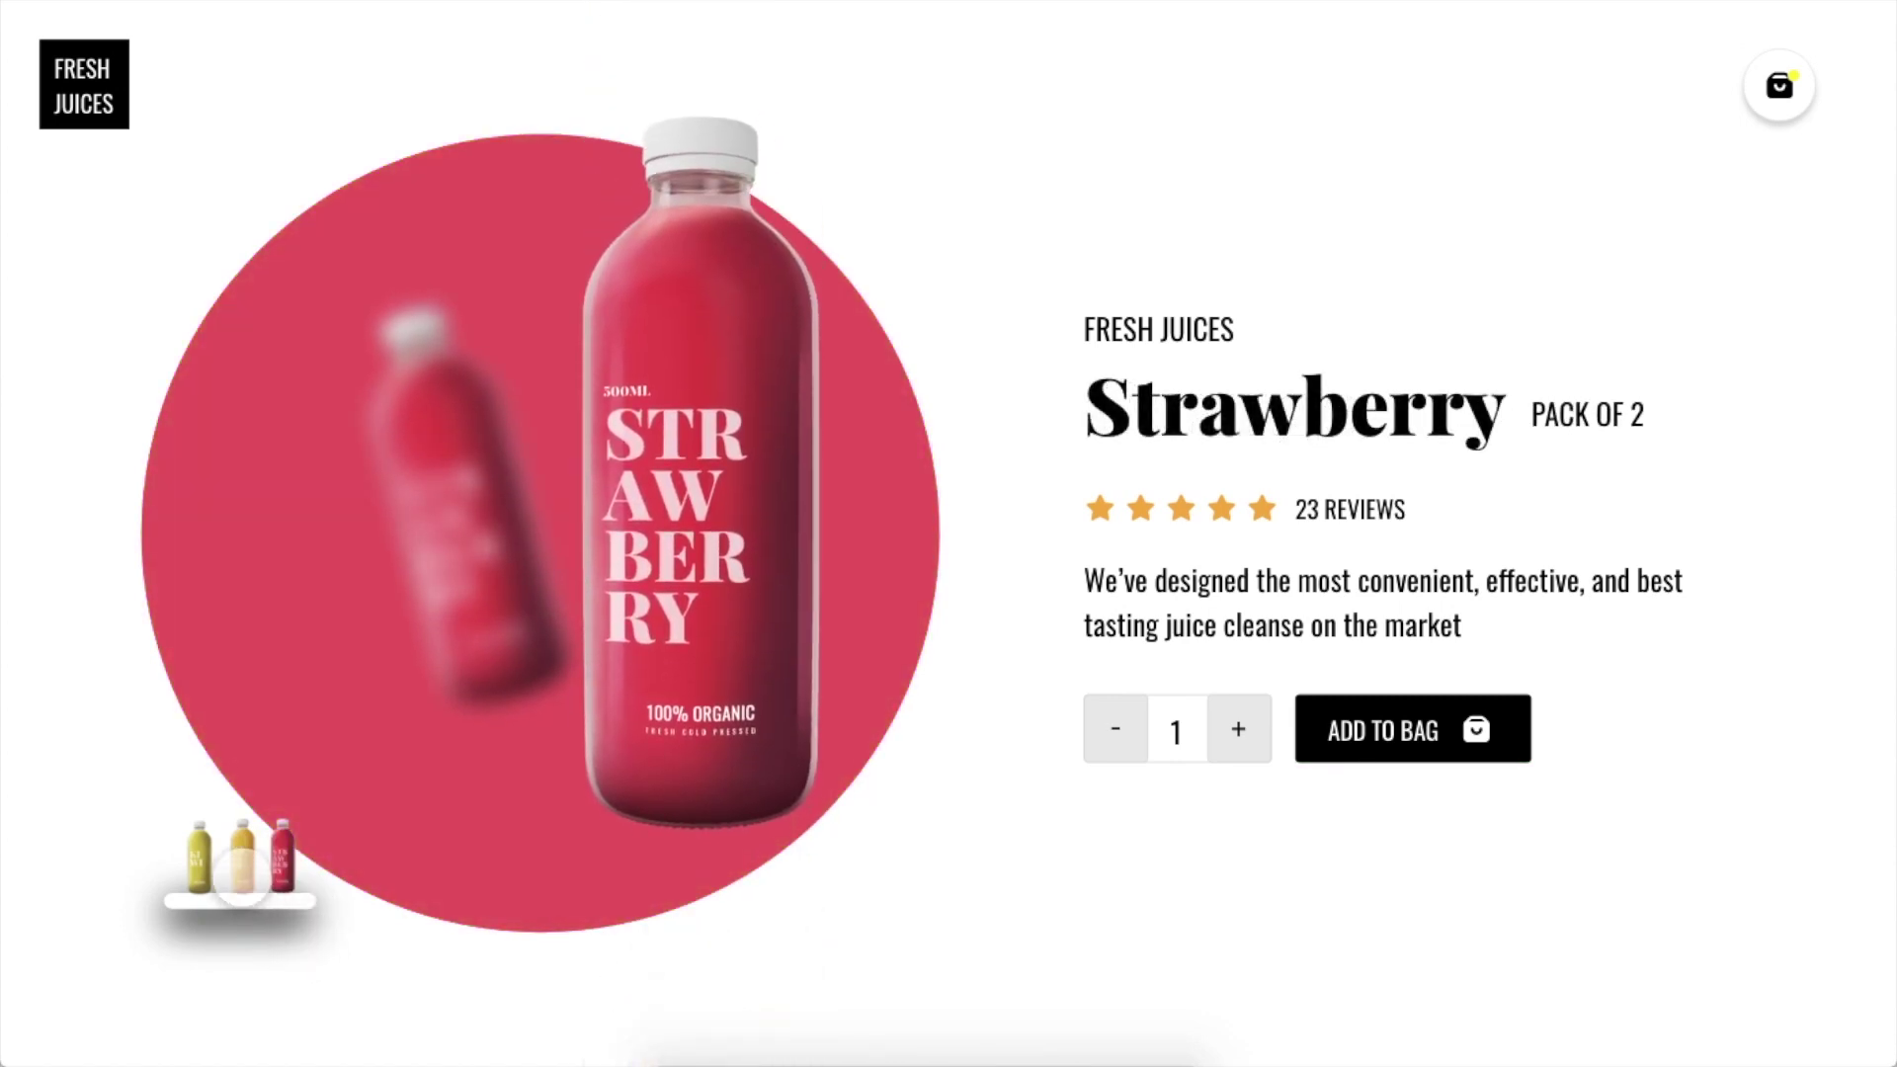
# Preview the finished prototype by switching to the Orange juice and adding it to the bag
pyautogui.click(241, 865)
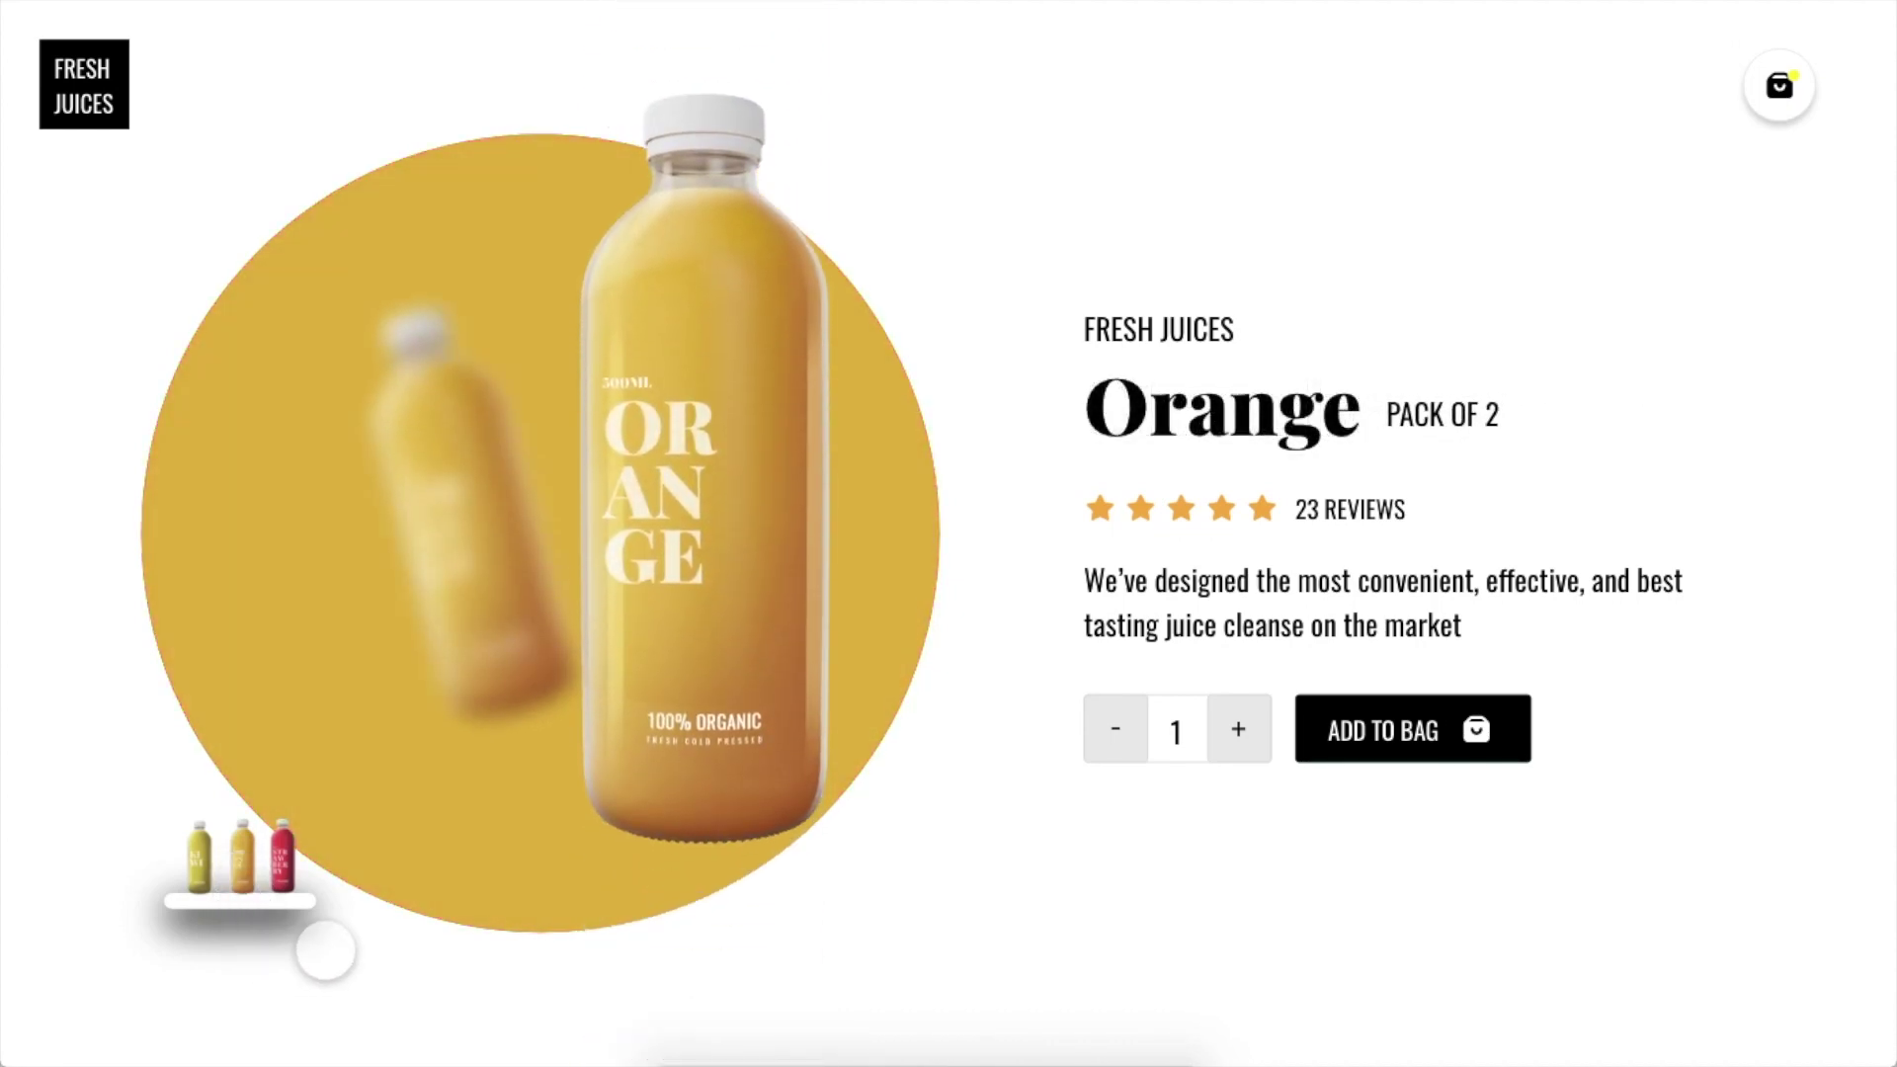
pyautogui.click(1363, 741)
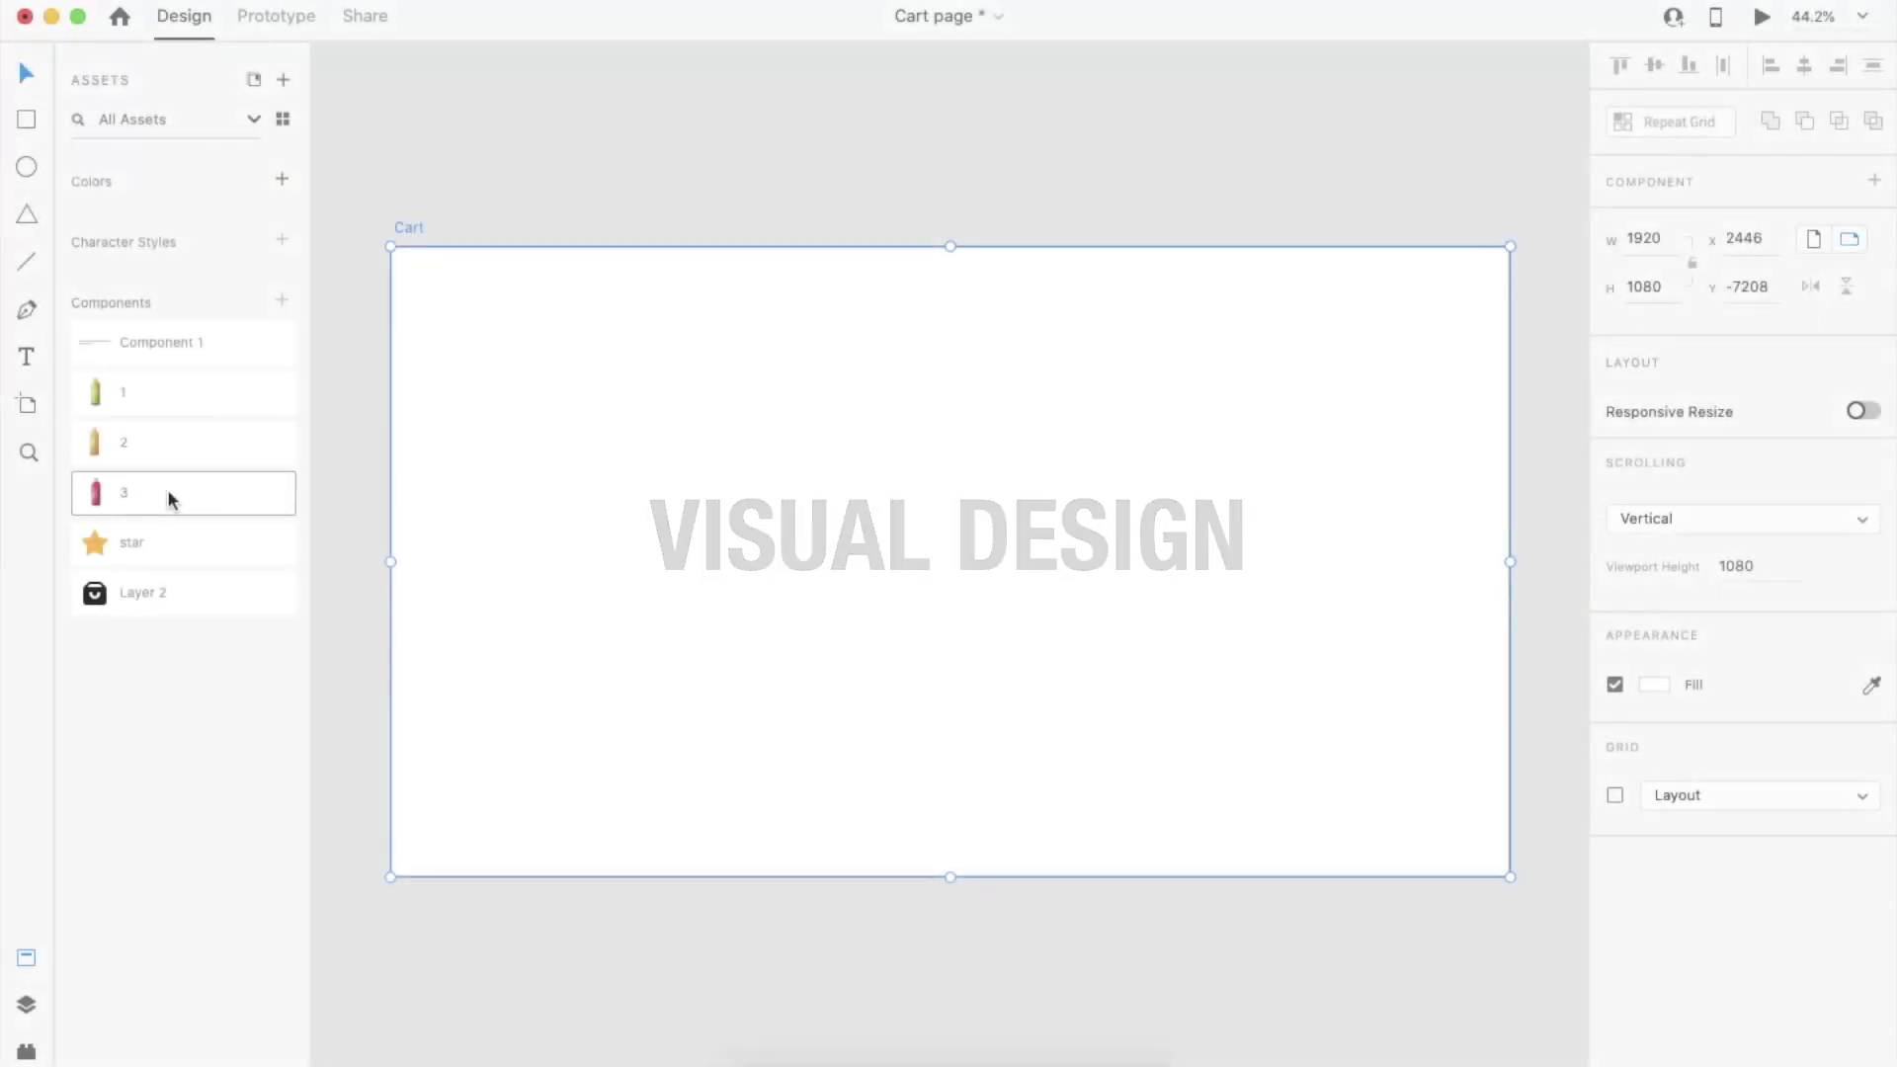
# Place the strawberry bottle component on the Cart artboard and draw a vertically centred circle about 880 px wide behind it
pyautogui.moveTo(169, 500); pyautogui.dragTo(682, 536)
pyautogui.moveTo(460, 317); pyautogui.dragTo(1160, 833)
pyautogui.moveTo(826, 608); pyautogui.dragTo(819, 596)
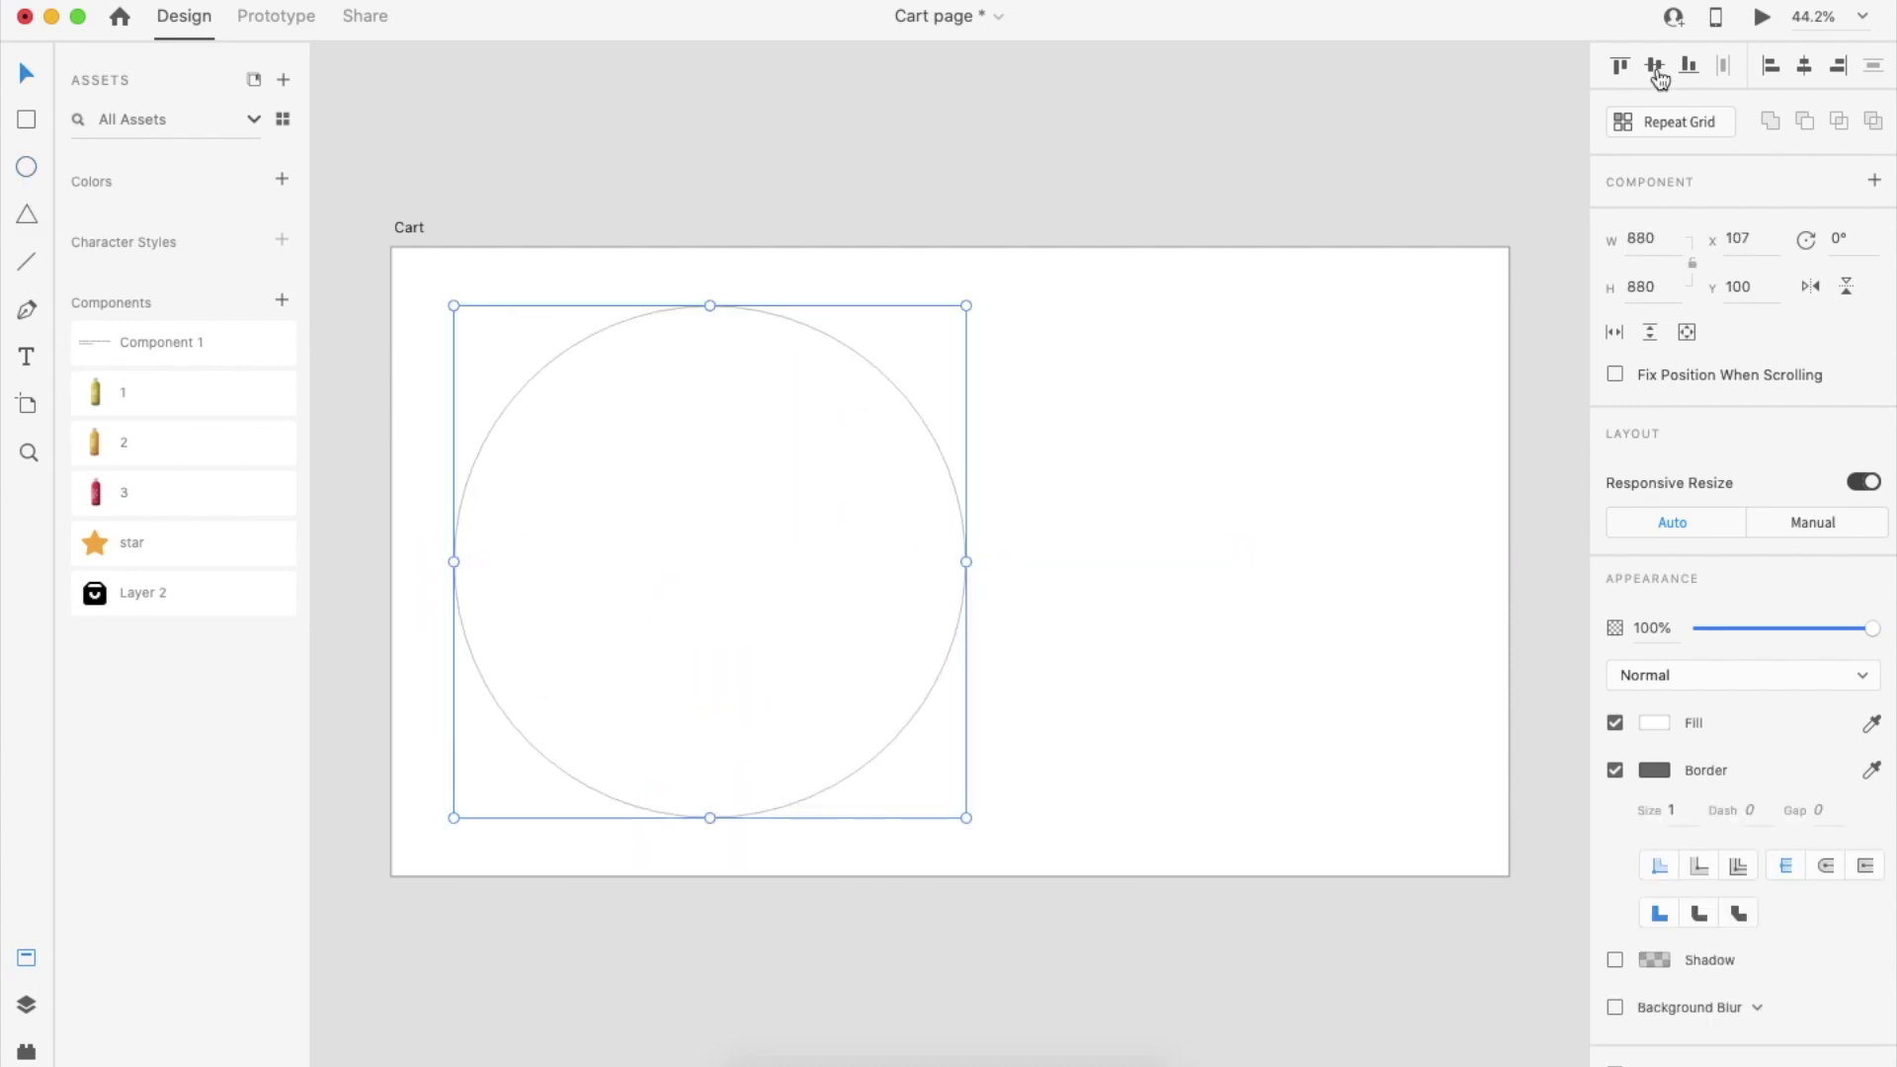
pyautogui.click(1137, 488)
pyautogui.click(845, 577)
pyautogui.press('shift+super+bracketleft')
# Shrink the circle proportionally to about 808 px around its centre
pyautogui.moveTo(967, 308); pyautogui.dragTo(946, 327)
pyautogui.click(677, 532)
pyautogui.click(814, 486)
# Remove the circle's border and fill it with a slightly lighter shade of the red sampled from the bottle
pyautogui.click(1616, 771)
pyautogui.click(1870, 722)
pyautogui.click(656, 529)
pyautogui.click(1660, 722)
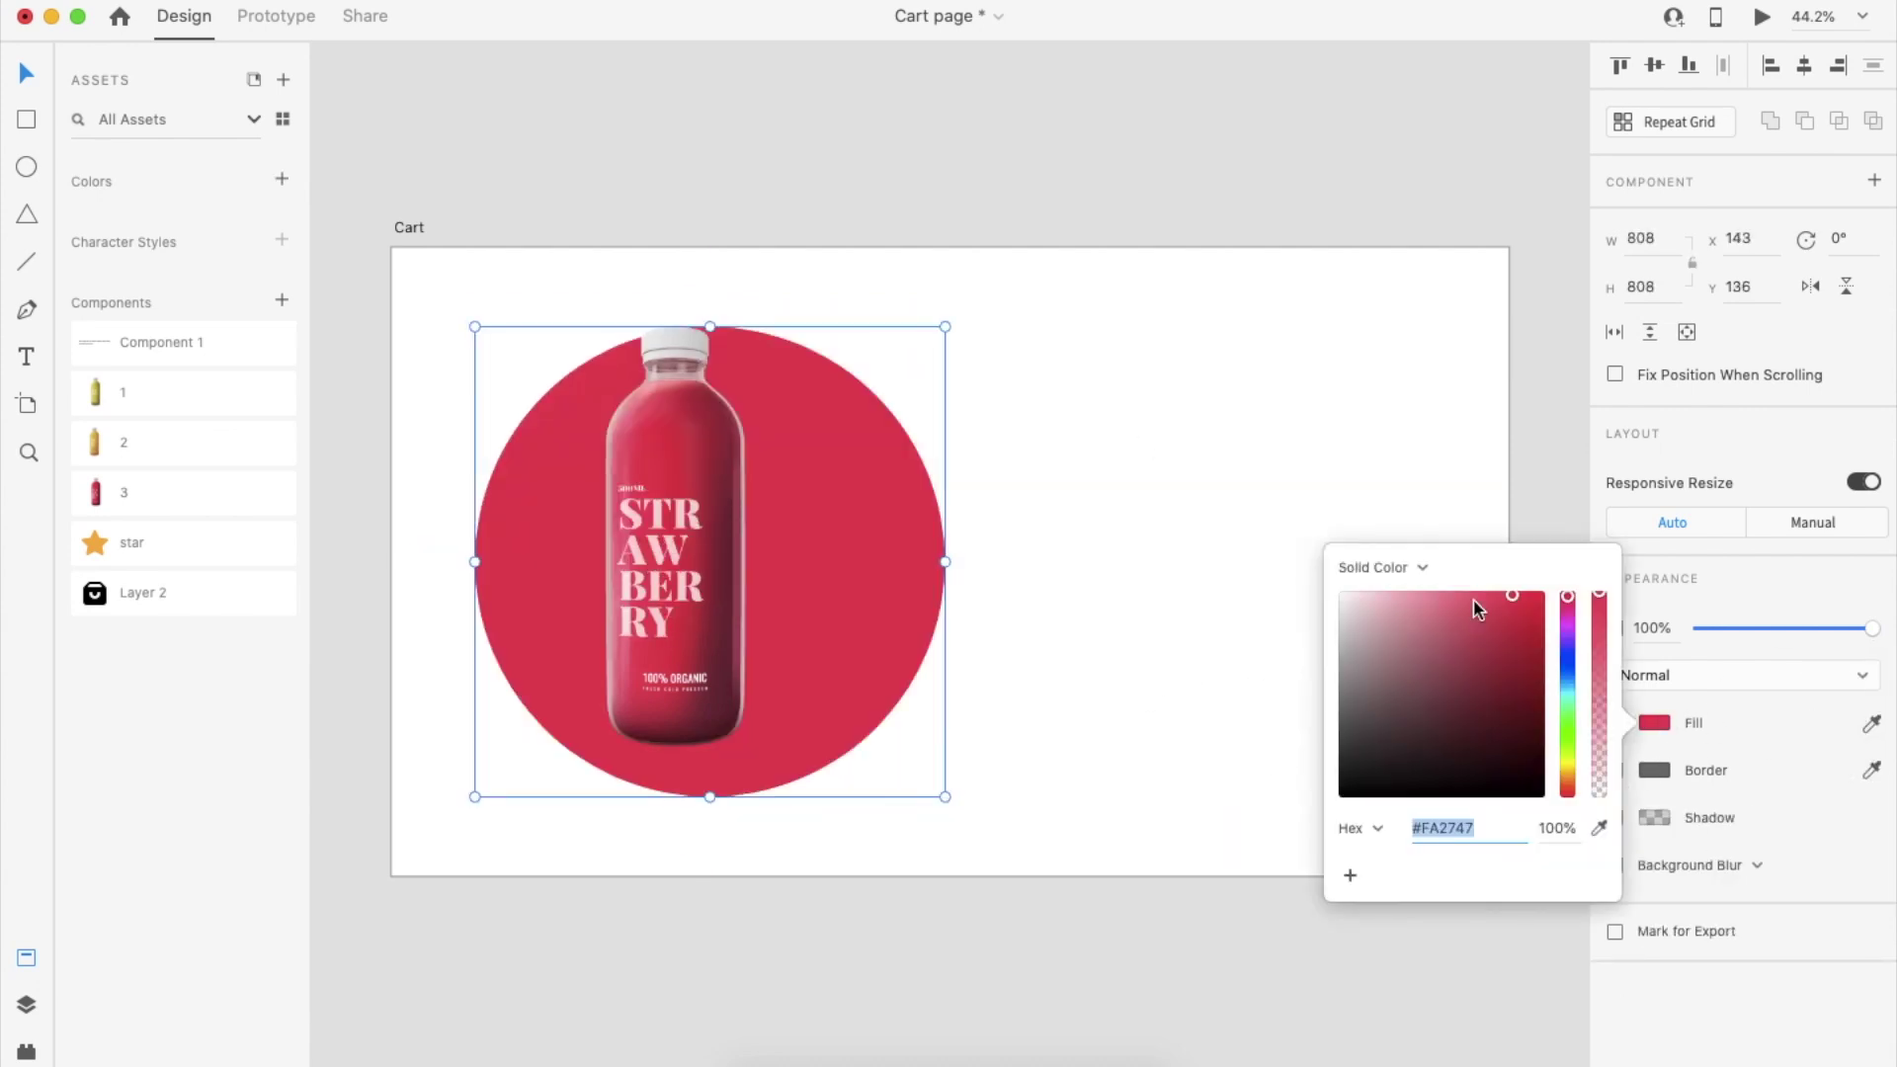
pyautogui.click(1492, 605)
# Add a smaller, tilted copy of the bottle on the left half of the circle and blur it
pyautogui.moveTo(728, 554); pyautogui.dragTo(652, 602)
pyautogui.moveTo(784, 796); pyautogui.dragTo(772, 684)
pyautogui.moveTo(705, 614); pyautogui.dragTo(680, 615)
pyautogui.click(1717, 912)
pyautogui.click(1716, 929)
# Position the large bottle over the right side of the circle, beside the blurred copy
pyautogui.click(885, 711)
pyautogui.moveTo(885, 712); pyautogui.dragTo(865, 709)
pyautogui.click(1083, 698)
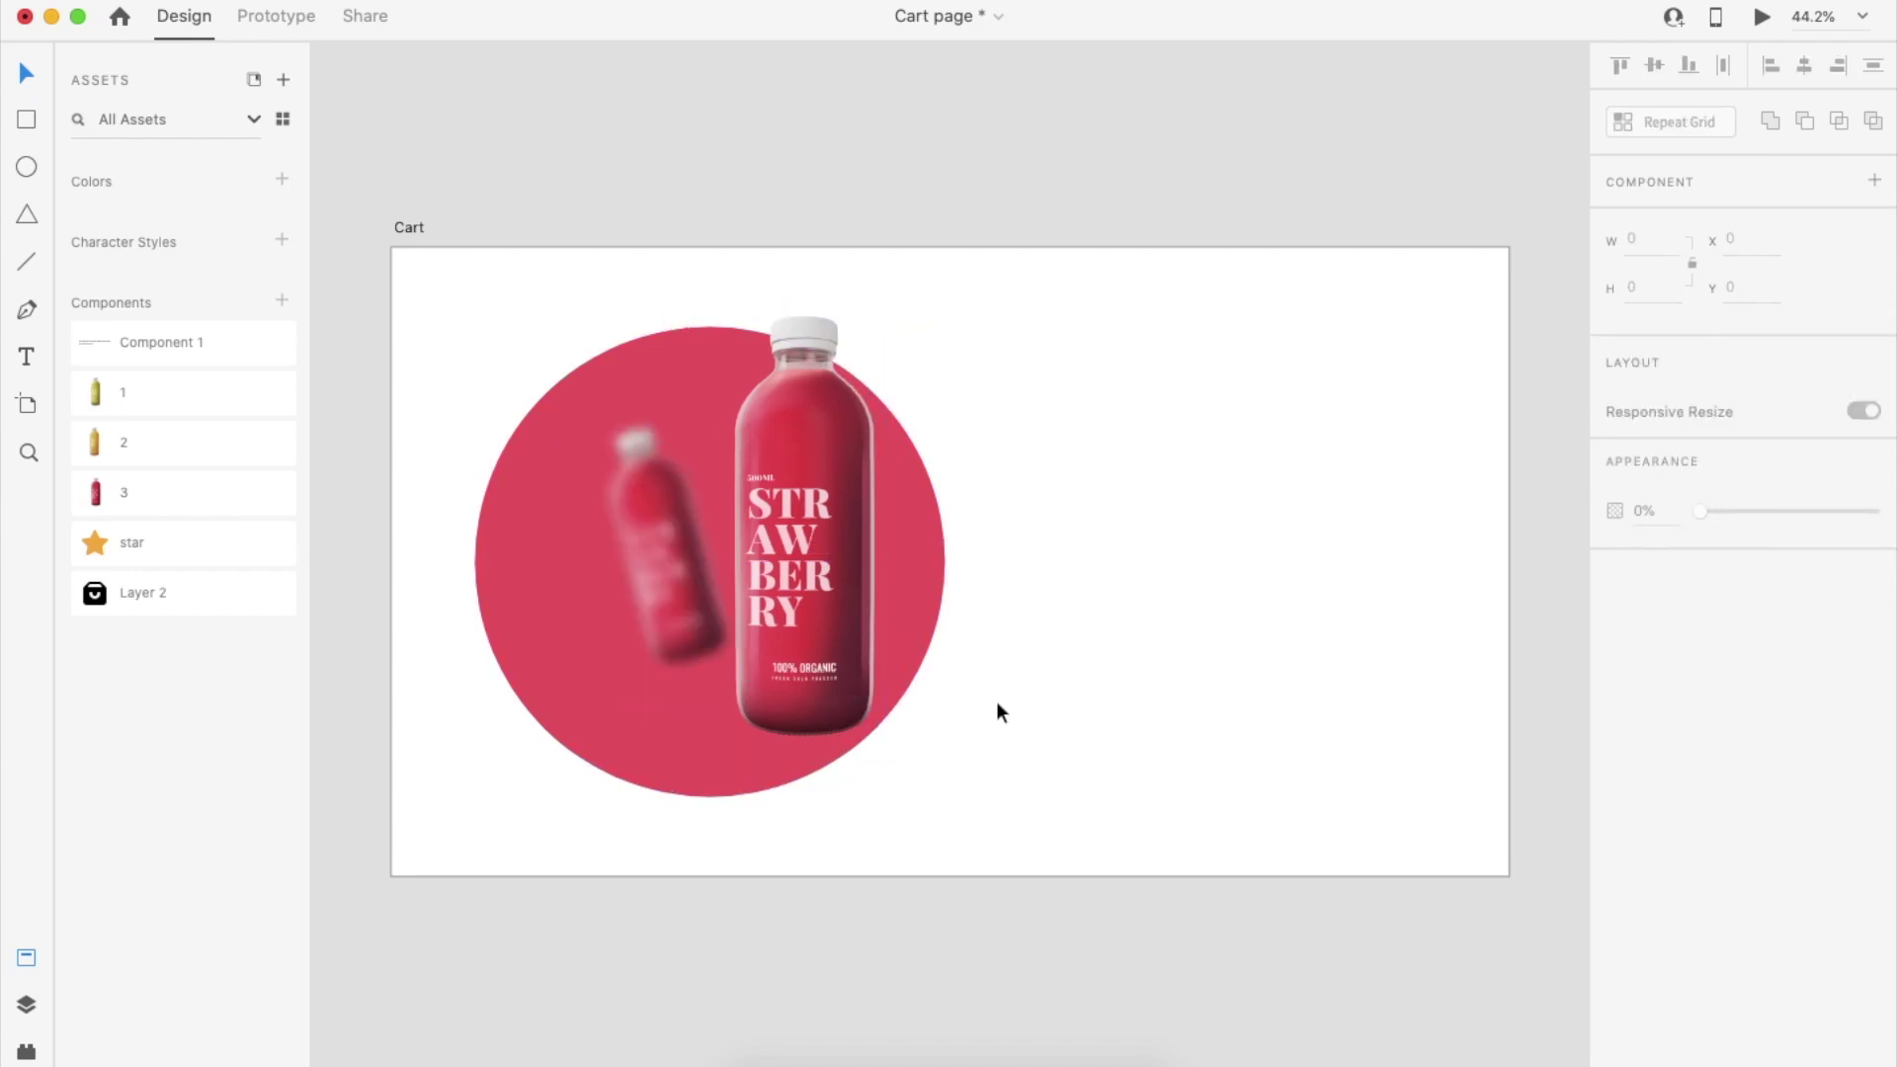
# Add the text "fresh juices" to the right of the circle and fill it with black #000000
pyautogui.scroll(2, 716, 628)
pyautogui.scroll(-4, 715, 631)
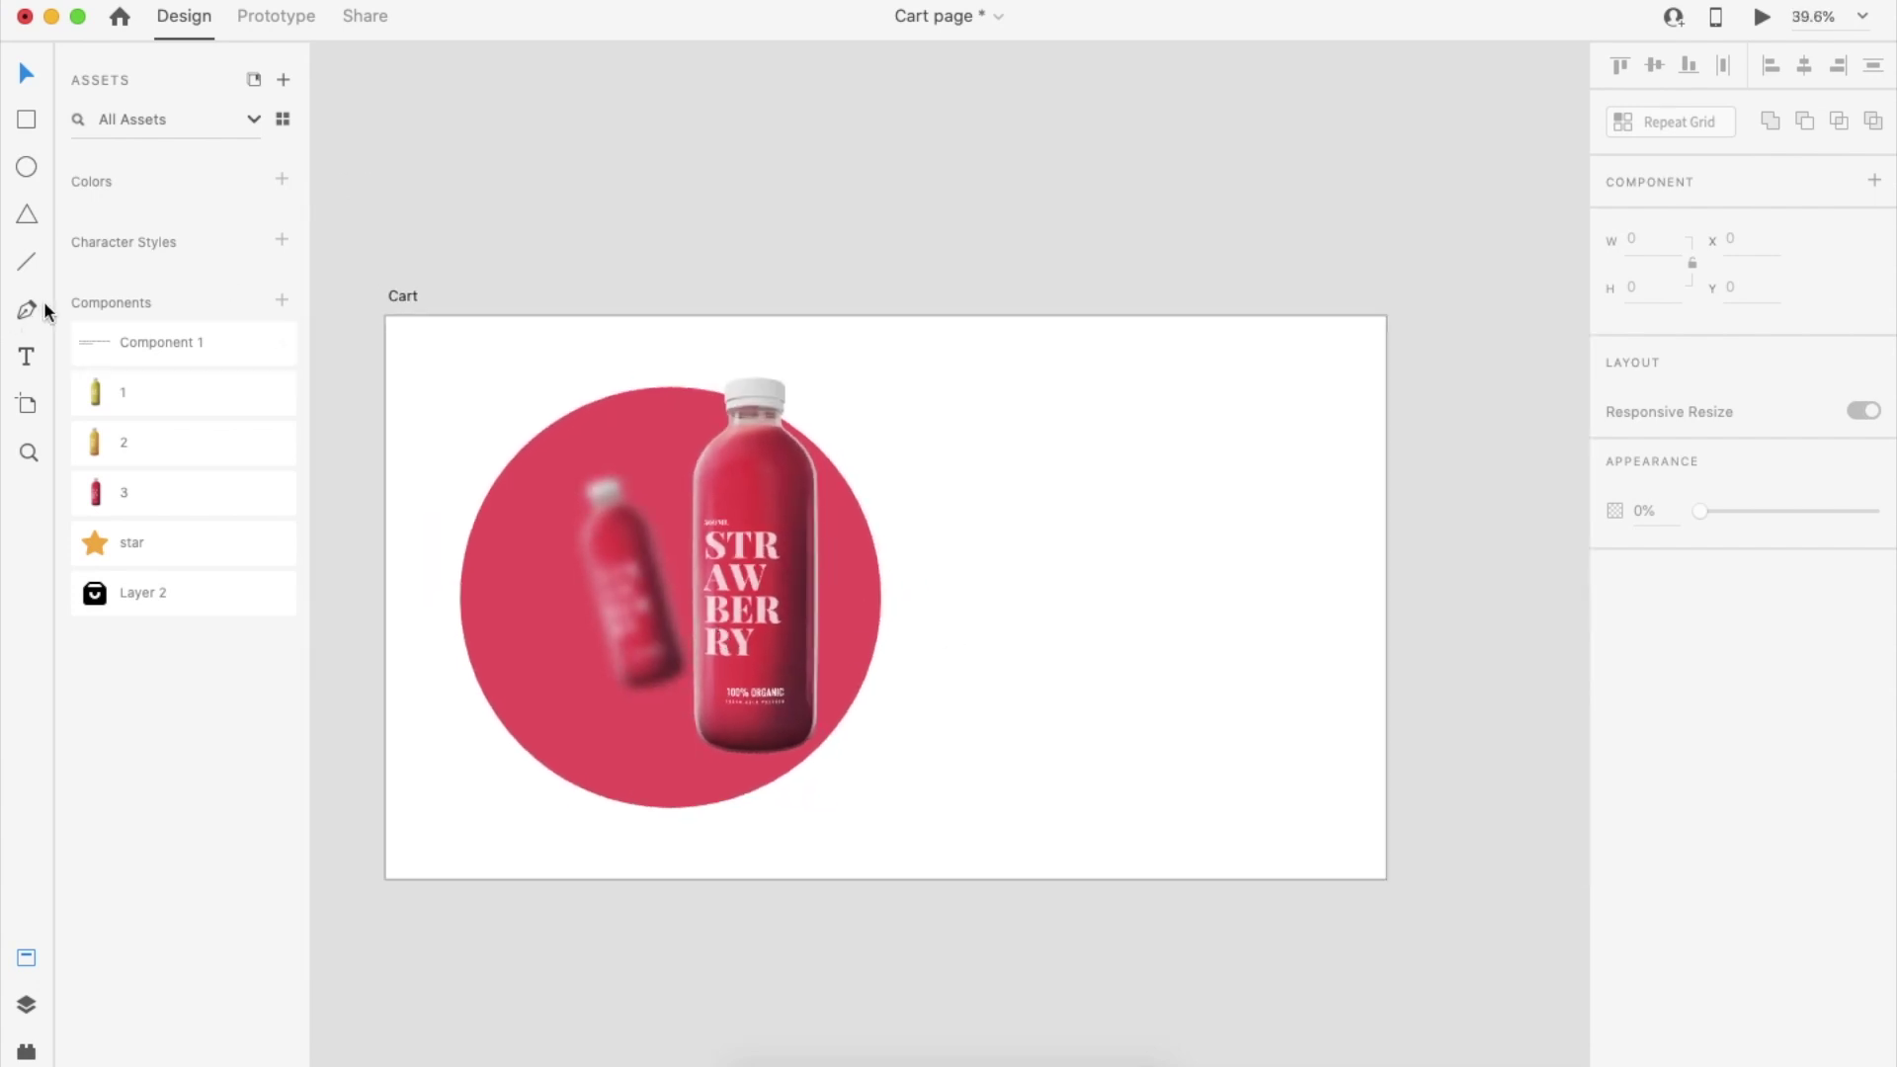
pyautogui.click(928, 538)
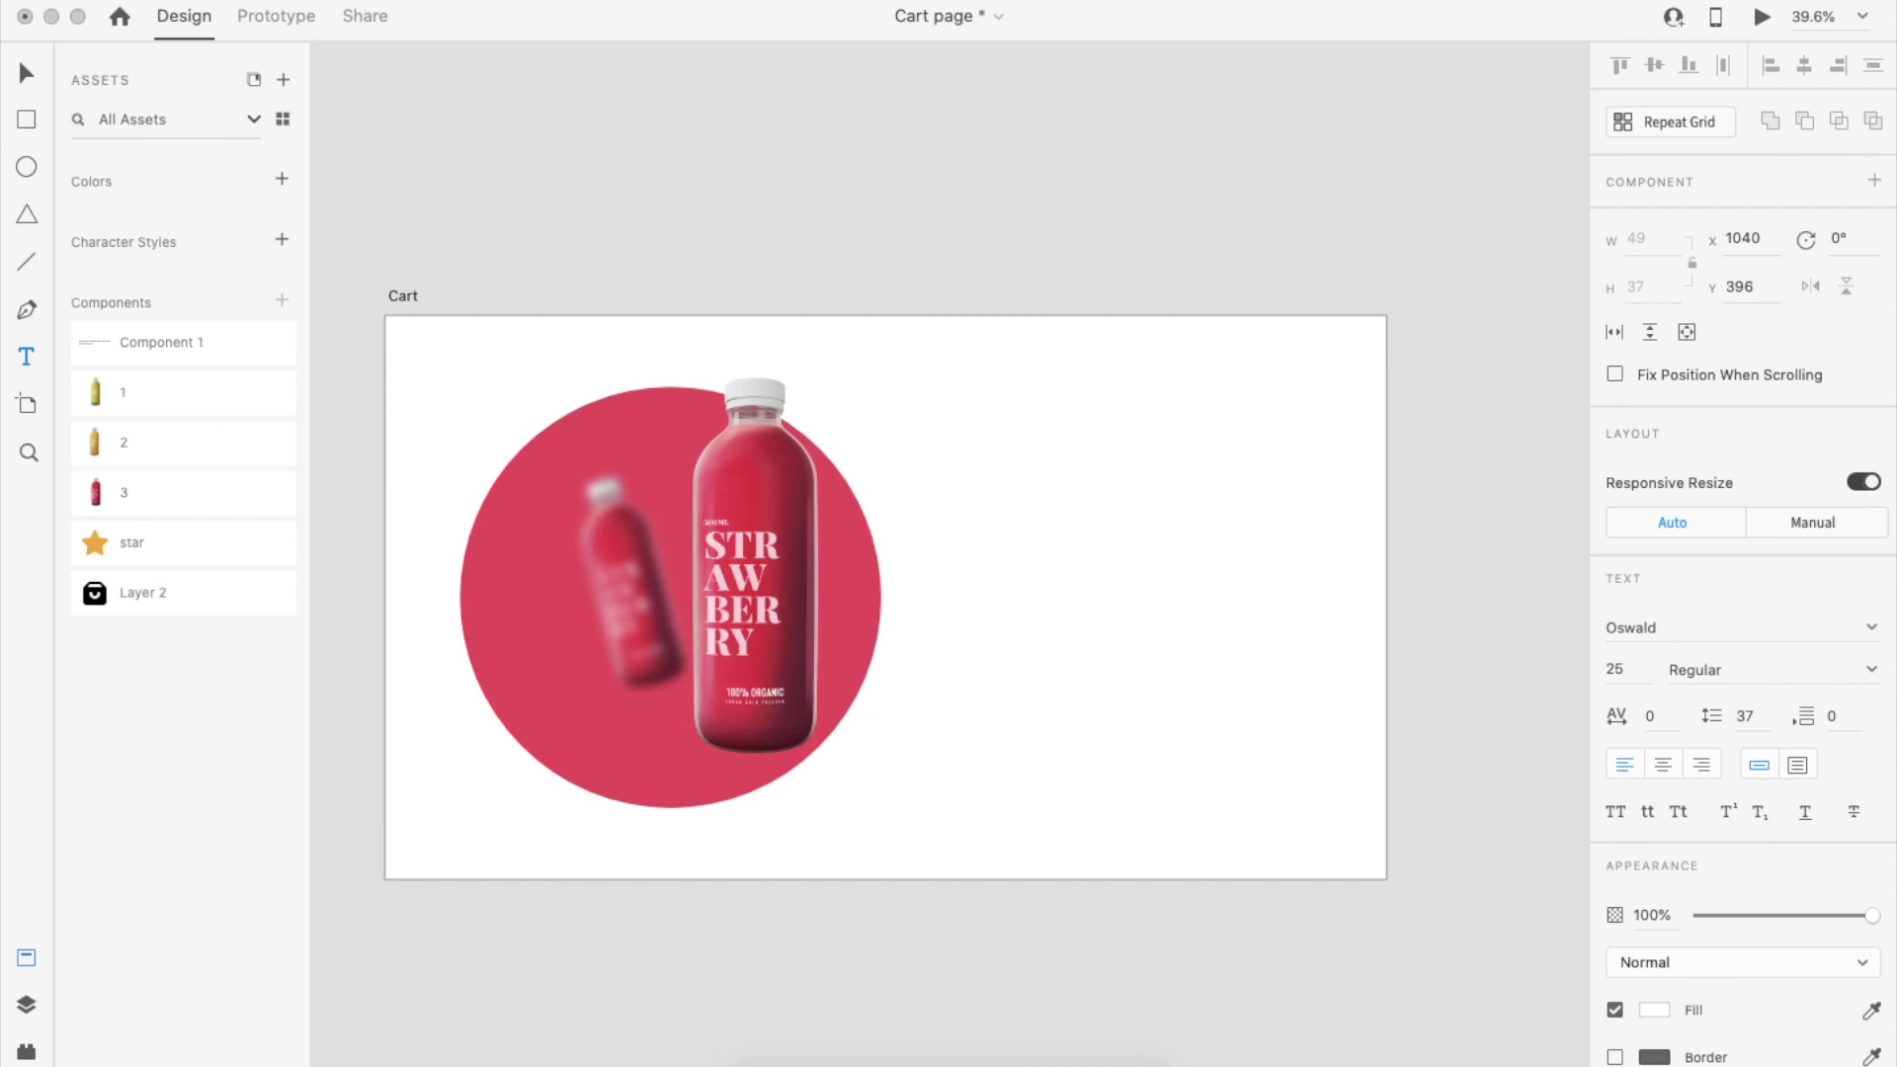
pyautogui.press('Escape')
pyautogui.click(1656, 1009)
pyautogui.moveTo(1433, 877); pyautogui.dragTo(1205, 966)
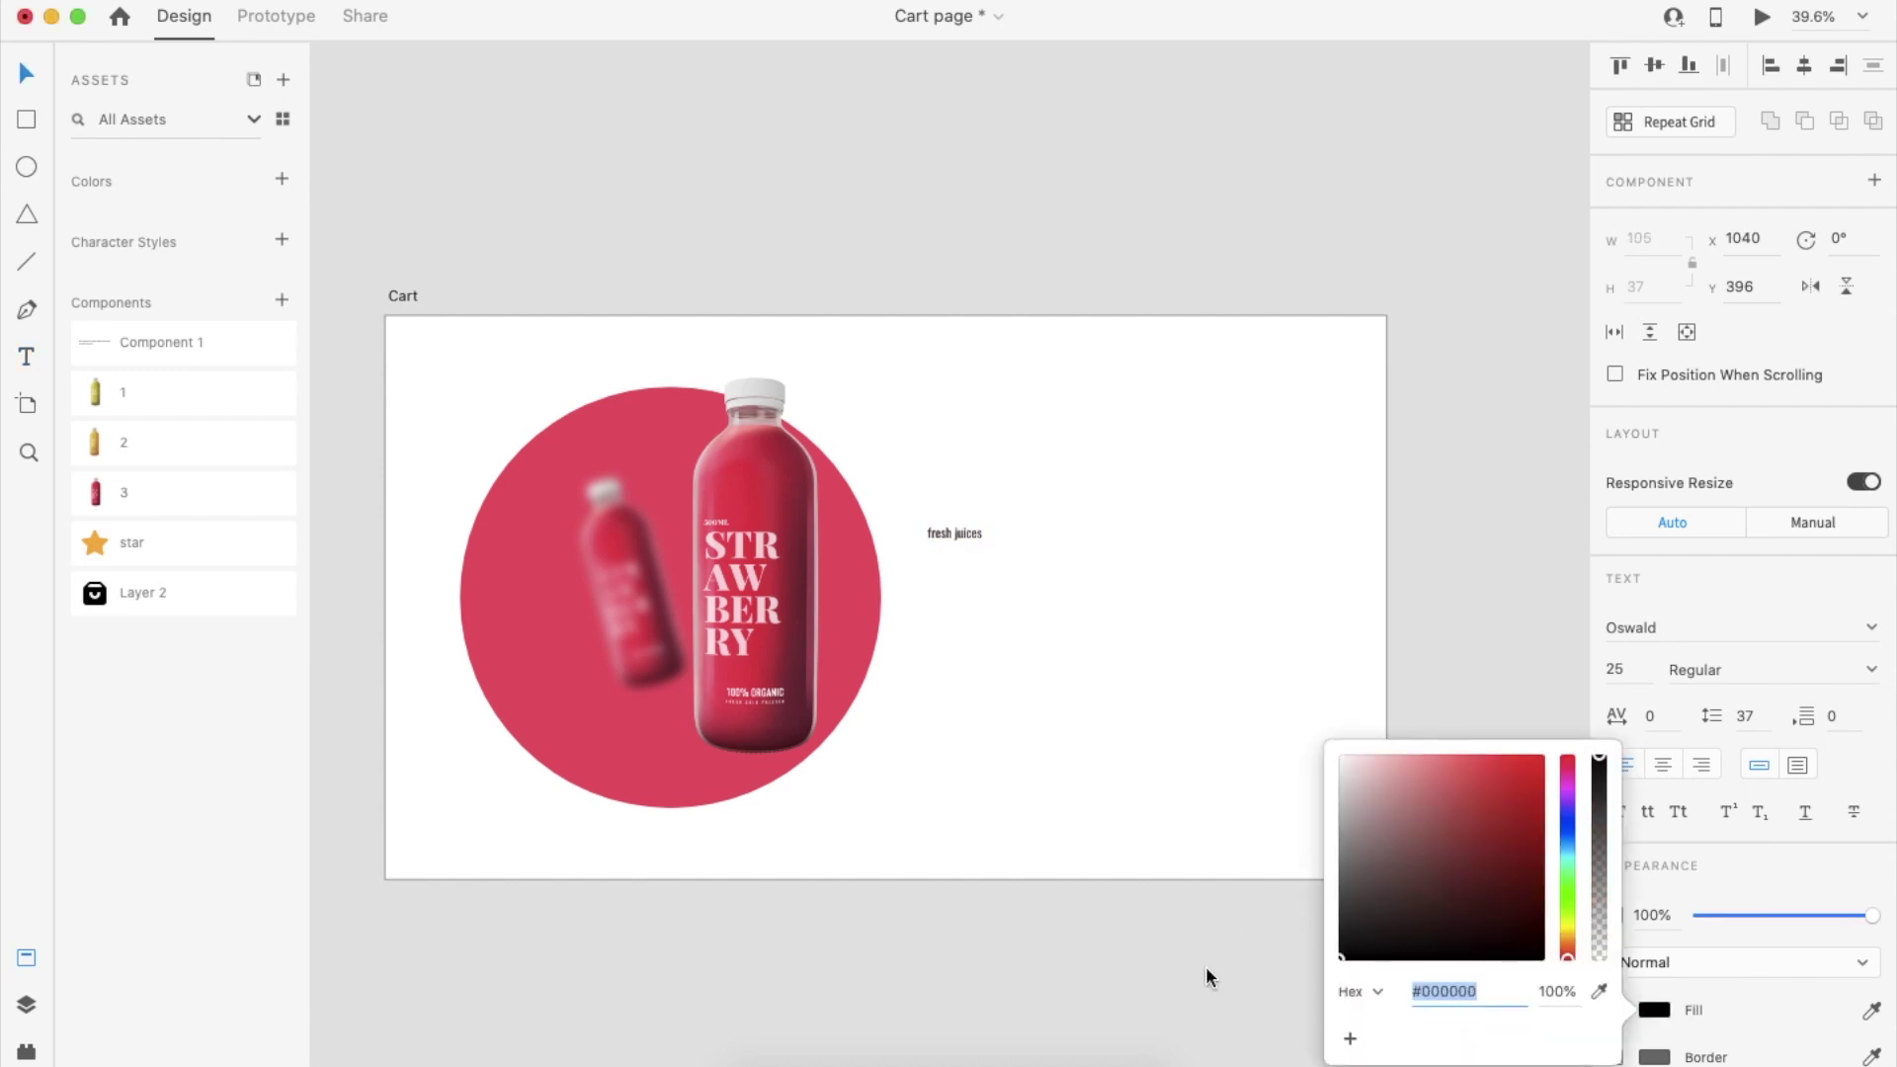
pyautogui.click(1205, 967)
# Set the "fresh juices" label to uppercase at size 30
pyautogui.click(961, 536)
pyautogui.click(1617, 811)
pyautogui.click(1640, 676)
# Duplicate the FRESH JUICES label directly beneath itself and change the copy's text to "strawberry"
pyautogui.scroll(3, 1243, 528)
pyautogui.moveTo(967, 524); pyautogui.dragTo(959, 577)
pyautogui.doubleClick(961, 576)
pyautogui.write('str')
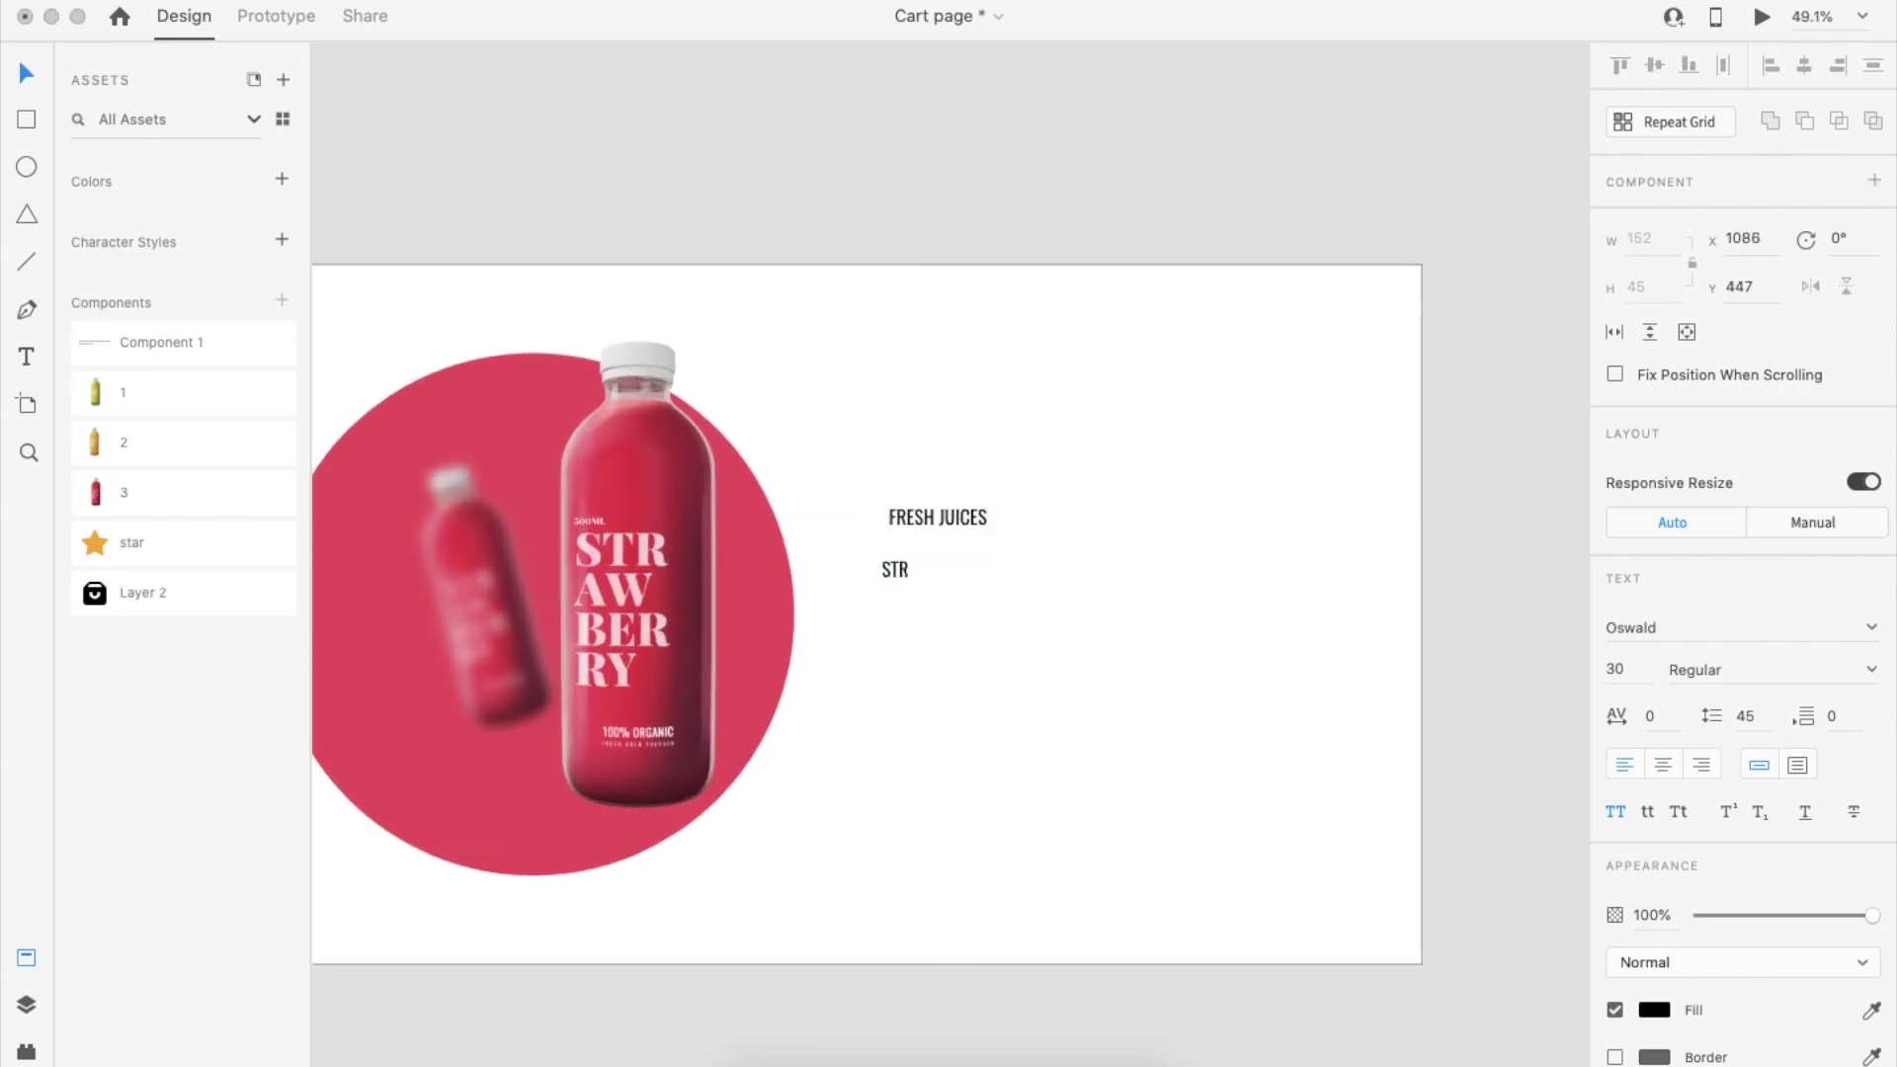
pyautogui.write('awberry')
pyautogui.press('Escape')
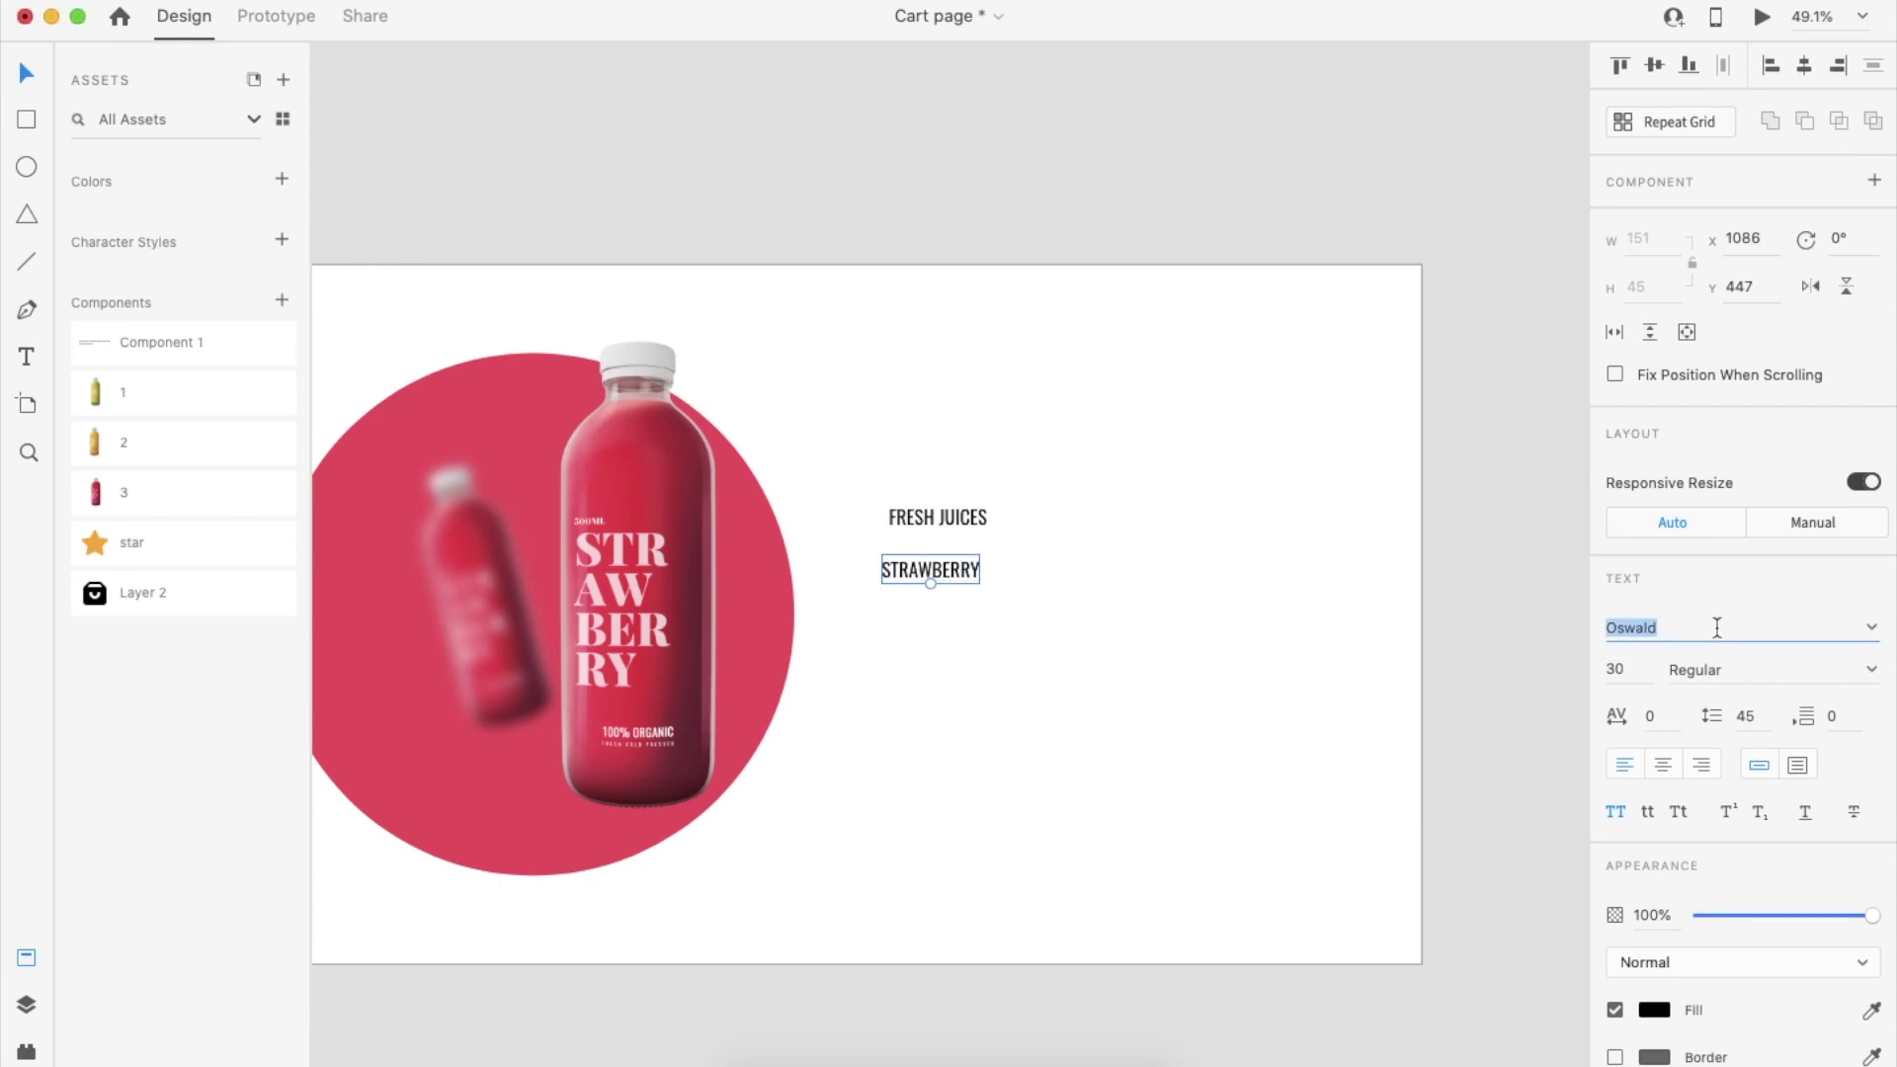
# Turn the strawberry text into a large title in Playfair Display with a heavy weight and title case
pyautogui.write('Playfair Display')
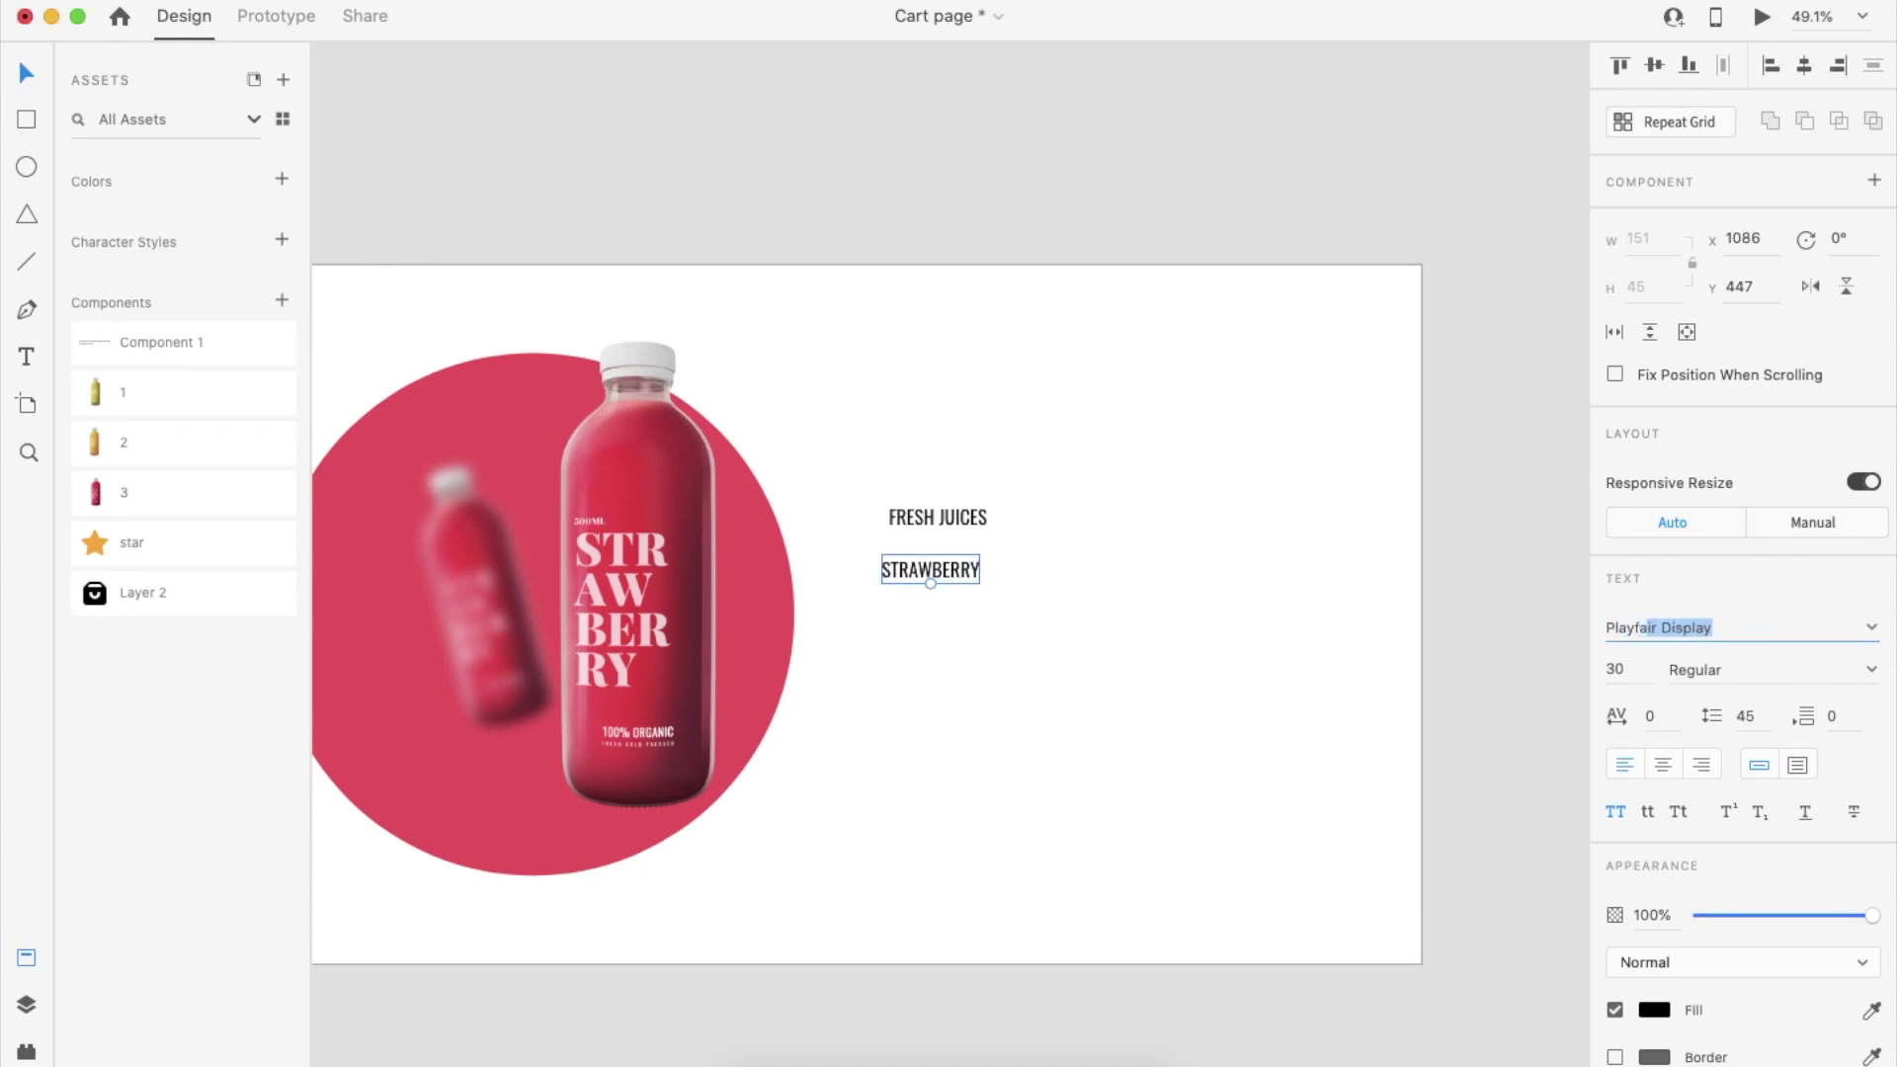
pyautogui.press('Return')
pyautogui.click(1871, 670)
pyautogui.click(1703, 789)
pyautogui.moveTo(932, 586); pyautogui.dragTo(1140, 589)
pyautogui.click(1679, 813)
# Duplicate the FRESH JUICES label beside the Strawberry title and change the copy's text to "PACK OF 2"
pyautogui.moveTo(987, 518); pyautogui.dragTo(951, 707)
pyautogui.press('Return')
pyautogui.press('Return')
pyautogui.press('Escape')
pyautogui.press('Delete')
# Place the star component beneath the Strawberry title and repeat it into a row of five stars spaced 8 px apart
pyautogui.moveTo(259, 542); pyautogui.dragTo(965, 664)
pyautogui.press('shift+super+g')
pyautogui.press('super+g')
pyautogui.click(1648, 122)
pyautogui.scroll(5, 1015, 625)
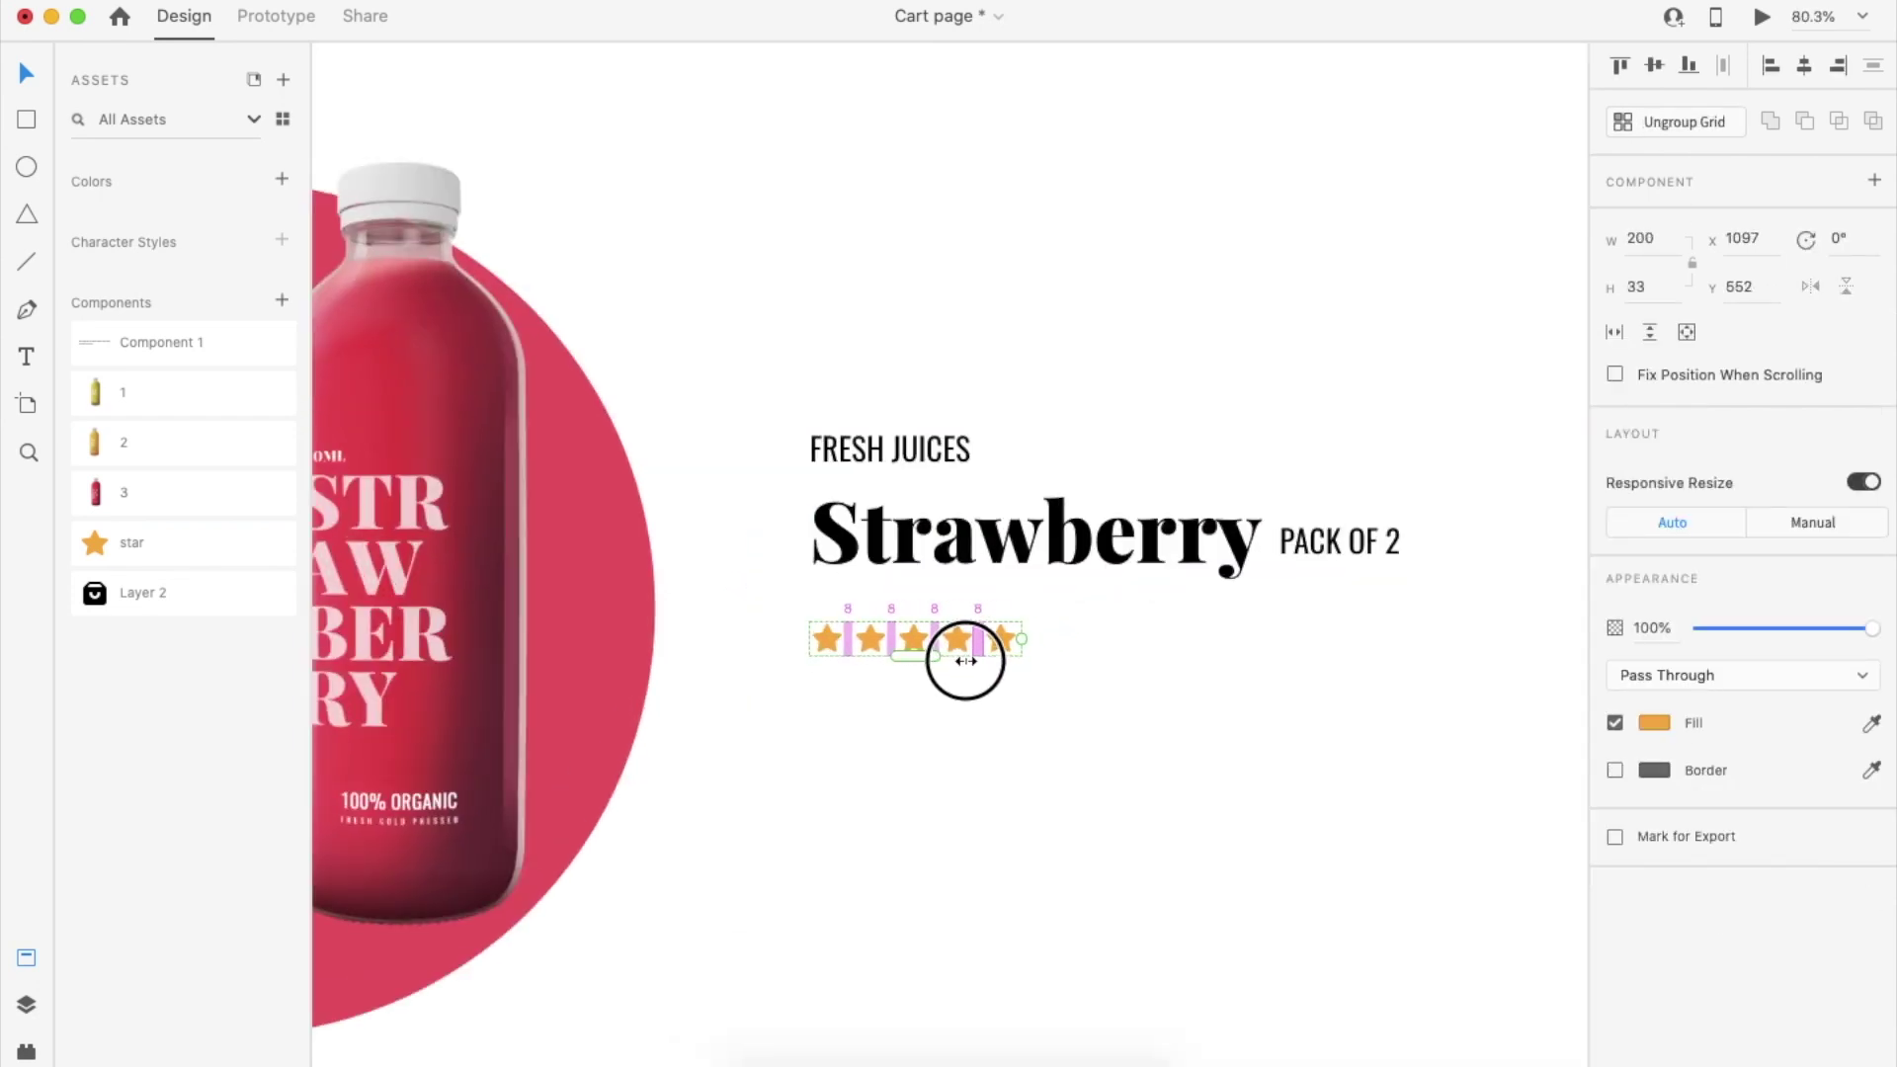
# Duplicate the PACK OF 2 label to the right of the stars and change its text to "23 REVIEWS"
pyautogui.scroll(-3, 996, 711)
pyautogui.moveTo(1215, 604); pyautogui.dragTo(1058, 669)
pyautogui.doubleClick(1065, 671)
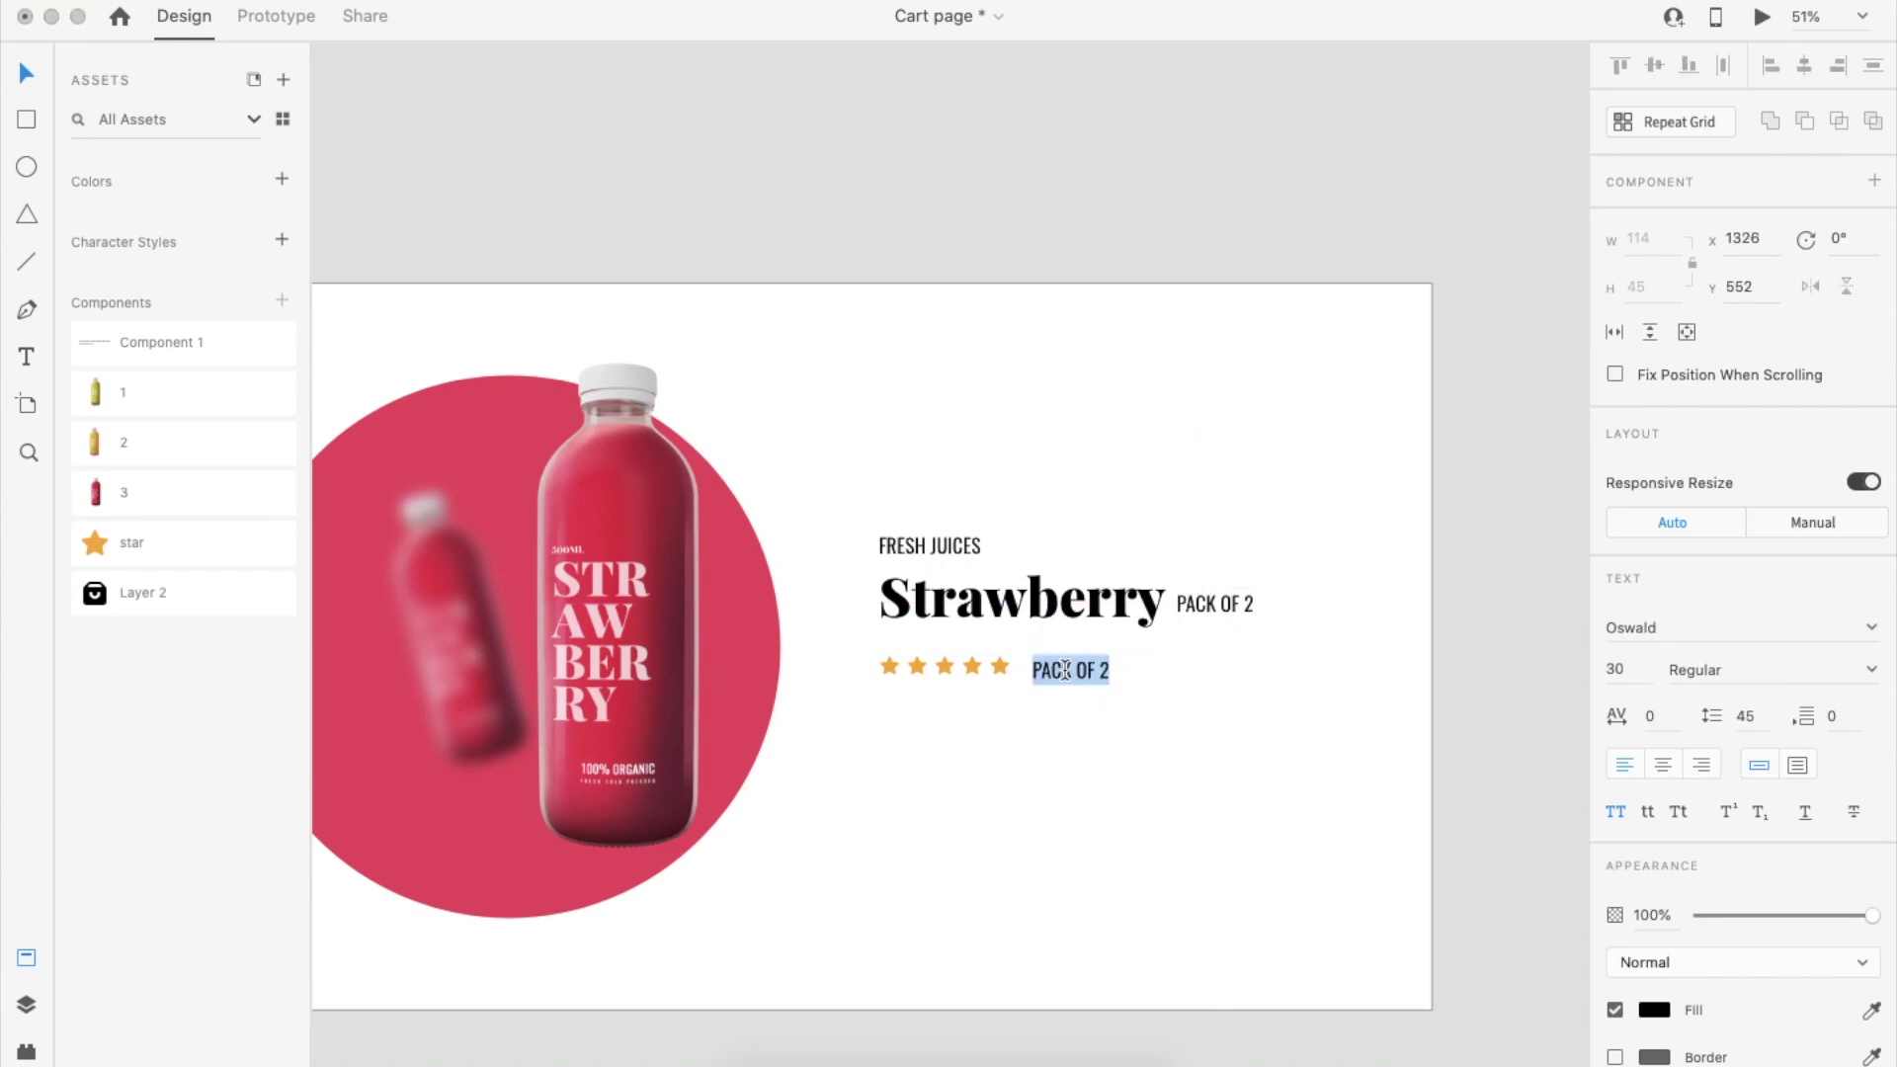
pyautogui.write('23 REVIEWS')
pyautogui.press('Escape')
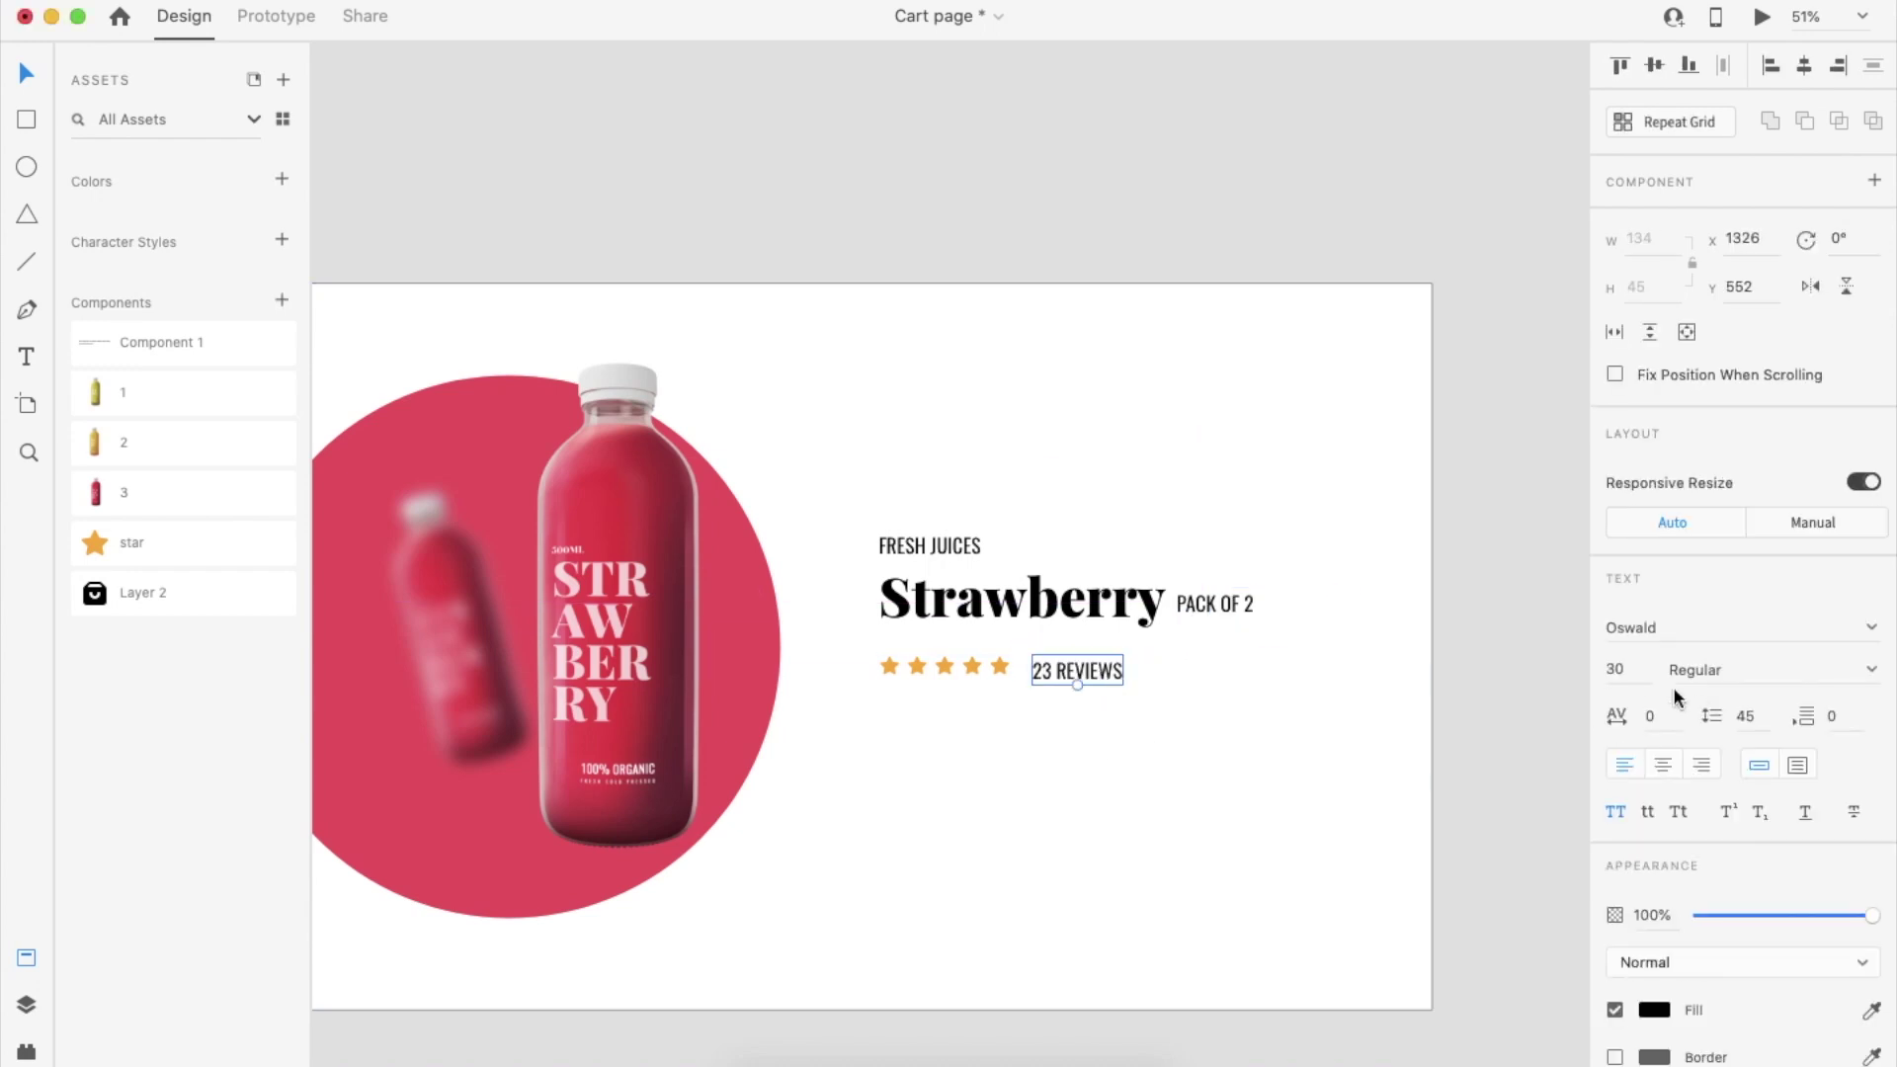
# Set the 23 REVIEWS label to size 25 and group it with the row of stars
pyautogui.write('25')
pyautogui.press('Return')
pyautogui.keyDown('shift'); pyautogui.click(988, 666); pyautogui.keyUp('shift')
pyautogui.press('super+g')
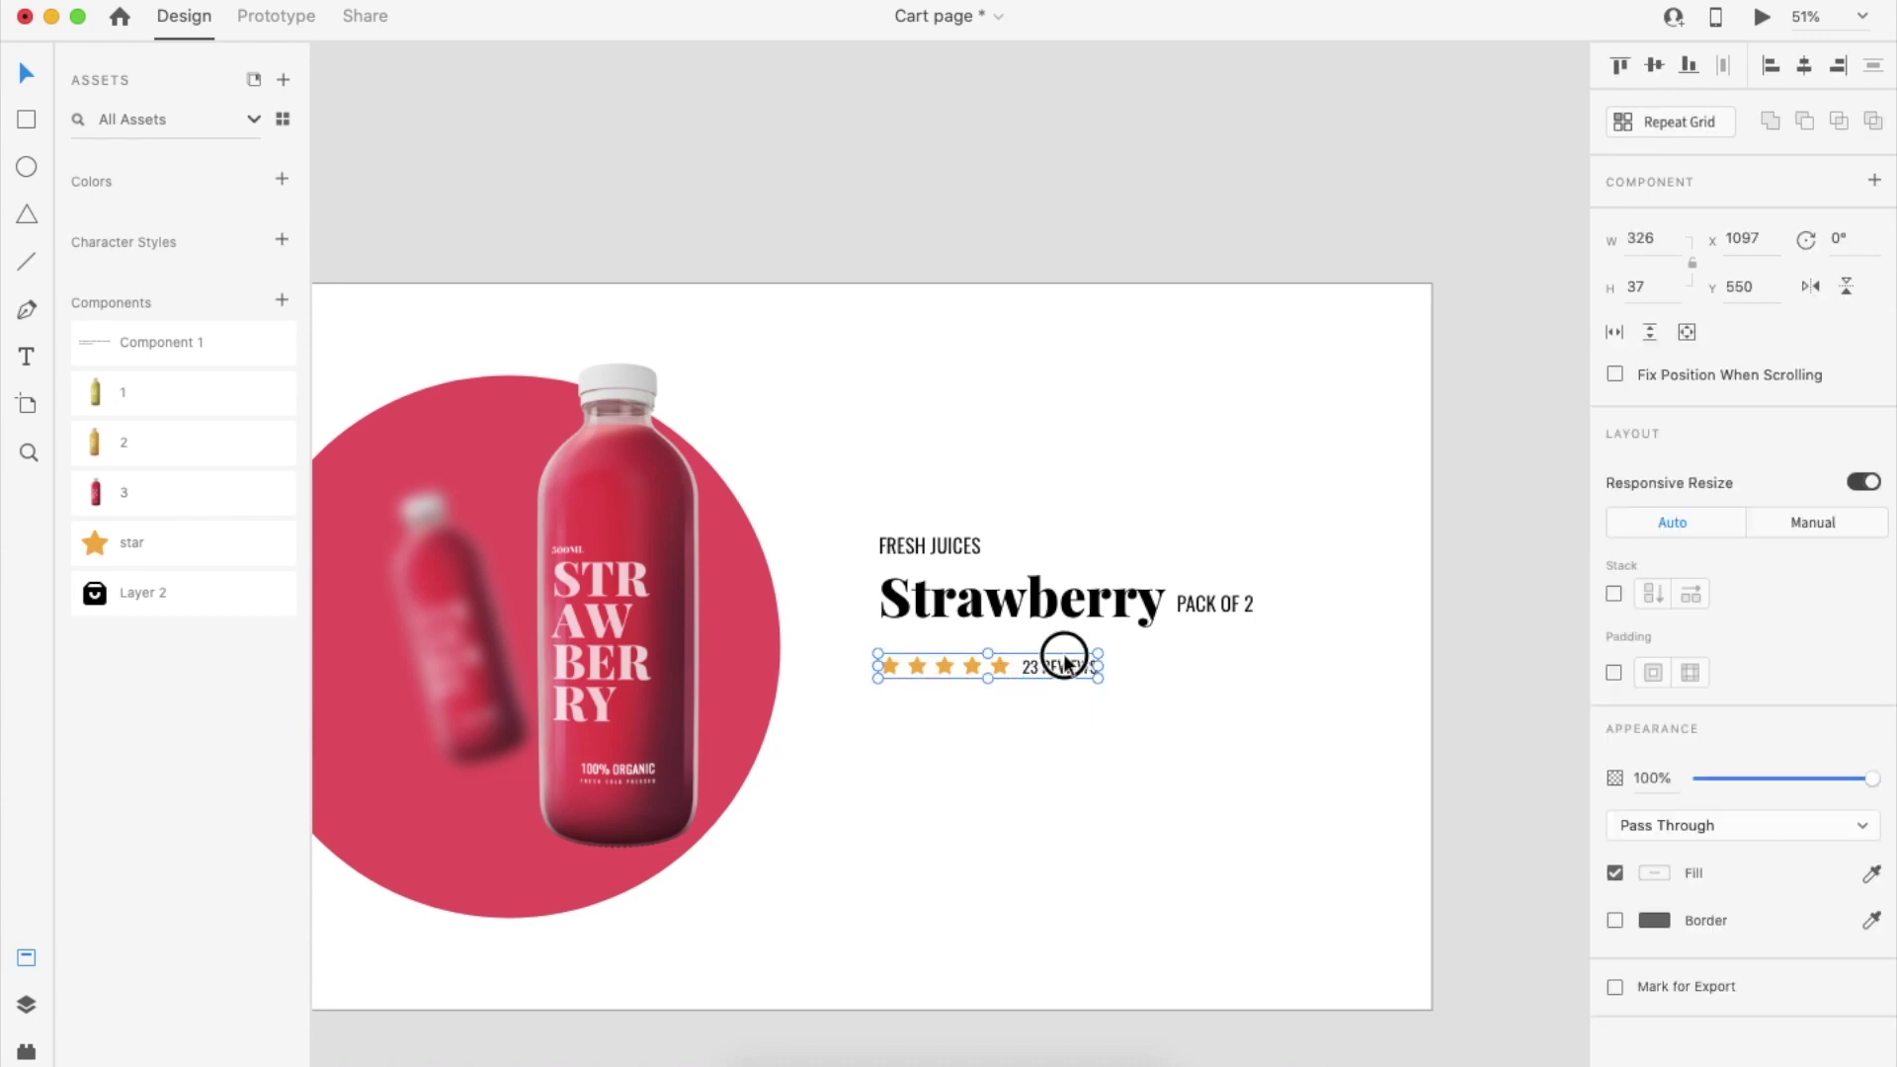
pyautogui.click(1024, 740)
# Add the description "We’ve designed the most convenient, effective, and best tasting juice cleanse on the market" beneath the rating, about 628 px wide
pyautogui.scroll(-2, 1023, 739)
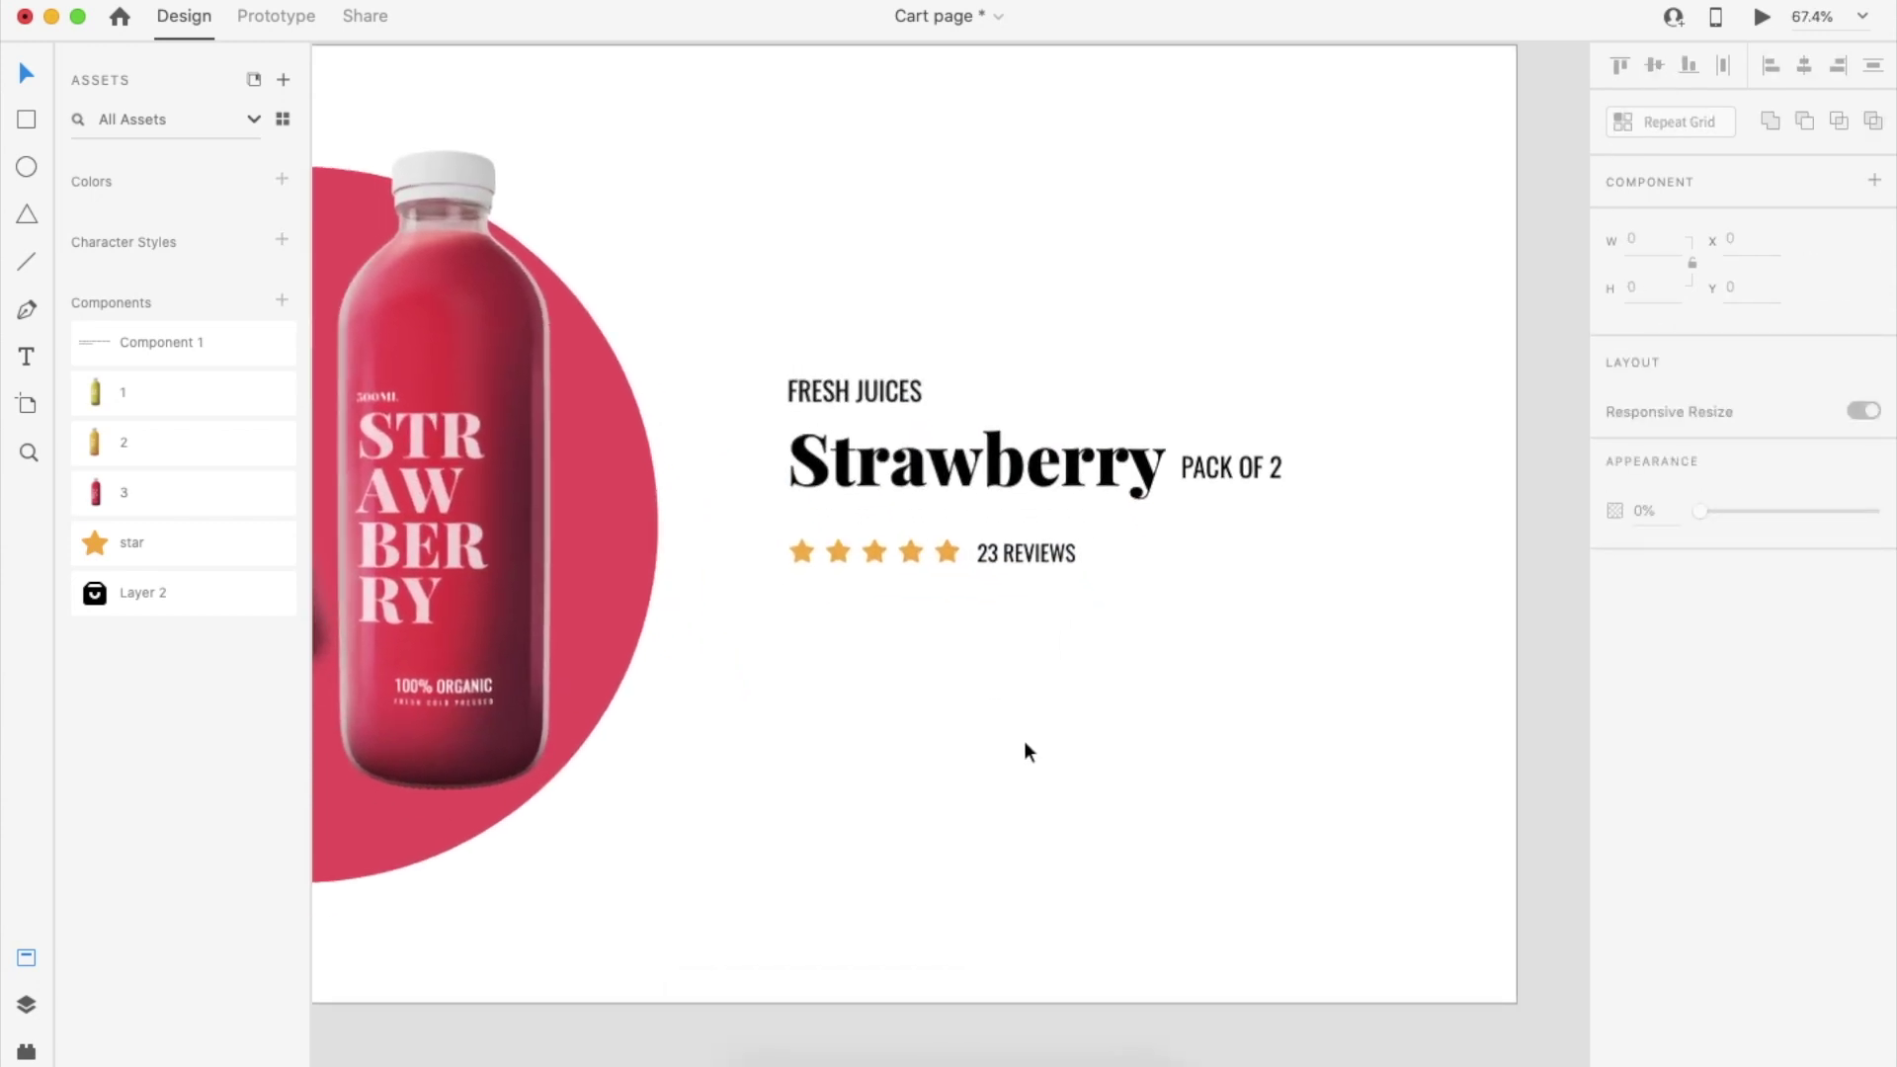
pyautogui.write('We’ve designed the most convenient, effective, and best tasting juice cleanse on the market')
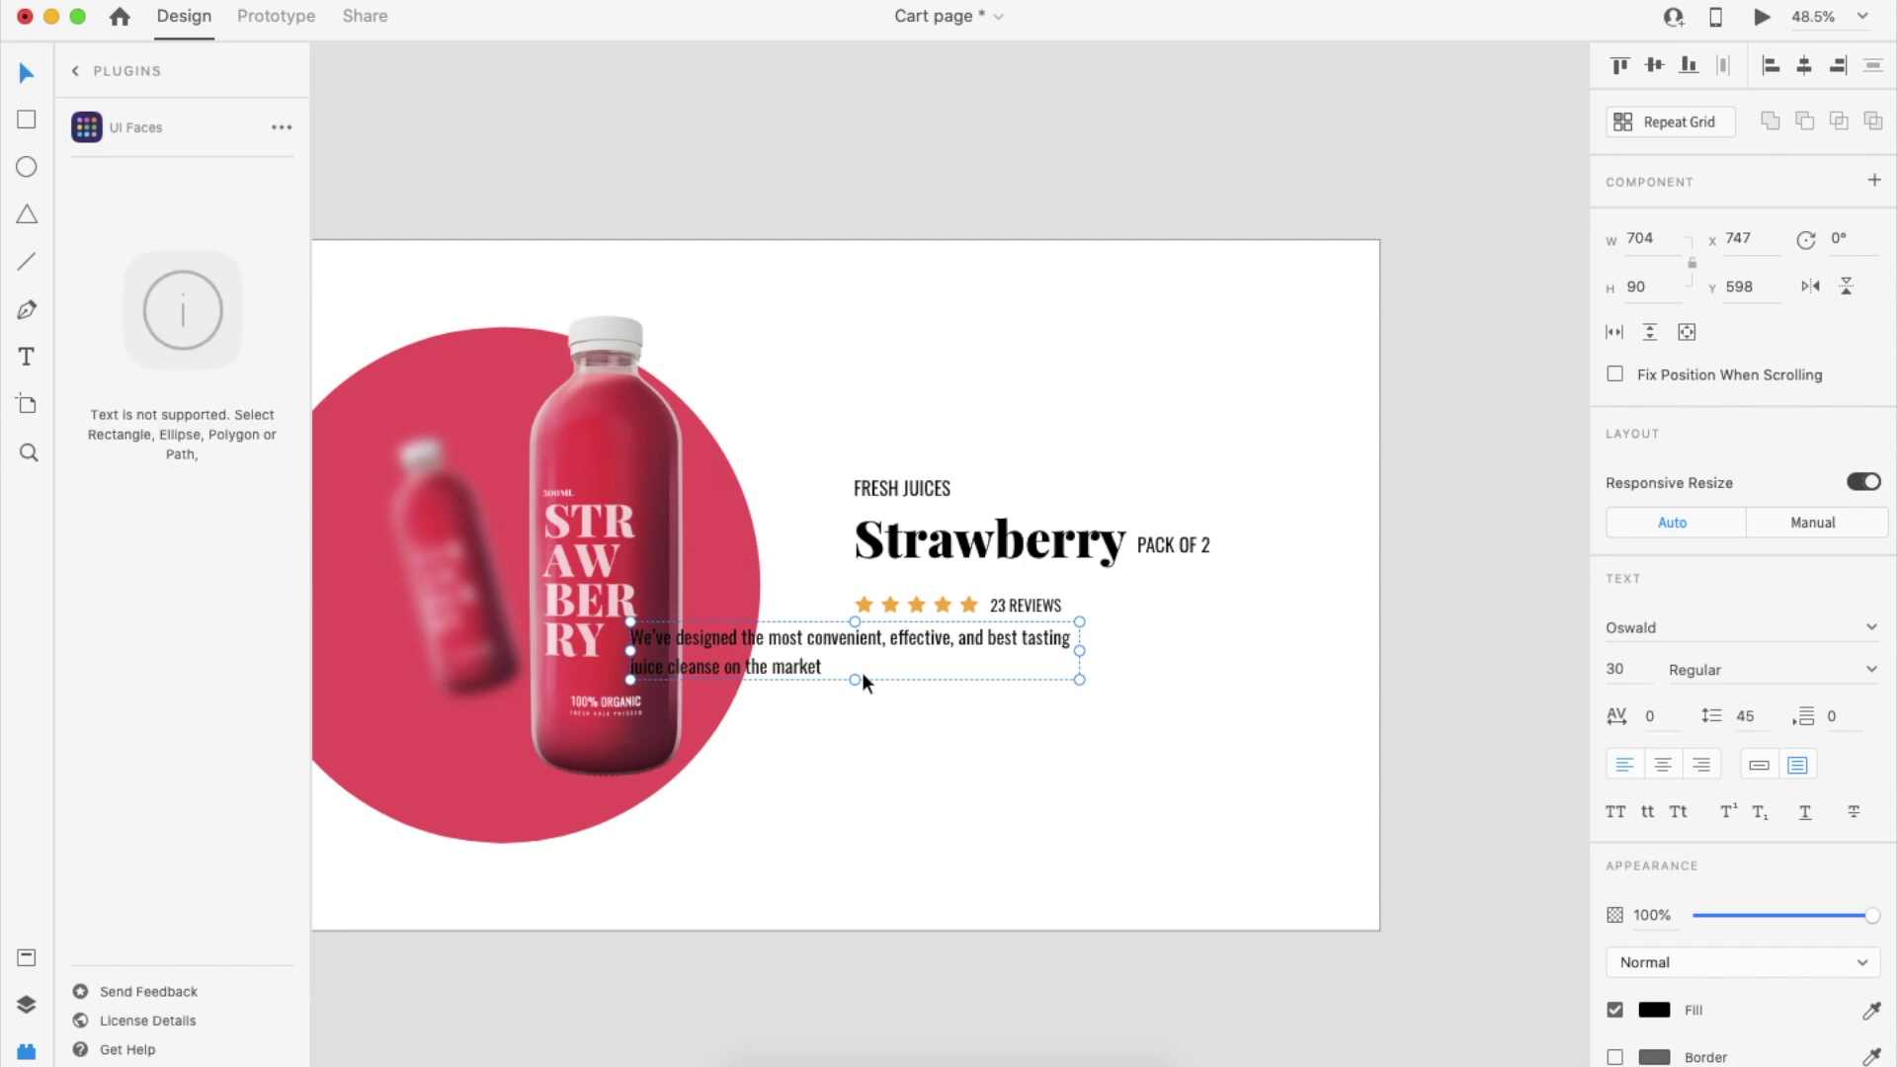
pyautogui.click(72, 76)
pyautogui.moveTo(942, 650); pyautogui.dragTo(1165, 661)
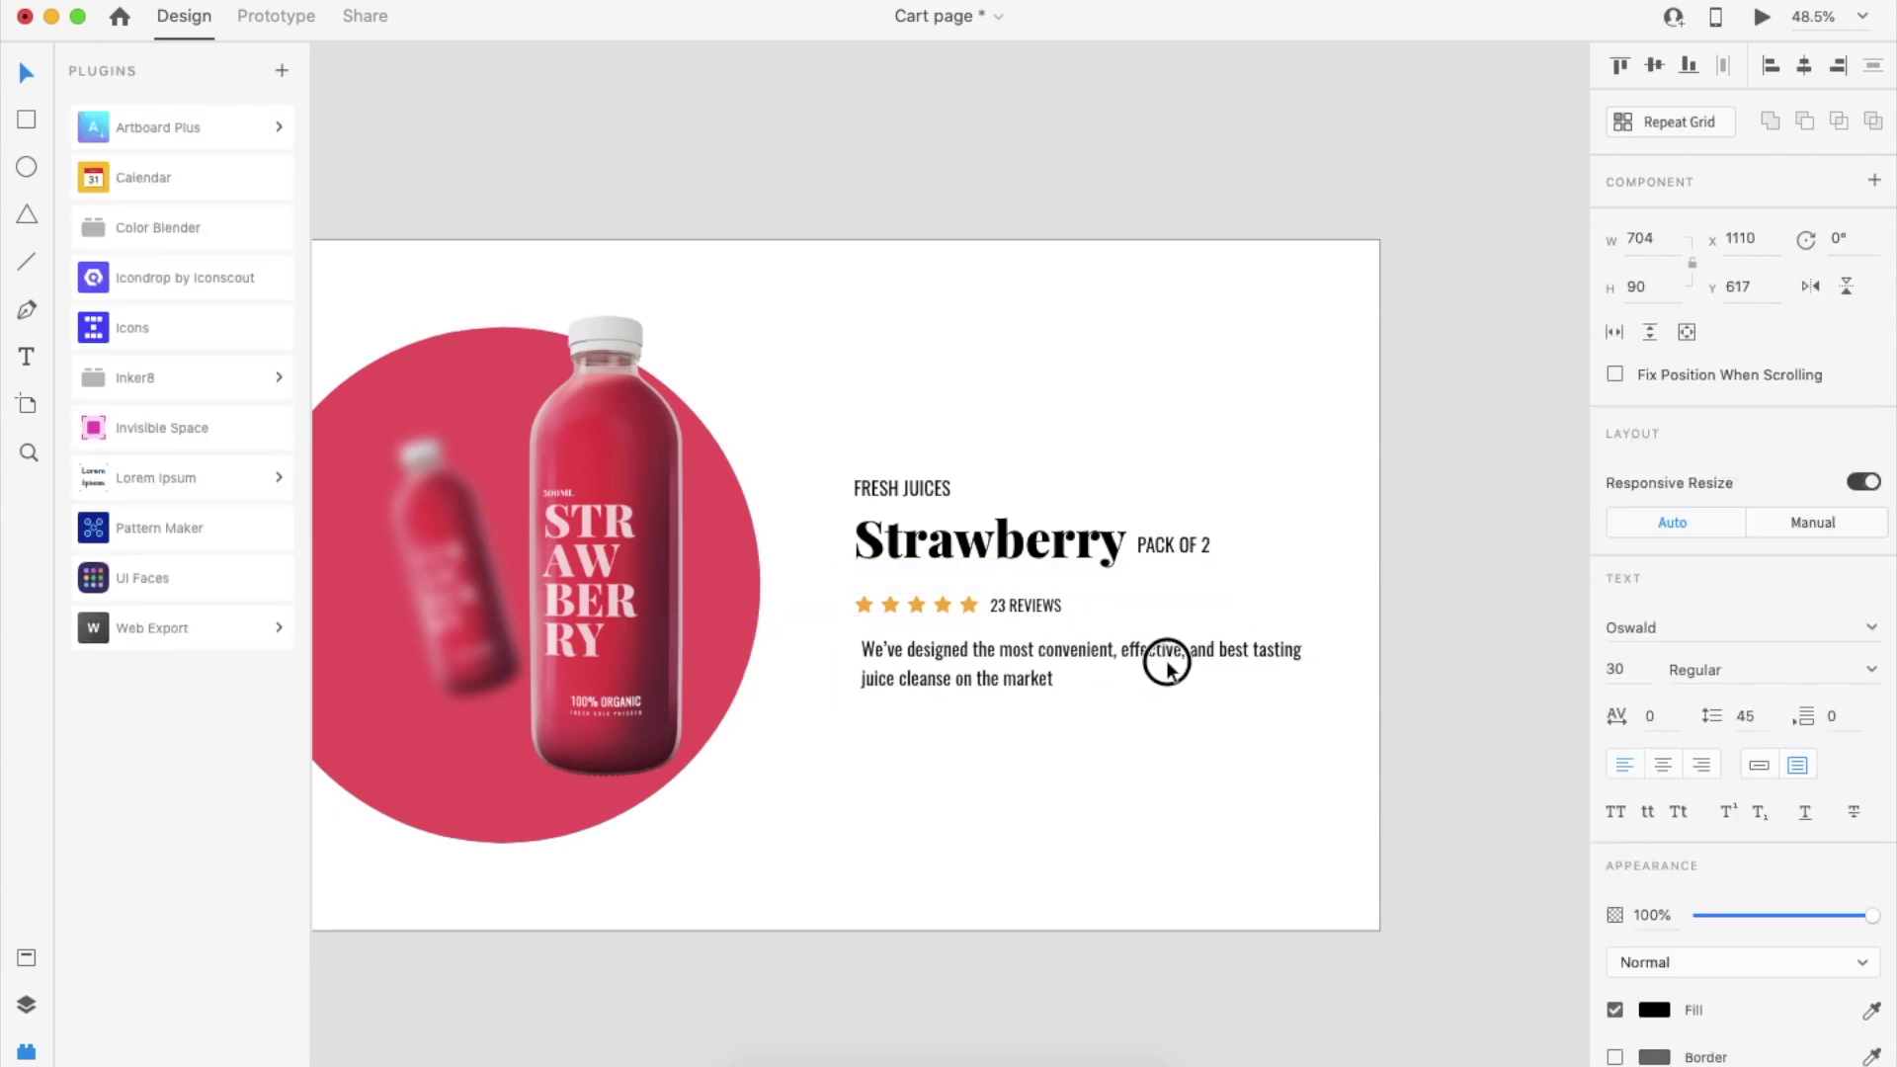
pyautogui.moveTo(1303, 691); pyautogui.dragTo(1253, 691)
pyautogui.click(1165, 794)
# Nudge the description paragraph down to Y 618 to widen its gap from the rating row
pyautogui.click(1091, 676)
pyautogui.press('Down')
pyautogui.press('Down')
pyautogui.press('Down')
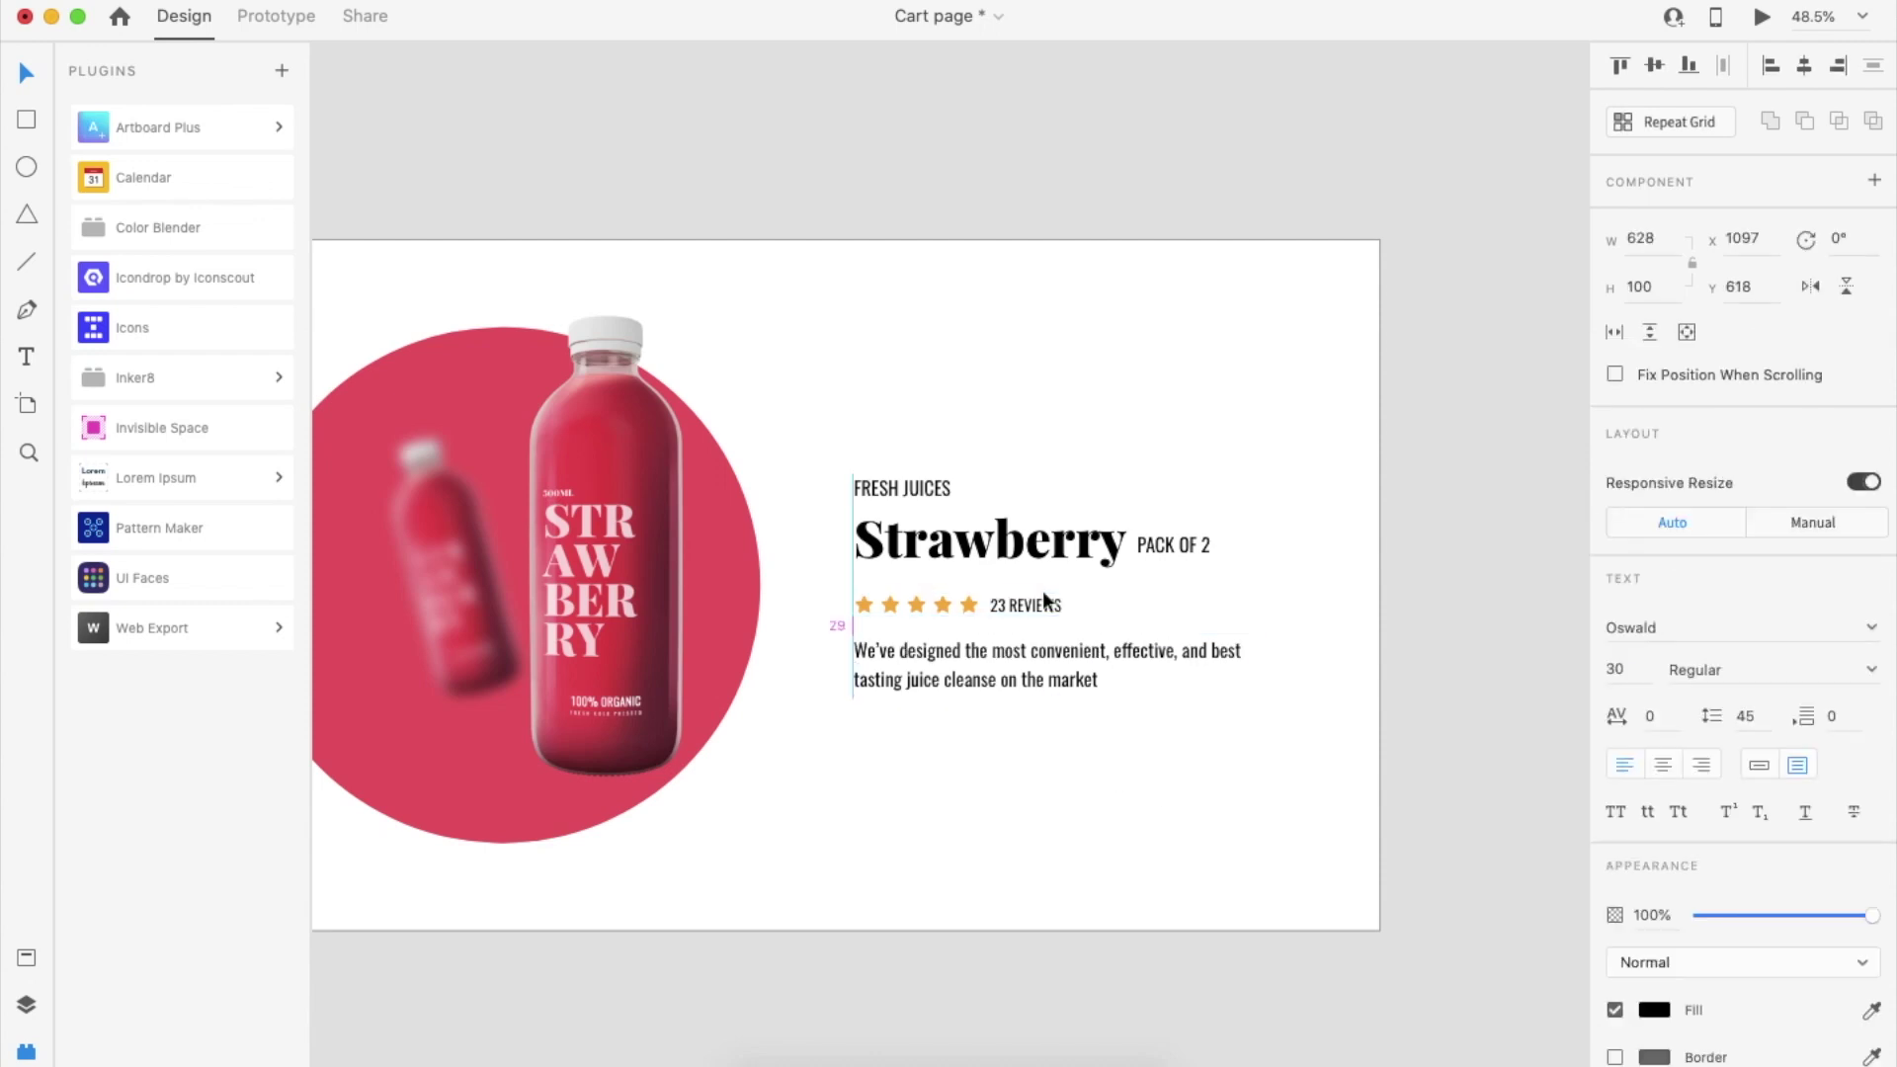
pyautogui.click(1063, 759)
pyautogui.click(1059, 693)
pyautogui.click(1058, 741)
# Draw a rectangle about 190 by 64 px beneath the description, aligned with the text's left edge
pyautogui.scroll(2, 1058, 741)
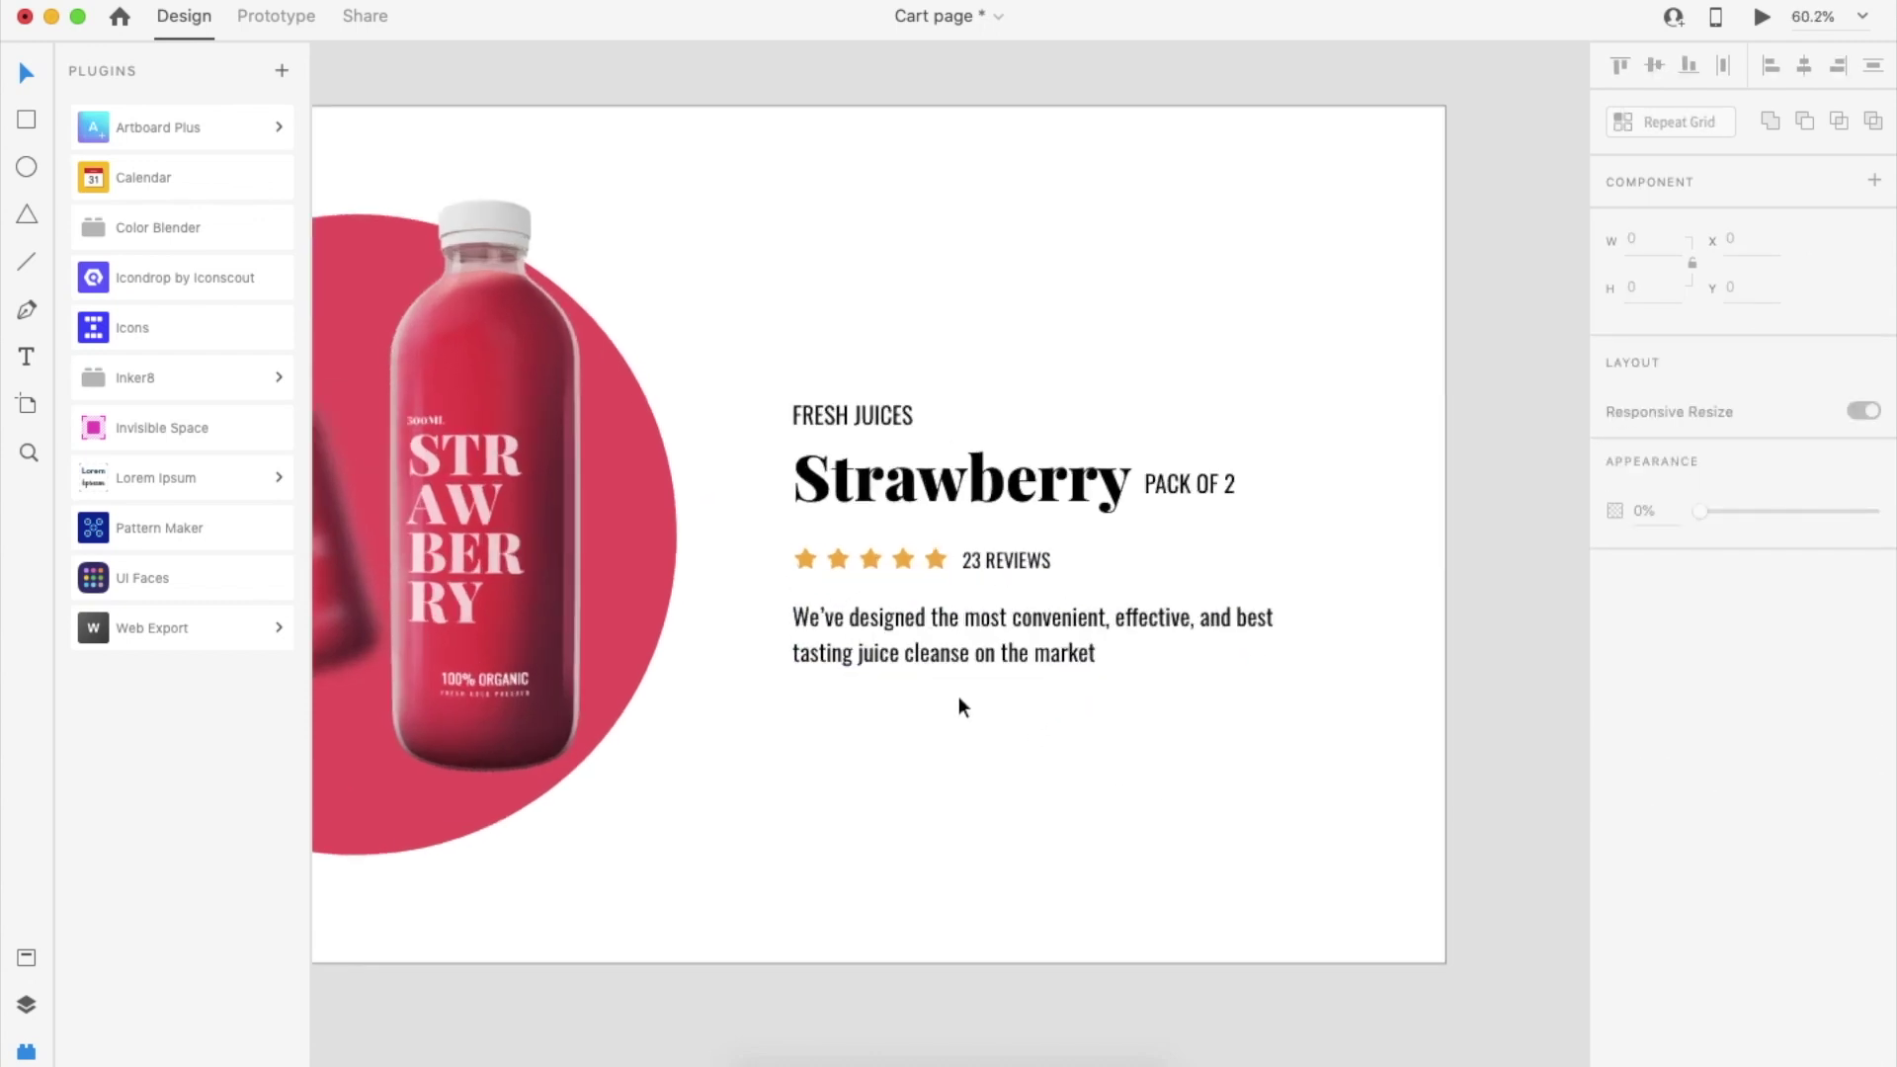
pyautogui.moveTo(803, 707)
pyautogui.mouseDown()
pyautogui.moveTo(929, 757)
pyautogui.moveTo(942, 732)
pyautogui.mouseUp()
pyautogui.press('Escape')
pyautogui.scroll(5, 893, 754)
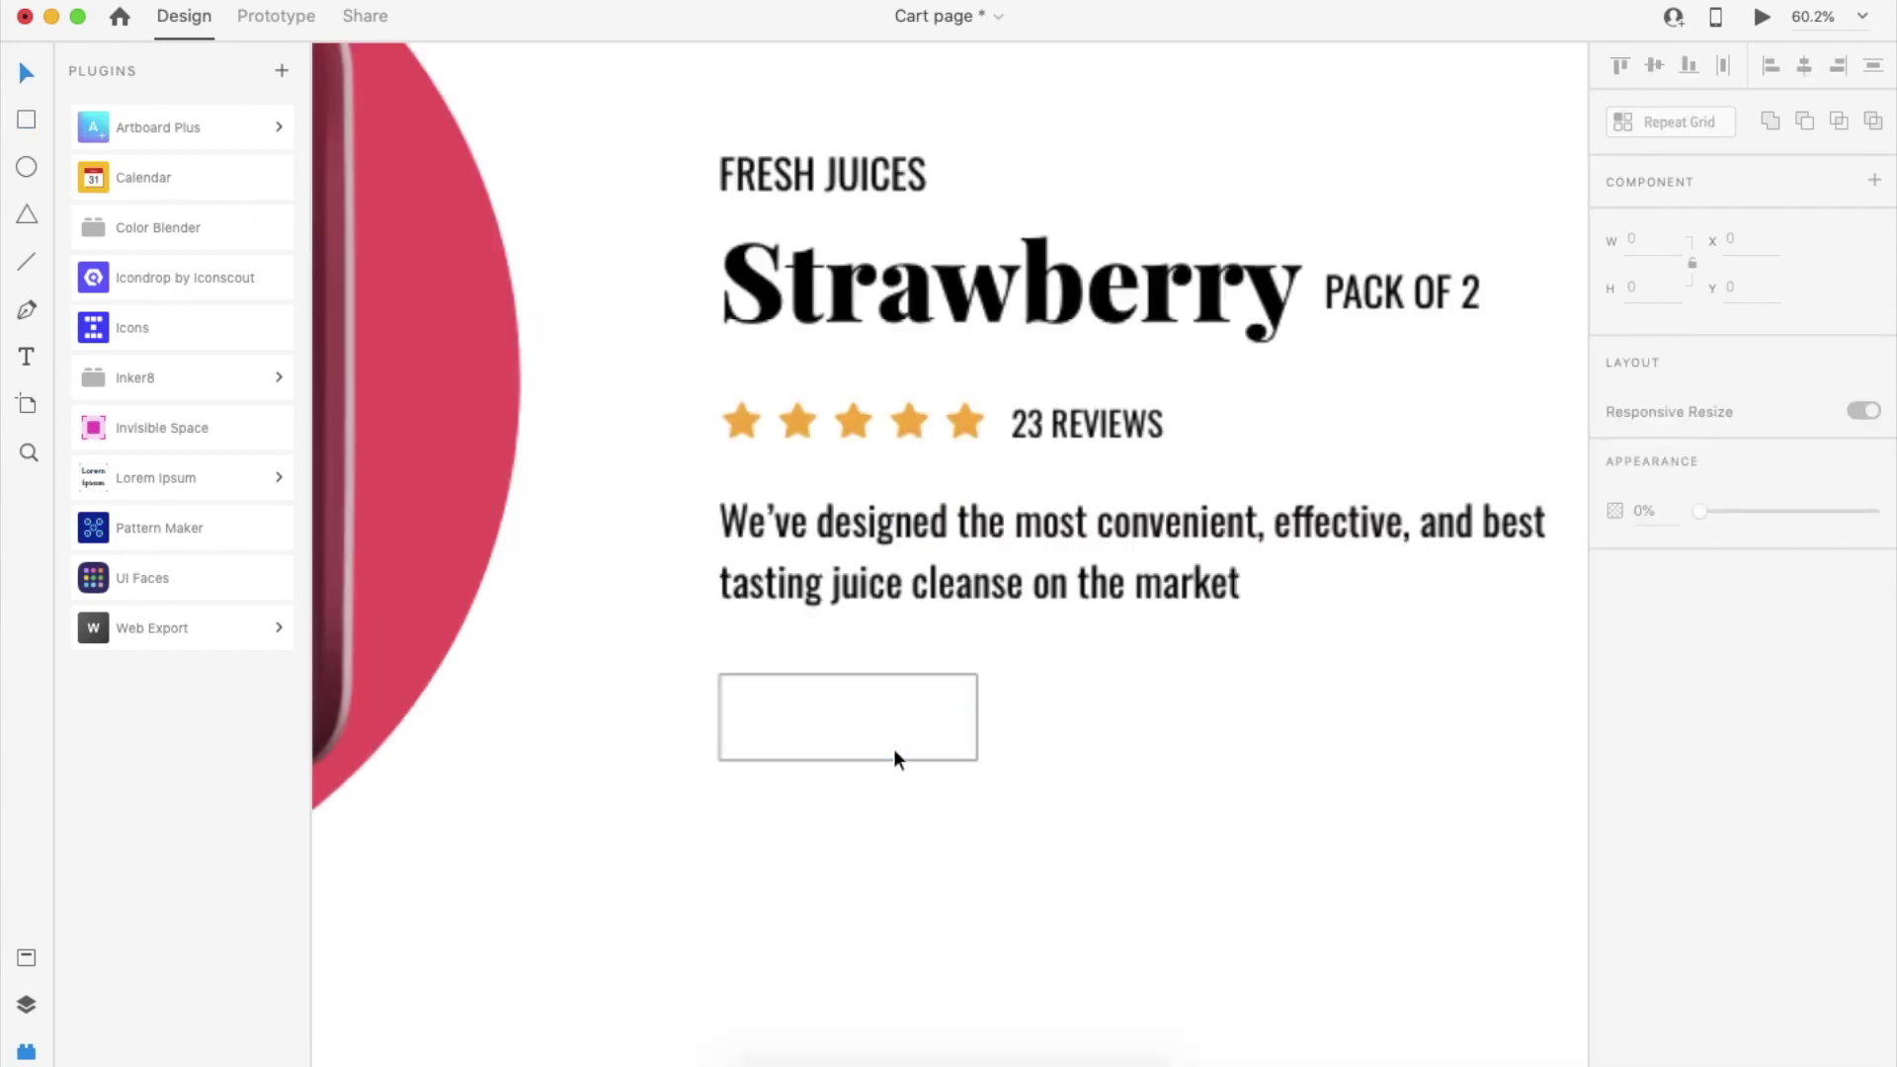
# Use copies of the PACK OF 2 label to put the characters "-", "1" and "+" inside the rectangle
pyautogui.click(1503, 255)
pyautogui.moveTo(1452, 259); pyautogui.dragTo(755, 726)
pyautogui.doubleClick(936, 720)
pyautogui.doubleClick(753, 720)
pyautogui.write('_')
pyautogui.press('super+a')
pyautogui.write('-')
# Set the minus and plus signs to the Light weight at size 40
pyautogui.keyDown('shift'); pyautogui.click(940, 720); pyautogui.keyUp('shift')
pyautogui.click(1695, 670)
pyautogui.click(1680, 721)
pyautogui.click(1623, 673)
pyautogui.write('40')
pyautogui.press('Return')
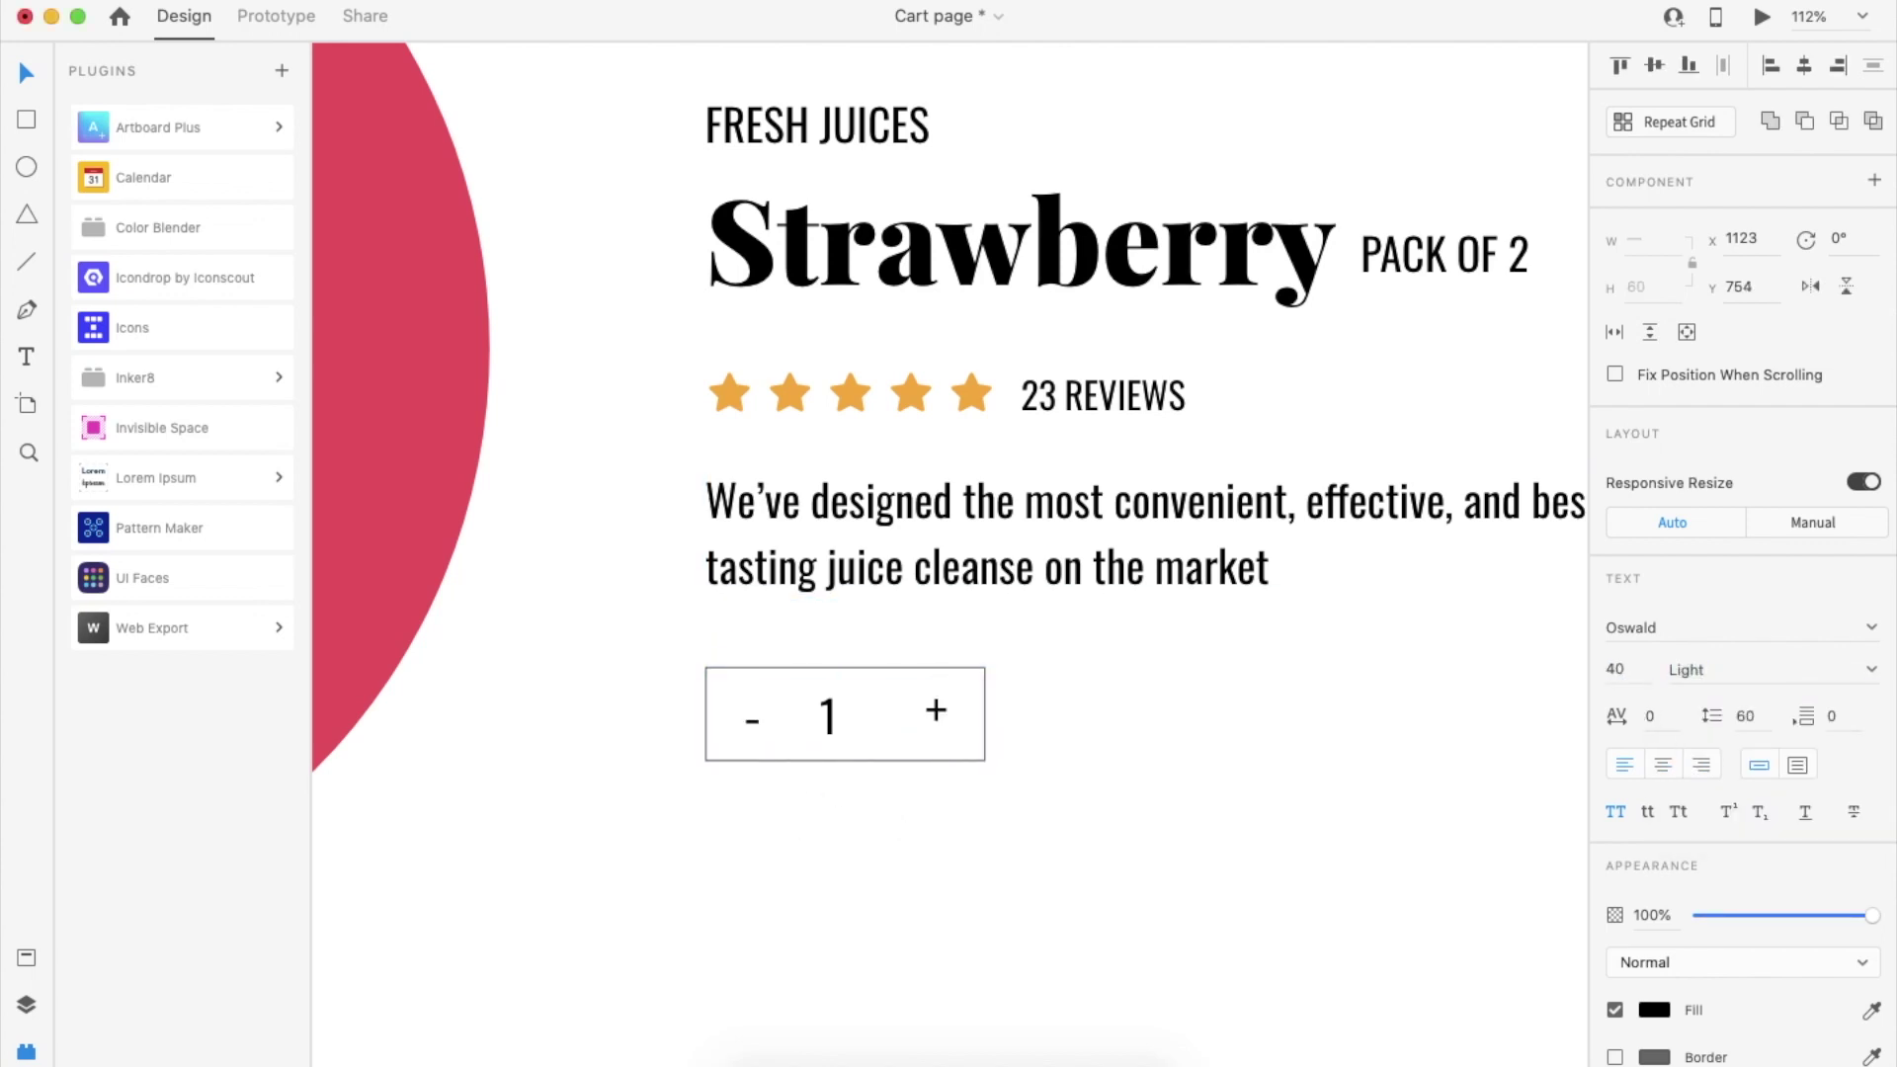
# Align the minus sign, the 1 and the plus sign vertically and centre the 1 in the rectangle
pyautogui.click(828, 716)
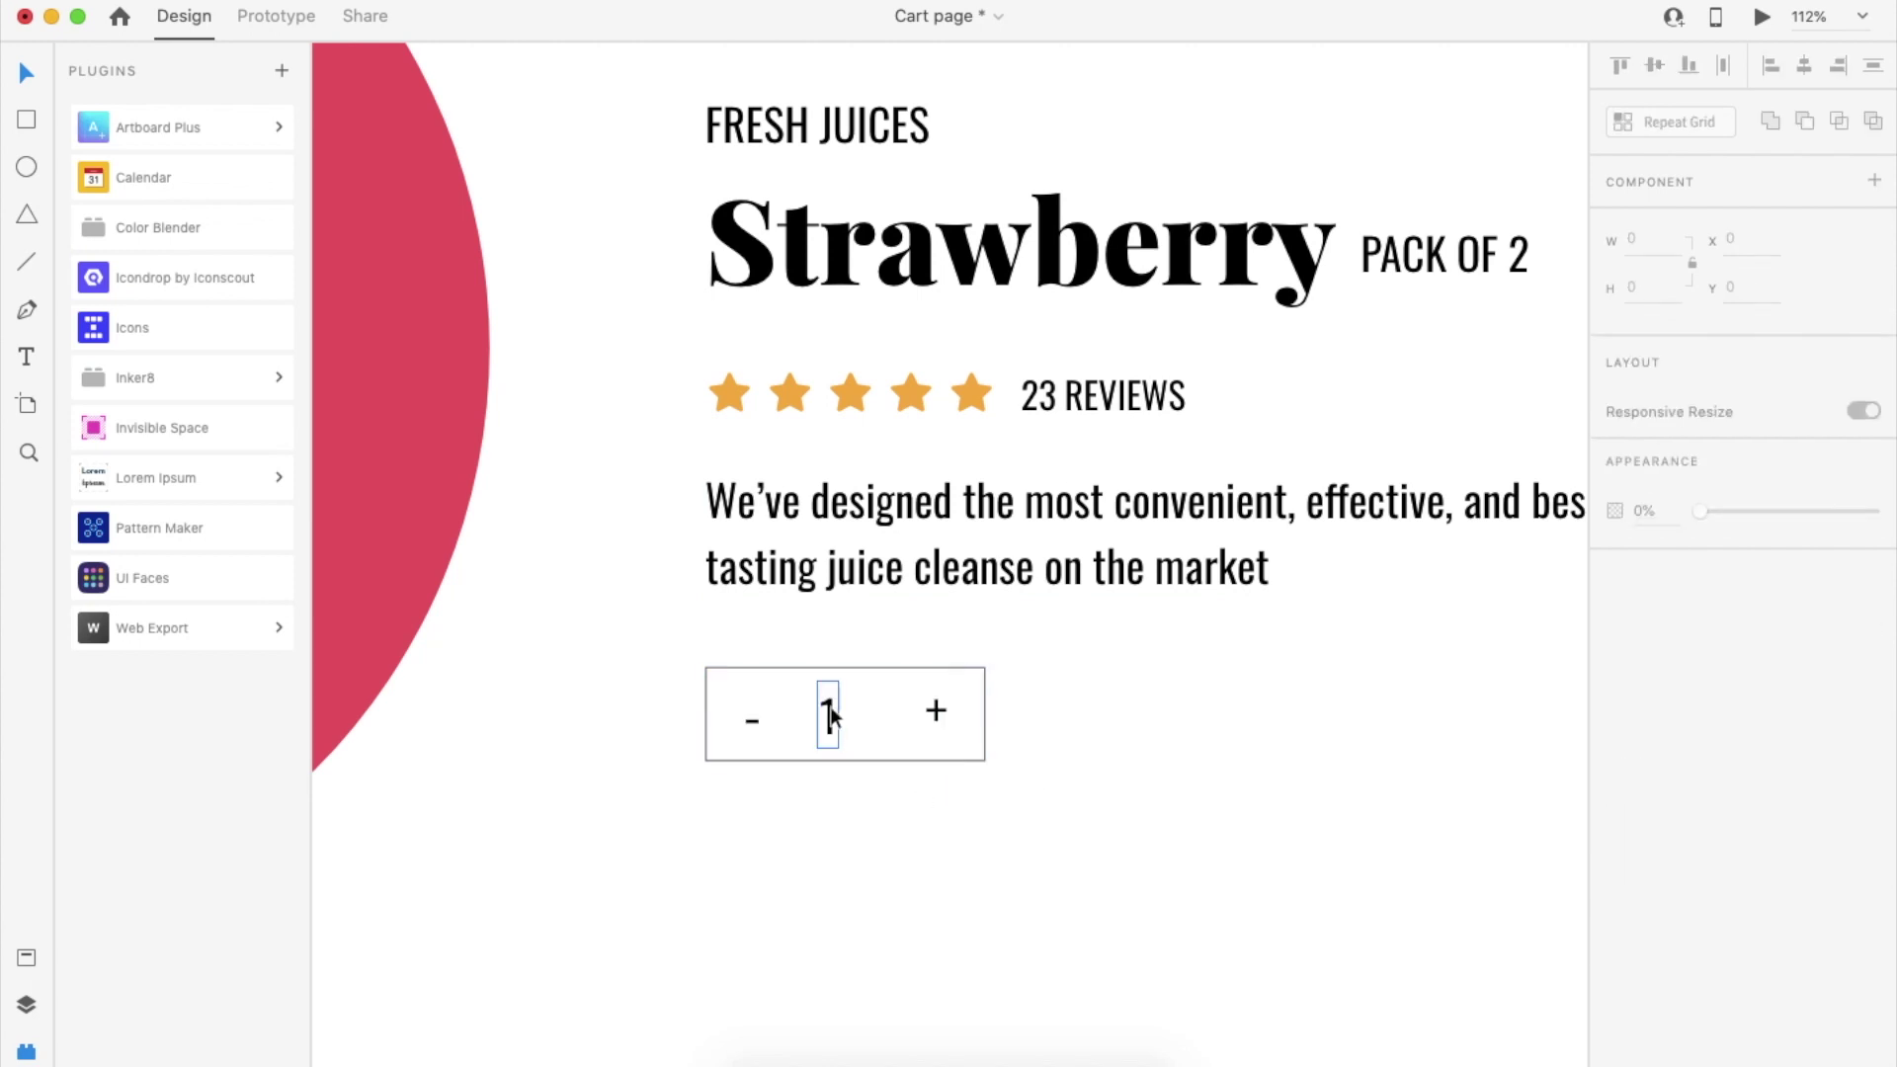
pyautogui.click(751, 724)
pyautogui.press('super+a')
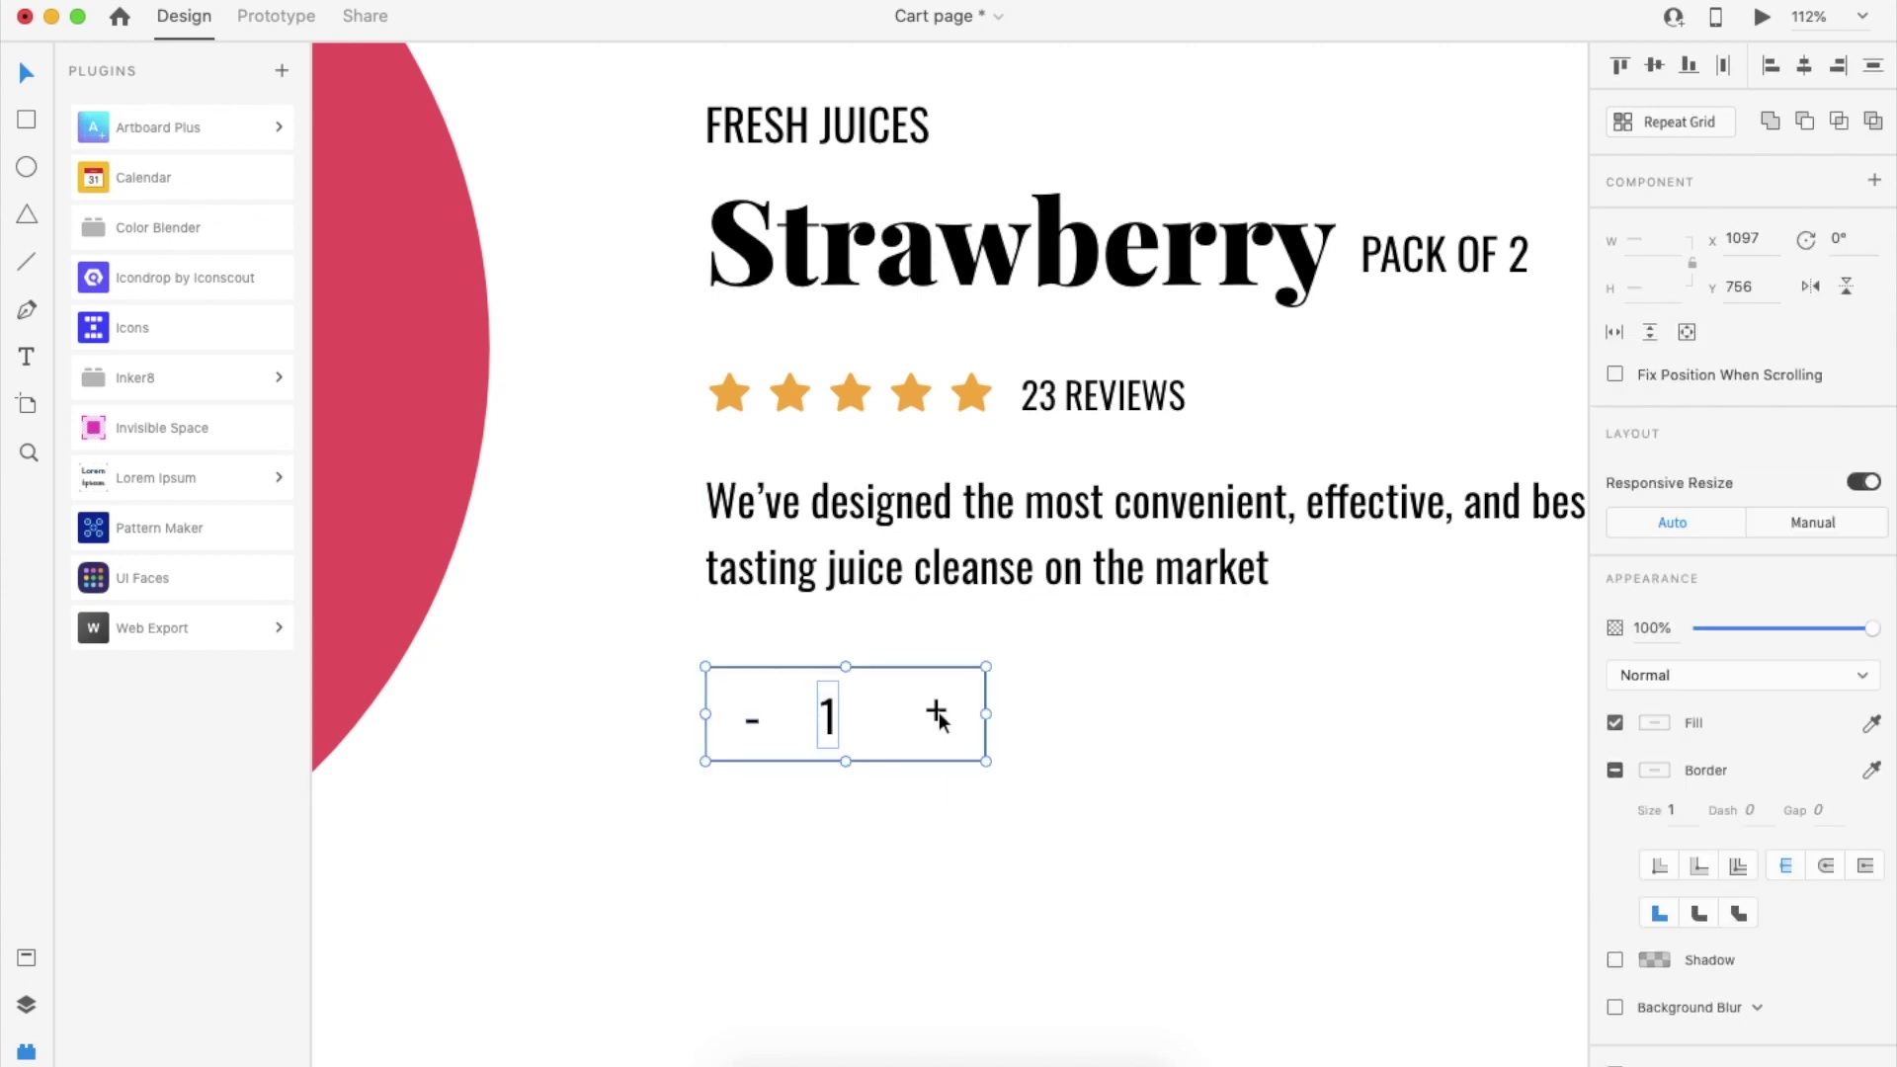
pyautogui.keyDown('shift'); pyautogui.click(938, 713); pyautogui.keyUp('shift')
pyautogui.keyDown('shift'); pyautogui.click(937, 714); pyautogui.keyUp('shift')
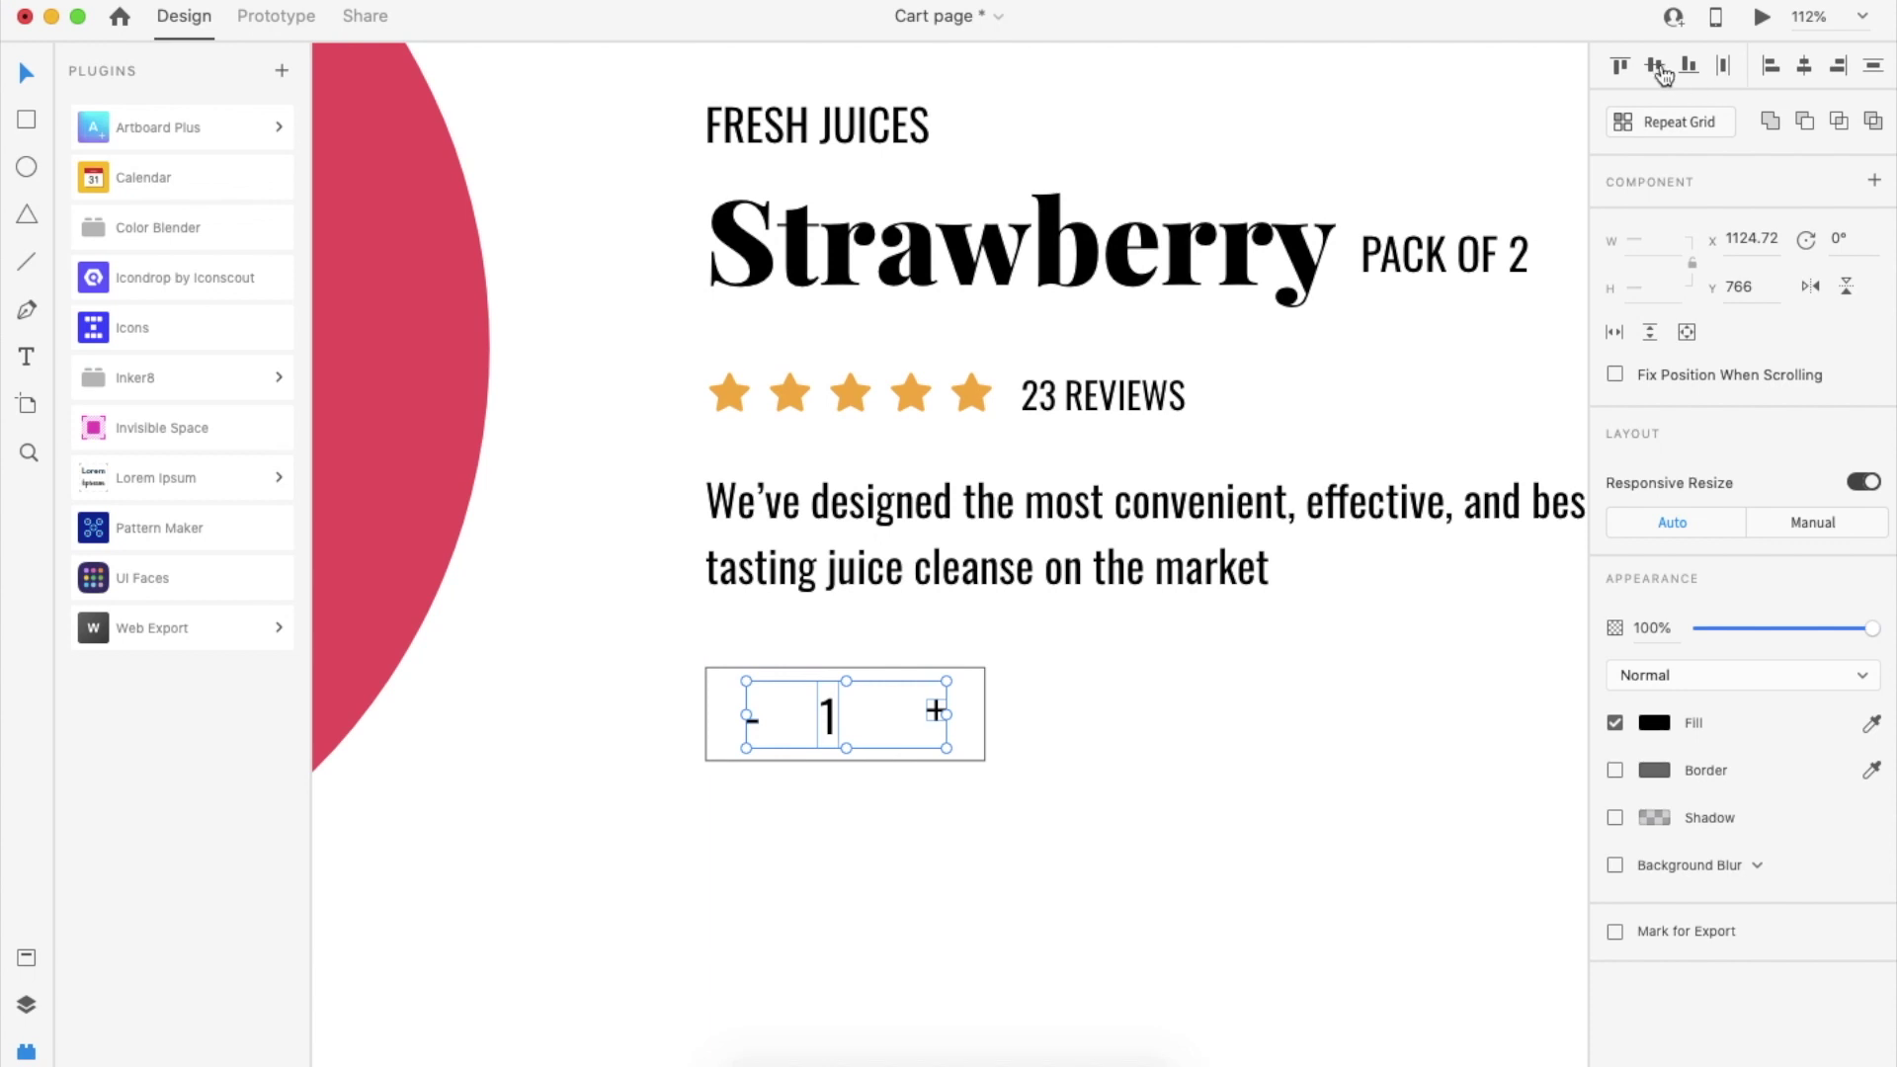
pyautogui.click(1079, 615)
# Give the quantity rectangle a corner radius of 4 and a light grey #D8D8D8 border
pyautogui.click(969, 700)
pyautogui.click(1707, 723)
pyautogui.write('4')
pyautogui.click(1654, 818)
pyautogui.moveTo(1470, 773); pyautogui.dragTo(1296, 707)
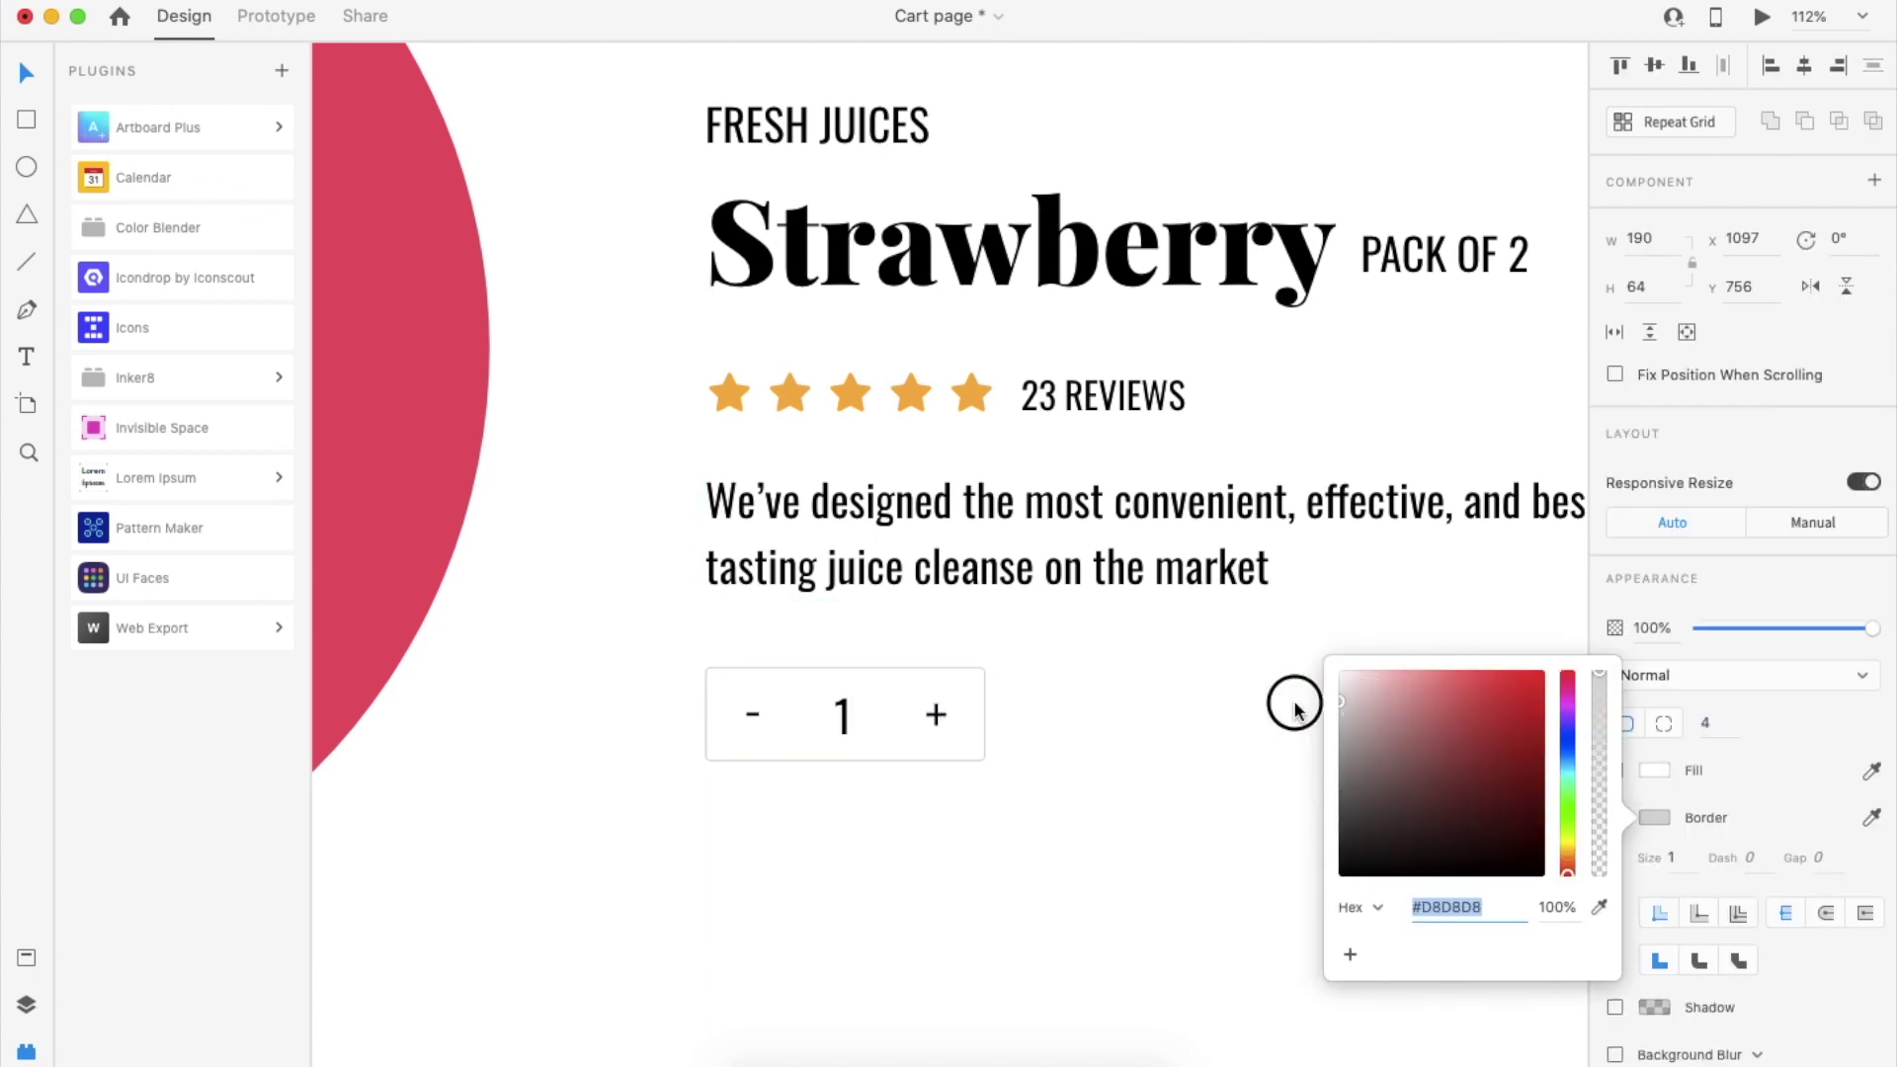
pyautogui.click(1141, 870)
# Add light grey blocks about 65 by 64 px behind the minus and plus signs at both ends of the quantity rectangle
pyautogui.click(907, 741)
pyautogui.press('shift+super+bracketright')
pyautogui.click(1656, 769)
pyautogui.click(1343, 643)
pyautogui.click(913, 733)
pyautogui.scroll(5, 913, 733)
pyautogui.moveTo(583, 700); pyautogui.dragTo(671, 698)
pyautogui.scroll(2, 681, 794)
pyautogui.scroll(2, 674, 700)
pyautogui.keyDown('shift'); pyautogui.click(1008, 637); pyautogui.keyUp('shift')
pyautogui.press('super+bracketleft')
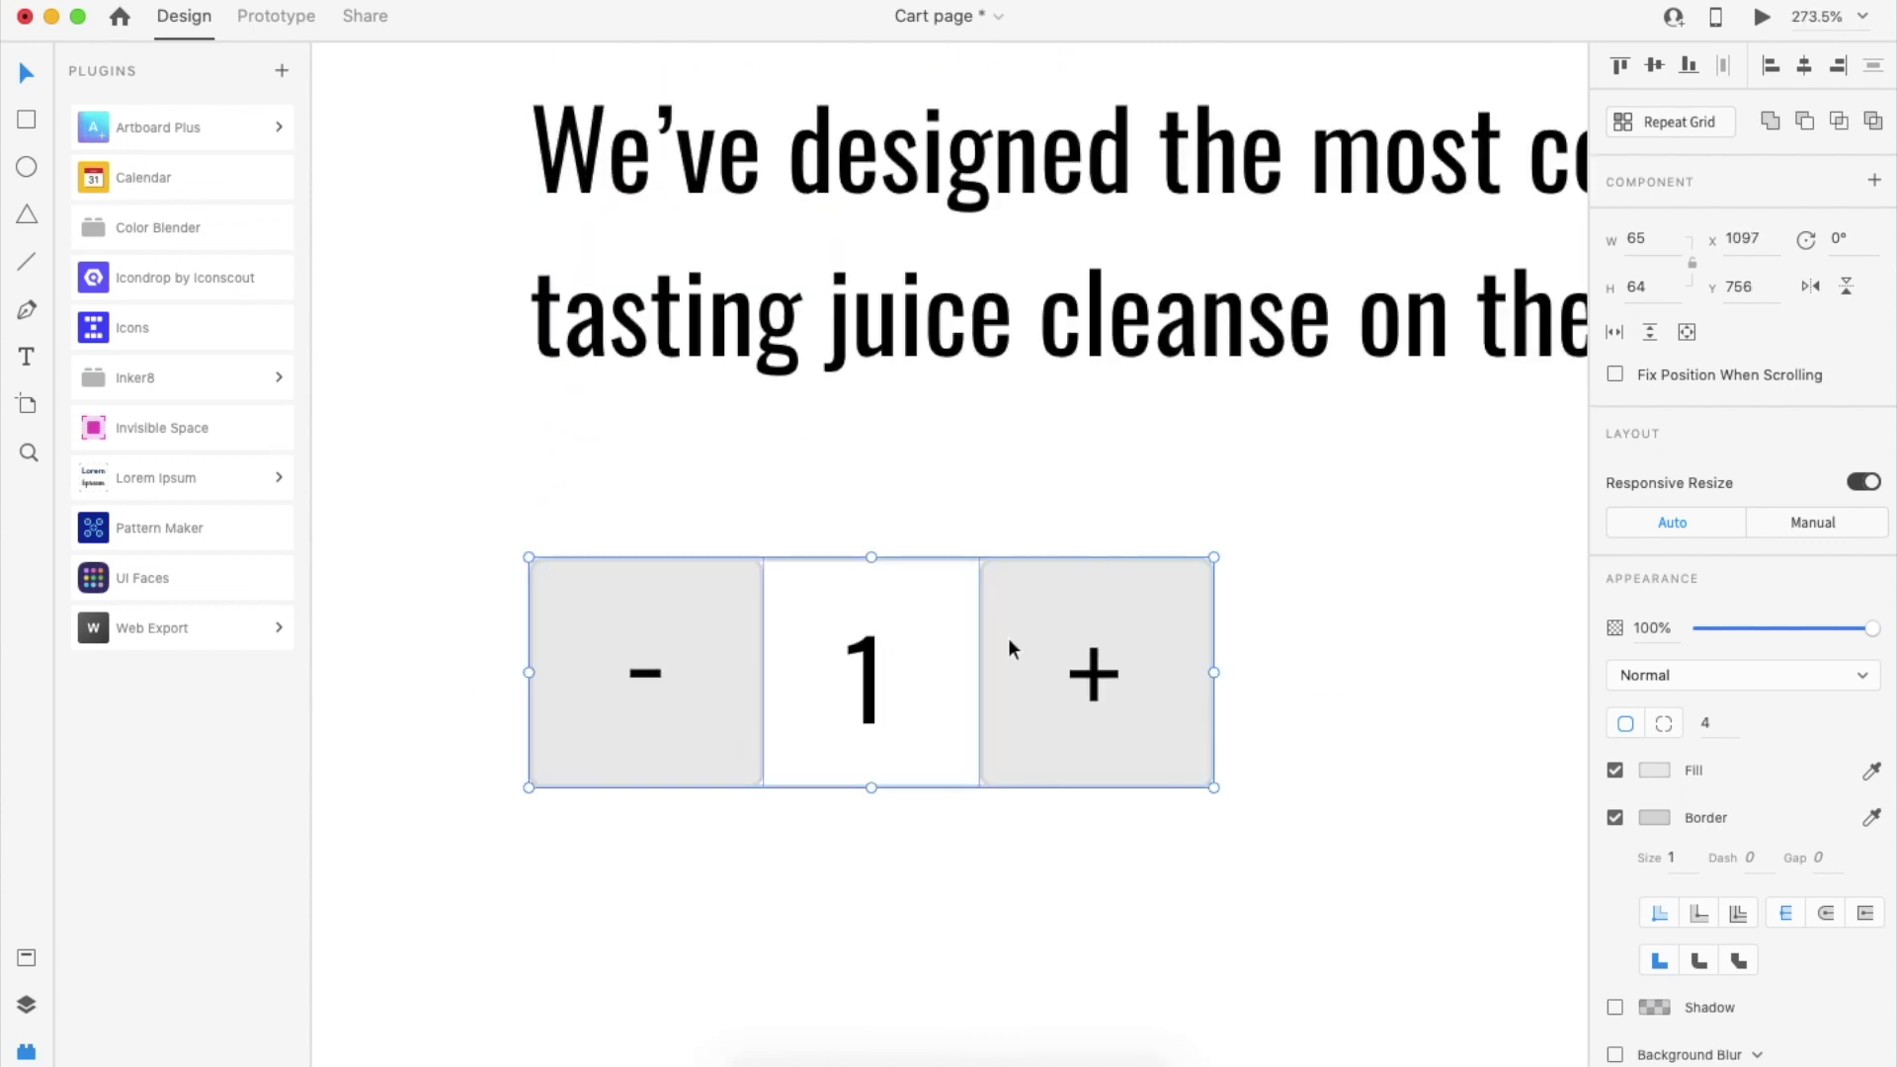
pyautogui.click(1033, 838)
# Group all parts of the quantity selector
pyautogui.scroll(-5, 1033, 838)
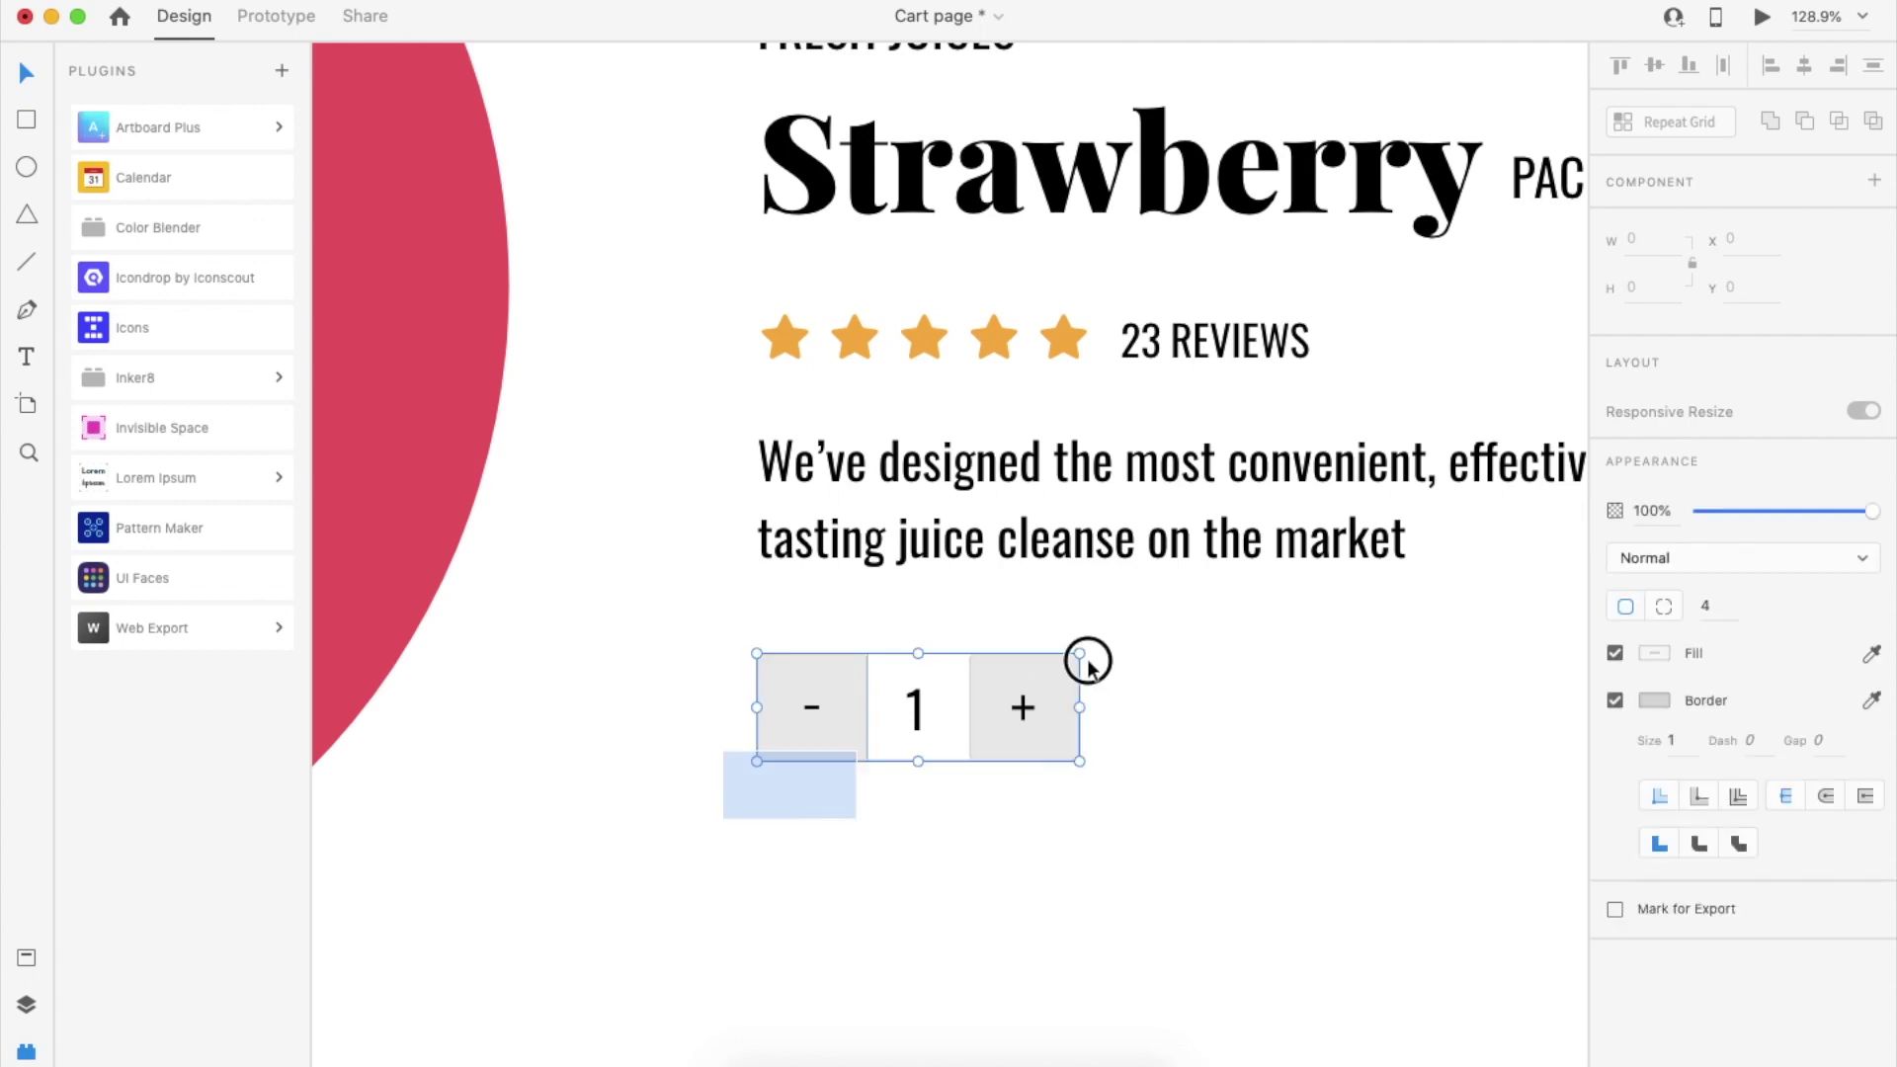
pyautogui.moveTo(1089, 662); pyautogui.dragTo(1099, 643)
pyautogui.press('super+g')
pyautogui.click(1165, 684)
# Copy the quantity selector's rectangle, paste it to the right of the selector and widen it to about 239 px
pyautogui.scroll(-3, 1165, 683)
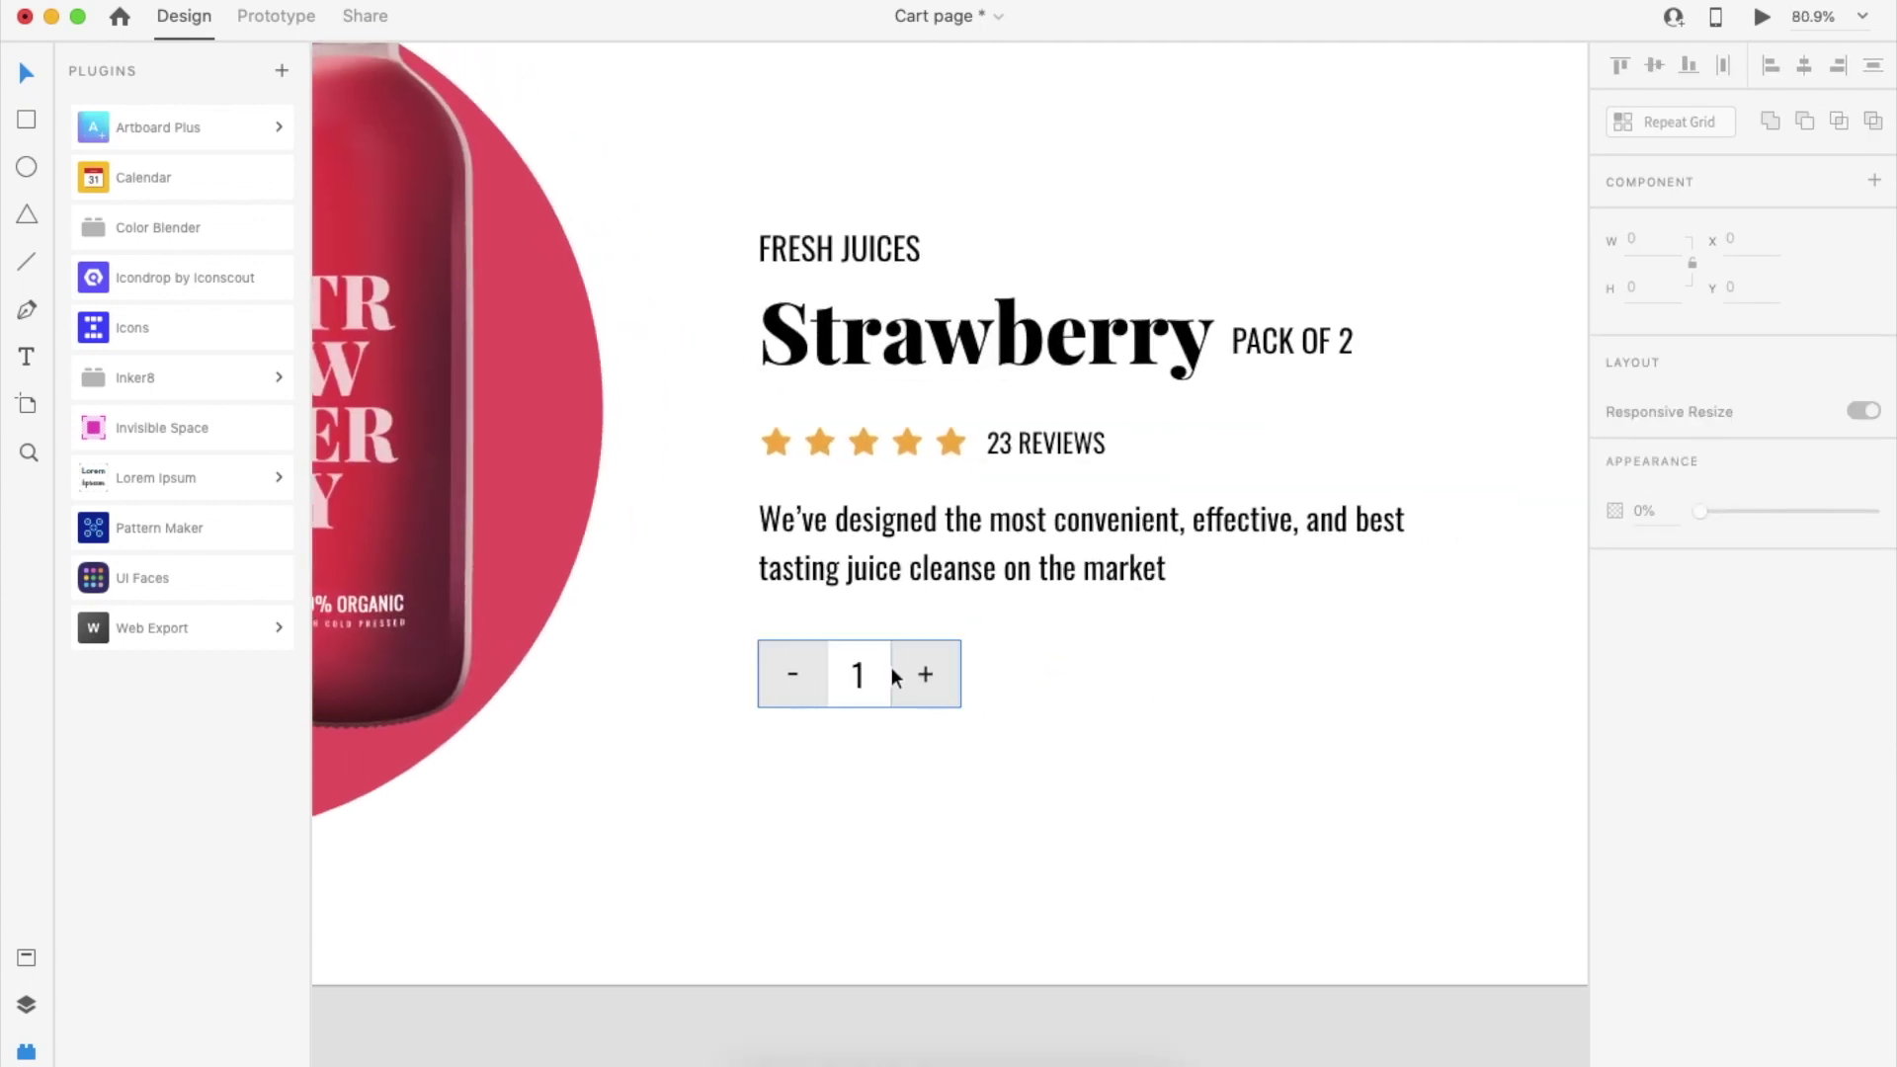
pyautogui.click(883, 662)
pyautogui.doubleClick(882, 660)
pyautogui.press('super+c')
pyautogui.click(1176, 765)
pyautogui.press('super+v')
pyautogui.moveTo(895, 677); pyautogui.dragTo(1240, 673)
pyautogui.click(1186, 618)
# Duplicate the PACK OF 2 label into the new box and change it to "ADD TO BAG" at size 25
pyautogui.click(1292, 351)
pyautogui.moveTo(1292, 351); pyautogui.dragTo(1107, 690)
pyautogui.press('Return')
pyautogui.write('ADD TO BA')
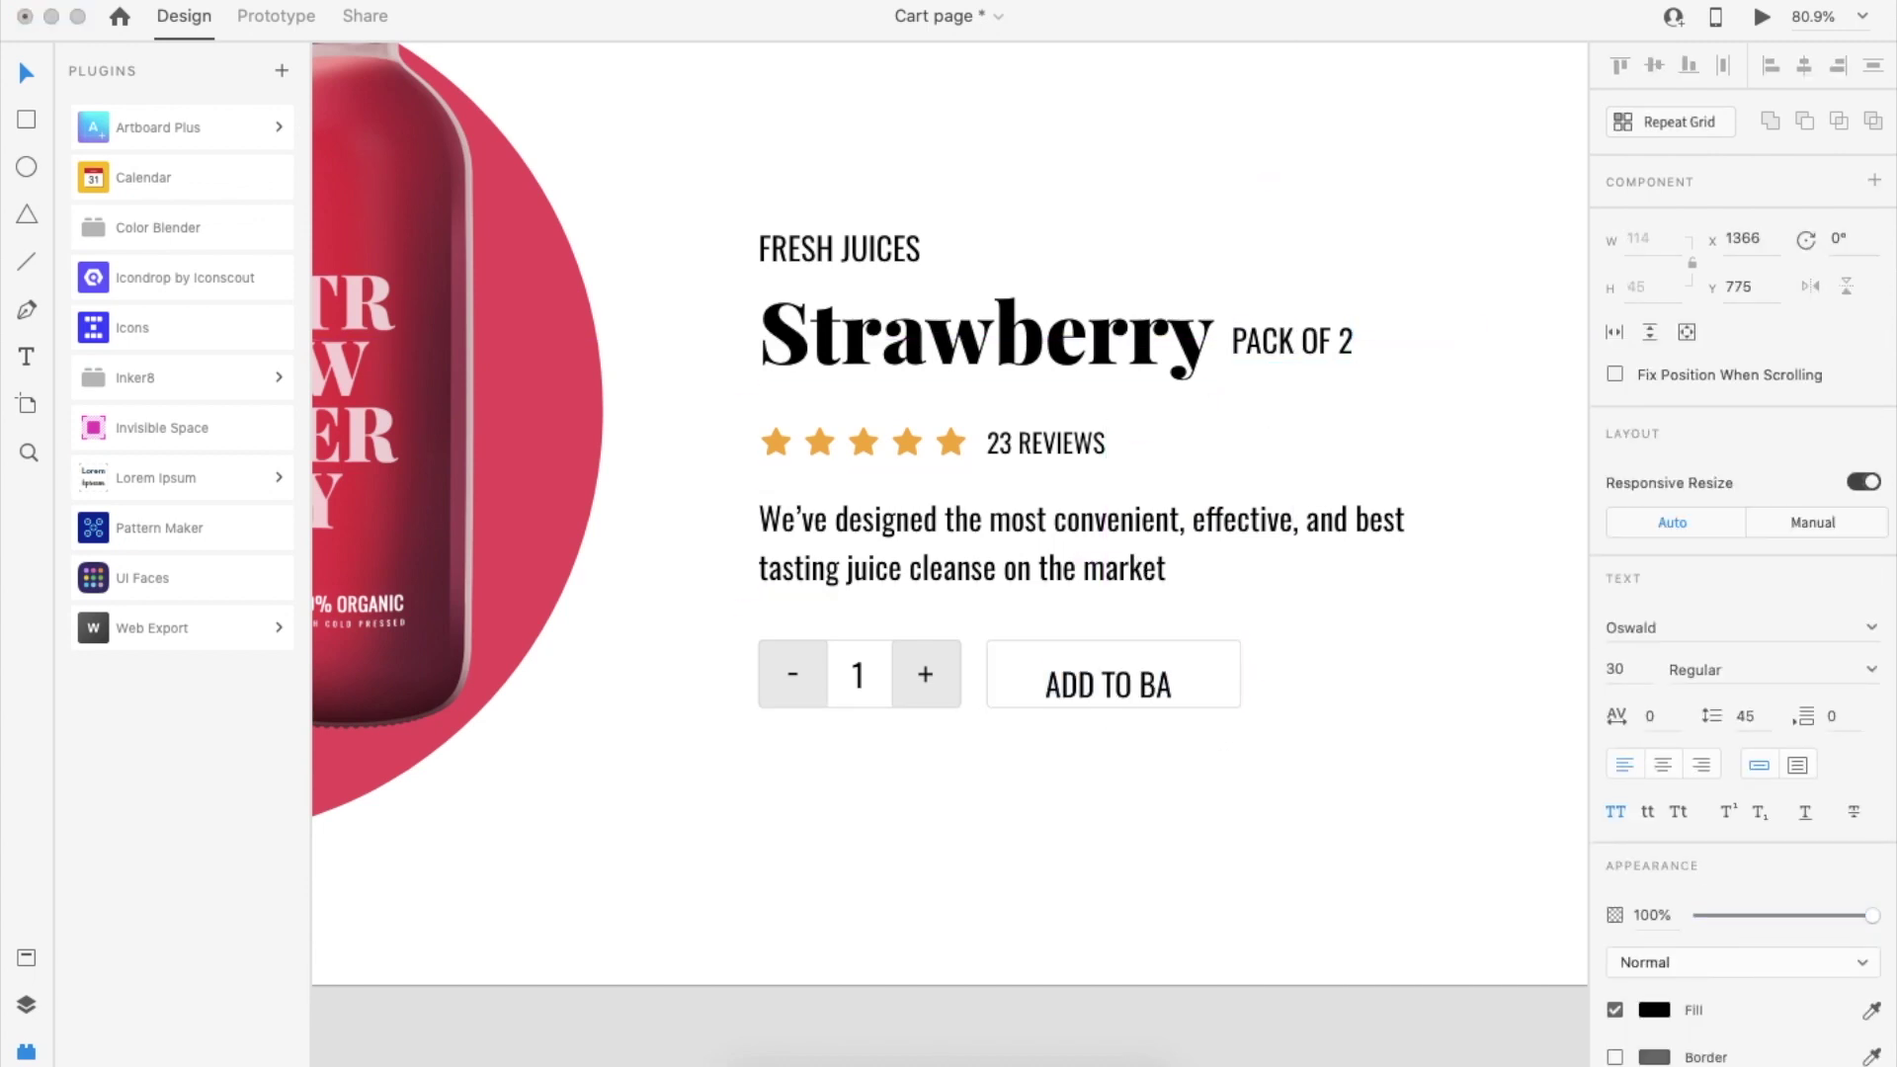
pyautogui.write('G')
pyautogui.press('Escape')
pyautogui.moveTo(1118, 695); pyautogui.dragTo(1107, 672)
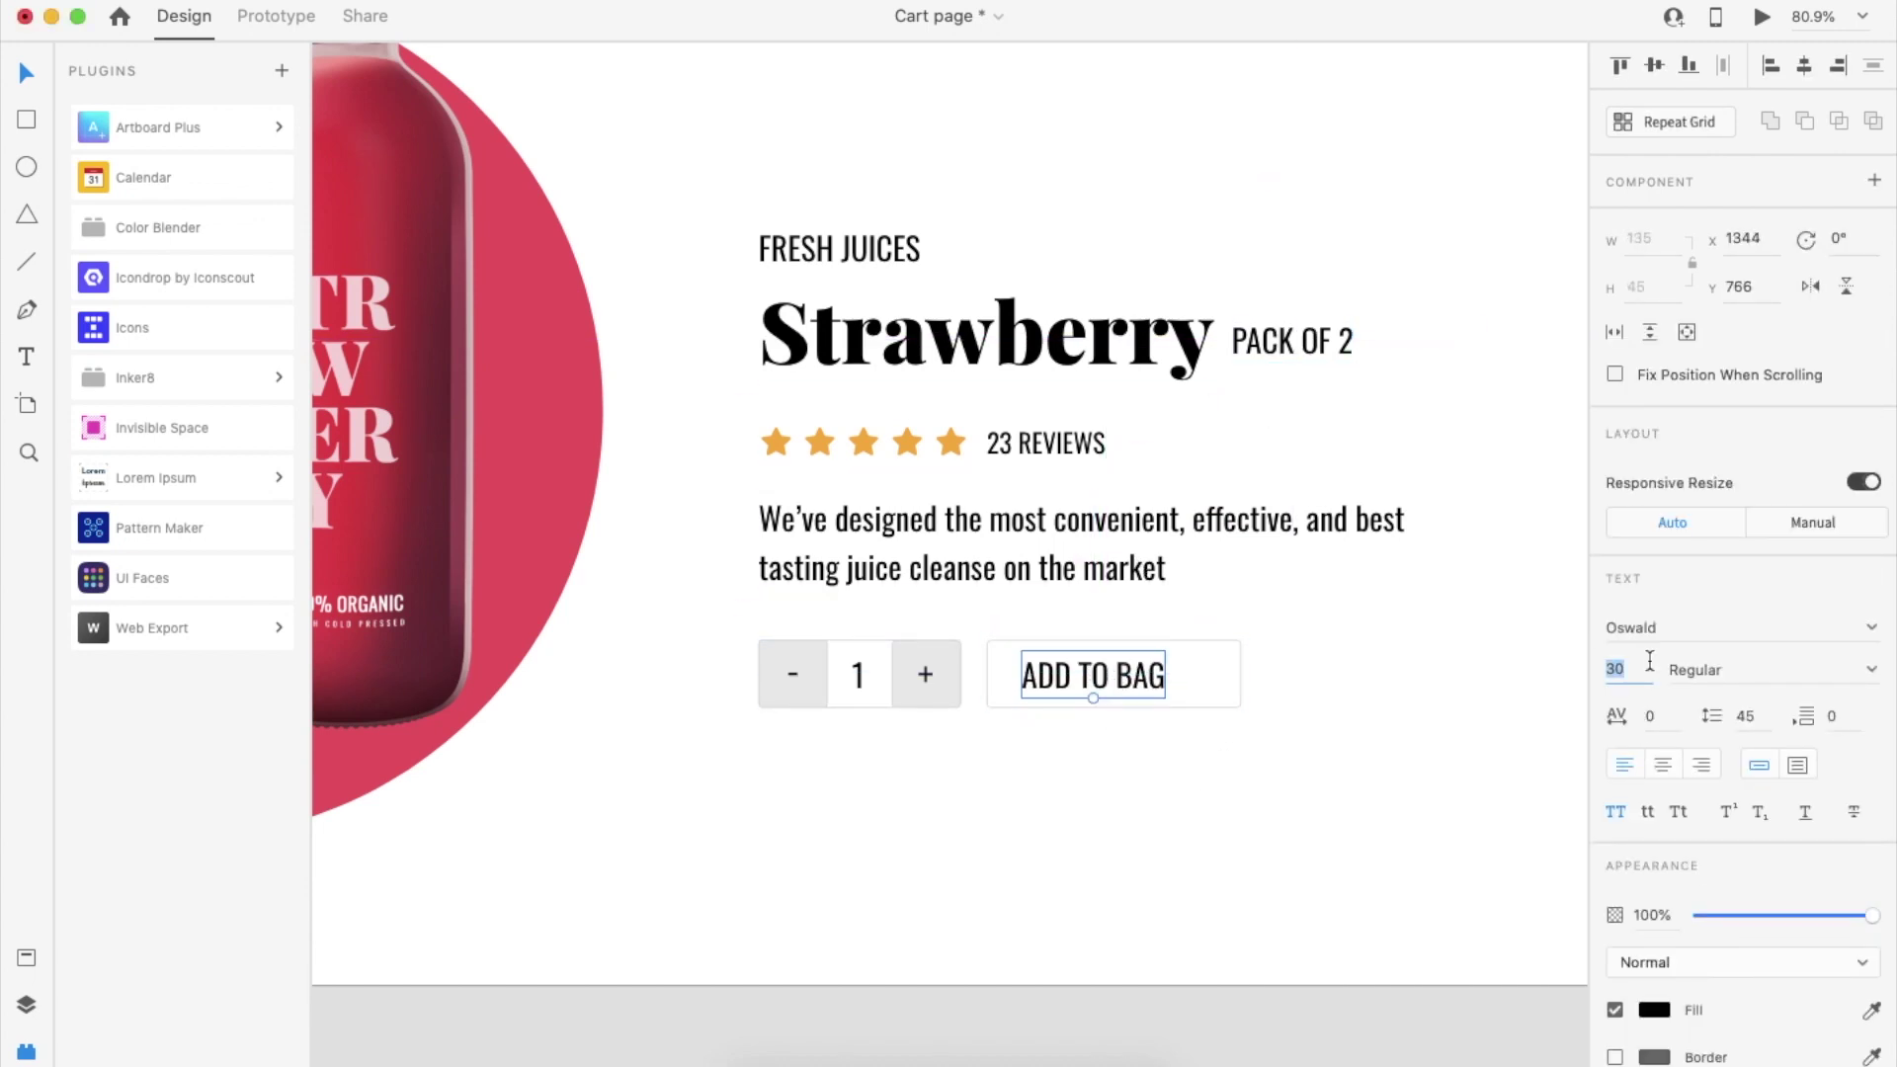
pyautogui.write('25')
pyautogui.press('Return')
# Place the bag icon component to the right of the ADD TO BAG text and fill both with white
pyautogui.click(15, 956)
pyautogui.moveTo(115, 601); pyautogui.dragTo(1190, 693)
pyautogui.keyDown('shift'); pyautogui.click(1110, 679); pyautogui.keyUp('shift')
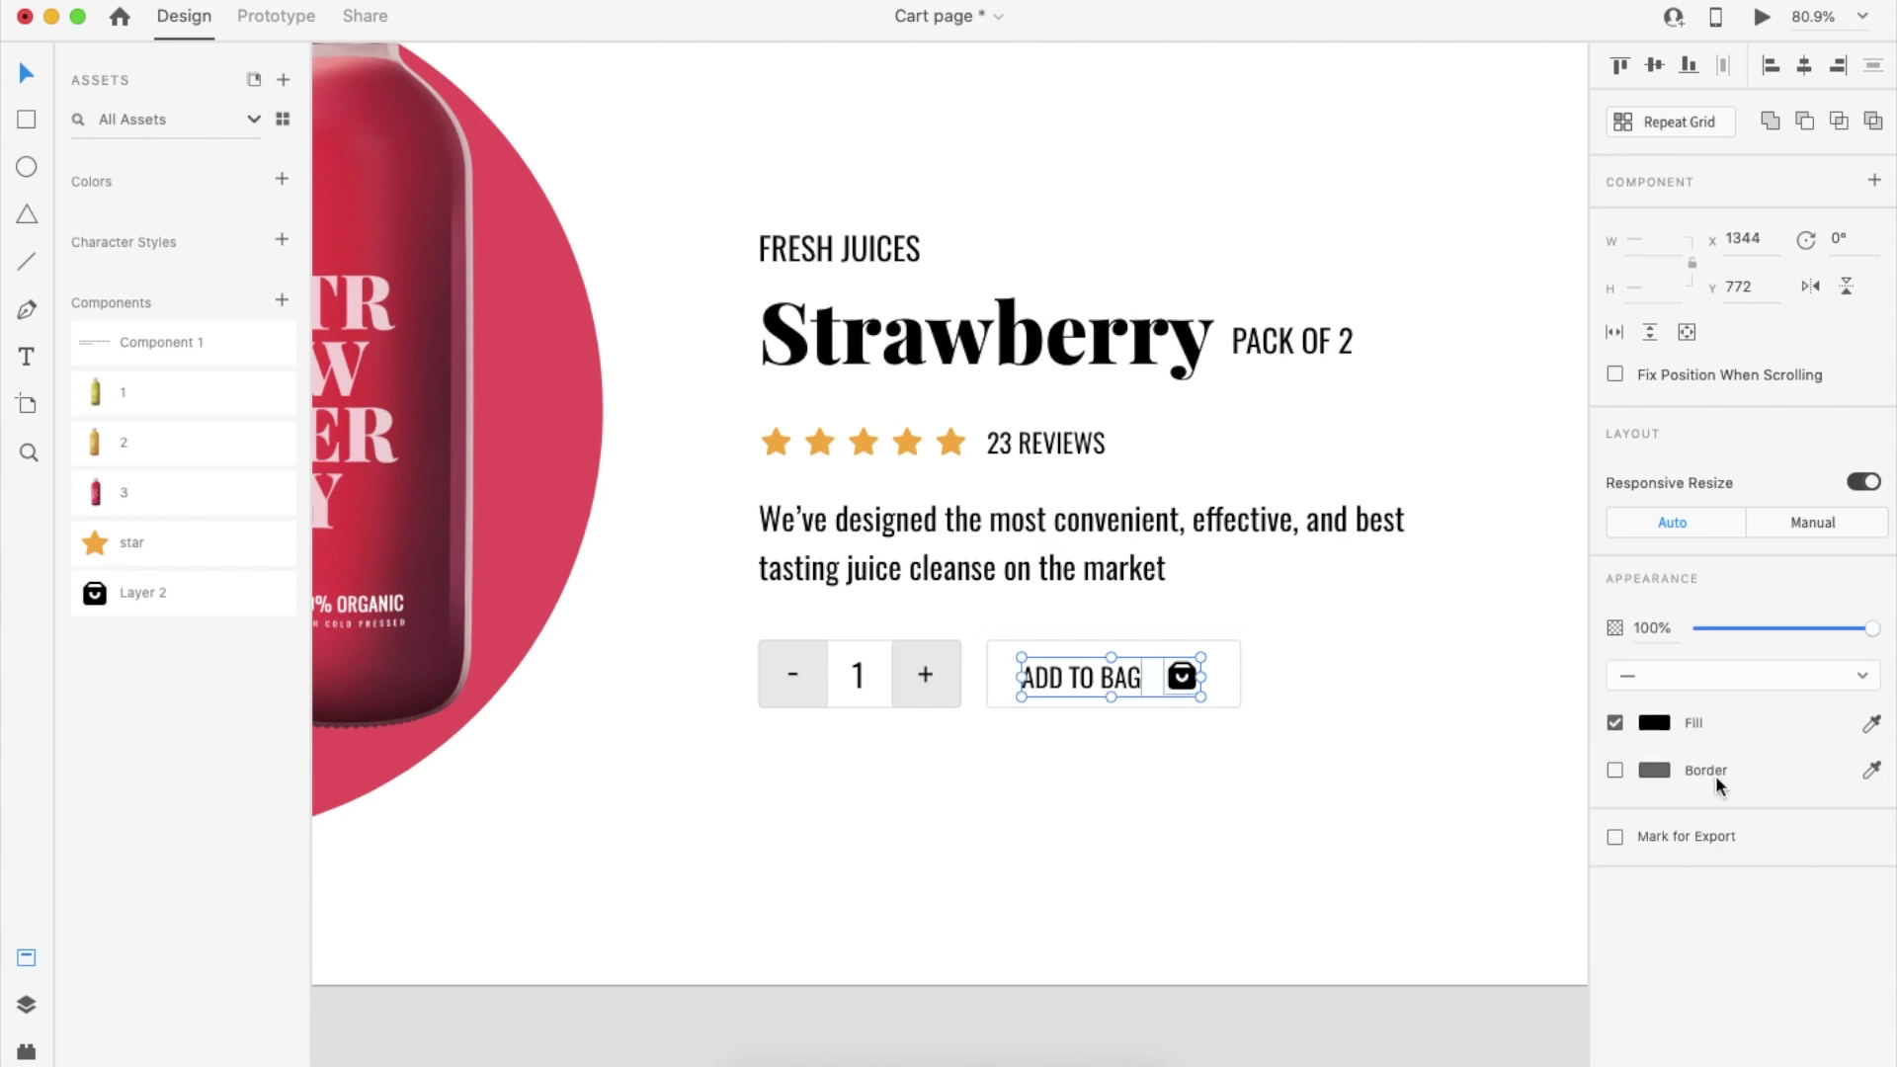
pyautogui.click(1654, 723)
pyautogui.moveTo(1384, 633); pyautogui.dragTo(1314, 581)
# Set the ADD TO BAG box's border and fill to black
pyautogui.click(1223, 640)
pyautogui.click(1654, 818)
pyautogui.moveTo(1438, 759); pyautogui.dragTo(1326, 884)
pyautogui.click(1656, 770)
pyautogui.moveTo(1435, 681); pyautogui.dragTo(1322, 860)
pyautogui.click(1102, 844)
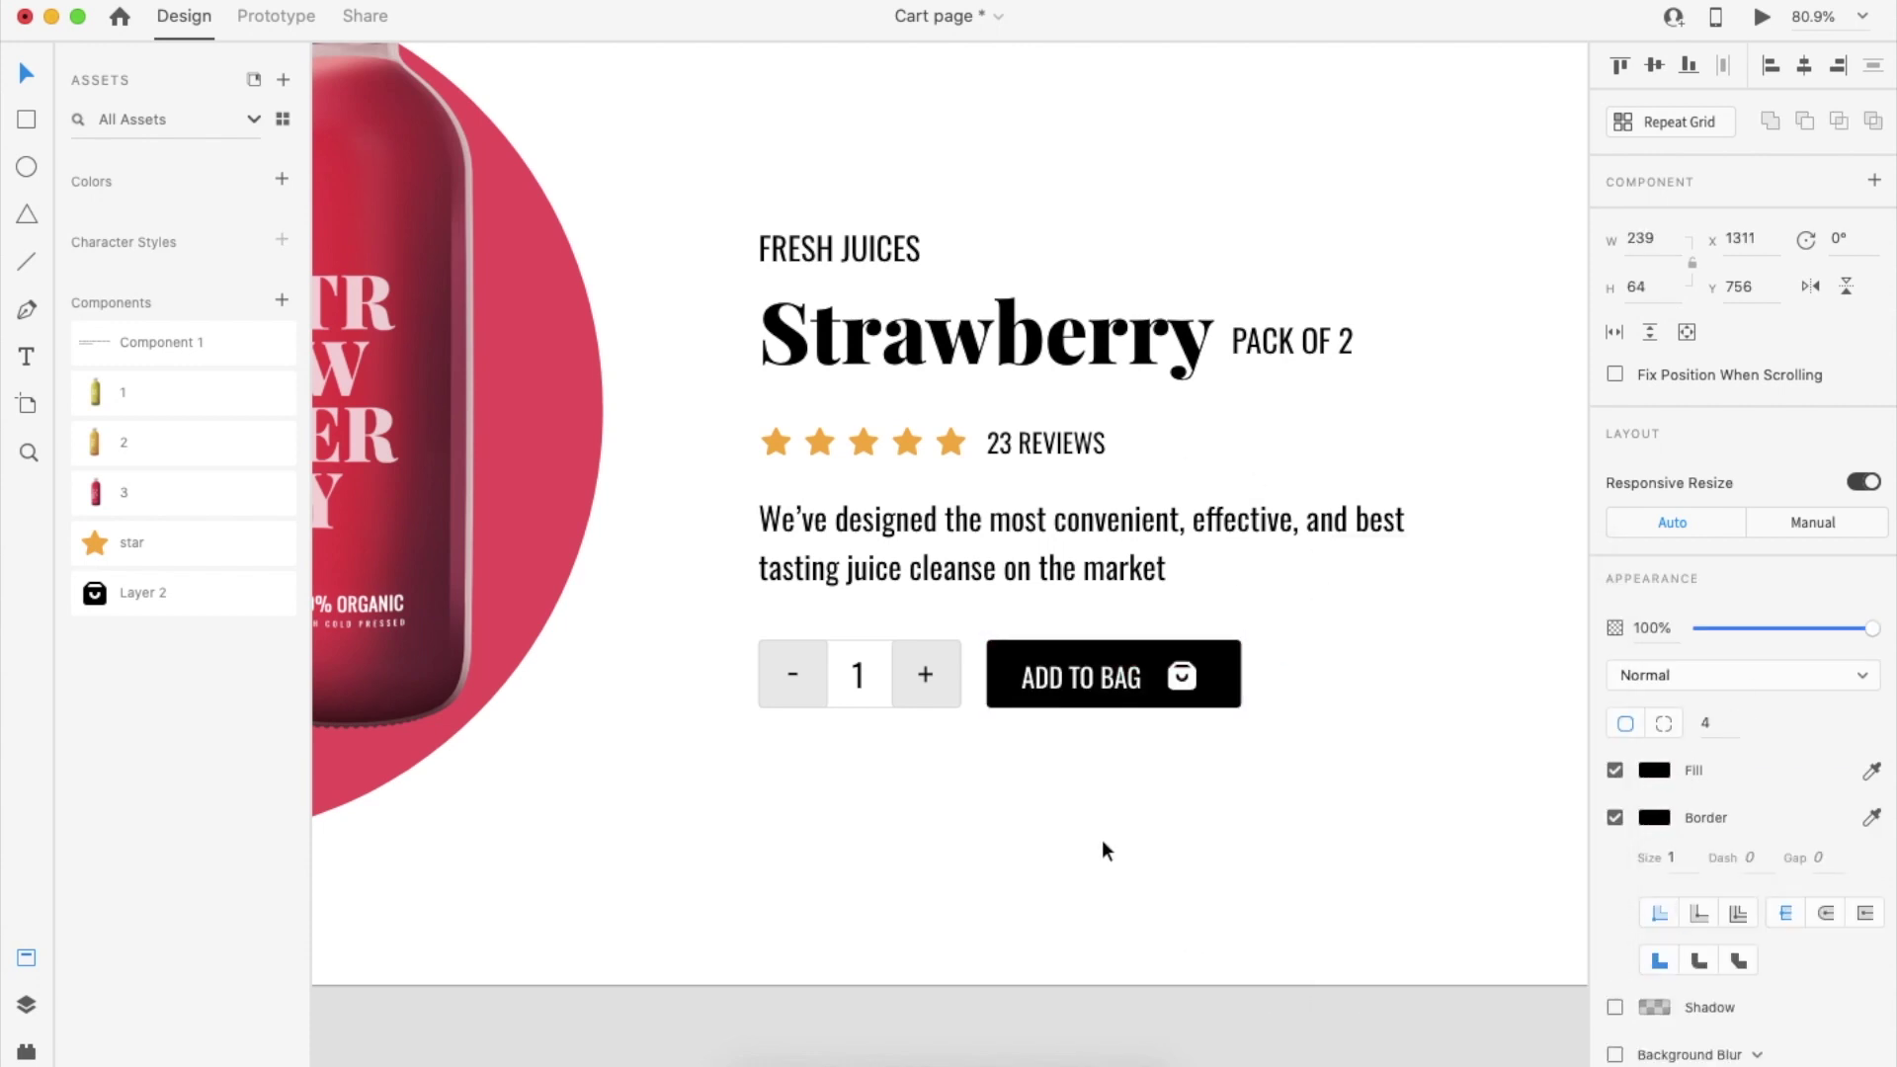
# Align the ADD TO BAG text, bag icon and black box on their vertical middle and group them
pyautogui.scroll(3, 1101, 839)
pyautogui.click(1080, 689)
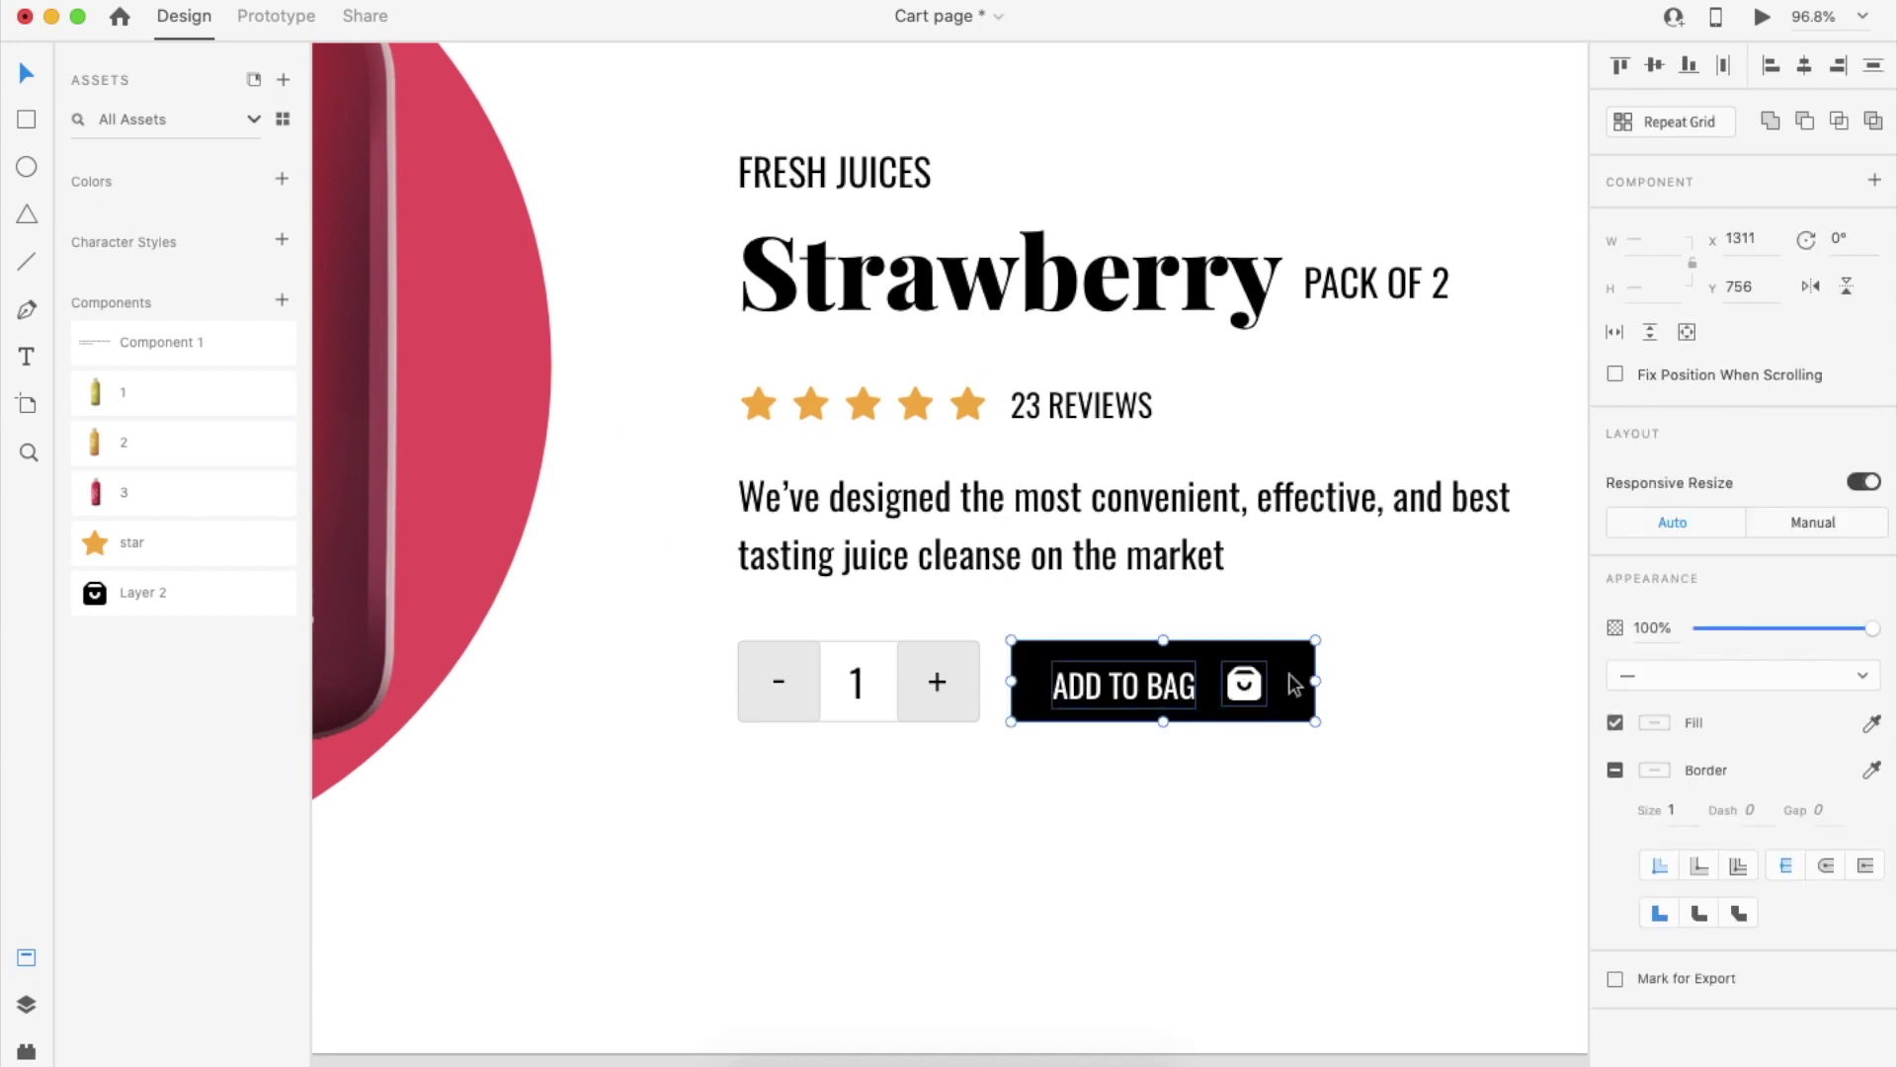
pyautogui.click(1658, 67)
pyautogui.press('super+g')
pyautogui.click(1469, 449)
# Group the quantity selector with the ADD TO BAG button and move them slightly down below the description
pyautogui.click(910, 700)
pyautogui.keyDown('shift'); pyautogui.click(1105, 684); pyautogui.keyUp('shift')
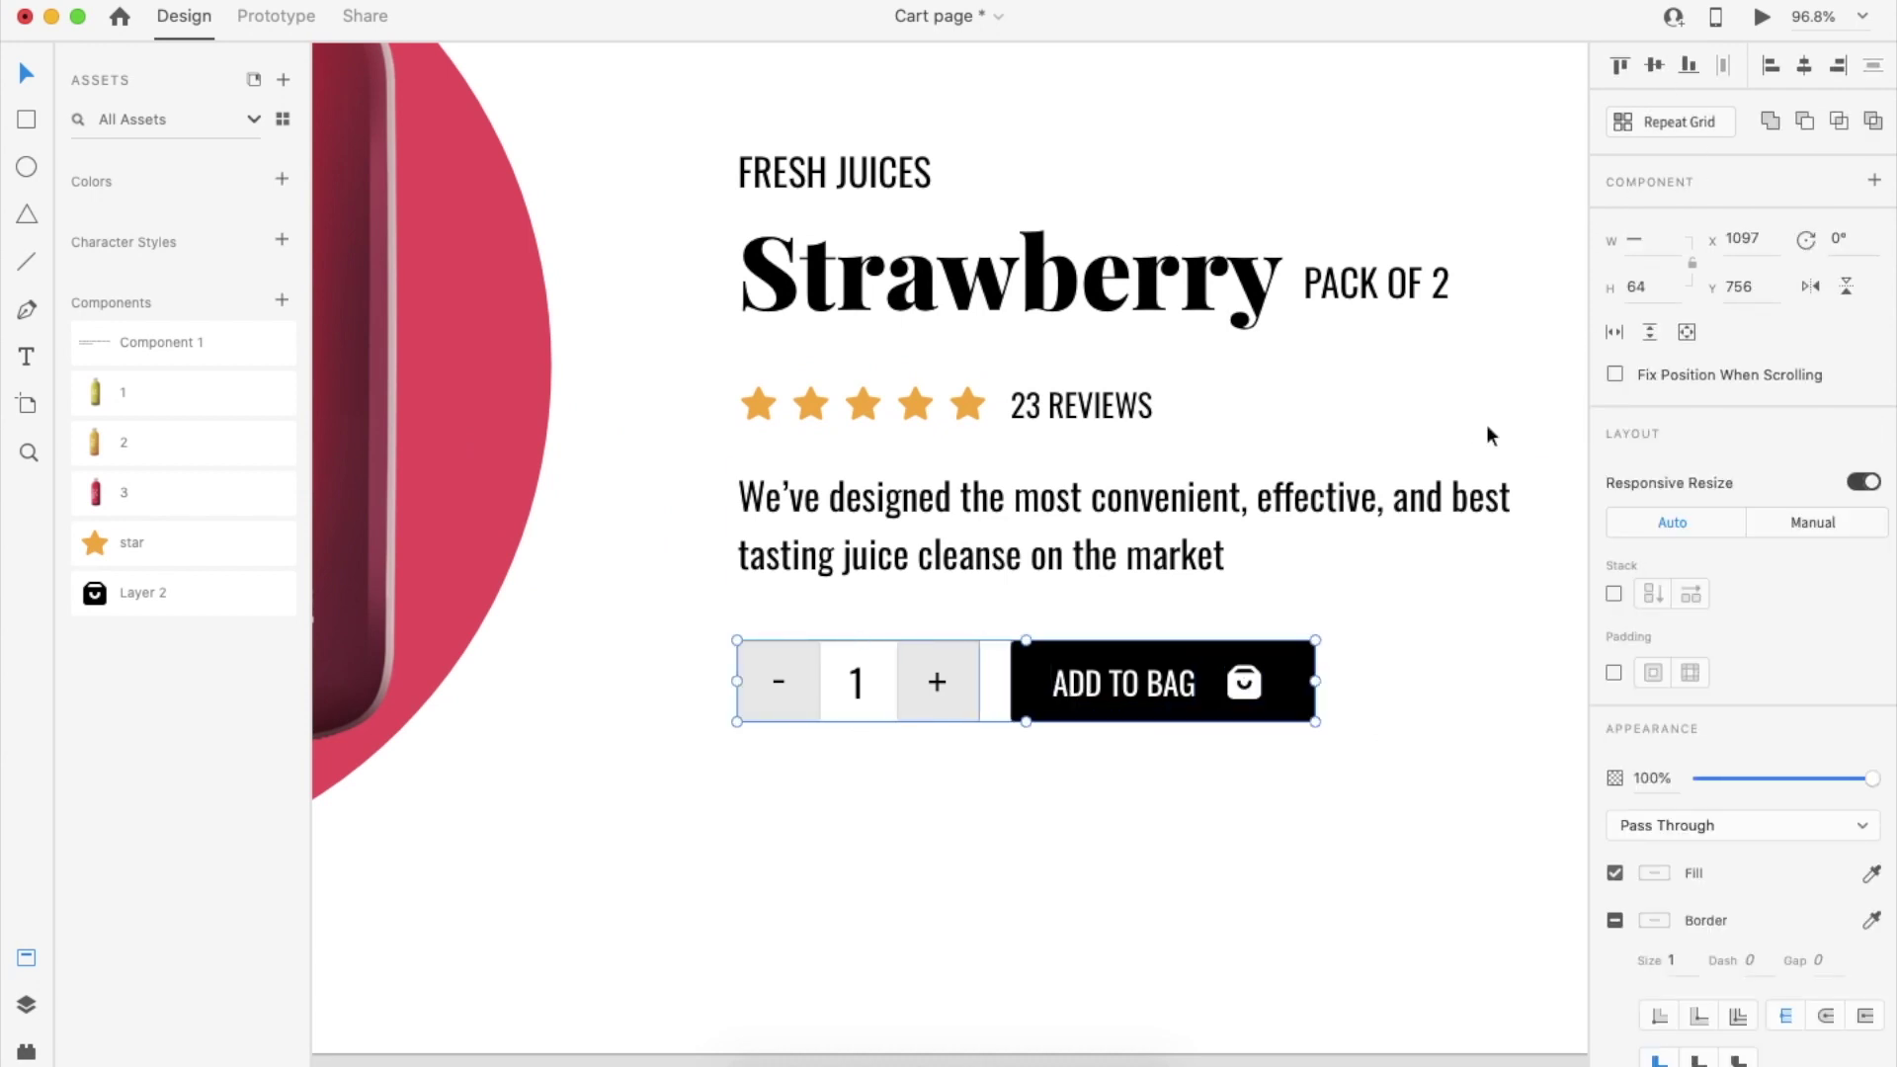
pyautogui.scroll(-5, 1086, 880)
pyautogui.scroll(8, 1049, 747)
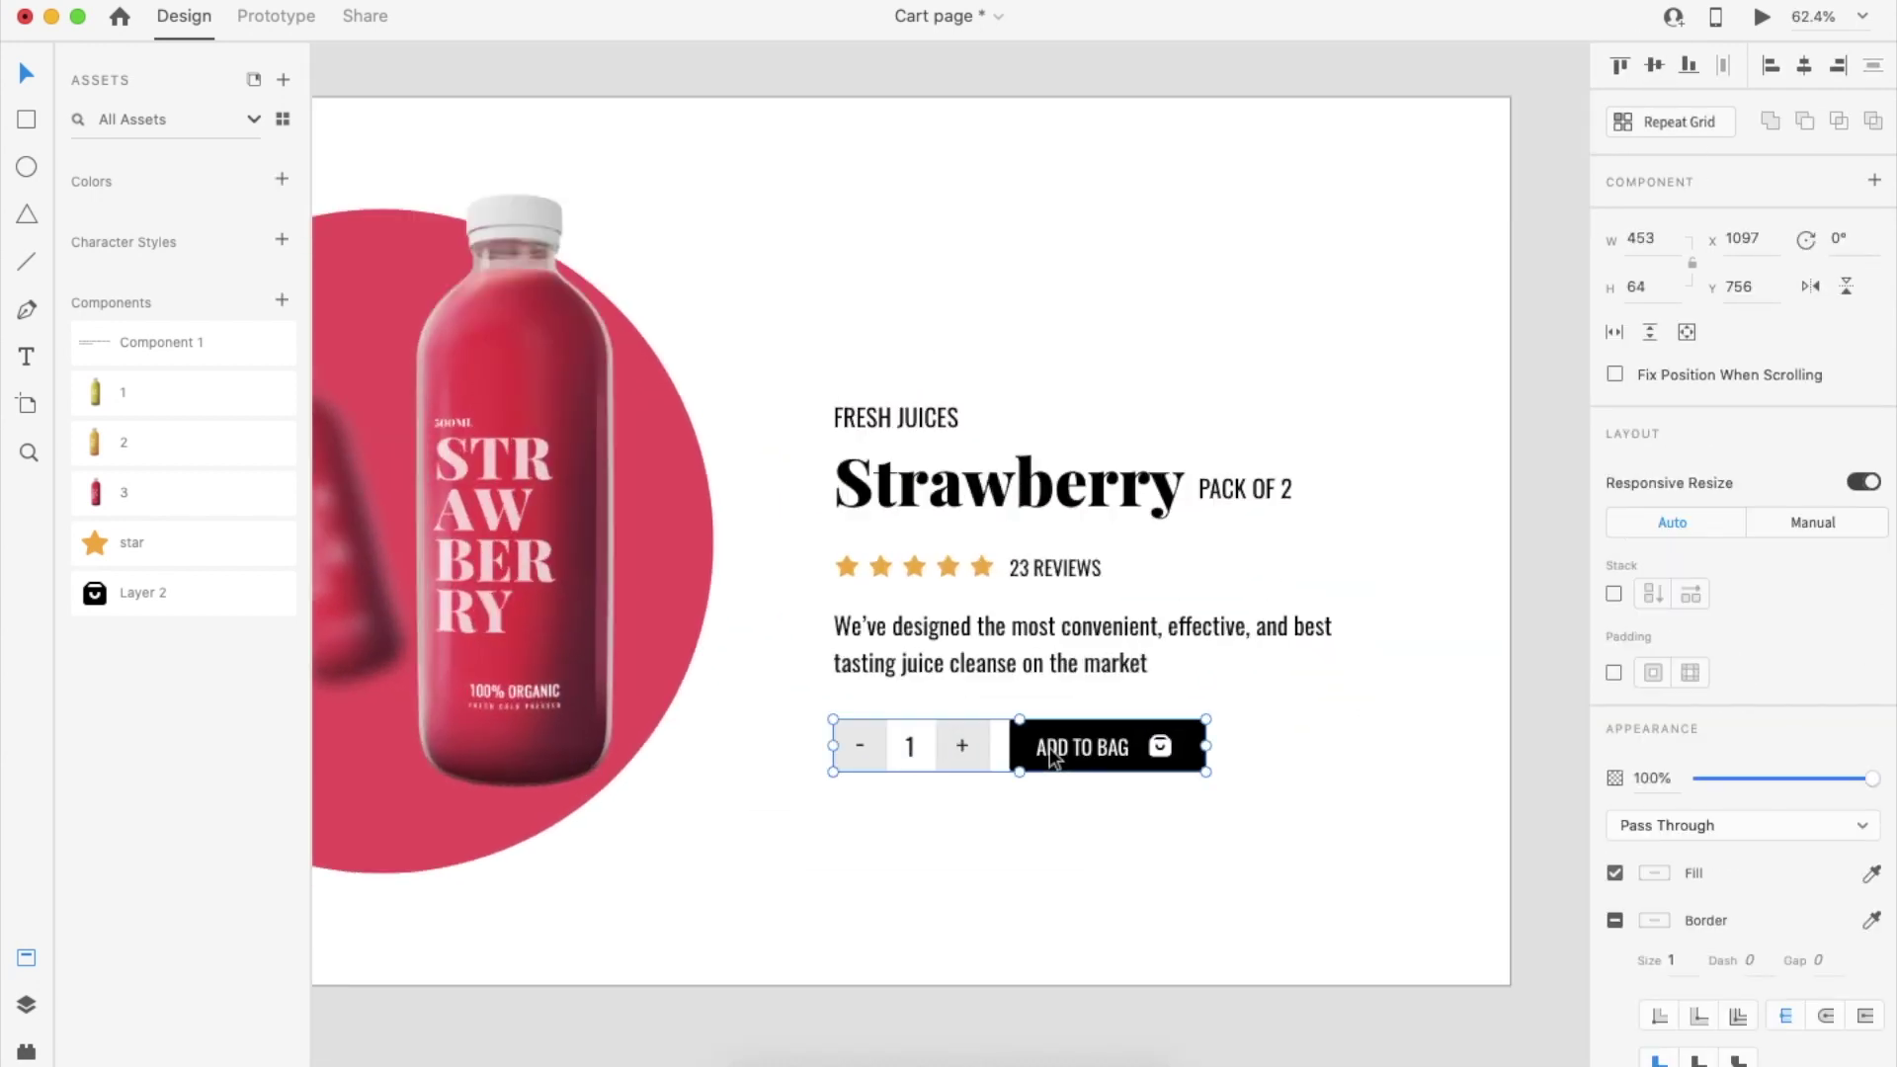
pyautogui.moveTo(1032, 792); pyautogui.dragTo(1031, 803)
pyautogui.scroll(-6, 919, 884)
# Group all the product details with the button row and centre the group vertically on the artboard
pyautogui.keyDown('shift'); pyautogui.click(1042, 737); pyautogui.keyUp('shift')
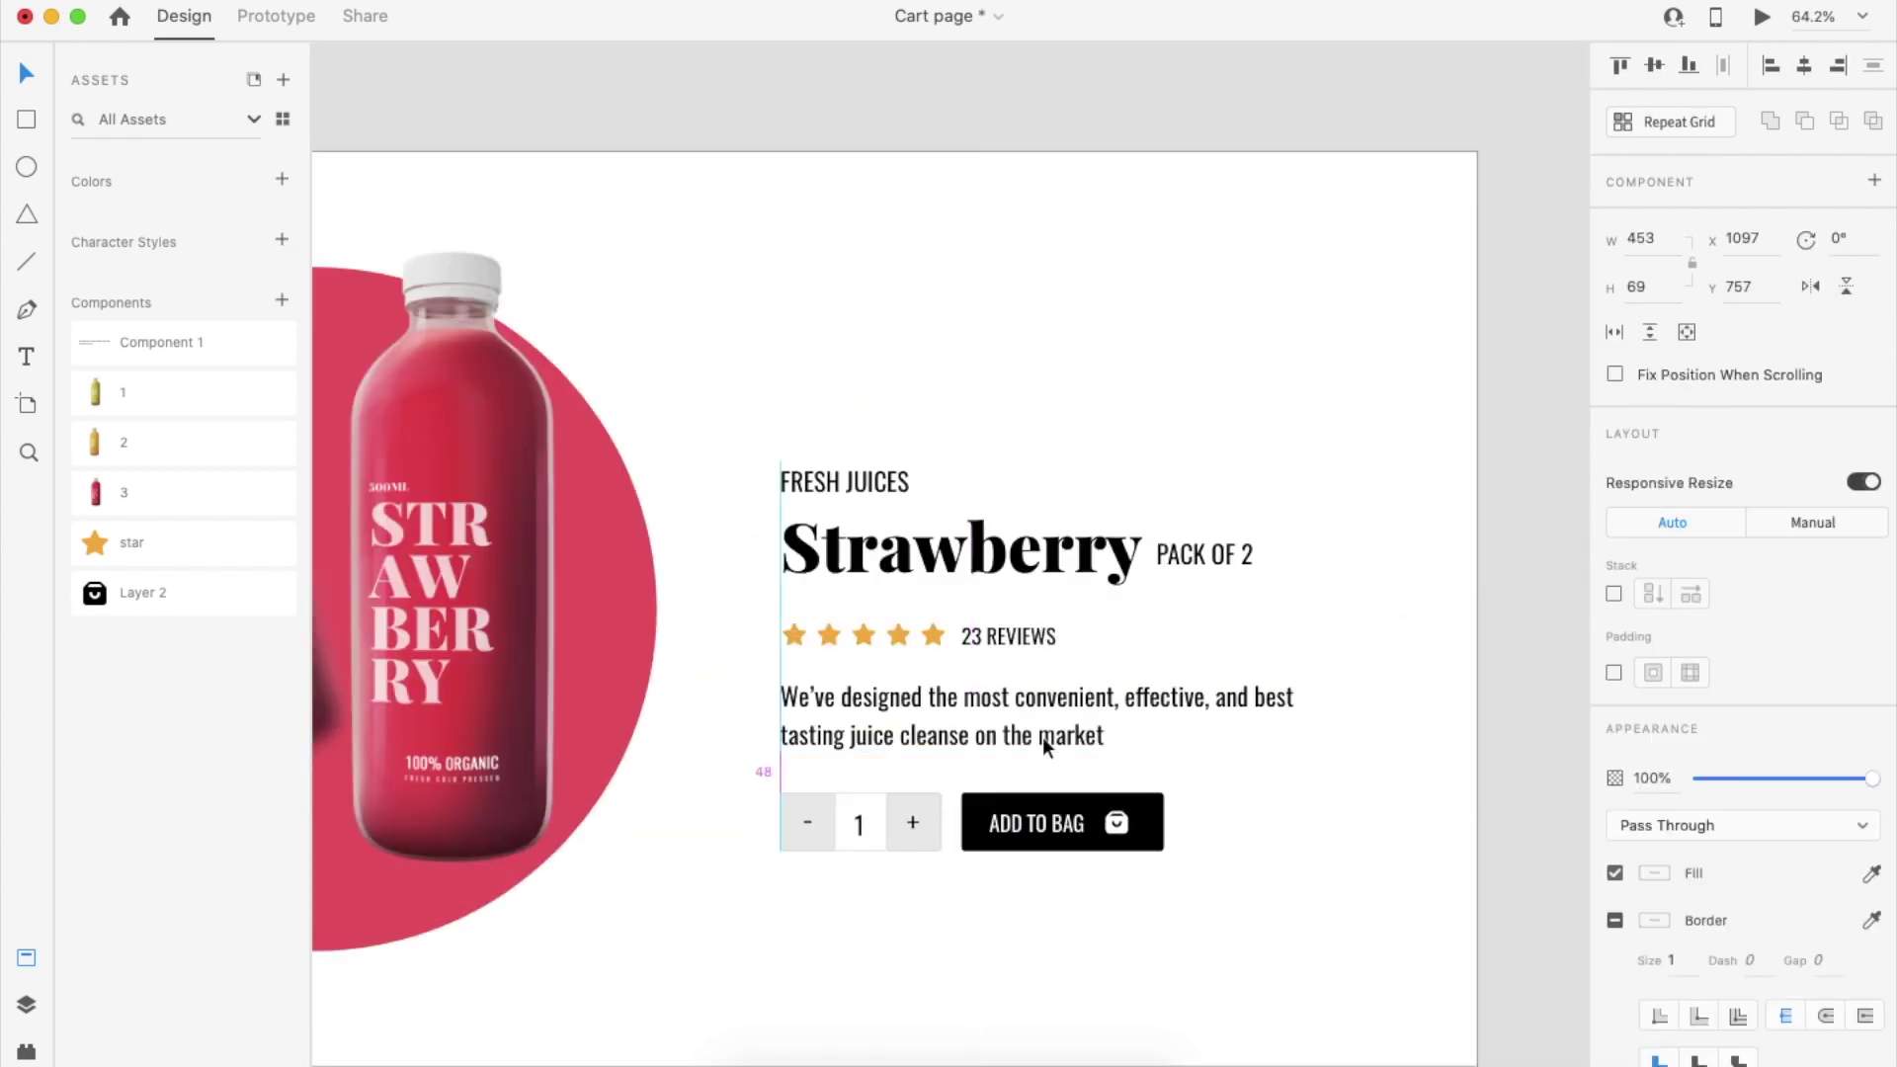
pyautogui.scroll(-2, 1042, 737)
pyautogui.keyDown('shift'); pyautogui.click(1006, 676); pyautogui.keyUp('shift')
pyautogui.keyDown('shift'); pyautogui.click(1136, 624); pyautogui.keyUp('shift')
pyautogui.keyDown('shift'); pyautogui.click(914, 577); pyautogui.keyUp('shift')
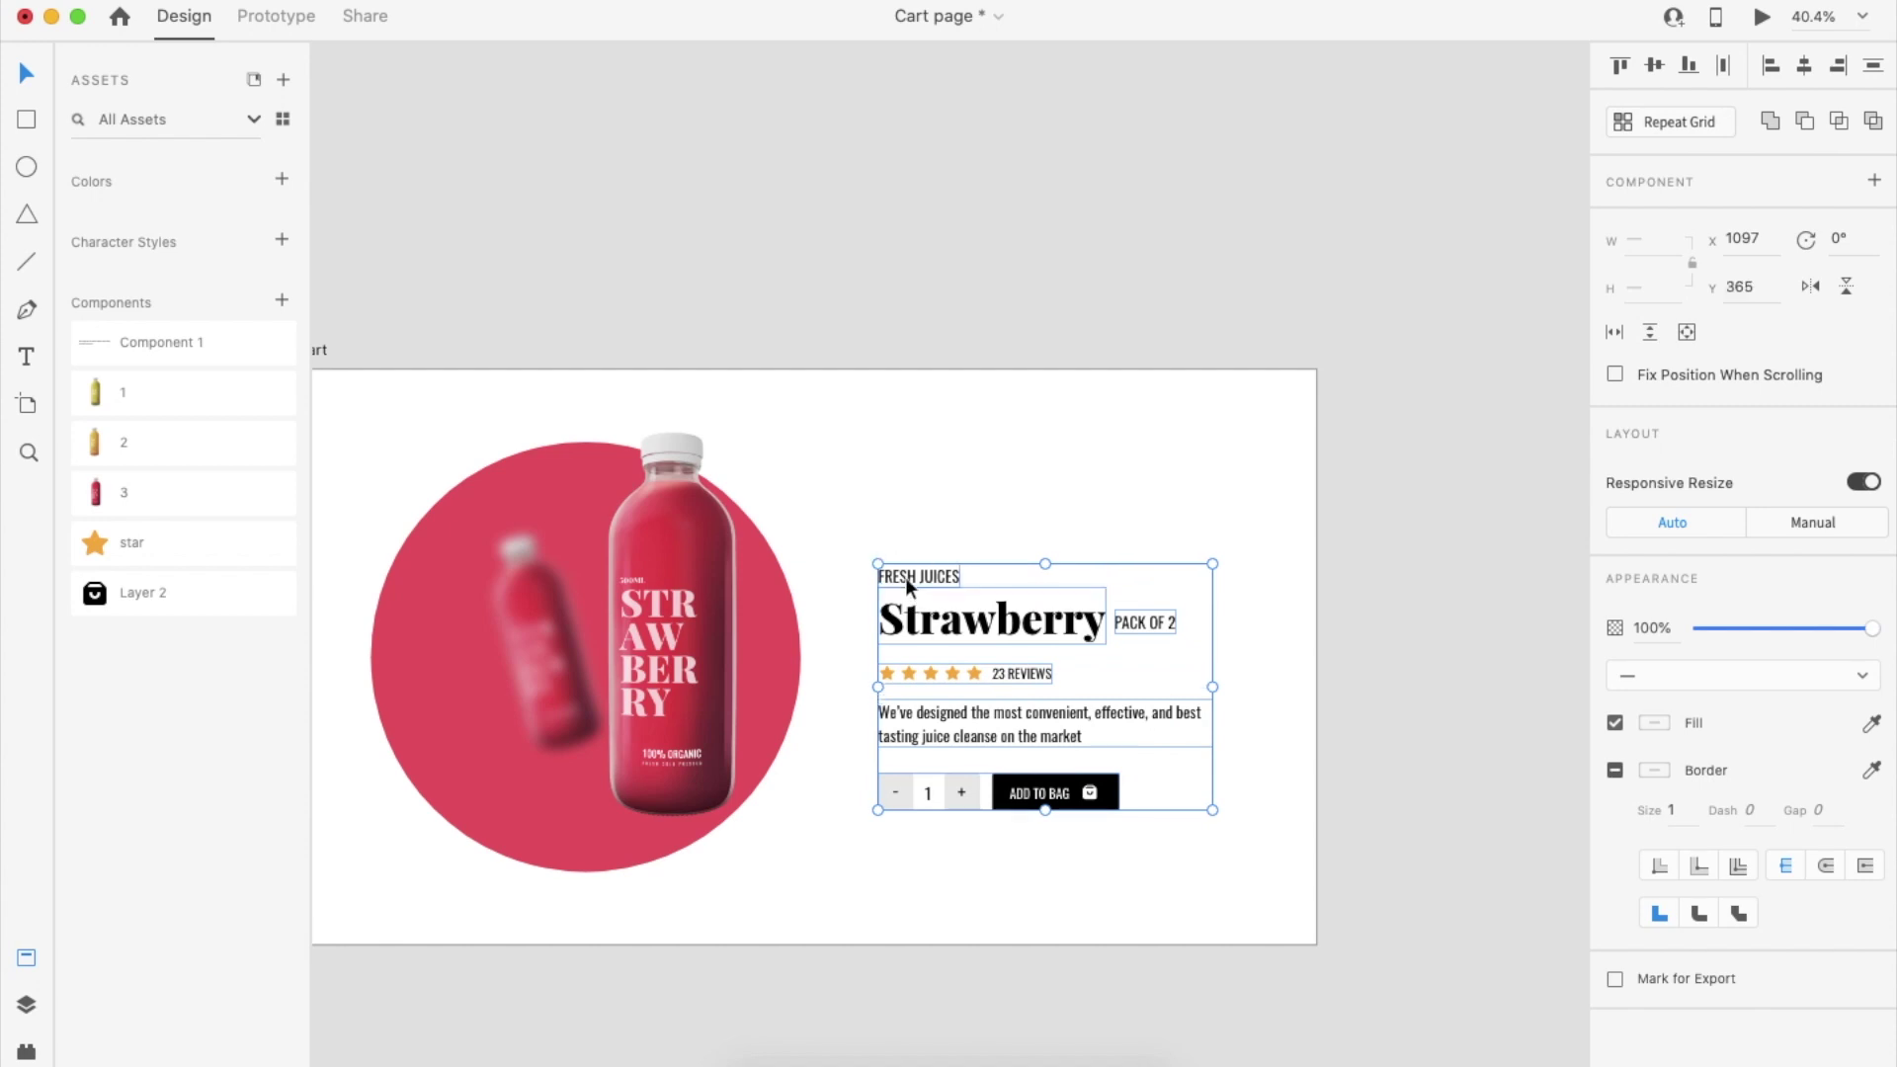
pyautogui.press('super+g')
pyautogui.click(1656, 65)
pyautogui.click(1127, 477)
pyautogui.scroll(-2, 1128, 477)
pyautogui.hscroll(-2, 1128, 477)
pyautogui.scroll(1, 875, 790)
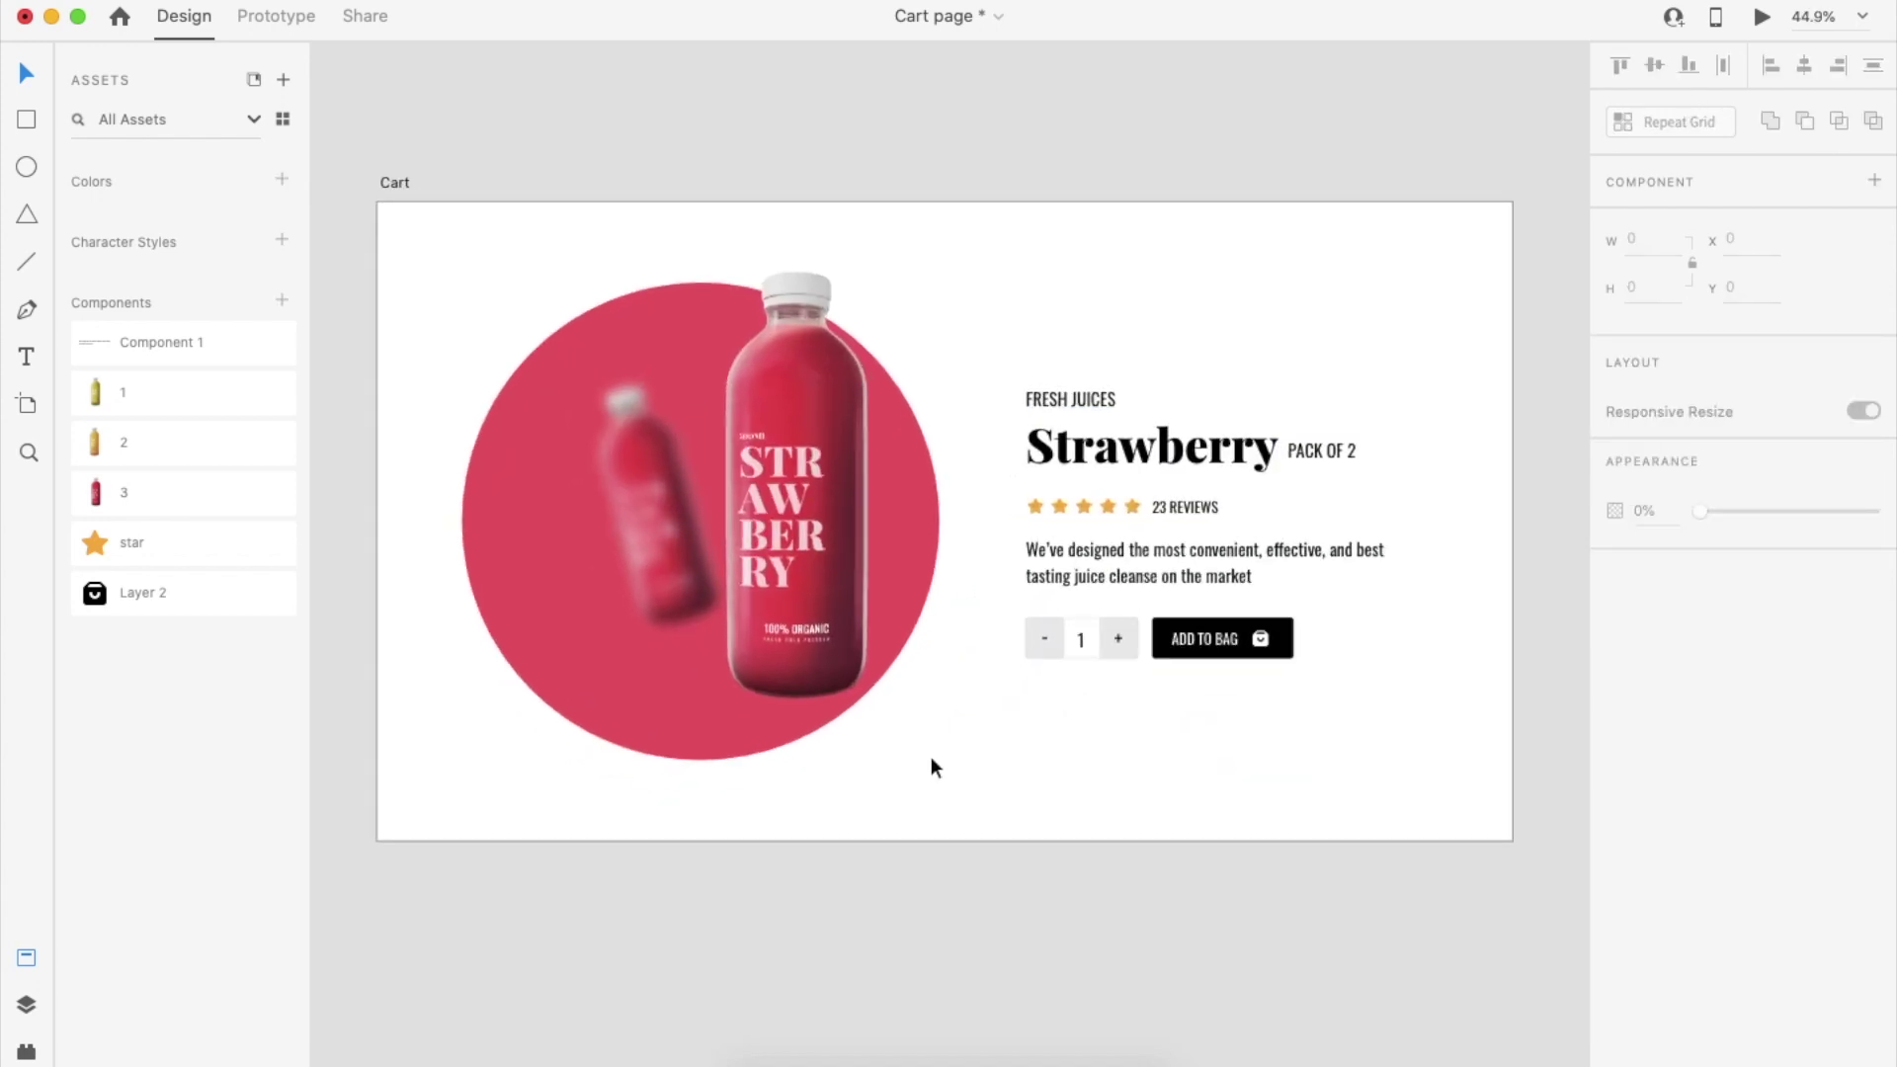
# Draw a rectangle about 131 by 23 beside the red circle's lower-left edge and fully round its corners
pyautogui.scroll(2, 934, 705)
pyautogui.scroll(2, 933, 703)
pyautogui.press('r')
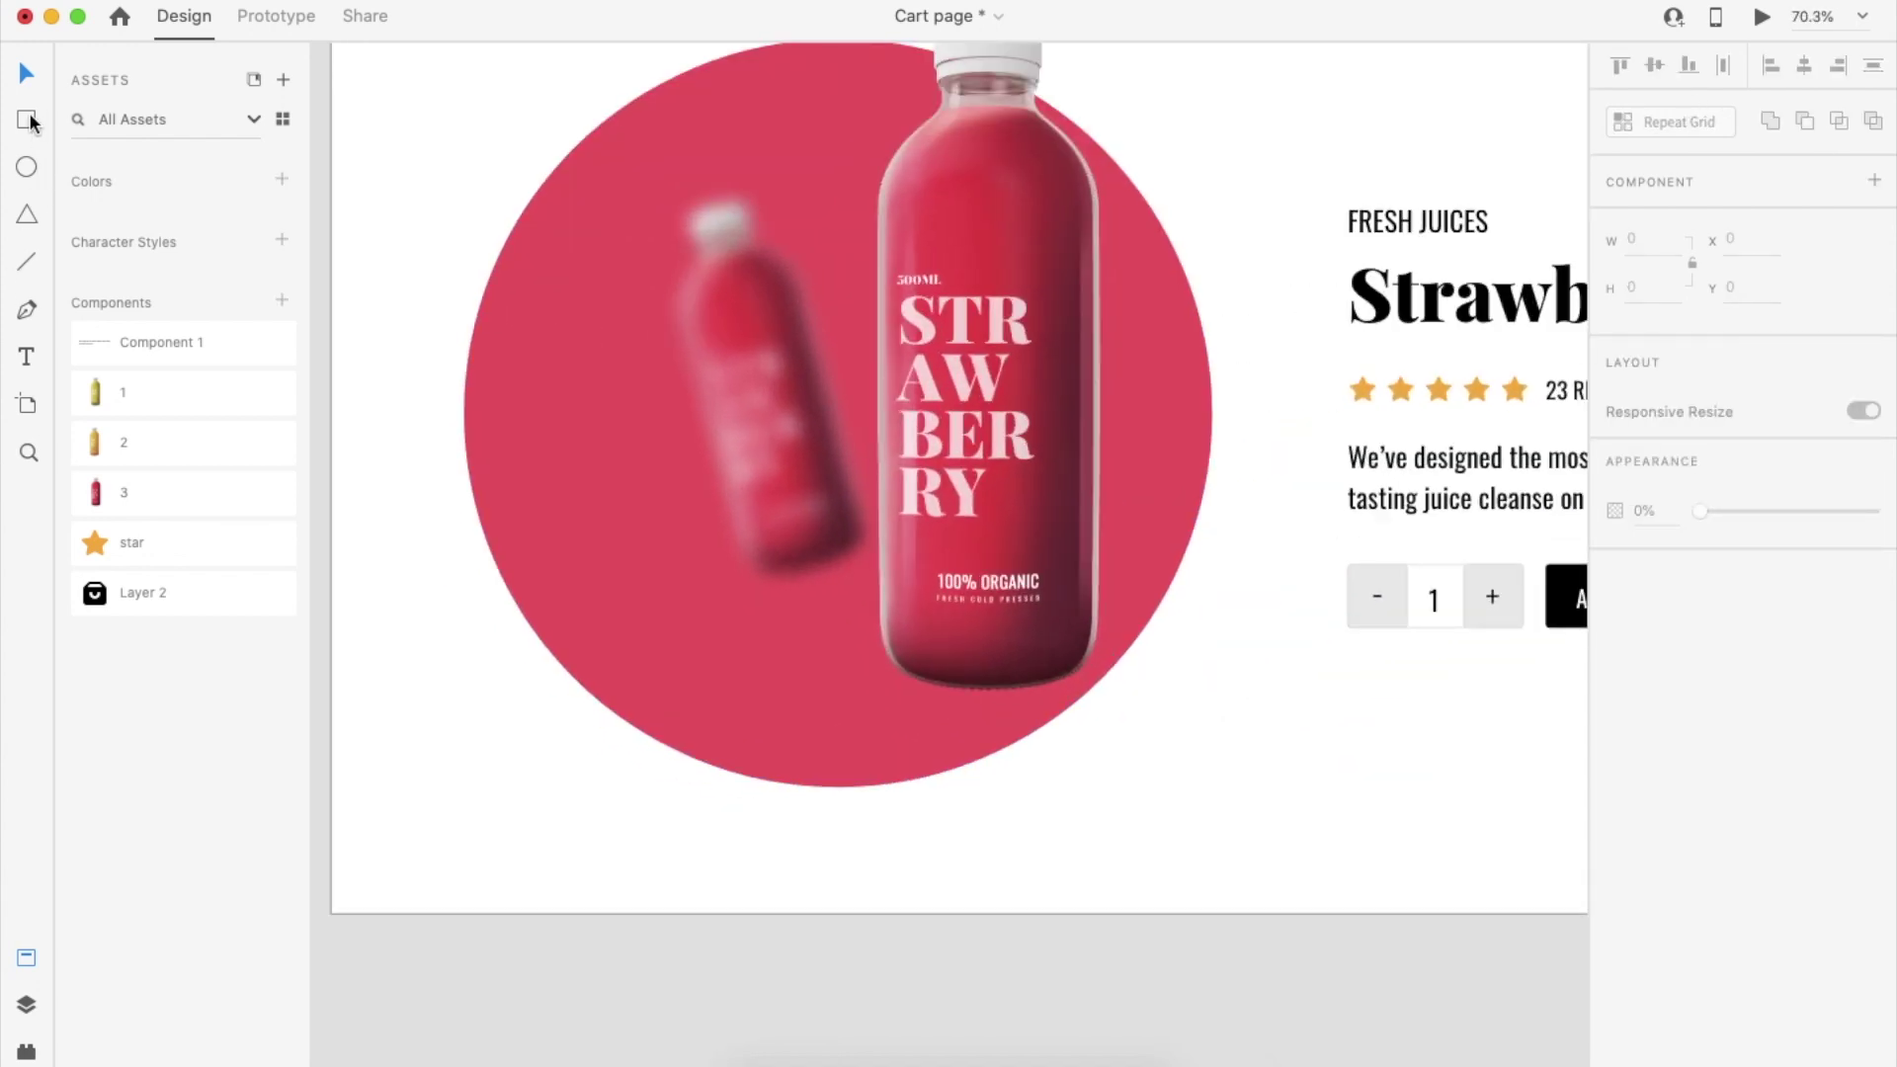
pyautogui.moveTo(485, 752); pyautogui.dragTo(606, 774)
pyautogui.scroll(5, 606, 775)
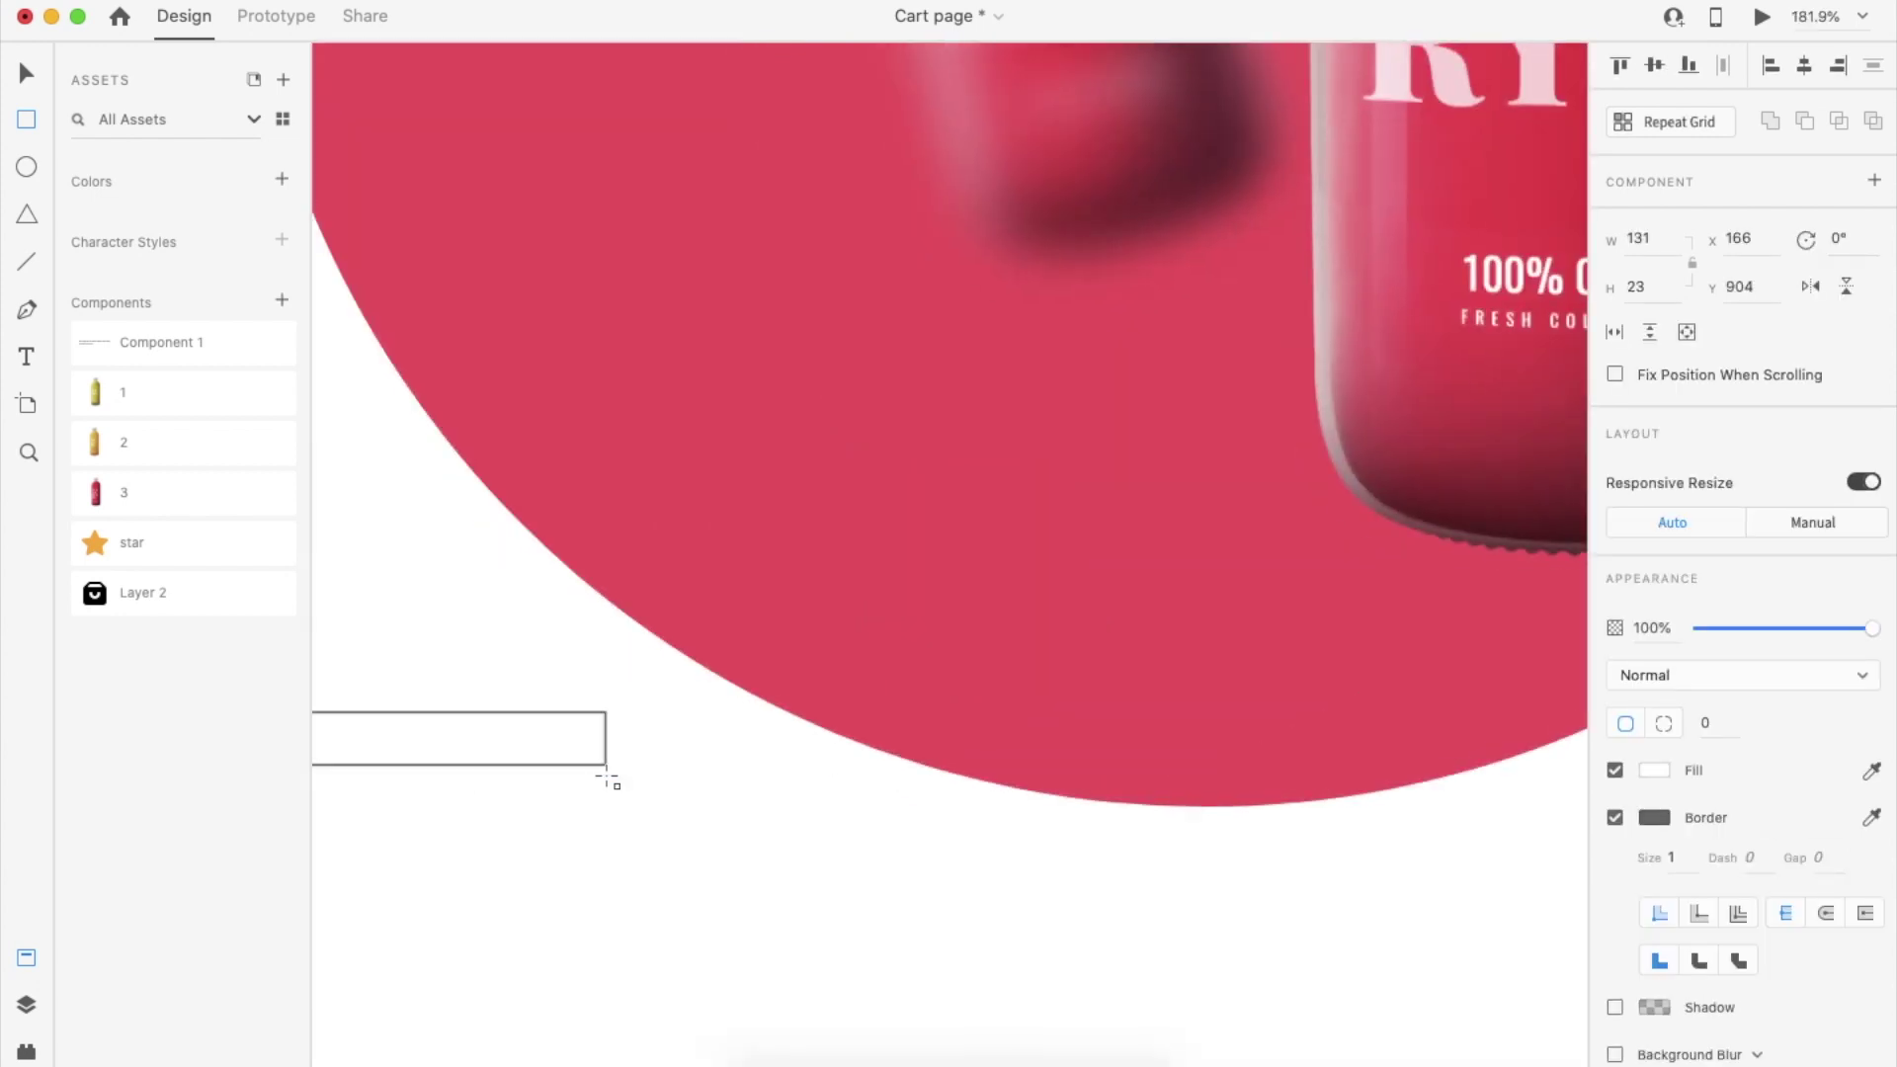
pyautogui.hscroll(-3, 607, 775)
pyautogui.moveTo(871, 711); pyautogui.dragTo(880, 770)
# Duplicate the rounded bar just below itself, remove the copy's border, fill it black and apply an object blur of 16
pyautogui.moveTo(789, 711); pyautogui.dragTo(789, 773)
pyautogui.click(1616, 818)
pyautogui.click(1654, 771)
pyautogui.moveTo(1398, 810); pyautogui.dragTo(1245, 918)
pyautogui.click(1244, 924)
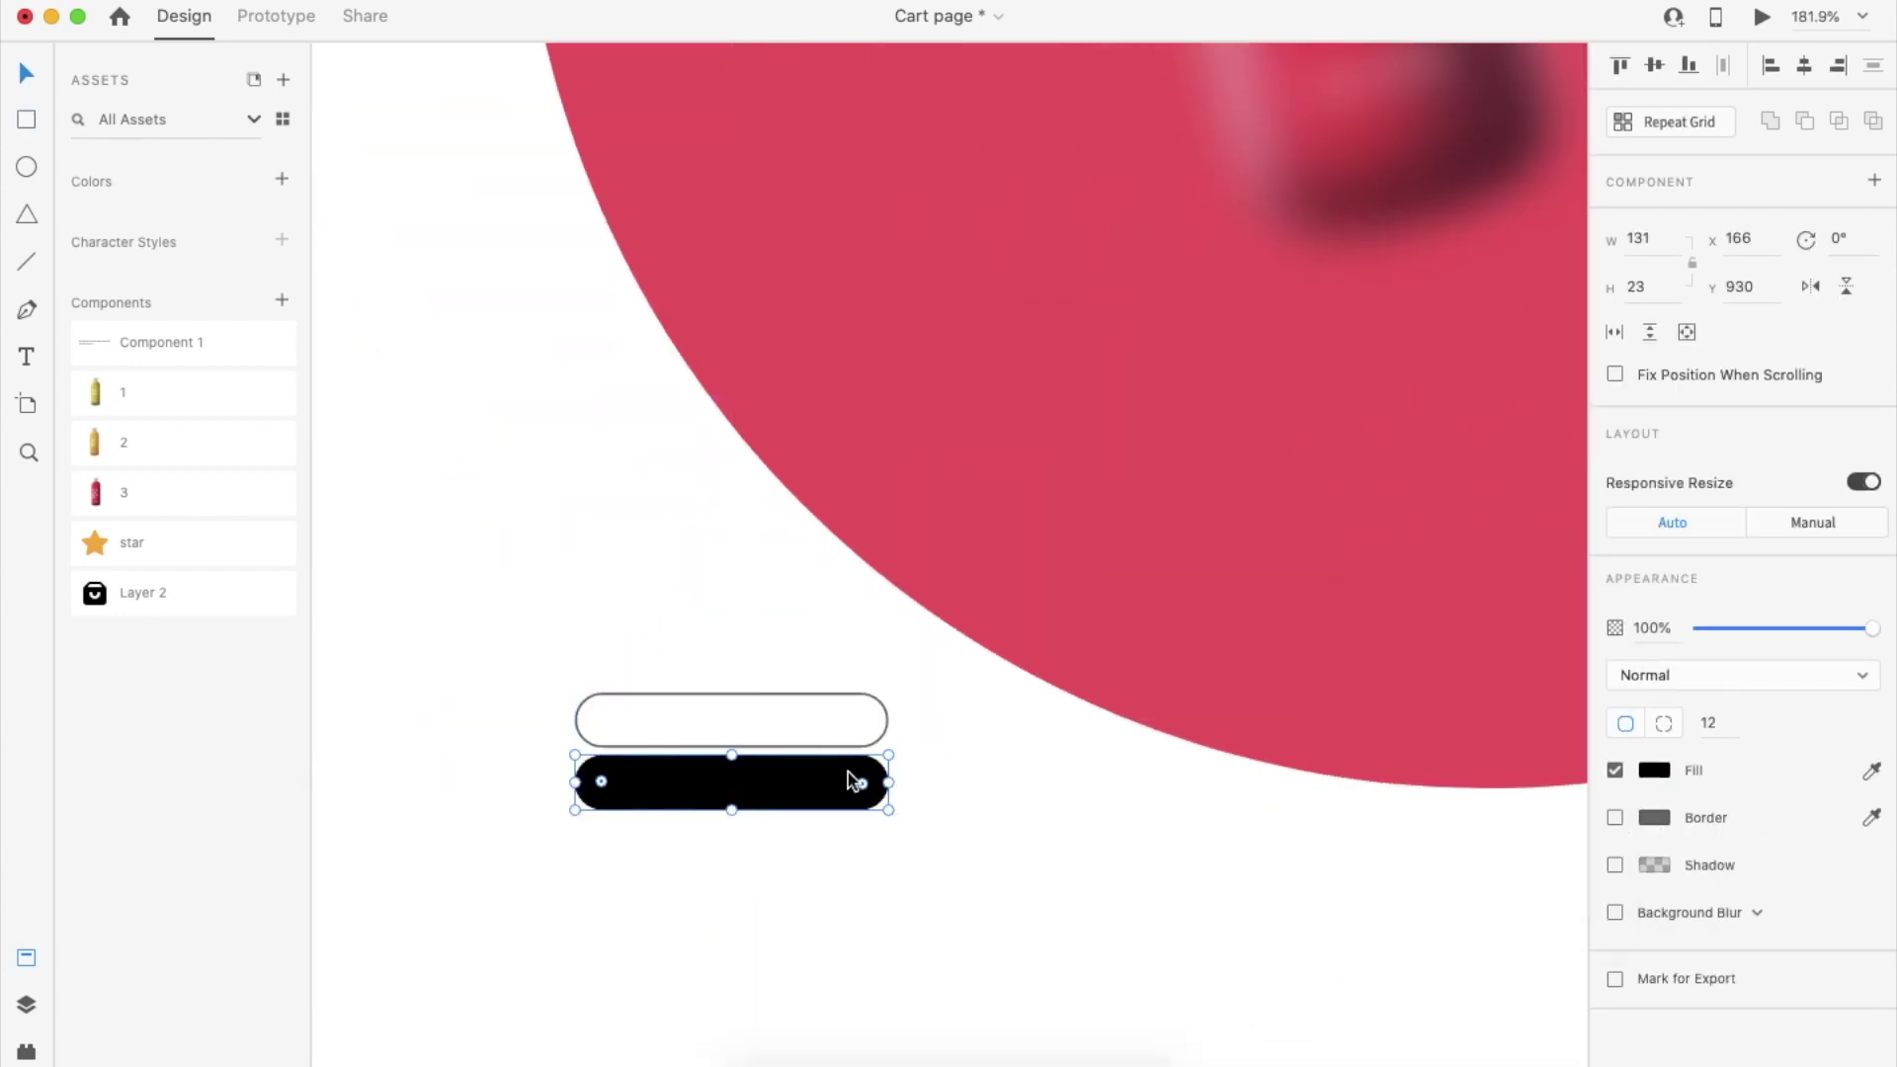
pyautogui.click(1710, 912)
pyautogui.click(1711, 924)
pyautogui.moveTo(1754, 952); pyautogui.dragTo(1776, 952)
# Remove the white bar's border and move the blurred black copy up behind it as a shadow
pyautogui.click(761, 720)
pyautogui.press('Delete')
pyautogui.moveTo(815, 790); pyautogui.dragTo(810, 746)
pyautogui.press('super+v')
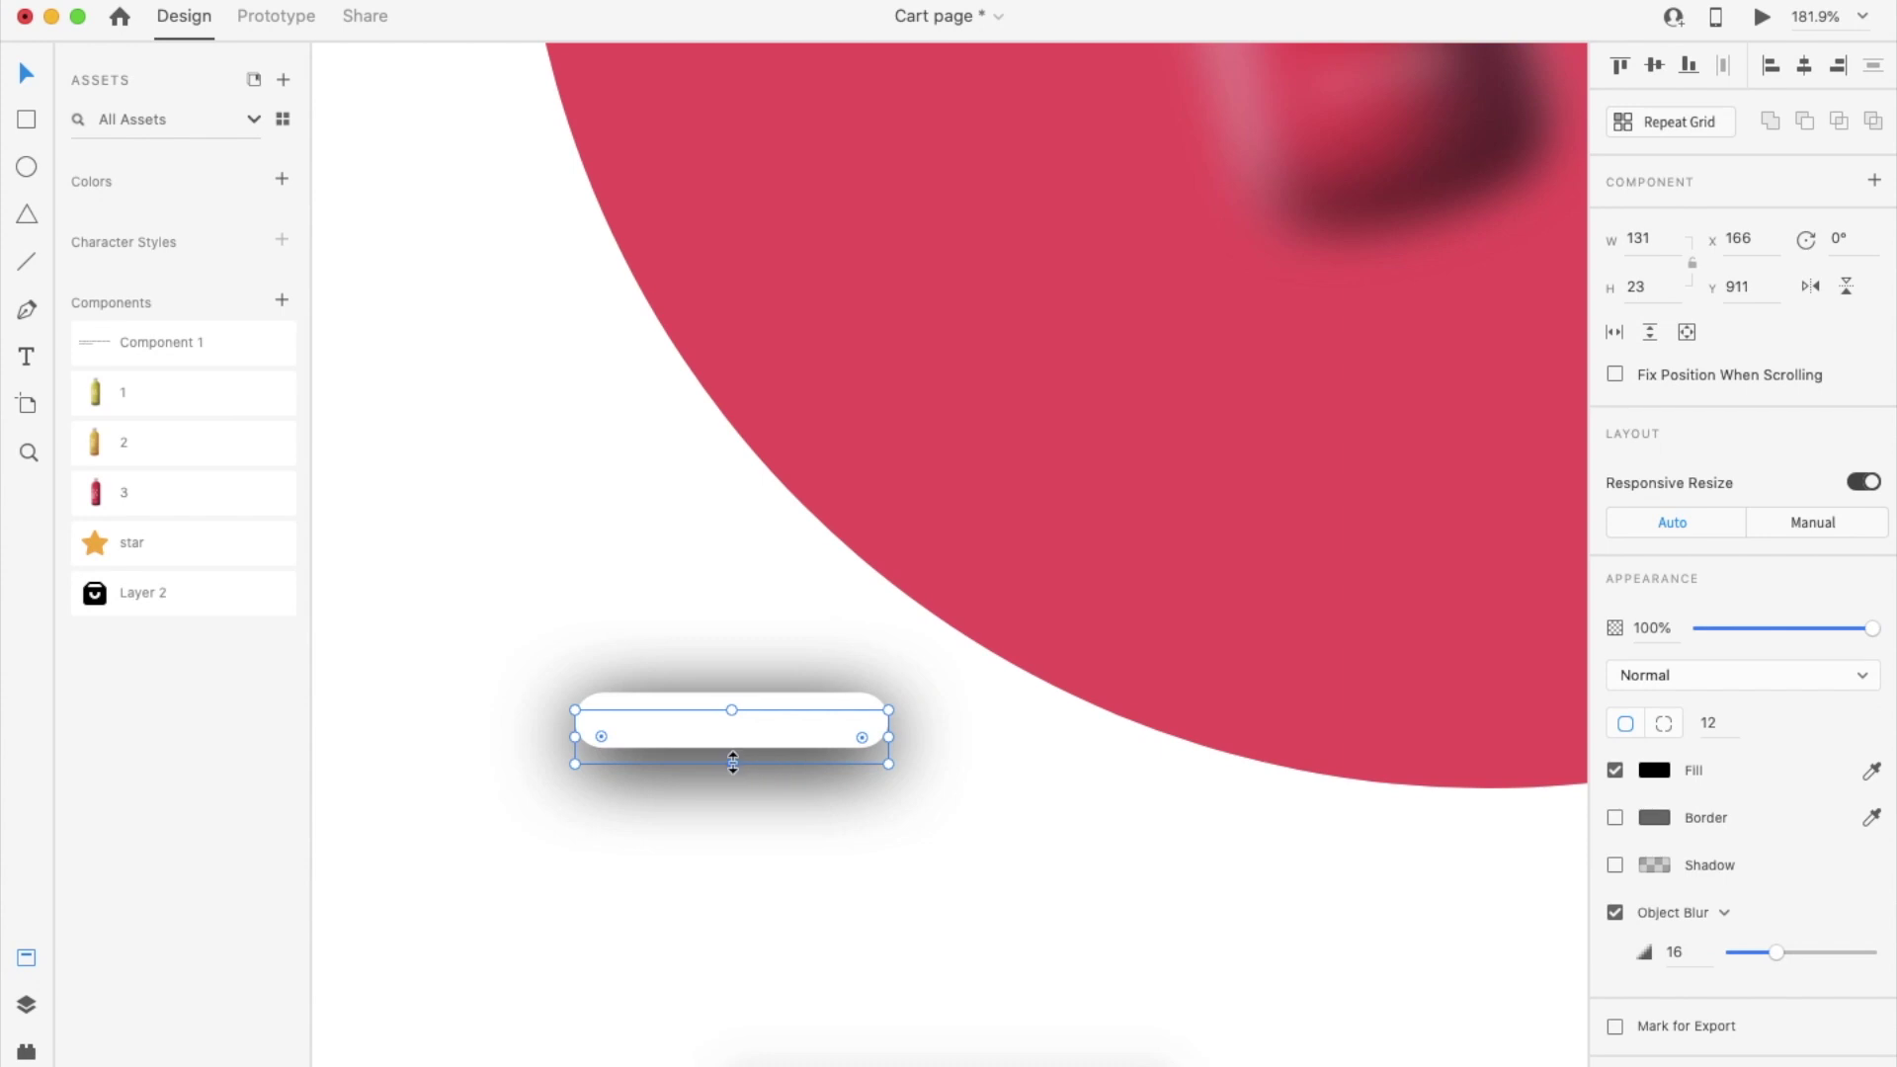
# Set the shadow's object blur to 20 and nudge it down to Y 914
pyautogui.moveTo(1776, 953); pyautogui.dragTo(1787, 952)
pyautogui.press('Down')
pyautogui.press('Down')
pyautogui.press('Down')
pyautogui.press('Down')
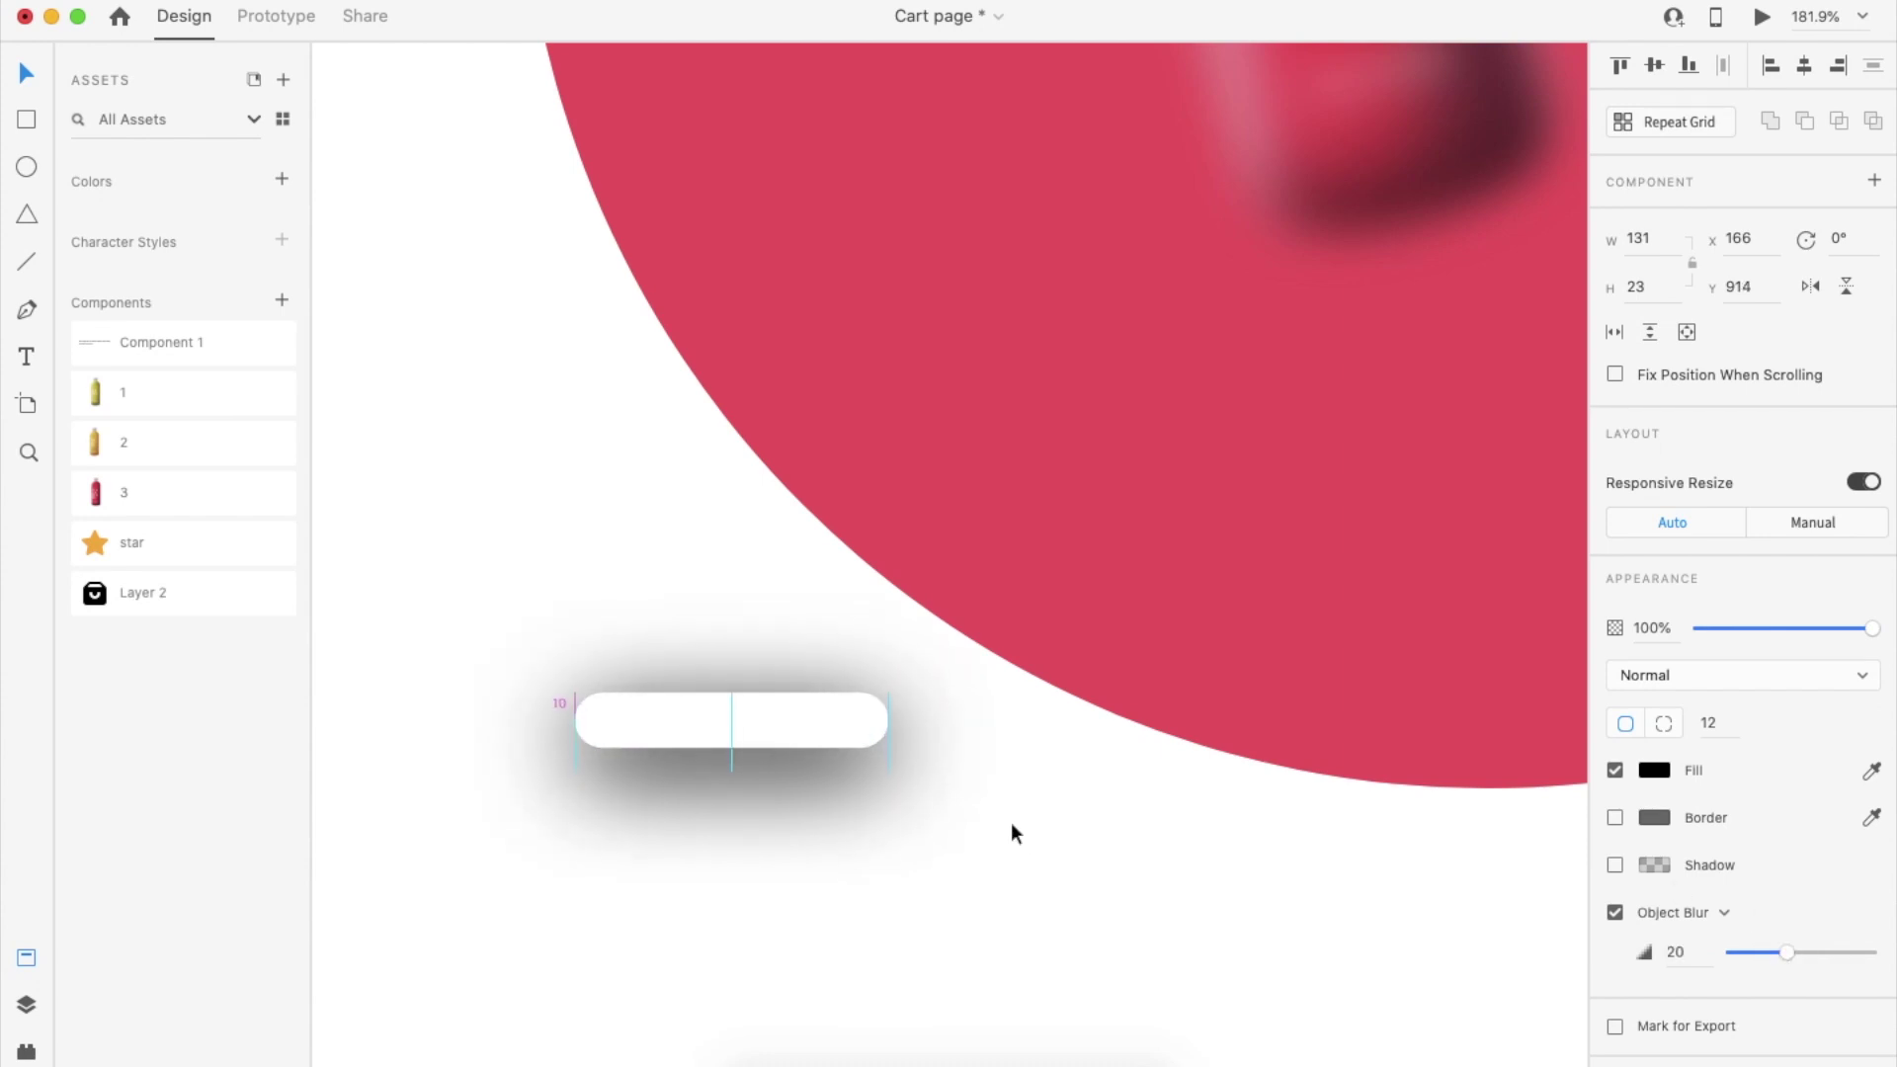
# Widen the white bar and its blurred shadow slightly to the right
pyautogui.scroll(-4, 899, 839)
pyautogui.scroll(-2, 899, 838)
pyautogui.scroll(5, 840, 815)
pyautogui.keyDown('shift'); pyautogui.click(806, 716); pyautogui.keyUp('shift')
pyautogui.moveTo(826, 733); pyautogui.dragTo(858, 733)
pyautogui.click(1040, 678)
# Place the kiwi, orange and strawberry bottle components outside the artboard and scale the kiwi bottle down to match the orange one
pyautogui.scroll(-8, 1039, 678)
pyautogui.click(131, 490)
pyautogui.keyDown('shift'); pyautogui.click(145, 403); pyautogui.keyUp('shift')
pyautogui.moveTo(146, 410); pyautogui.dragTo(636, 732)
pyautogui.scroll(-3, 636, 733)
pyautogui.moveTo(743, 703); pyautogui.dragTo(731, 768)
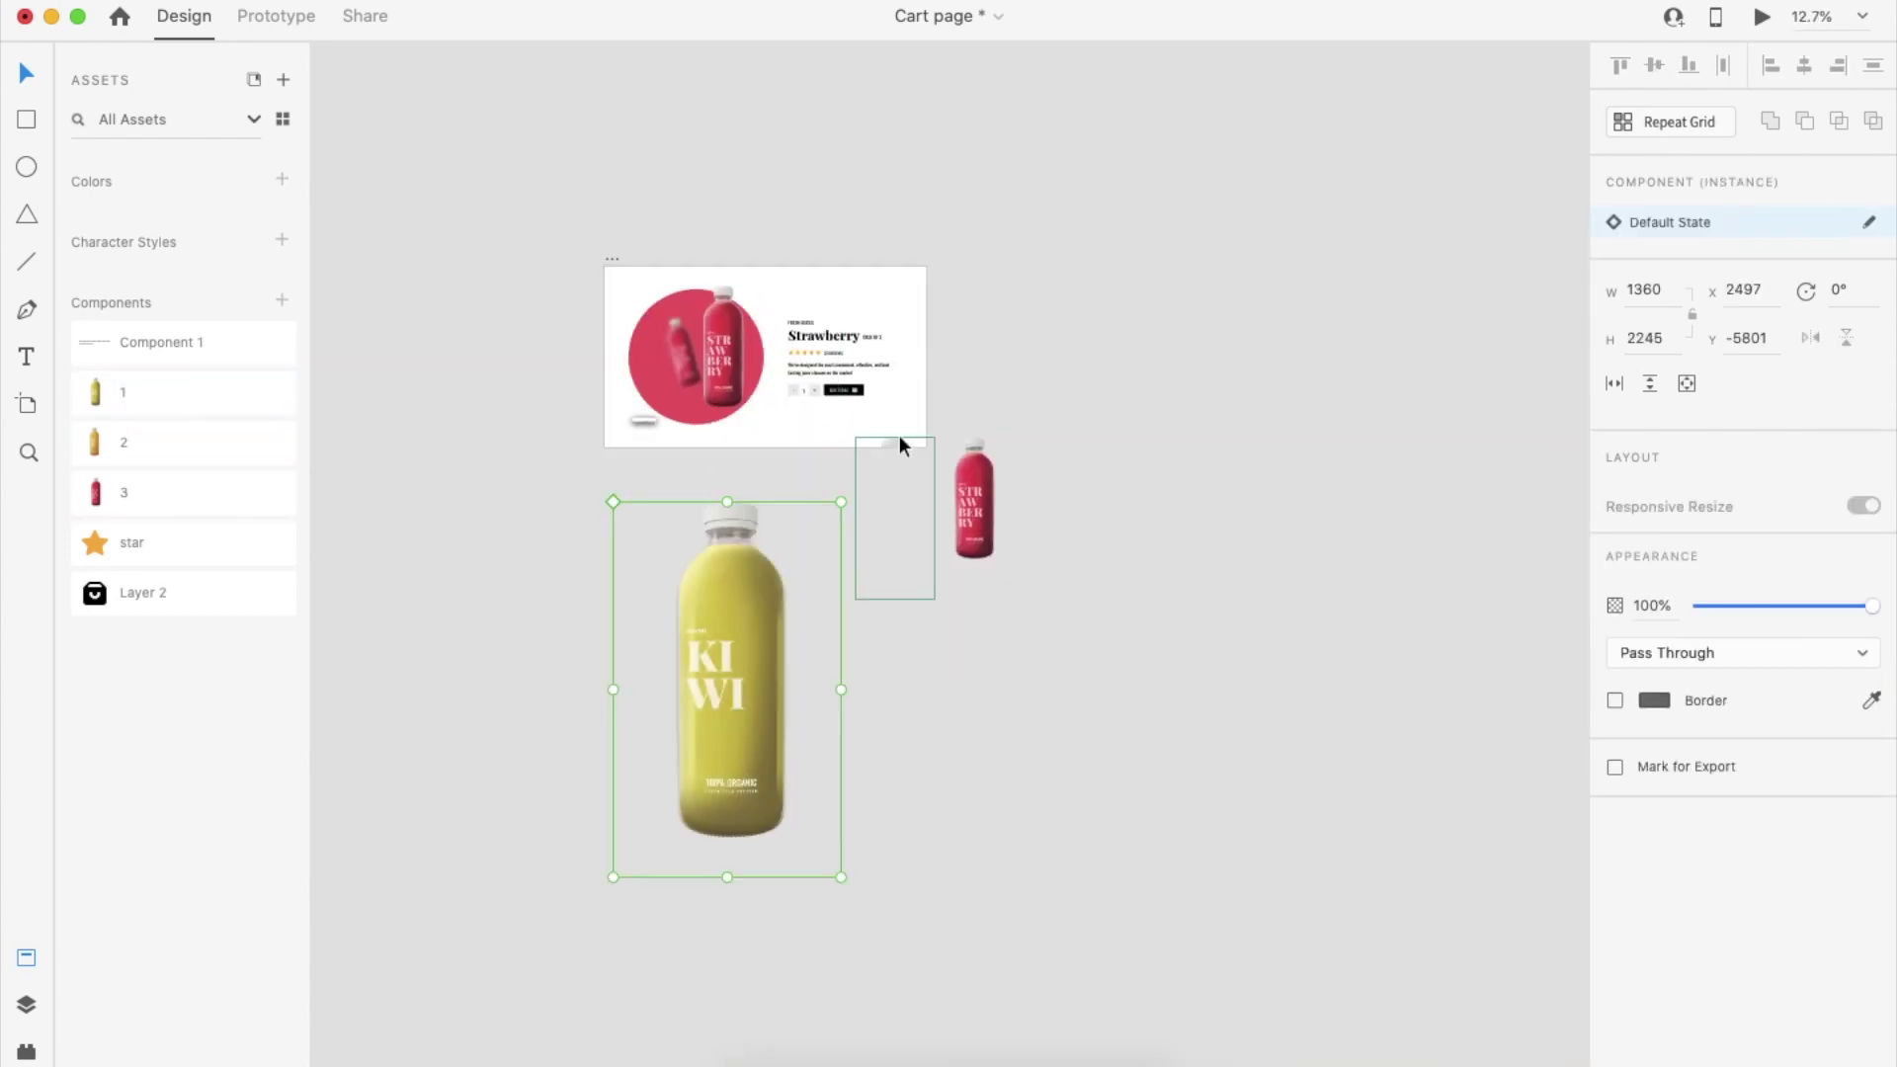
pyautogui.moveTo(899, 441); pyautogui.dragTo(897, 505)
pyautogui.doubleClick(716, 625)
pyautogui.moveTo(609, 876); pyautogui.dragTo(741, 721)
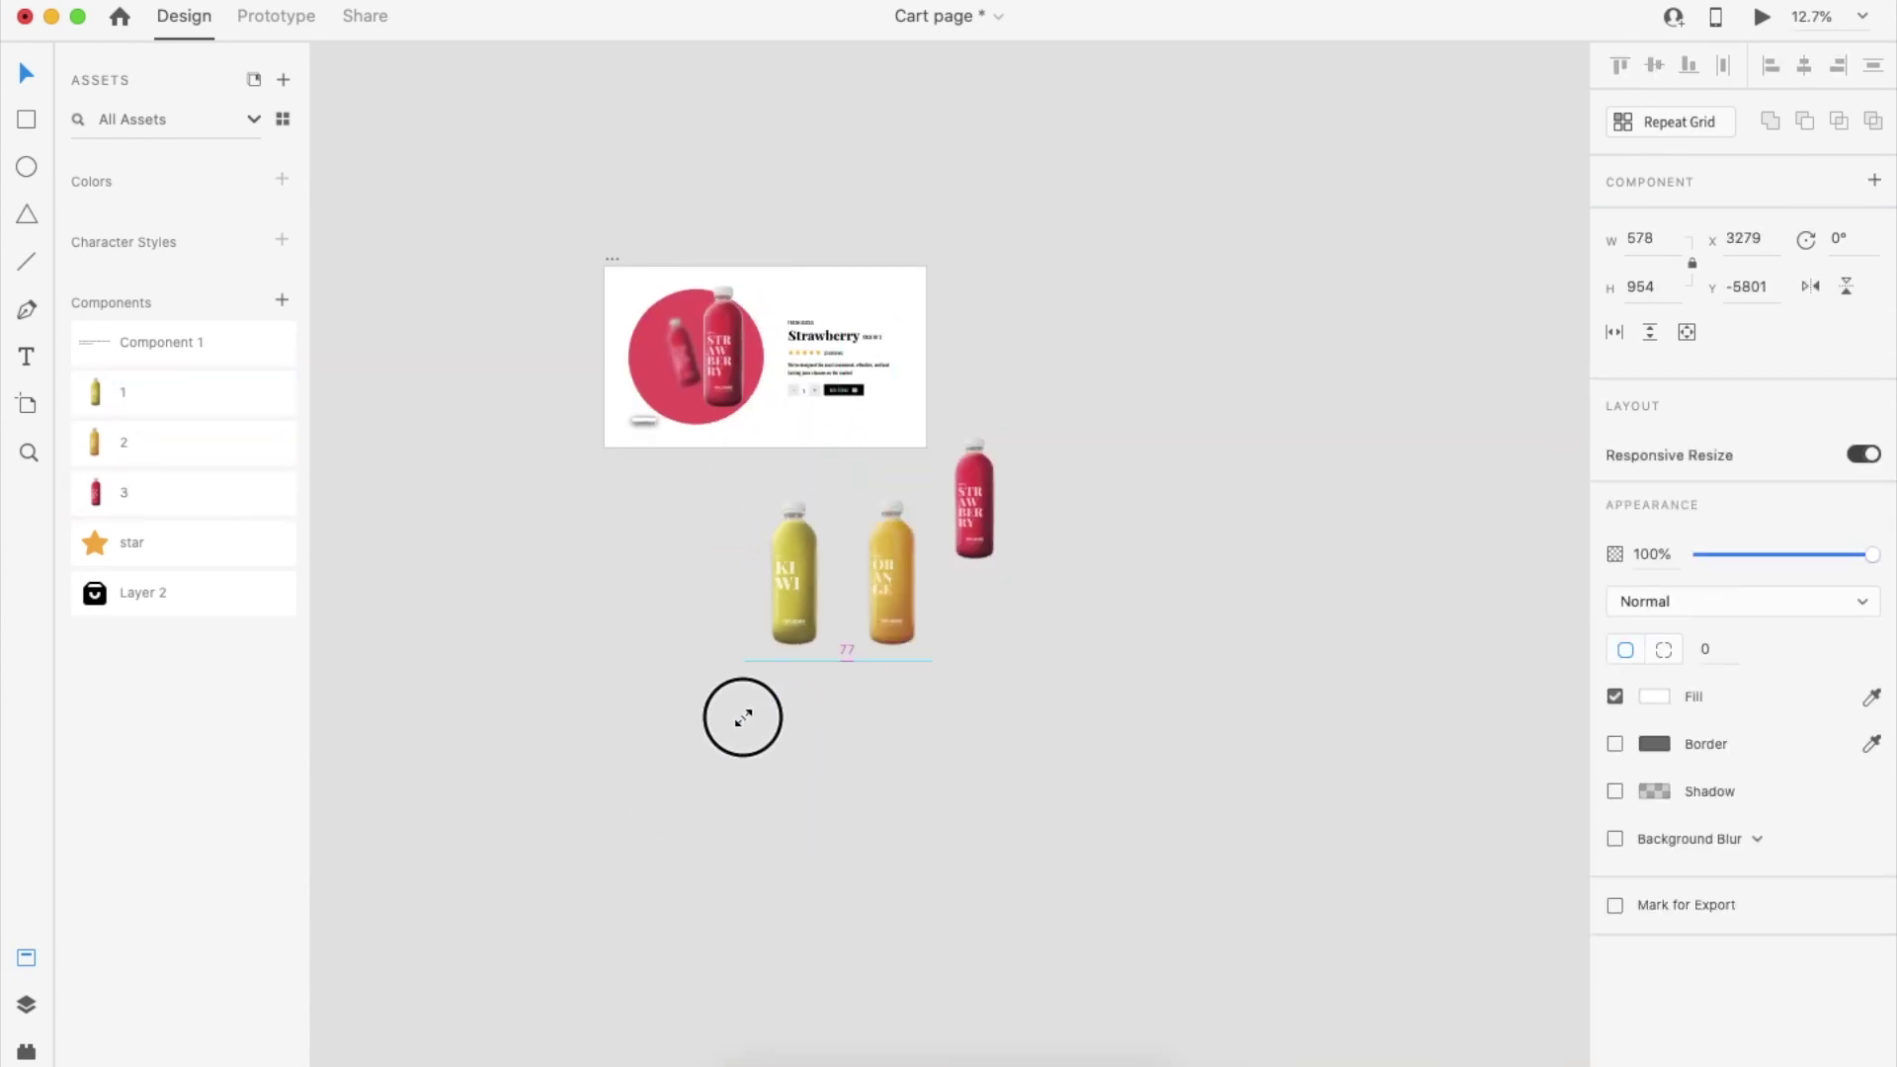
# Line up the three bottles in a row, scale them down and move them onto the artboard above the white bar
pyautogui.moveTo(977, 543); pyautogui.dragTo(1007, 661)
pyautogui.click(963, 583)
pyautogui.keyDown('shift'); pyautogui.click(892, 561); pyautogui.keyUp('shift')
pyautogui.moveTo(732, 624); pyautogui.dragTo(946, 521)
pyautogui.moveTo(766, 513); pyautogui.dragTo(970, 409)
pyautogui.scroll(15, 659, 403)
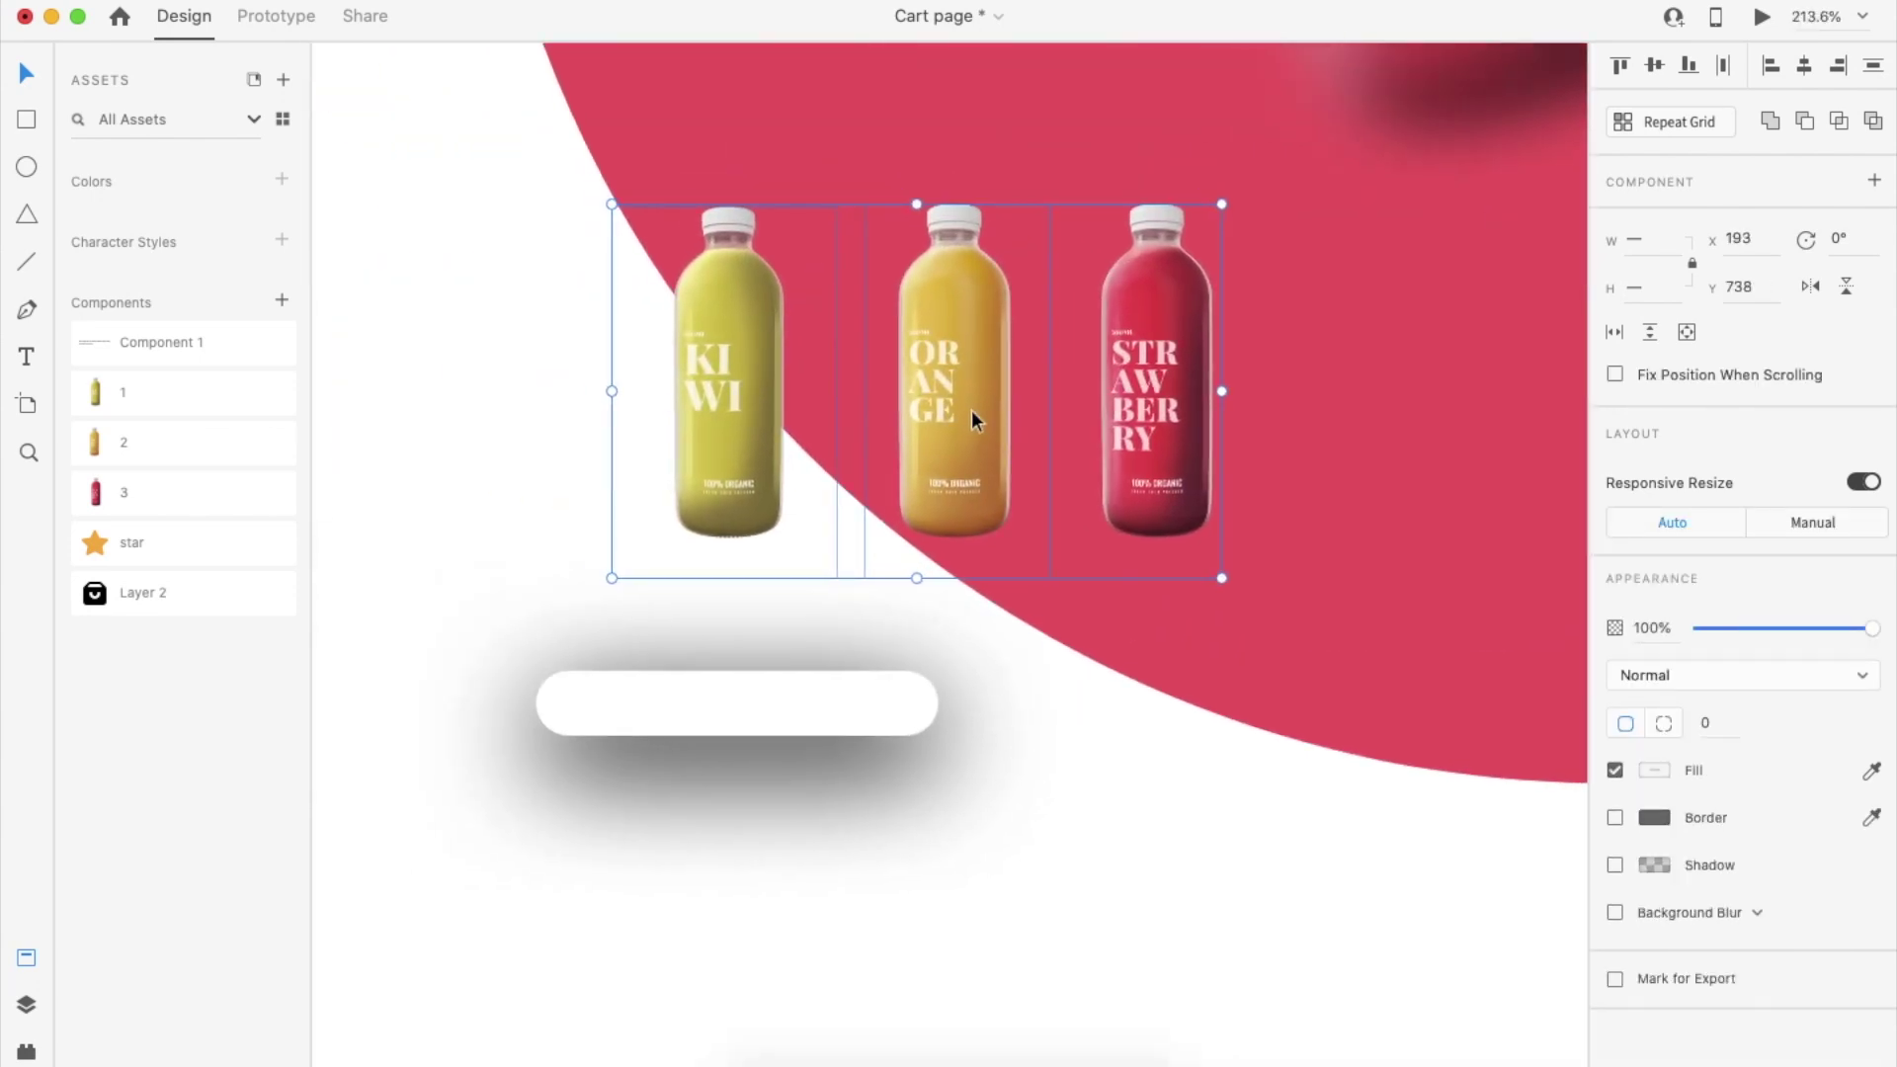
# Shrink the three bottles to fit the white bar and stand them side by side on top of it
pyautogui.moveTo(1223, 202); pyautogui.dragTo(1147, 338)
pyautogui.moveTo(955, 480); pyautogui.dragTo(876, 596)
pyautogui.doubleClick(637, 612)
pyautogui.moveTo(637, 612); pyautogui.dragTo(657, 608)
pyautogui.click(797, 628)
pyautogui.moveTo(797, 628); pyautogui.dragTo(859, 636)
pyautogui.click(745, 665)
pyautogui.moveTo(745, 665); pyautogui.dragTo(856, 643)
pyautogui.moveTo(591, 622); pyautogui.dragTo(591, 620)
pyautogui.keyDown('shift'); pyautogui.click(786, 603); pyautogui.keyUp('shift')
pyautogui.keyDown('shift'); pyautogui.click(841, 595); pyautogui.keyUp('shift')
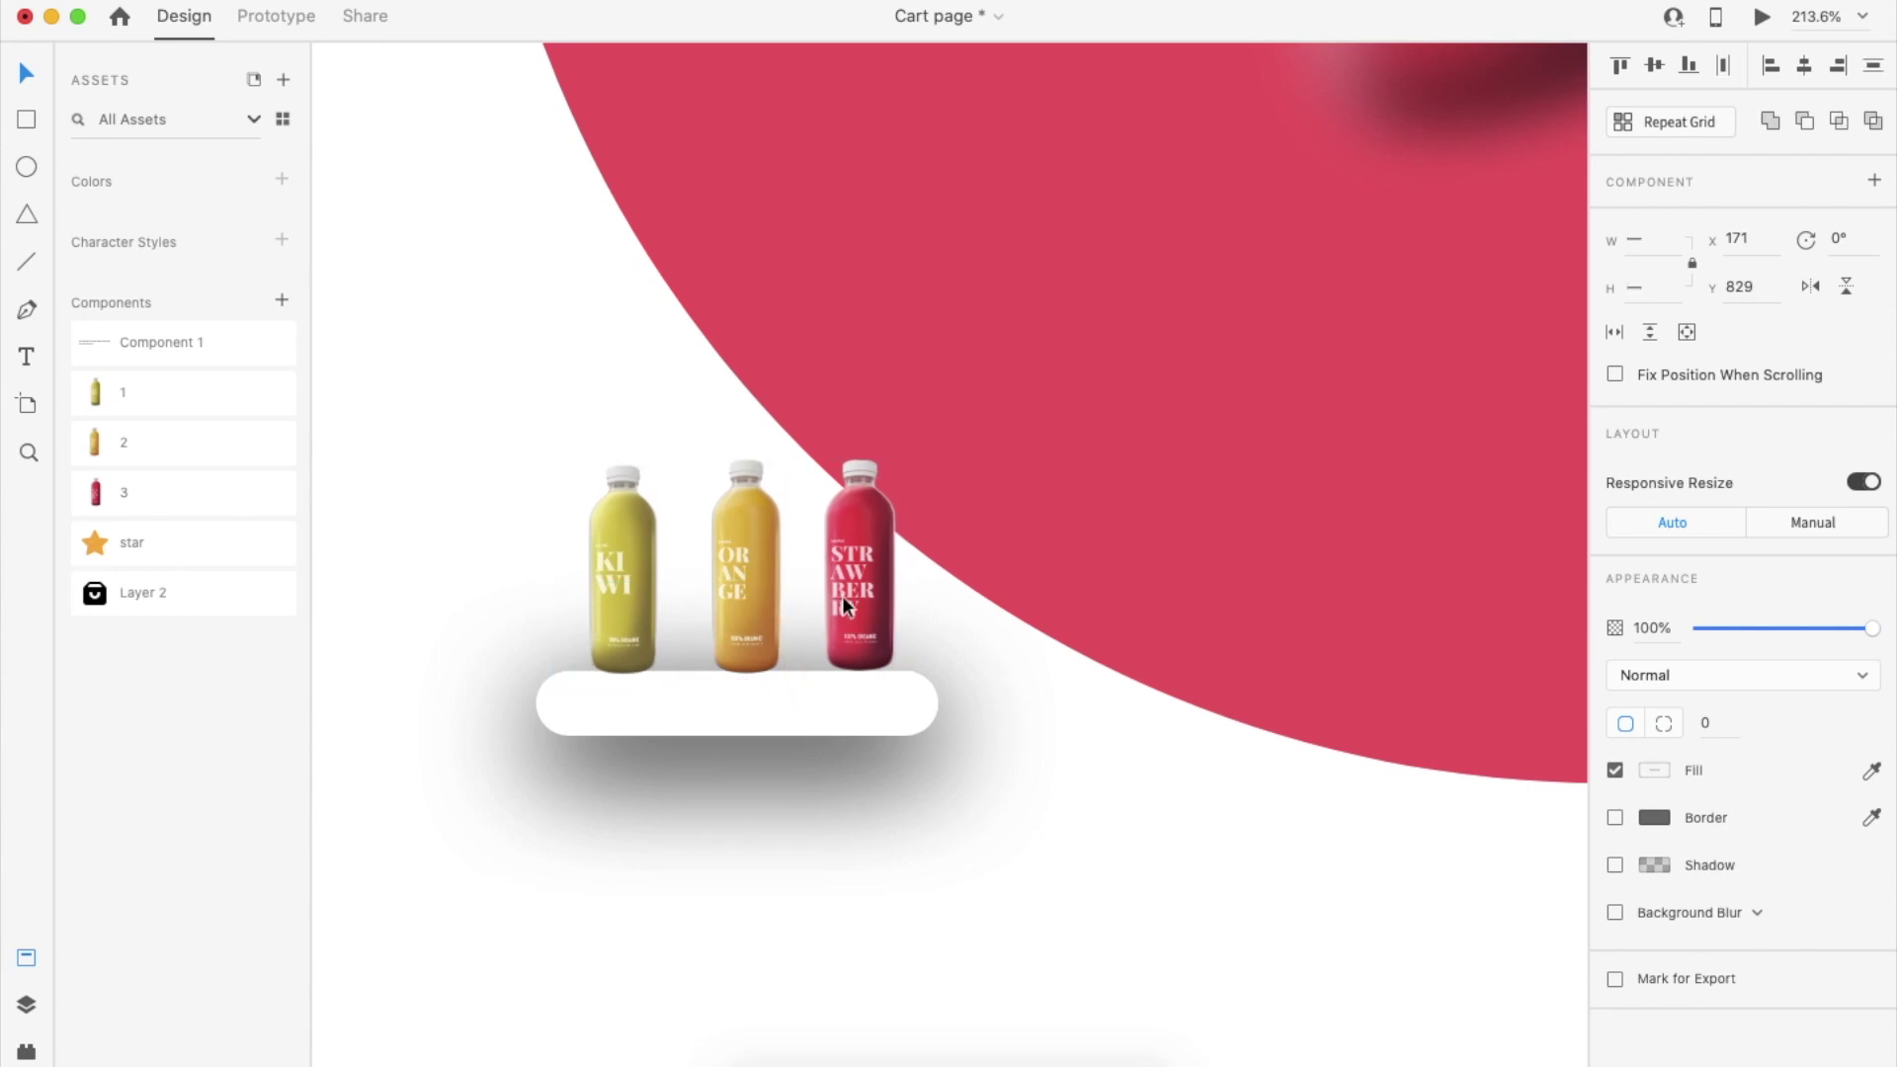
# Make the white shelf bar thinner and slightly wider beneath the bottles
pyautogui.scroll(-5, 842, 596)
pyautogui.click(932, 810)
pyautogui.hscroll(1, 933, 811)
pyautogui.scroll(10, 775, 593)
pyautogui.click(773, 712)
pyautogui.moveTo(756, 754); pyautogui.dragTo(756, 726)
pyautogui.moveTo(998, 698); pyautogui.dragTo(1022, 747)
pyautogui.click(988, 762)
# Nudge the three small bottles right to centre them on the shelf
pyautogui.click(894, 593)
pyautogui.keyDown('shift'); pyautogui.click(761, 593); pyautogui.keyUp('shift')
pyautogui.keyDown('shift'); pyautogui.click(620, 601); pyautogui.keyUp('shift')
pyautogui.press('Right')
pyautogui.press('Right')
pyautogui.press('Right')
pyautogui.press('Right')
pyautogui.press('Right')
pyautogui.press('Right')
# Group the three small bottles with the white shelf and its shadow
pyautogui.keyDown('shift'); pyautogui.click(723, 696); pyautogui.keyUp('shift')
pyautogui.keyDown('shift'); pyautogui.click(753, 738); pyautogui.keyUp('shift')
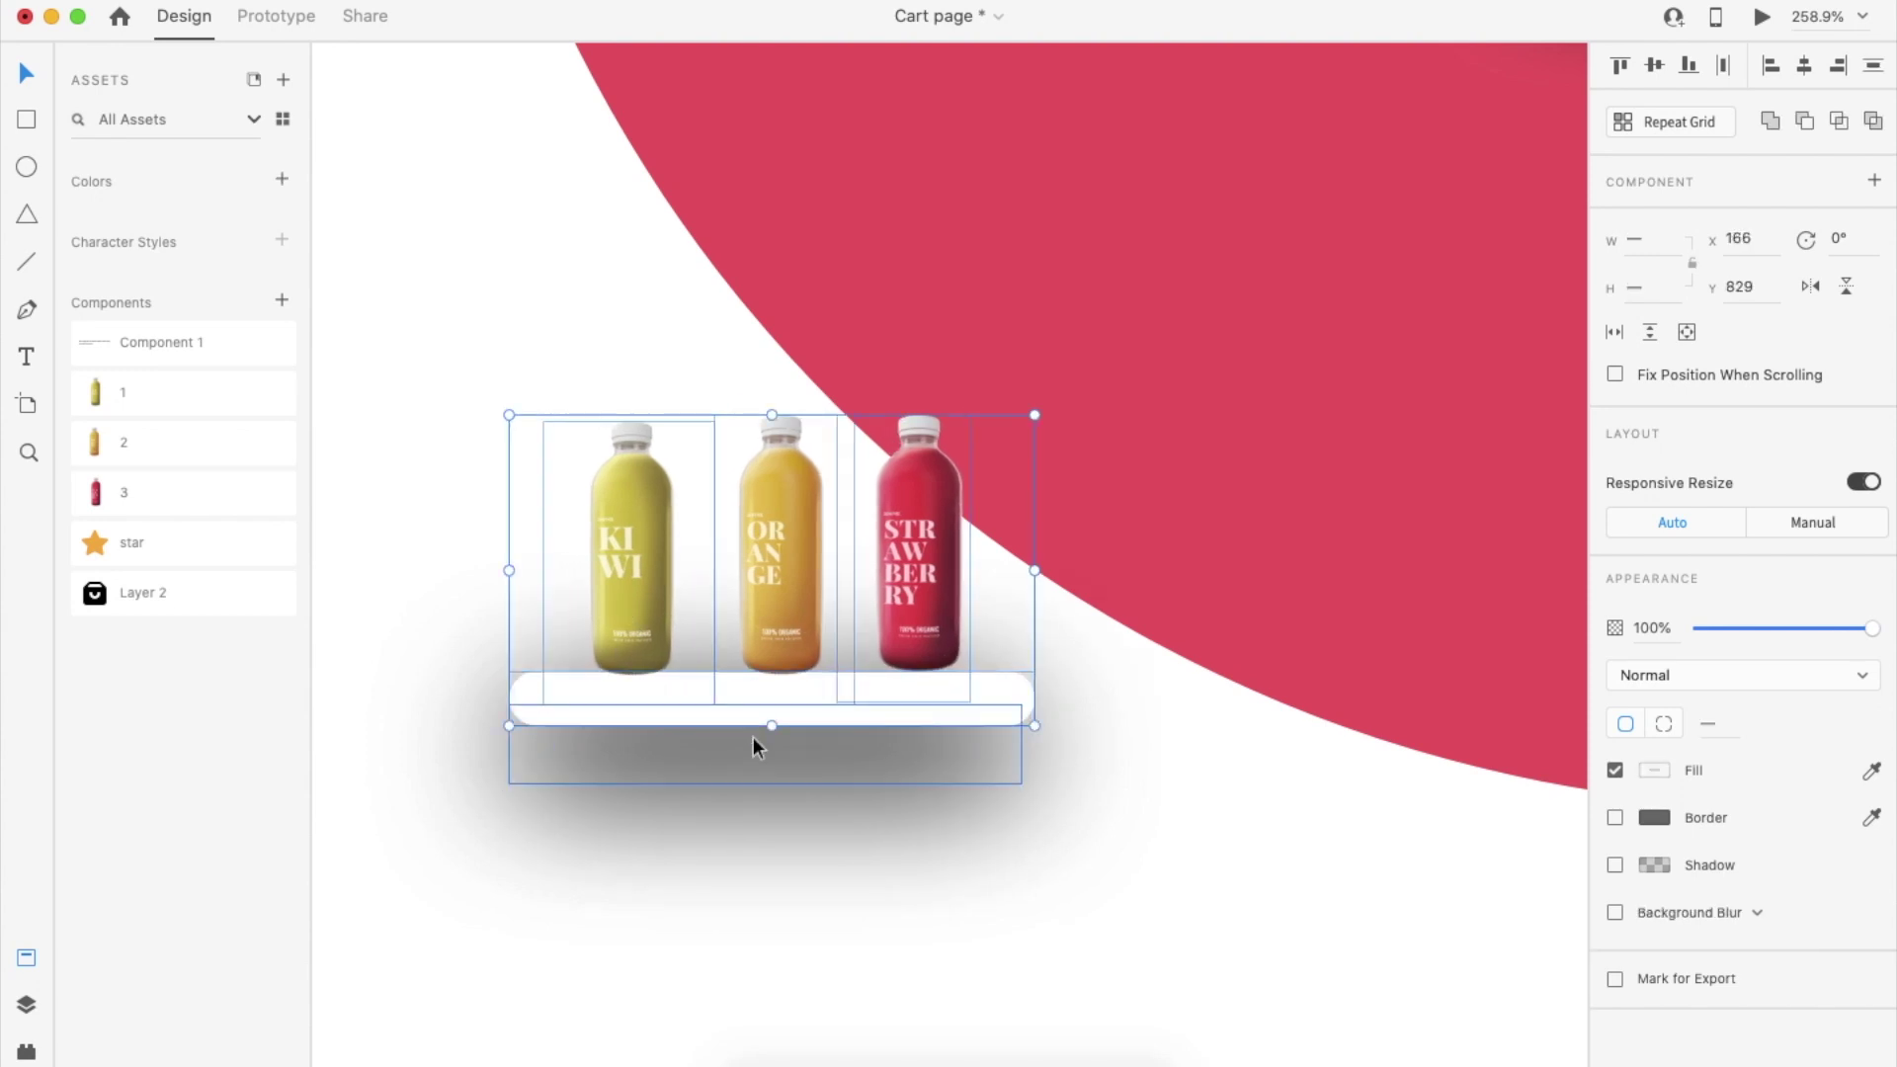
pyautogui.press('super+g')
pyautogui.scroll(-10, 757, 733)
pyautogui.scroll(3, 1106, 713)
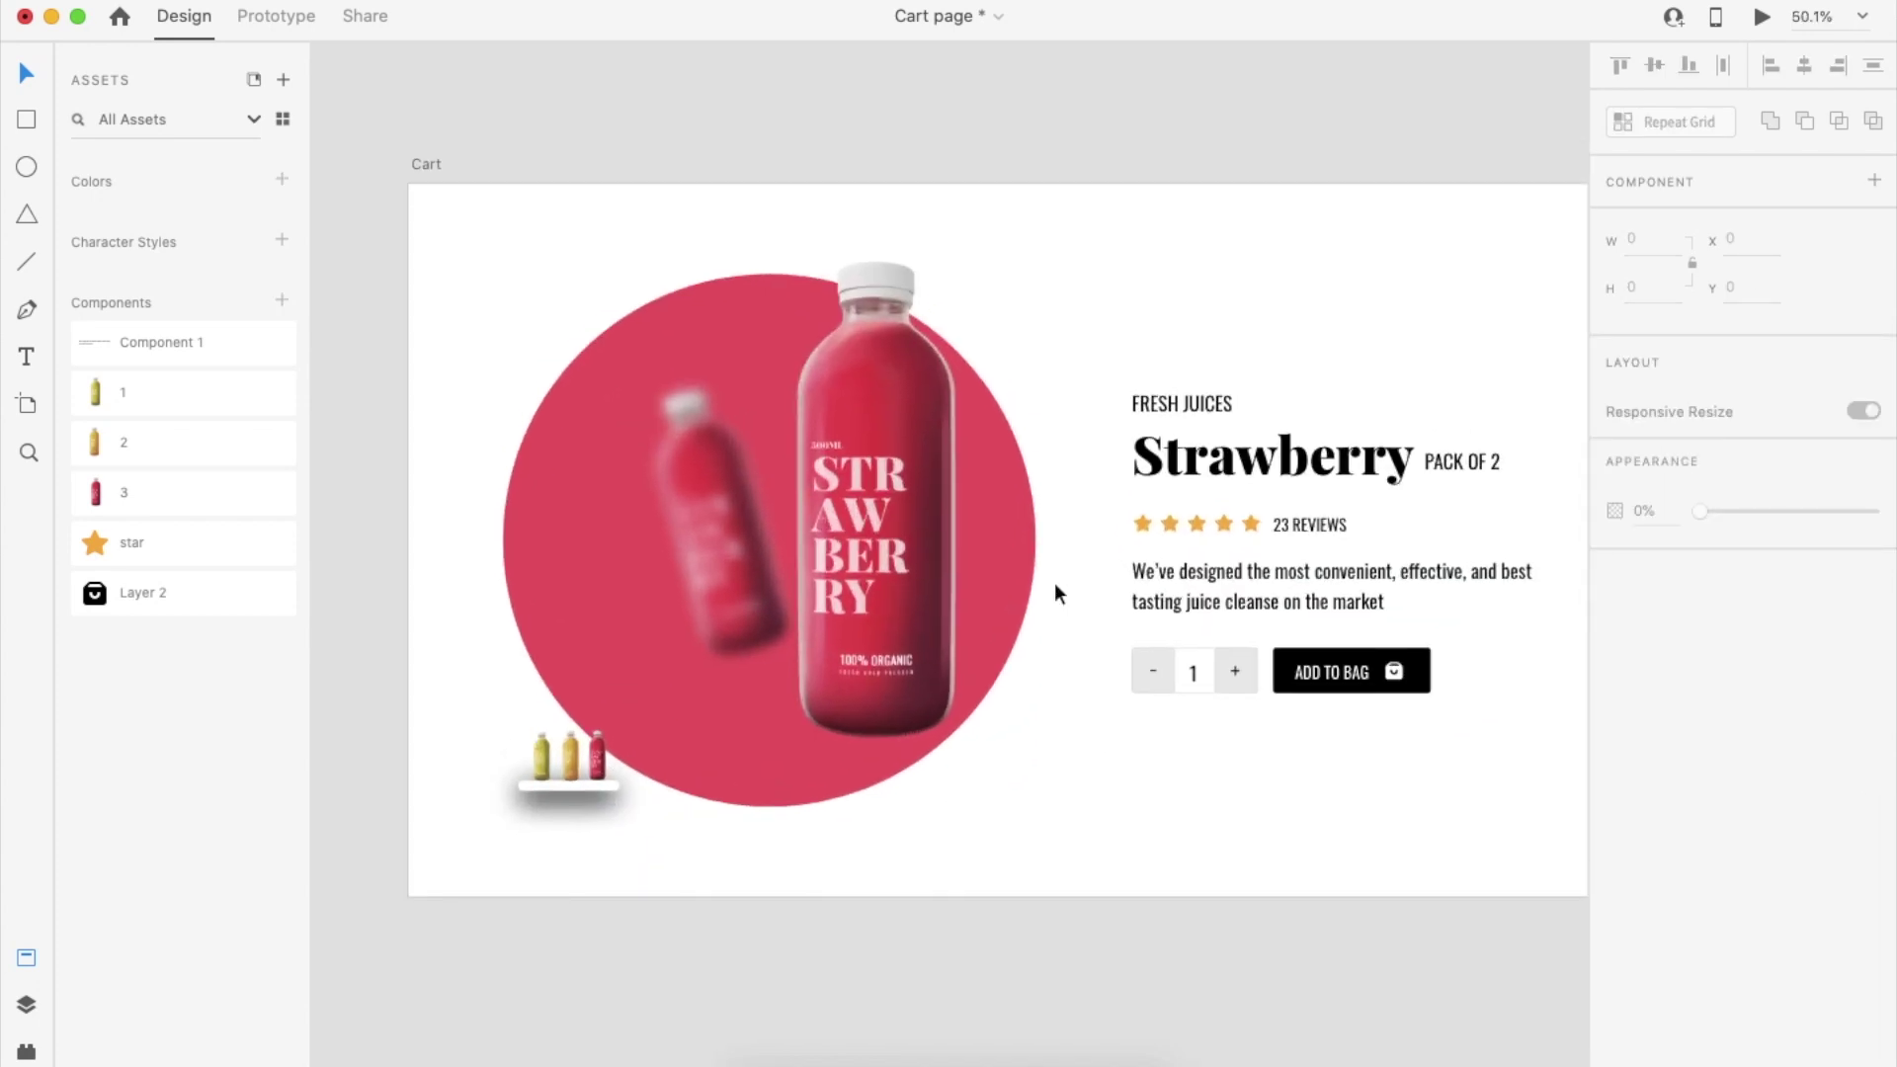
# Duplicate the FRESH JUICES text into the artboard's upper-left corner and break it onto two lines
pyautogui.click(1178, 402)
pyautogui.click(1190, 305)
pyautogui.doubleClick(1177, 398)
pyautogui.moveTo(1177, 398); pyautogui.dragTo(489, 229)
pyautogui.scroll(3, 489, 229)
pyautogui.doubleClick(504, 251)
pyautogui.press('Return')
pyautogui.press('Escape')
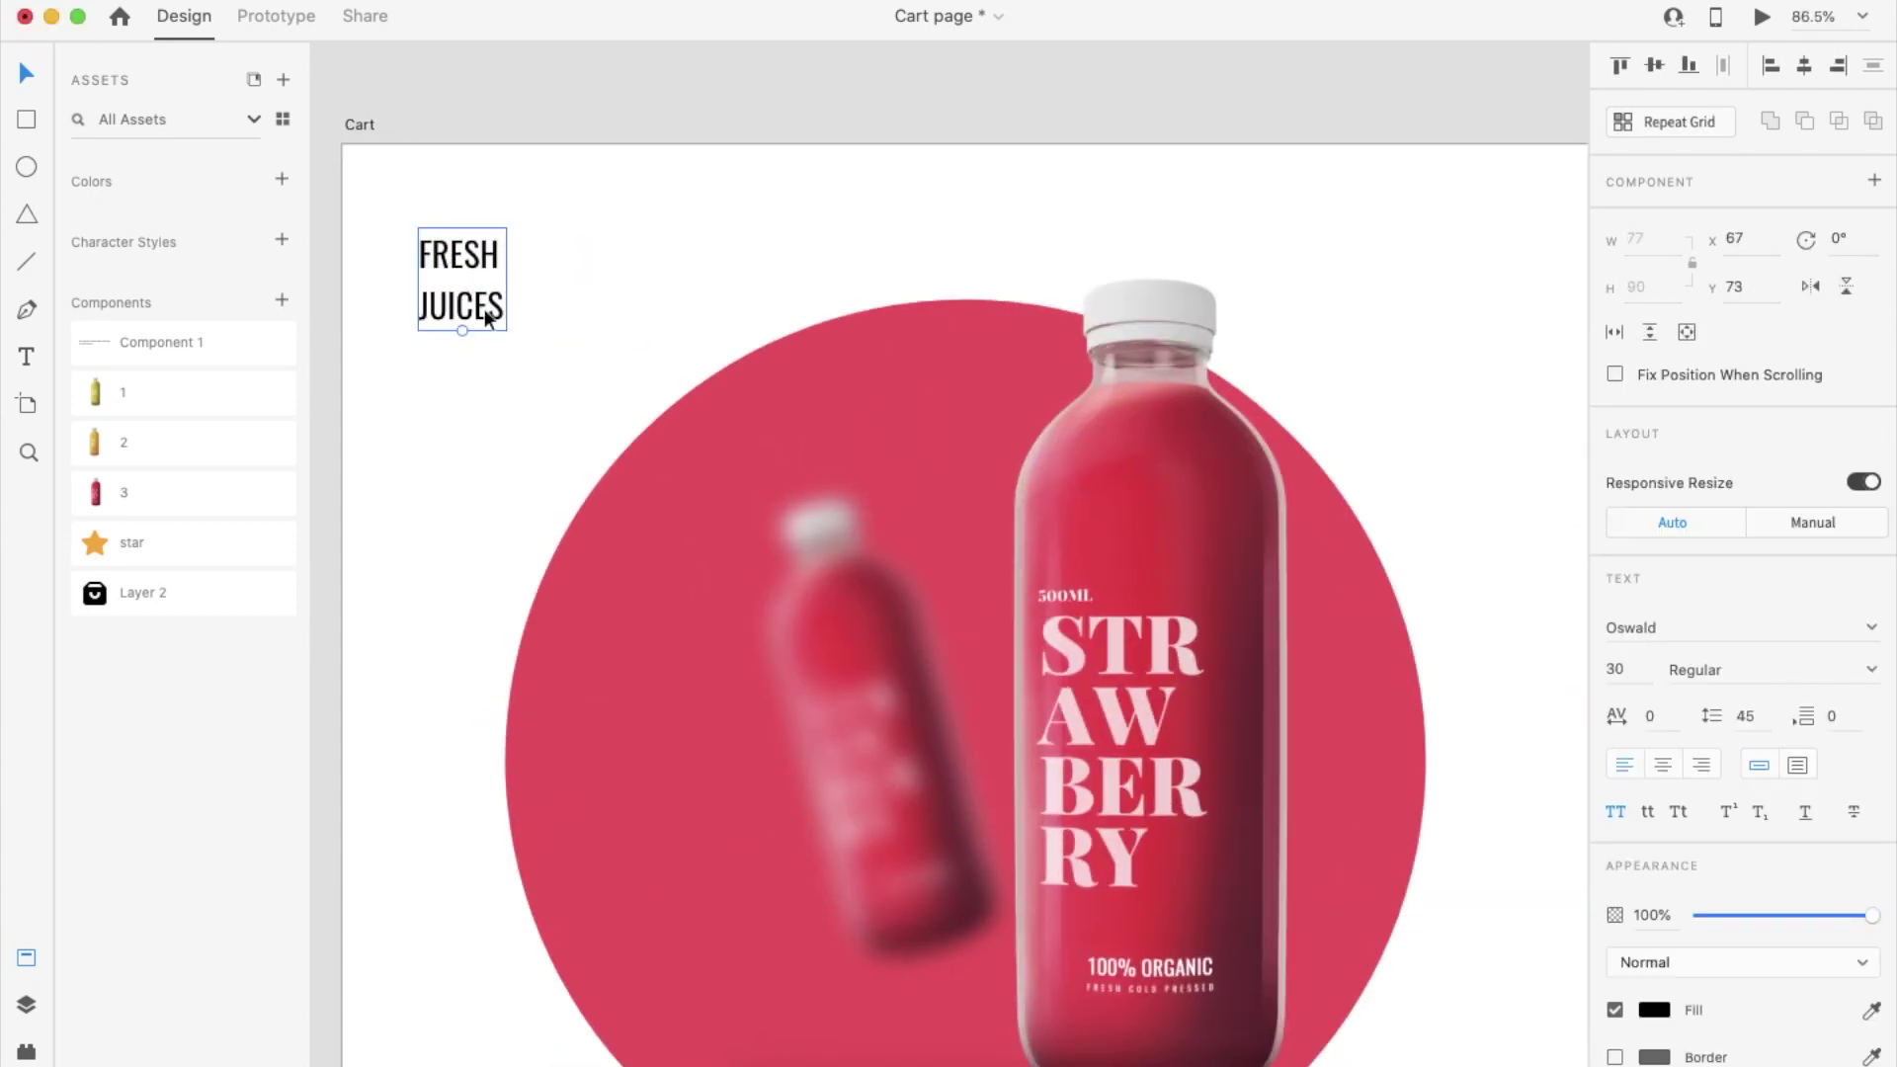
# Draw a 112 by 112 square over the two-line FRESH JUICES text, with no border and a black fill
pyautogui.press('r')
pyautogui.moveTo(402, 220); pyautogui.dragTo(530, 359)
pyautogui.press('v')
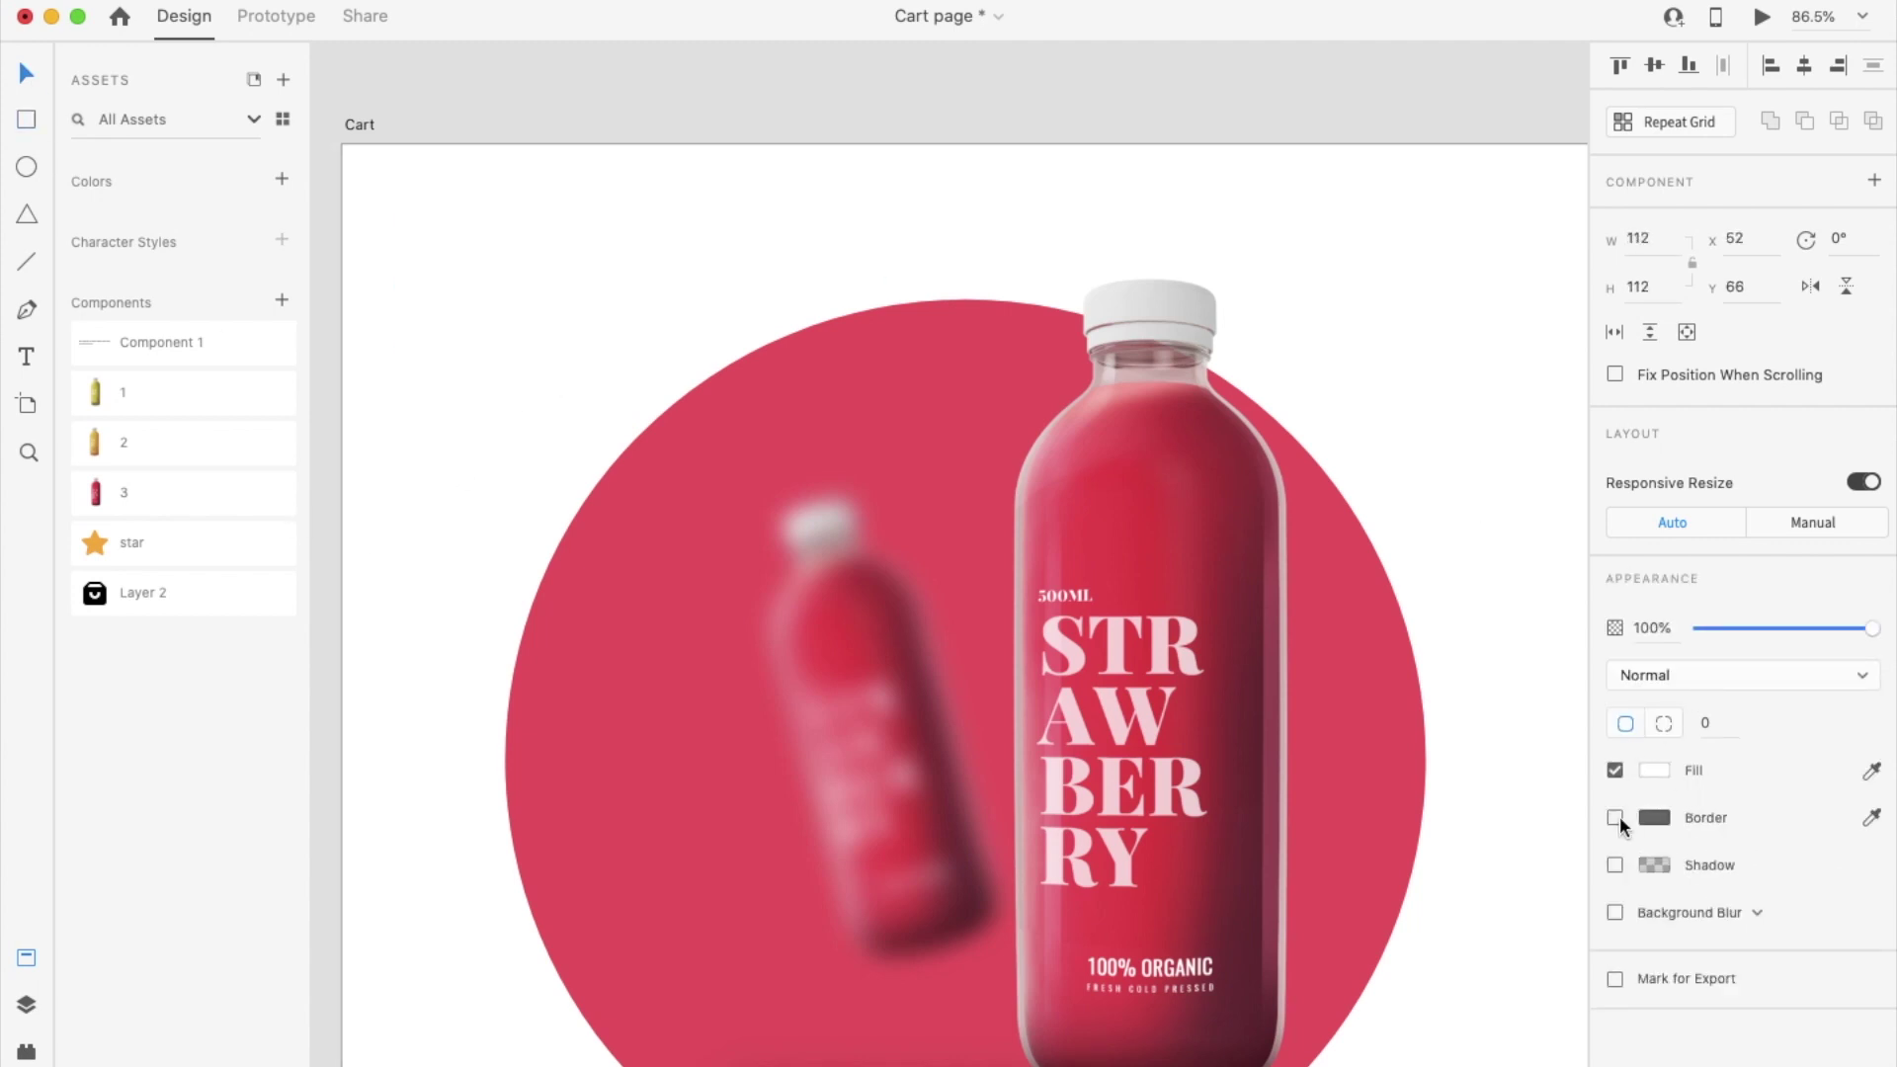
pyautogui.click(1615, 818)
pyautogui.click(1655, 771)
pyautogui.moveTo(1397, 753); pyautogui.dragTo(1349, 854)
# Send the black square behind the FRESH JUICES text and fill the text with white
pyautogui.click(496, 277)
pyautogui.press('shift+super+[')
pyautogui.click(494, 276)
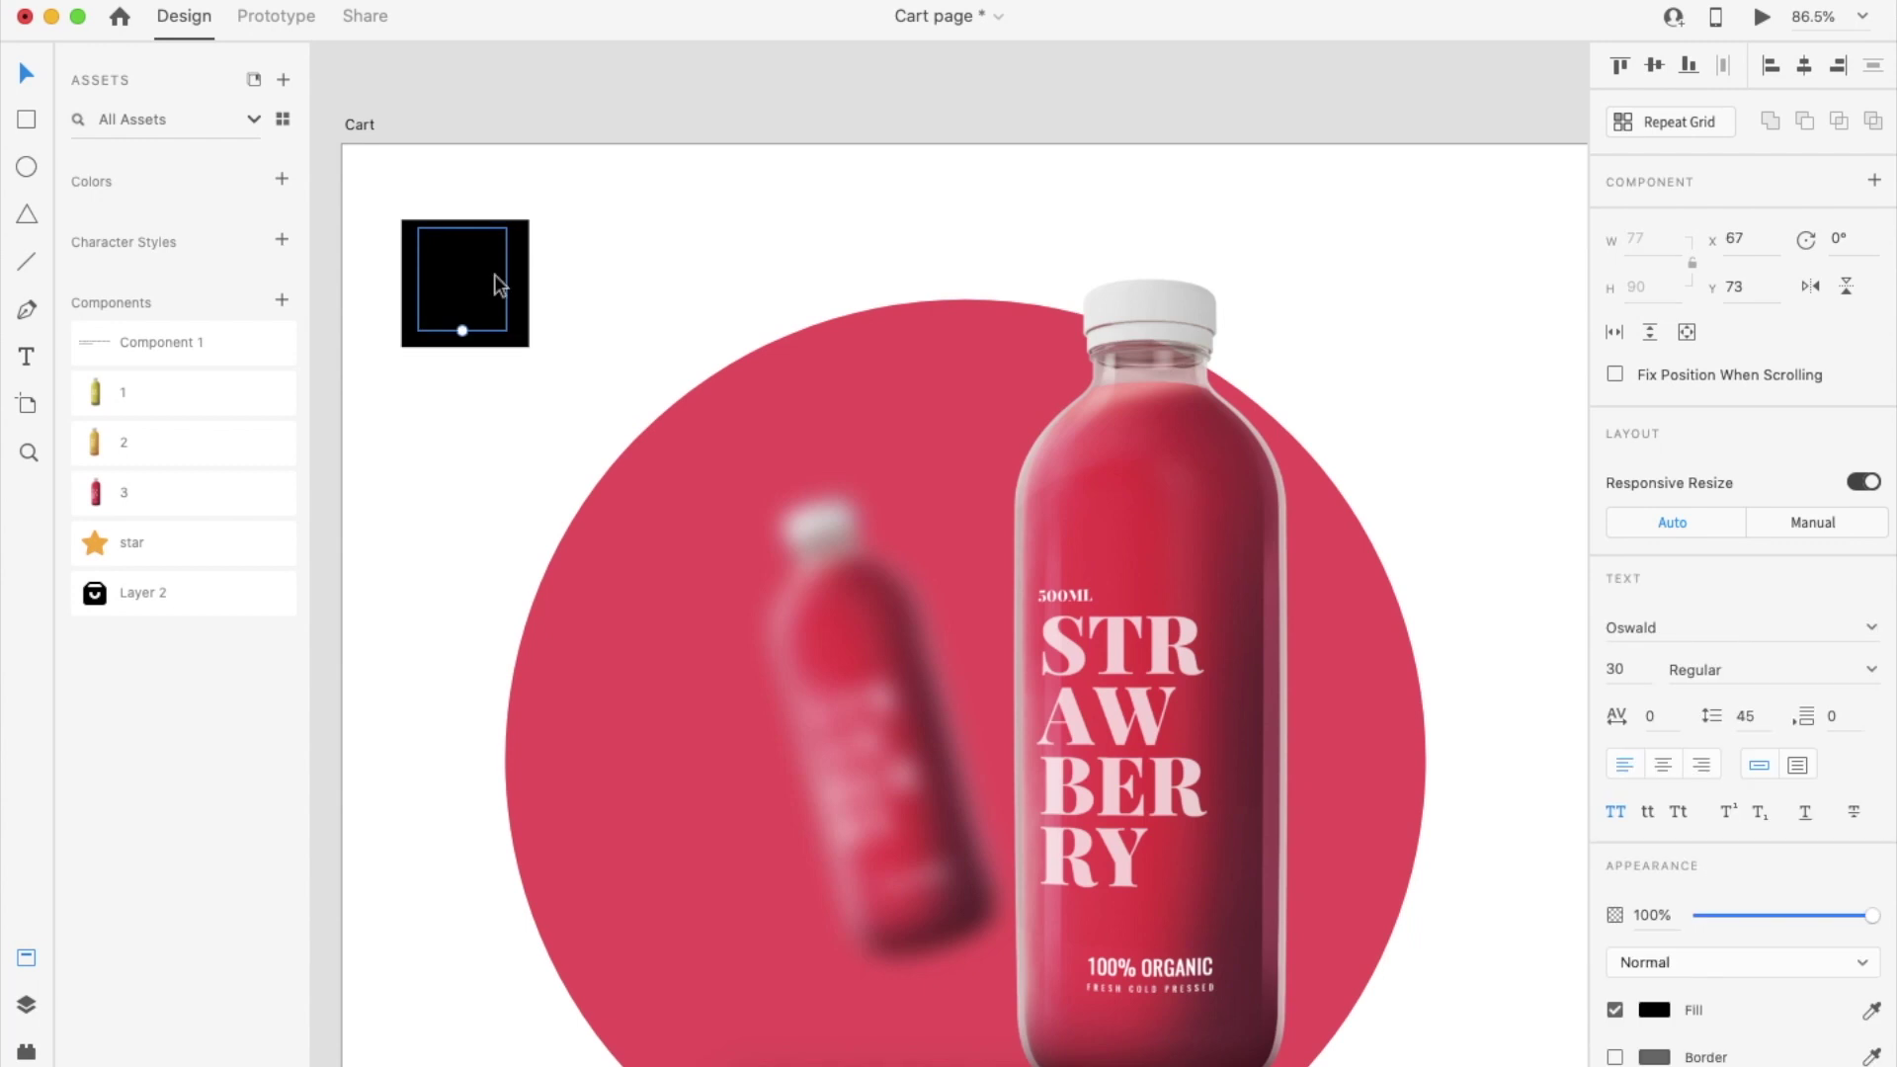
pyautogui.click(1655, 1010)
pyautogui.moveTo(1439, 864); pyautogui.dragTo(1329, 743)
pyautogui.click(462, 312)
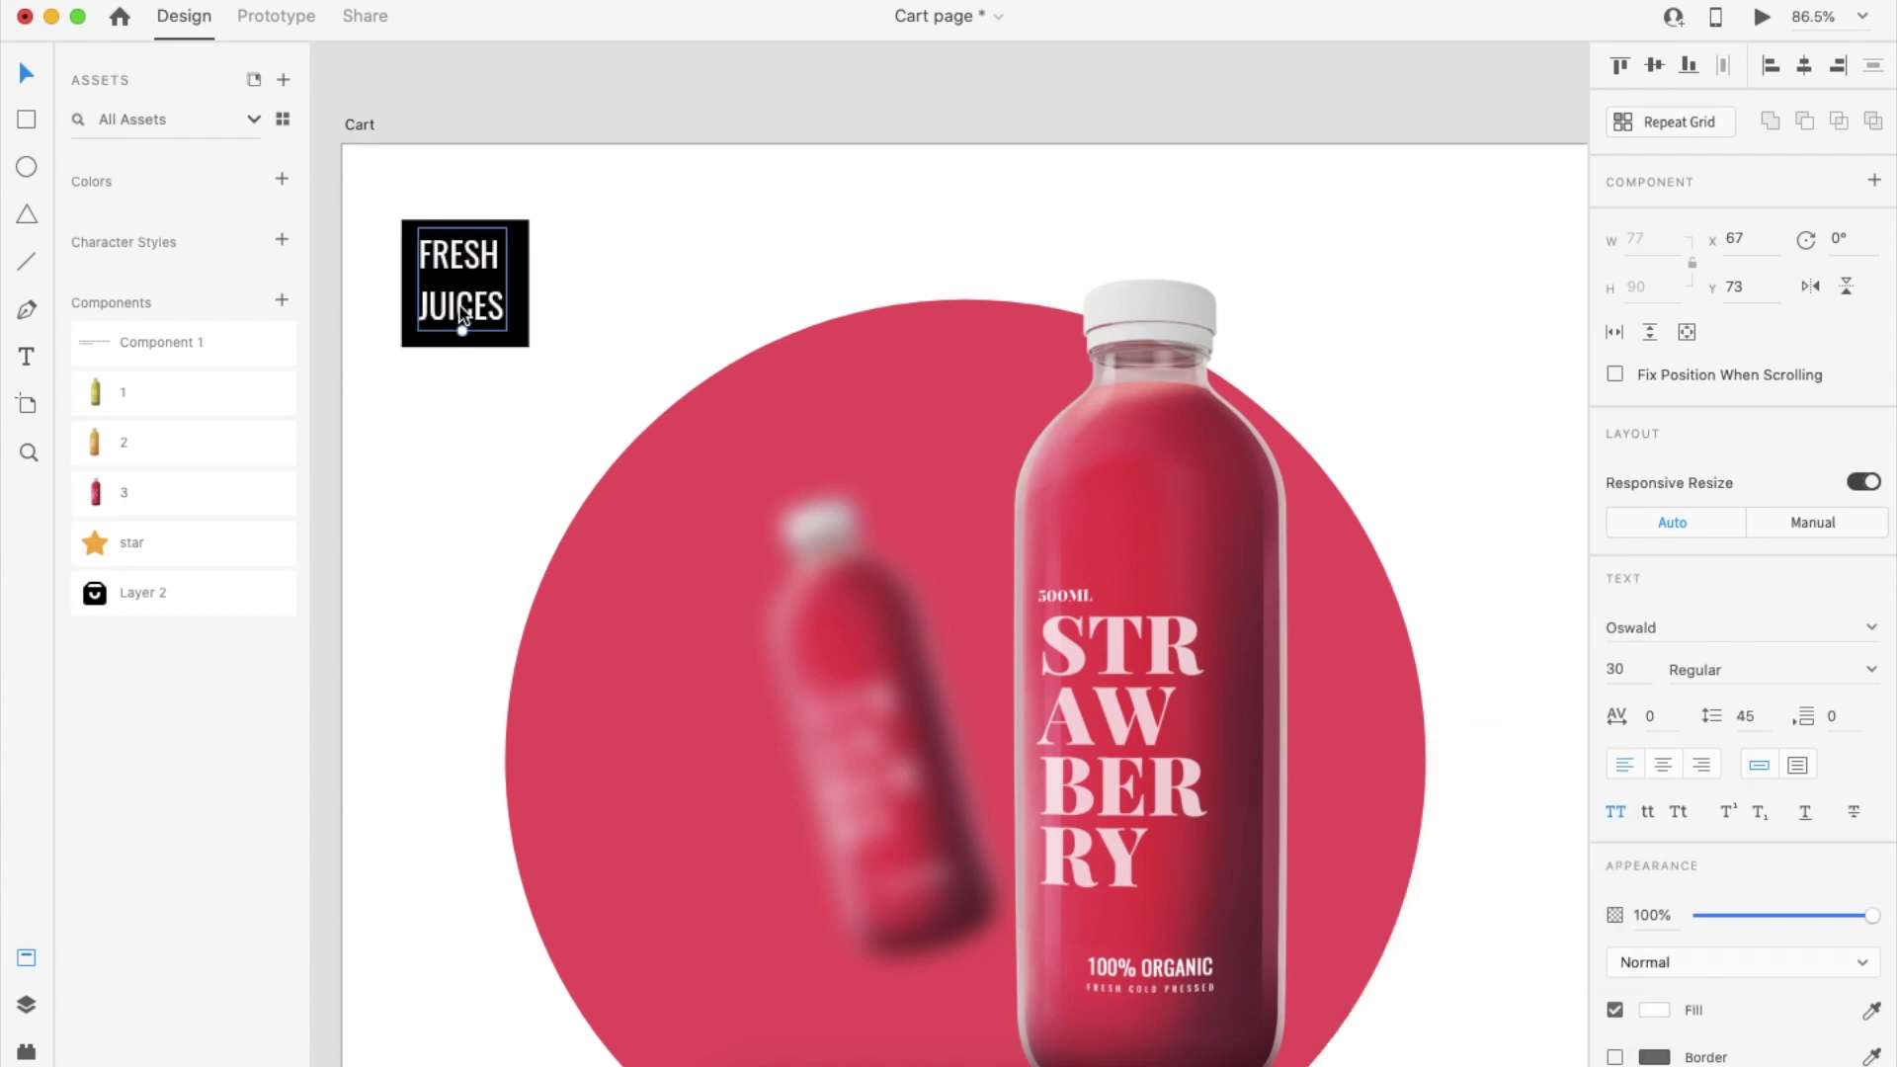
# Enlarge the black square to 123 by 123 and try the SemiBold weight on the FRESH JUICES text
pyautogui.keyDown('shift'); pyautogui.click(522, 336); pyautogui.keyUp('shift')
pyautogui.moveTo(529, 348); pyautogui.dragTo(540, 359)
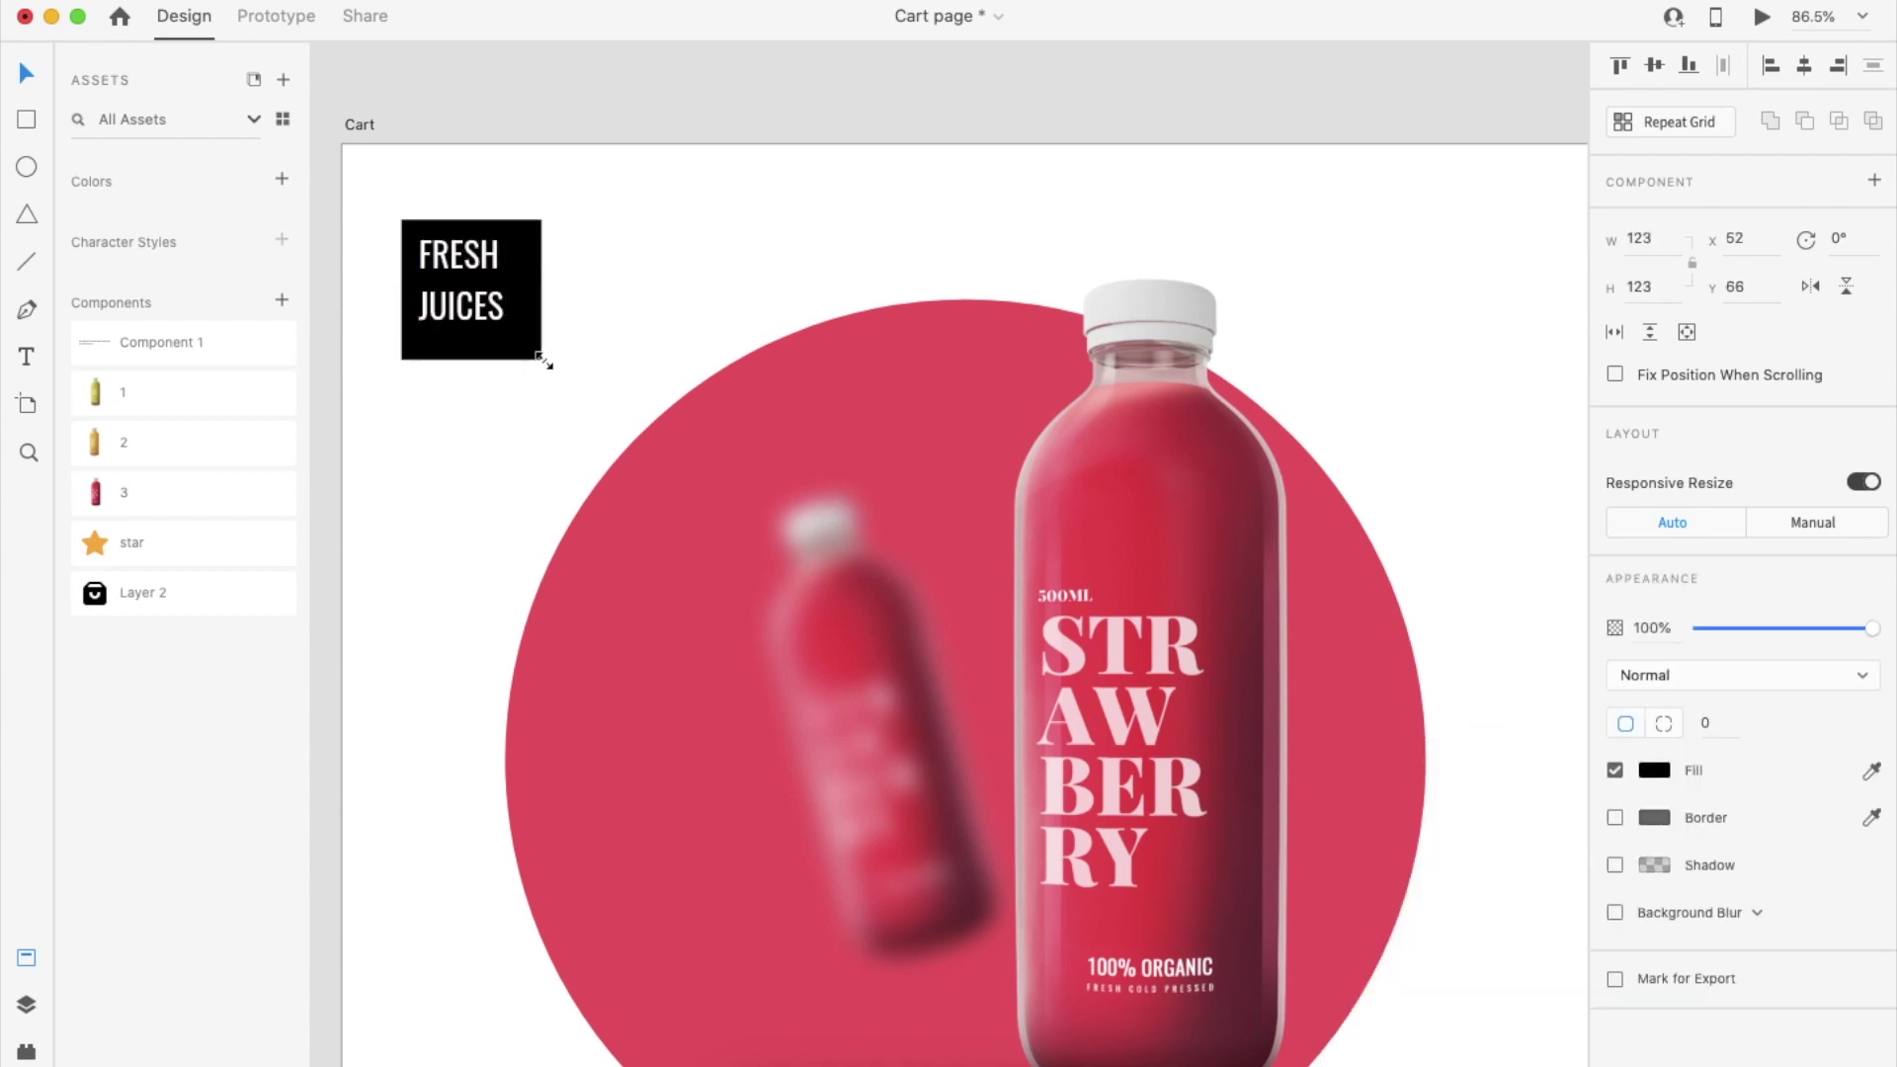
pyautogui.click(491, 314)
pyautogui.click(1871, 670)
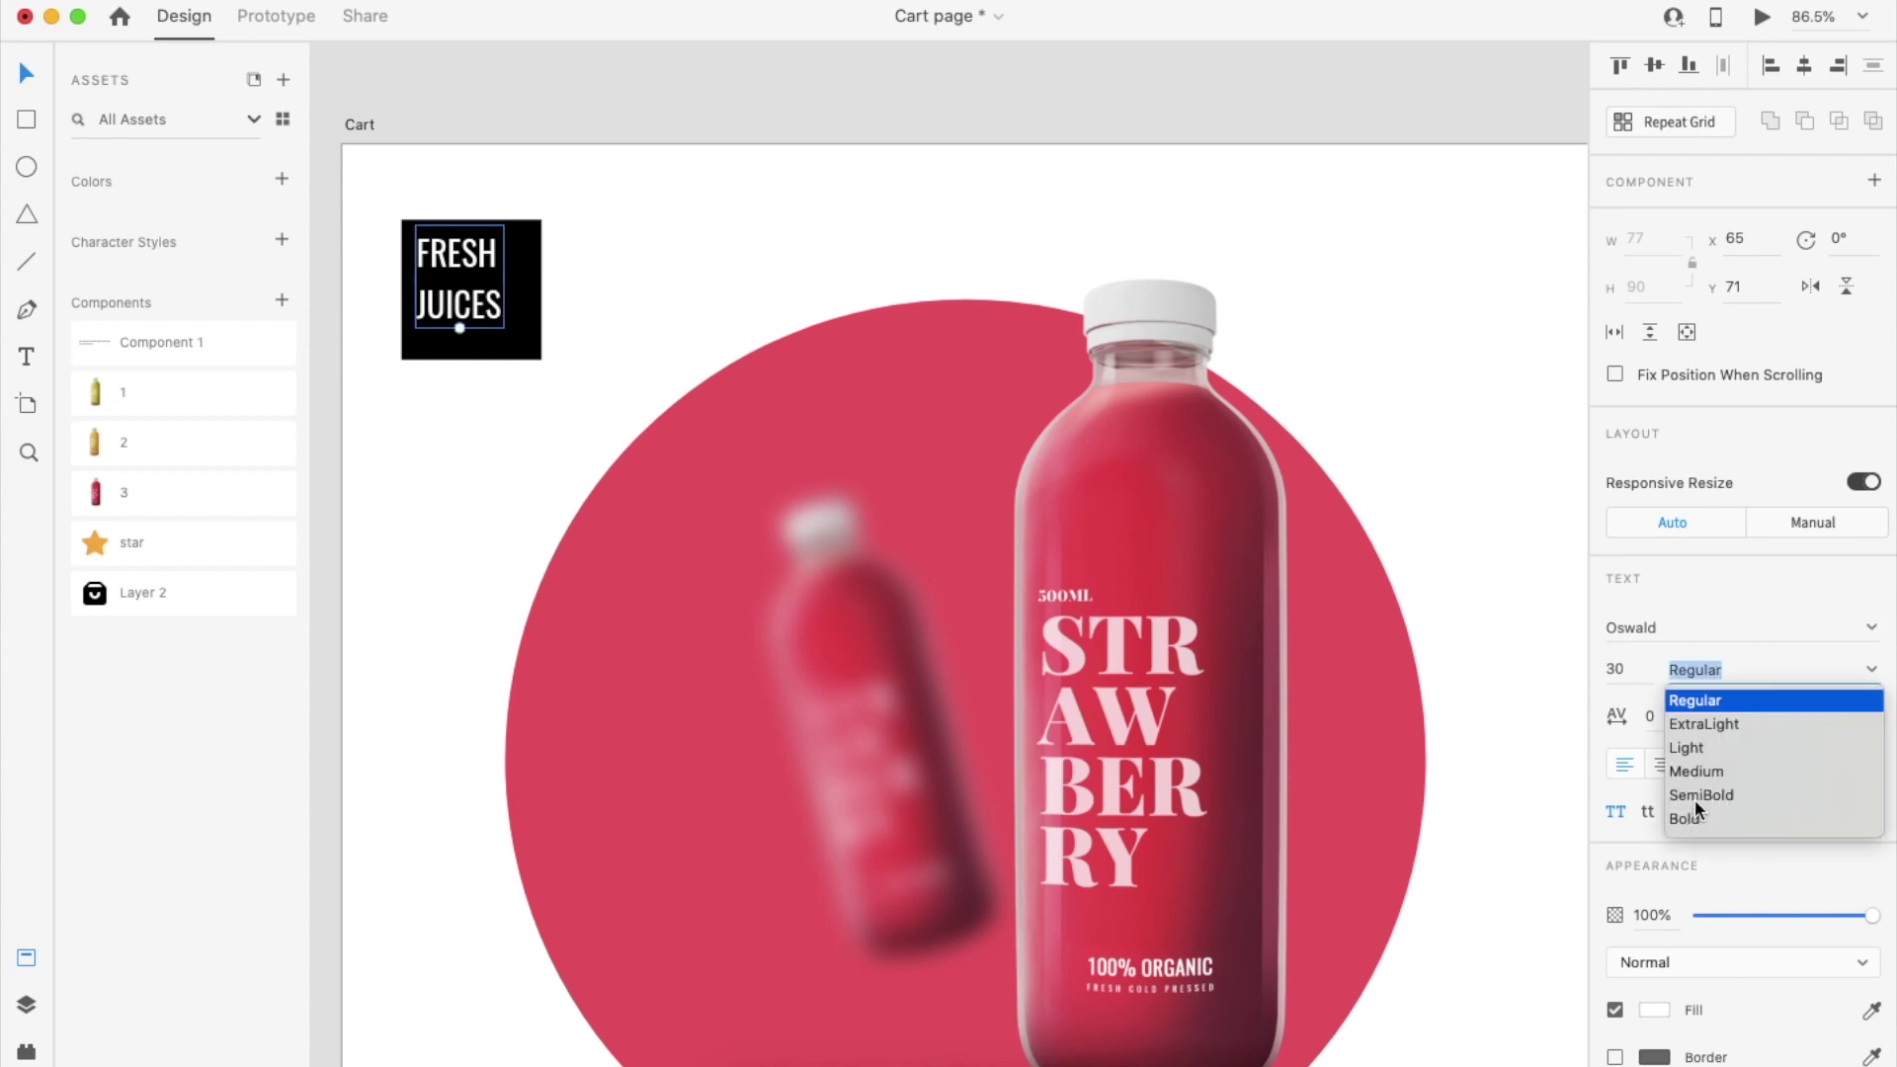
pyautogui.click(1702, 800)
# Move the FRESH JUICES text to the square's left edge and resize the square to 110 by 110
pyautogui.moveTo(480, 309); pyautogui.dragTo(460, 306)
pyautogui.keyDown('shift'); pyautogui.click(519, 337); pyautogui.keyUp('shift')
pyautogui.moveTo(541, 359); pyautogui.dragTo(527, 345)
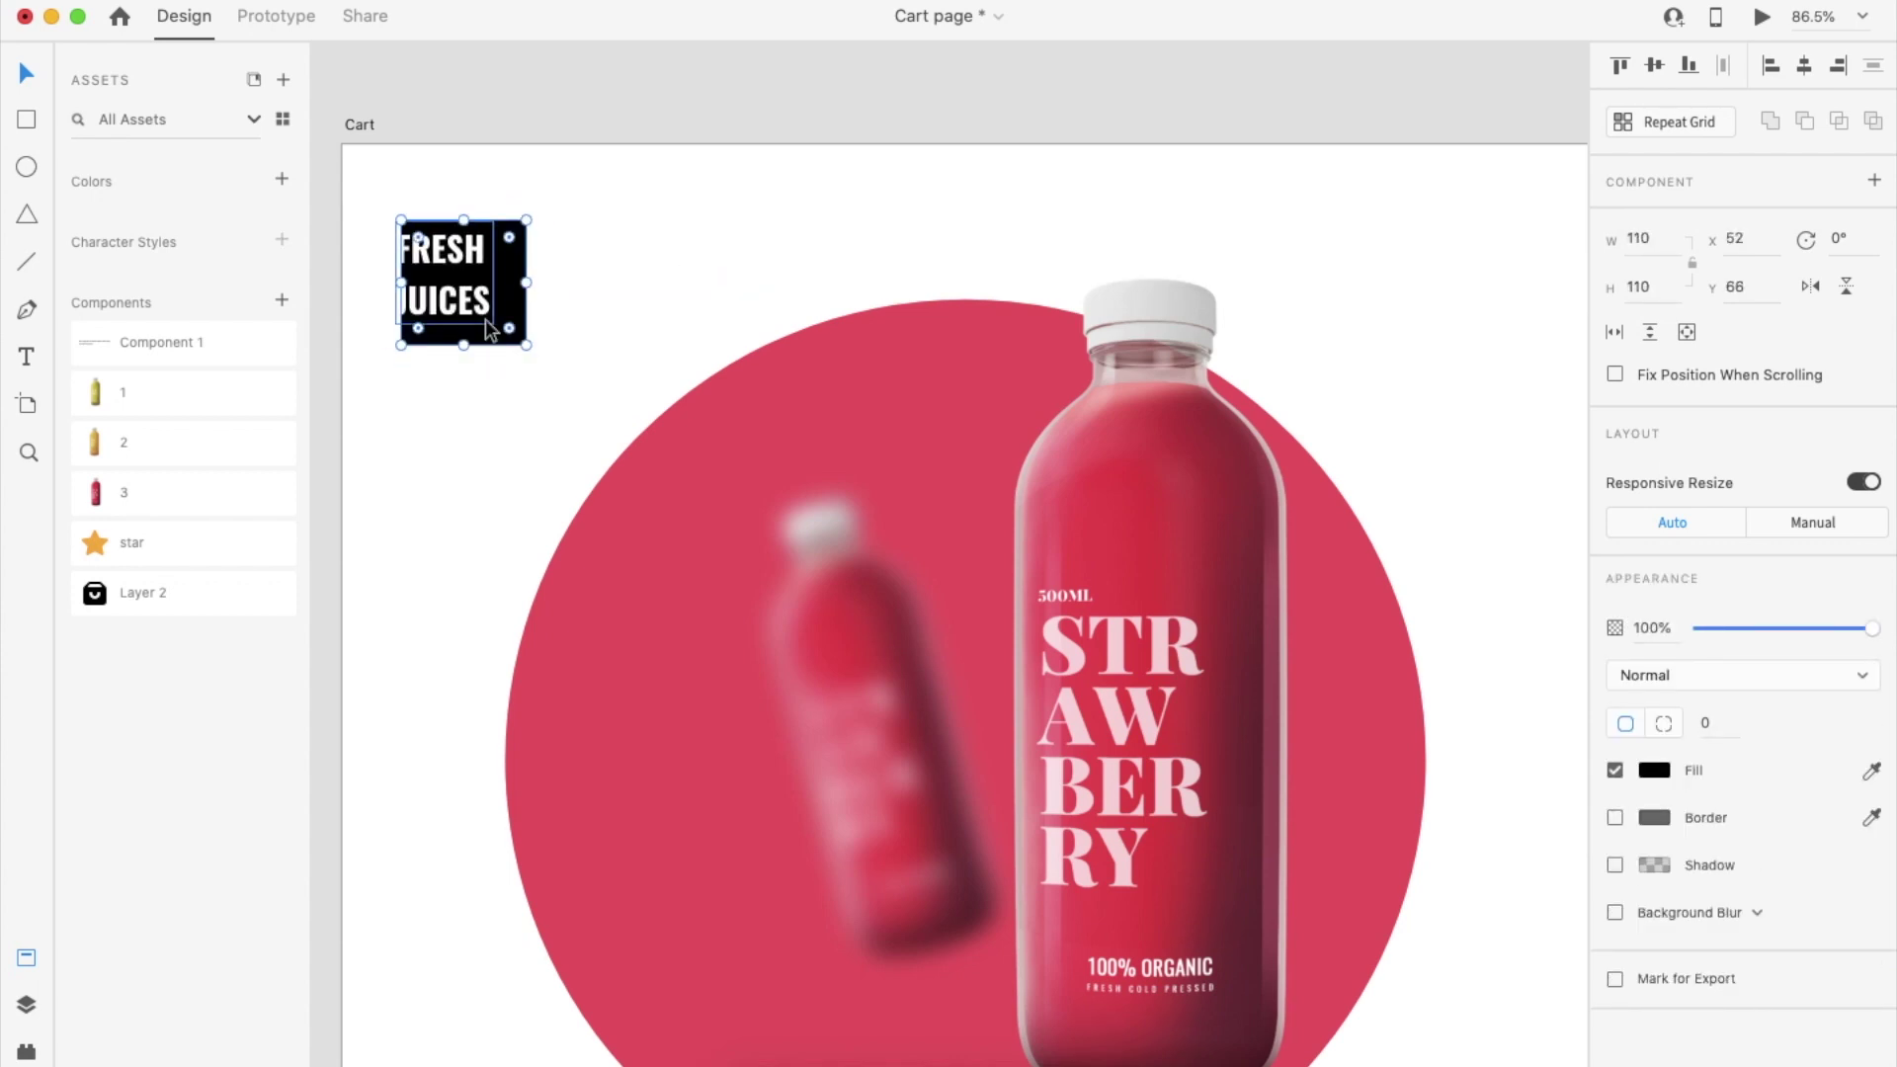
# Set the FRESH JUICES logo text to Regular weight and group it with the black square
pyautogui.click(470, 309)
pyautogui.click(1871, 670)
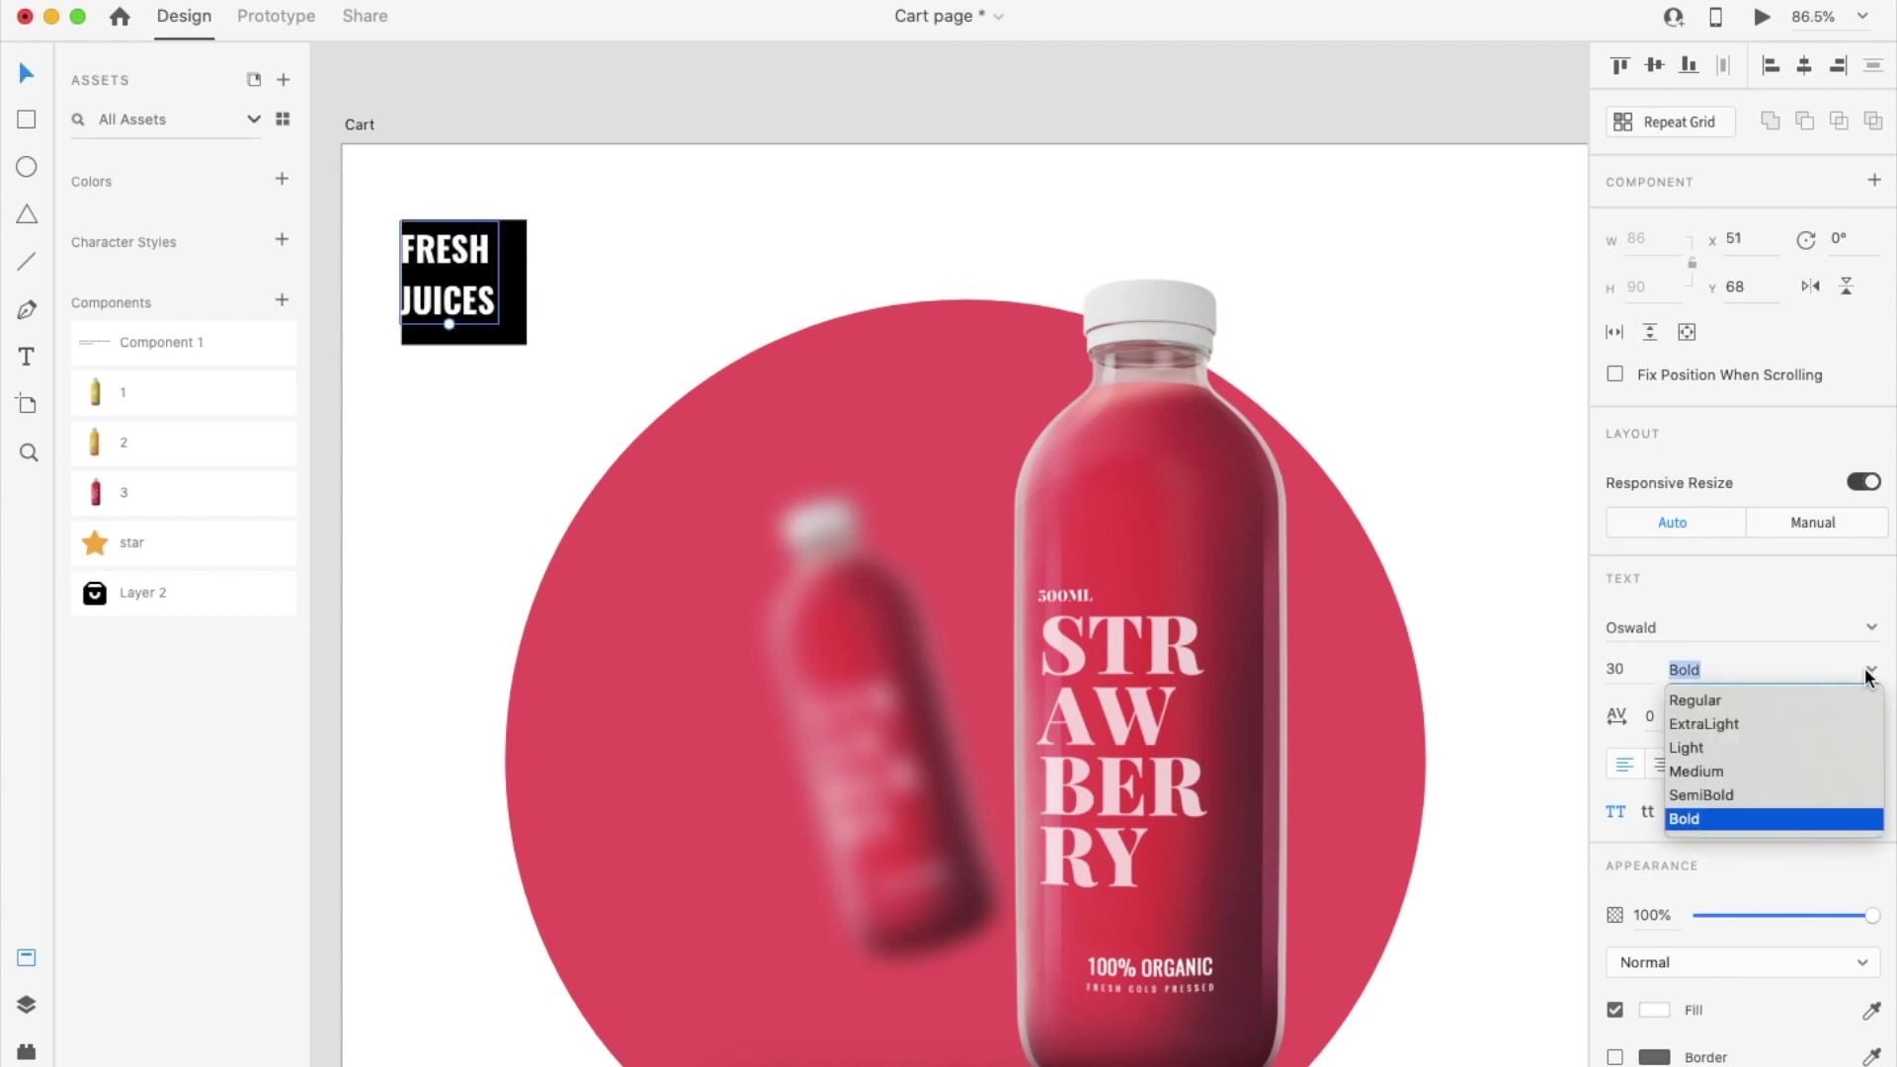
pyautogui.click(1689, 699)
pyautogui.keyDown('shift'); pyautogui.click(510, 326); pyautogui.keyUp('shift')
pyautogui.press('super+g')
pyautogui.scroll(-5, 510, 326)
pyautogui.click(606, 284)
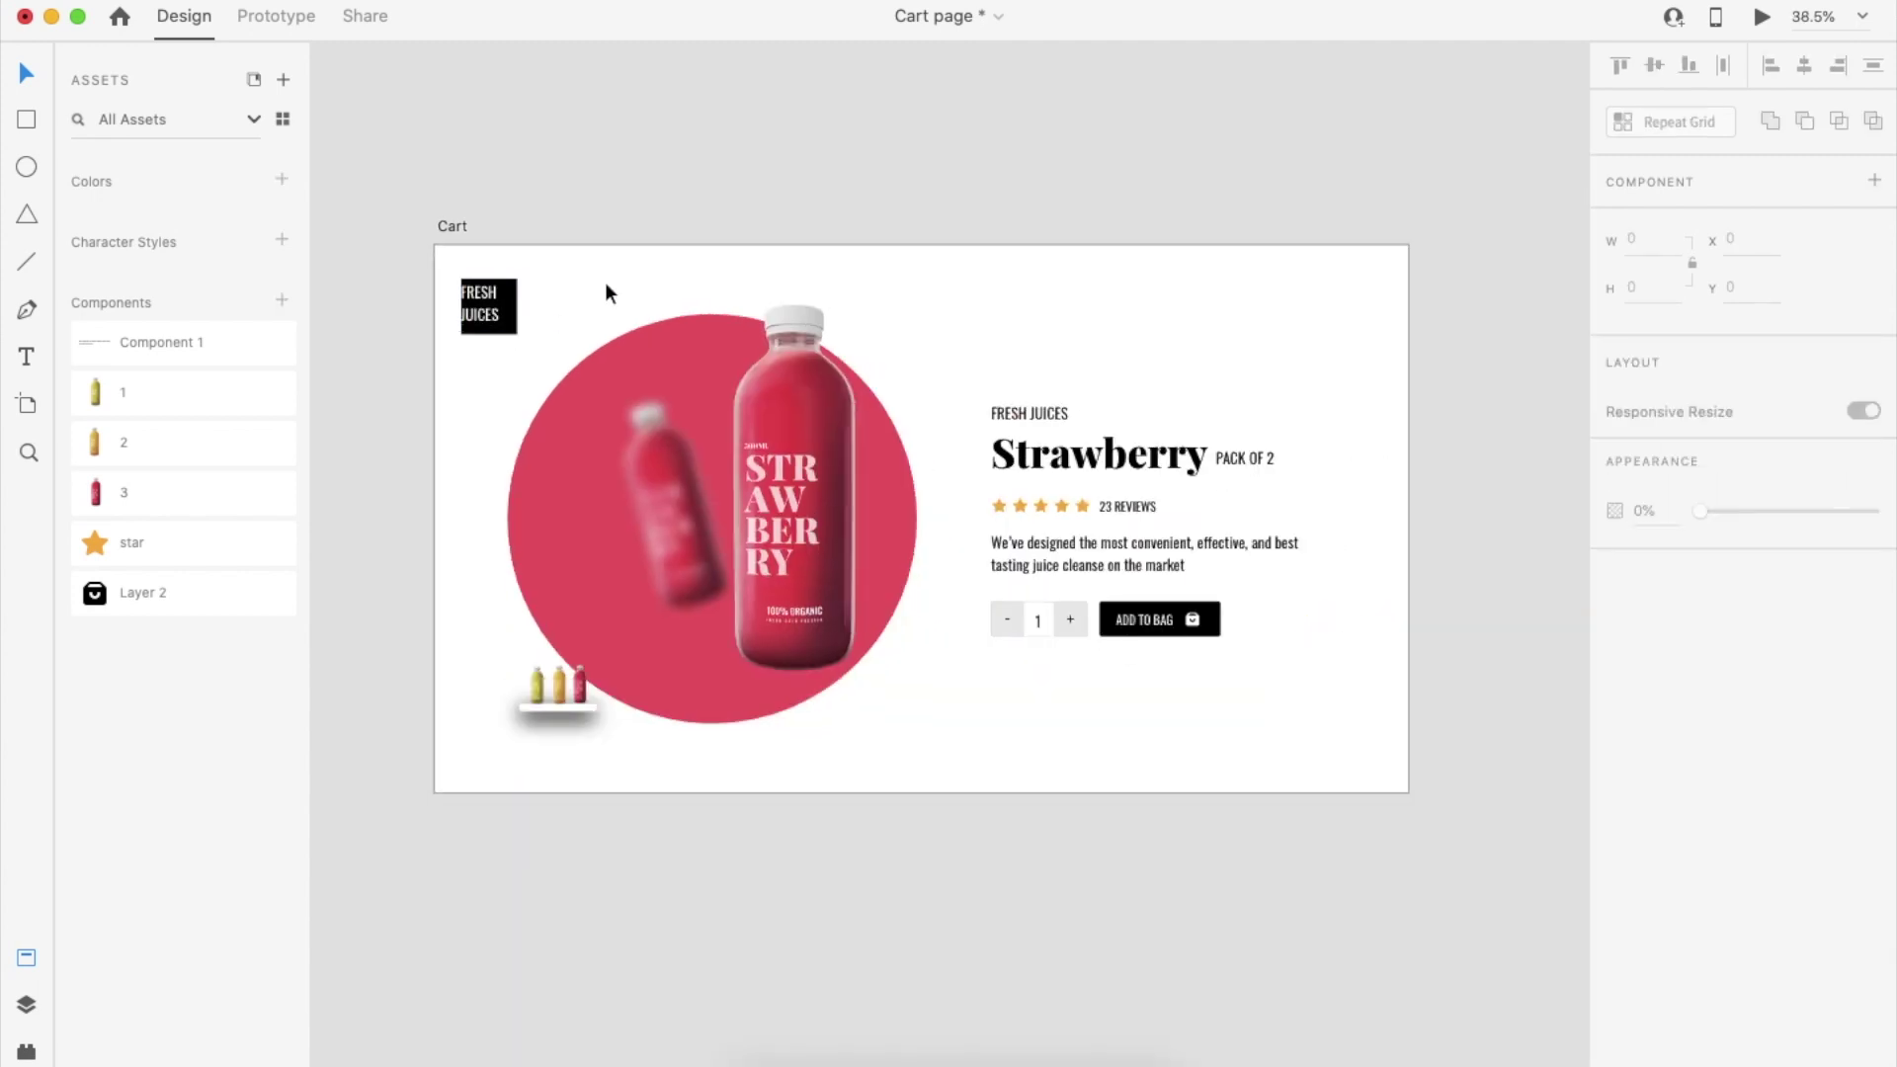
# Scale the FRESH JUICES logo group down to about 91 by 91
pyautogui.scroll(5, 506, 308)
pyautogui.click(513, 312)
pyautogui.moveTo(535, 369); pyautogui.dragTo(514, 349)
pyautogui.scroll(-5, 545, 344)
pyautogui.click(664, 294)
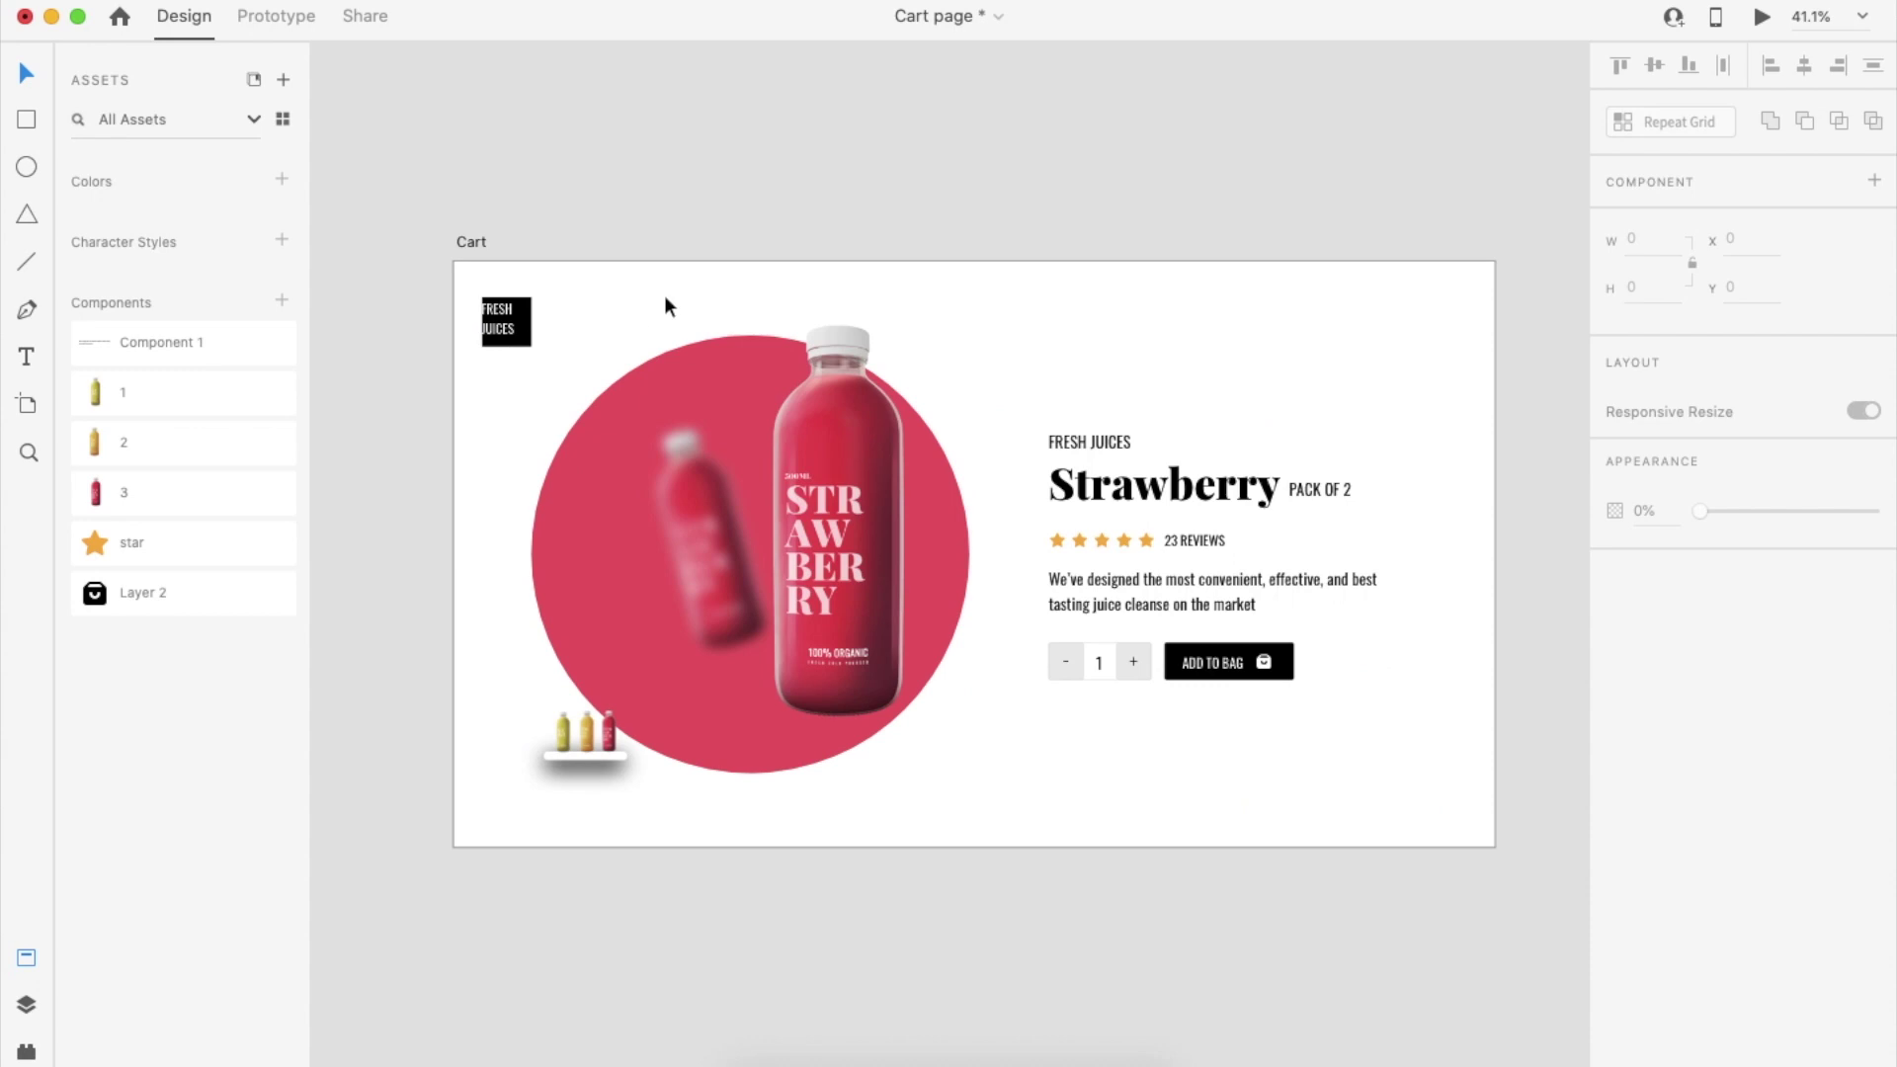
# Centre the FRESH JUICES text inside the black logo square
pyautogui.scroll(5, 527, 341)
pyautogui.scroll(3, 529, 348)
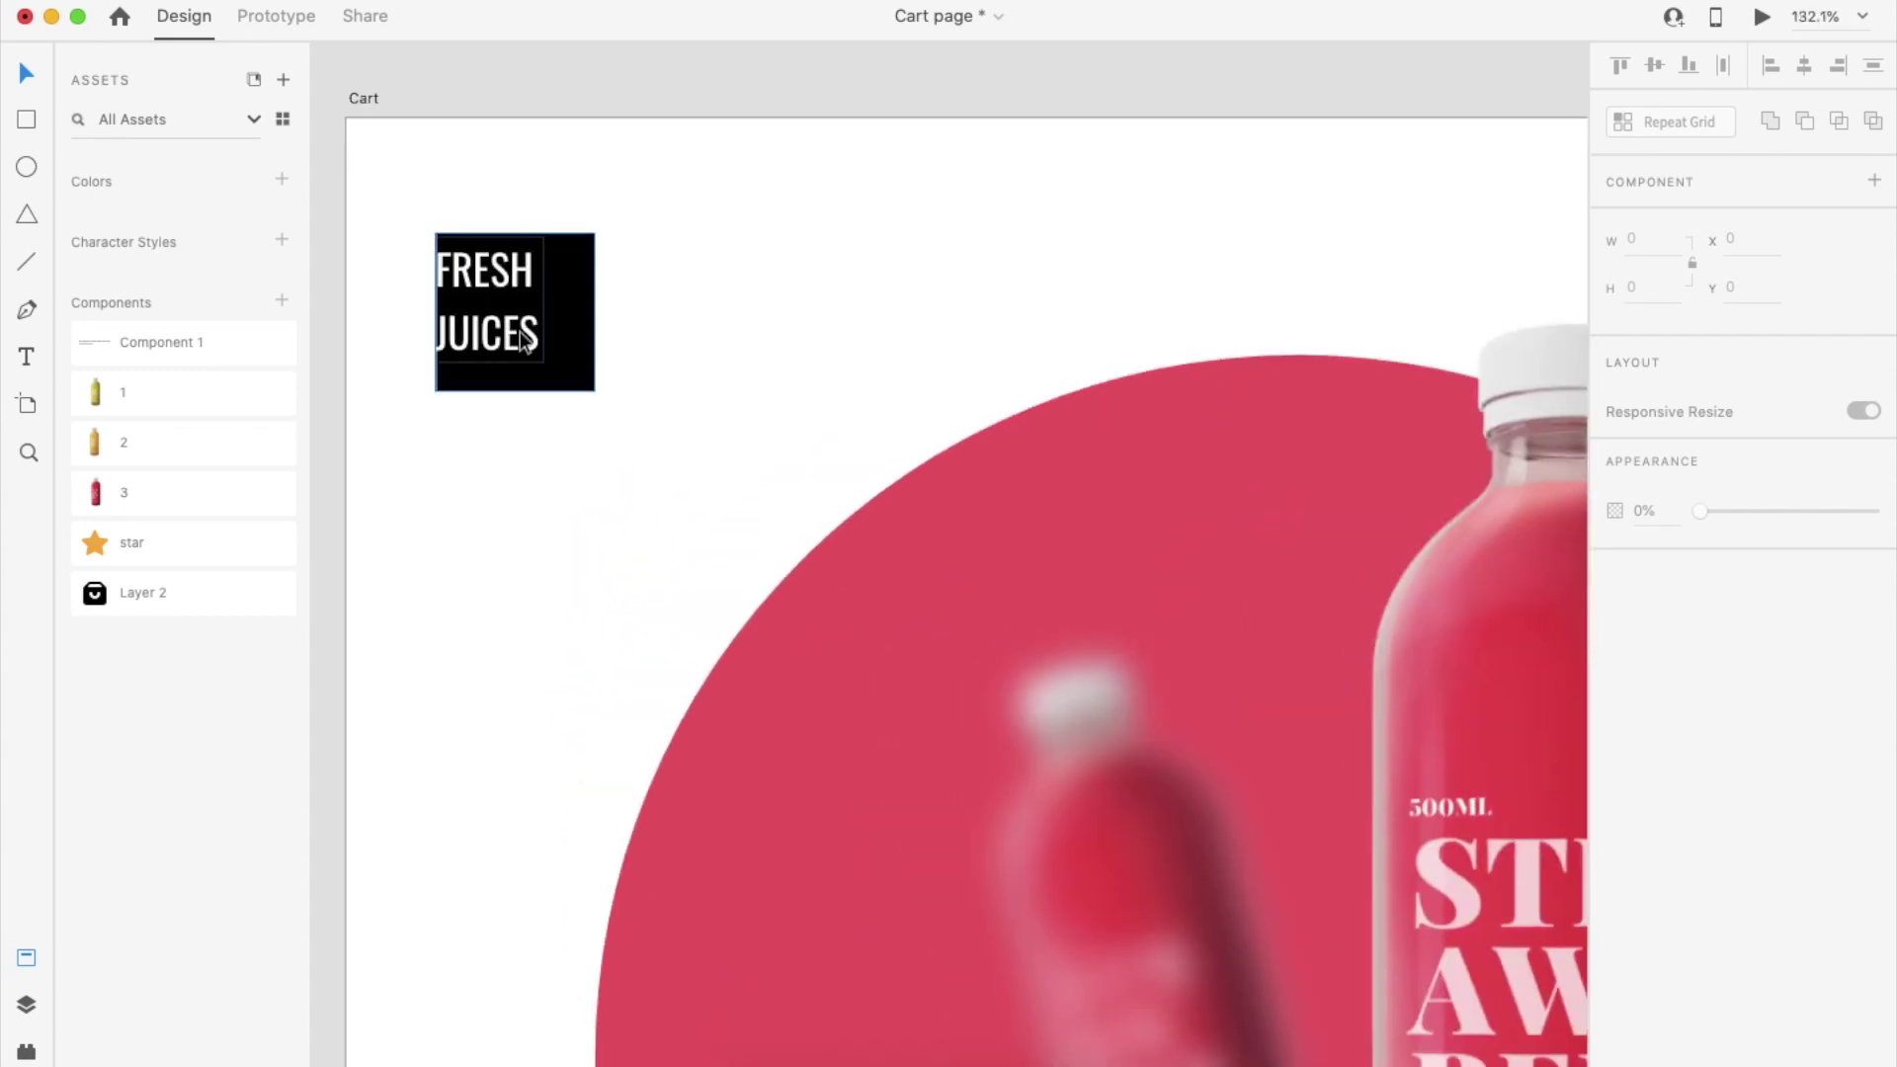
pyautogui.doubleClick(533, 355)
pyautogui.moveTo(559, 363); pyautogui.dragTo(561, 300)
pyautogui.press('Escape')
# Position the FRESH JUICES logo group at X 40, Y 40 on the artboard
pyautogui.click(833, 279)
pyautogui.press('alt')
pyautogui.press('Left')
pyautogui.press('Left')
pyautogui.press('Left')
pyautogui.press('Left')
pyautogui.press('Right')
pyautogui.press('Right')
pyautogui.hotkey('shift', 'Left')
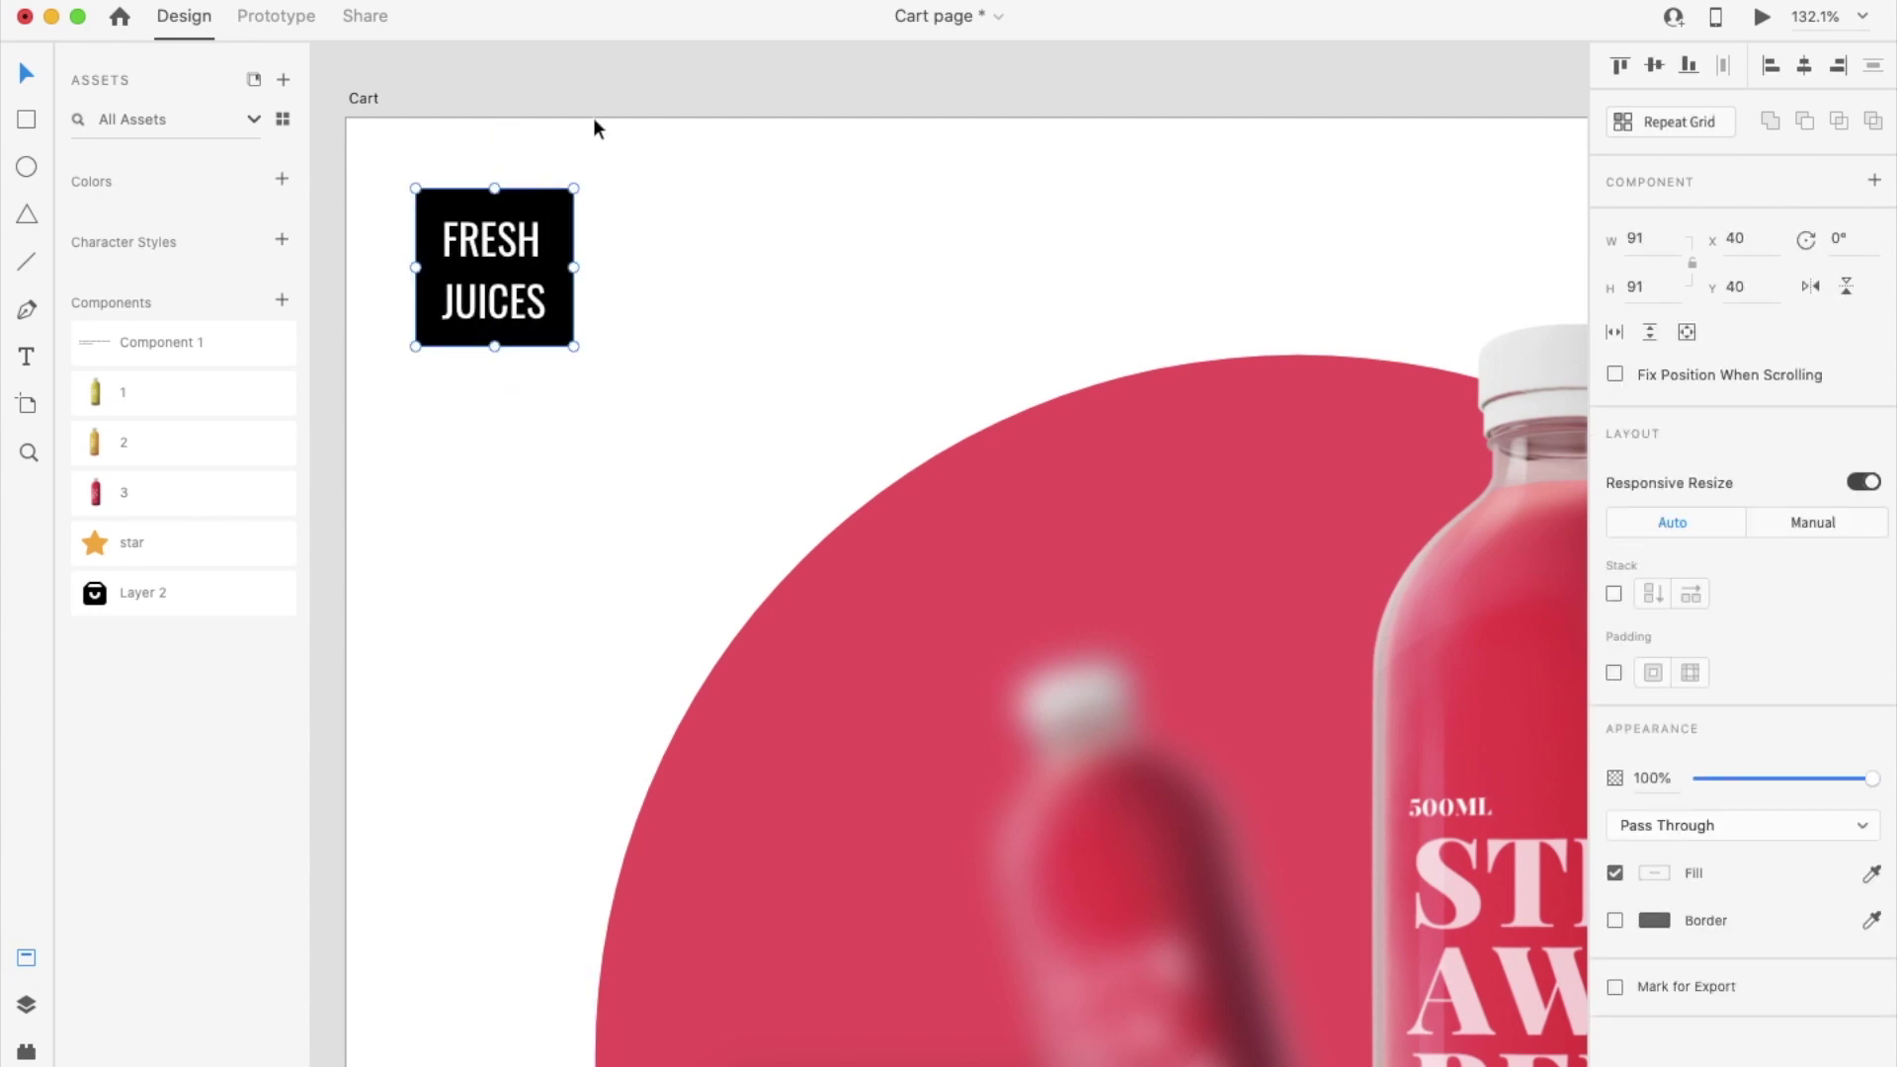
# Place a copy of the Layer 2 bag icon in the artboard's upper-right corner and draw a 64 by 64 circle over it
pyautogui.scroll(-5, 595, 120)
pyautogui.scroll(-3, 710, 189)
pyautogui.scroll(2, 1224, 262)
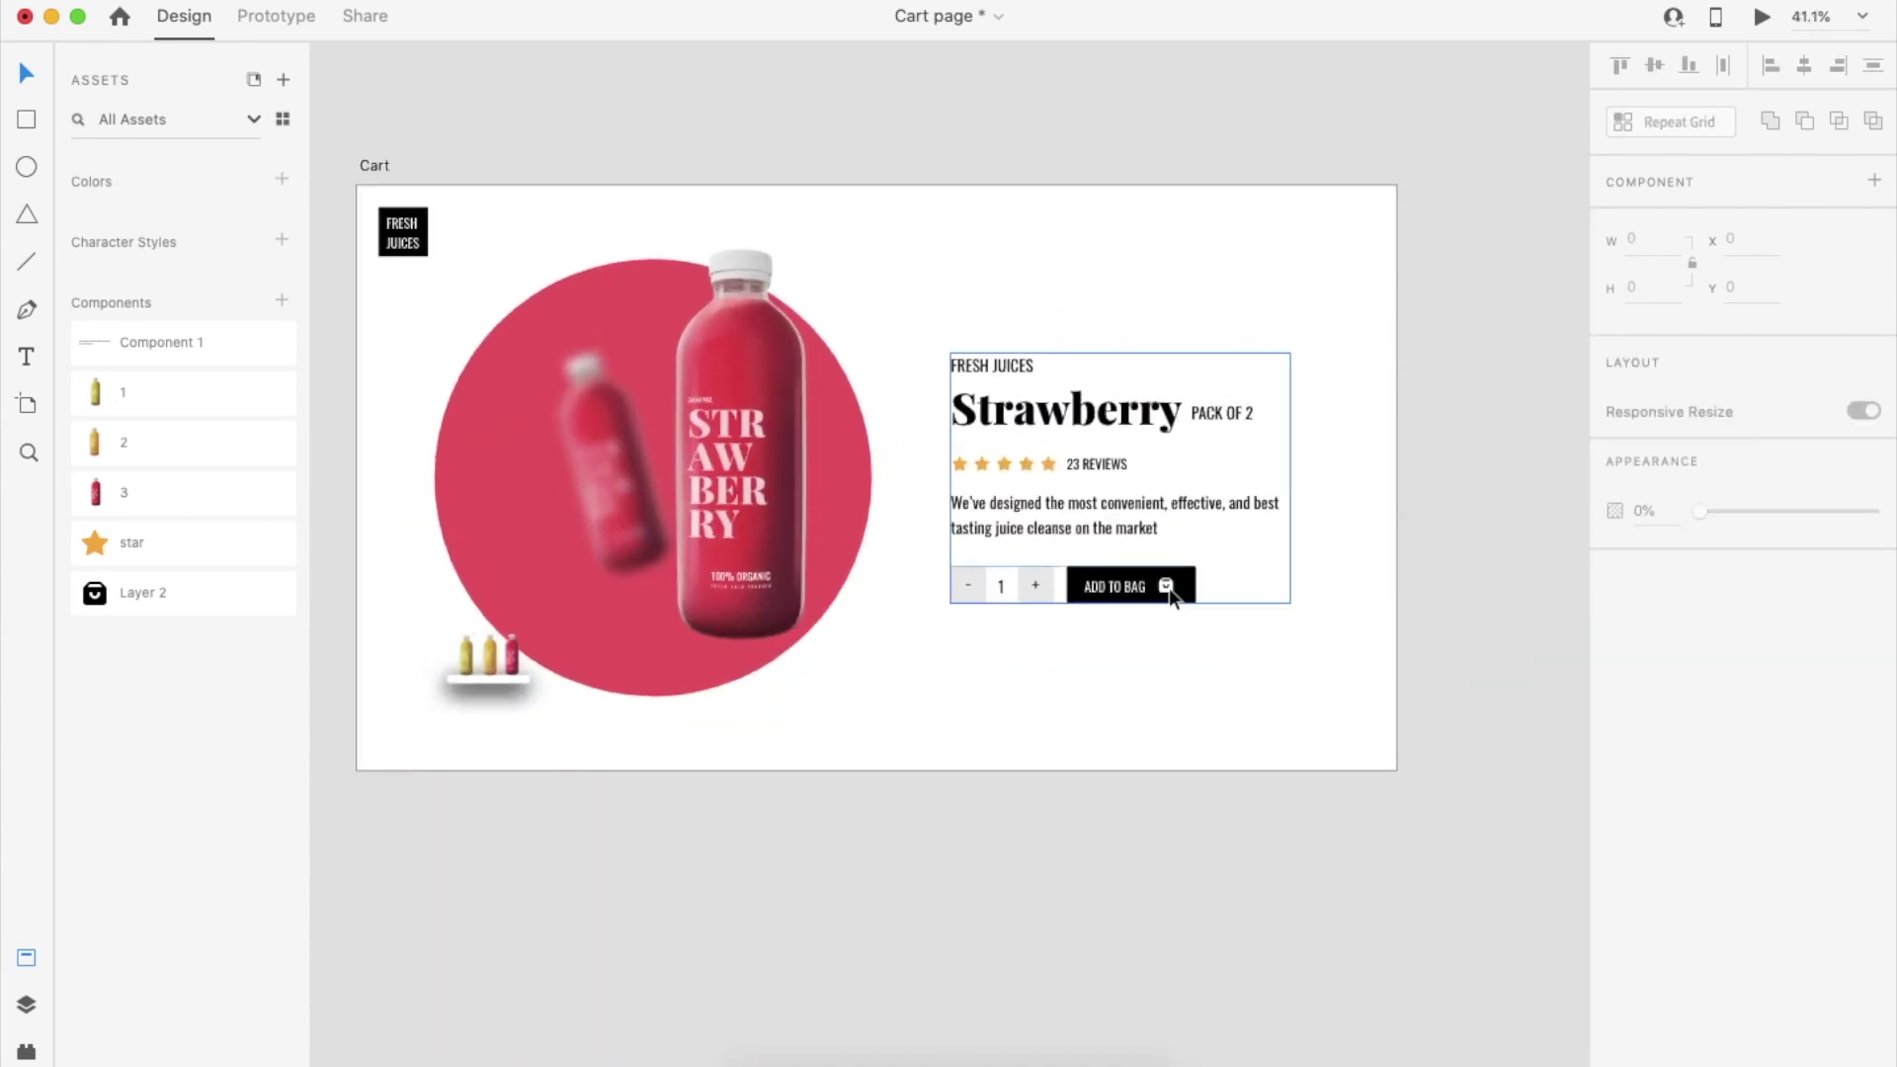
pyautogui.doubleClick(1167, 589)
pyautogui.moveTo(149, 595)
pyautogui.mouseDown()
pyautogui.moveTo(1041, 255)
pyautogui.moveTo(1330, 227)
pyautogui.moveTo(1367, 263)
pyautogui.mouseUp()
pyautogui.scroll(3, 1330, 229)
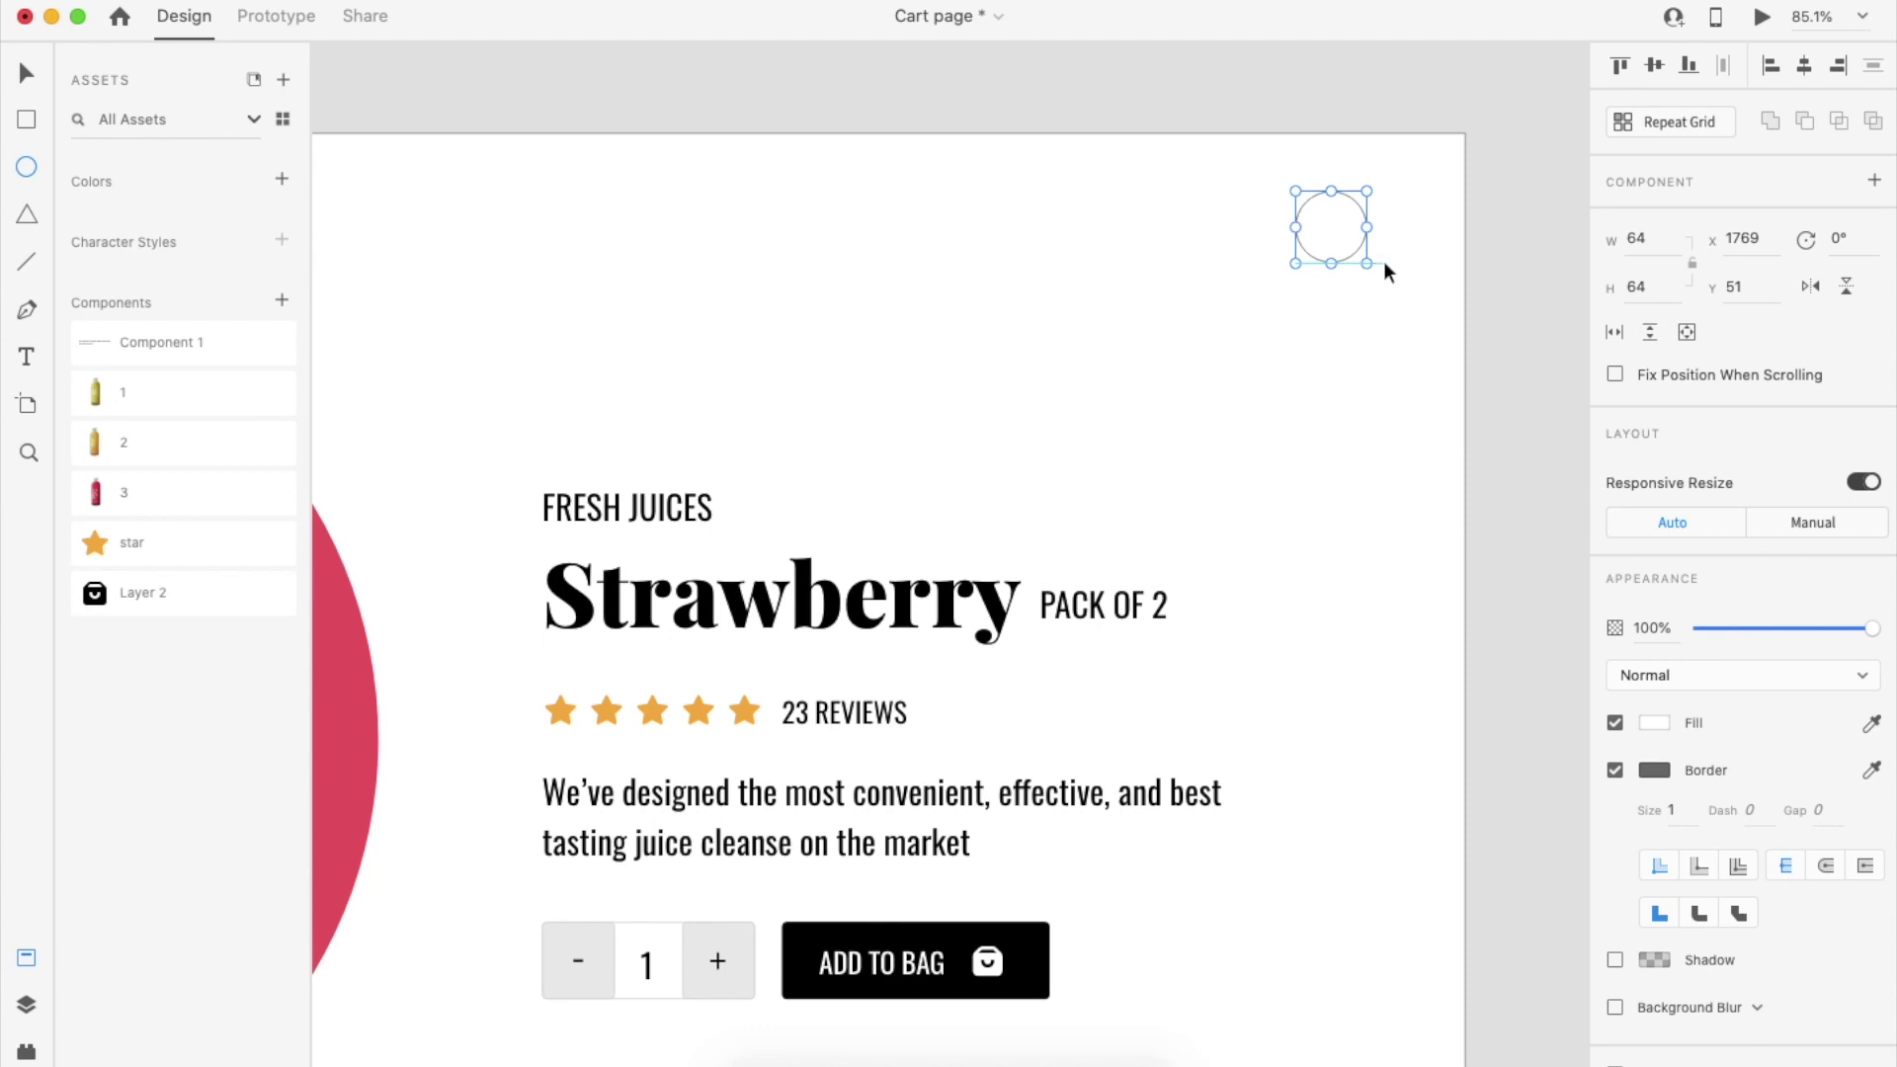
# Remove the circle's border, turn on its shadow and centre it behind the bag icon at about 74 by 74
pyautogui.click(1616, 771)
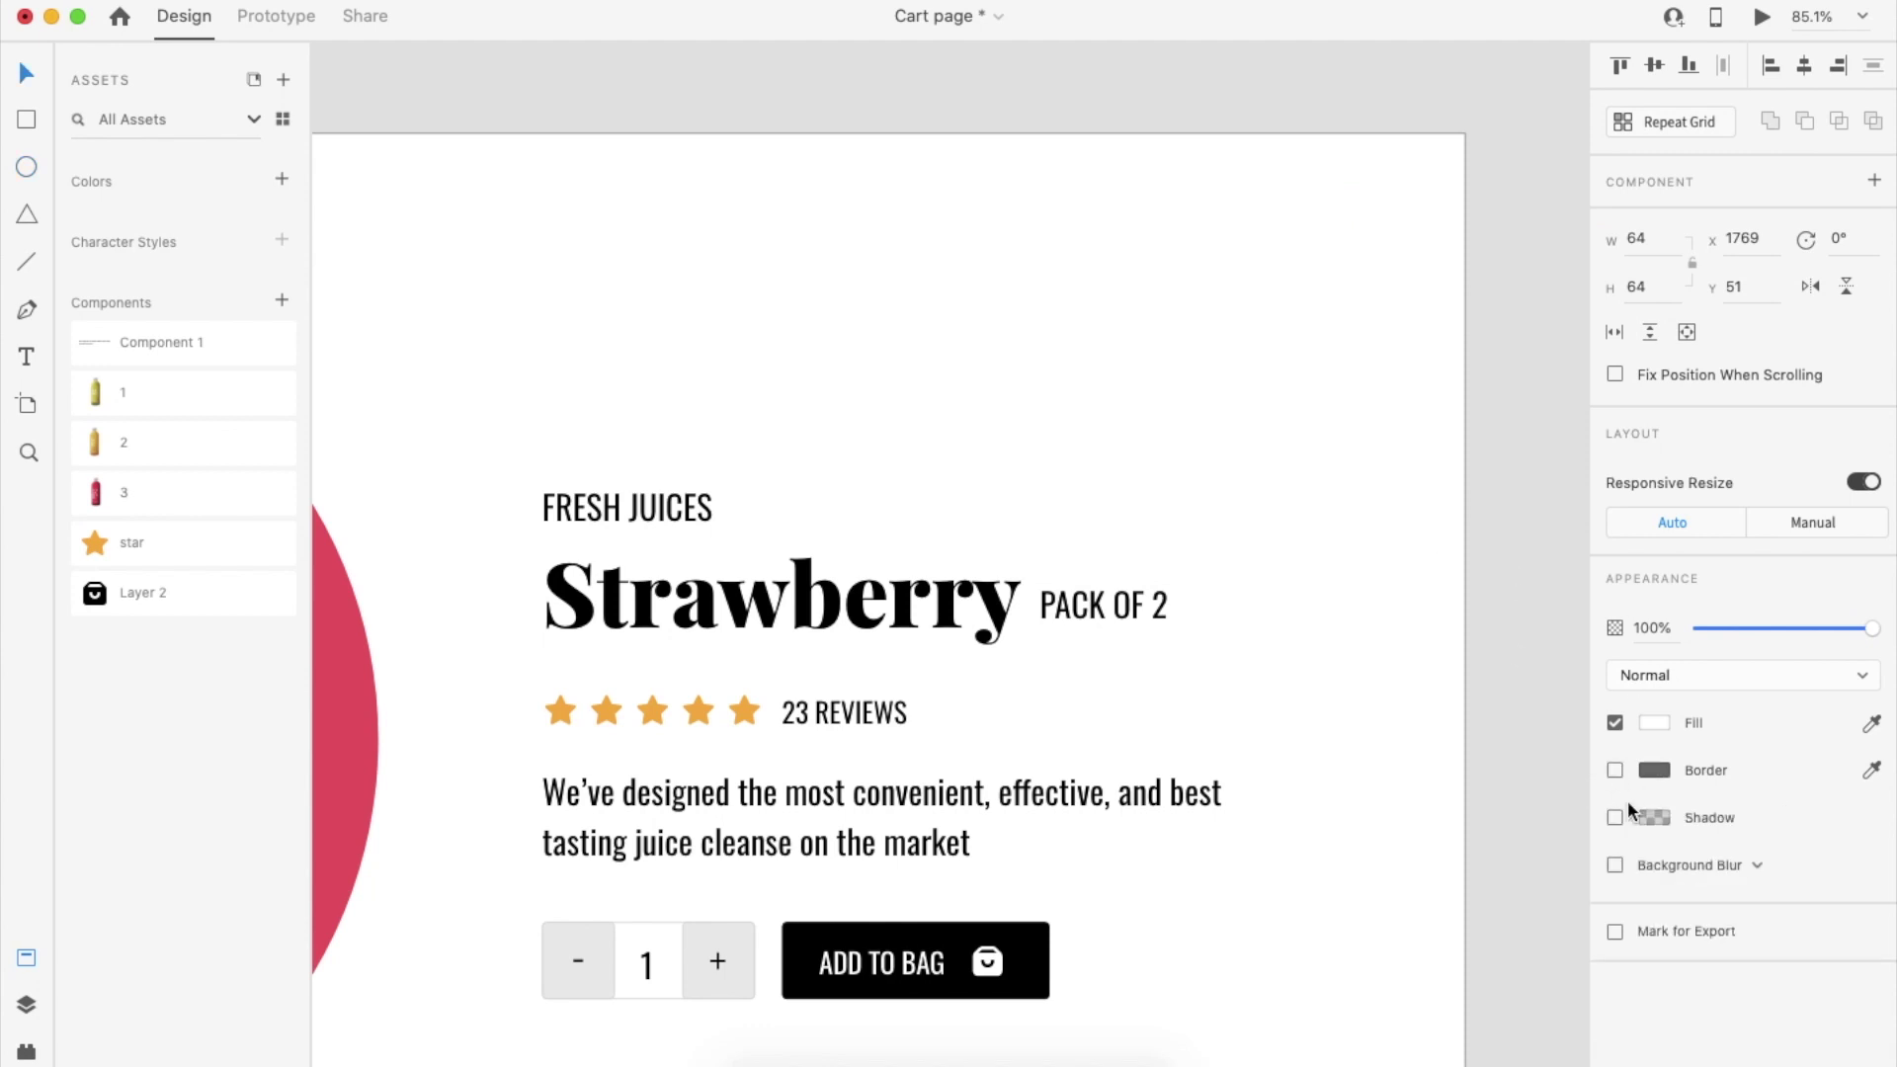
pyautogui.click(1616, 818)
pyautogui.press('super+bracketleft')
pyautogui.moveTo(1338, 212); pyautogui.dragTo(1332, 232)
pyautogui.press('shift+super+g')
# Group the bag icon with its circle and set the circle shadow's Y offset to 6
pyautogui.keyDown('shift'); pyautogui.click(1356, 235); pyautogui.keyUp('shift')
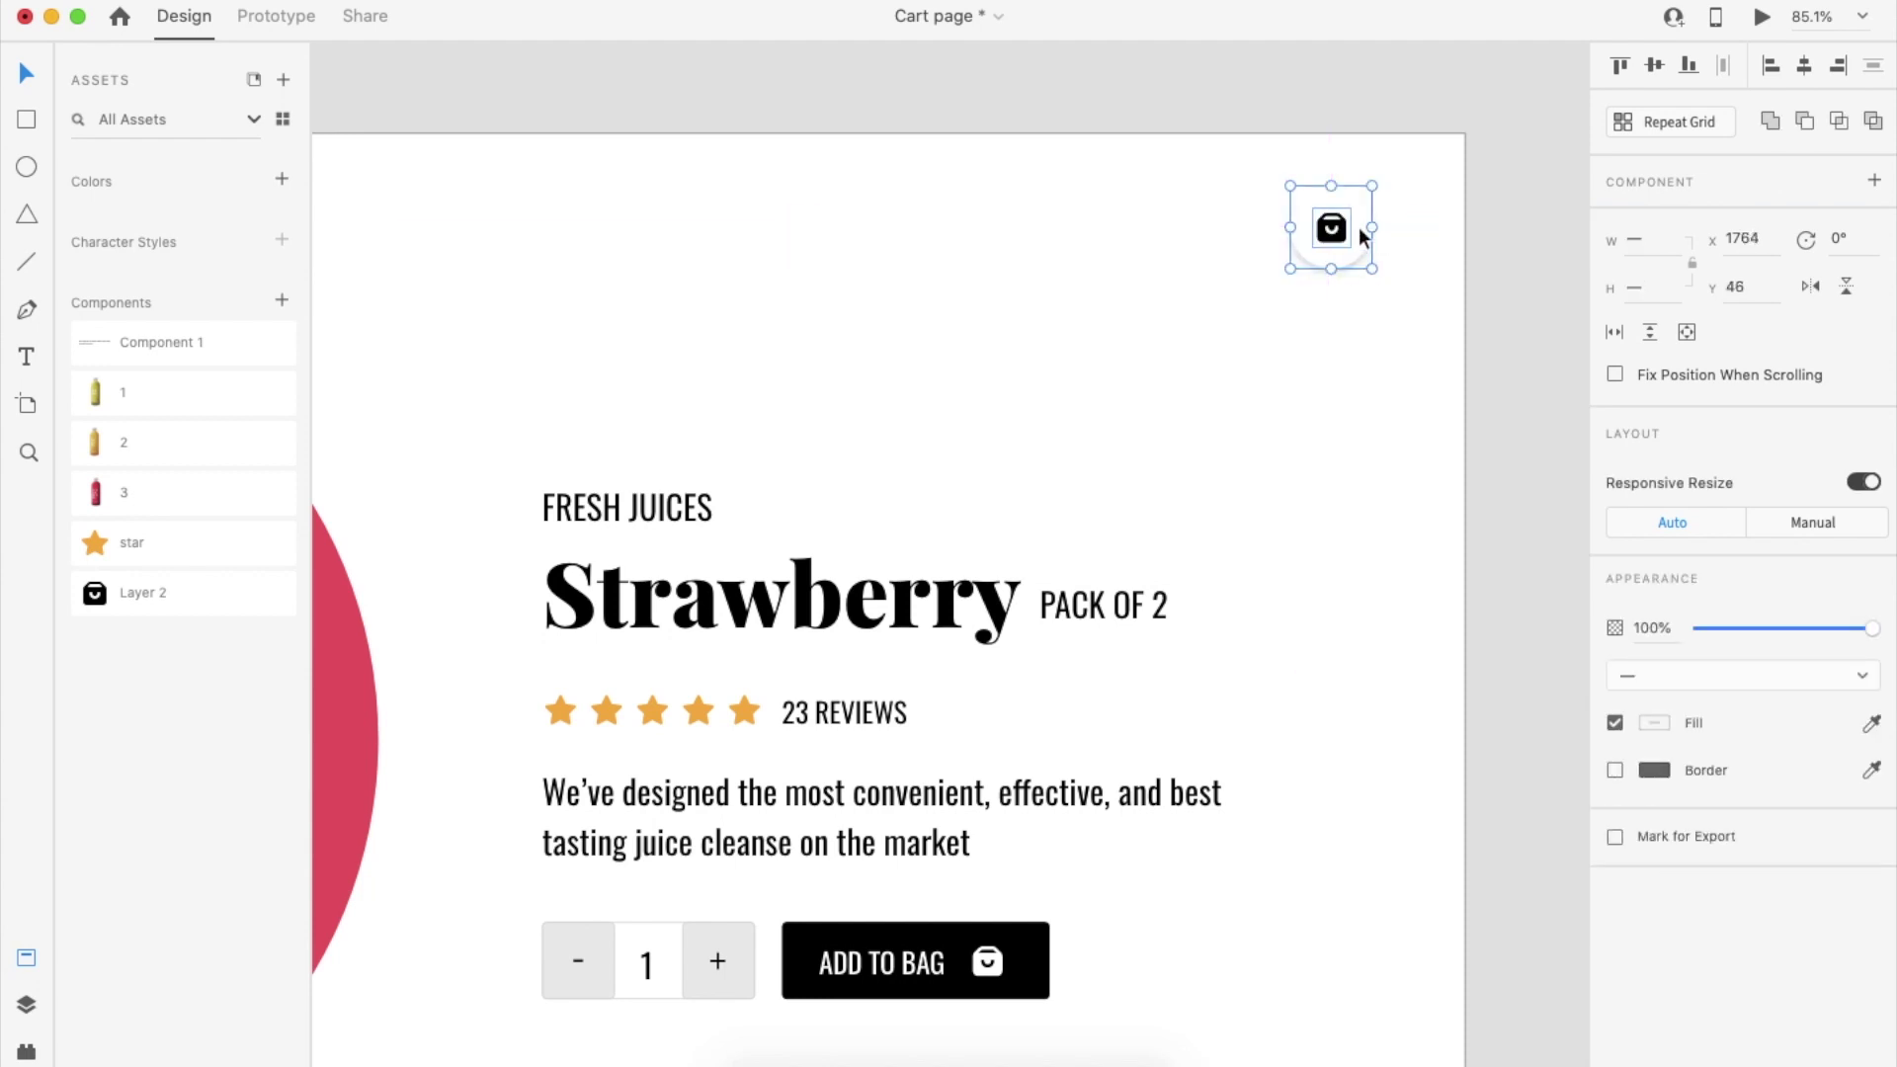
pyautogui.scroll(-5, 1360, 228)
pyautogui.scroll(3, 1354, 237)
pyautogui.click(1725, 830)
pyautogui.press('Up')
pyautogui.click(1314, 559)
# Draw a 19 by 19 circle over the bag icon's upper-right corner and fill it bright yellow
pyautogui.scroll(-5, 1315, 559)
pyautogui.scroll(2, 1204, 482)
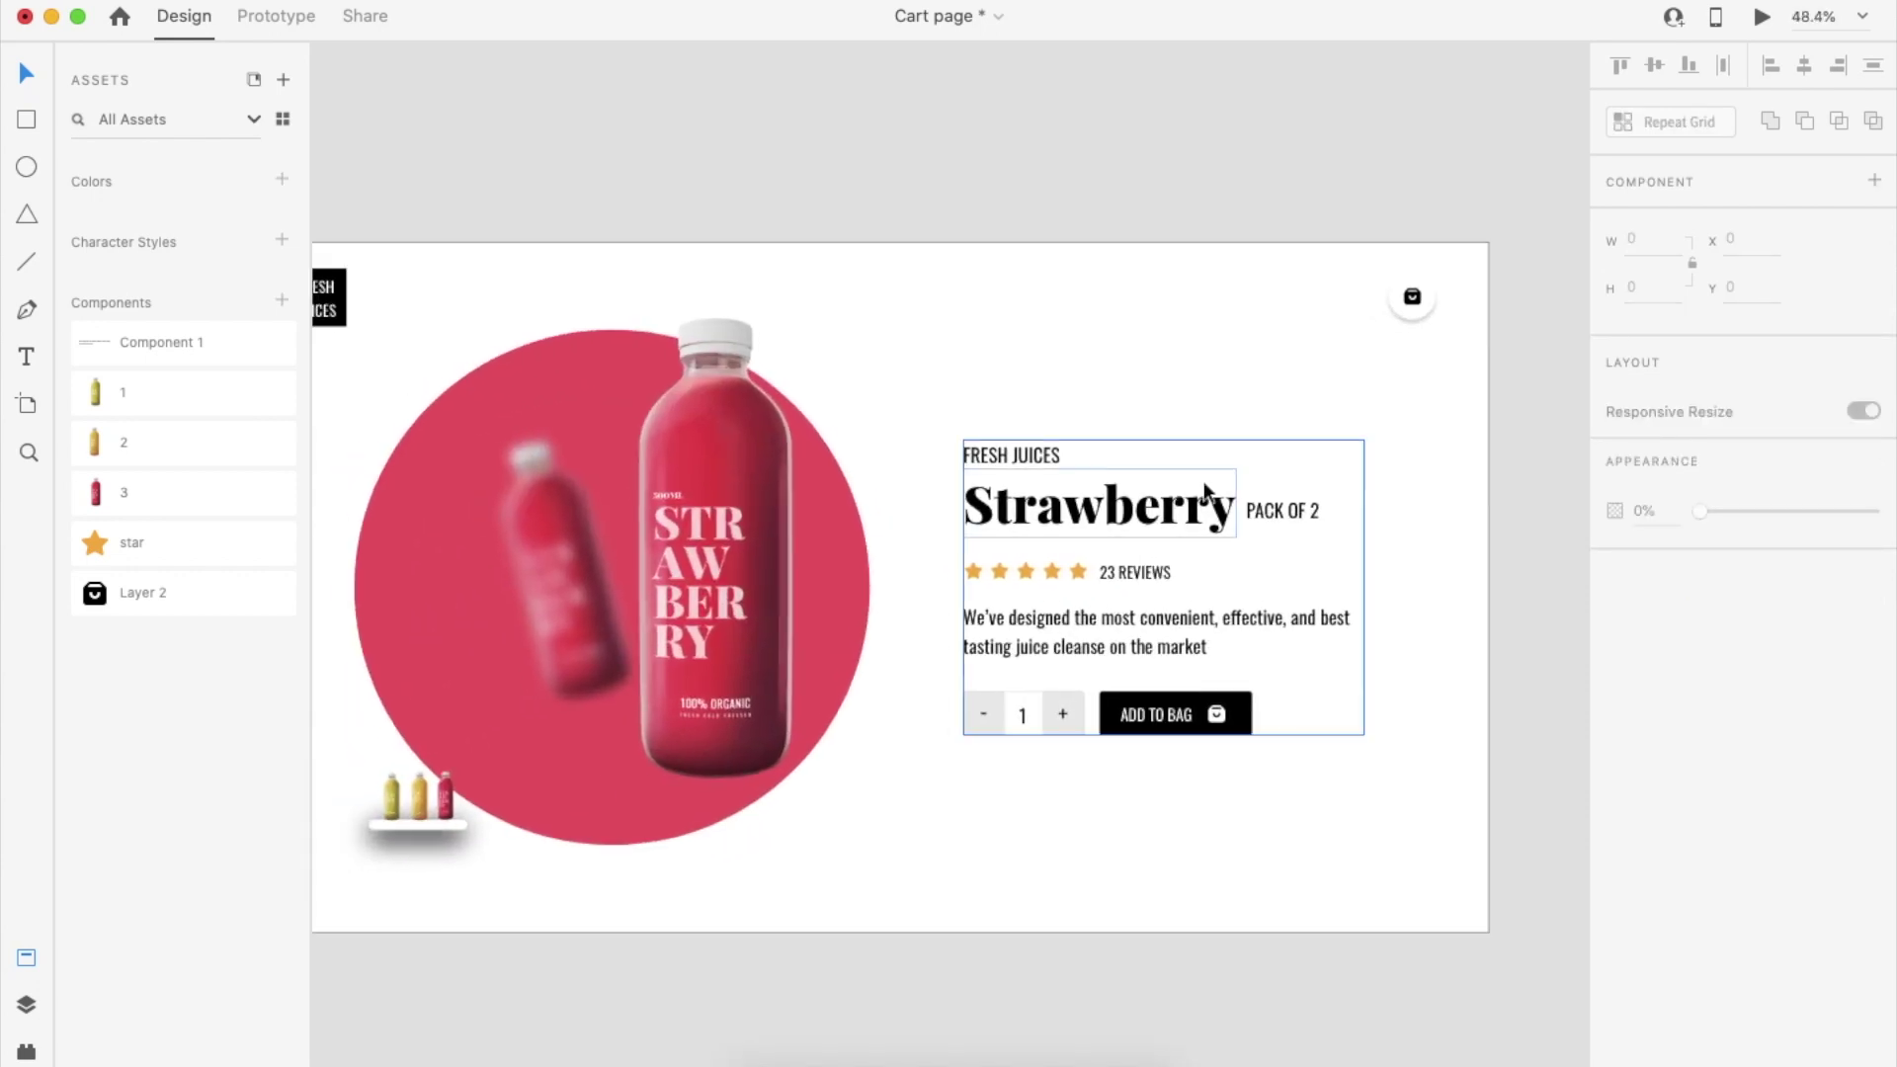
pyautogui.scroll(5, 1038, 316)
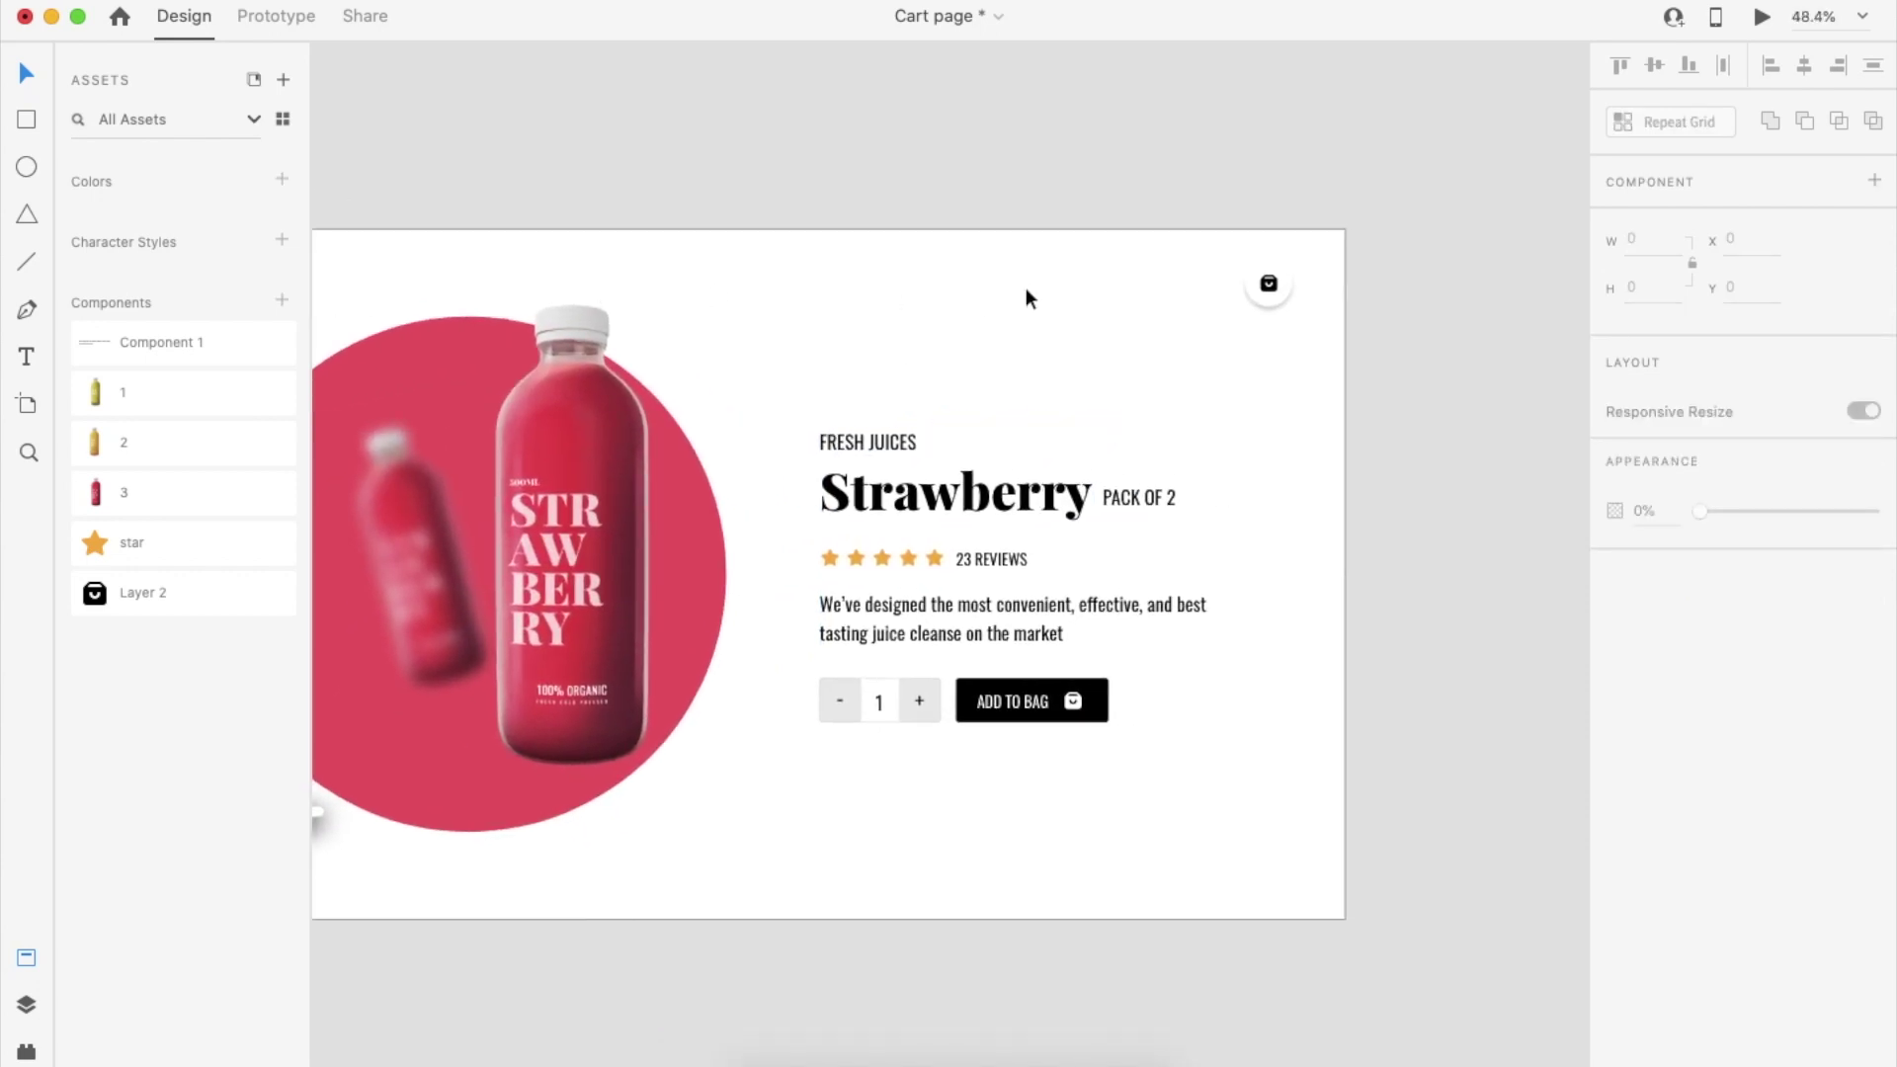
pyautogui.click(1278, 311)
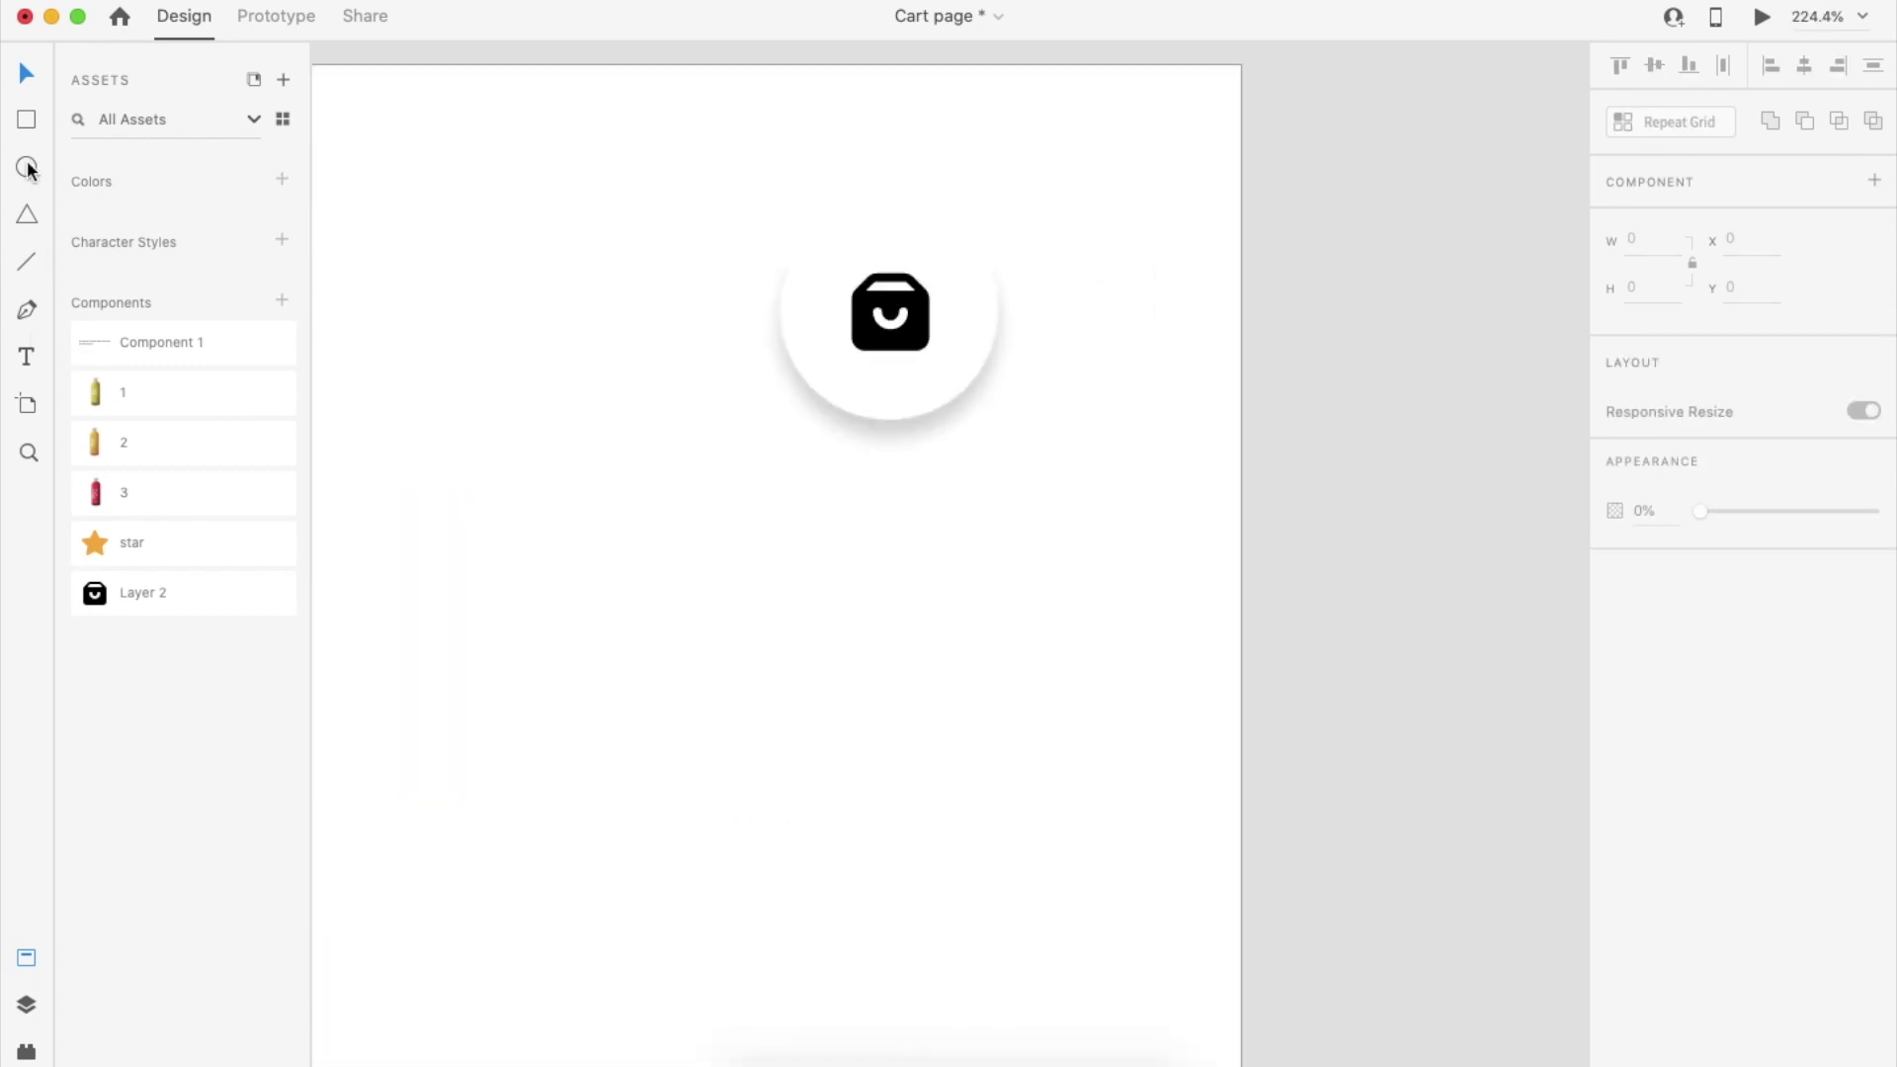
pyautogui.click(906, 265)
pyautogui.click(1654, 722)
pyautogui.moveTo(1568, 793); pyautogui.dragTo(1569, 761)
pyautogui.click(1537, 596)
pyautogui.click(937, 308)
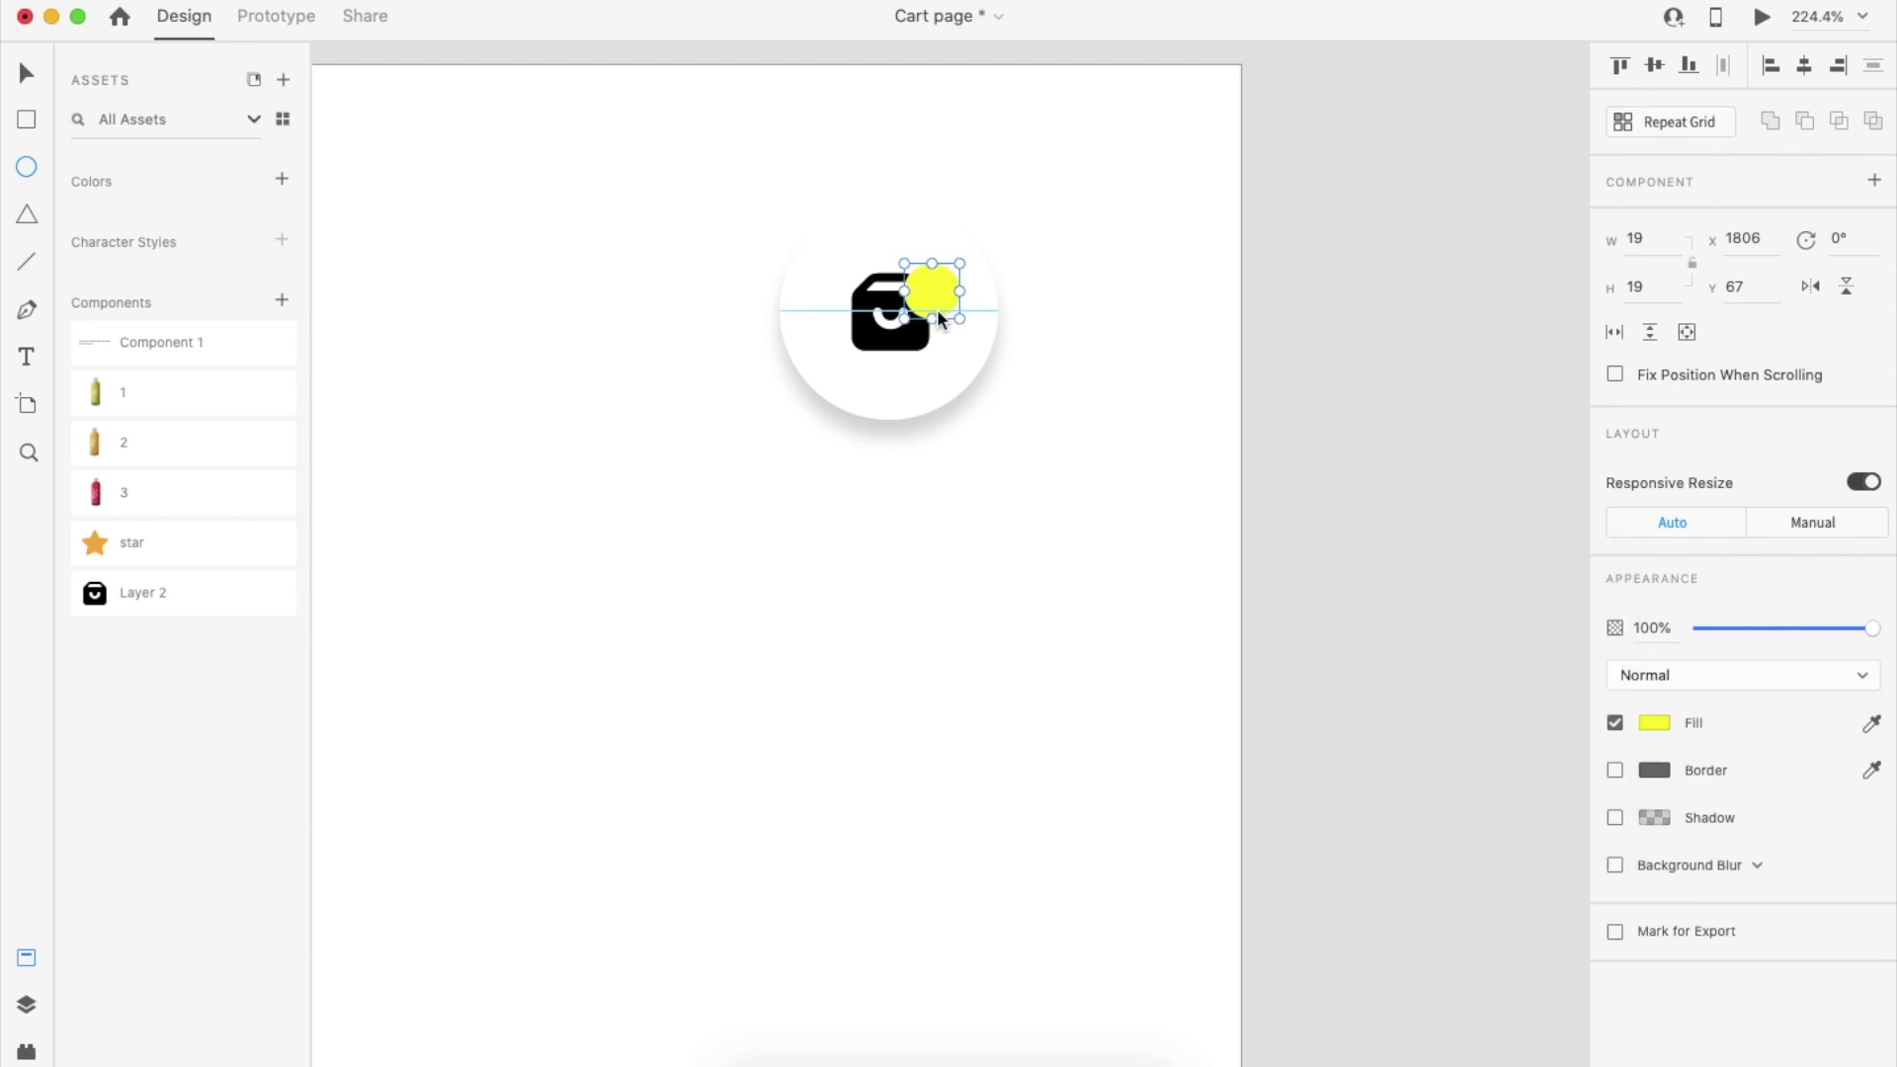
# Give the yellow badge dot a white border and shrink it about its centre to a small notification marker
pyautogui.click(1616, 769)
pyautogui.click(1644, 771)
pyautogui.moveTo(1369, 657); pyautogui.dragTo(1279, 593)
pyautogui.click(992, 340)
pyautogui.moveTo(959, 263); pyautogui.dragTo(953, 282)
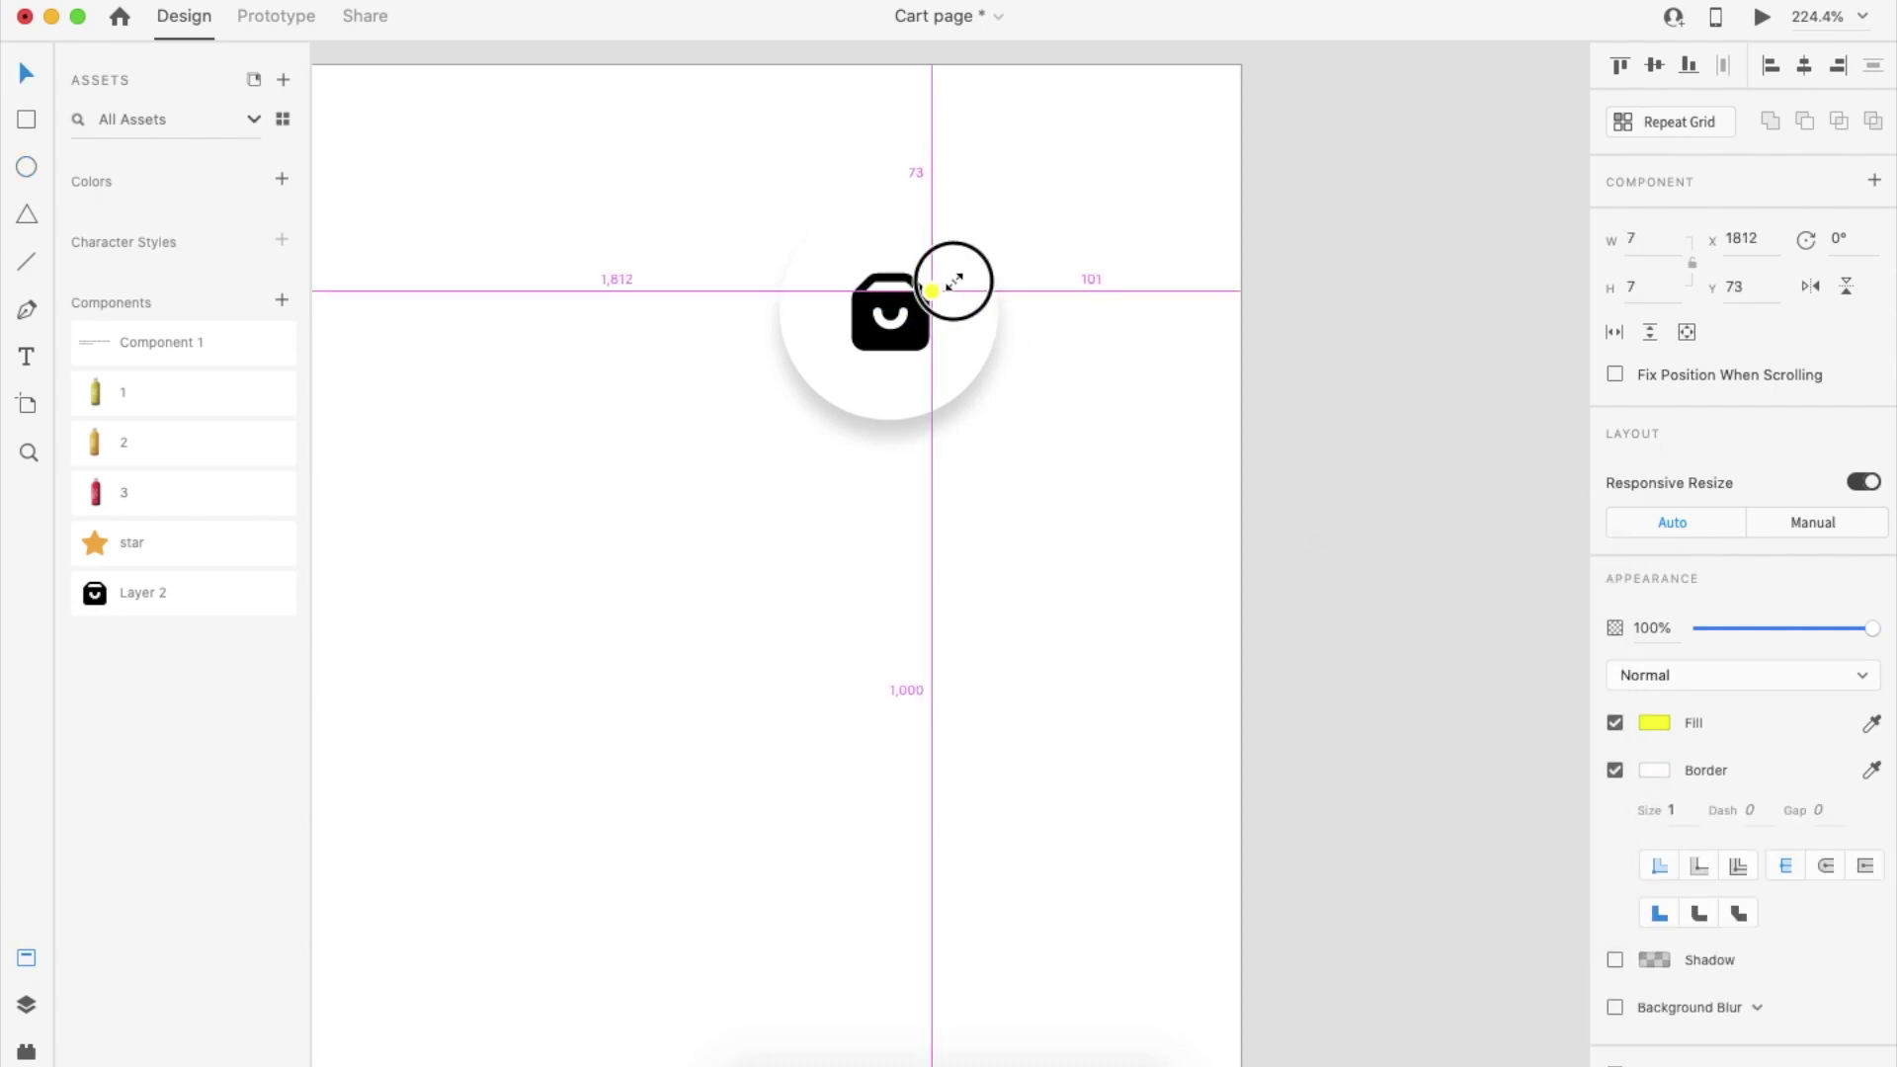
pyautogui.scroll(-5, 955, 277)
pyautogui.press('Escape')
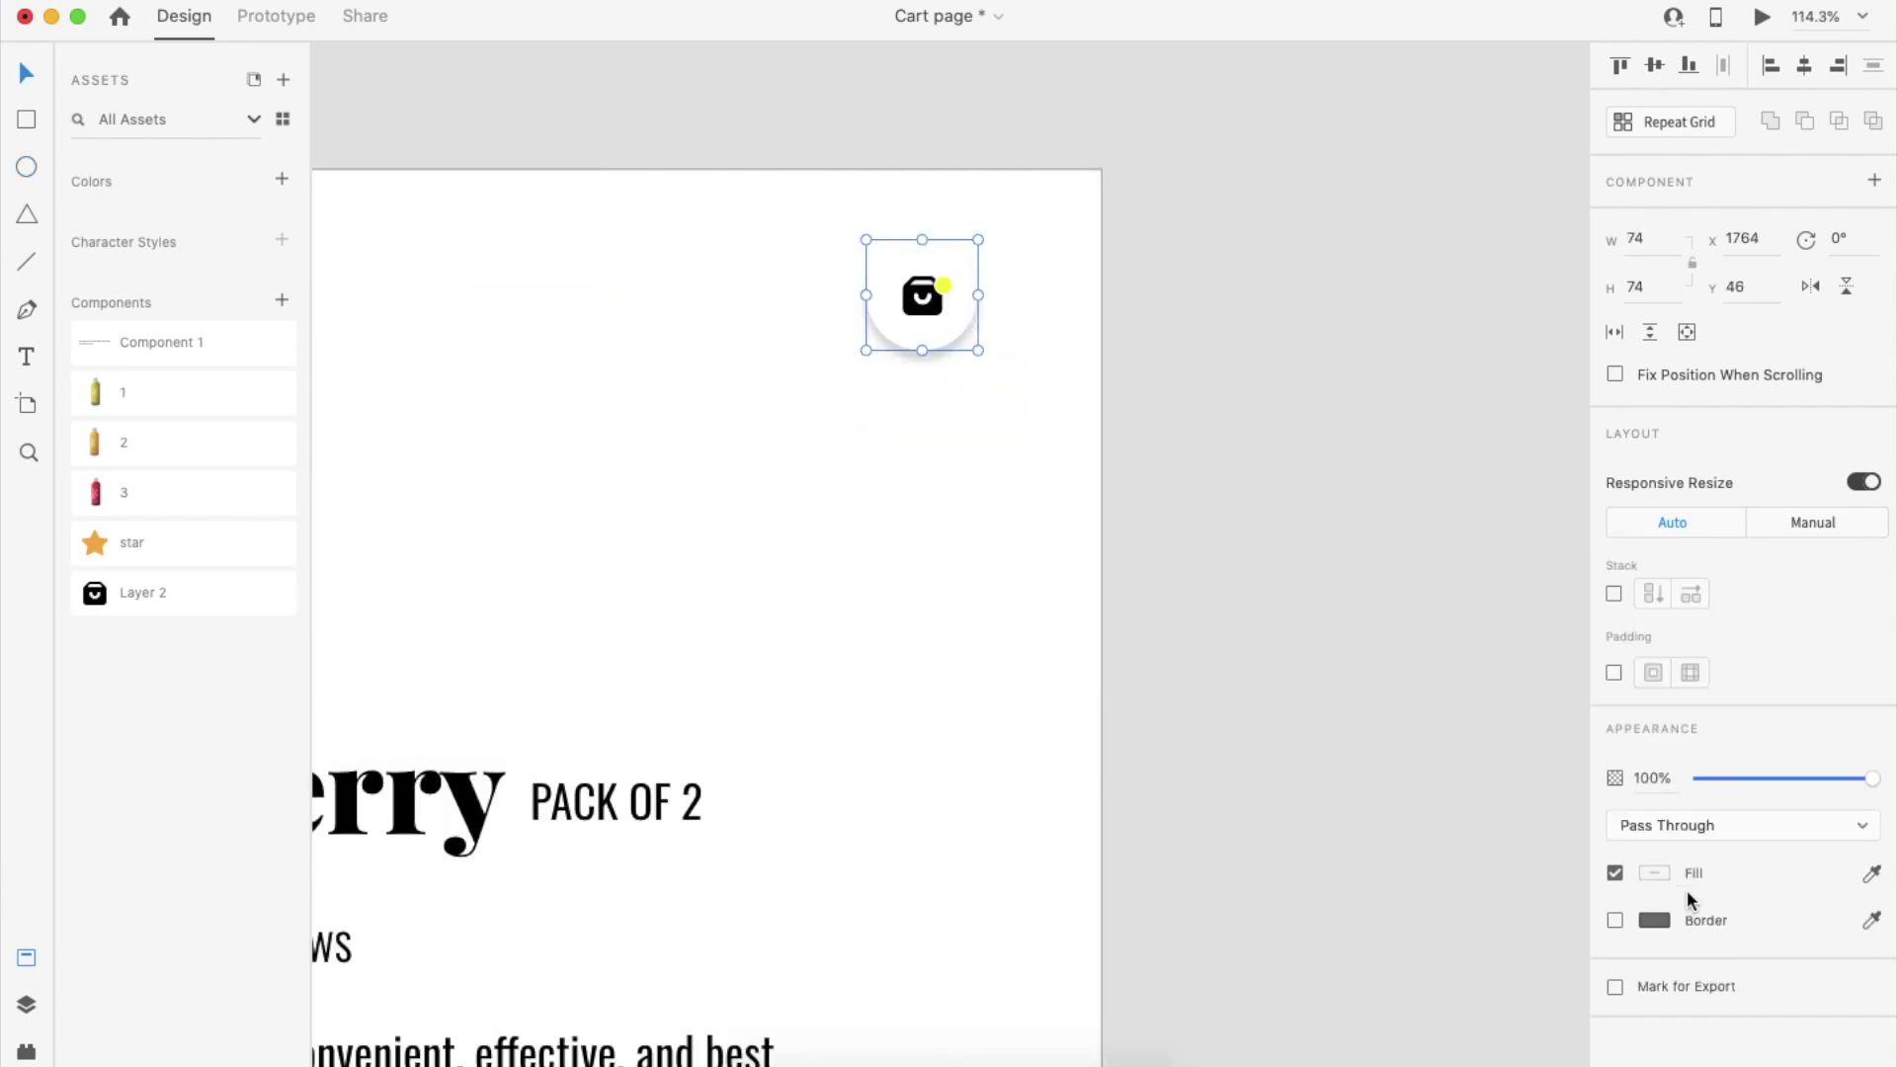
# Add a light grey border of size 1 to the white circle behind the bag icon
pyautogui.doubleClick(959, 332)
pyautogui.click(1615, 742)
pyautogui.click(1654, 742)
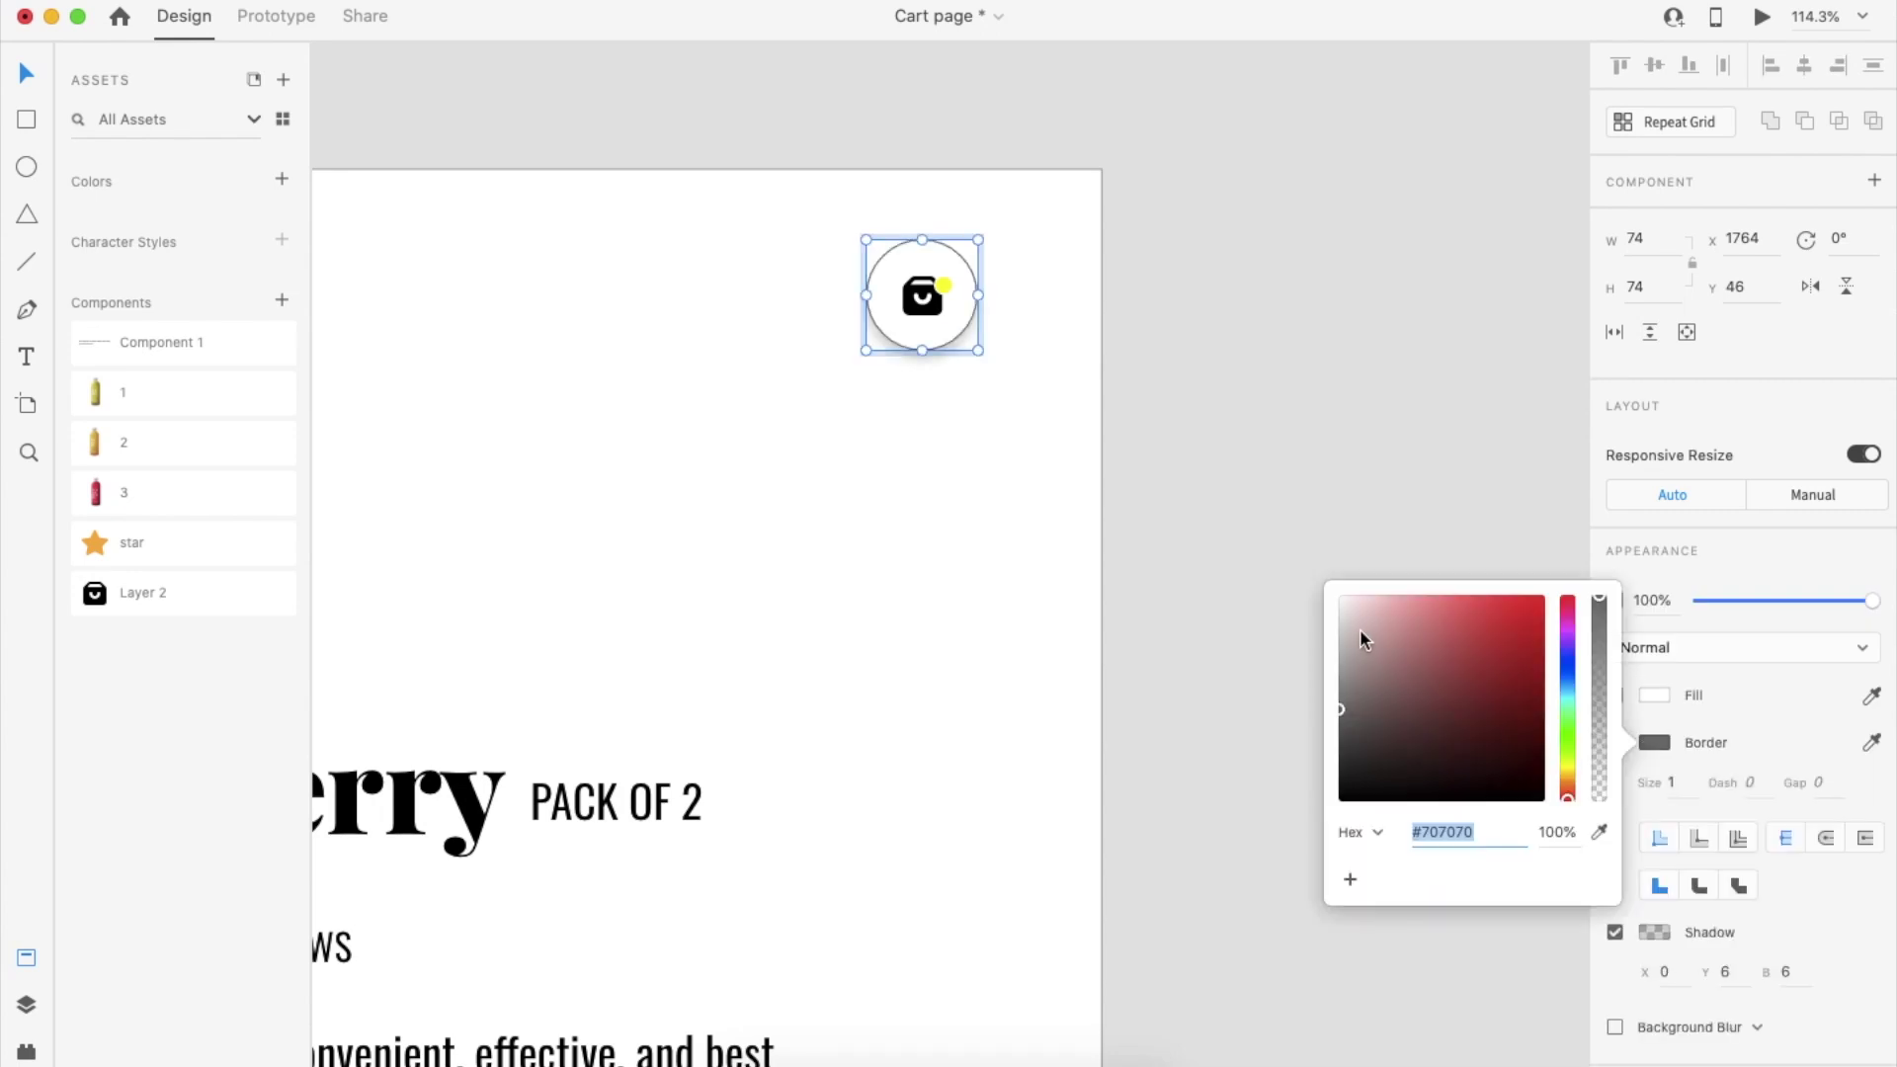
pyautogui.click(1249, 407)
pyautogui.scroll(-5, 1249, 409)
pyautogui.hscroll(-2, 1110, 446)
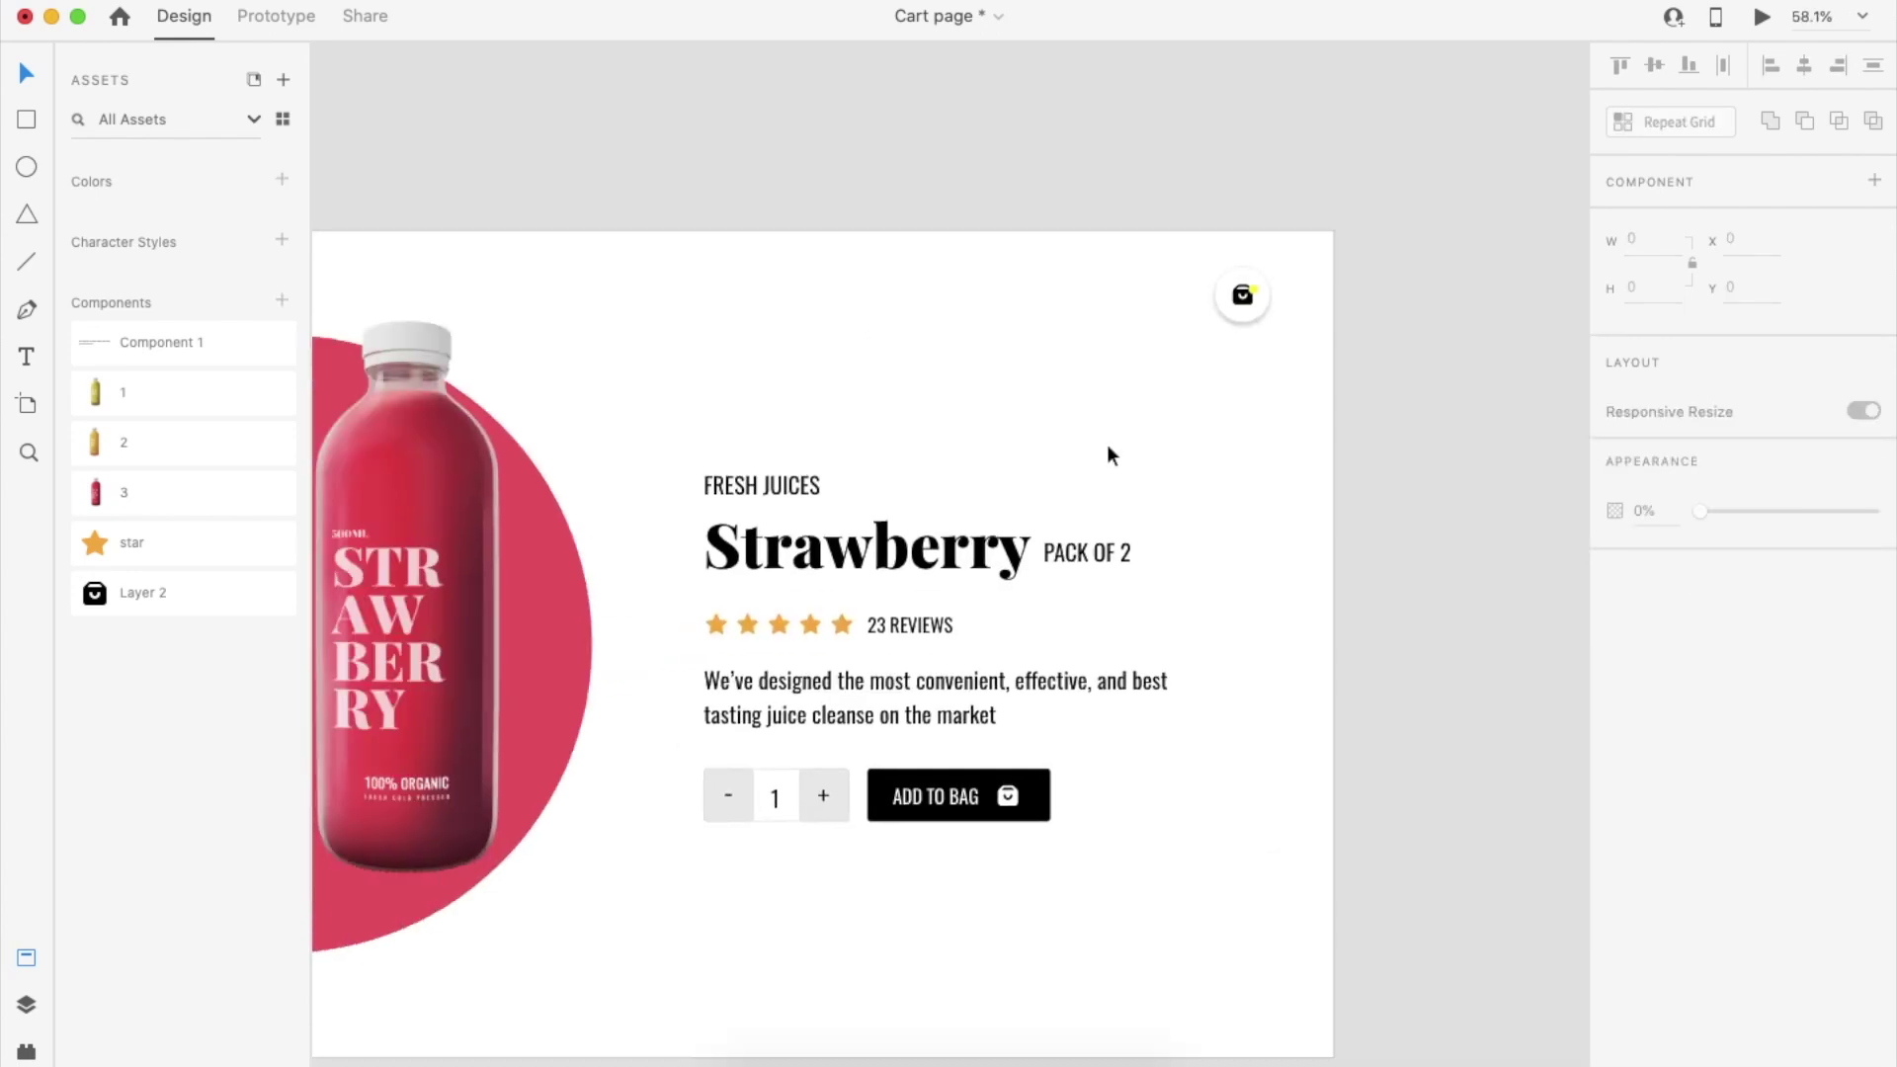
# Align the bag button with the FRESH JUICES logo along their vertical middles
pyautogui.scroll(-4, 1110, 451)
pyautogui.scroll(3, 1319, 336)
pyautogui.click(1225, 309)
pyautogui.press('super+0')
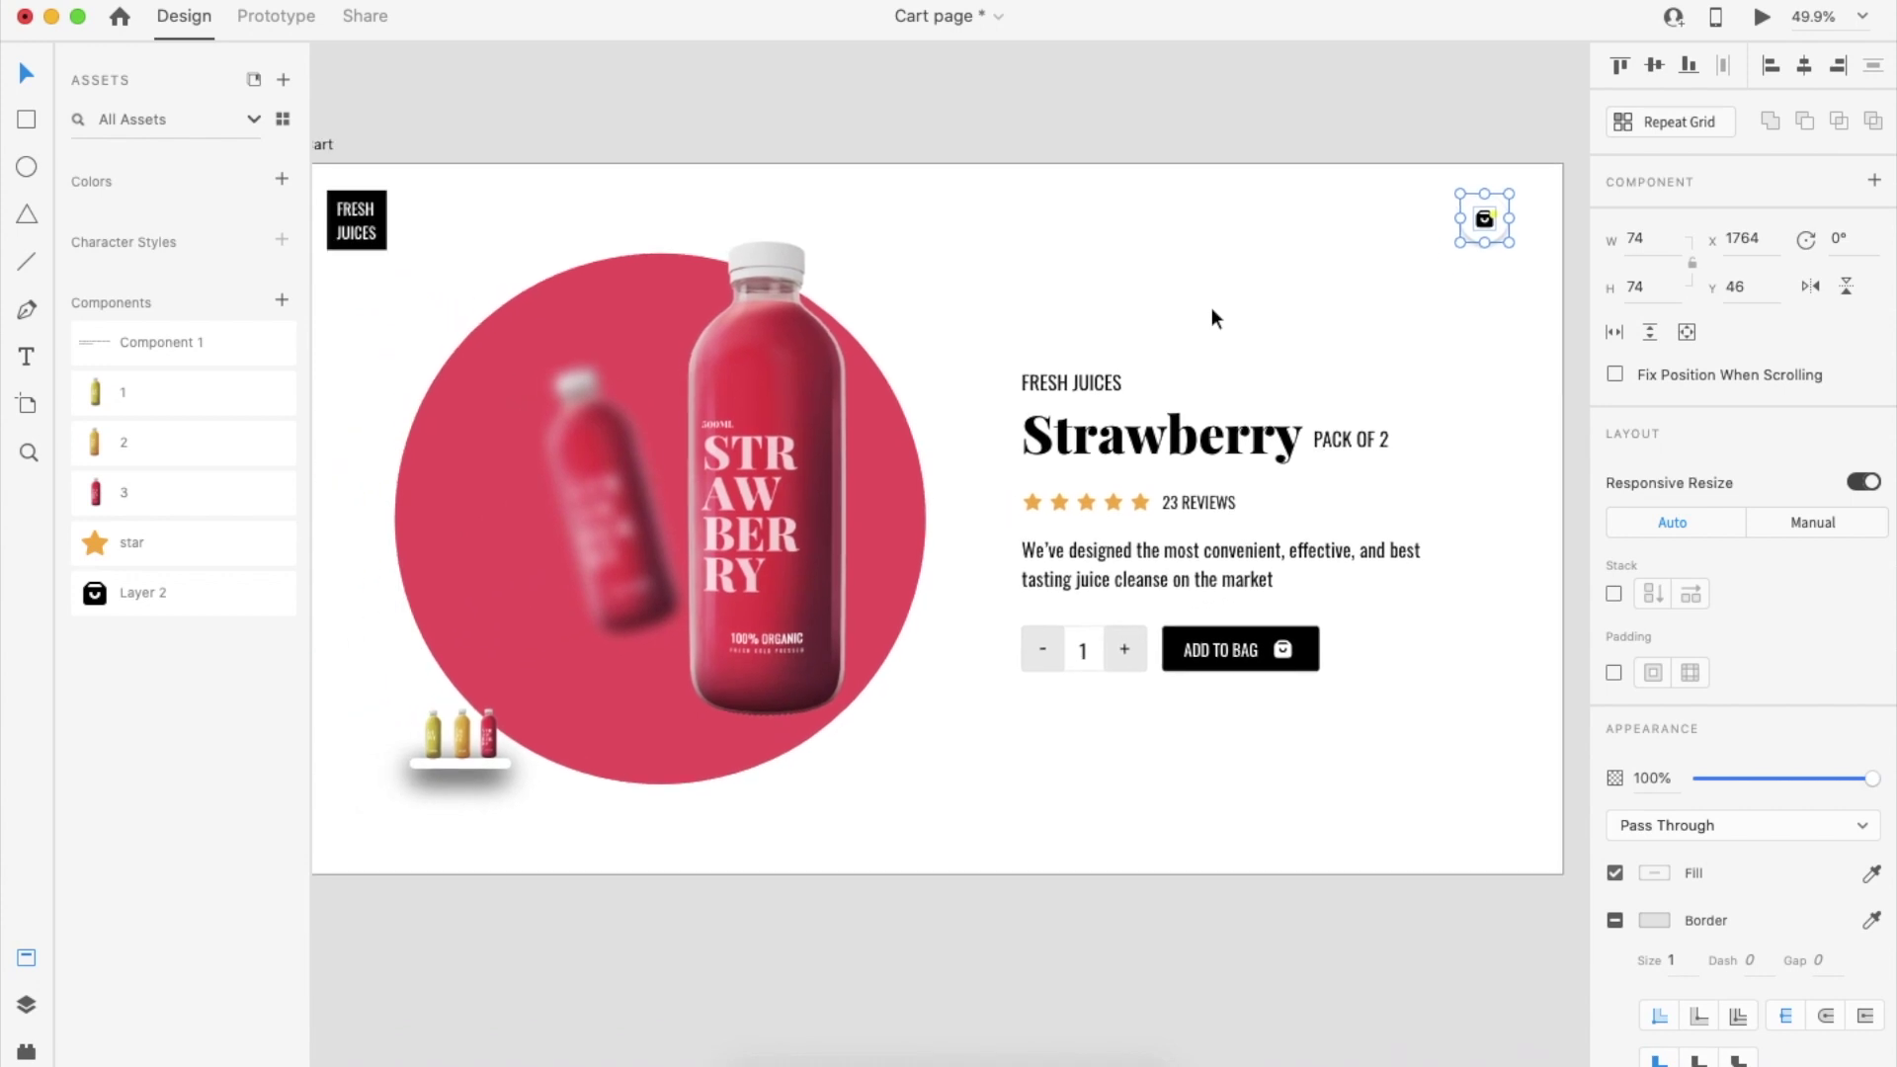
pyautogui.keyDown('shift'); pyautogui.click(589, 242); pyautogui.keyUp('shift')
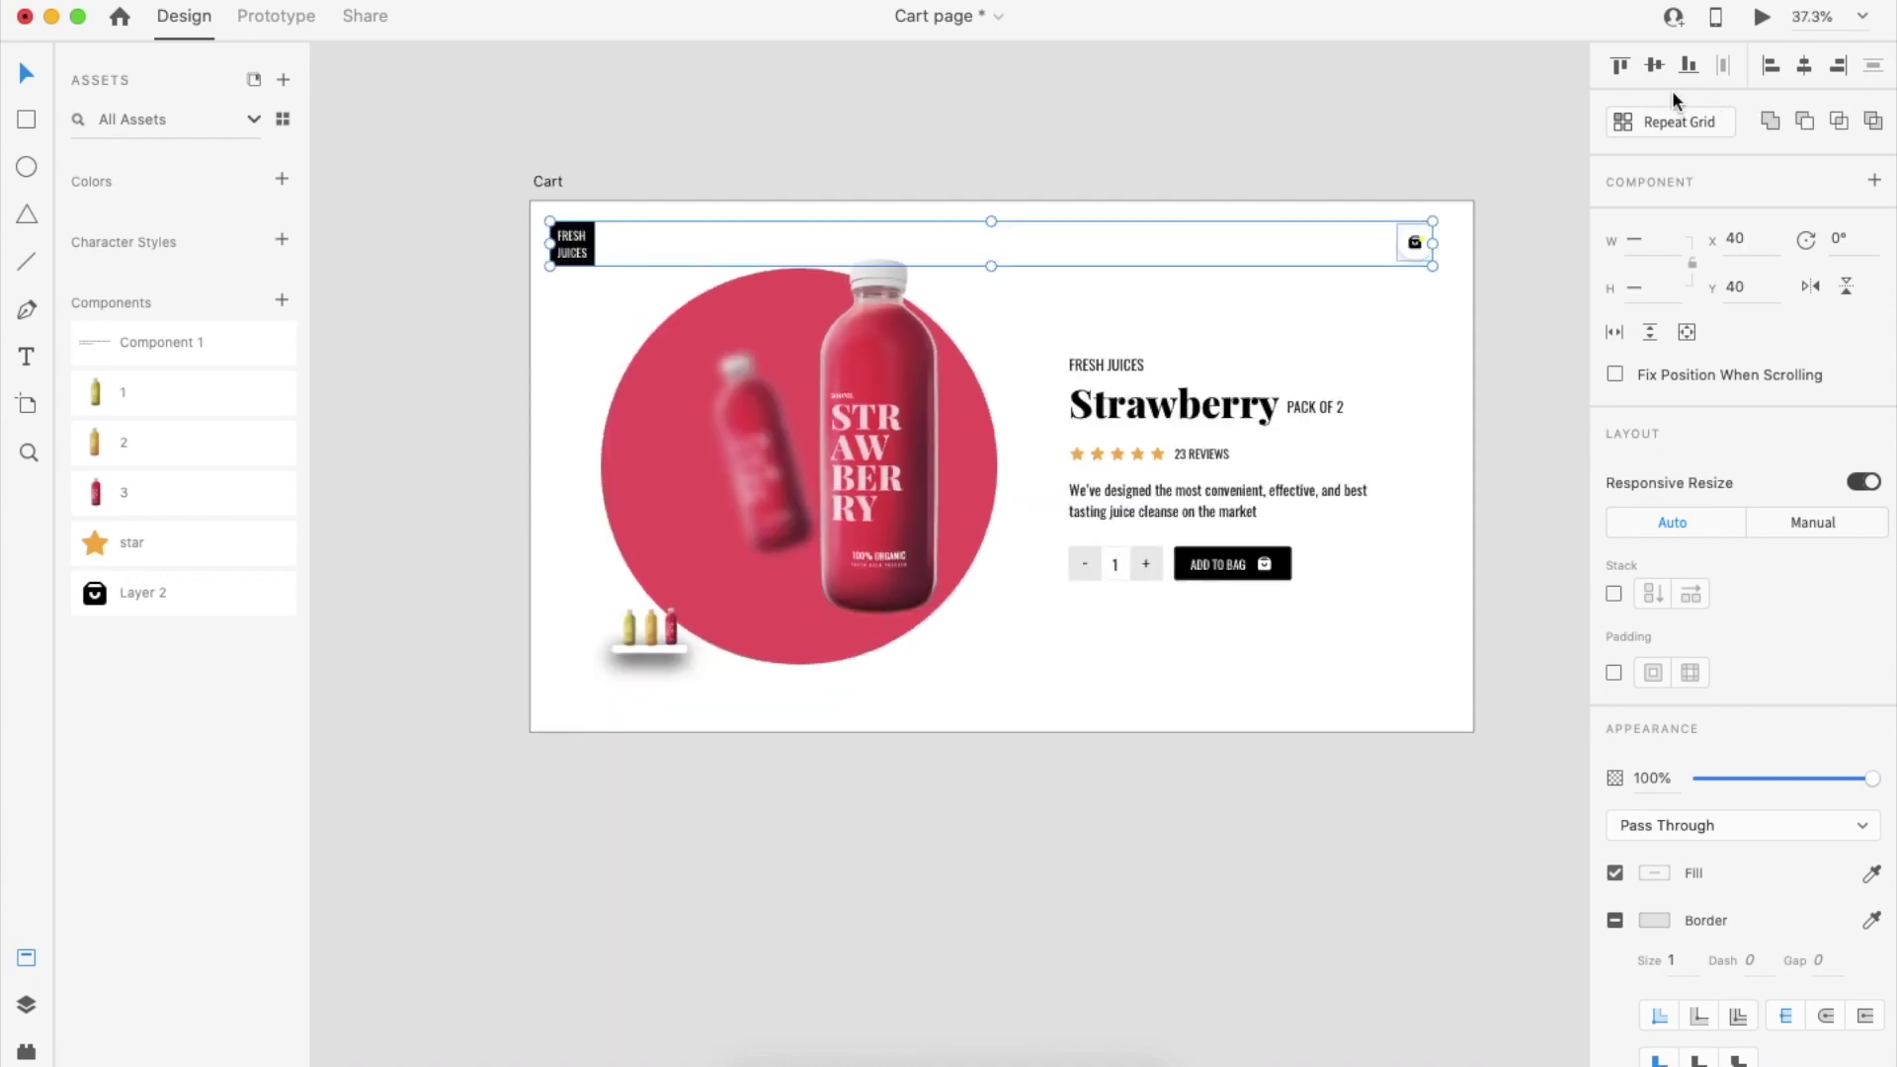
pyautogui.click(1417, 144)
# Duplicate the Cart artboard beside the original
pyautogui.hscroll(2, 1105, 500)
pyautogui.click(472, 204)
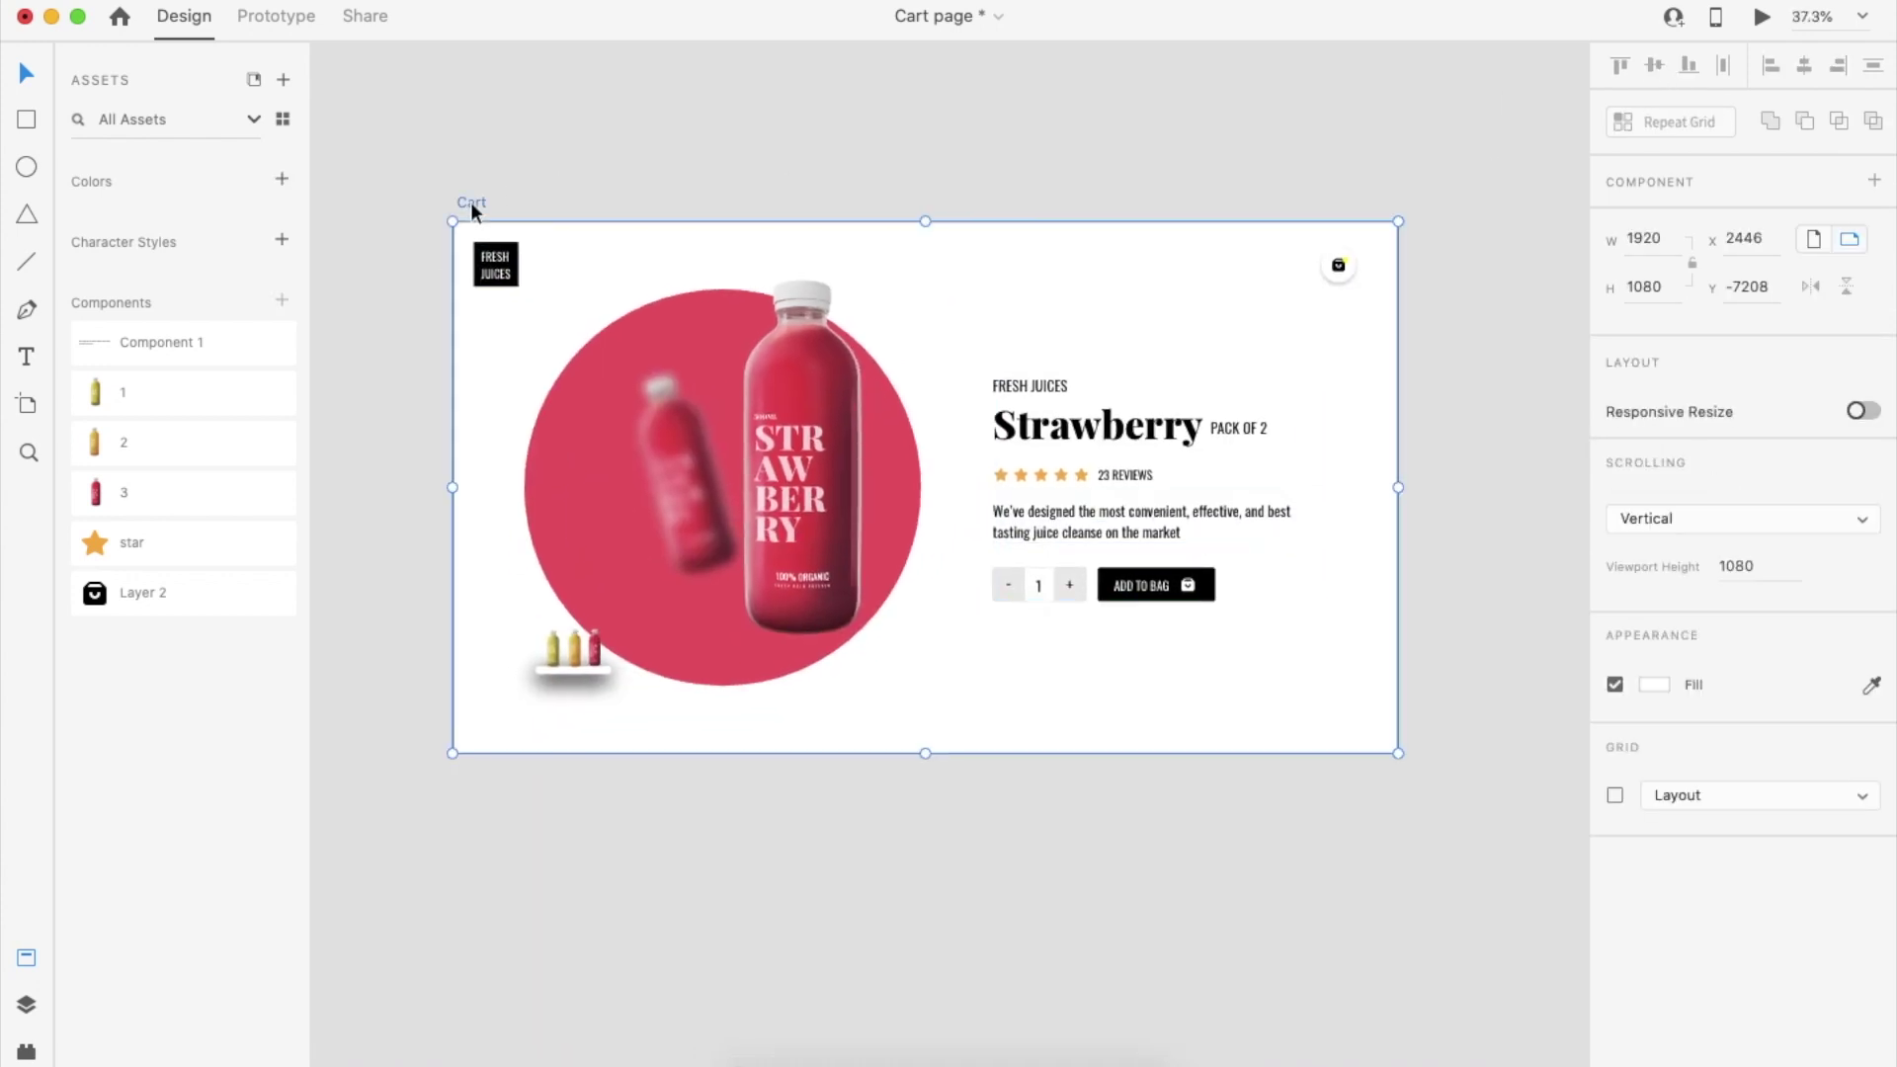
pyautogui.press('super+d')
pyautogui.hscroll(5, 652, 218)
pyautogui.click(1146, 543)
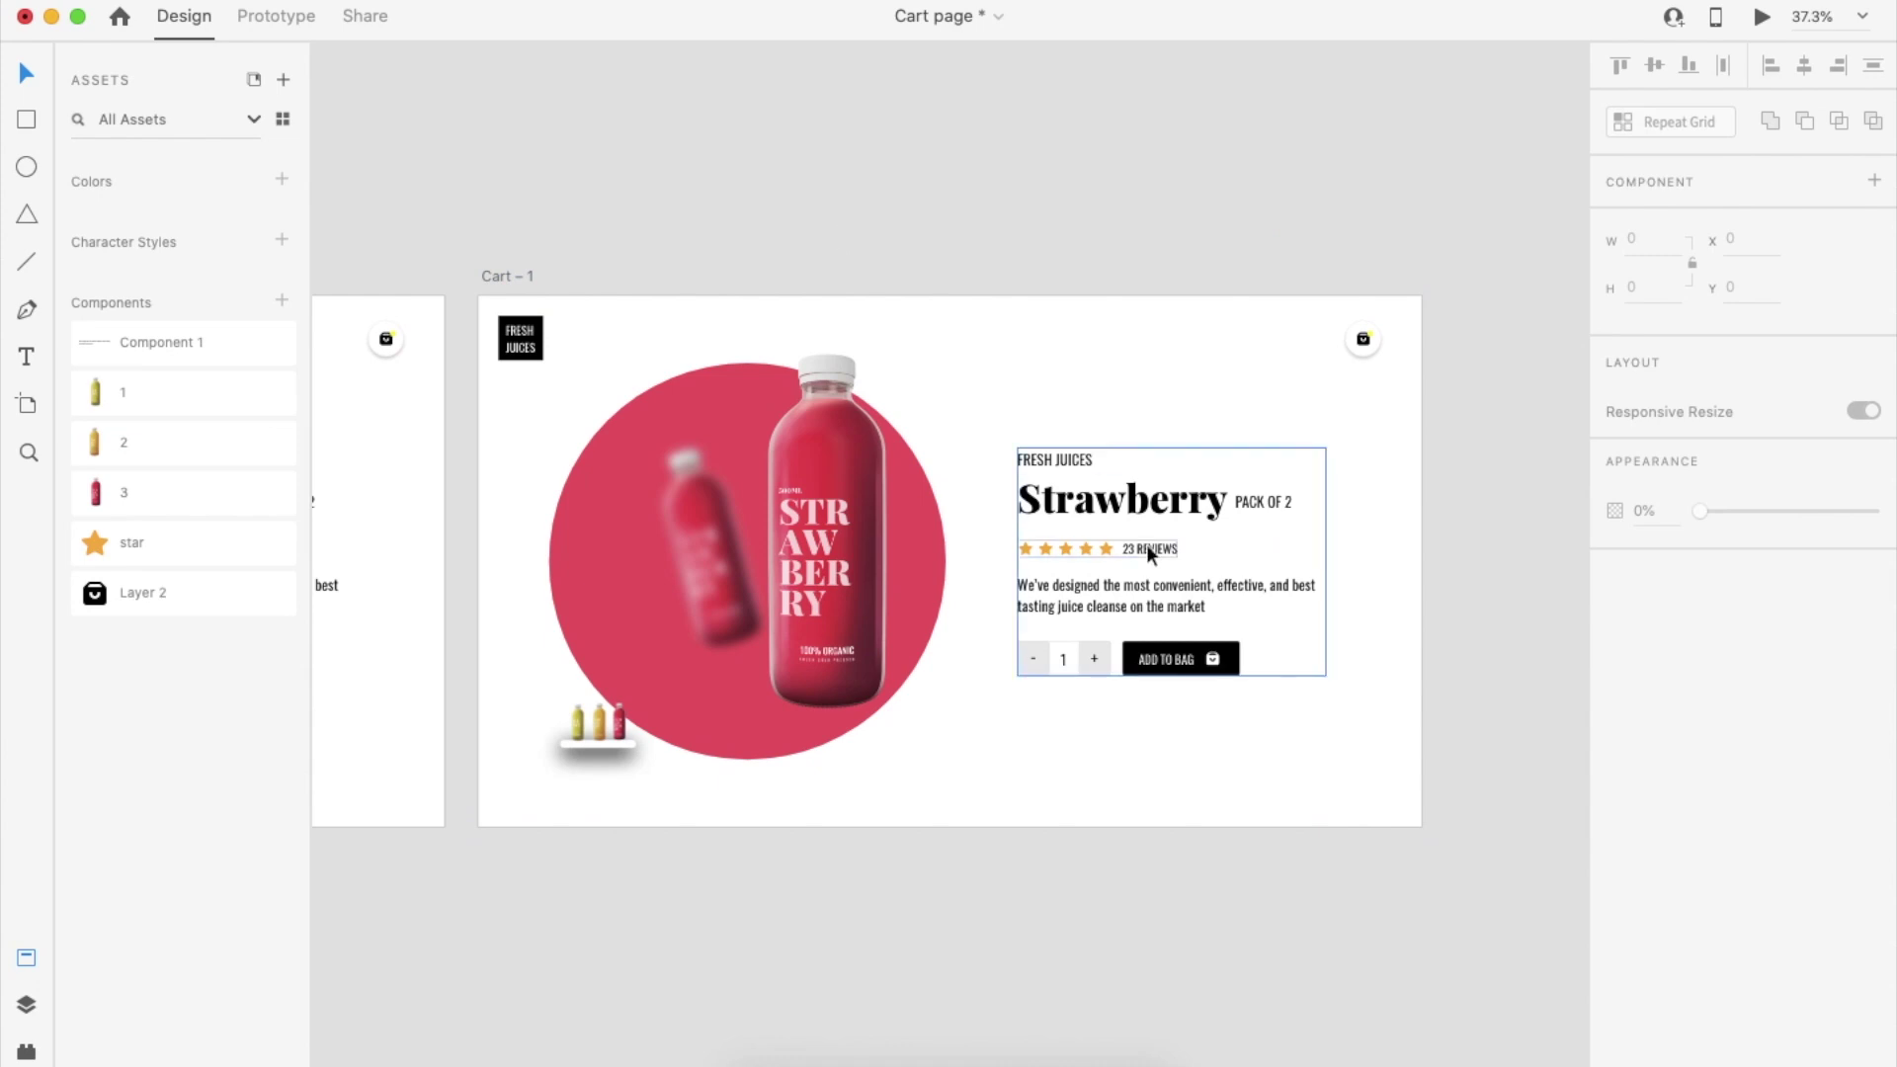
# Replace the large strawberry bottle on Cart – 1 with the orange bottle component, sized about 418 by 851
pyautogui.scroll(2, 1146, 544)
pyautogui.moveTo(181, 441); pyautogui.dragTo(812, 496)
pyautogui.moveTo(919, 856); pyautogui.dragTo(880, 783)
# Add a smaller orange bottle of about 228 by 465 over the small strawberry bottle, rotated -15°, with Object Blur enabled
pyautogui.moveTo(782, 671); pyautogui.dragTo(676, 674)
pyautogui.moveTo(782, 808); pyautogui.dragTo(754, 676)
pyautogui.moveTo(675, 625); pyautogui.dragTo(743, 676)
pyautogui.click(1667, 914)
pyautogui.click(1673, 952)
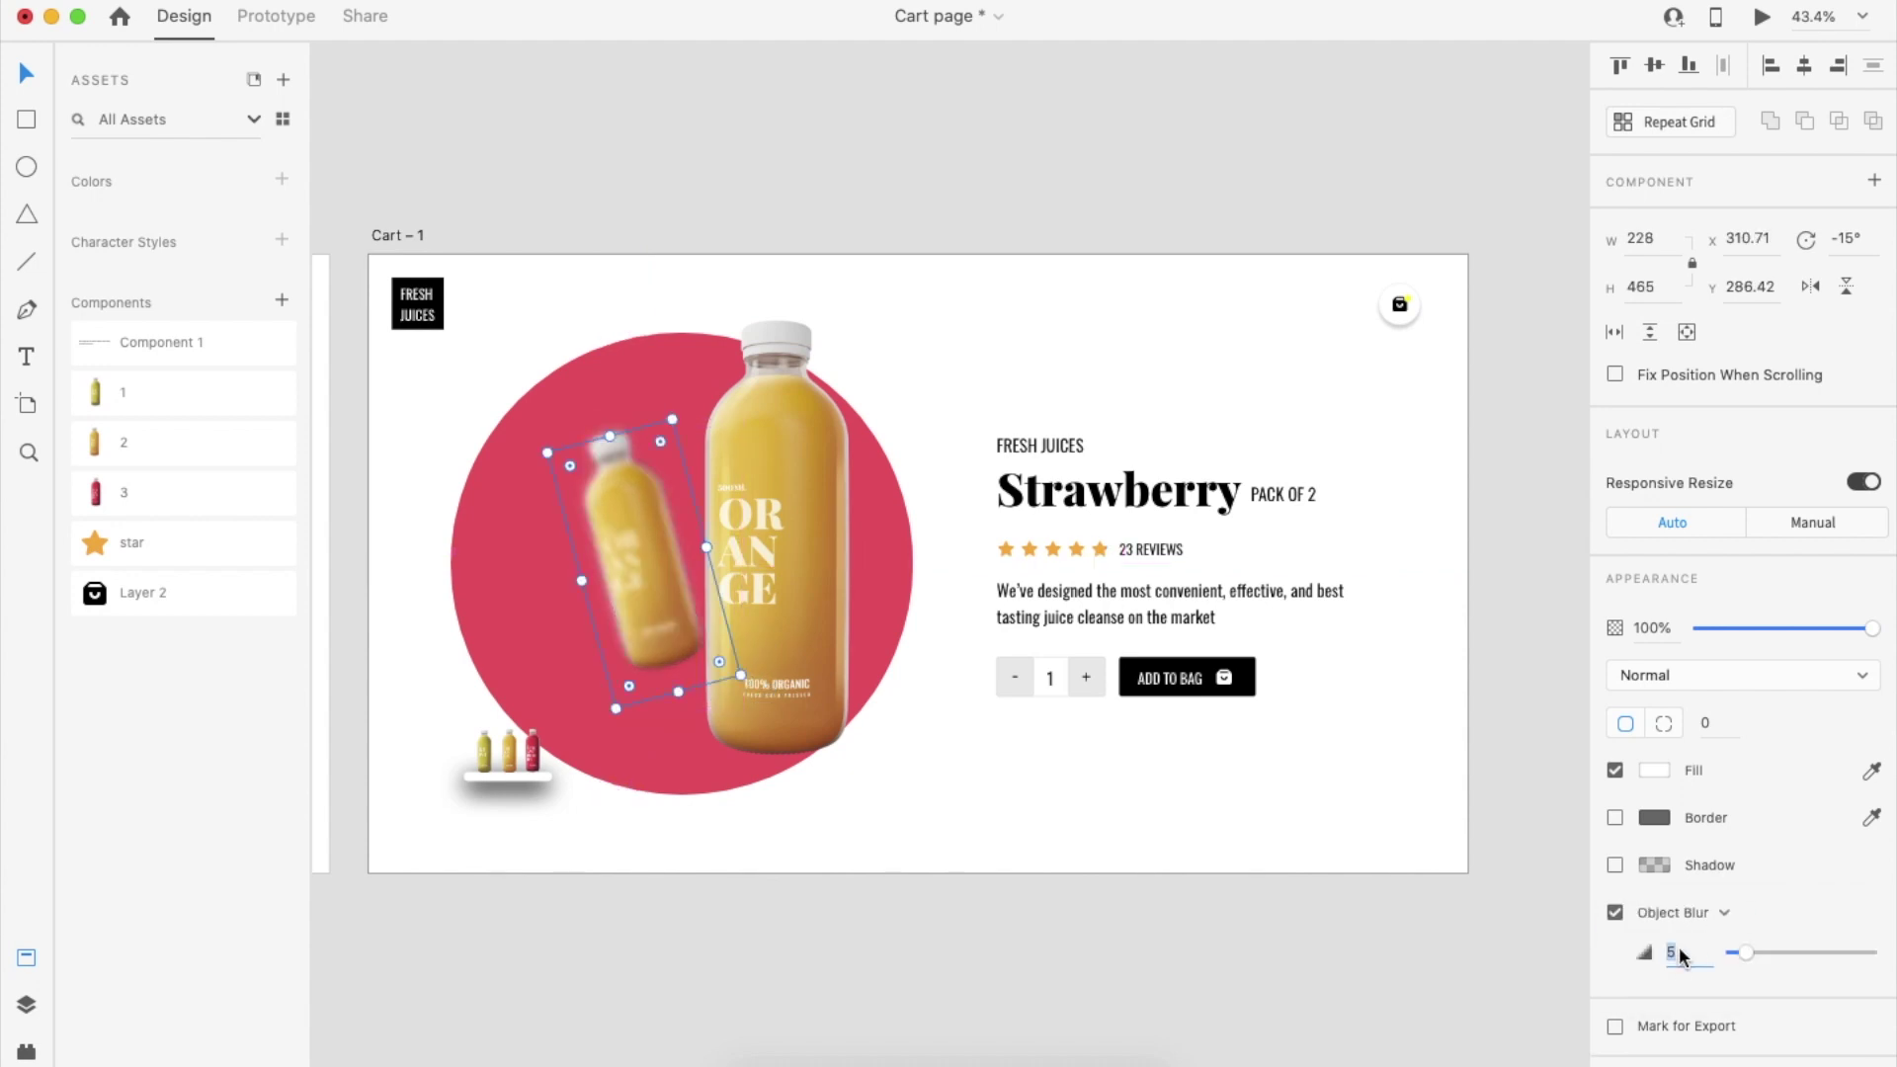
# Delete the small strawberry bottle behind the blurred orange one, cutting the orange bottle out first and pasting it back
pyautogui.press('super+x')
pyautogui.click(645, 511)
pyautogui.click(632, 506)
pyautogui.press('Delete')
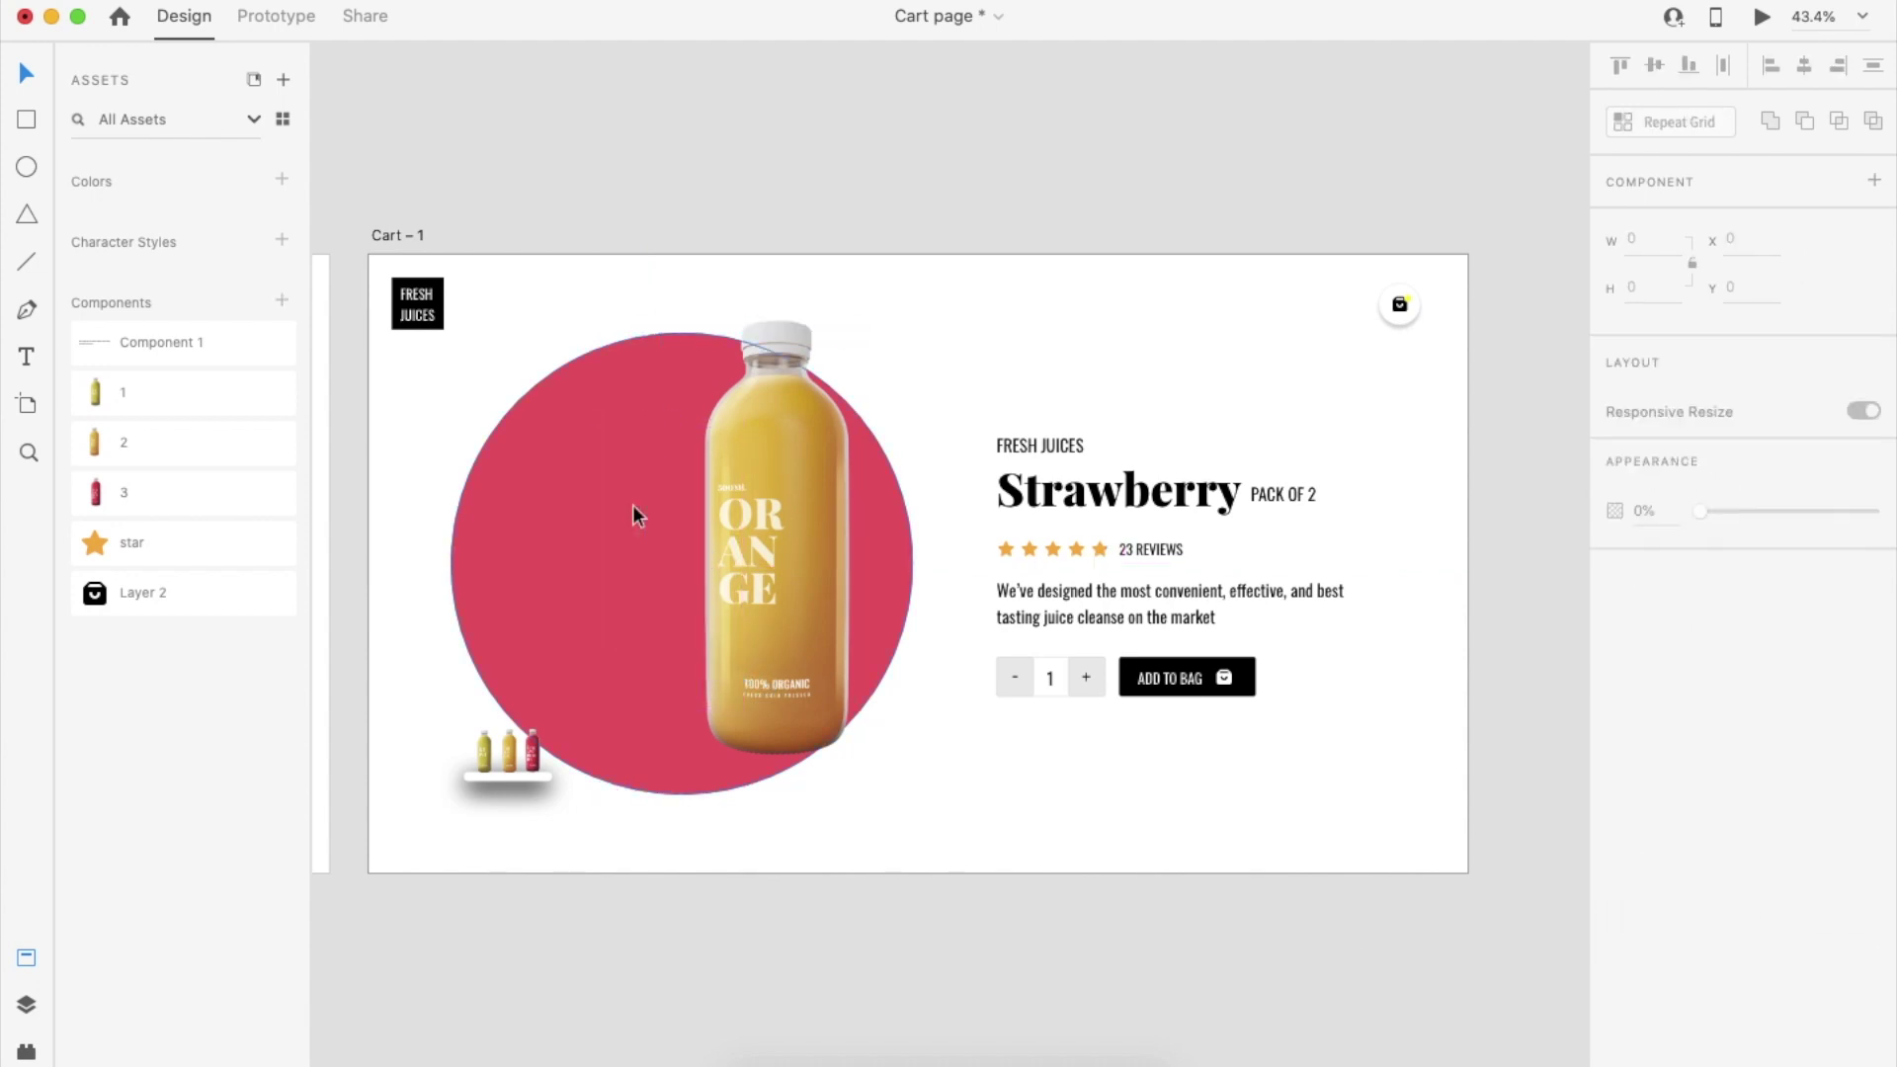
pyautogui.press('super+v')
pyautogui.click(794, 541)
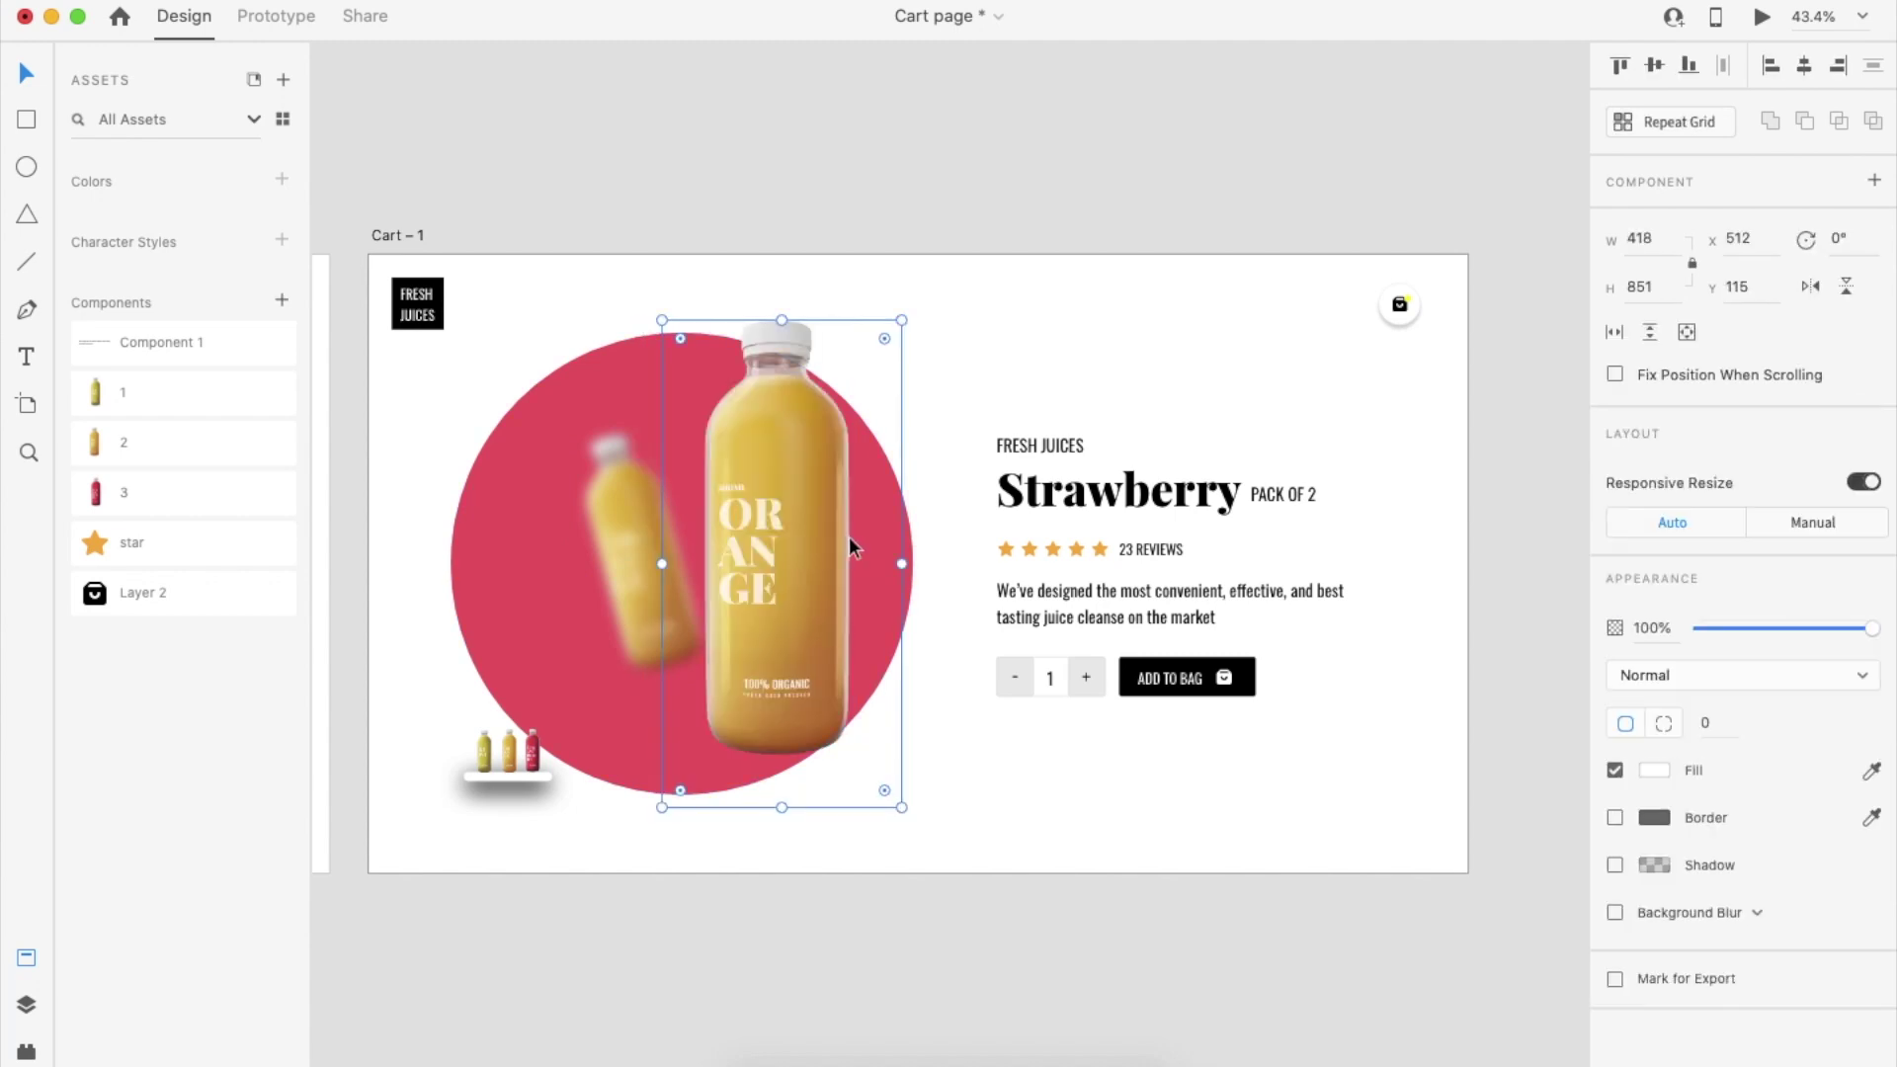
# Fill the large background circle on Cart – 1 with the yellow-orange colour sampled from the bottle
pyautogui.click(699, 381)
pyautogui.click(1871, 722)
pyautogui.click(767, 418)
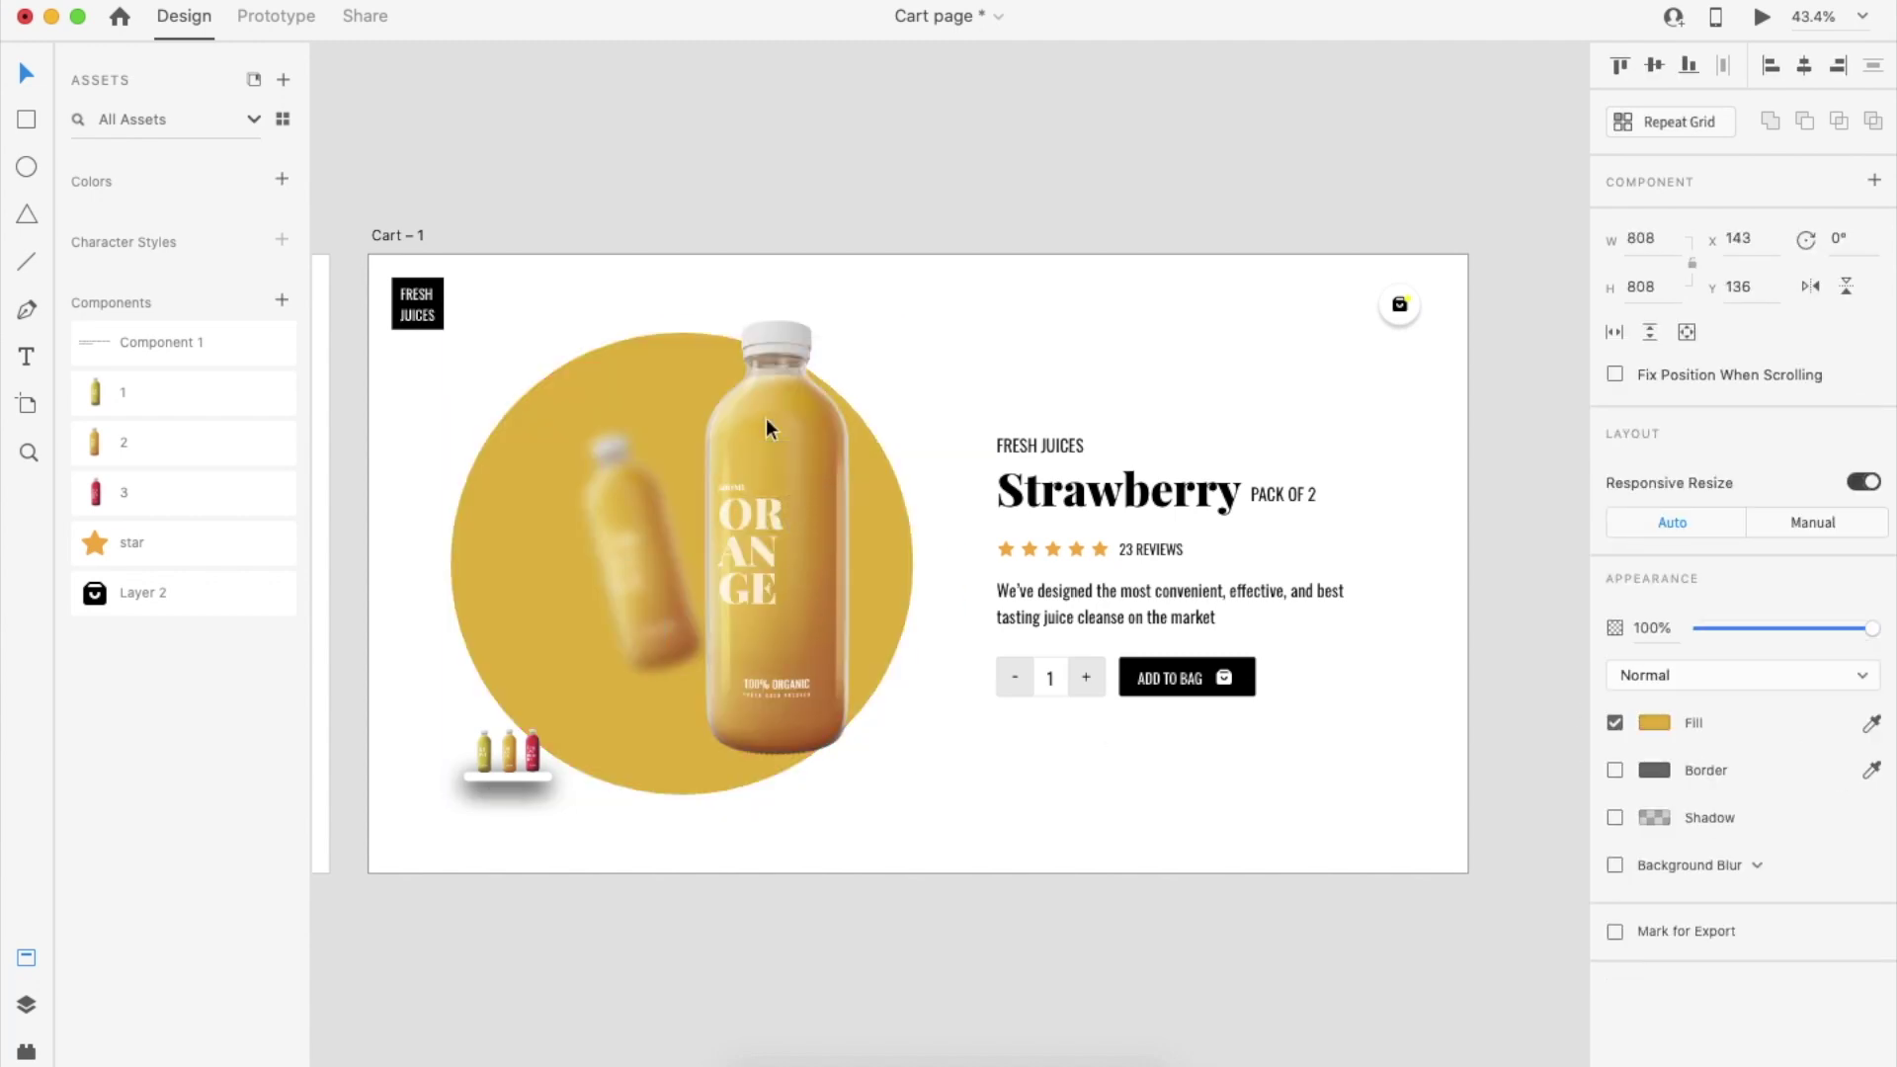
# Change the product title on Cart – 1 to Orange
pyautogui.click(1079, 501)
pyautogui.doubleClick(1079, 501)
pyautogui.write('Ora')
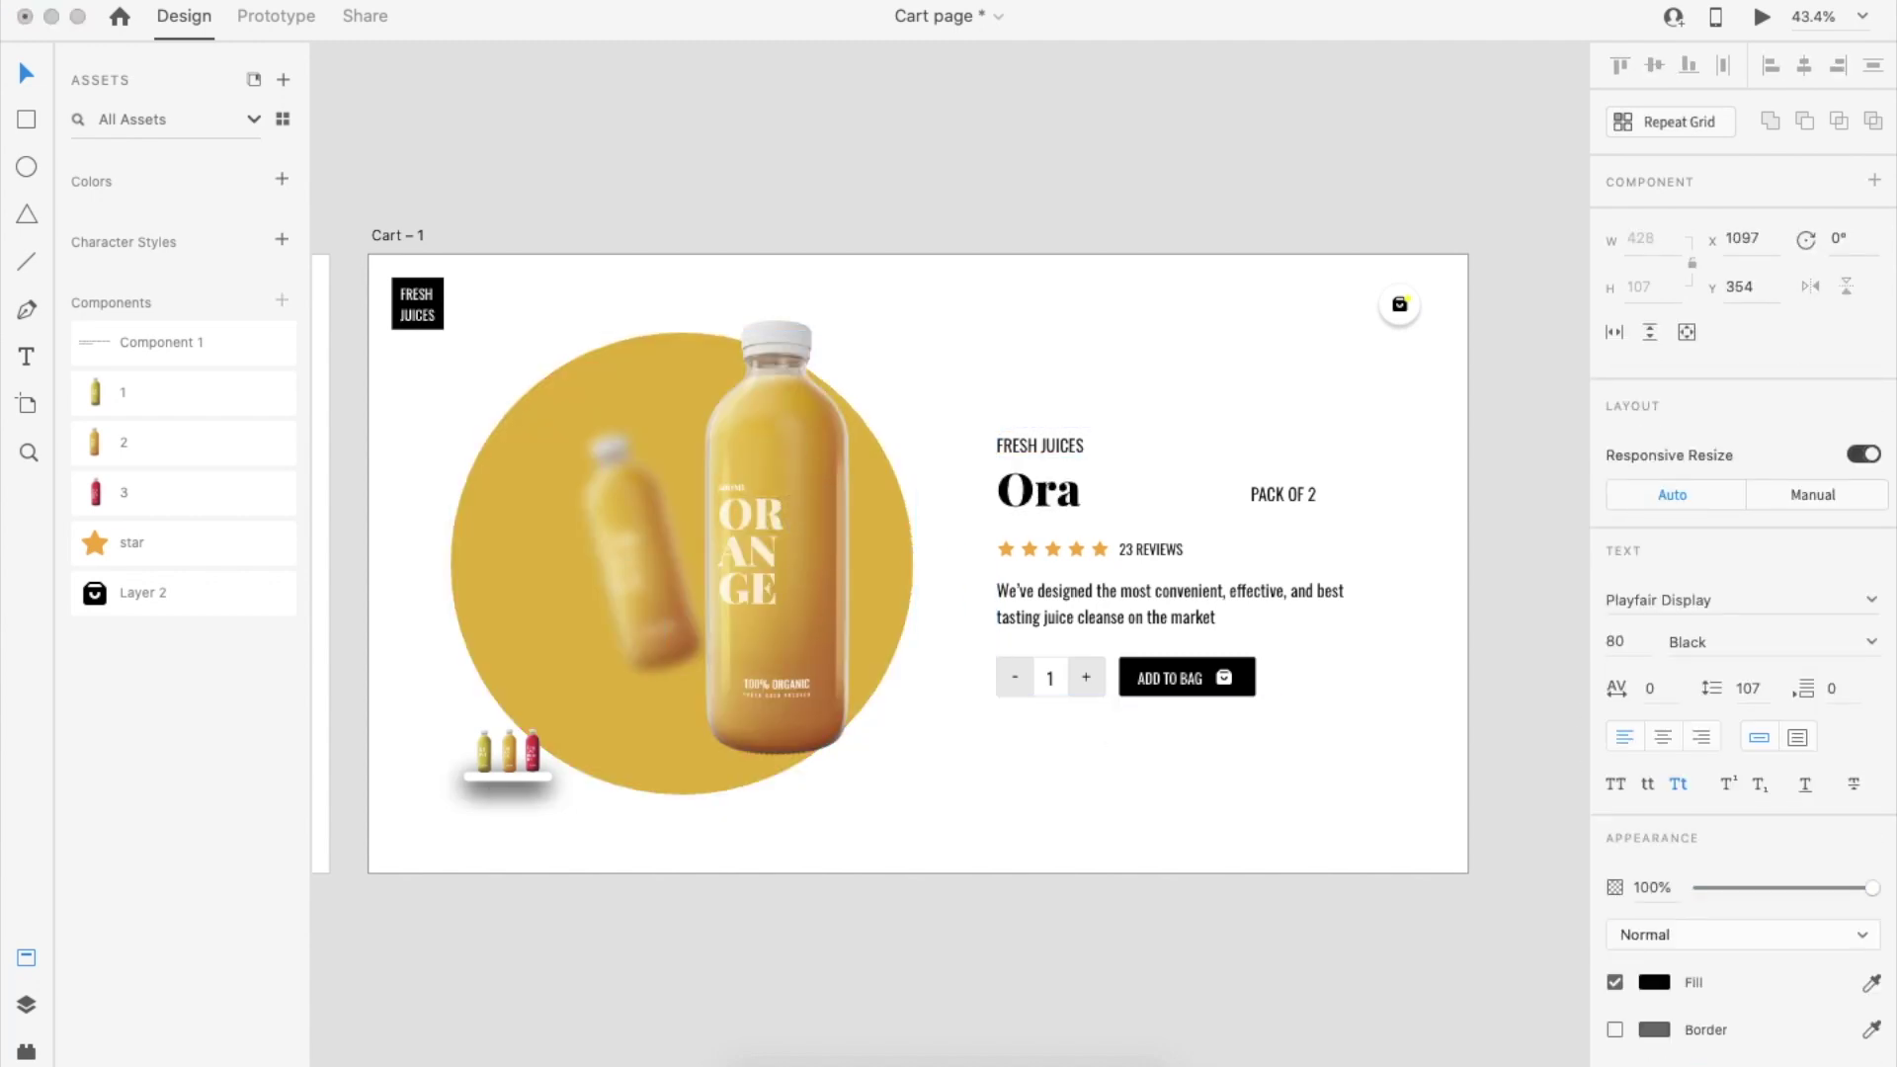
# Move the PACK OF 2 label to about X 1403, matching its spacing after the title to the Strawberry page
pyautogui.click(1290, 494)
pyautogui.hotkey('shift', 'Left')
pyautogui.hotkey('shift', 'Left')
pyautogui.hotkey('shift', 'Left')
pyautogui.hotkey('shift', 'Left')
pyautogui.hotkey('shift', 'Left')
pyautogui.hotkey('shift', 'Left')
pyautogui.hotkey('shift', 'Left')
pyautogui.hotkey('shift', 'Left')
pyautogui.hotkey('shift', 'Left')
pyautogui.hotkey('shift', 'Left')
pyautogui.hotkey('shift', 'Left')
pyautogui.hotkey('shift', 'Left')
pyautogui.hotkey('shift', 'Left')
pyautogui.hotkey('shift', 'Left')
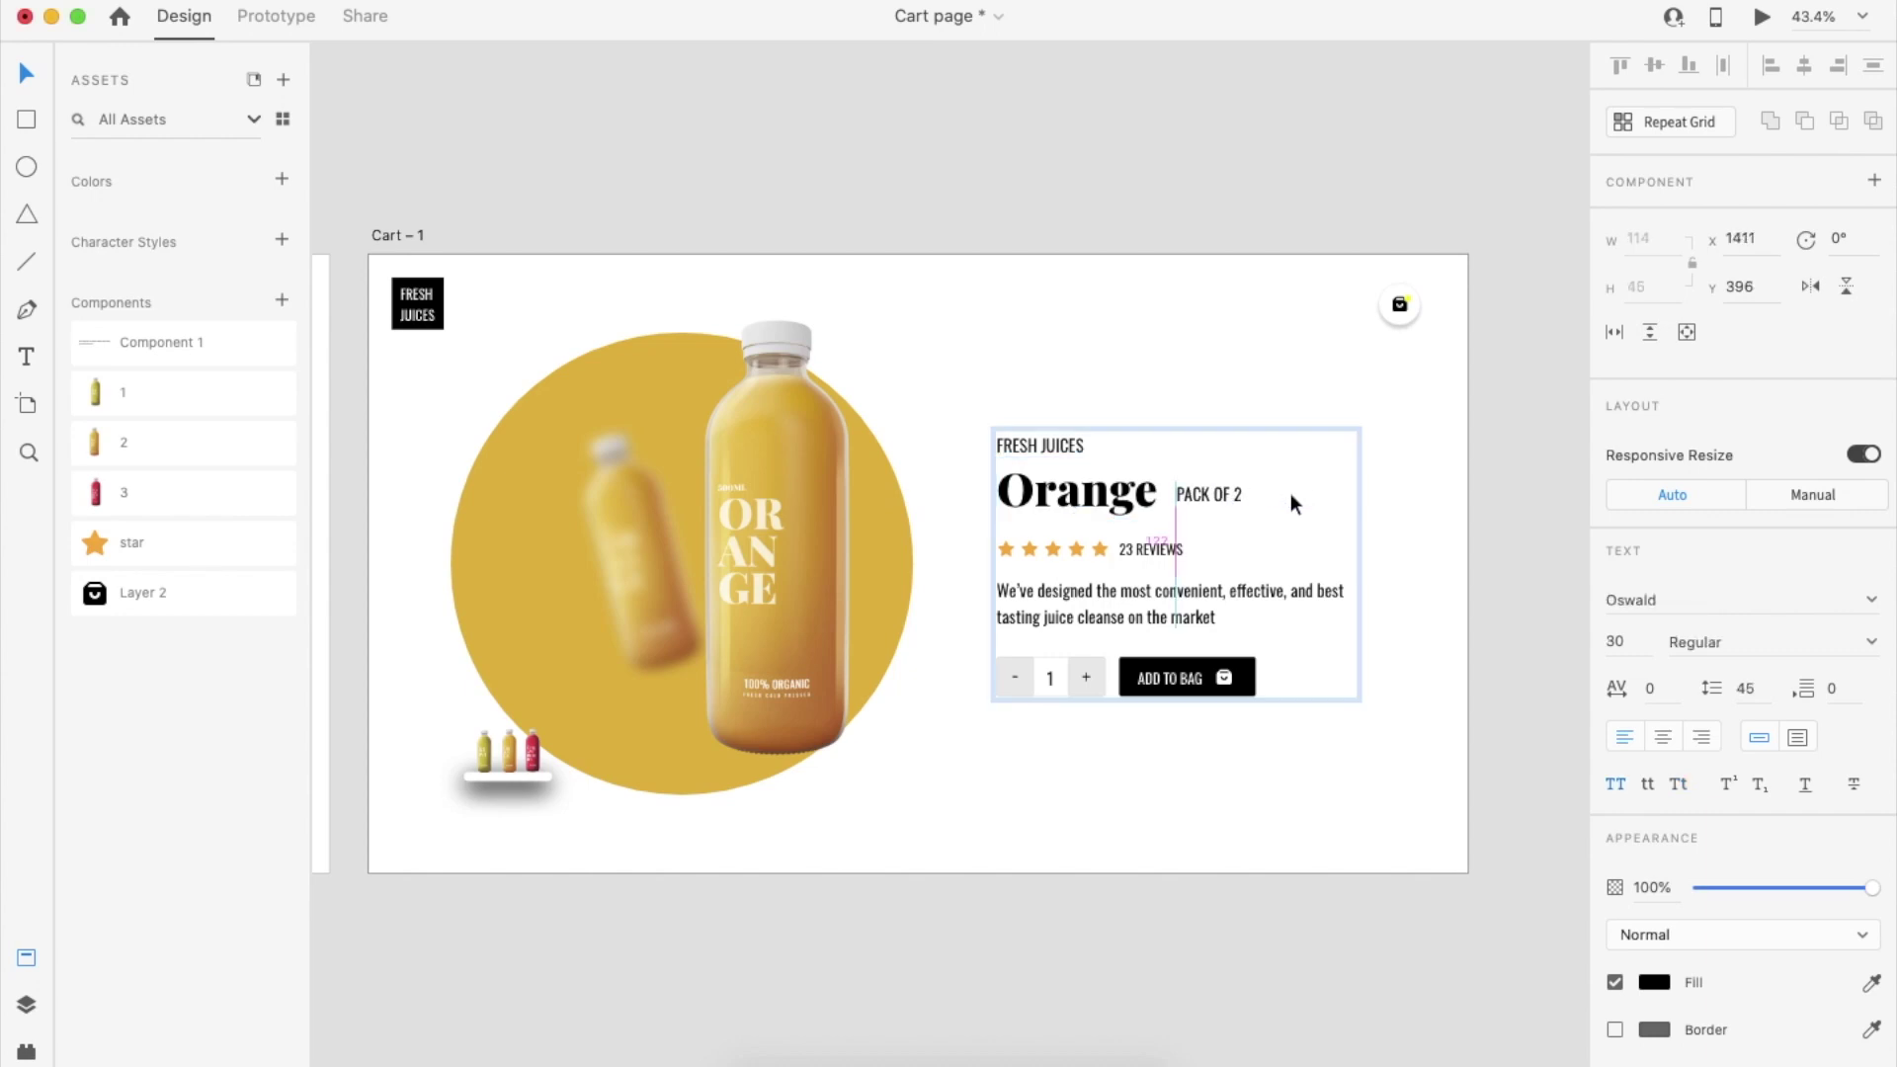
pyautogui.press('alt')
pyautogui.hscroll(10, 1105, 474)
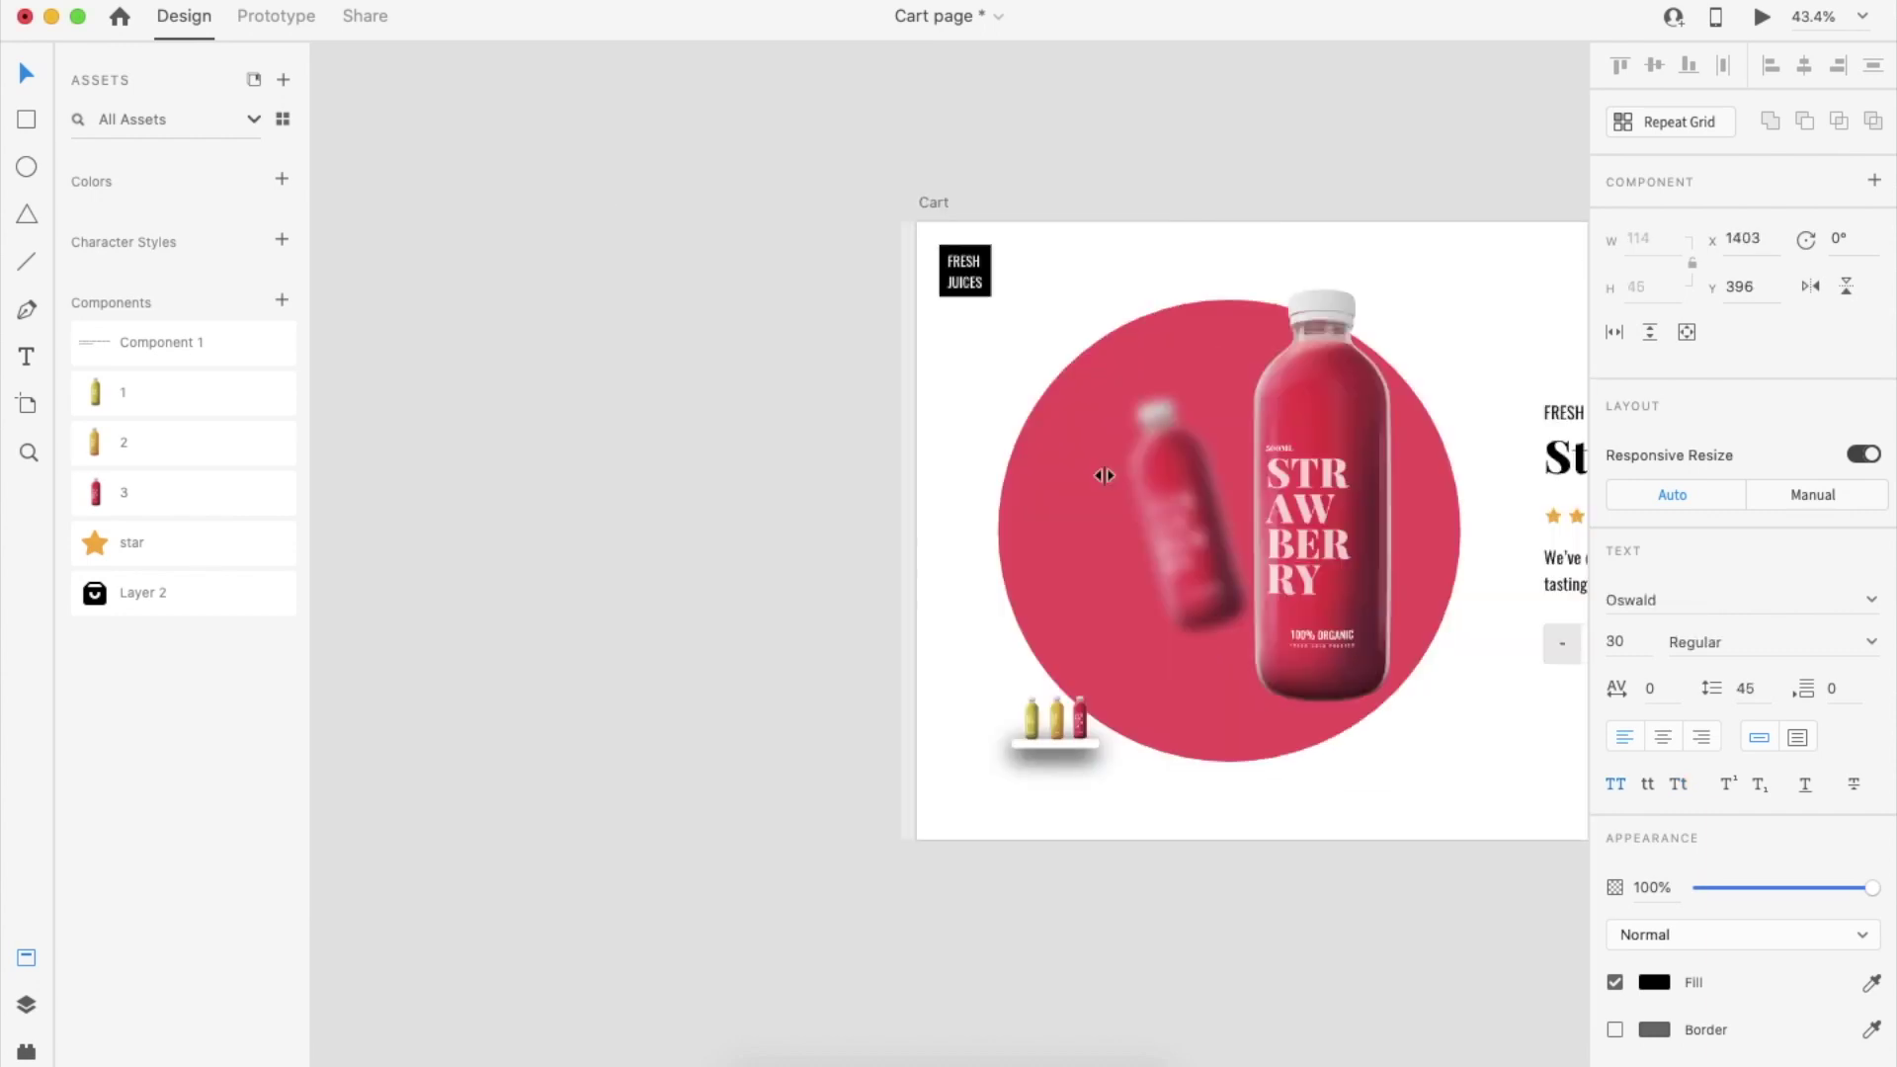
pyautogui.doubleClick(1123, 461)
pyautogui.press('Right')
pyautogui.press('alt')
pyautogui.click(994, 833)
# Examine the Orange page on Cart – 1 alongside the original Cart artboard
pyautogui.scroll(-5, 994, 833)
pyautogui.hscroll(7, 994, 833)
pyautogui.scroll(4, 957, 785)
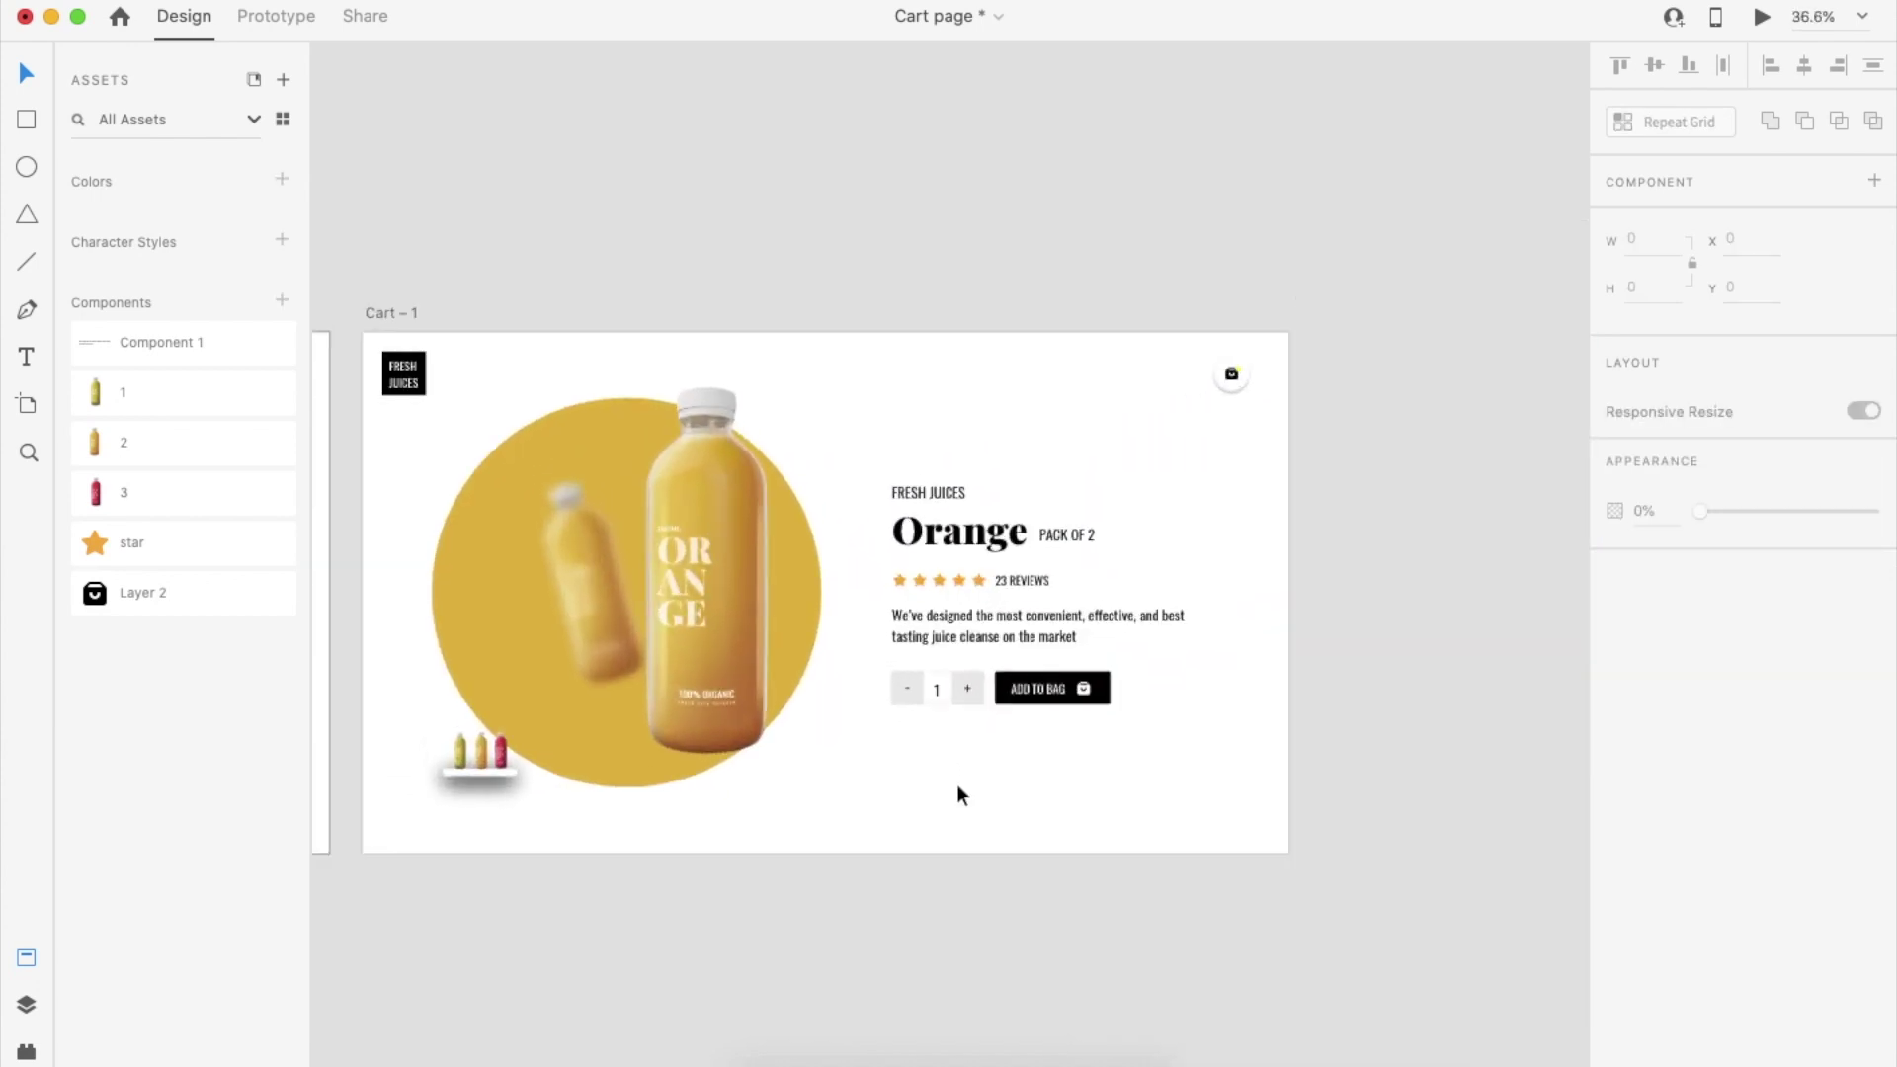
pyautogui.scroll(3, 956, 784)
pyautogui.hscroll(-1, 956, 785)
pyautogui.scroll(1, 956, 785)
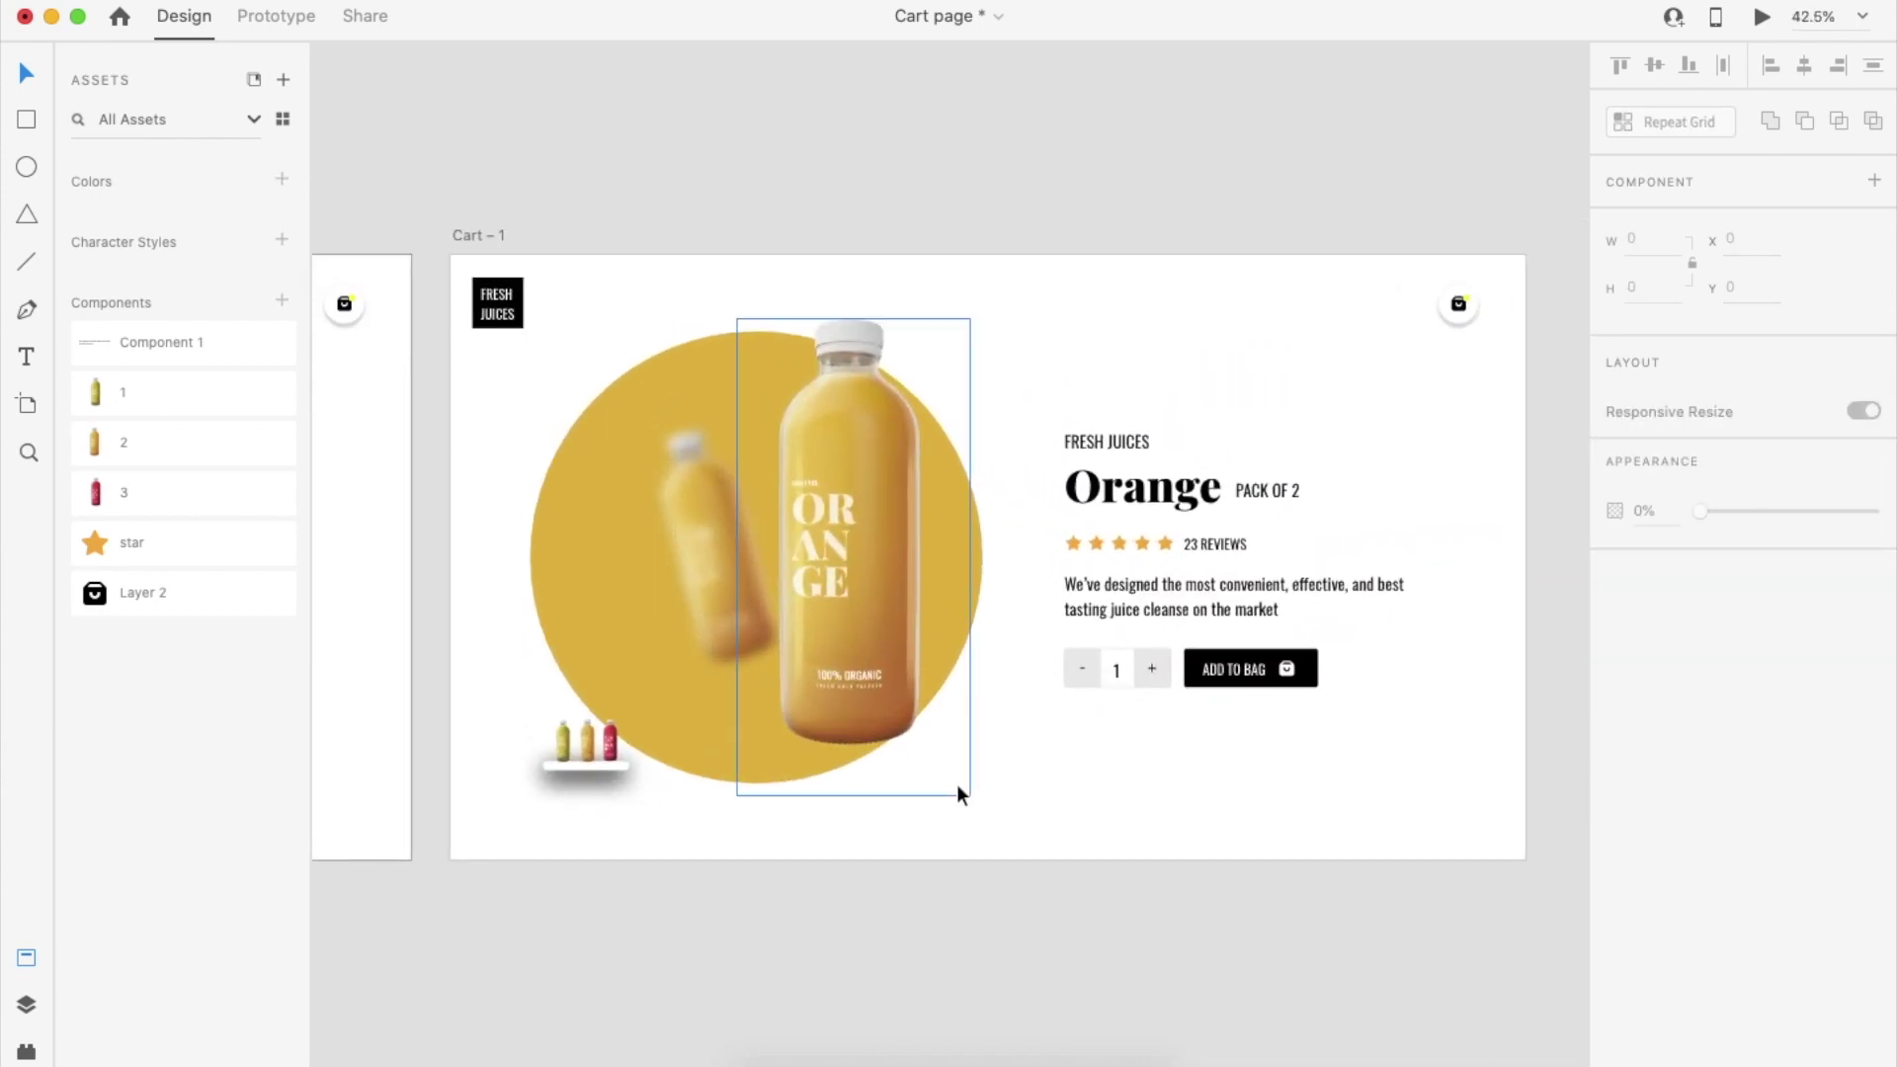
pyautogui.click(1089, 304)
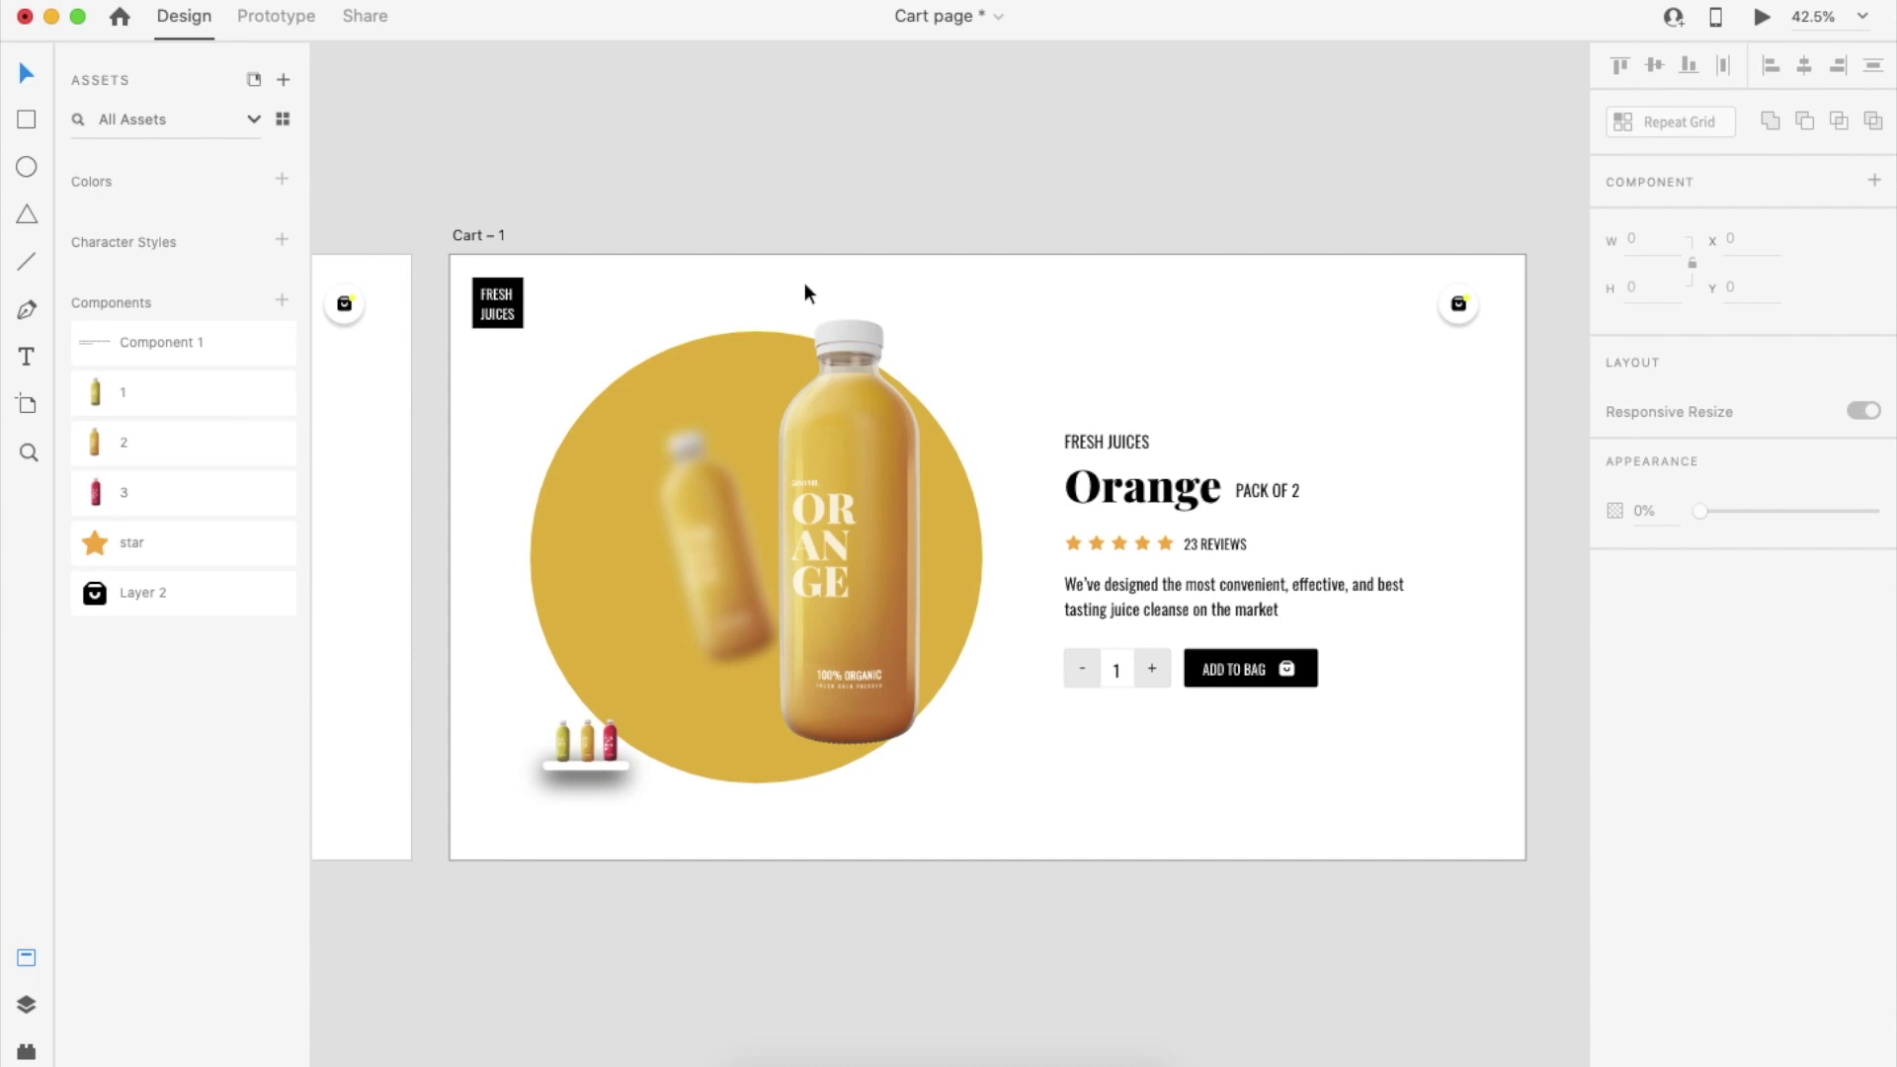
pyautogui.hscroll(-5, 1008, 292)
pyautogui.scroll(-4, 1082, 300)
pyautogui.hscroll(5, 1082, 300)
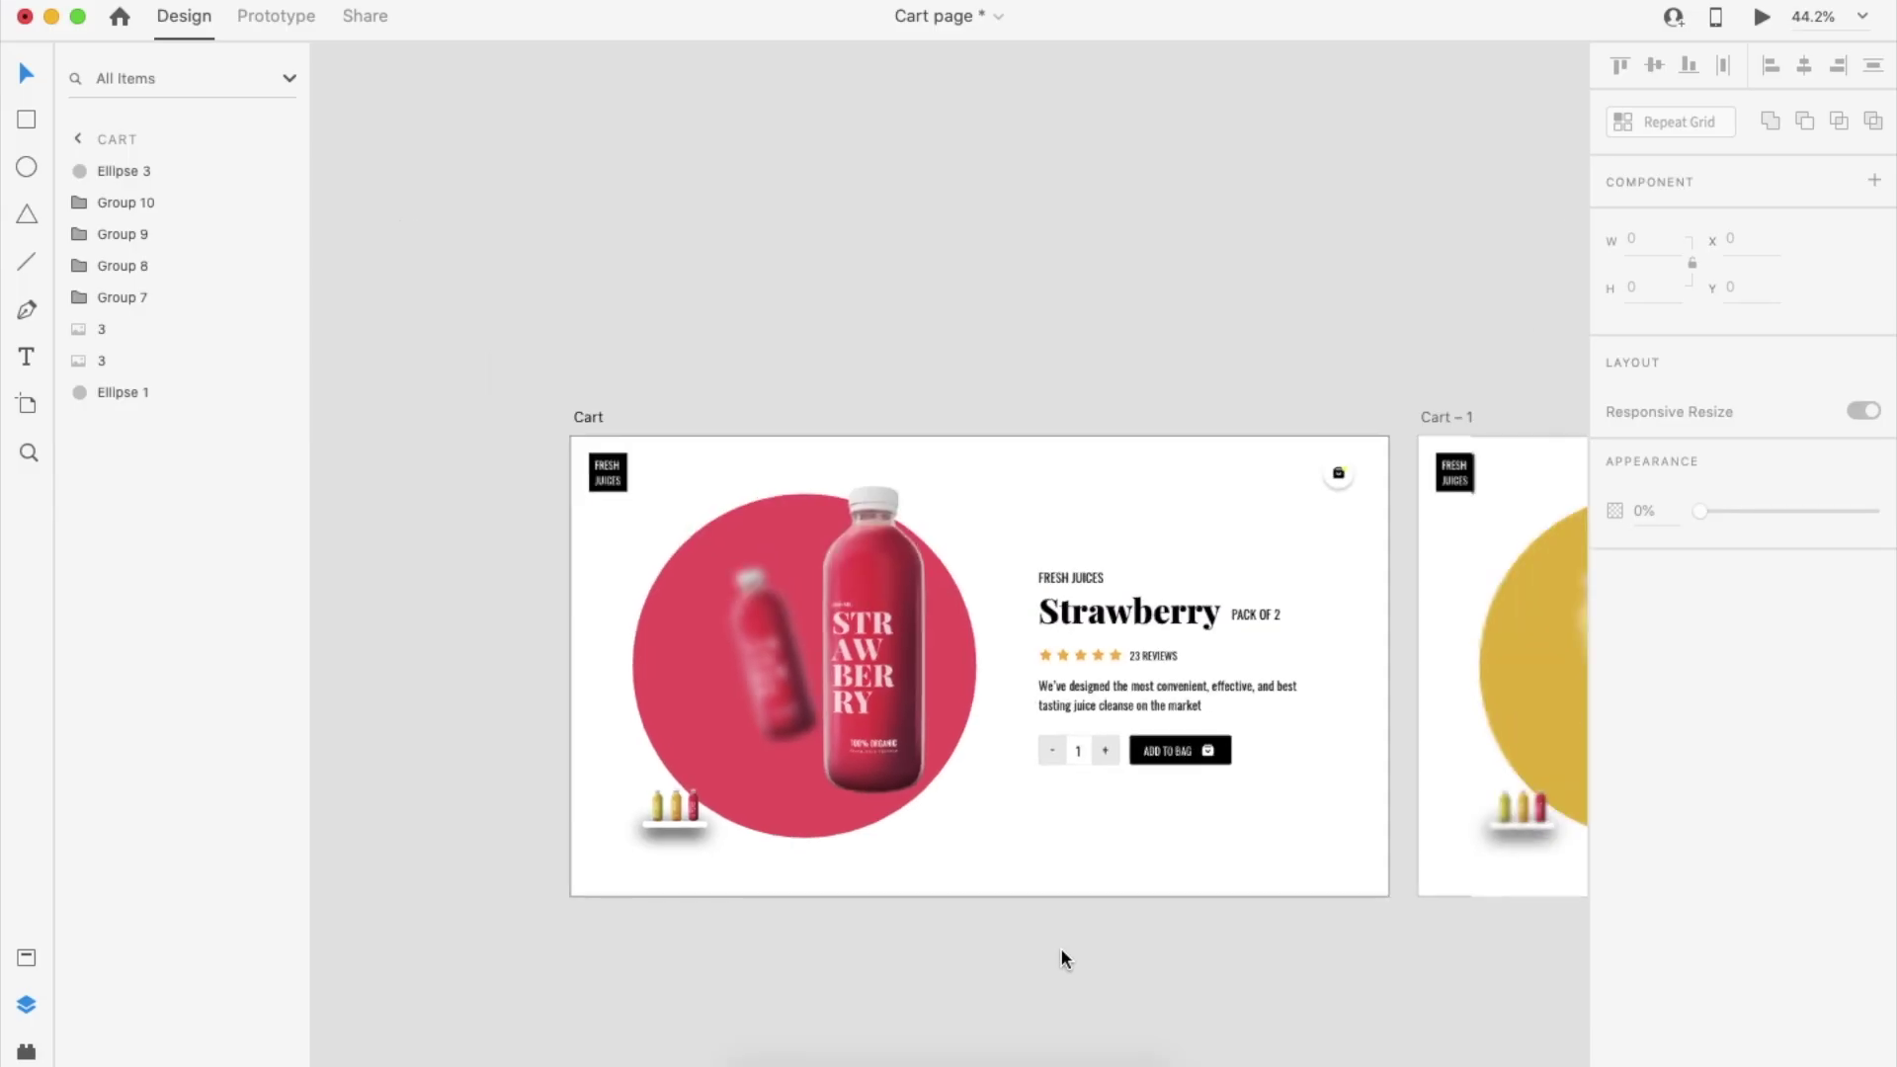
# Place a duplicate of the Cart artboard directly below the original, about 583 apart
pyautogui.scroll(-3, 1059, 957)
pyautogui.scroll(-3, 731, 395)
pyautogui.moveTo(696, 174); pyautogui.dragTo(698, 707)
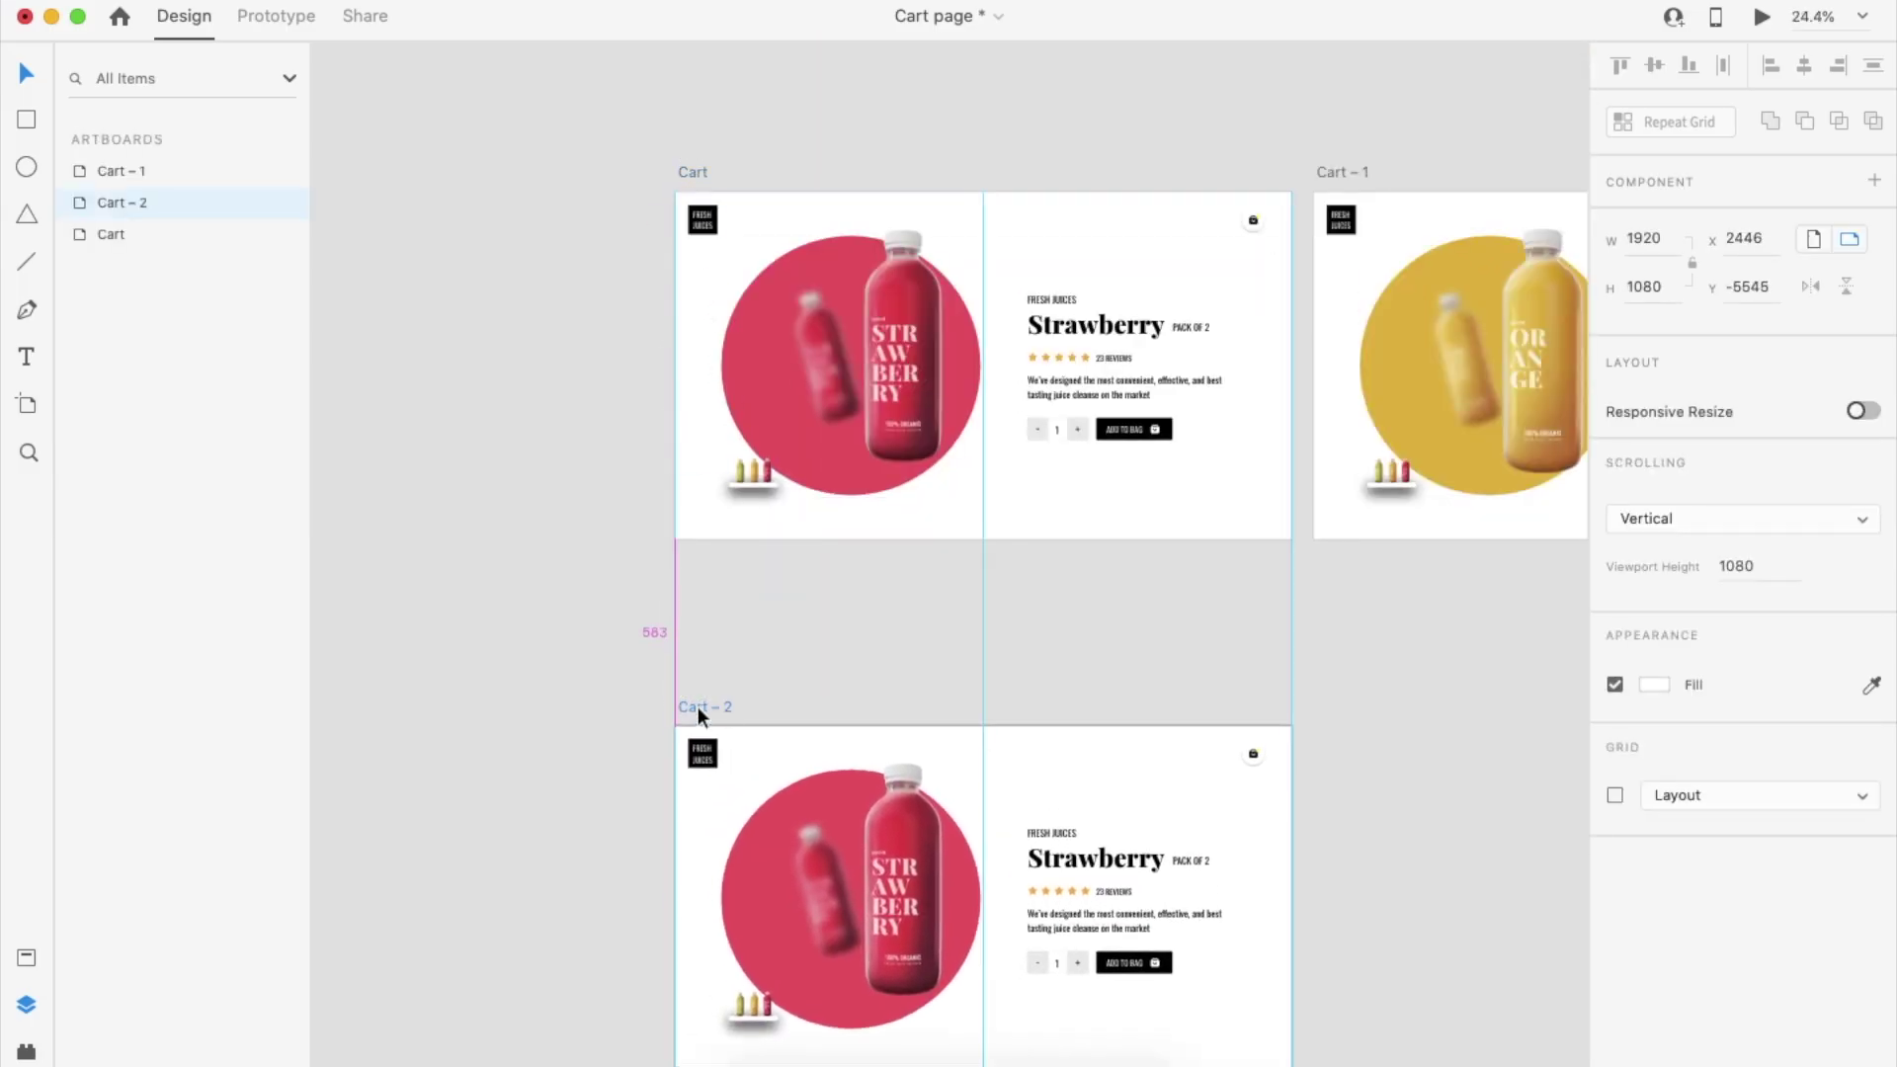
pyautogui.click(803, 649)
# Rename the new lower artboard as Cart – Animation
pyautogui.scroll(-2, 802, 649)
pyautogui.hscroll(2, 802, 650)
pyautogui.doubleClick(616, 623)
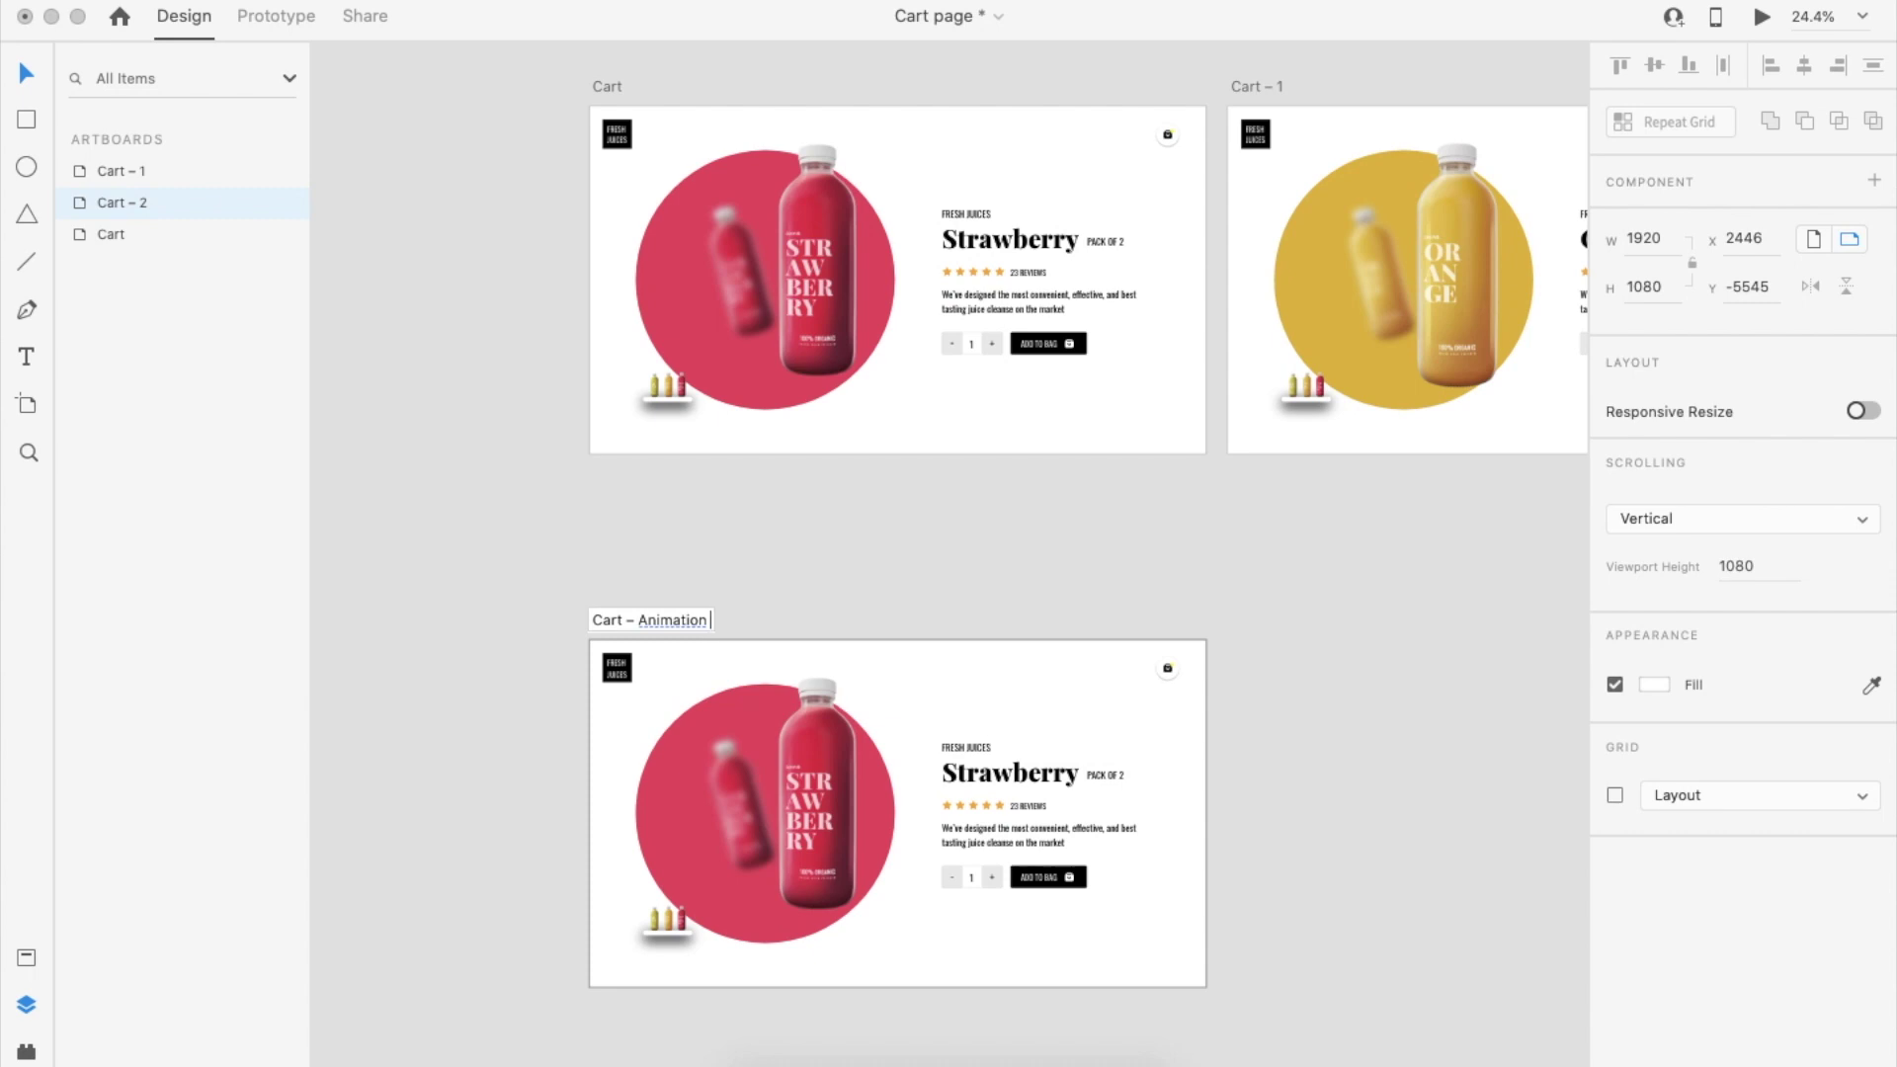
pyautogui.press('Return')
pyautogui.click(806, 519)
# Group the large and small orange bottles on Cart – 1
pyautogui.scroll(-2, 806, 519)
pyautogui.click(1361, 210)
pyautogui.keyDown('shift'); pyautogui.click(1463, 227); pyautogui.keyUp('shift')
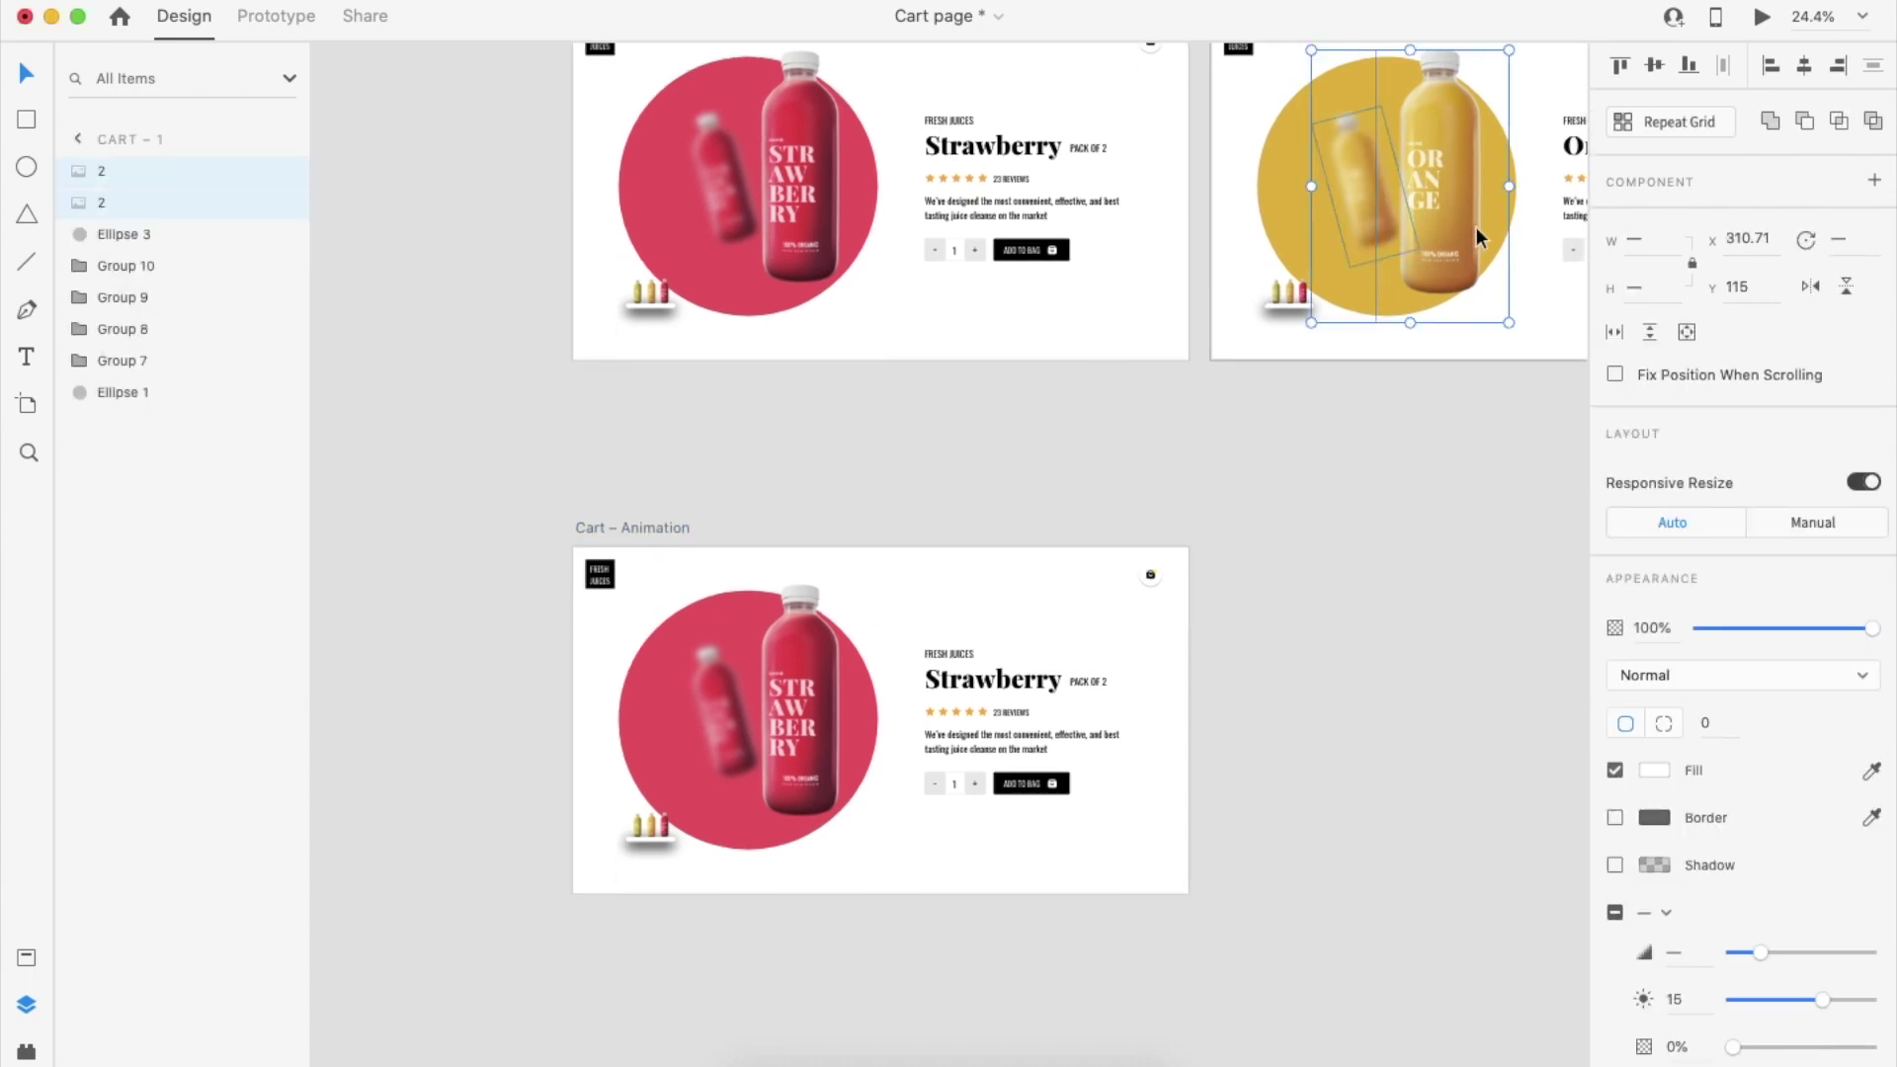
pyautogui.press('super+g')
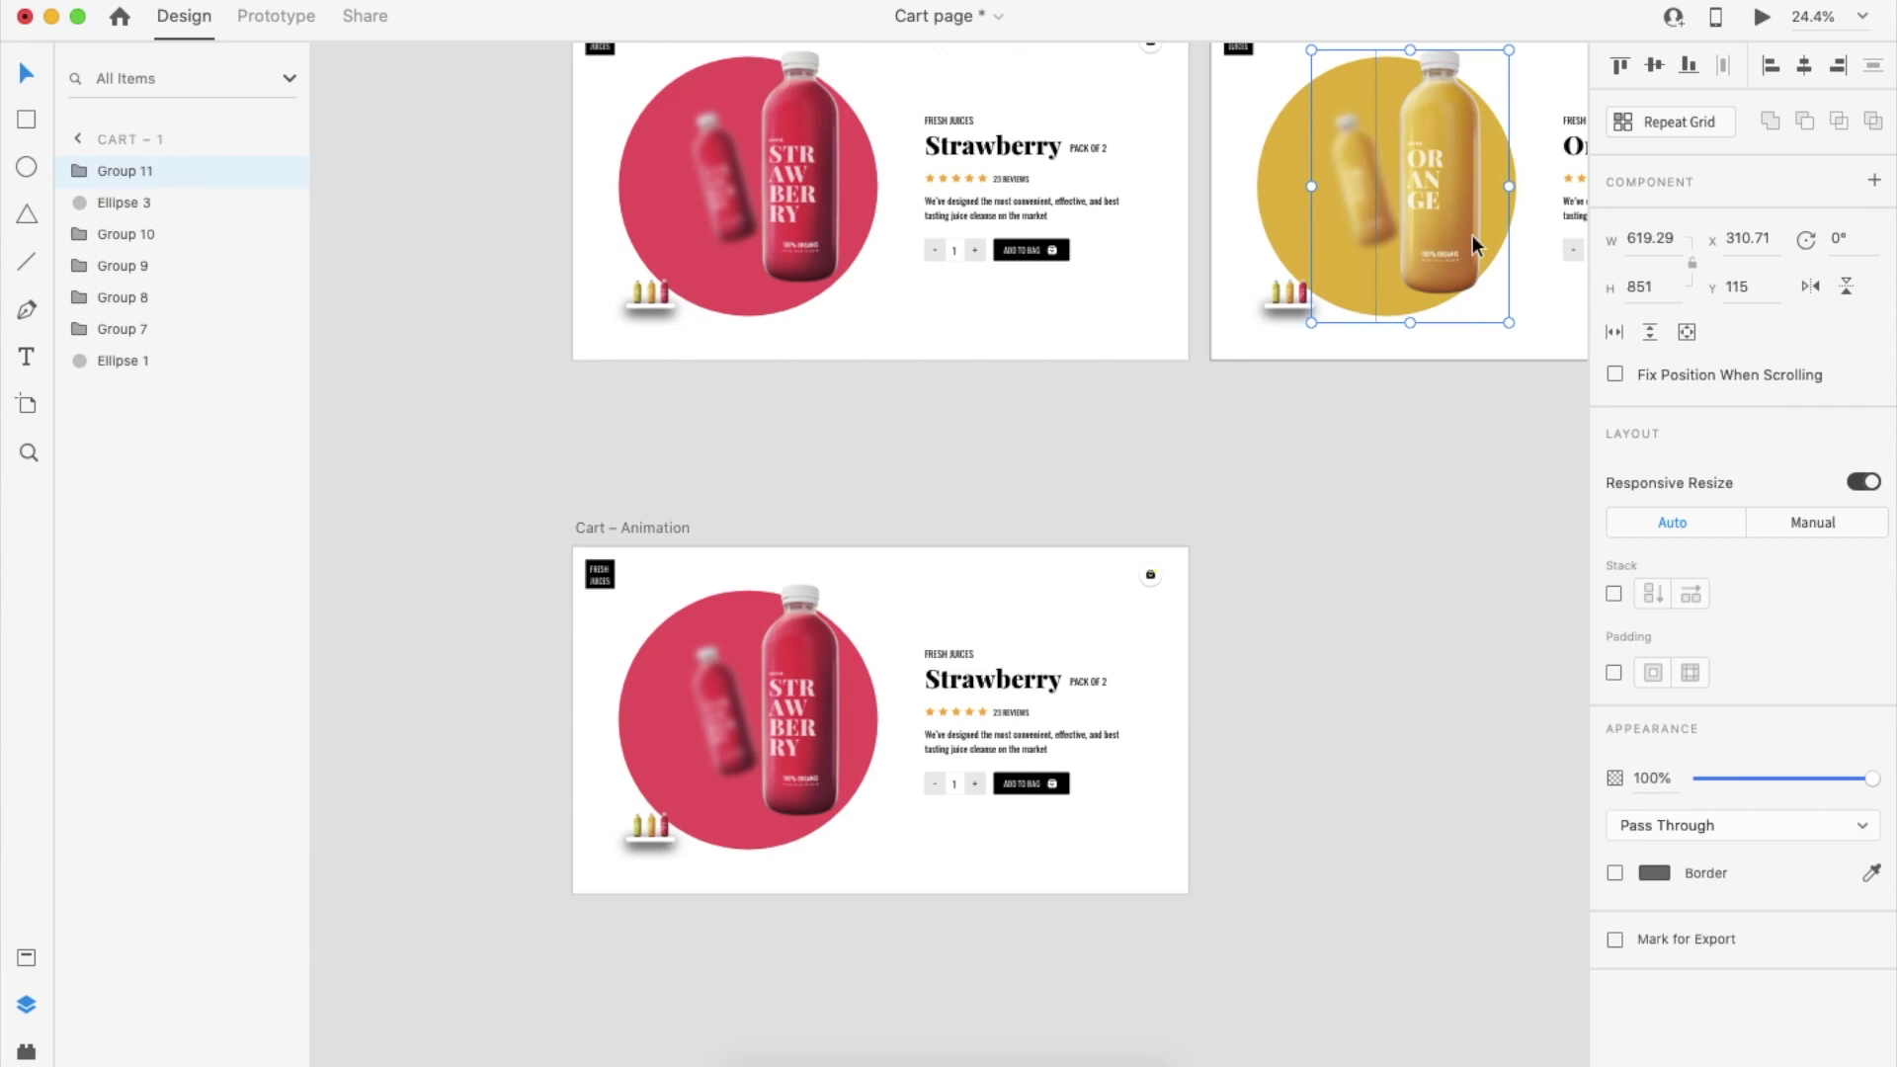
# Group the large and small strawberry bottles on the Cart – Animation artboard
pyautogui.click(810, 684)
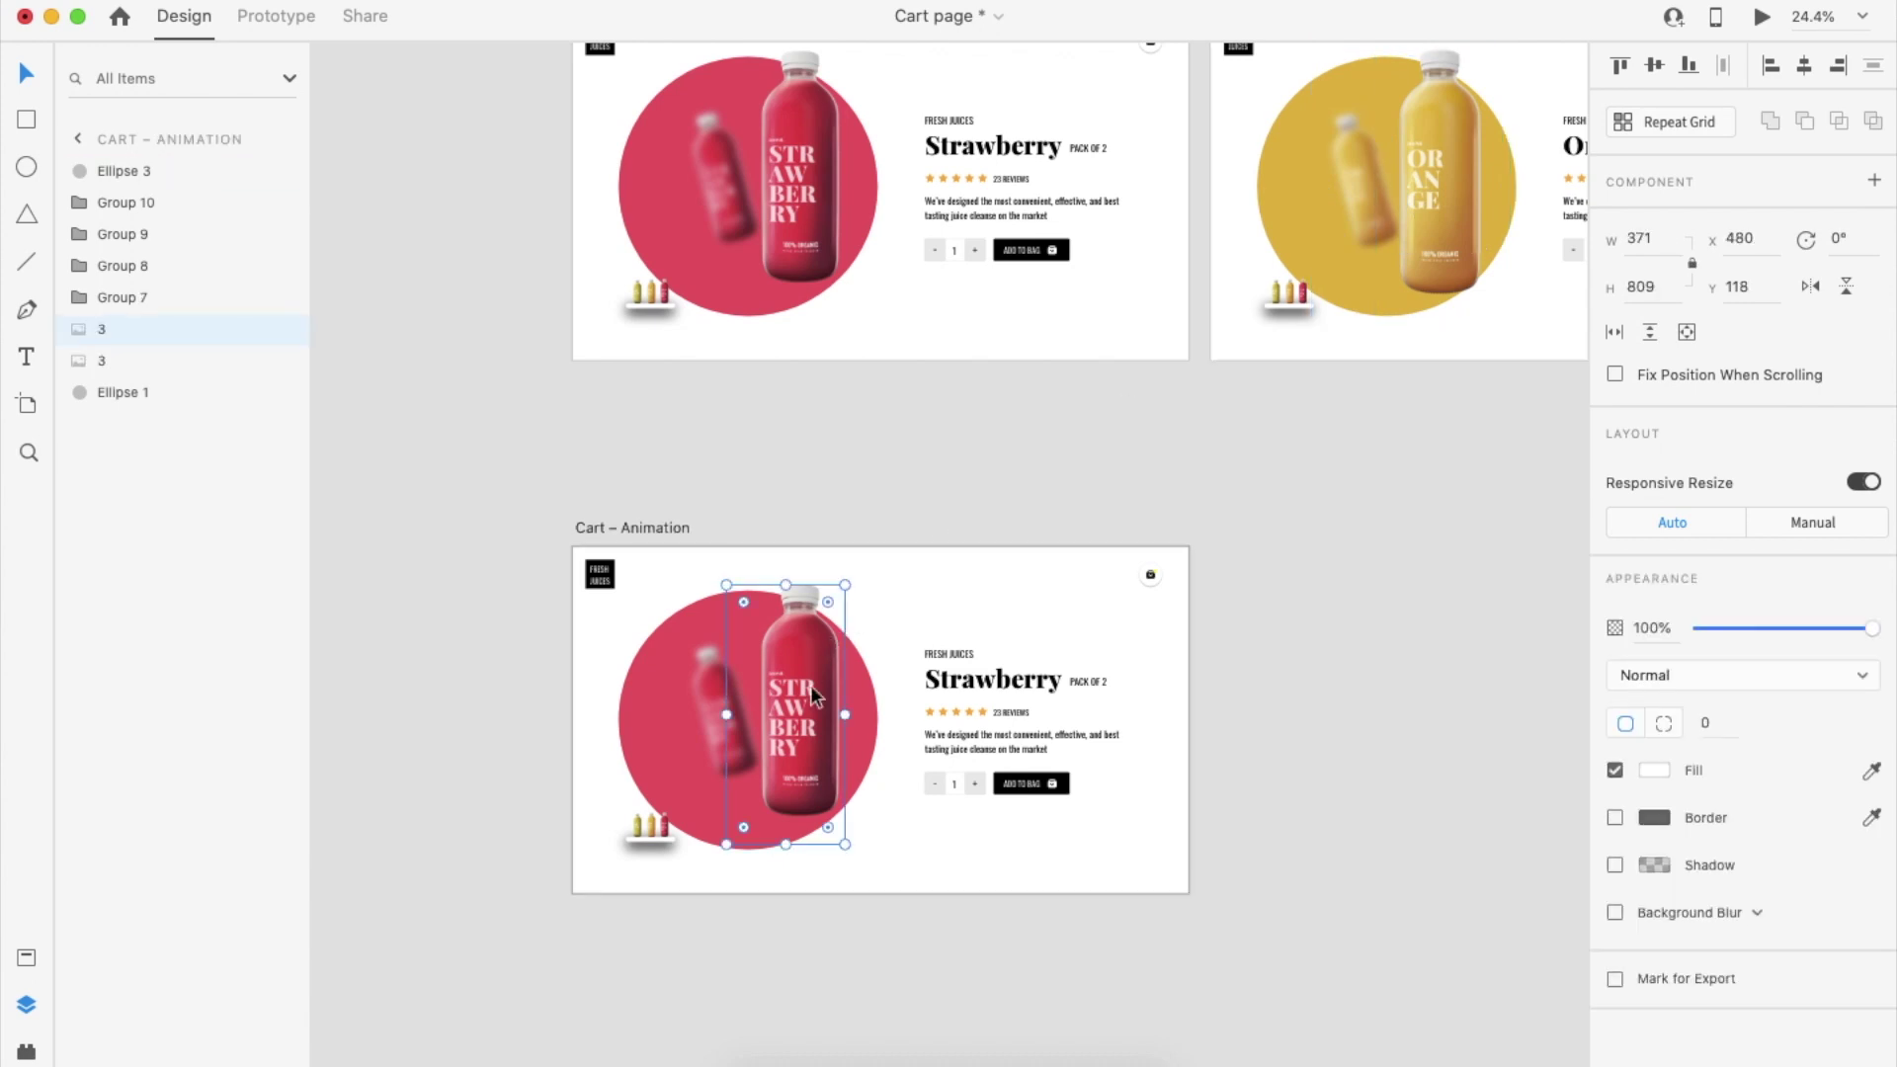
pyautogui.keyDown('shift'); pyautogui.click(715, 695); pyautogui.keyUp('shift')
pyautogui.press('super+g')
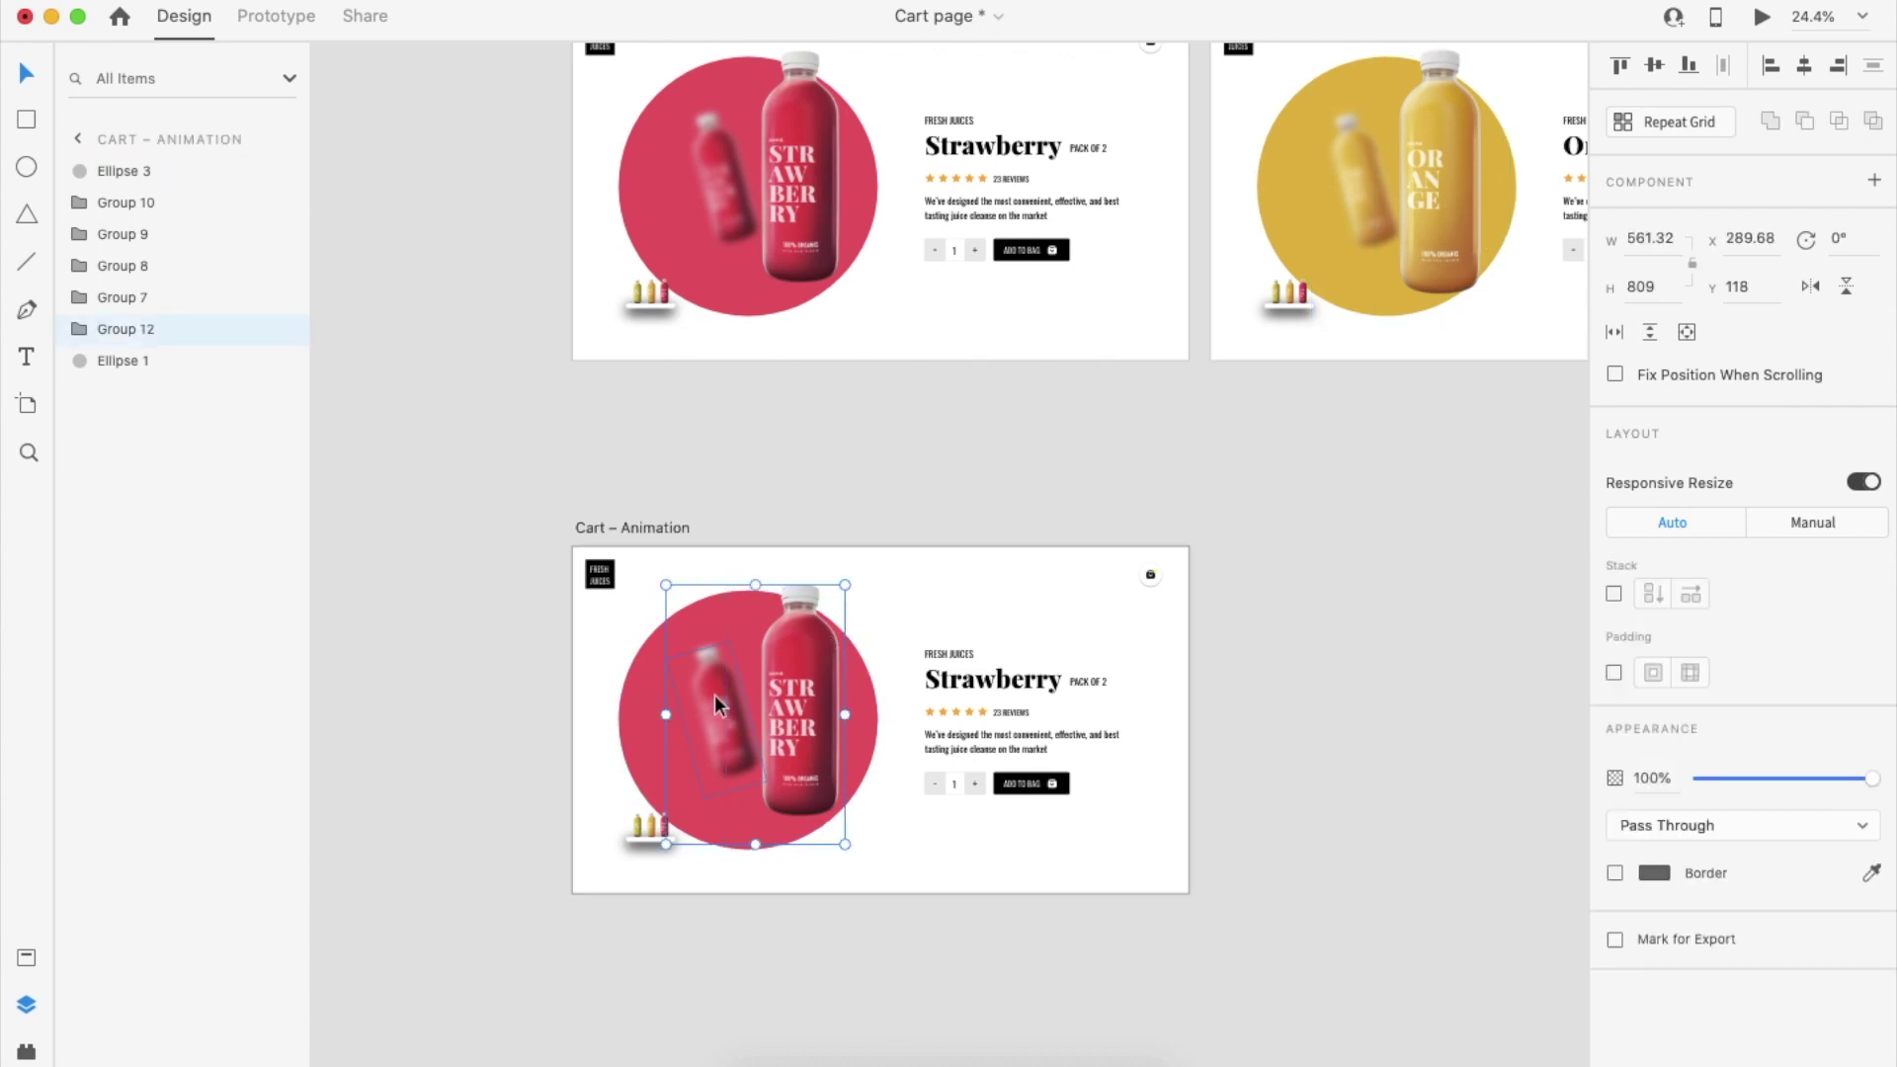
# Paste the orange bottle group onto the Cart – Animation artboard and hide it
pyautogui.press('super+v')
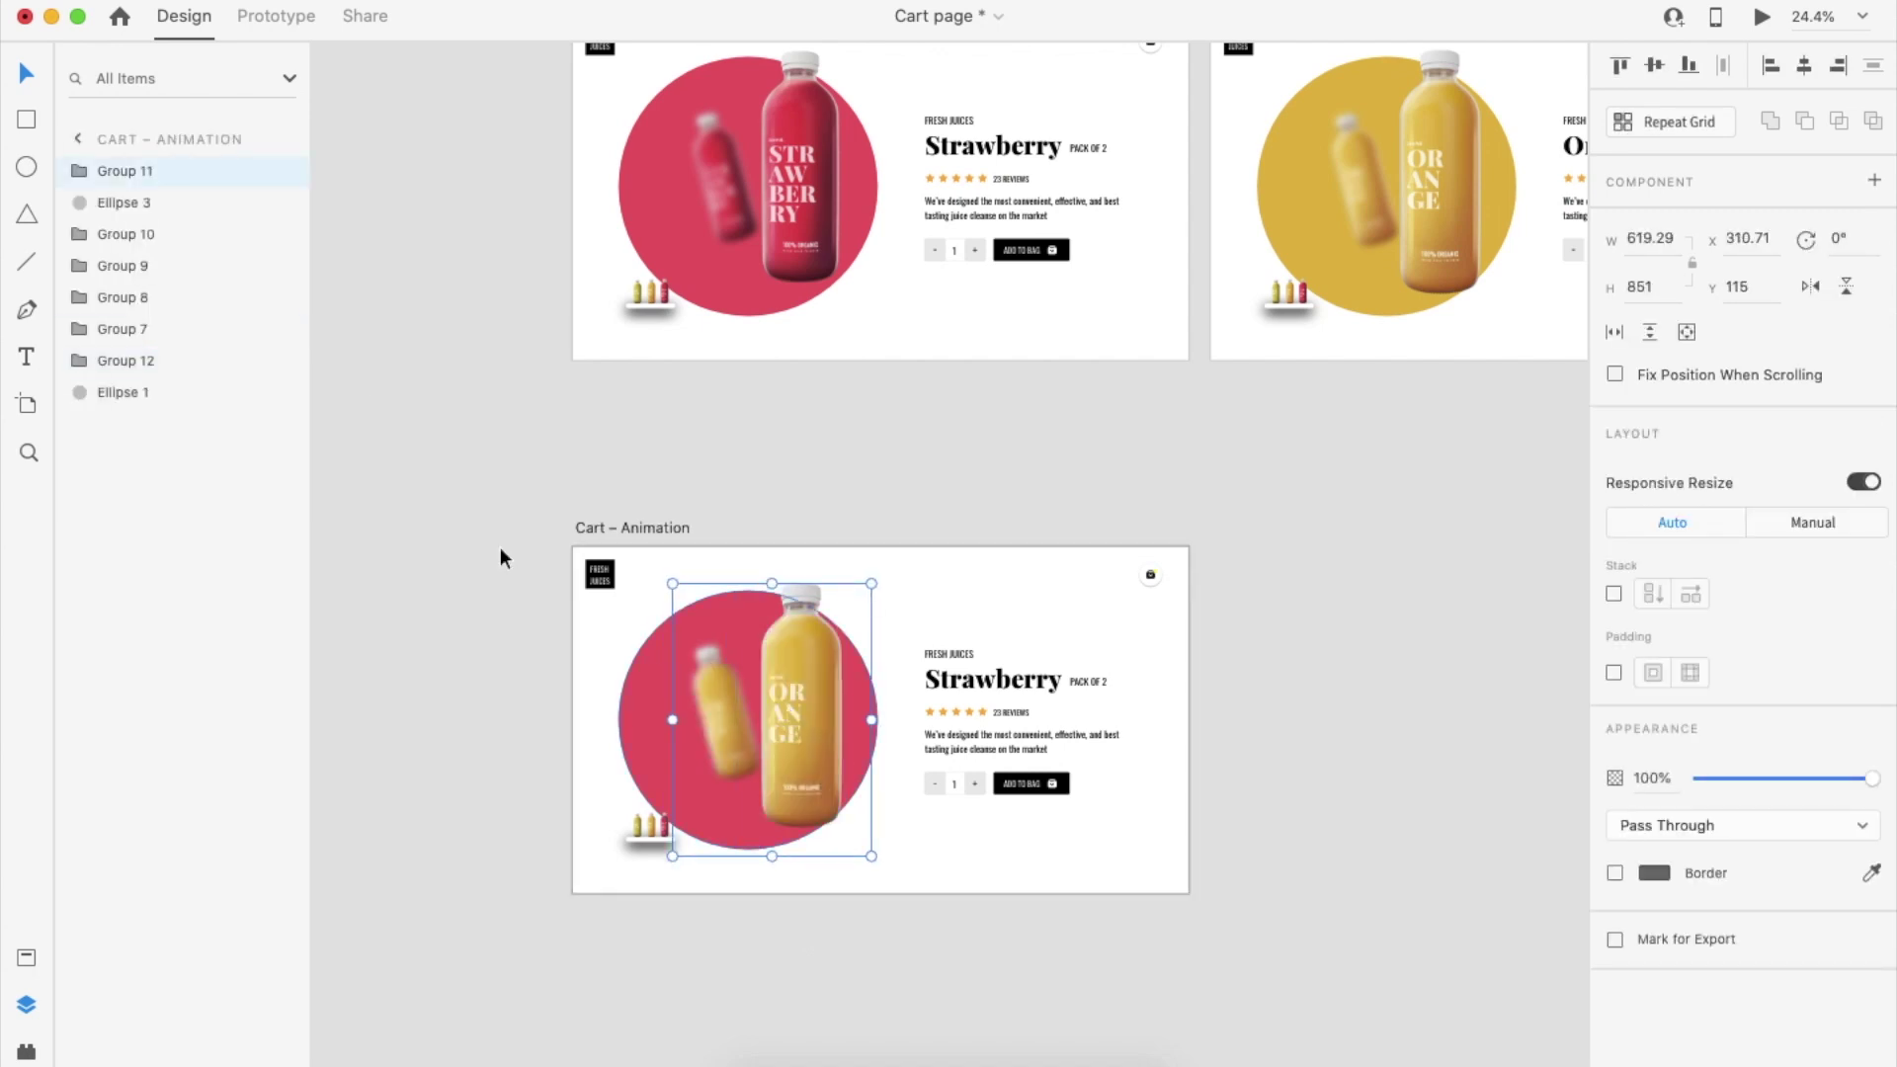
pyautogui.click(284, 172)
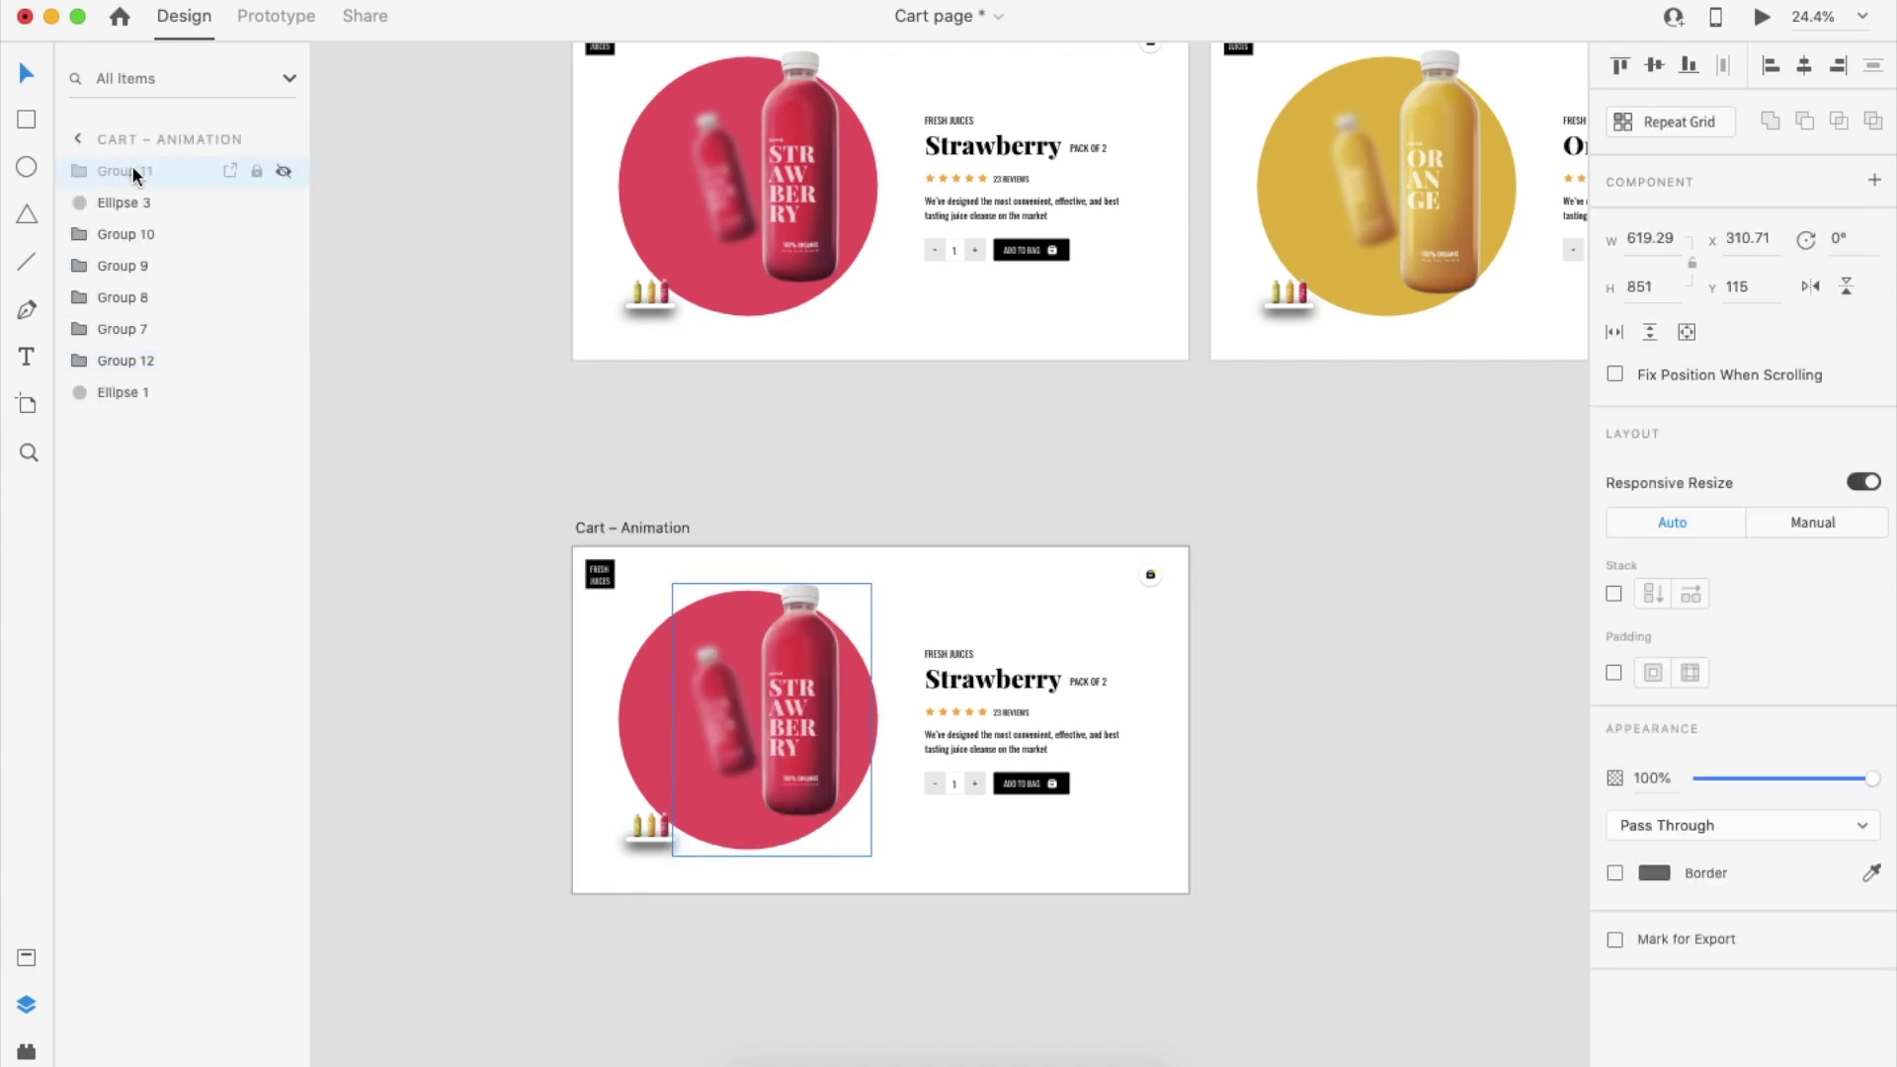
# On Cart – Animation, rename the hidden orange bottle group as orange and the strawberry bottle group as strawberry
pyautogui.doubleClick(122, 171)
pyautogui.write('orange')
pyautogui.press('Return')
pyautogui.click(794, 650)
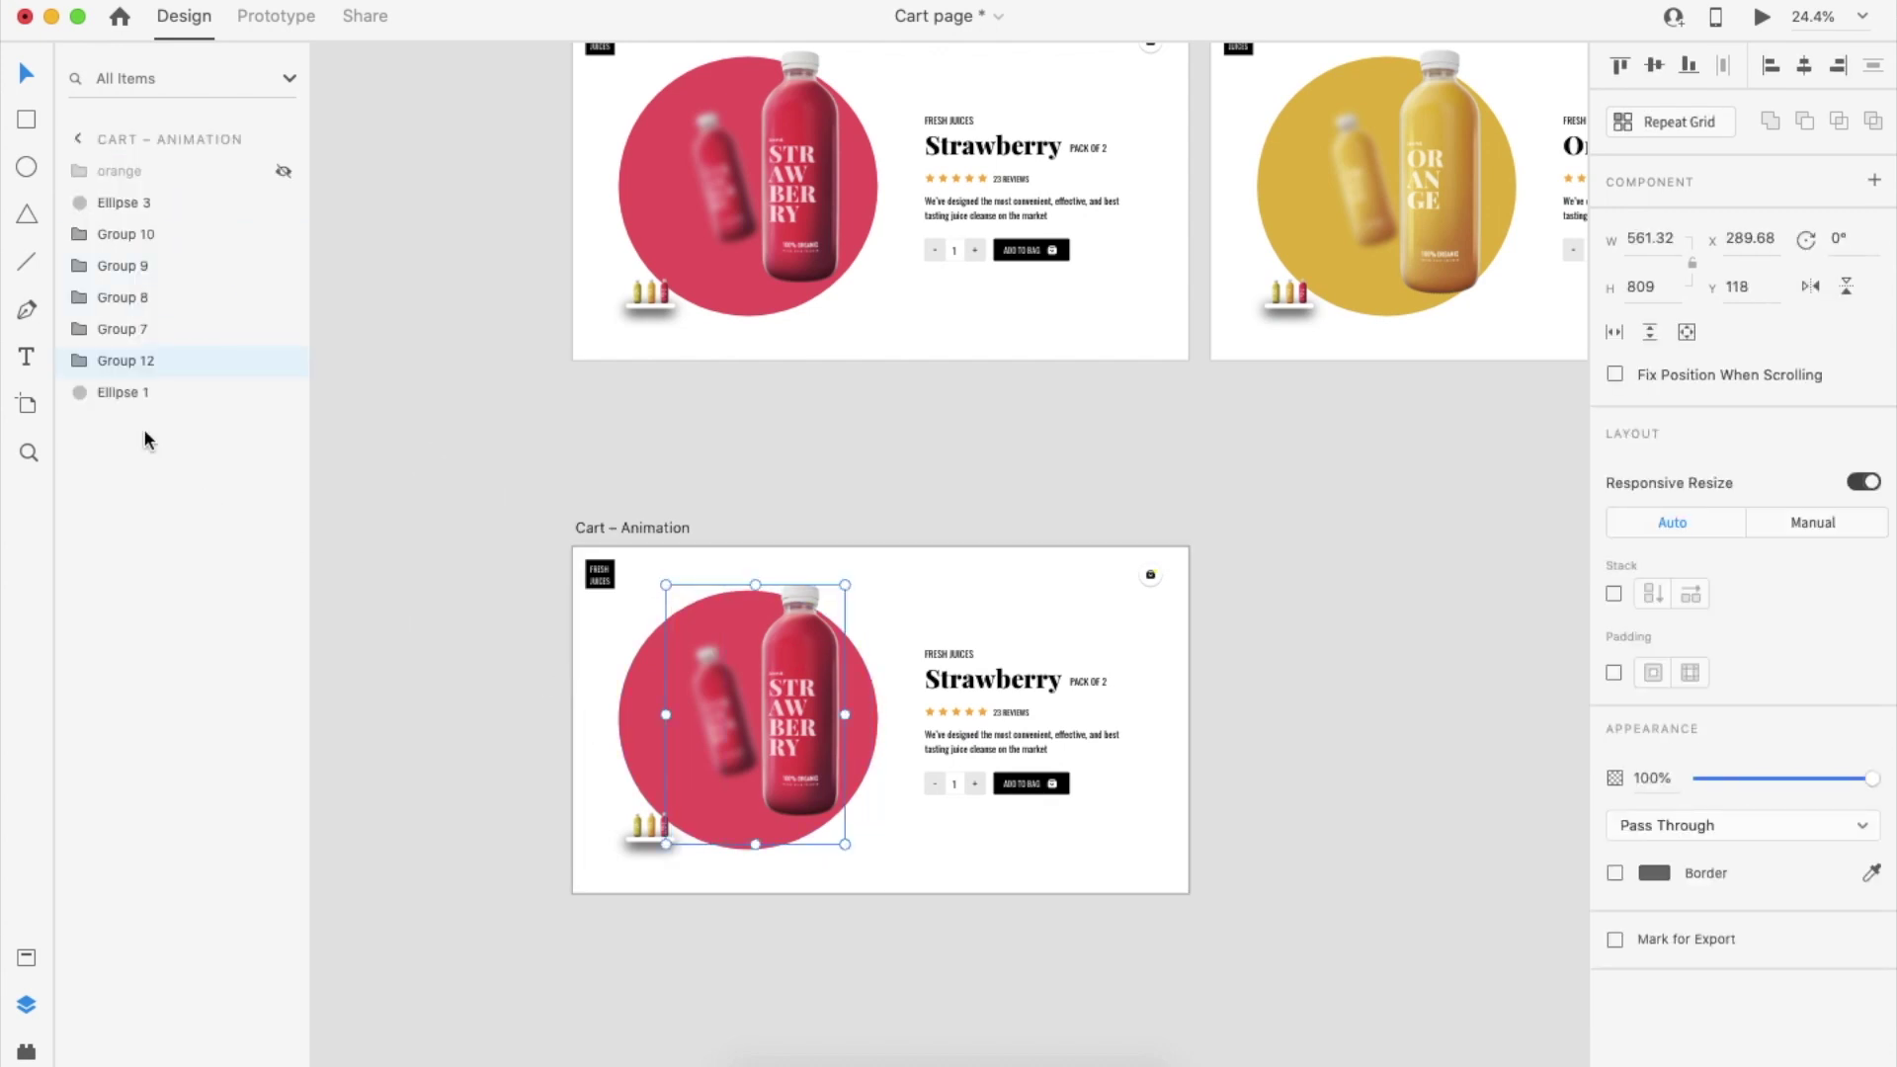
pyautogui.doubleClick(122, 359)
pyautogui.write('strawbe')
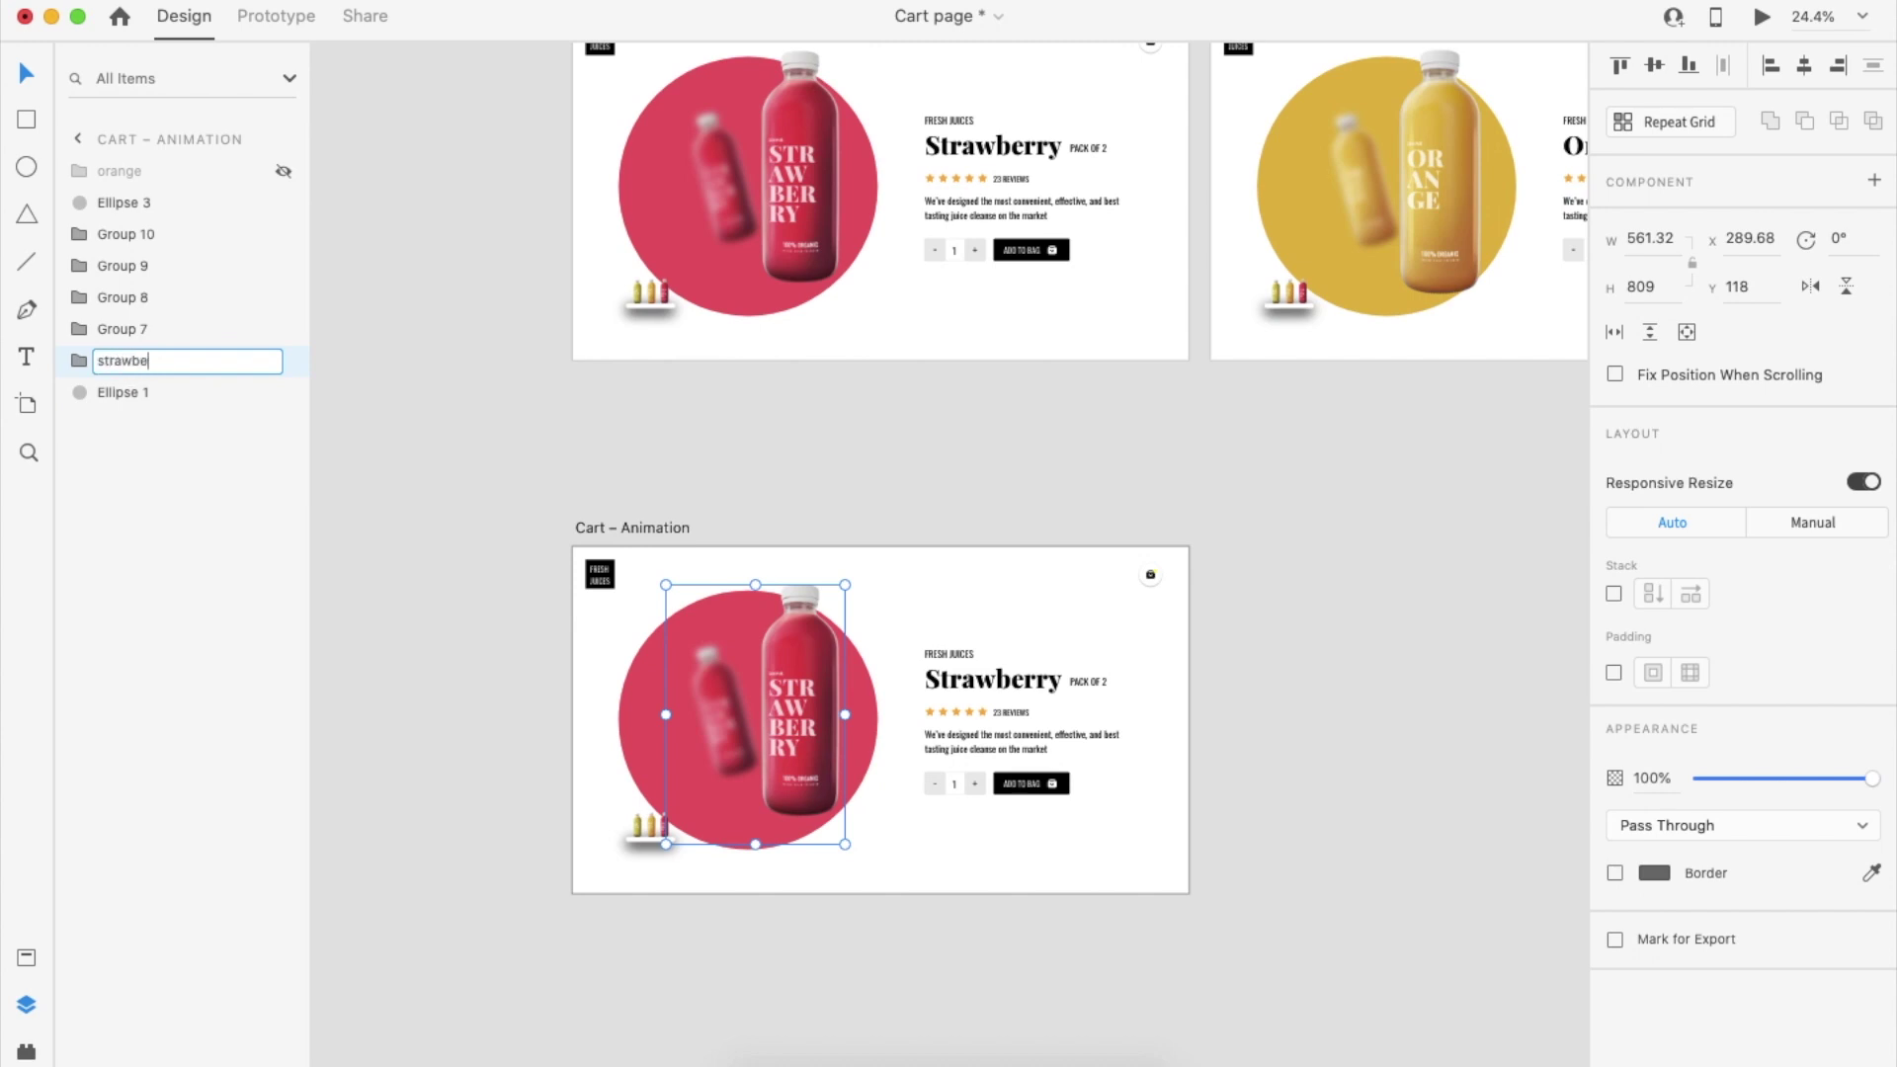
pyautogui.write('rry')
pyautogui.press('Return')
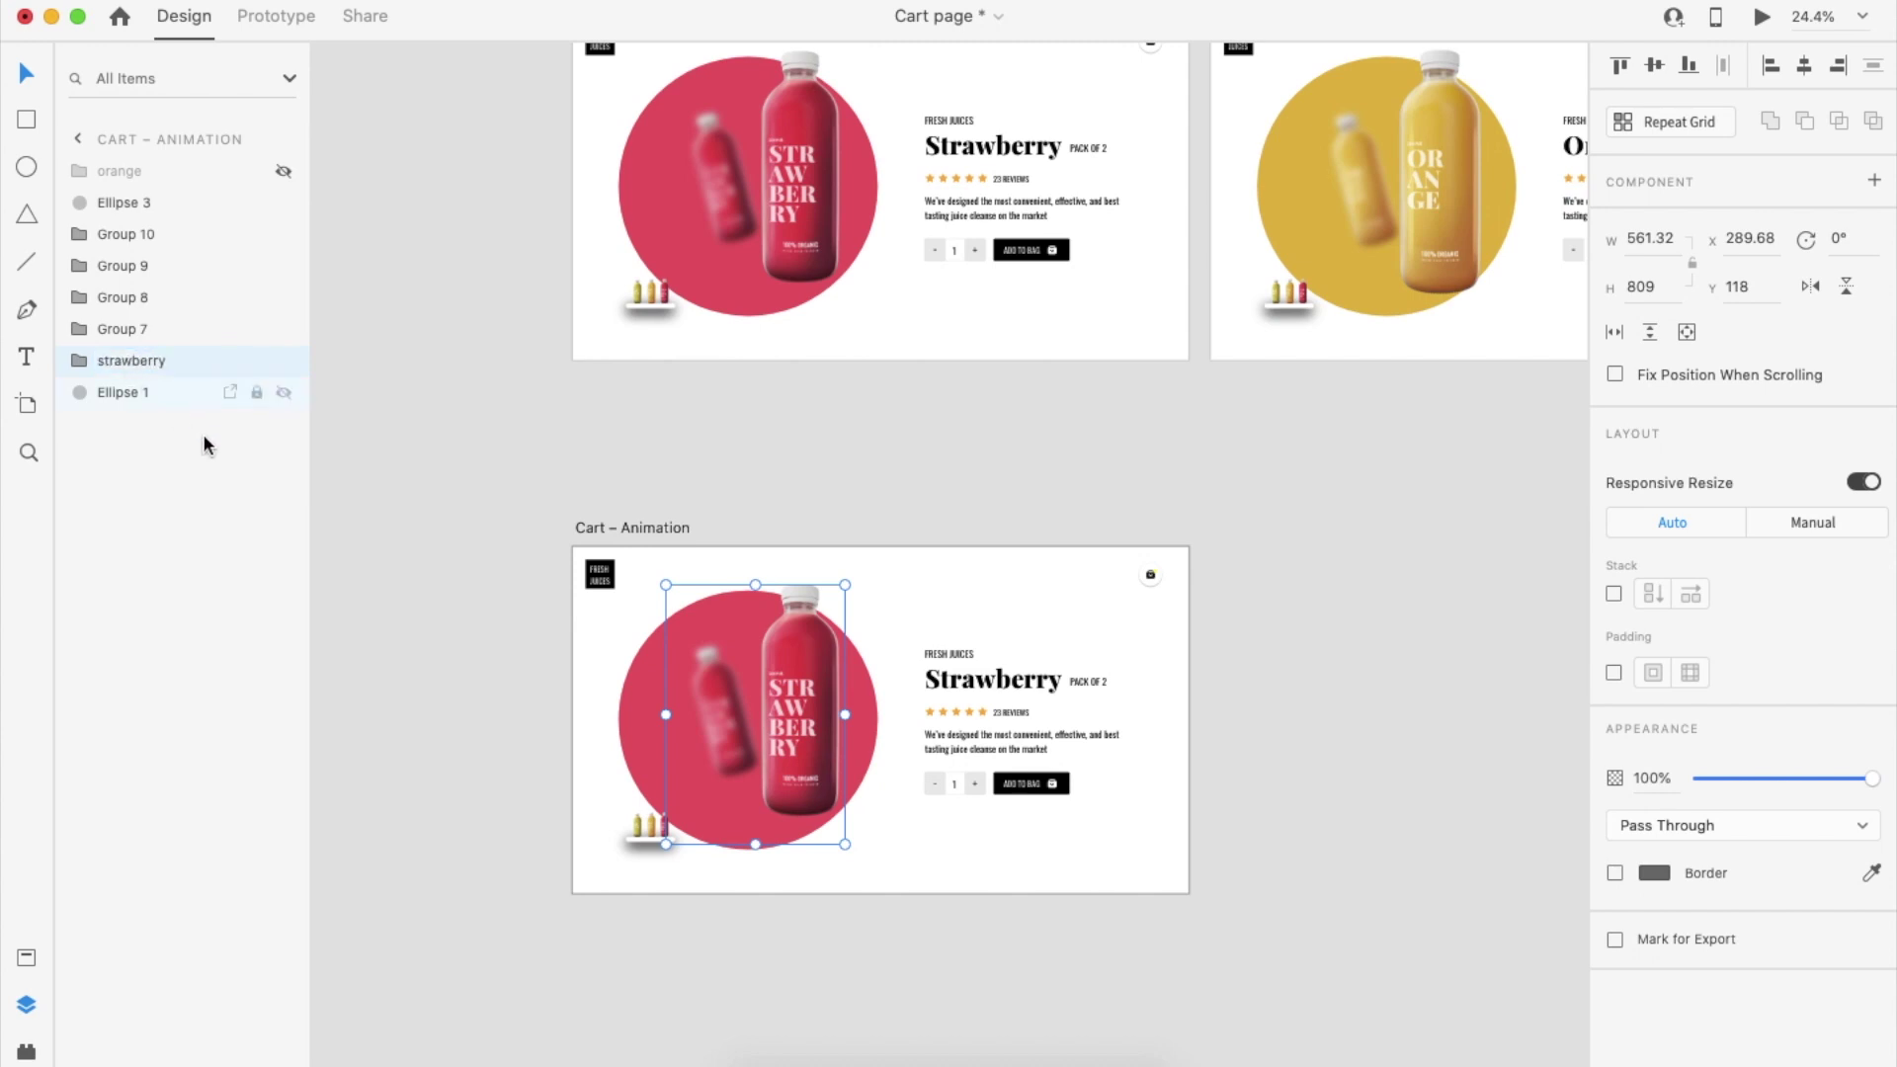
pyautogui.click(375, 507)
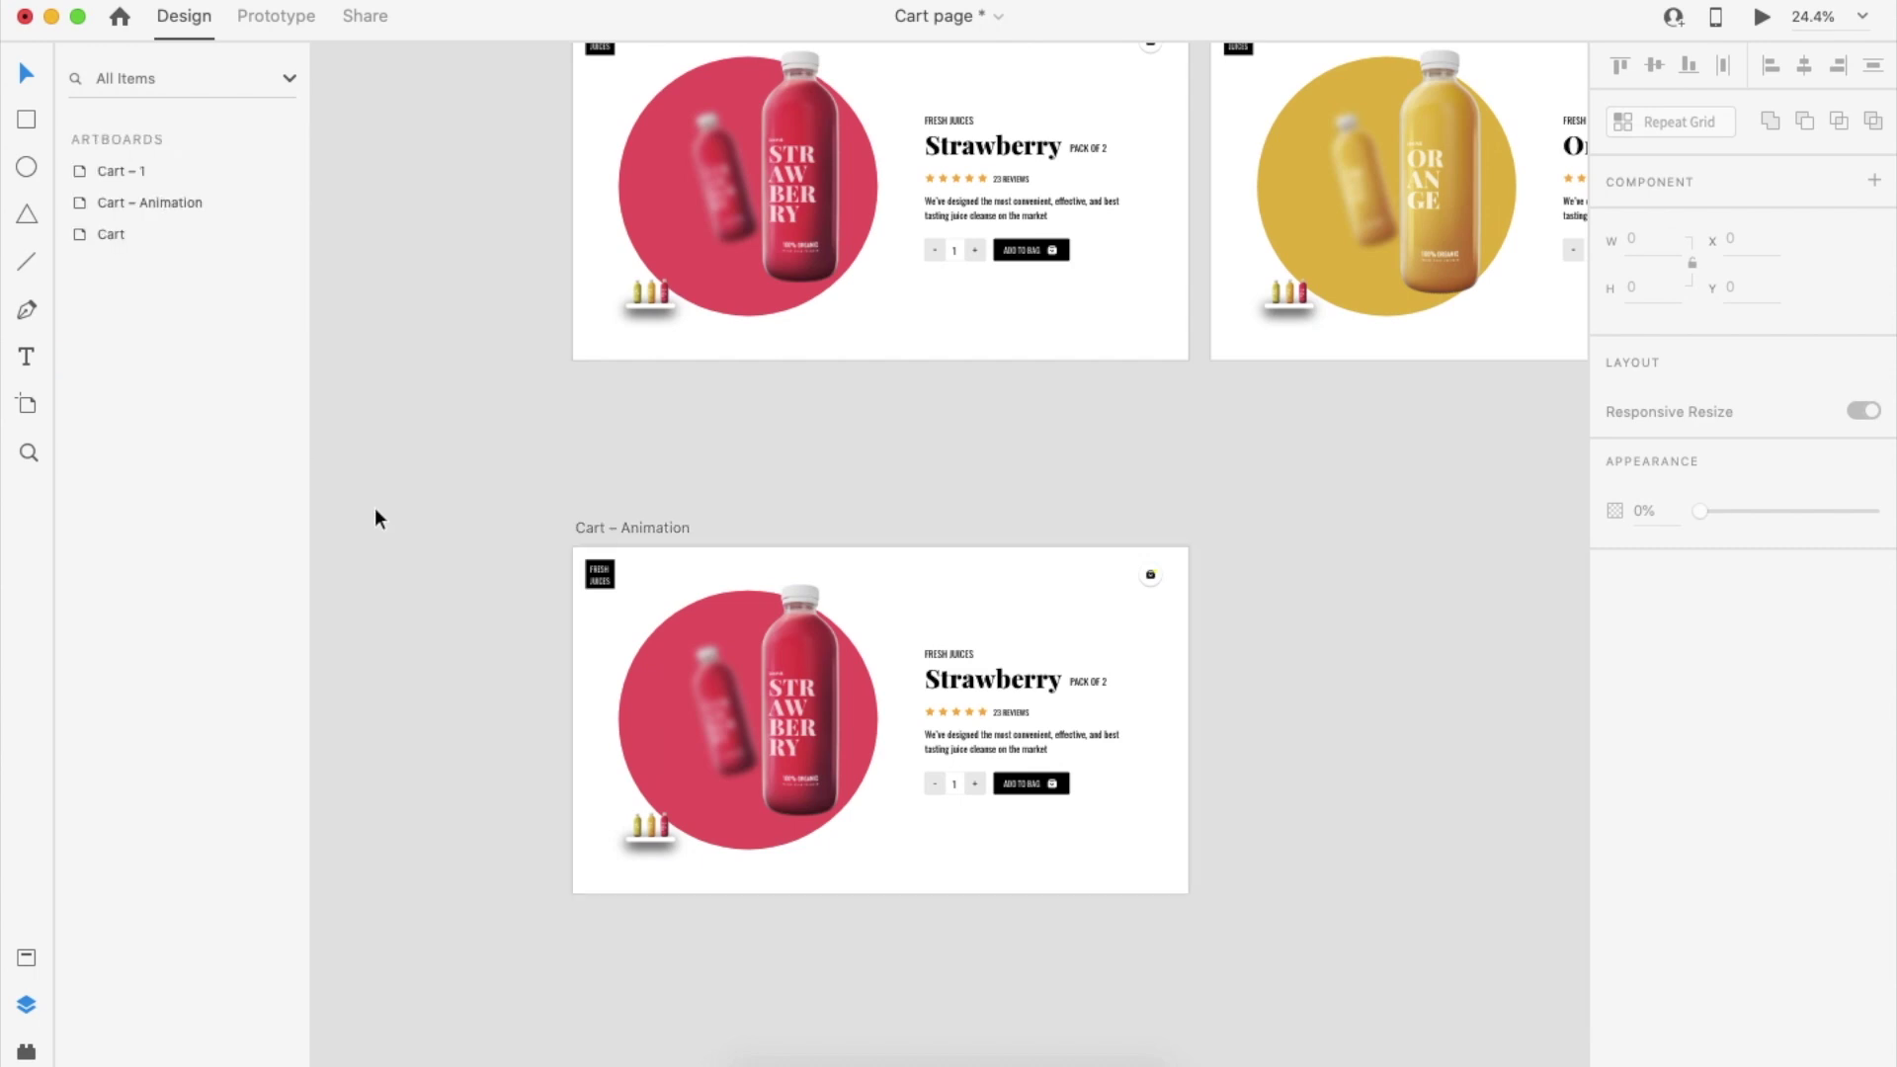
# Bring the small bottle shelf group to the front of the Cart – Animation artboard
pyautogui.click(723, 680)
pyautogui.click(883, 518)
pyautogui.scroll(-1, 884, 518)
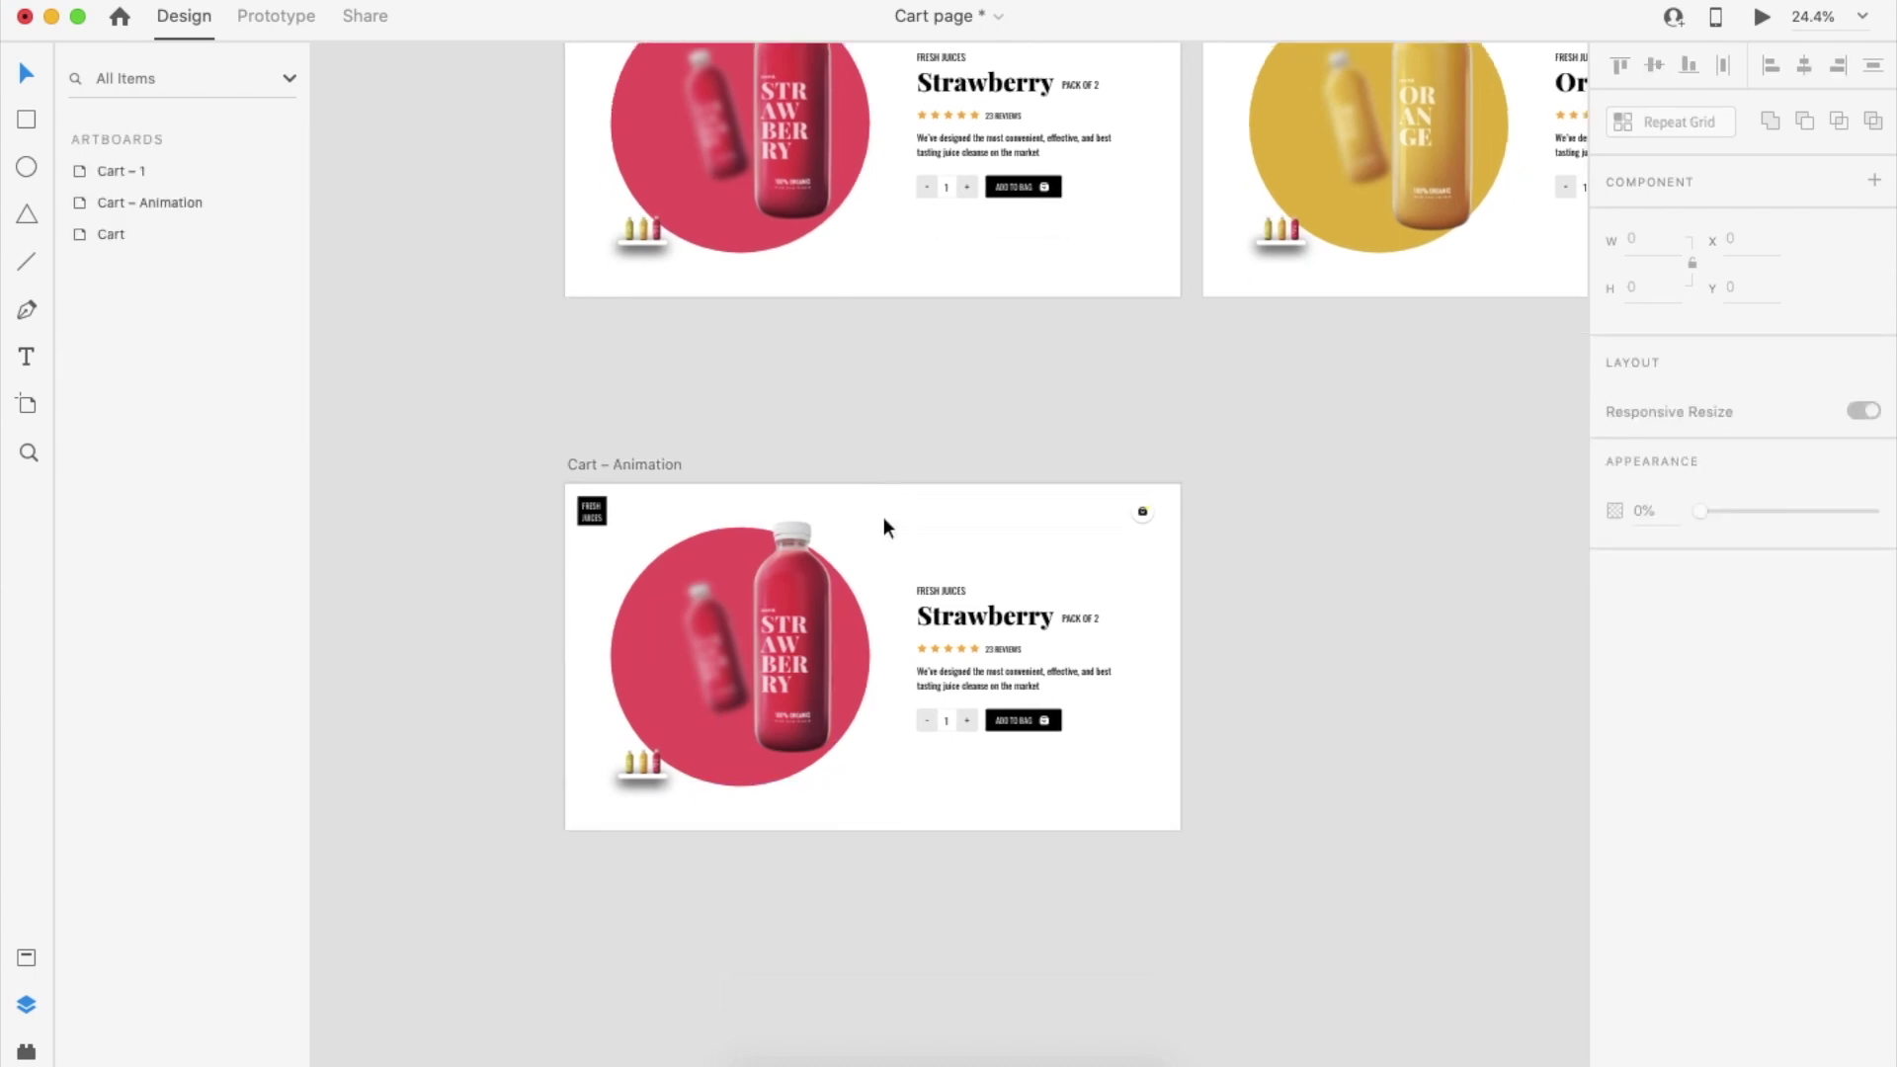
pyautogui.scroll(-2, 883, 518)
pyautogui.scroll(2, 757, 613)
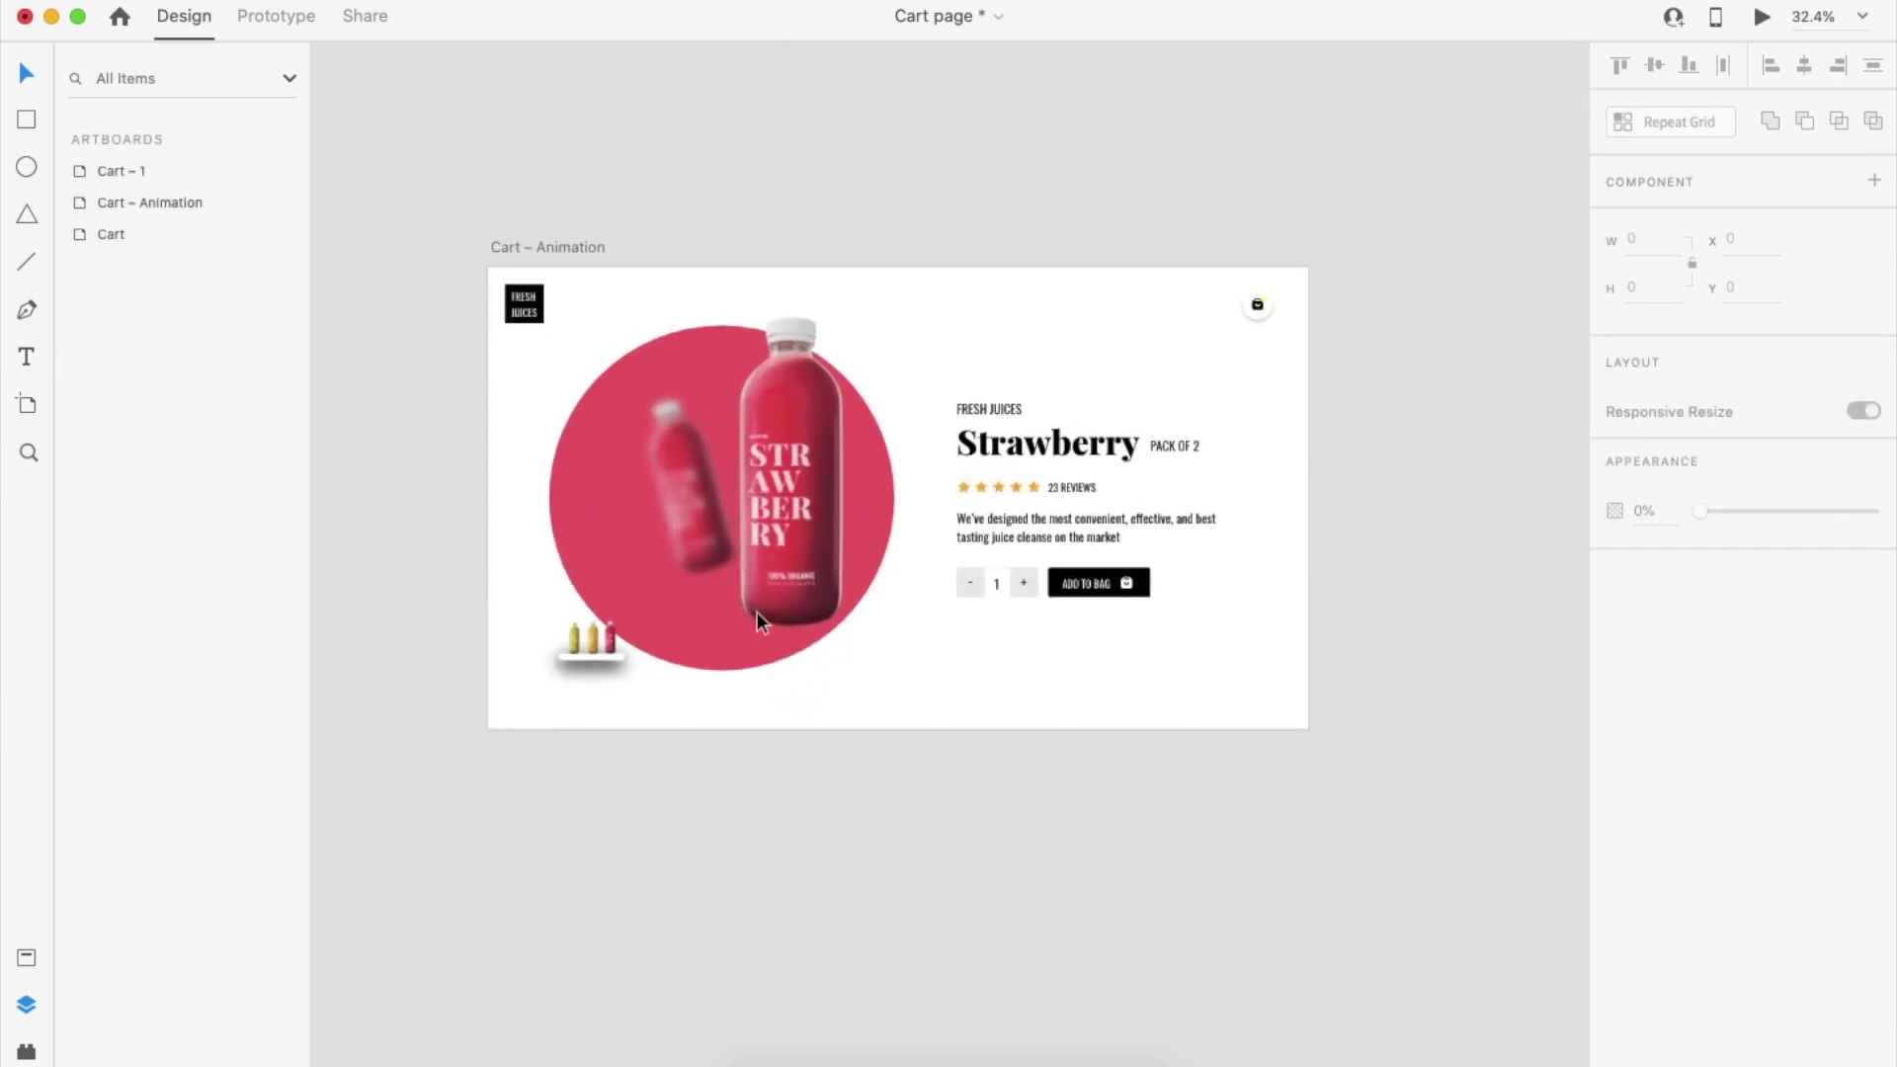
pyautogui.click(584, 656)
pyautogui.press('super+shift+bracketright')
pyautogui.click(803, 874)
# Duplicate the Cart – Animation artboard
pyautogui.scroll(-3, 802, 874)
pyautogui.click(661, 373)
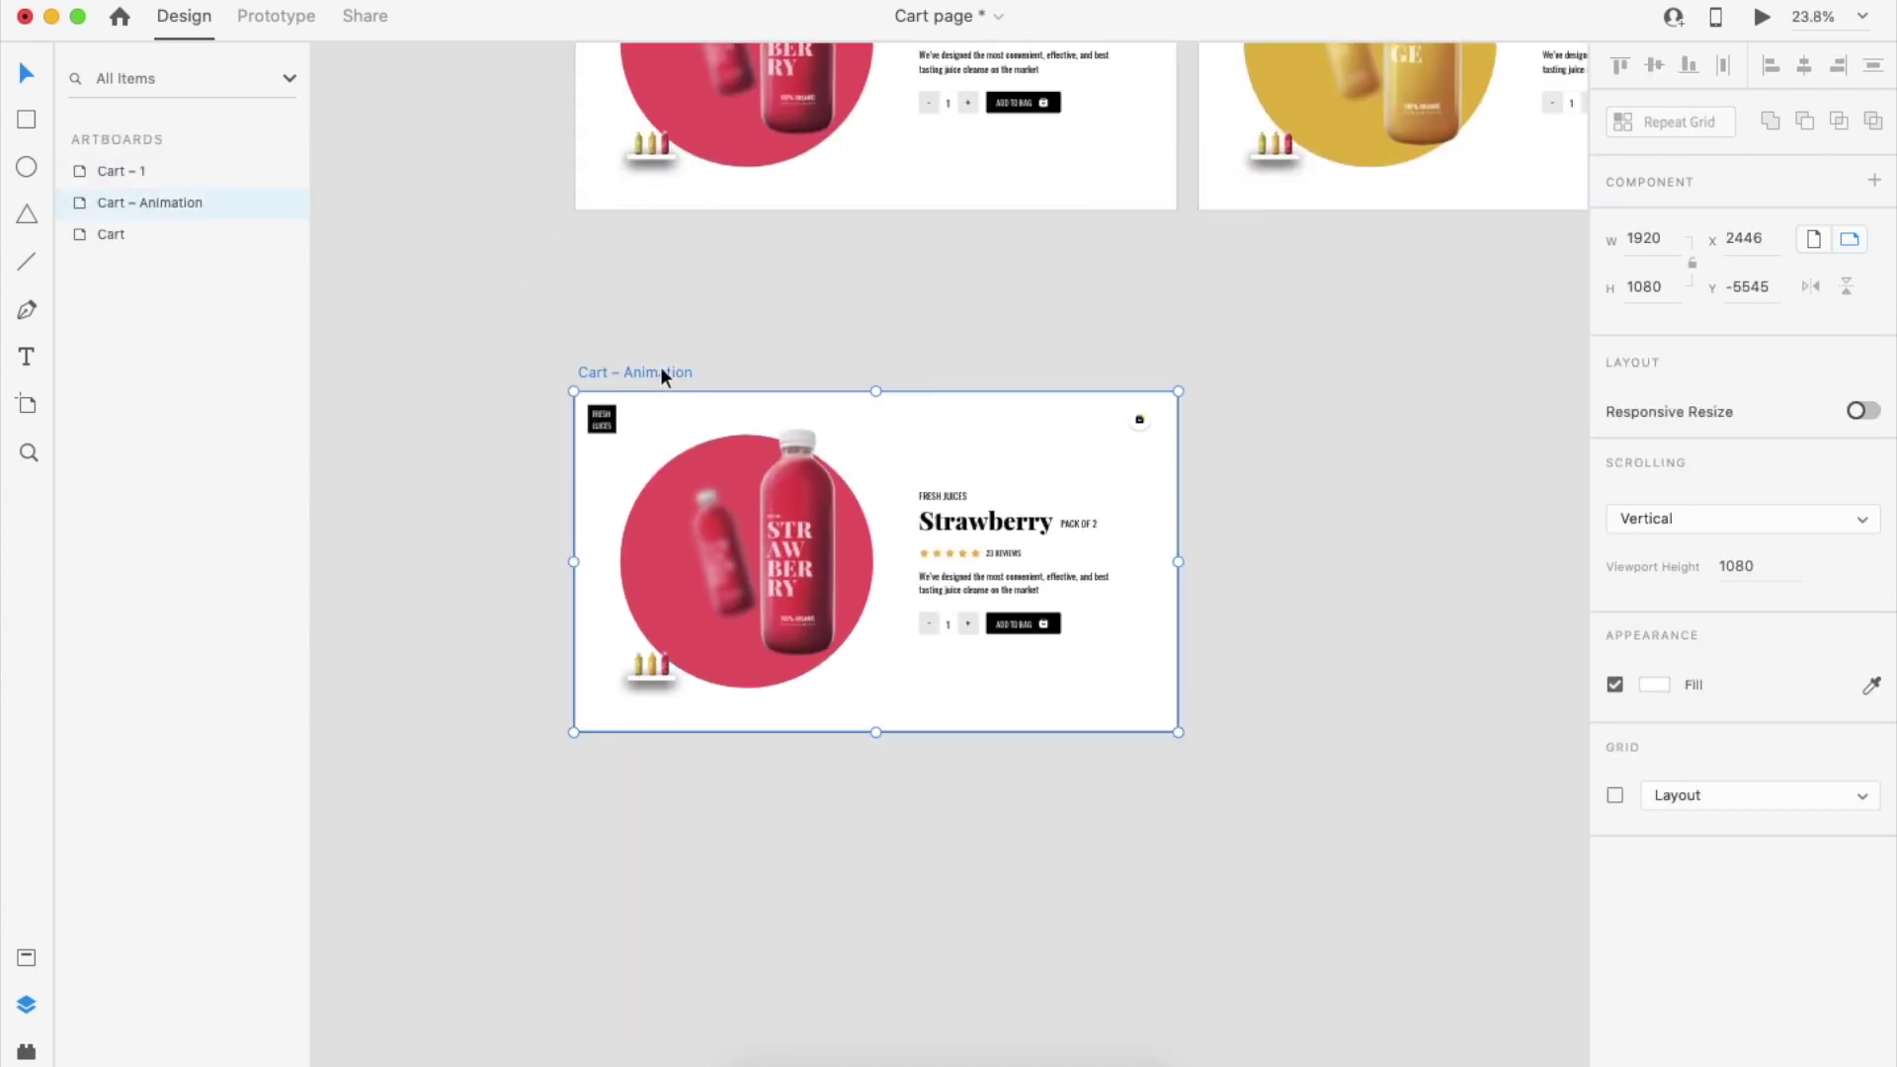
pyautogui.press('super+d')
pyautogui.click(850, 540)
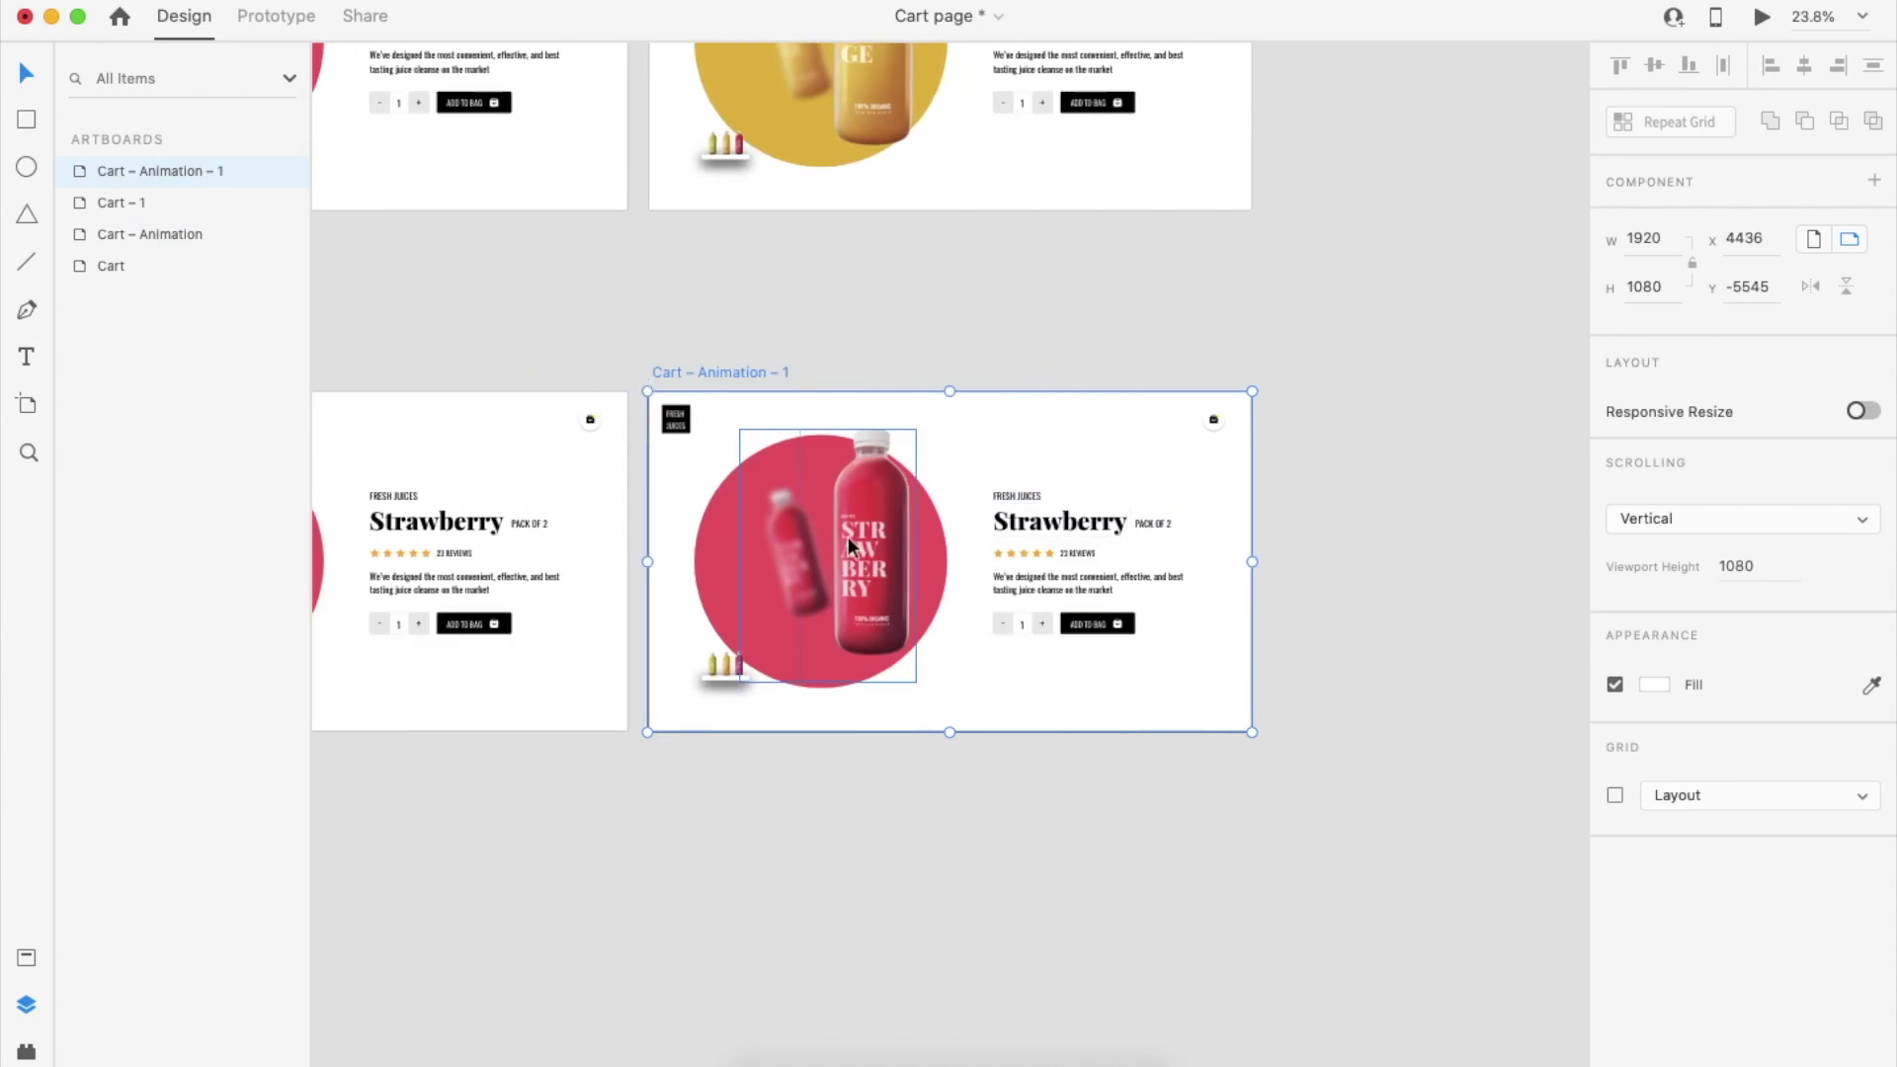
# On Cart – Animation – 1, move the large strawberry bottle straight up until it sits completely above the artboard
pyautogui.doubleClick(848, 536)
pyautogui.click(897, 568)
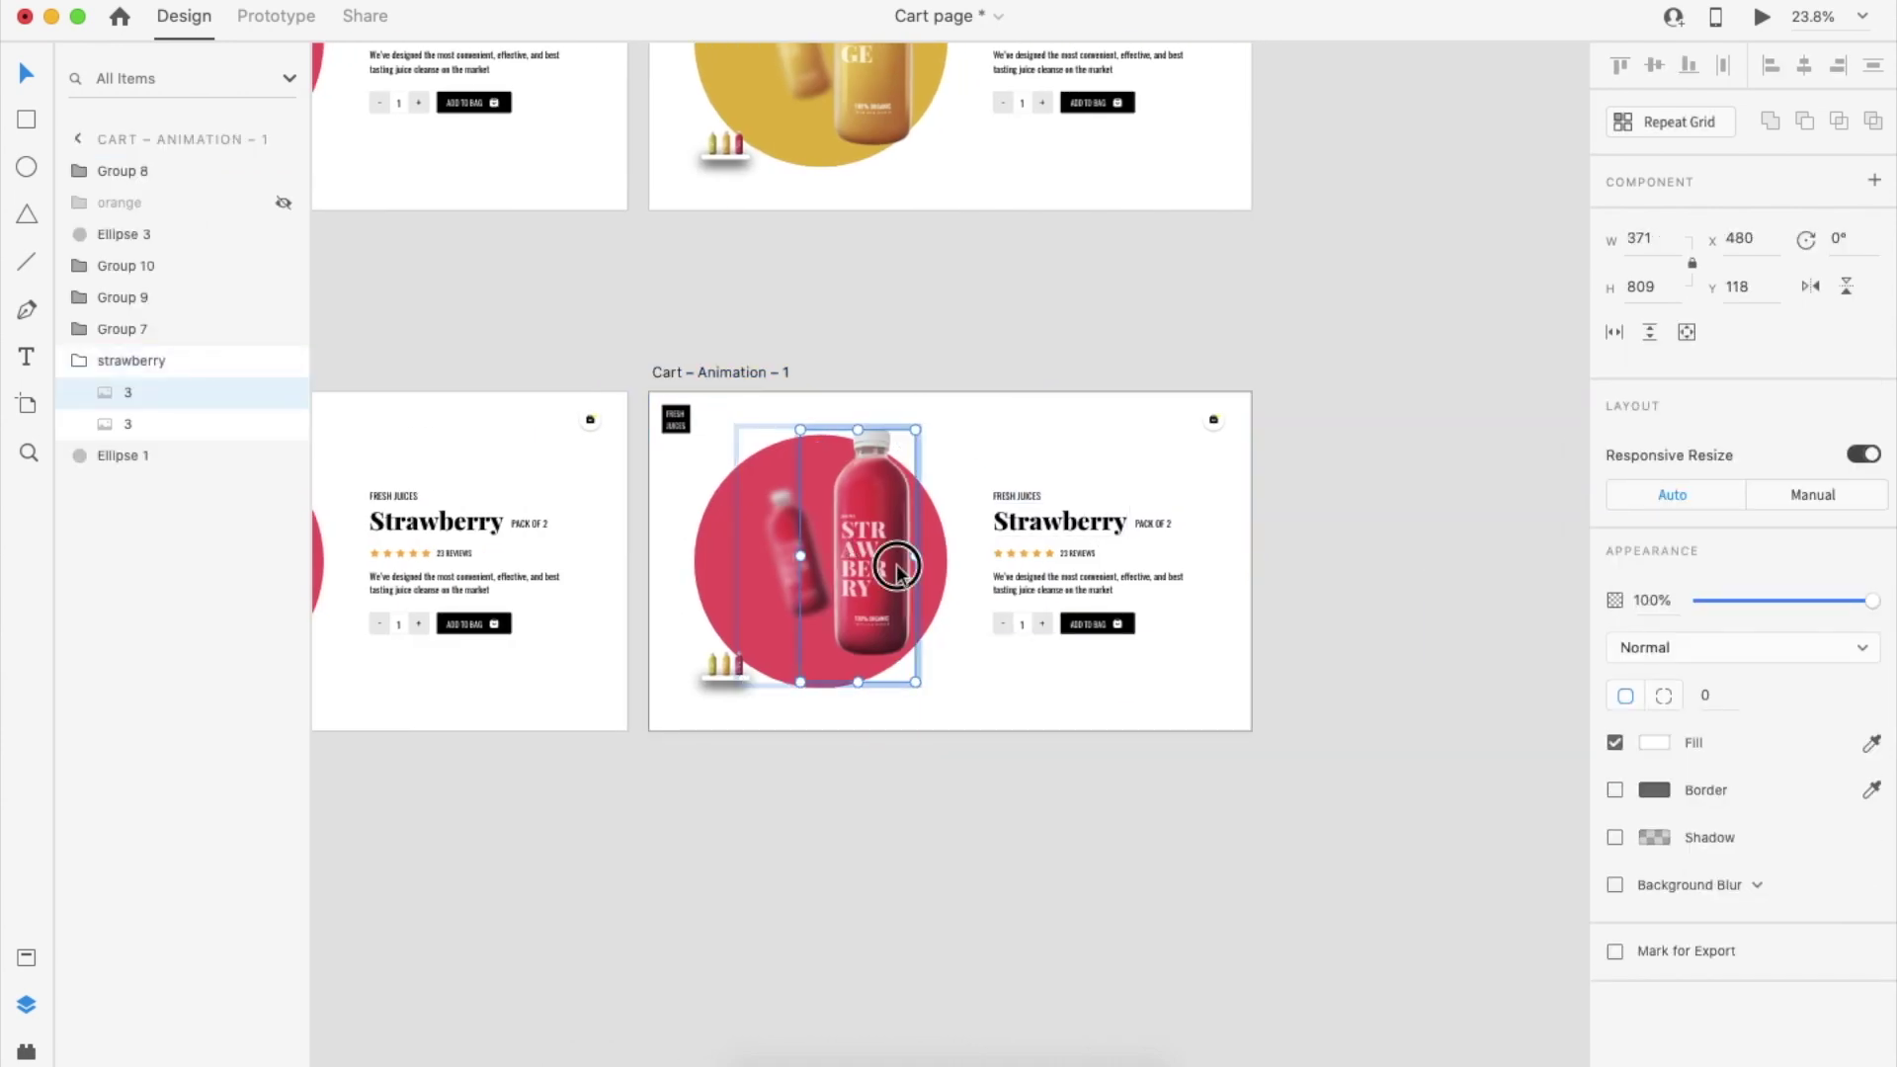
pyautogui.moveTo(869, 623); pyautogui.dragTo(864, 425)
pyautogui.press('super+z')
pyautogui.hotkey('shift', 'Up')
pyautogui.hotkey('shift', 'Up')
pyautogui.hotkey('shift', 'Up')
pyautogui.hotkey('shift', 'Up')
pyautogui.hotkey('shift', 'Up')
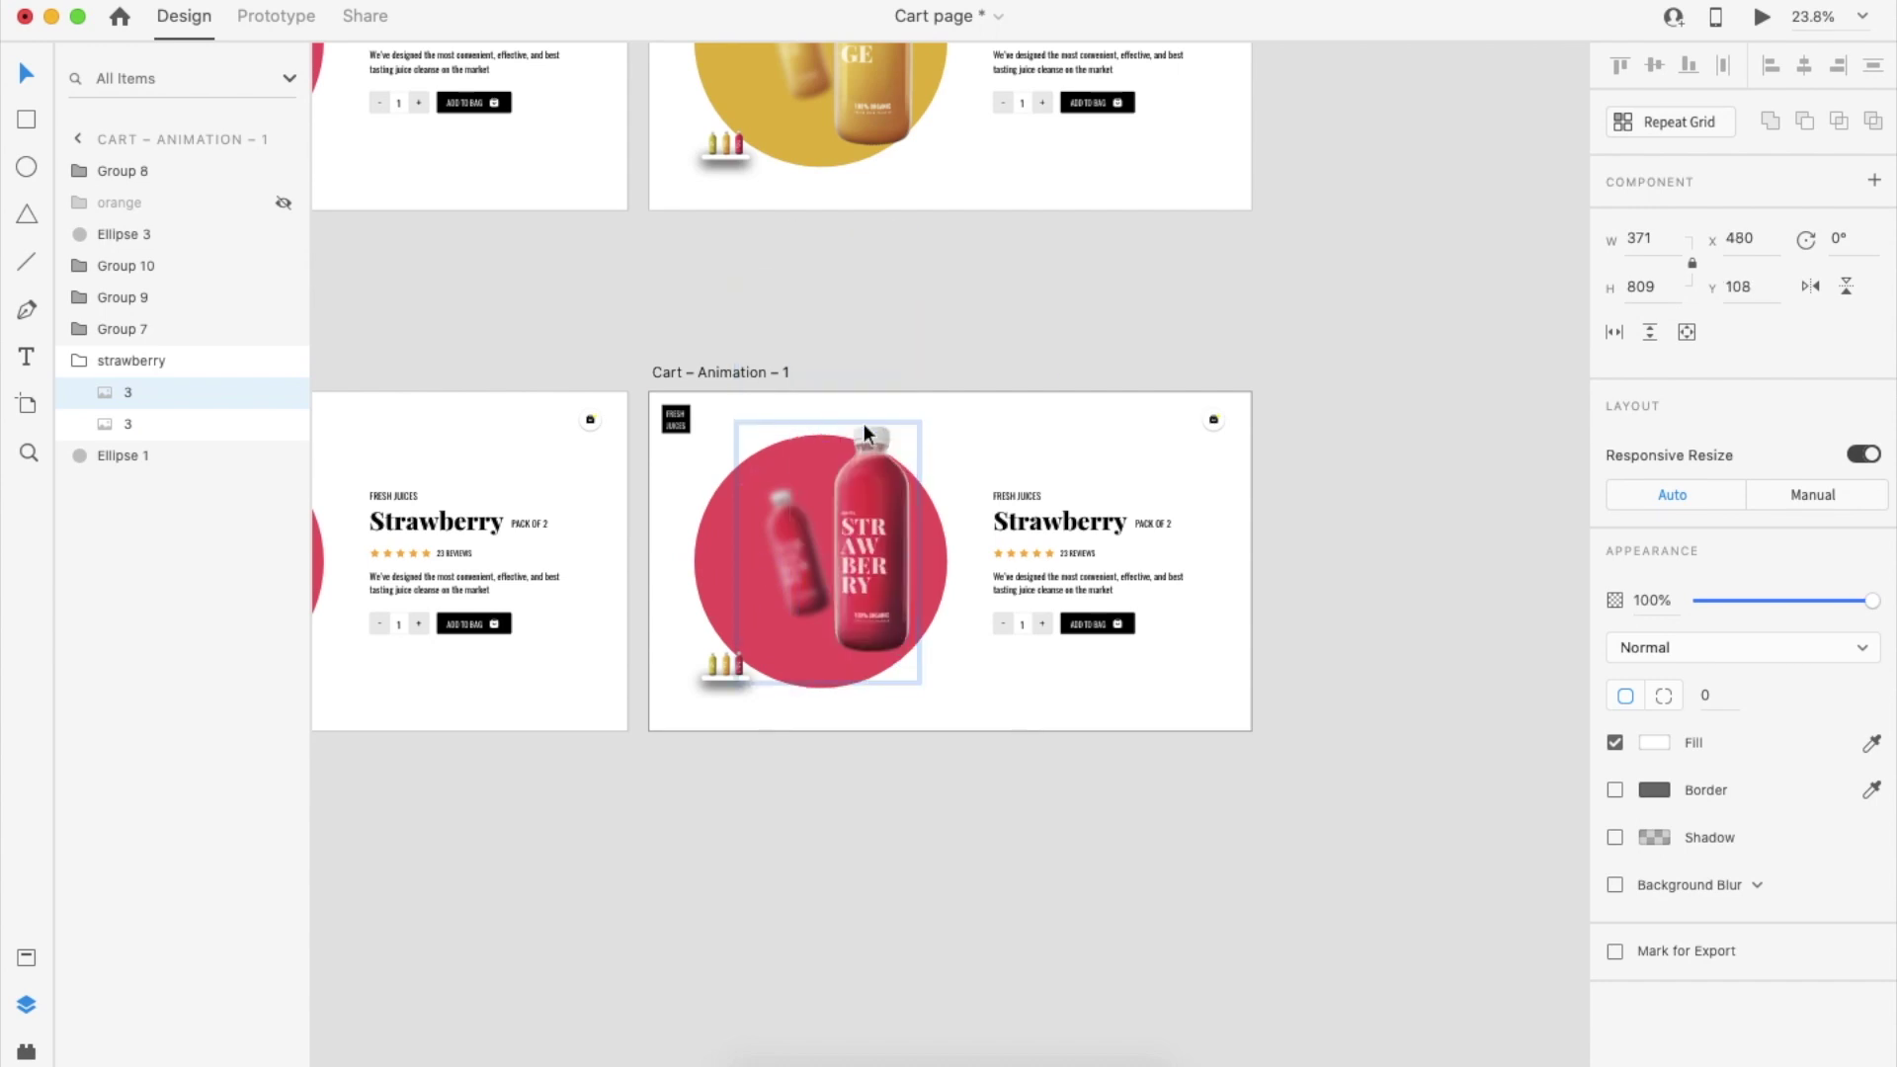
pyautogui.hotkey('shift', 'Up')
pyautogui.hotkey('shift', 'Up')
pyautogui.hotkey('shift', 'Up')
pyautogui.hotkey('shift', 'Up')
pyautogui.hotkey('shift', 'Up')
pyautogui.hotkey('shift', 'Up')
pyautogui.hotkey('shift', 'Up')
pyautogui.hotkey('shift', 'Up')
pyautogui.hotkey('shift', 'Up')
pyautogui.hotkey('shift', 'Up')
pyautogui.hotkey('shift', 'Up')
pyautogui.hotkey('shift', 'Up')
pyautogui.hotkey('shift', 'Up')
pyautogui.hotkey('shift', 'Up')
pyautogui.hotkey('shift', 'Up')
pyautogui.hotkey('shift', 'Up')
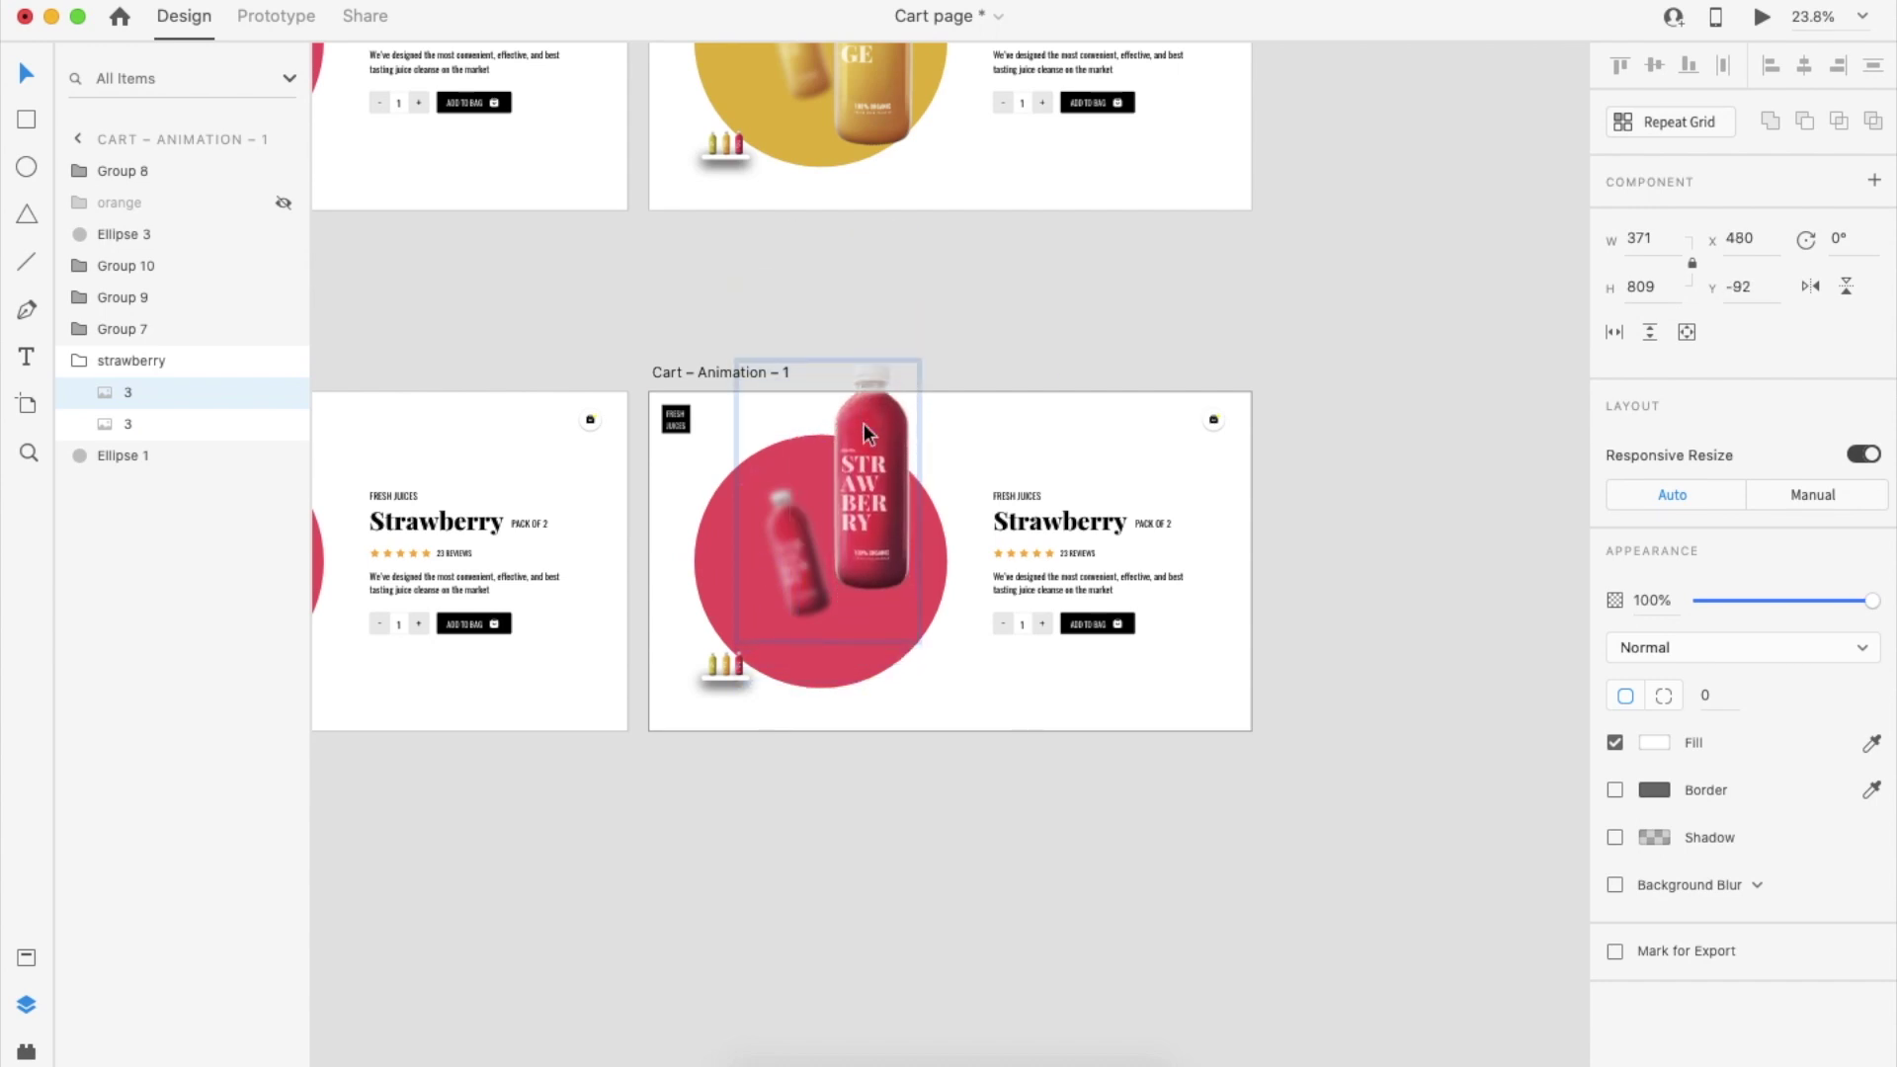
pyautogui.moveTo(876, 487); pyautogui.dragTo(878, 282)
pyautogui.click(1002, 324)
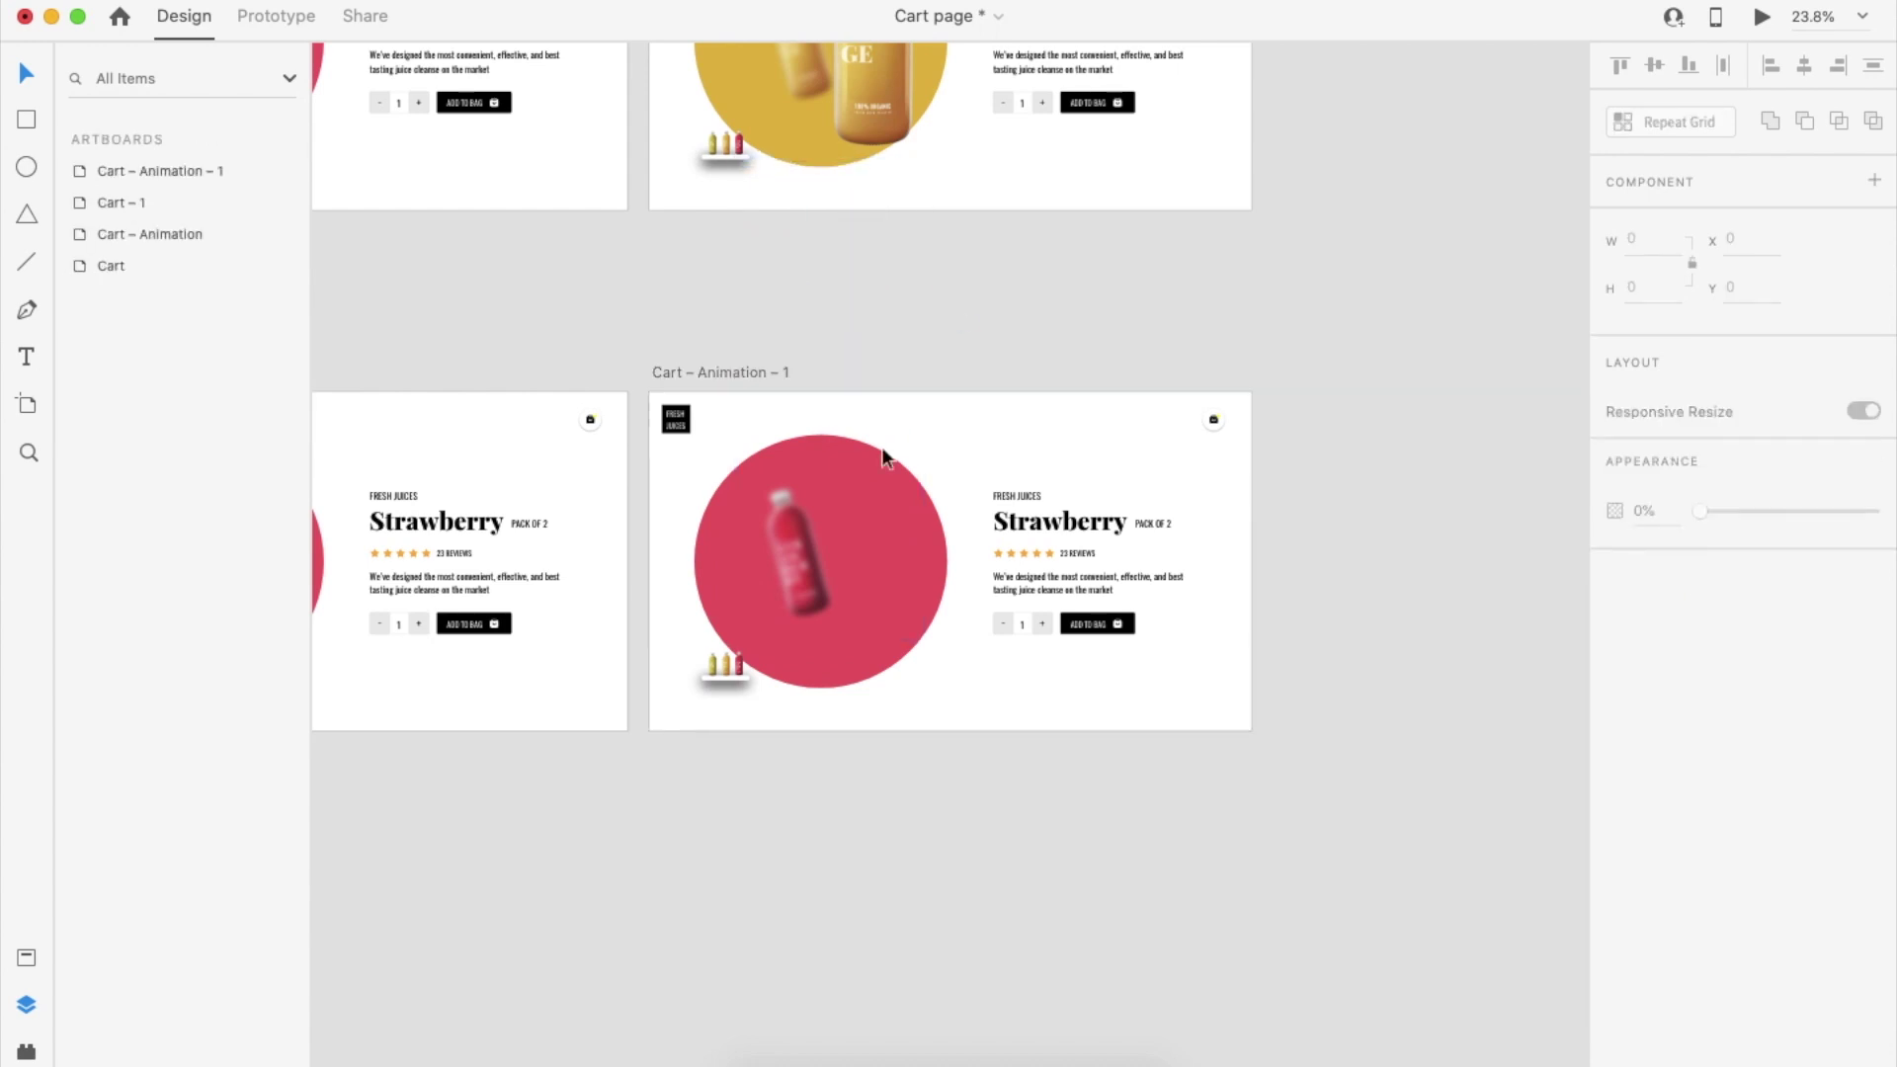
# Shrink the small blurred strawberry bottle to about 65 by 143 inside the circle and make it fully transparent
pyautogui.click(801, 513)
pyautogui.doubleClick(801, 512)
pyautogui.moveTo(776, 464); pyautogui.dragTo(781, 542)
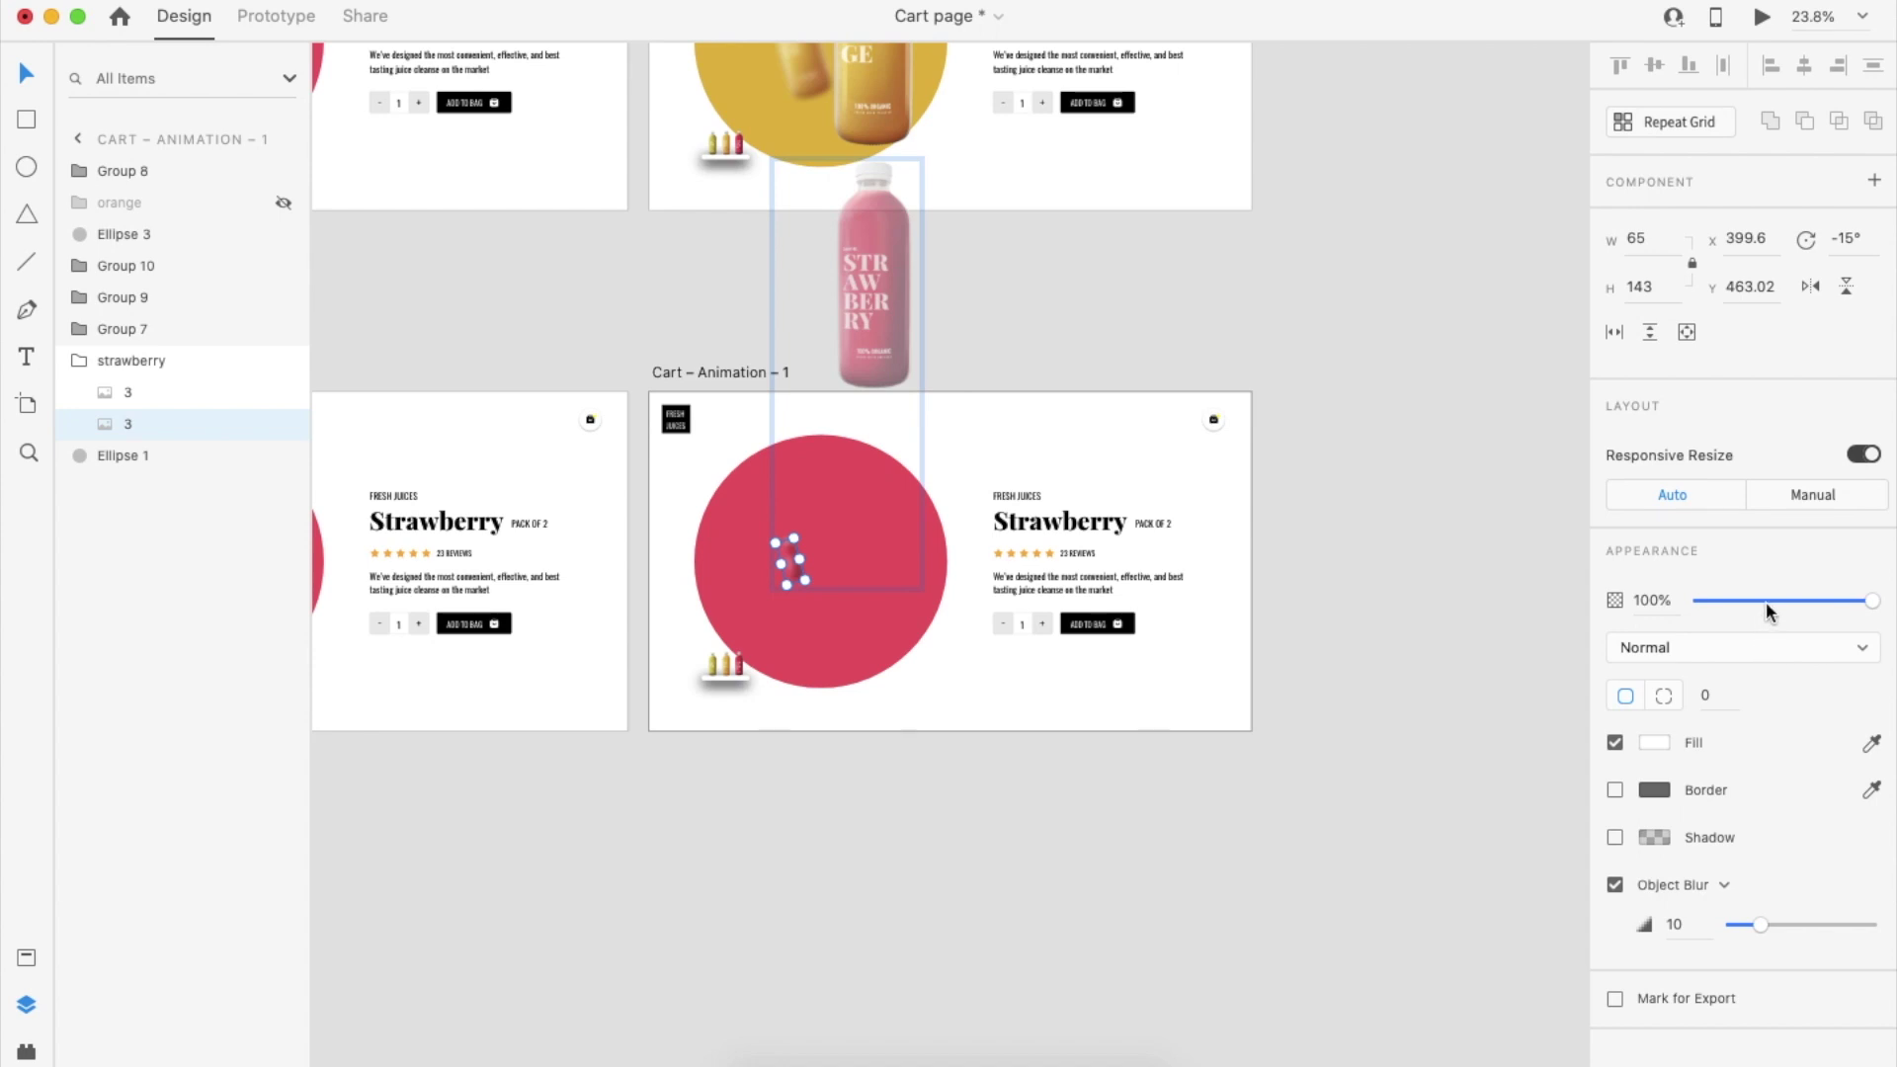
pyautogui.click(1134, 879)
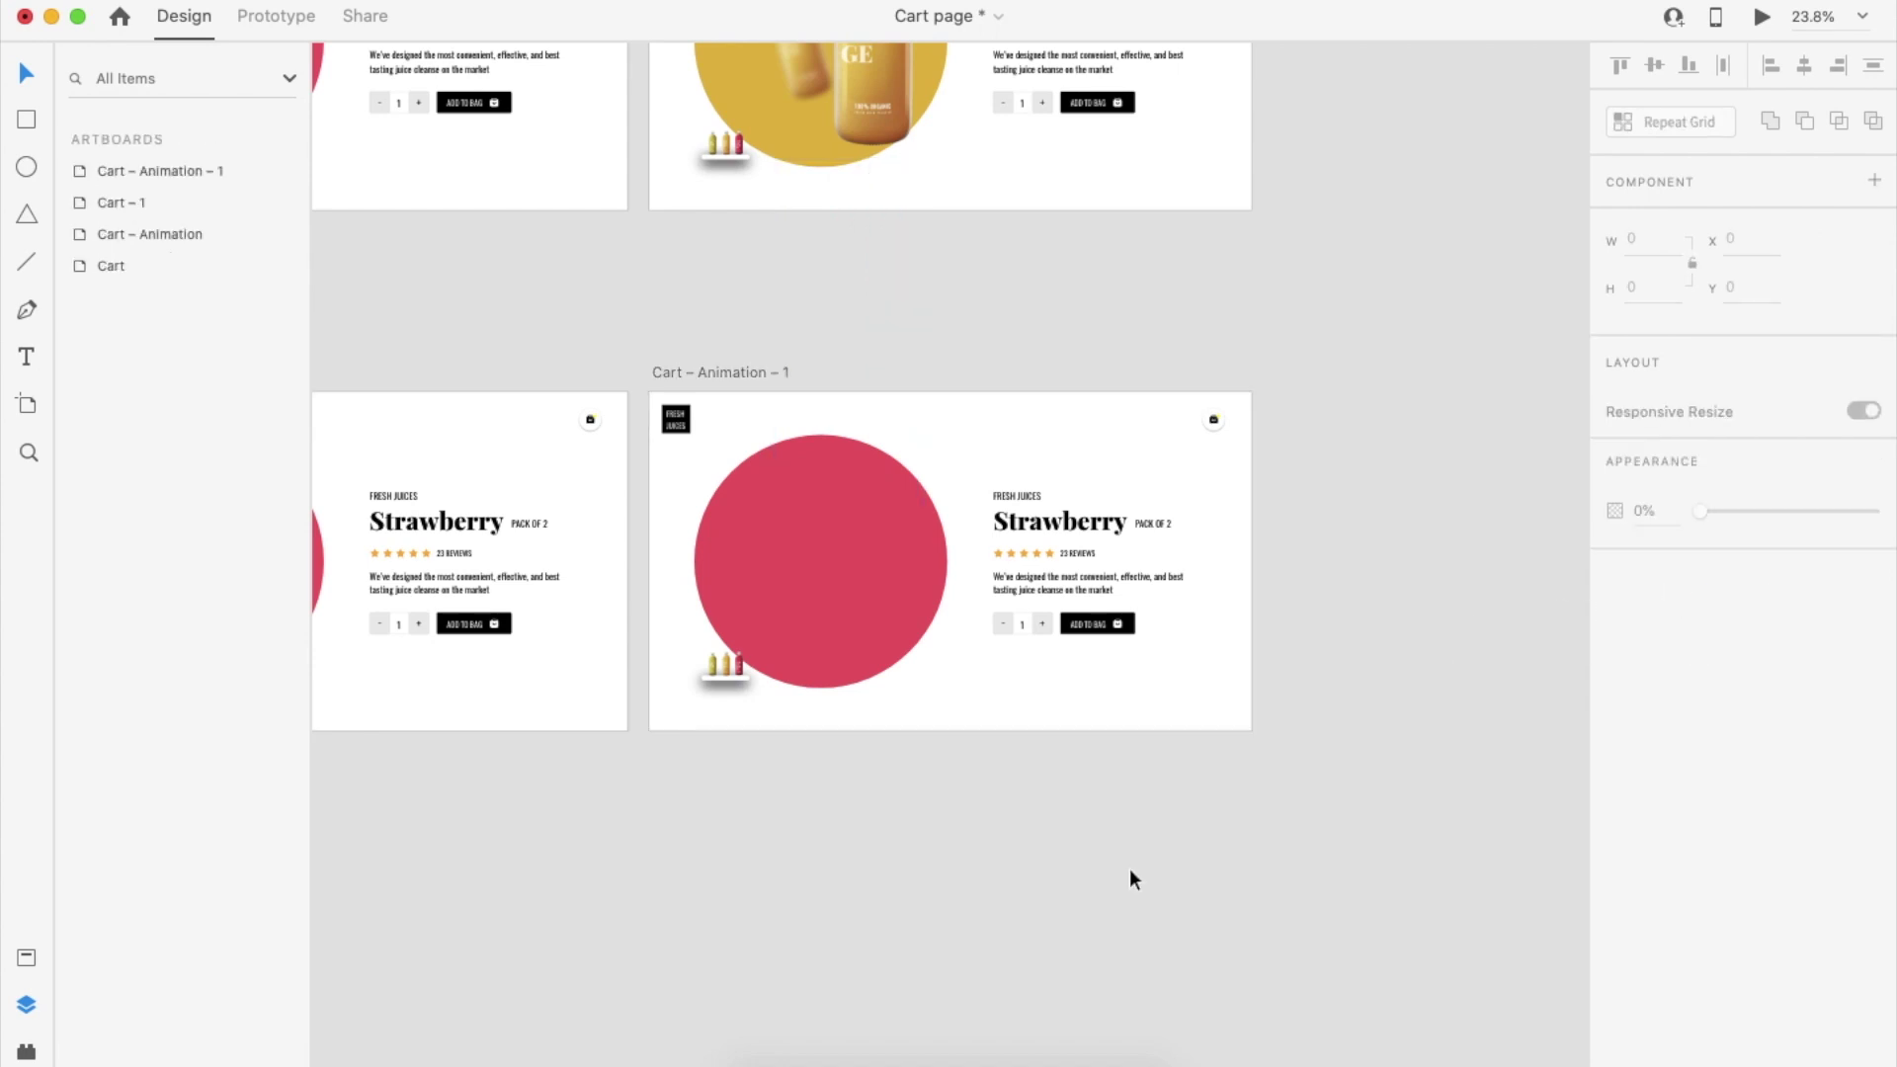
# Duplicate the Cart – Animation – 1 artboard
pyautogui.click(761, 377)
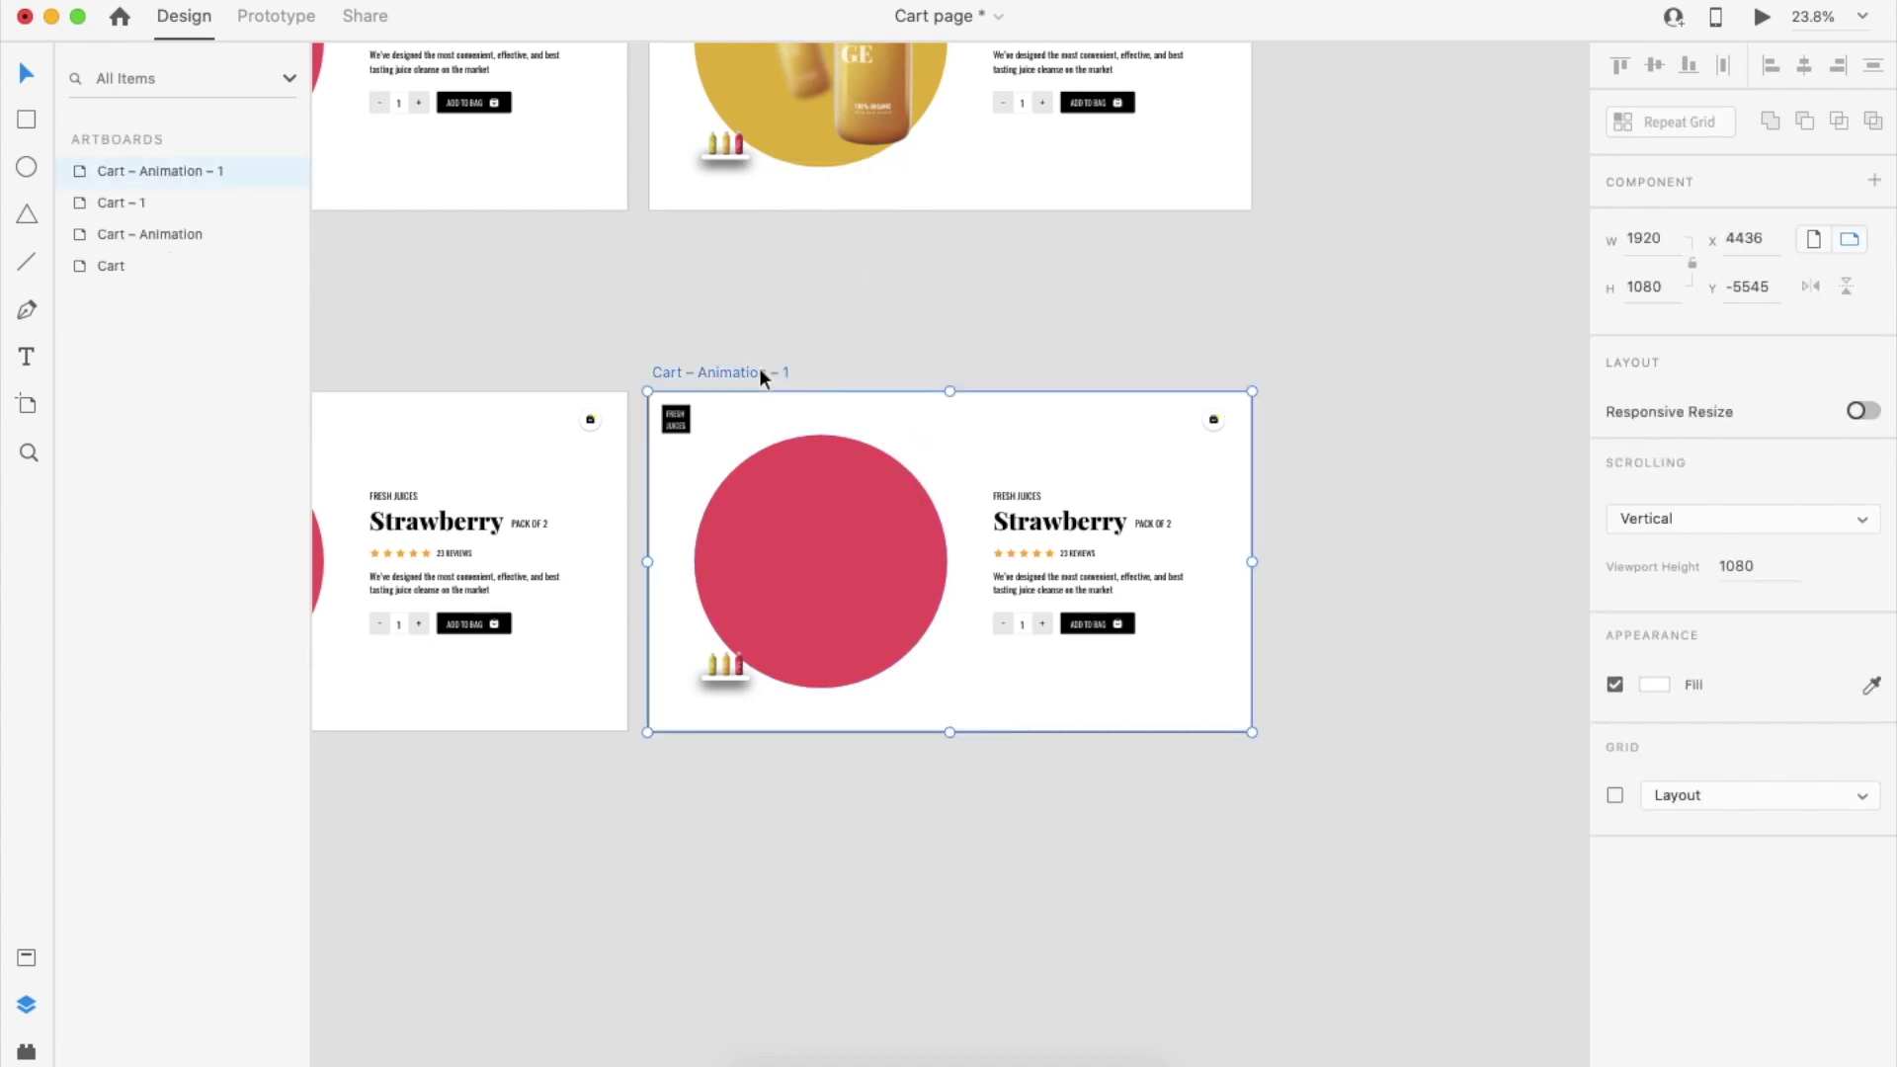
pyautogui.press('super+d')
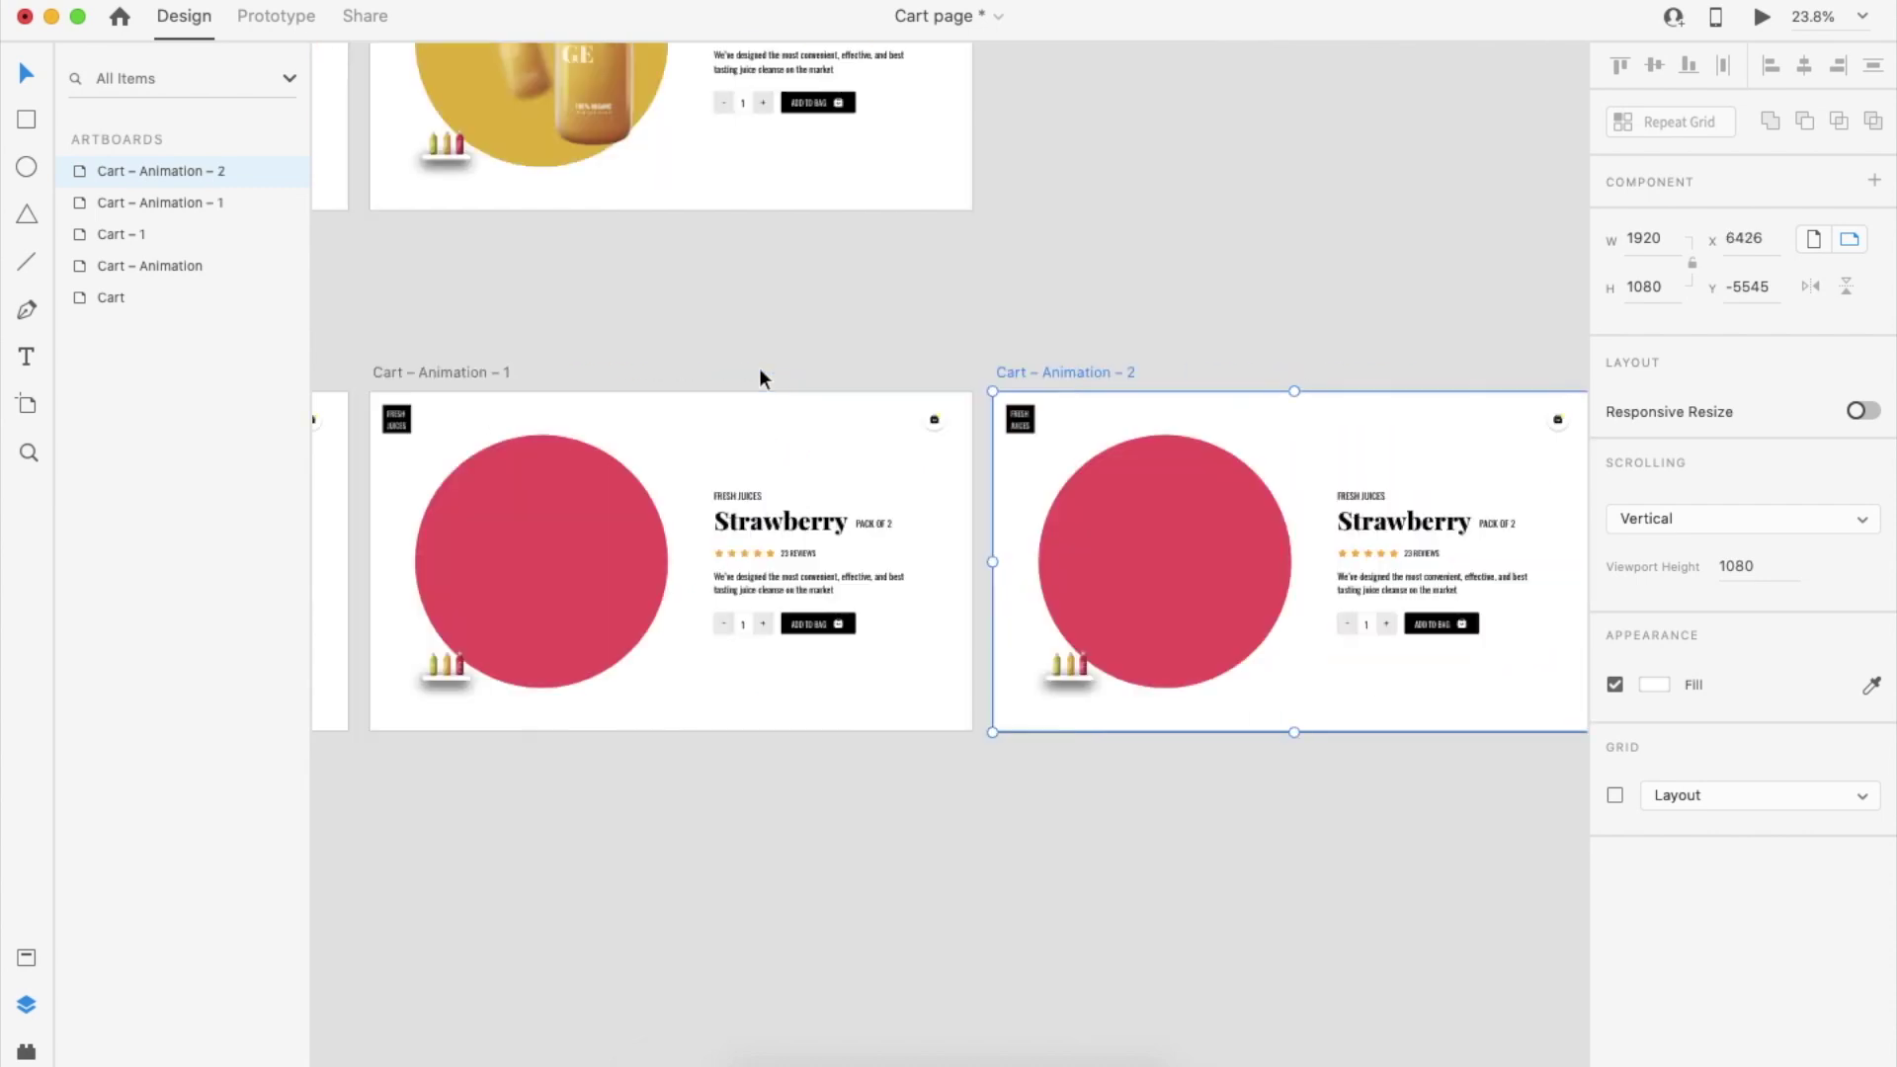
pyautogui.hscroll(5, 870, 366)
pyautogui.click(838, 566)
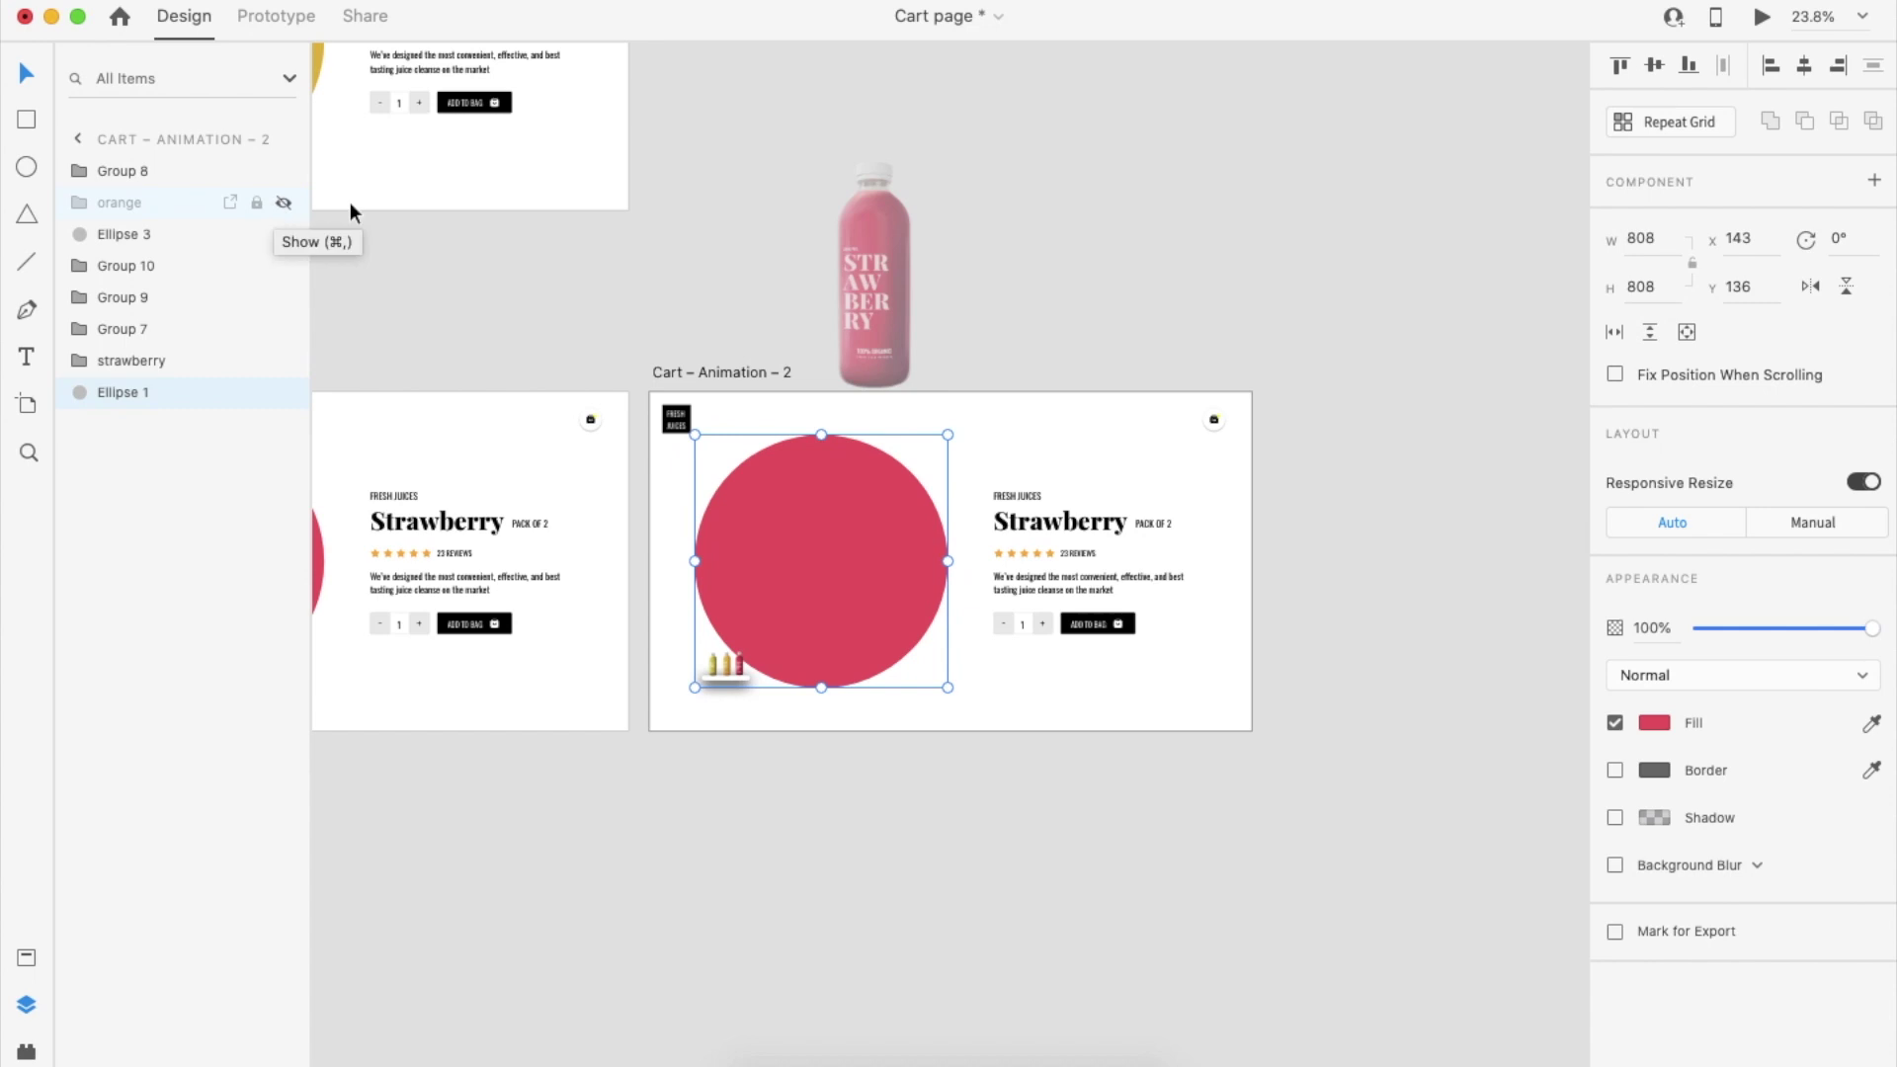
pyautogui.click(768, 292)
pyautogui.click(796, 513)
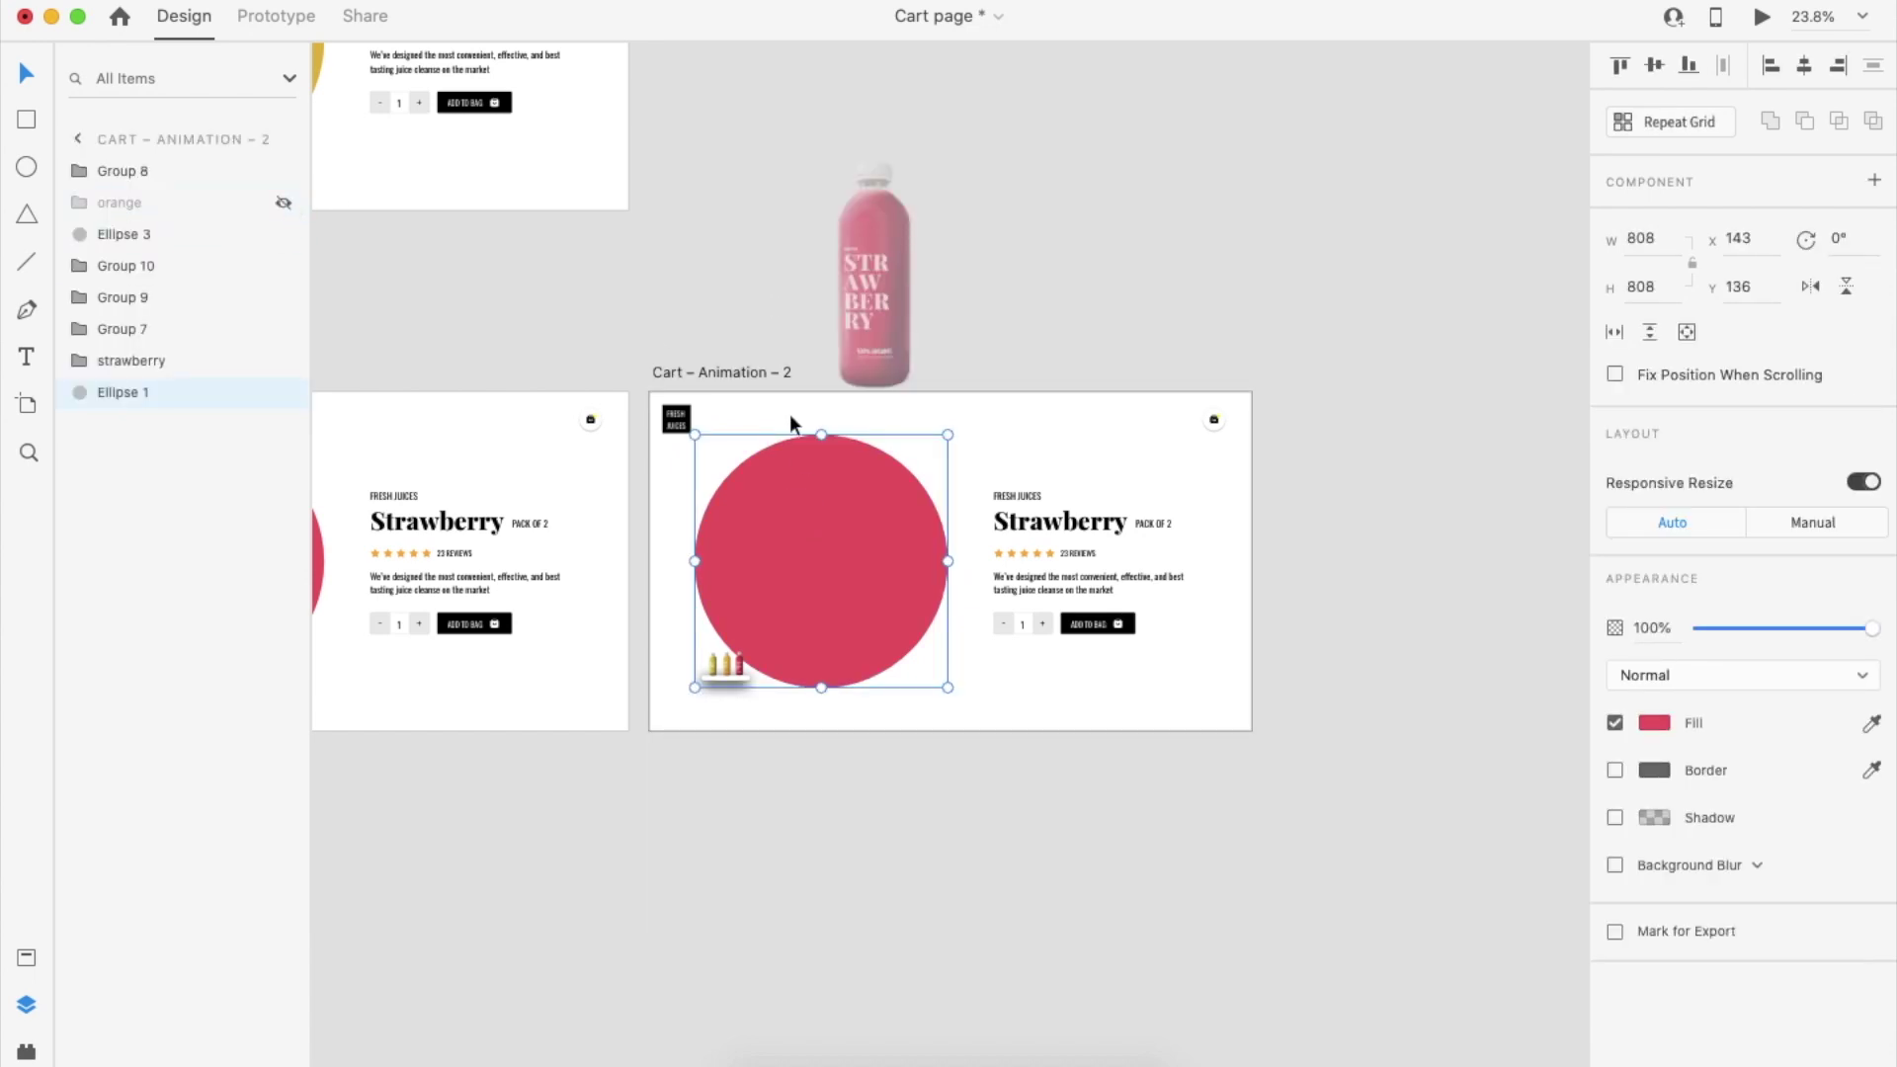
pyautogui.scroll(-4, 790, 417)
pyautogui.scroll(3, 790, 417)
pyautogui.click(392, 235)
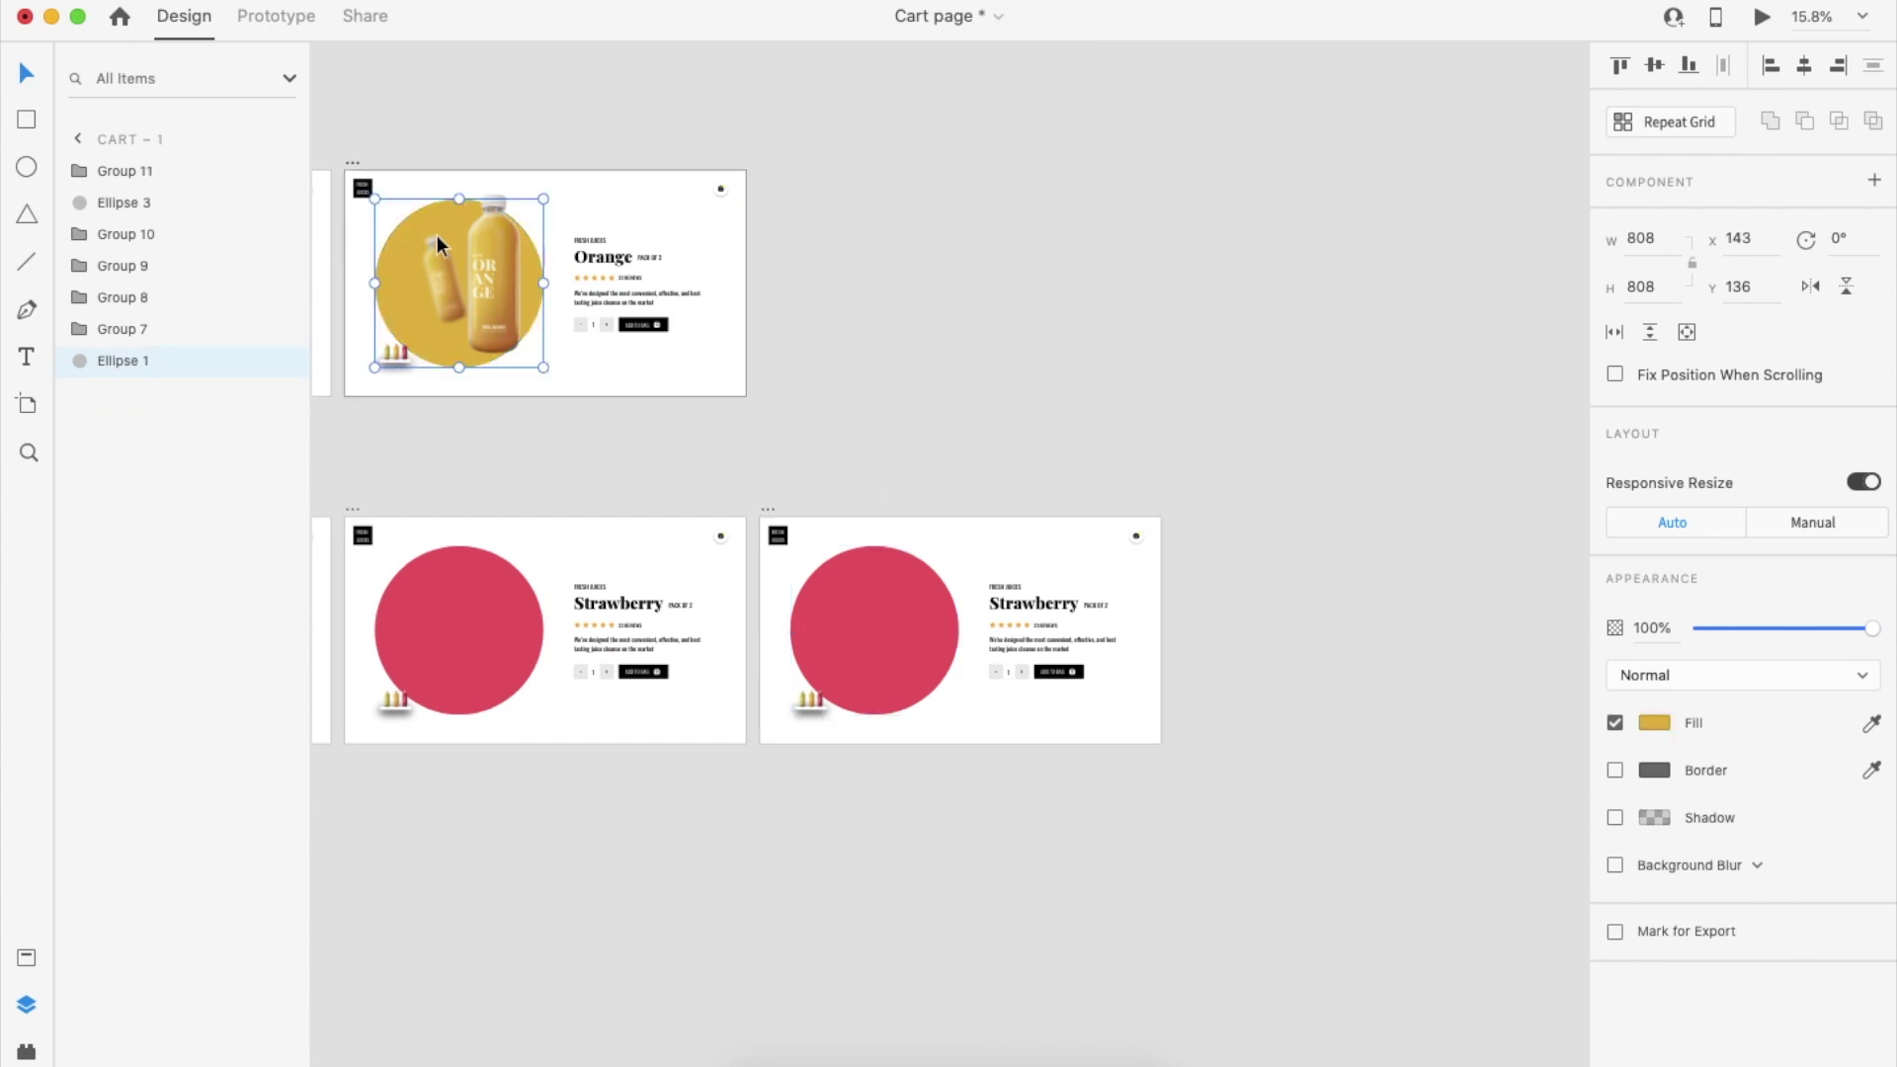
pyautogui.click(1657, 726)
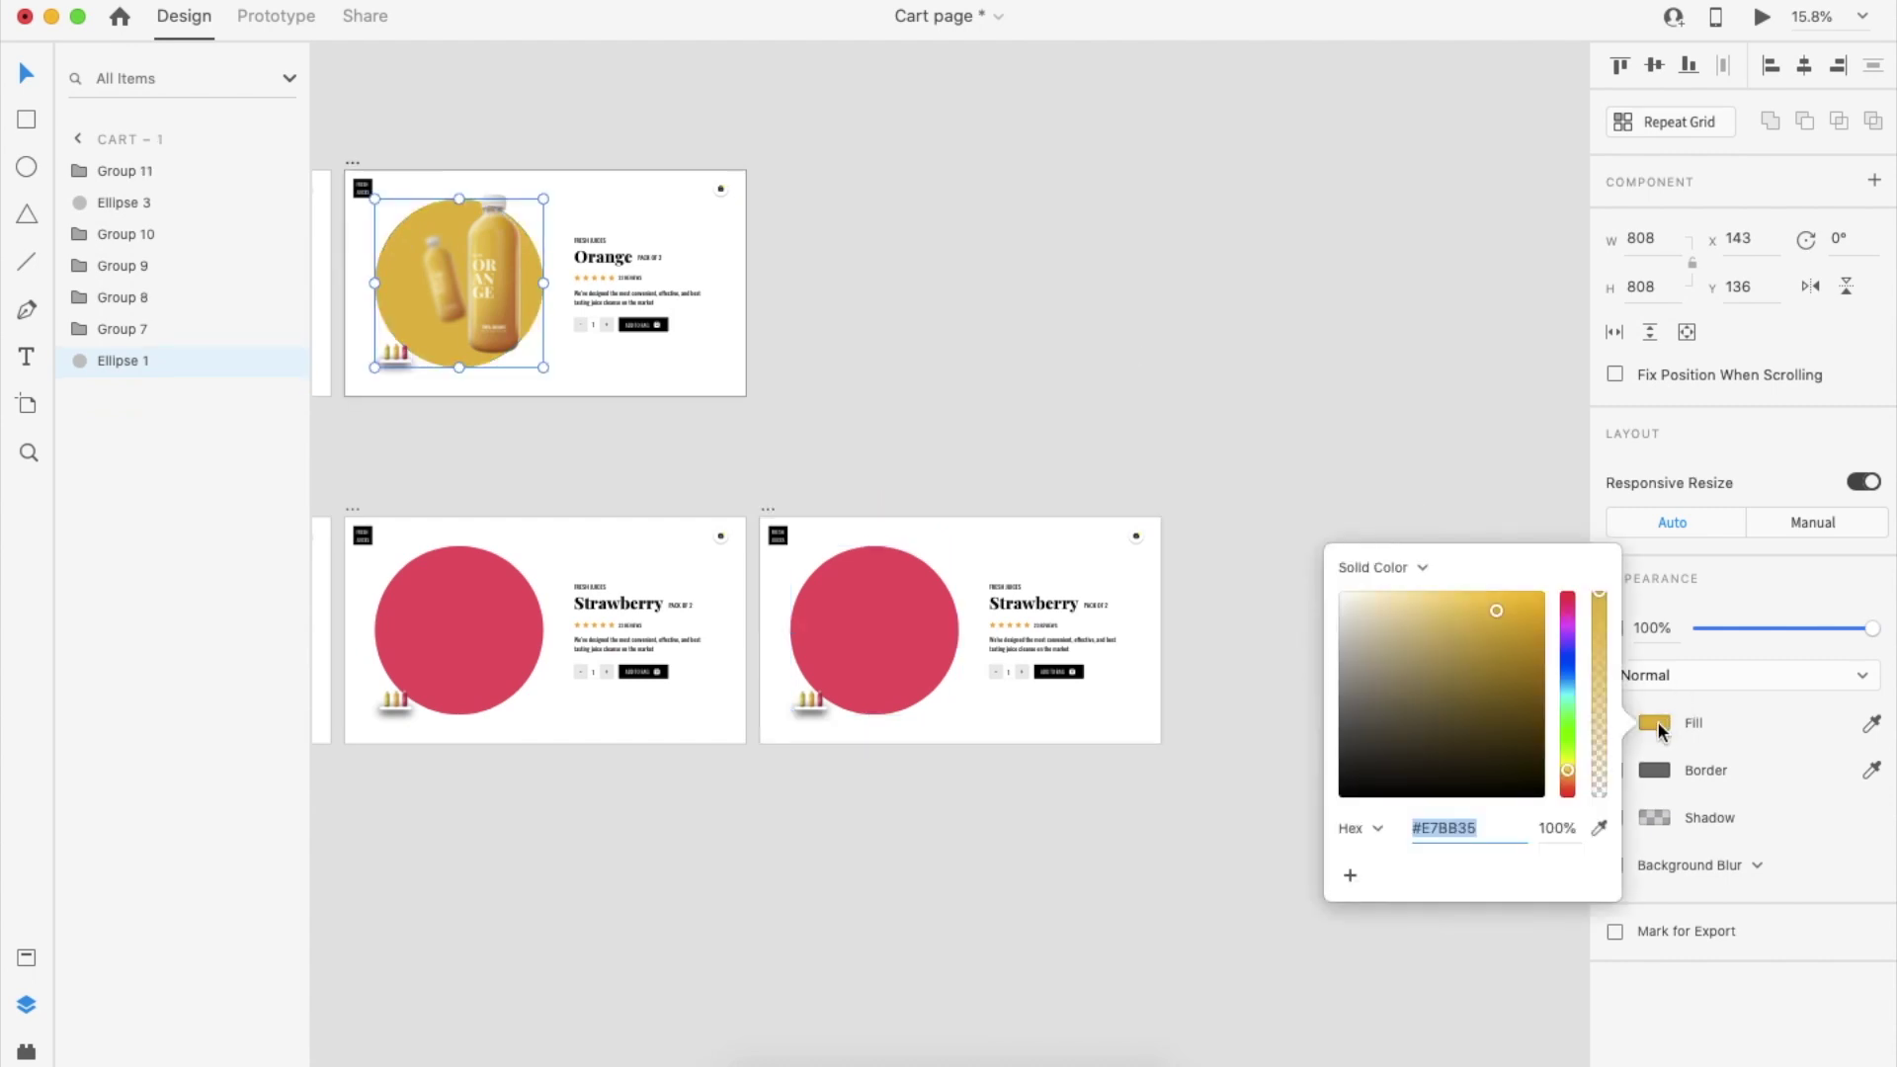
pyautogui.click(1452, 430)
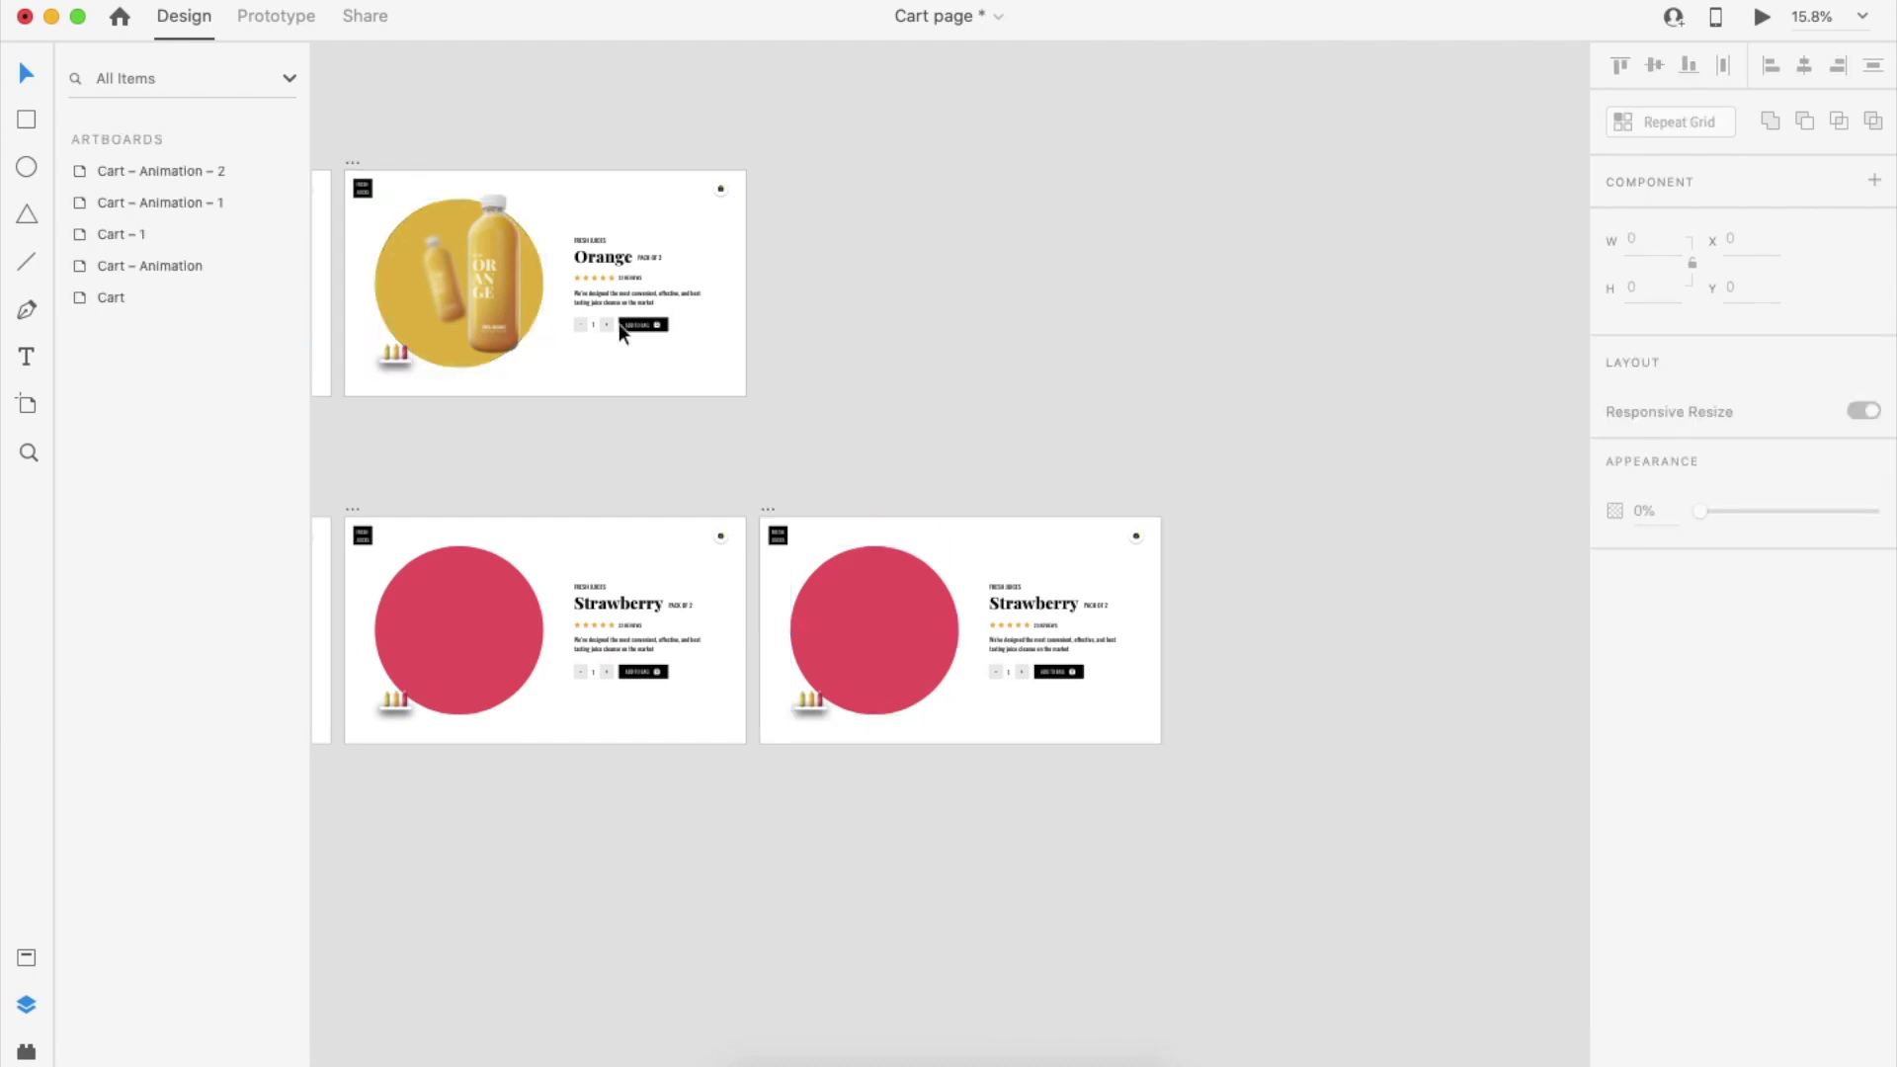
# Copy the orange circle from Cart – 1 onto Cart – Animation – 2 over the red circle, stacked just below the bottle shelf
pyautogui.click(388, 257)
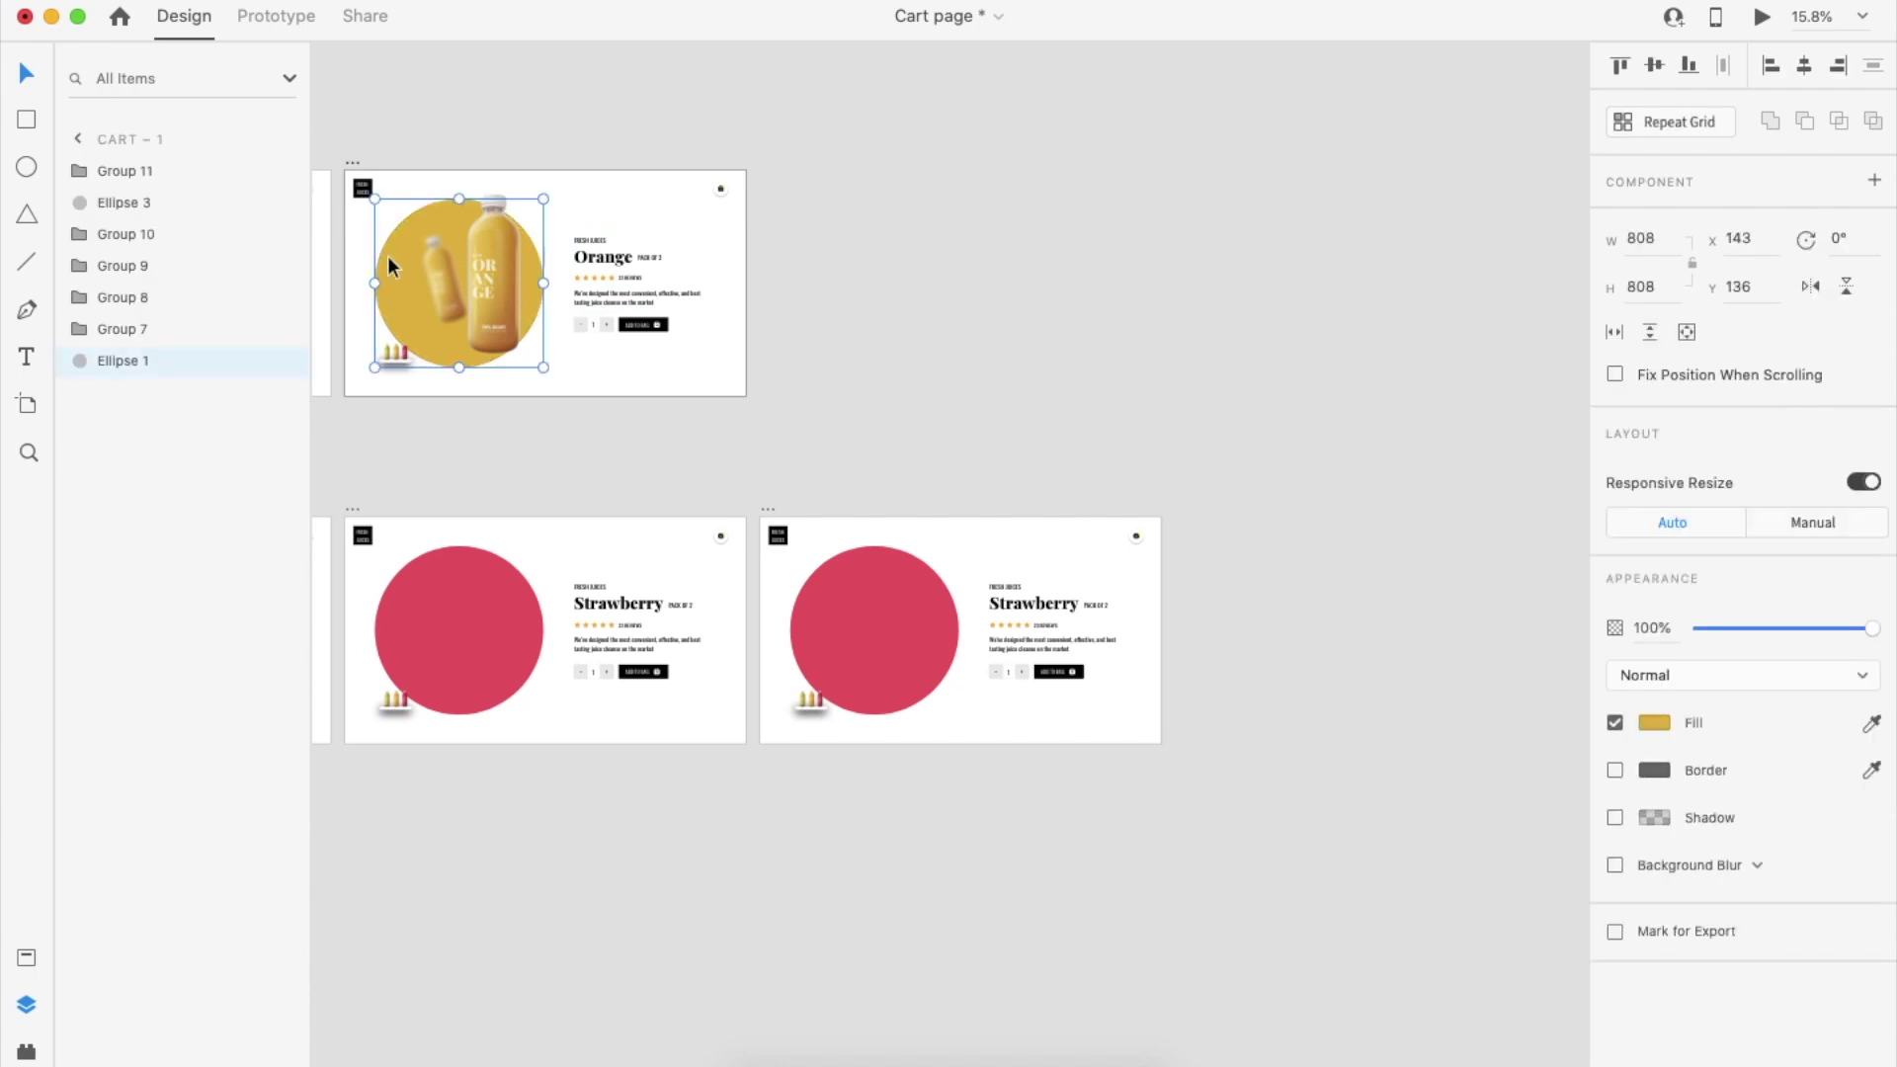
pyautogui.click(868, 681)
pyautogui.scroll(3, 867, 682)
pyautogui.scroll(1, 867, 681)
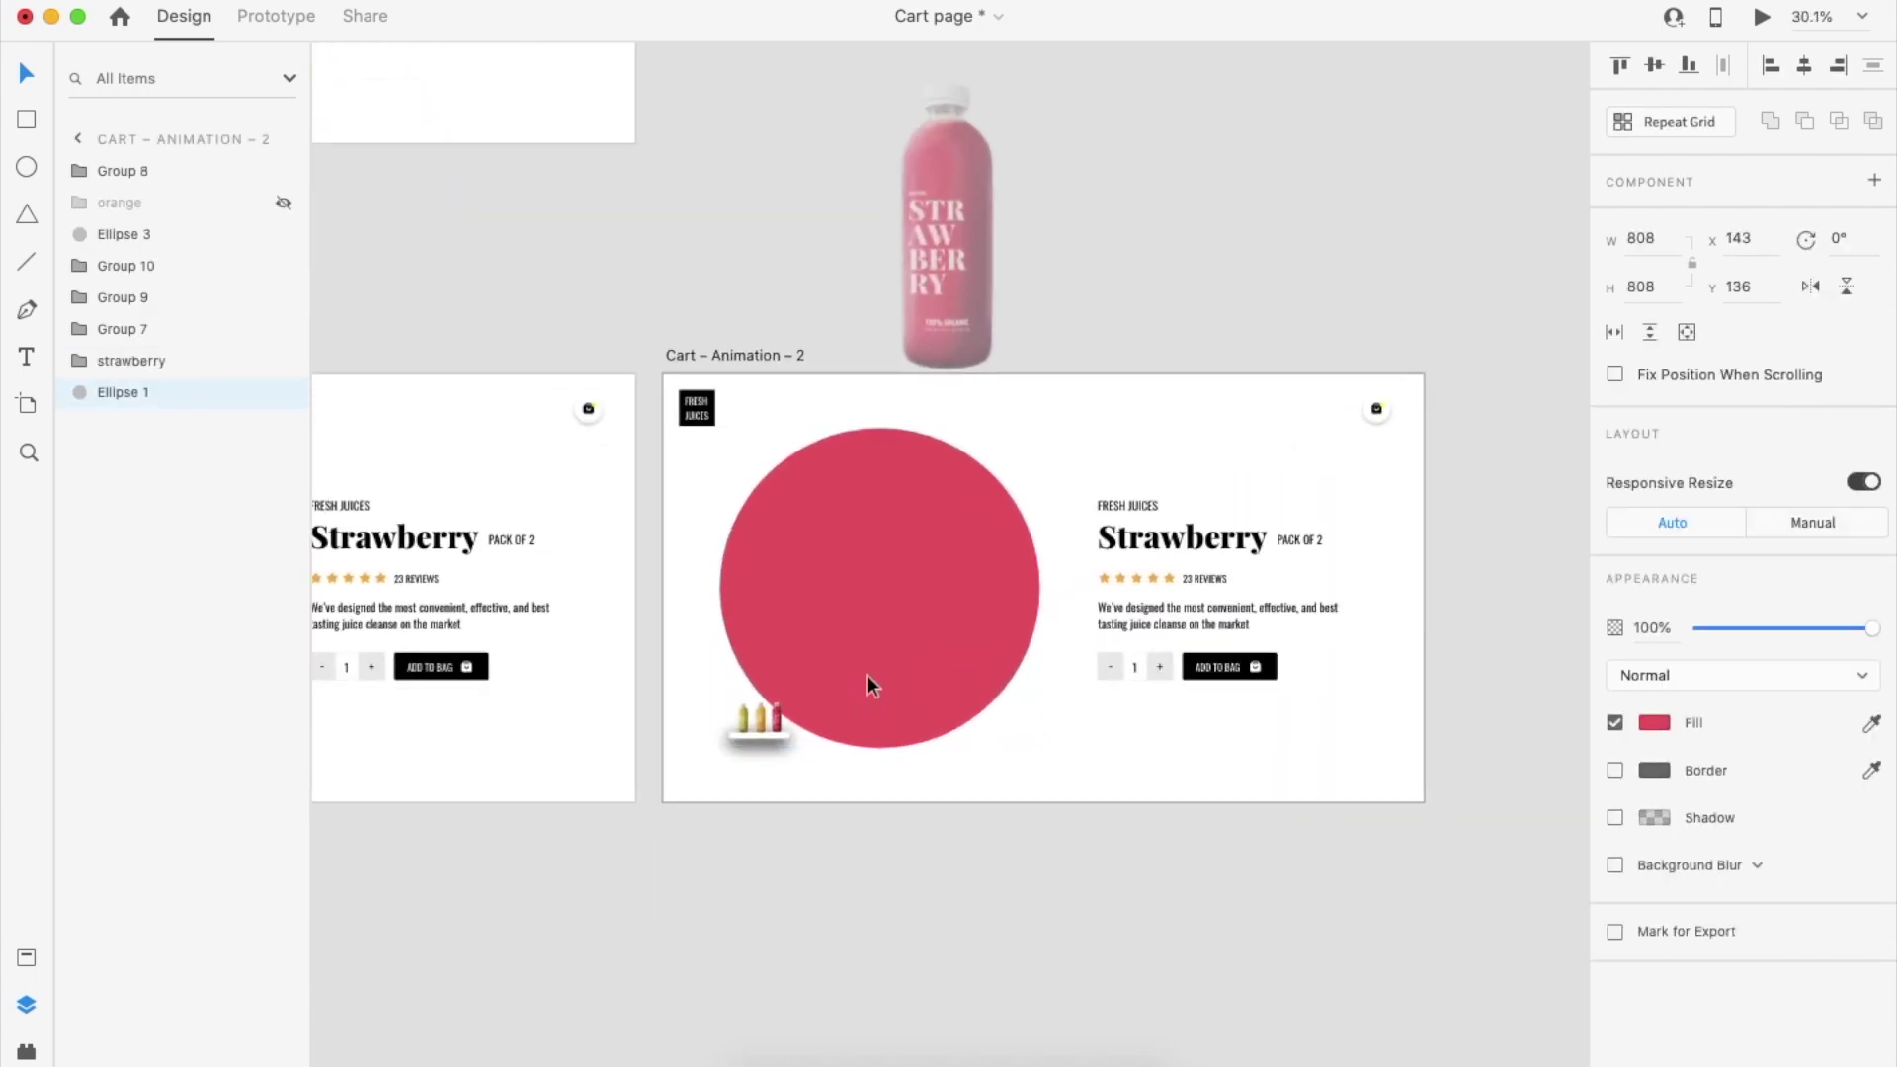
pyautogui.hotkey('ctrl', 'v')
pyautogui.hotkey('ctrl', '[')
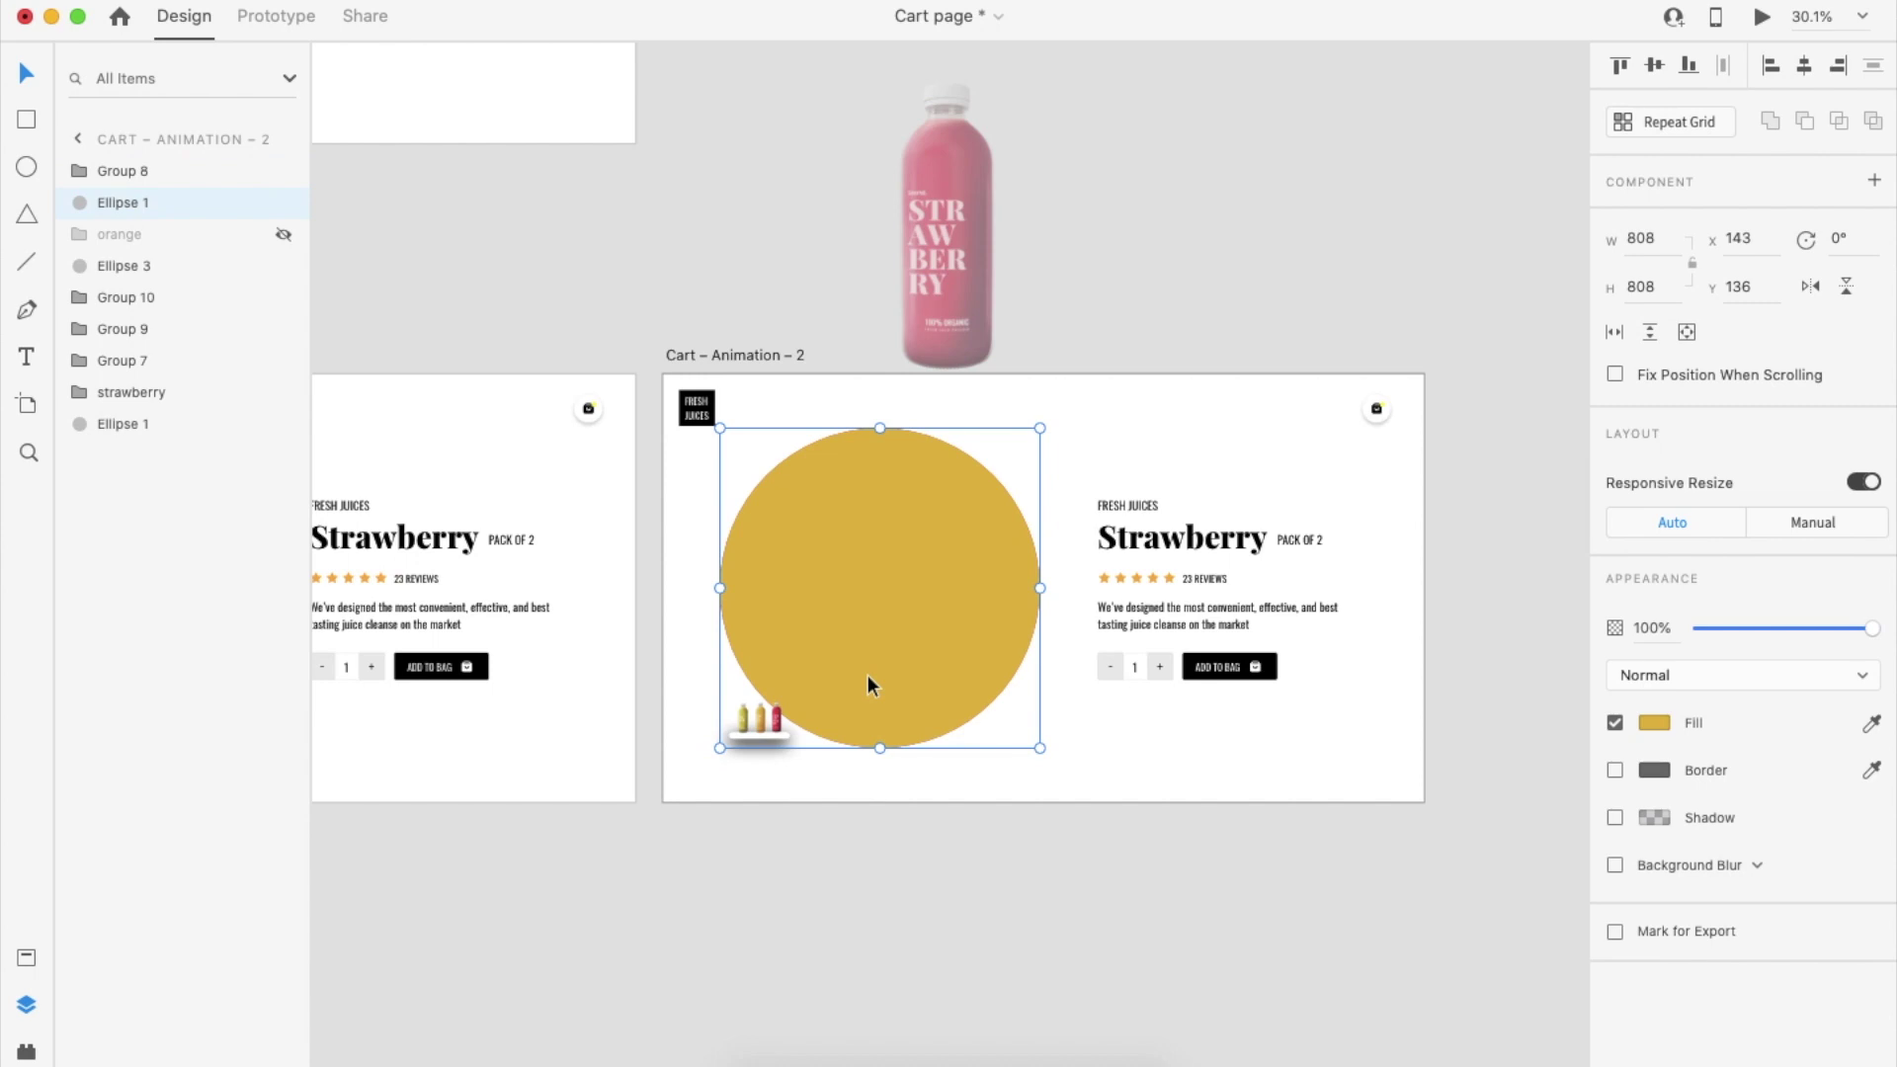
pyautogui.scroll(-3, 867, 673)
pyautogui.hscroll(-3, 897, 639)
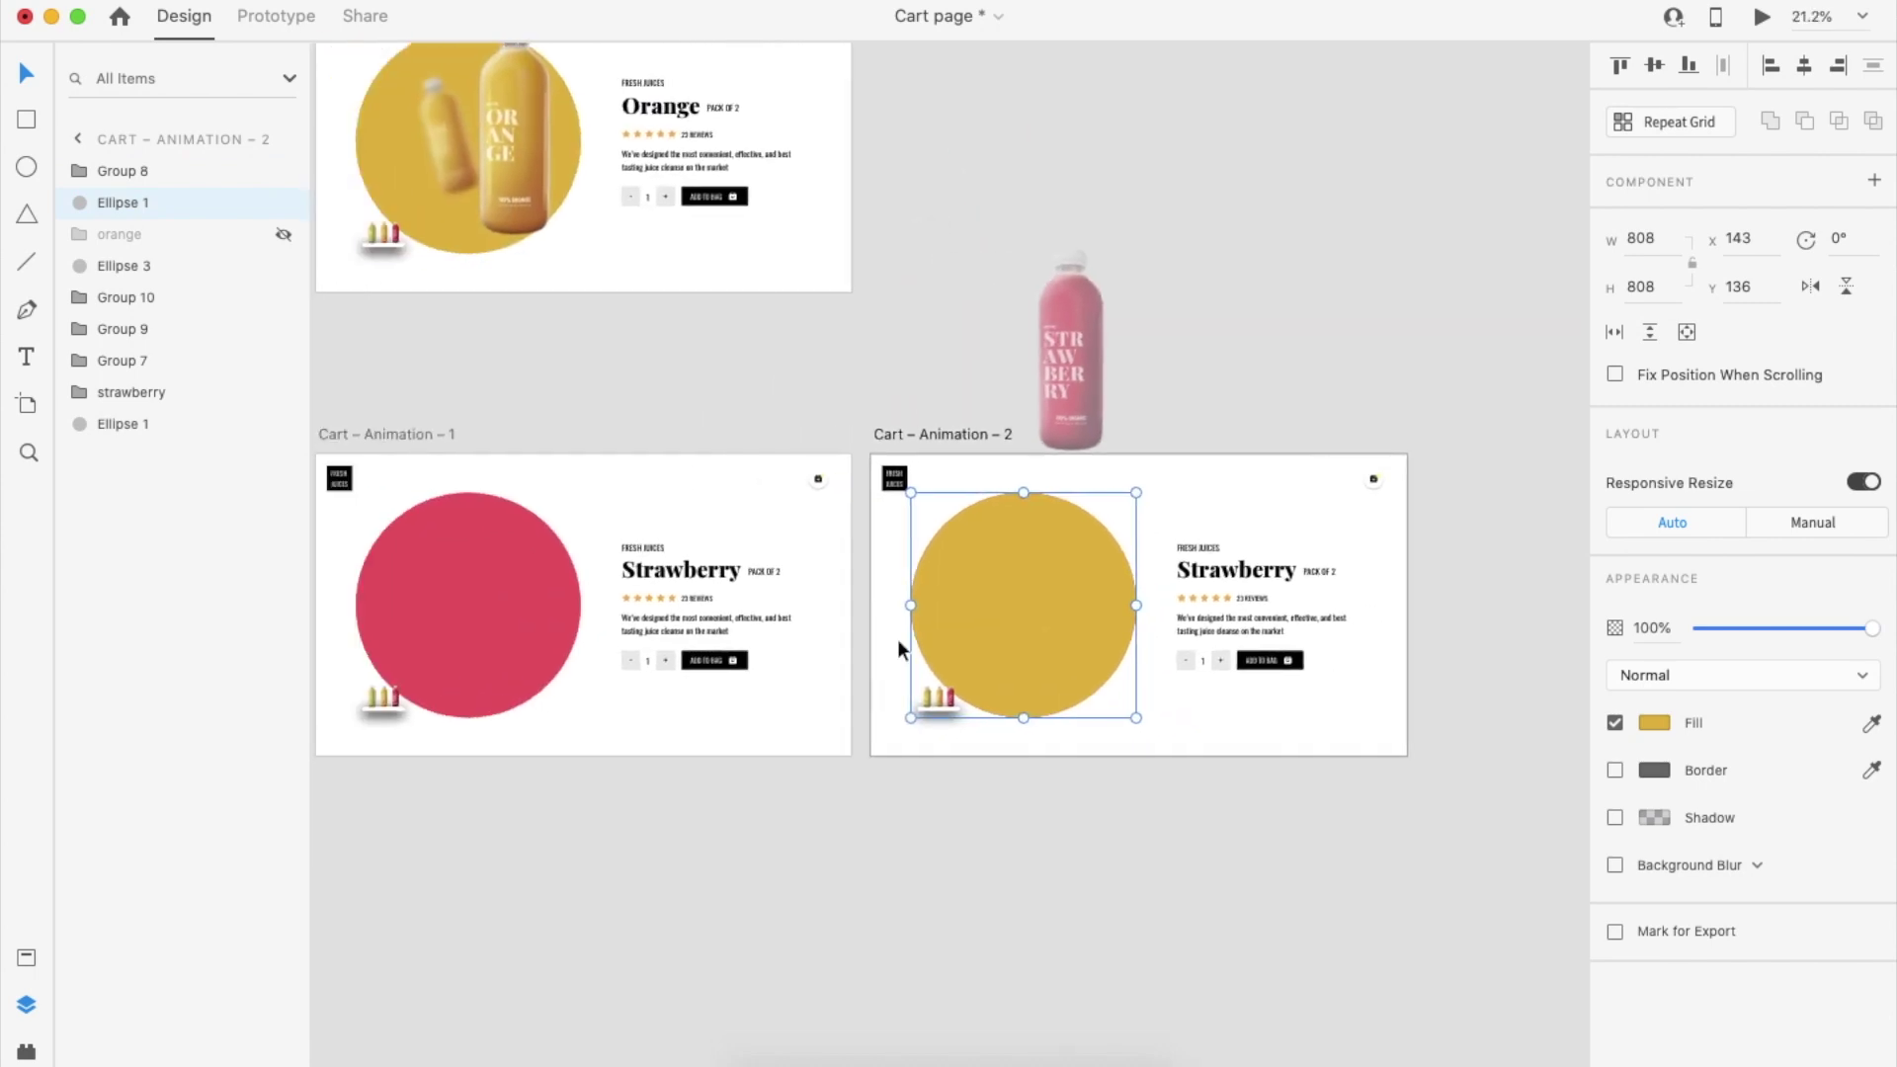
pyautogui.click(1160, 836)
# Duplicate the Cart – Animation – 2 artboard and temporarily show the orange bottle group in the copy
pyautogui.hscroll(5, 1160, 836)
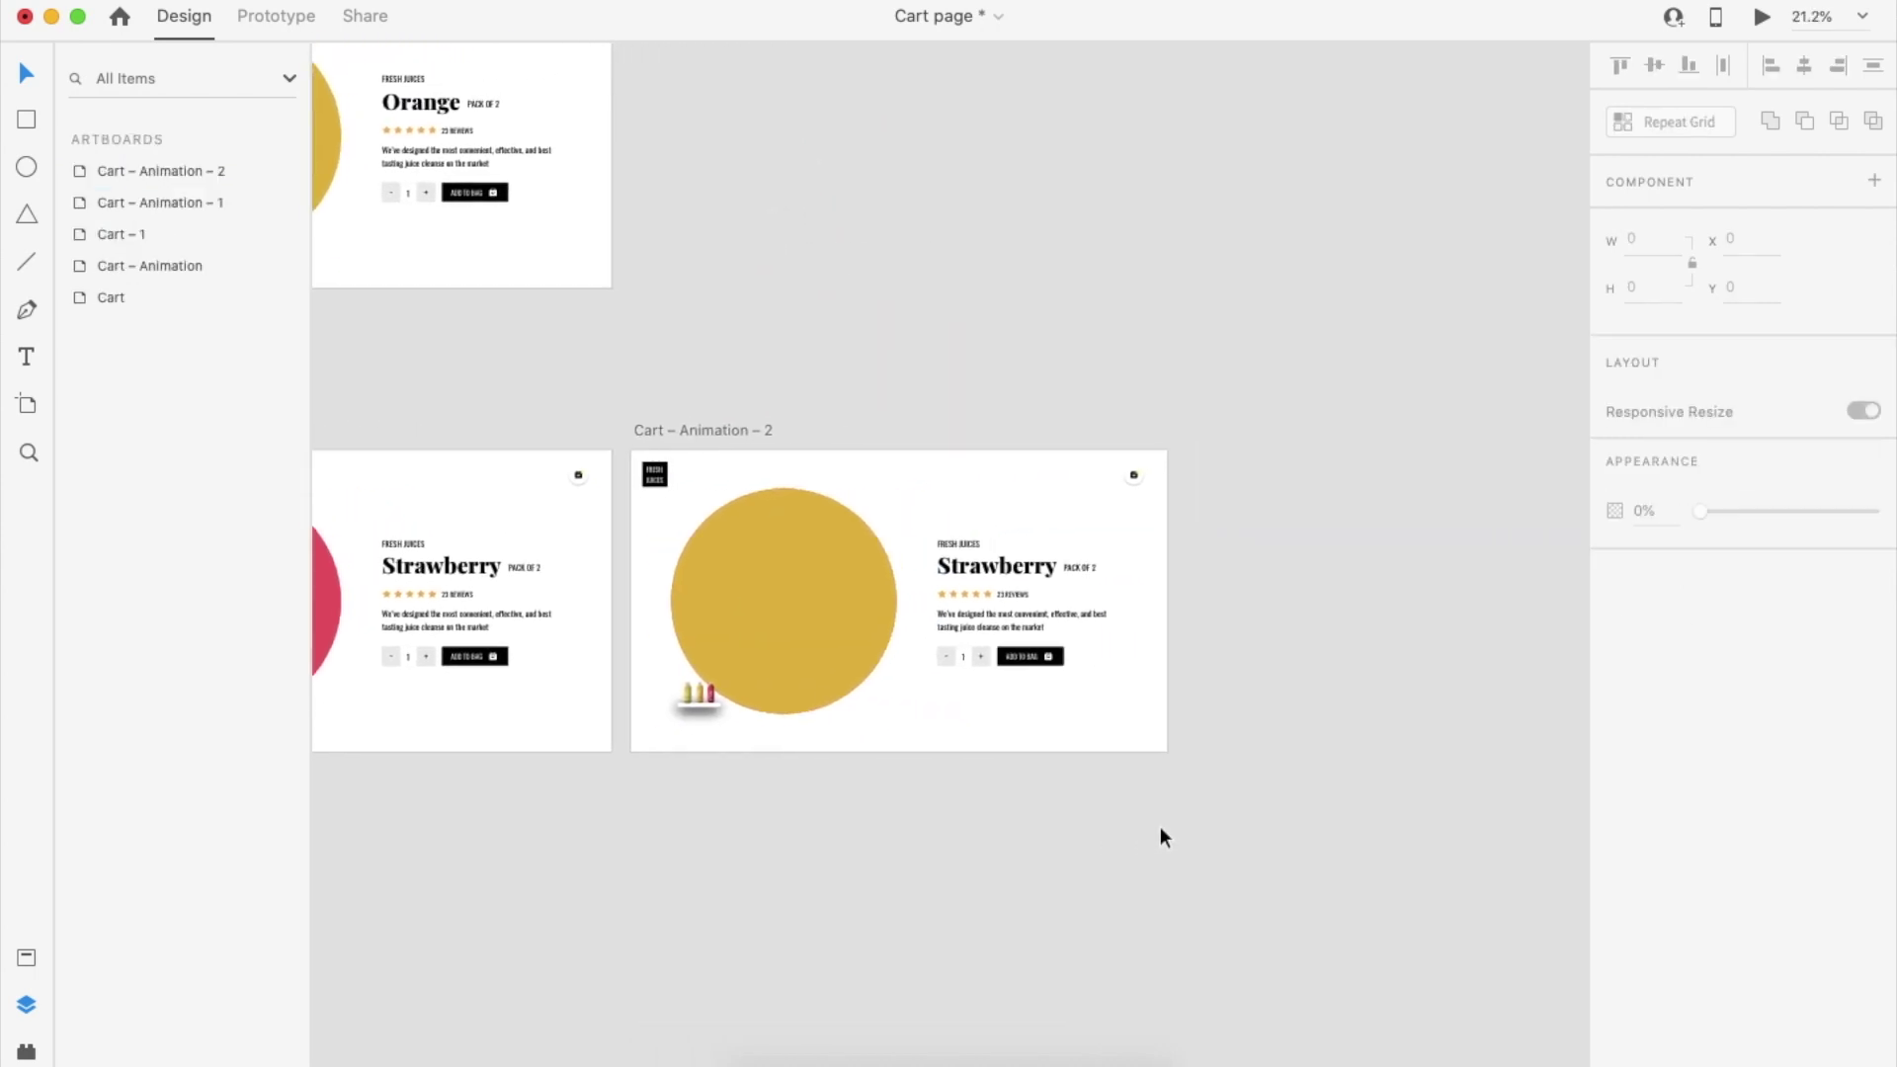
pyautogui.click(714, 431)
pyautogui.press('super+d')
pyautogui.click(835, 557)
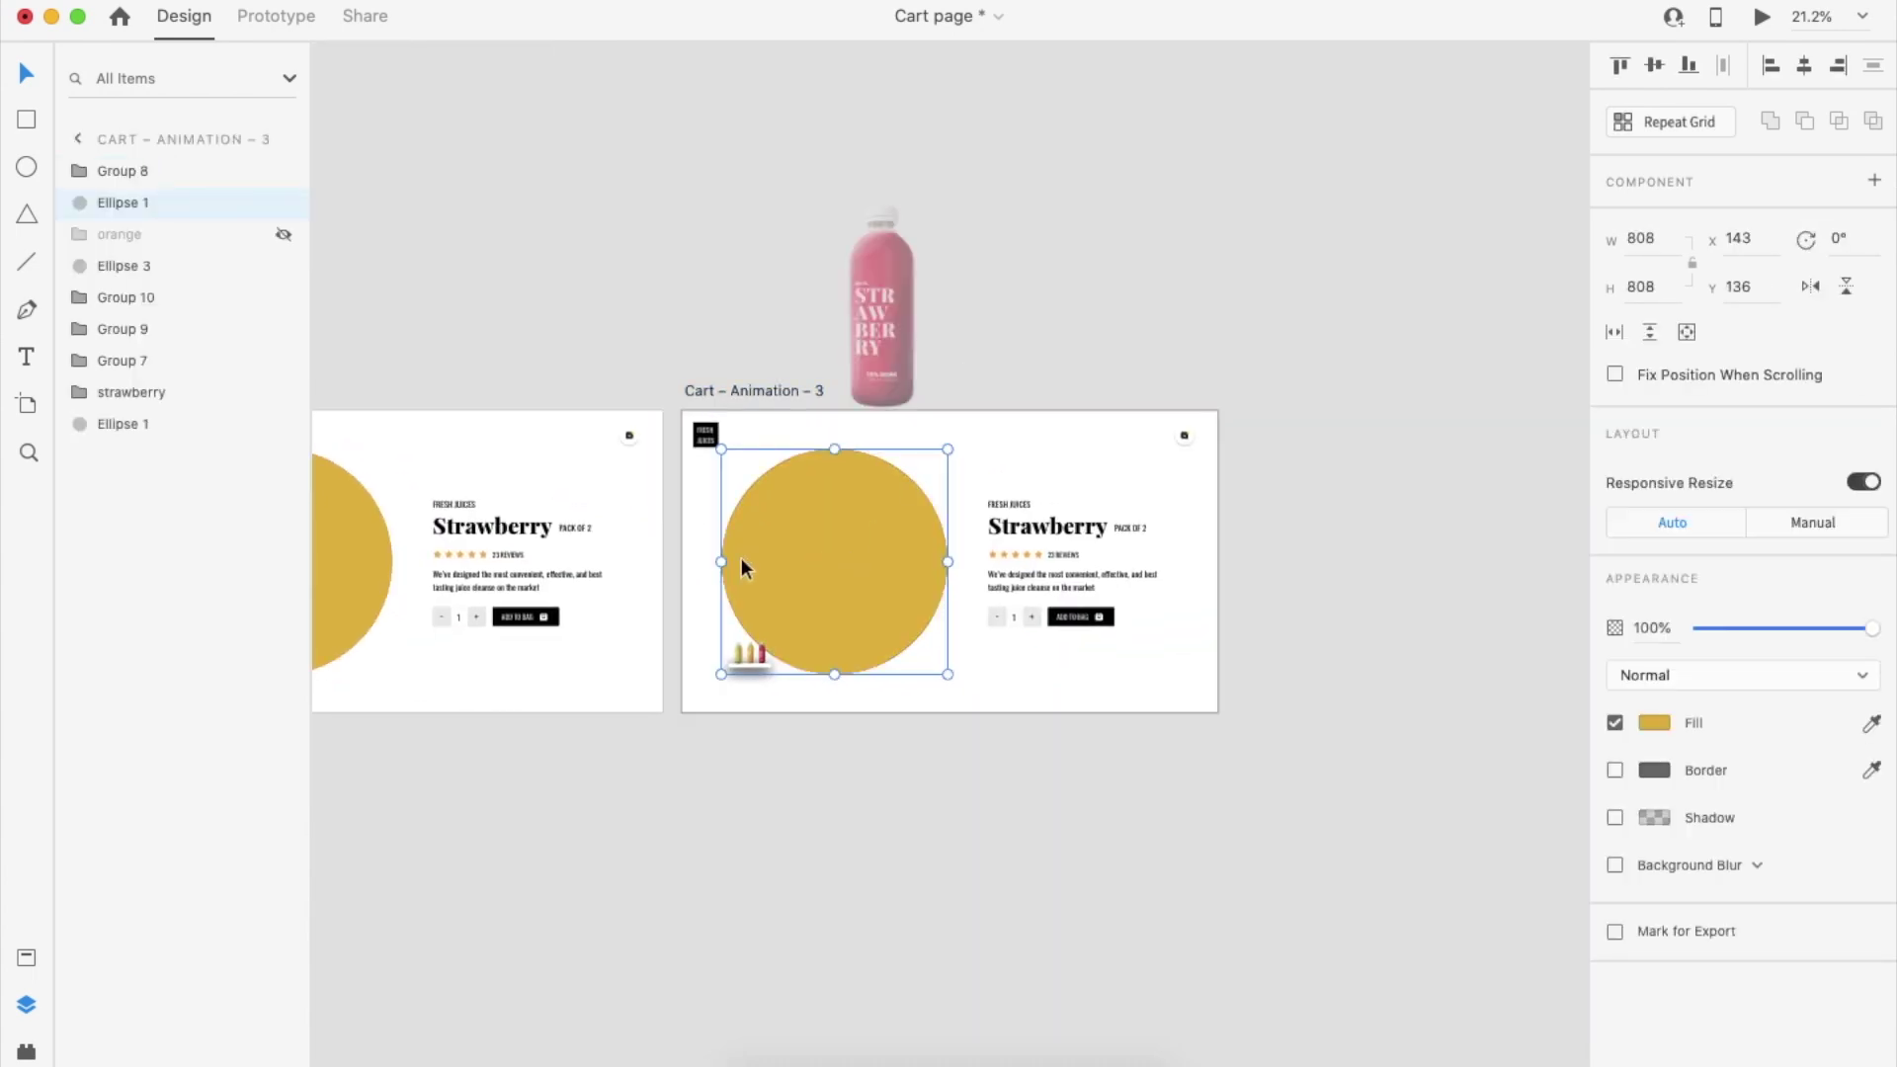
pyautogui.click(283, 235)
pyautogui.click(283, 239)
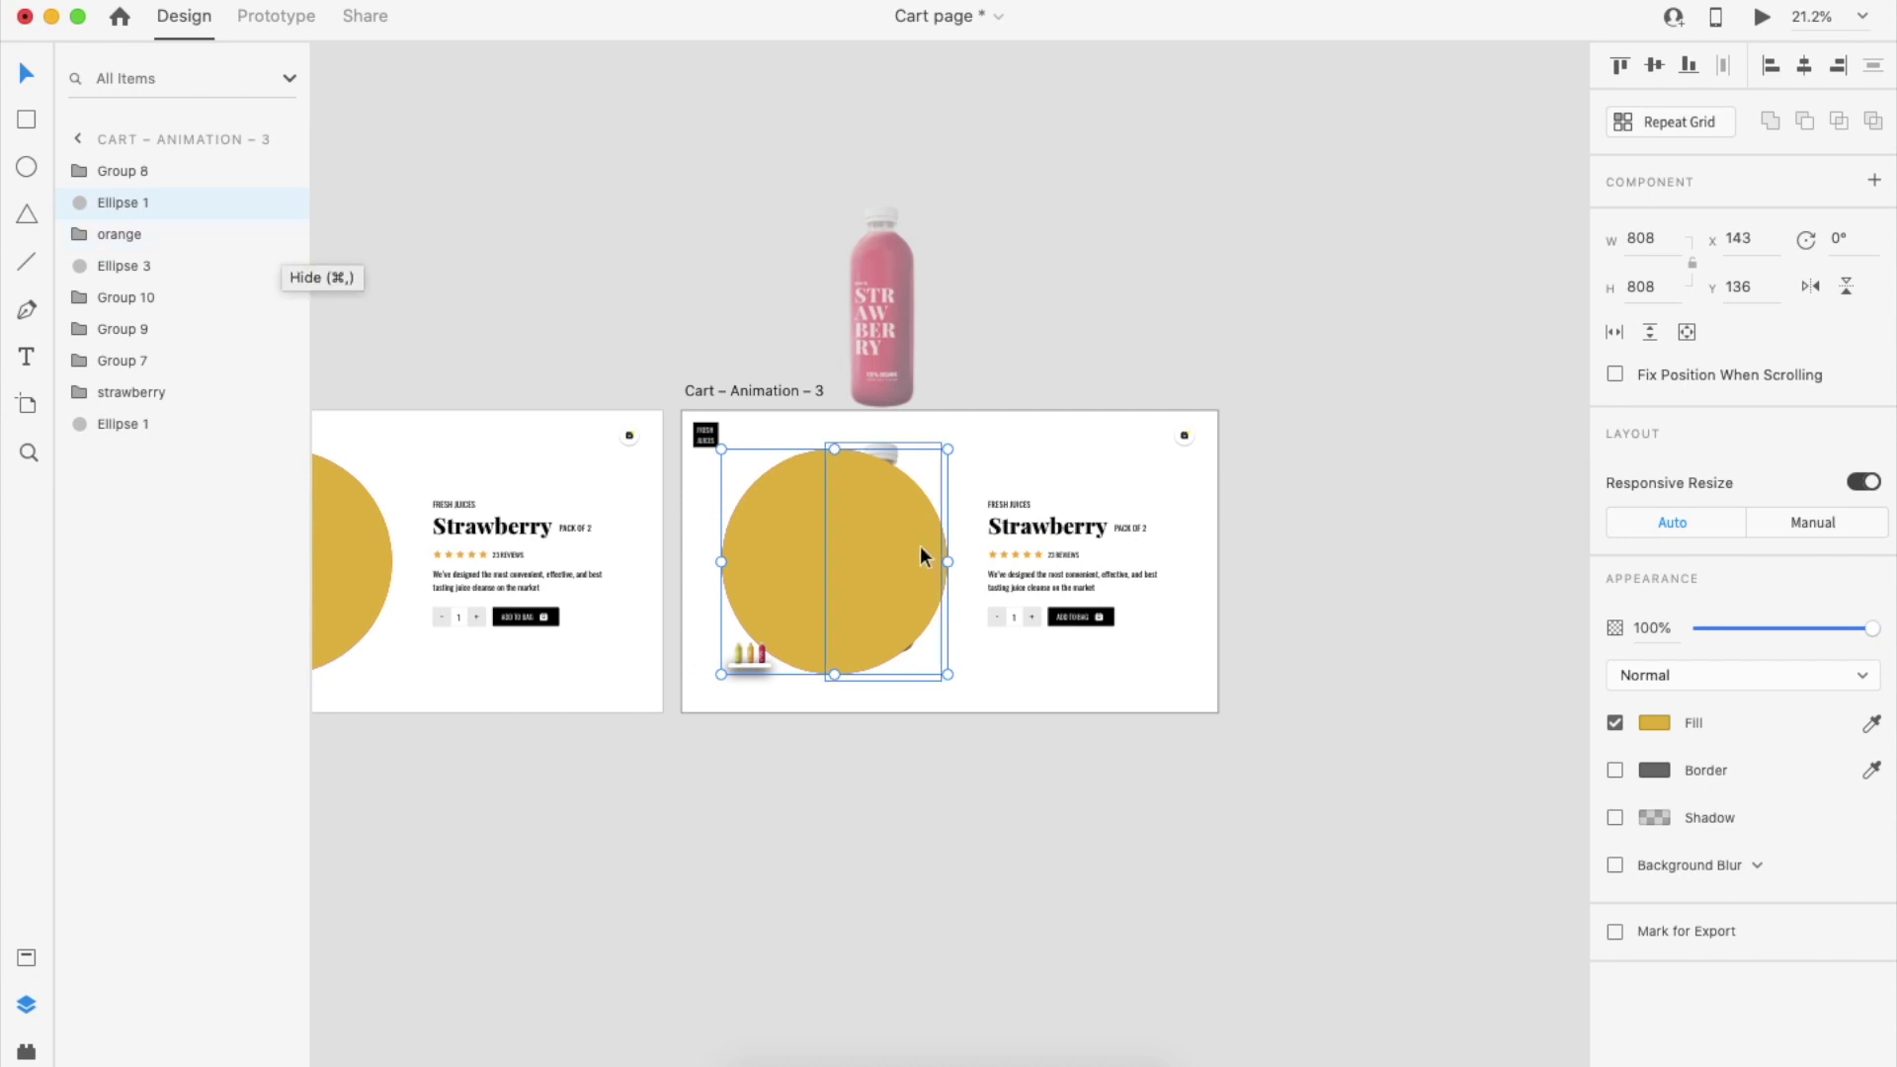
# On Cart – Animation – 2, send the orange circle one level back, beneath the hidden orange bottle group
pyautogui.hscroll(-5, 921, 545)
pyautogui.click(541, 560)
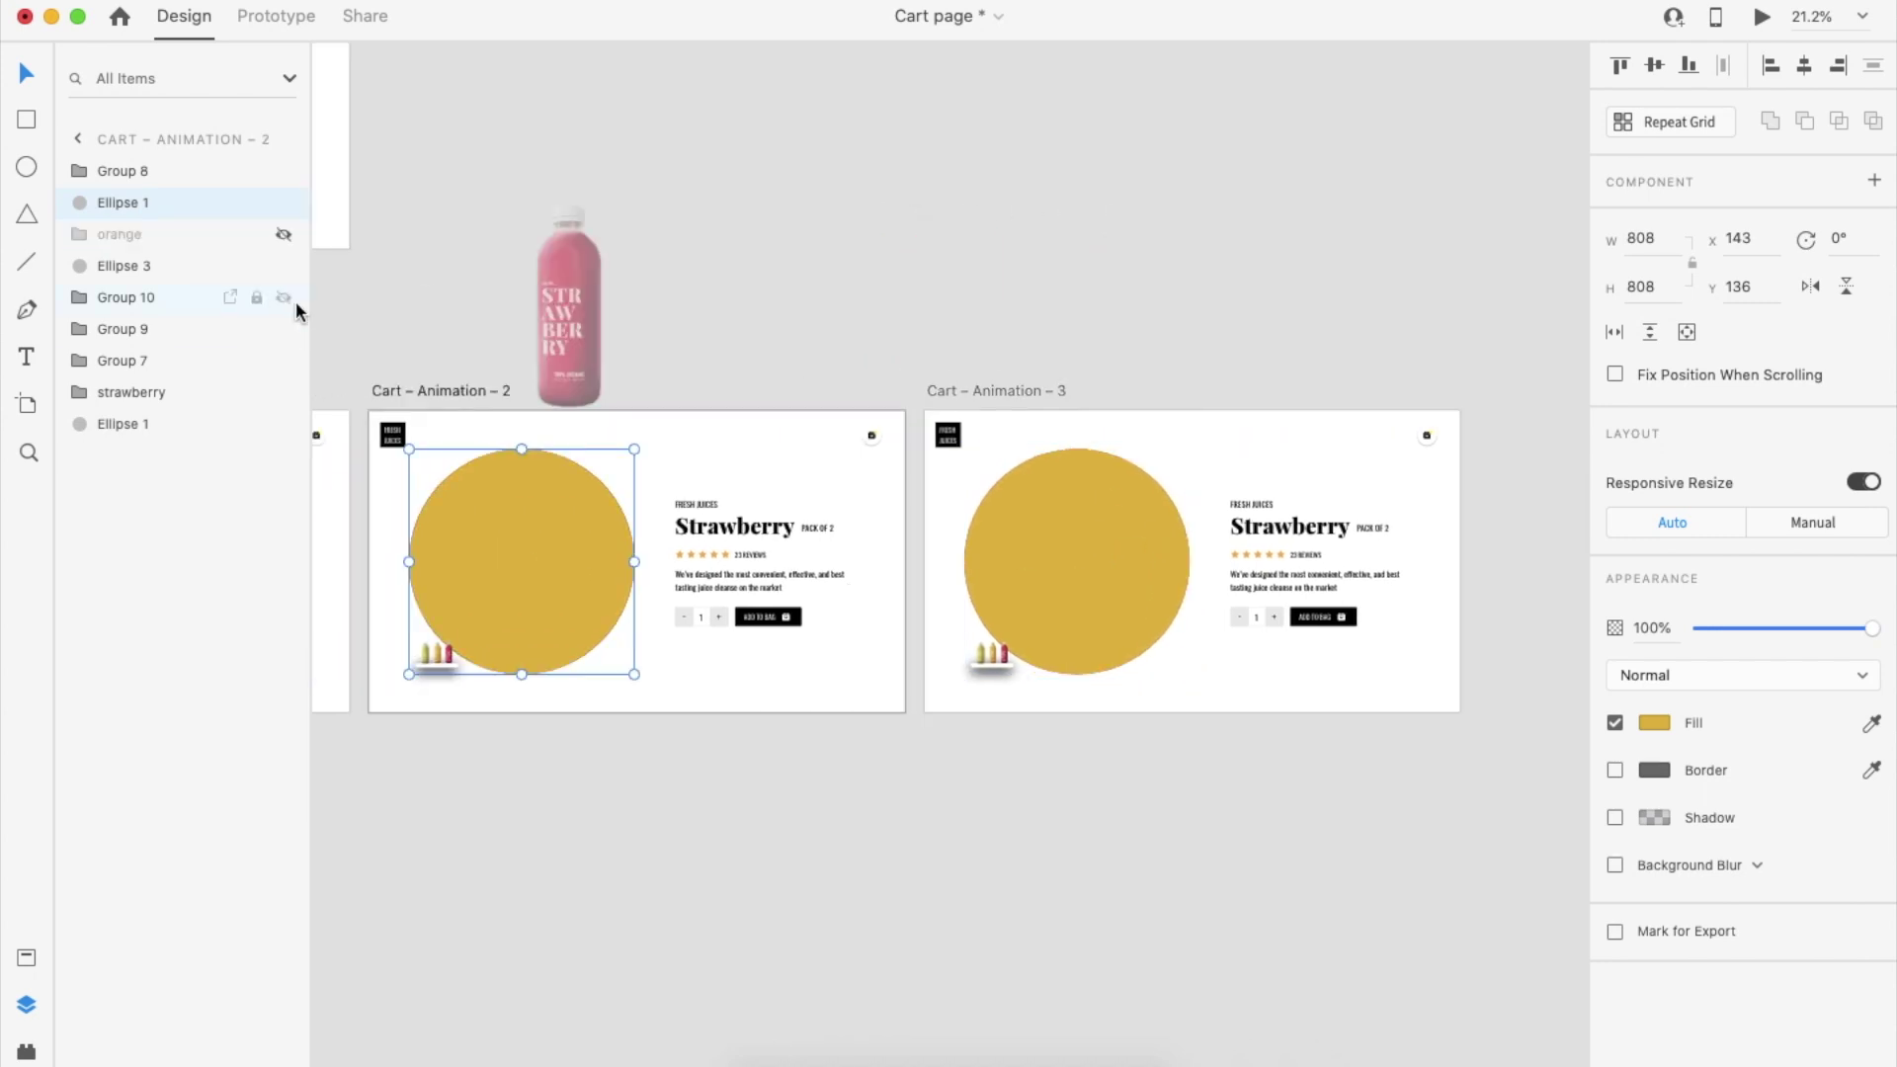
pyautogui.press('super+bracketleft')
# Delete the Cart – Animation – 3 artboard
pyautogui.click(1004, 387)
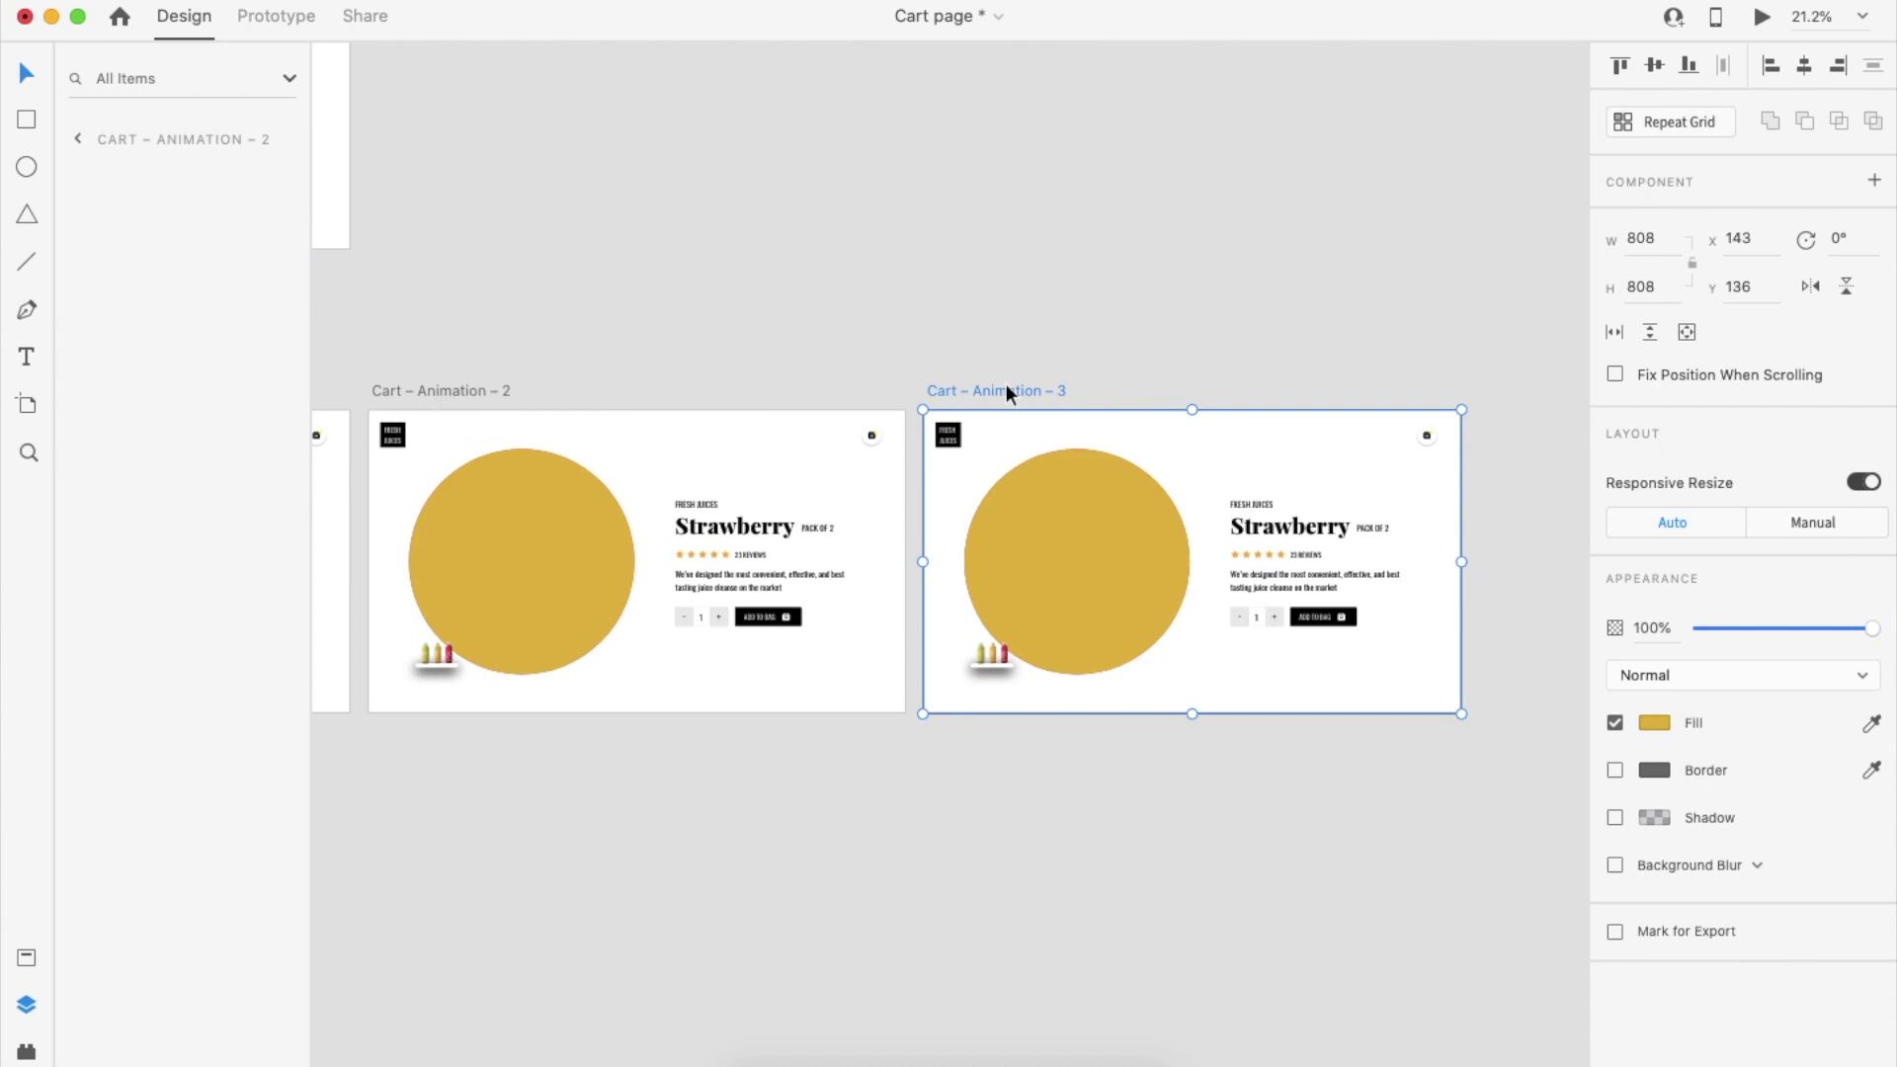
pyautogui.press('Delete')
# Briefly show the orange bottle group on Cart – Animation – 2 to check its stacking against the circle, and hide it again
pyautogui.click(567, 571)
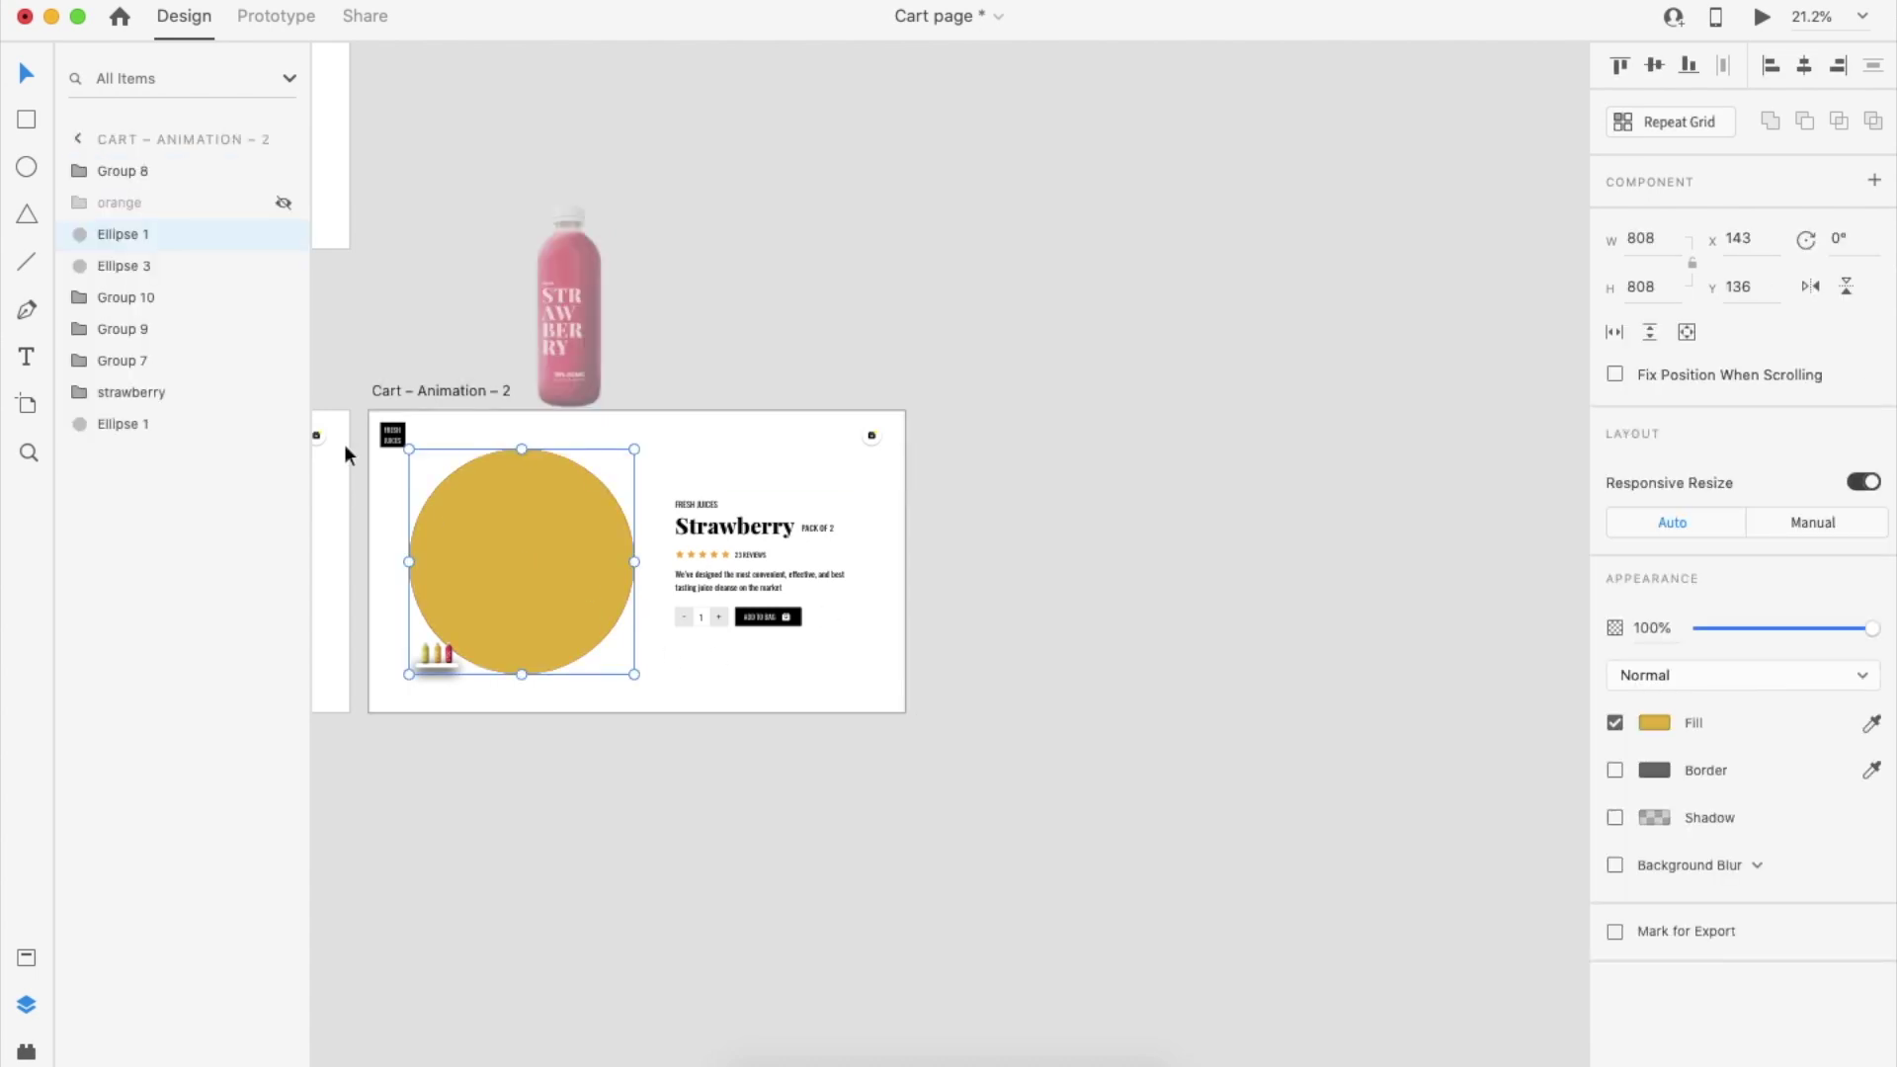
pyautogui.click(284, 205)
pyautogui.click(284, 204)
# Duplicate the Cart – Animation – 2 artboard and show the hidden orange bottle group in the copy
pyautogui.click(468, 388)
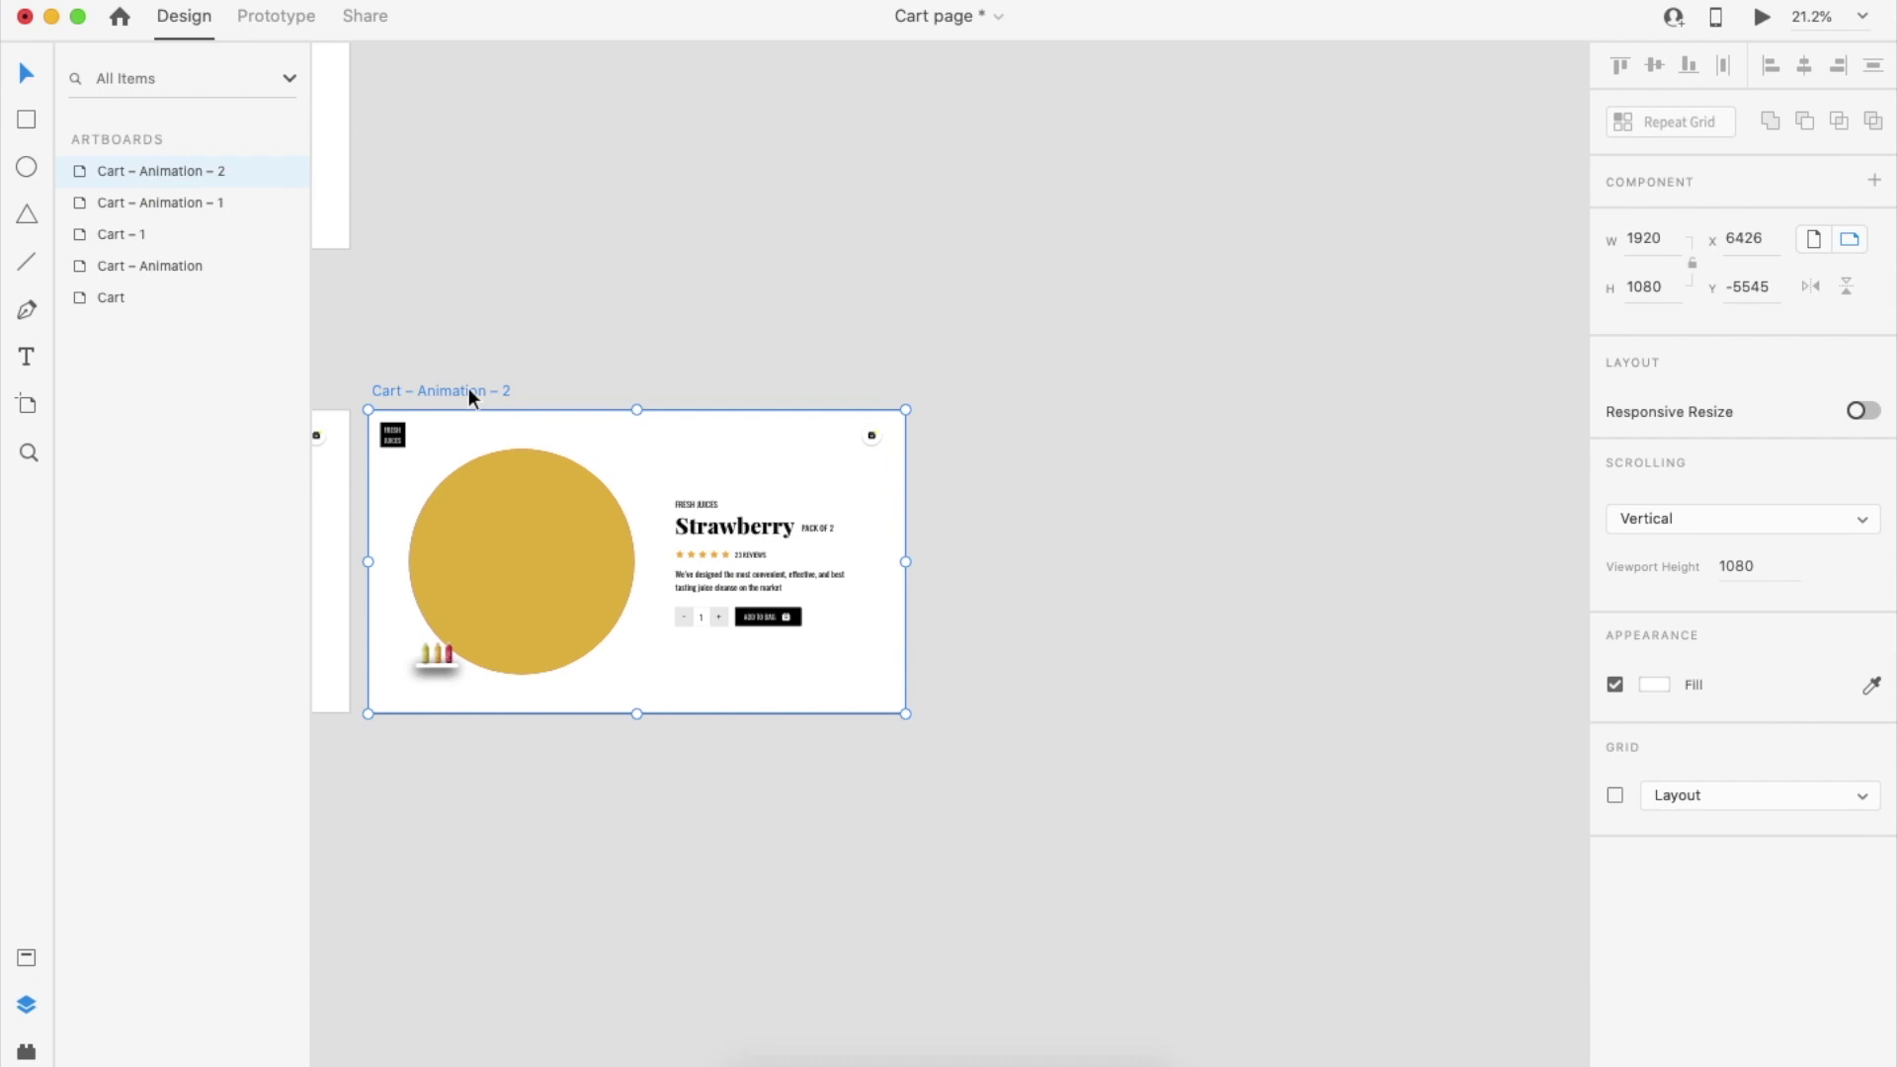
pyautogui.press('super+d')
pyautogui.click(1029, 560)
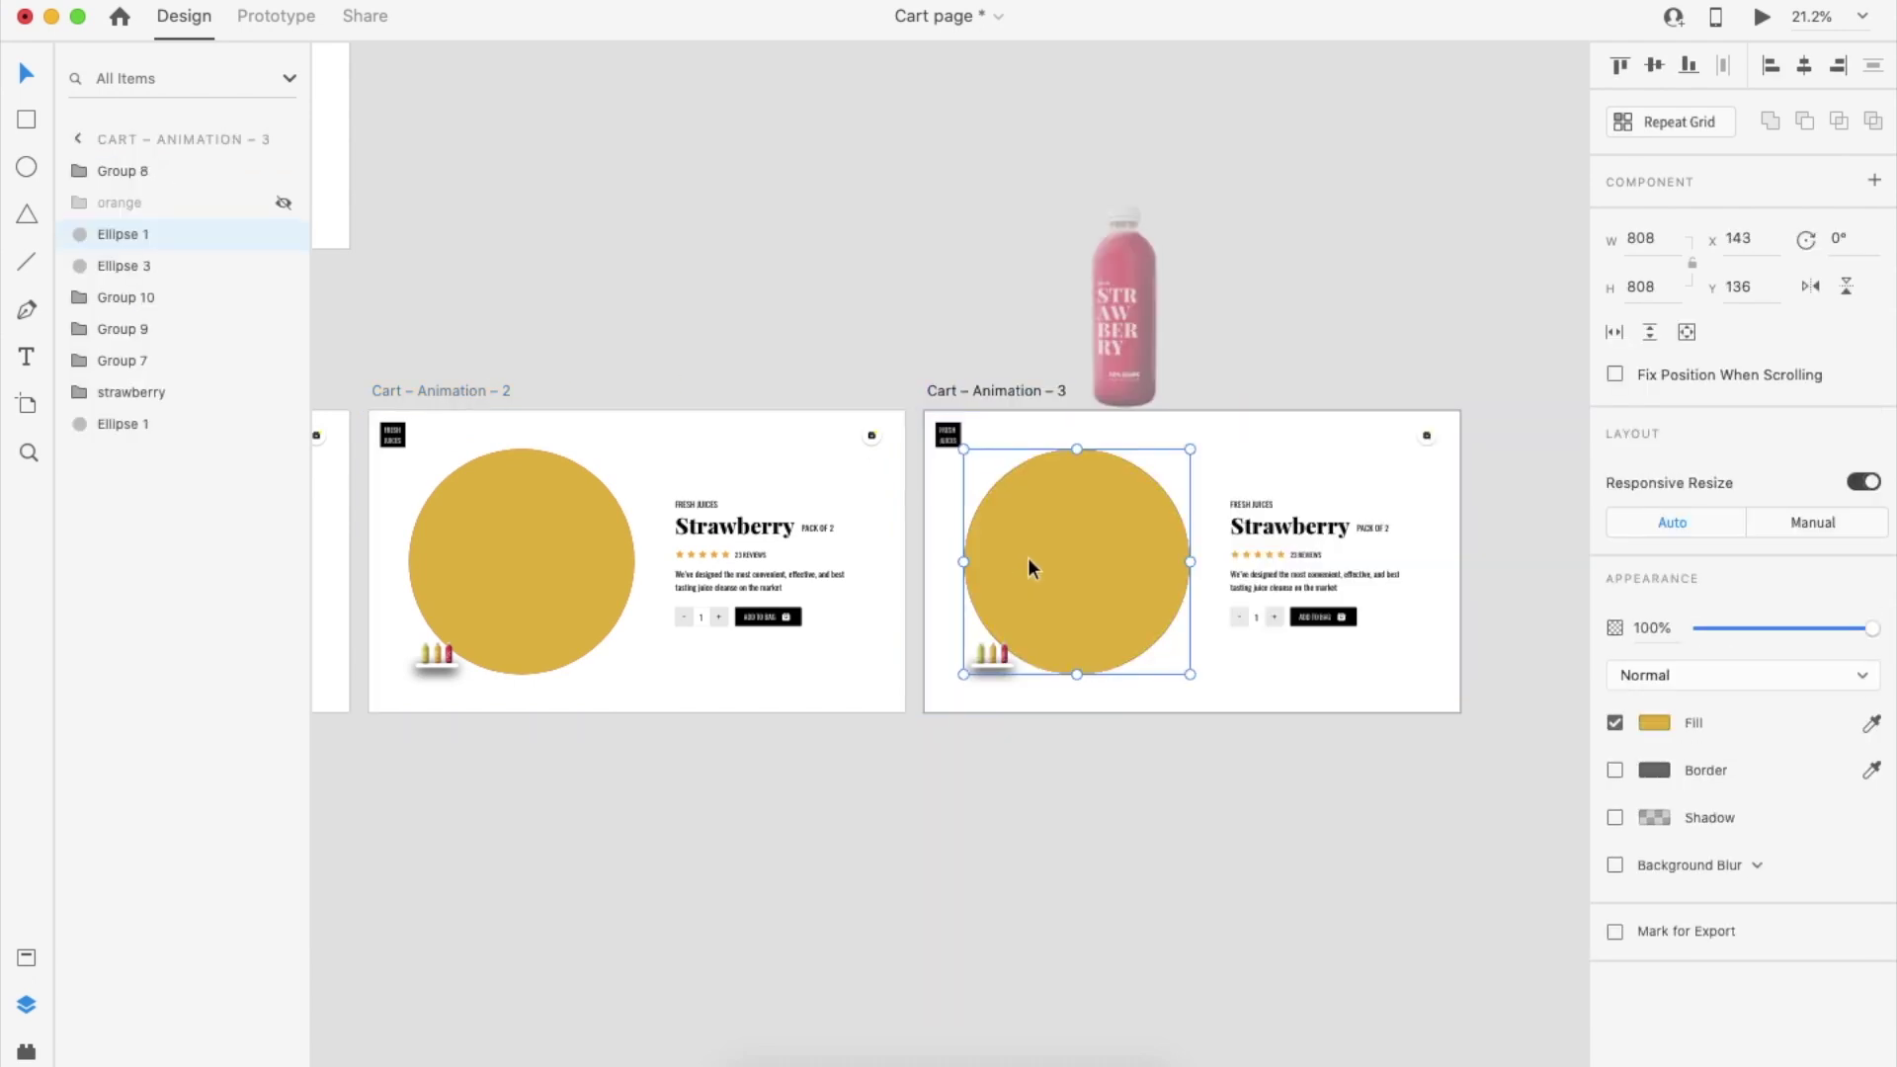
pyautogui.click(284, 203)
# On Cart – Animation – 2, show the hidden orange group and move its large bottle just below the artboard, to about Y 1080
pyautogui.click(625, 553)
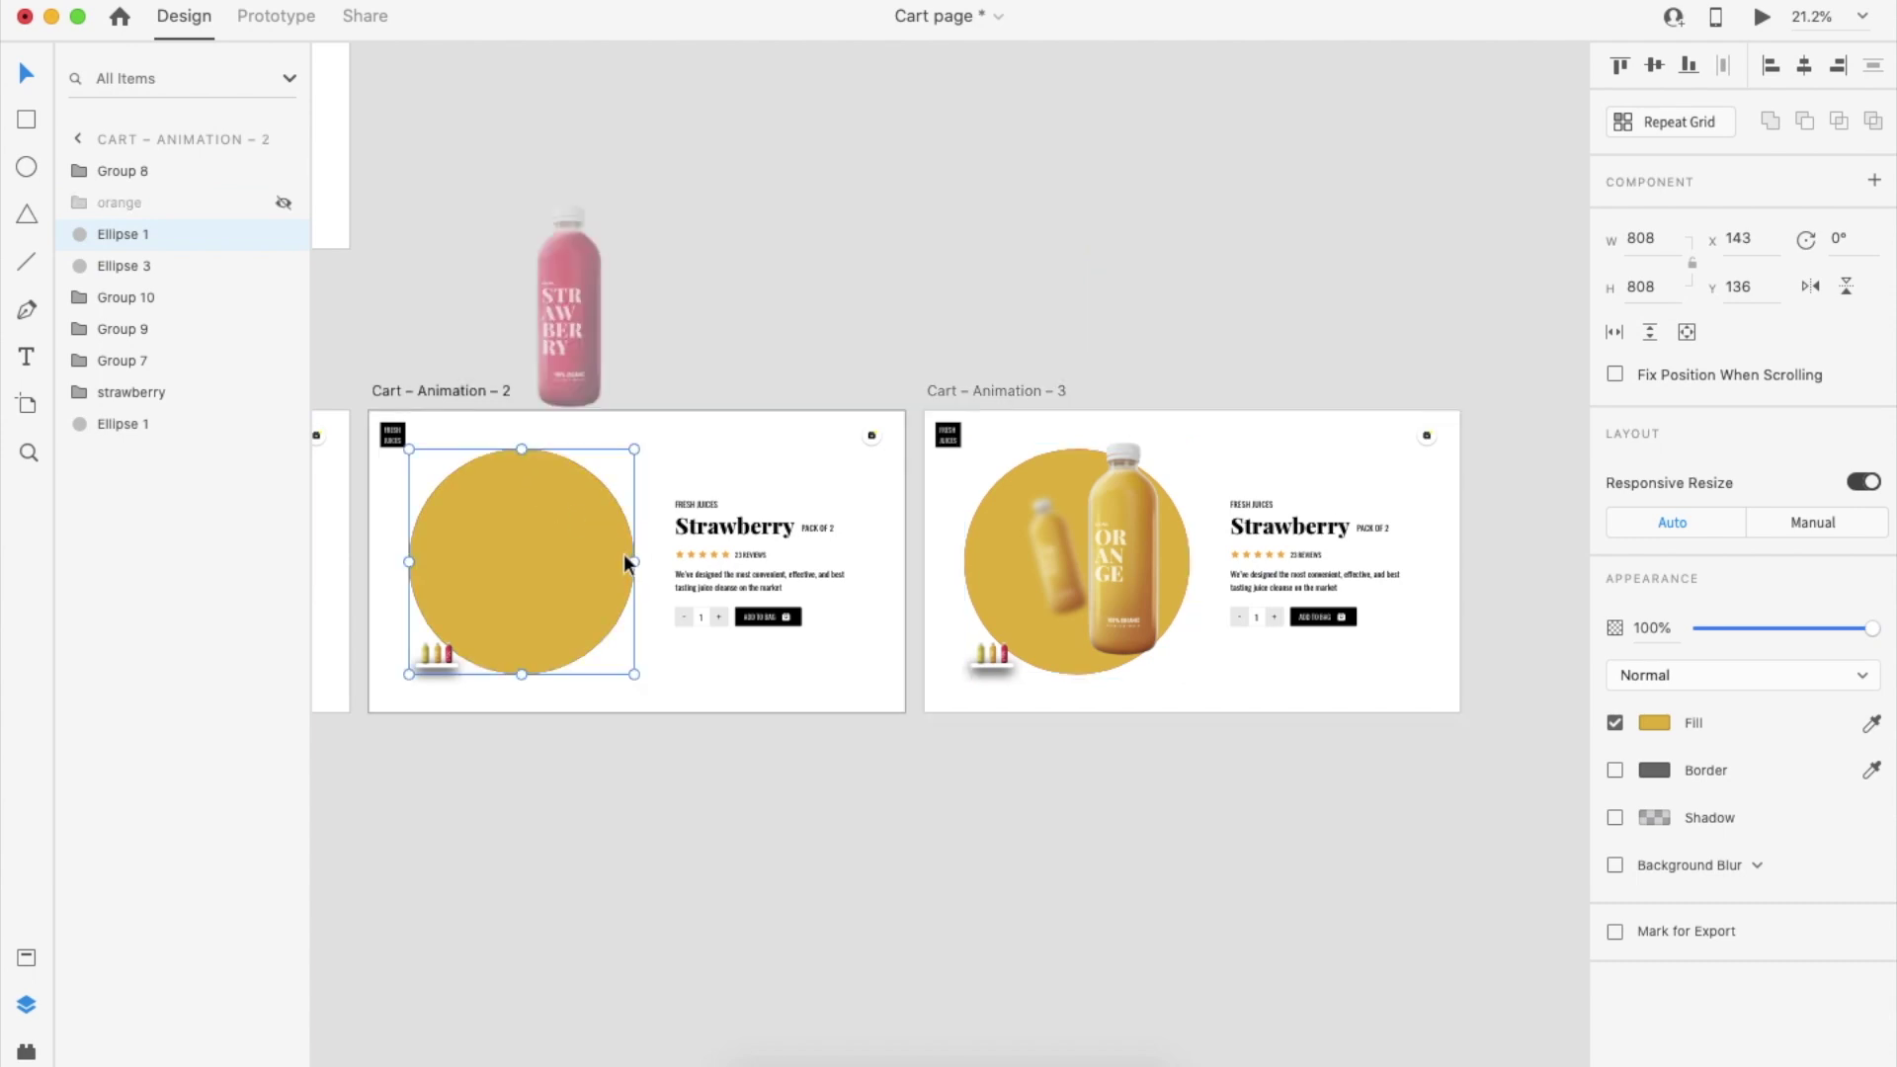
pyautogui.click(283, 202)
pyautogui.doubleClick(581, 589)
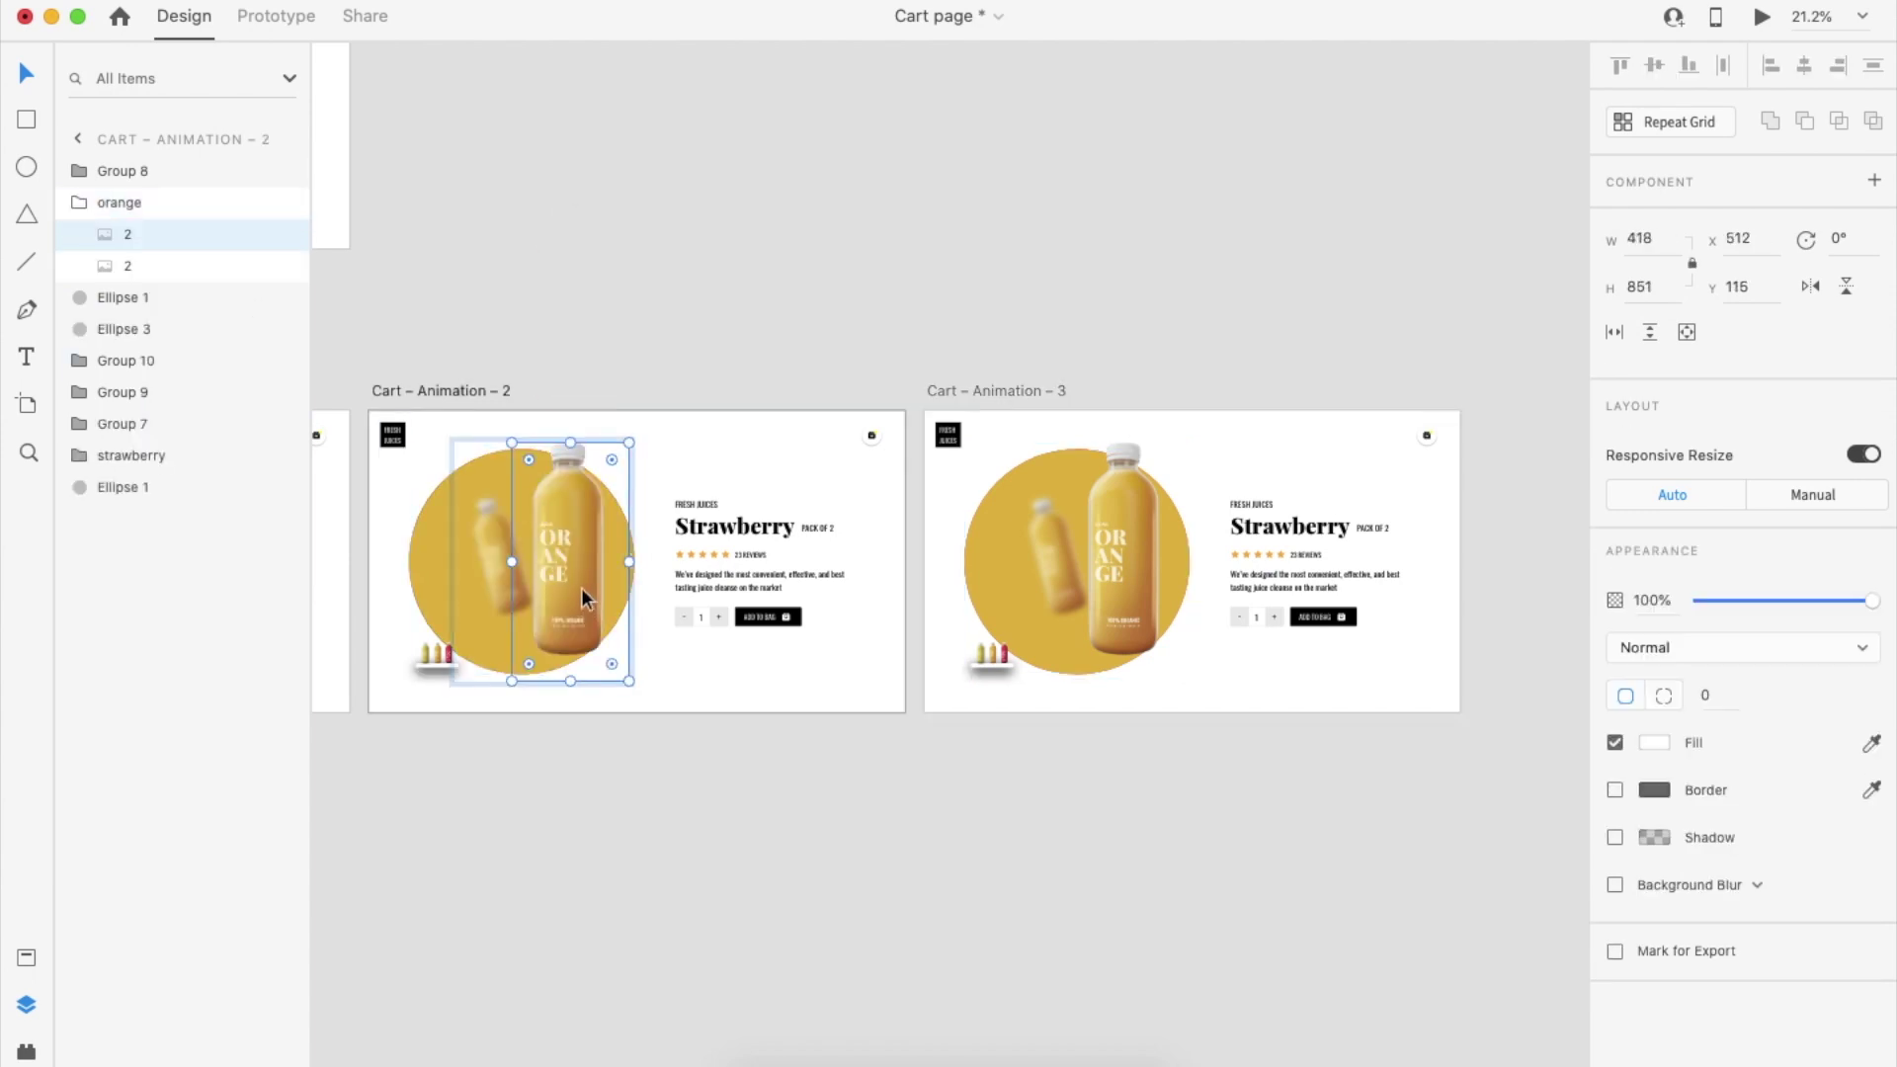
pyautogui.moveTo(581, 589); pyautogui.dragTo(580, 868)
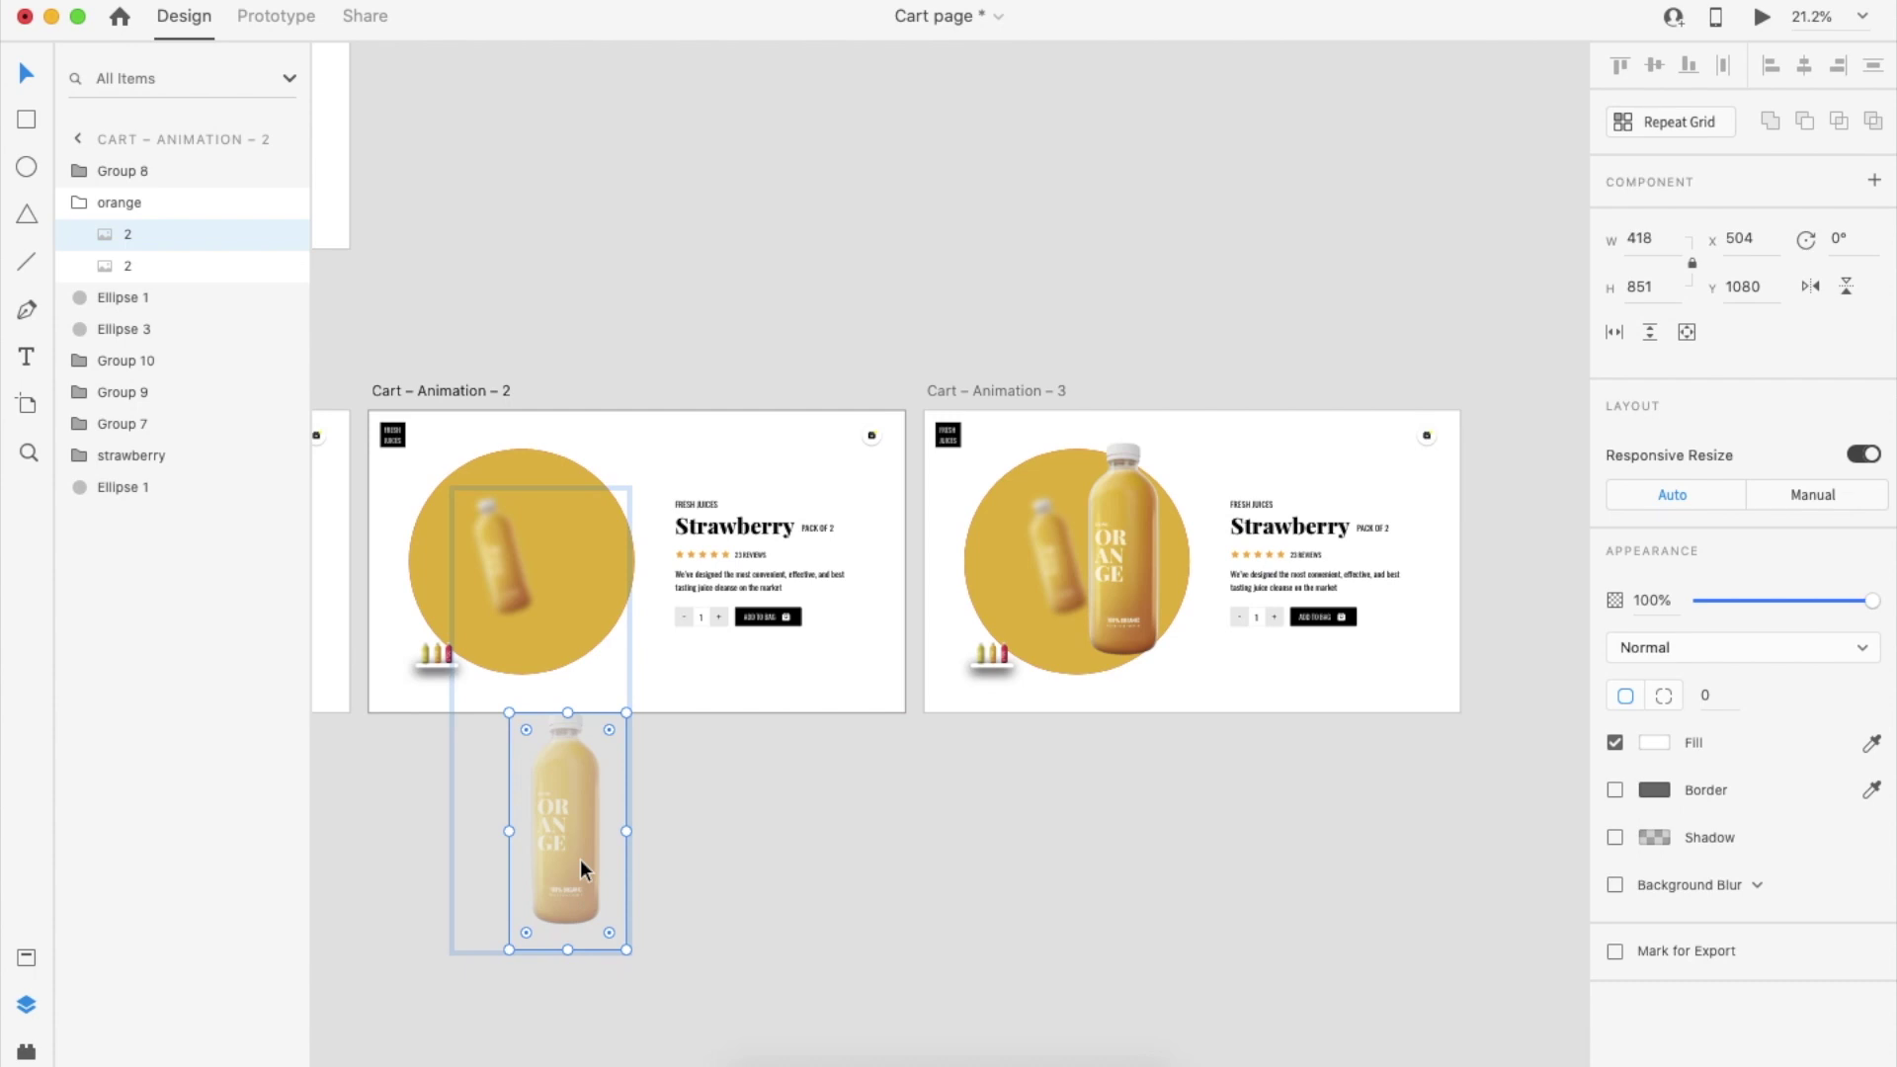
# On Cart – Animation – 2, shrink the small blurred orange bottle to about 116 × 235 and set its opacity to 0%
pyautogui.click(519, 608)
pyautogui.moveTo(551, 617); pyautogui.dragTo(527, 590)
pyautogui.moveTo(1736, 600); pyautogui.dragTo(1602, 641)
pyautogui.click(1233, 810)
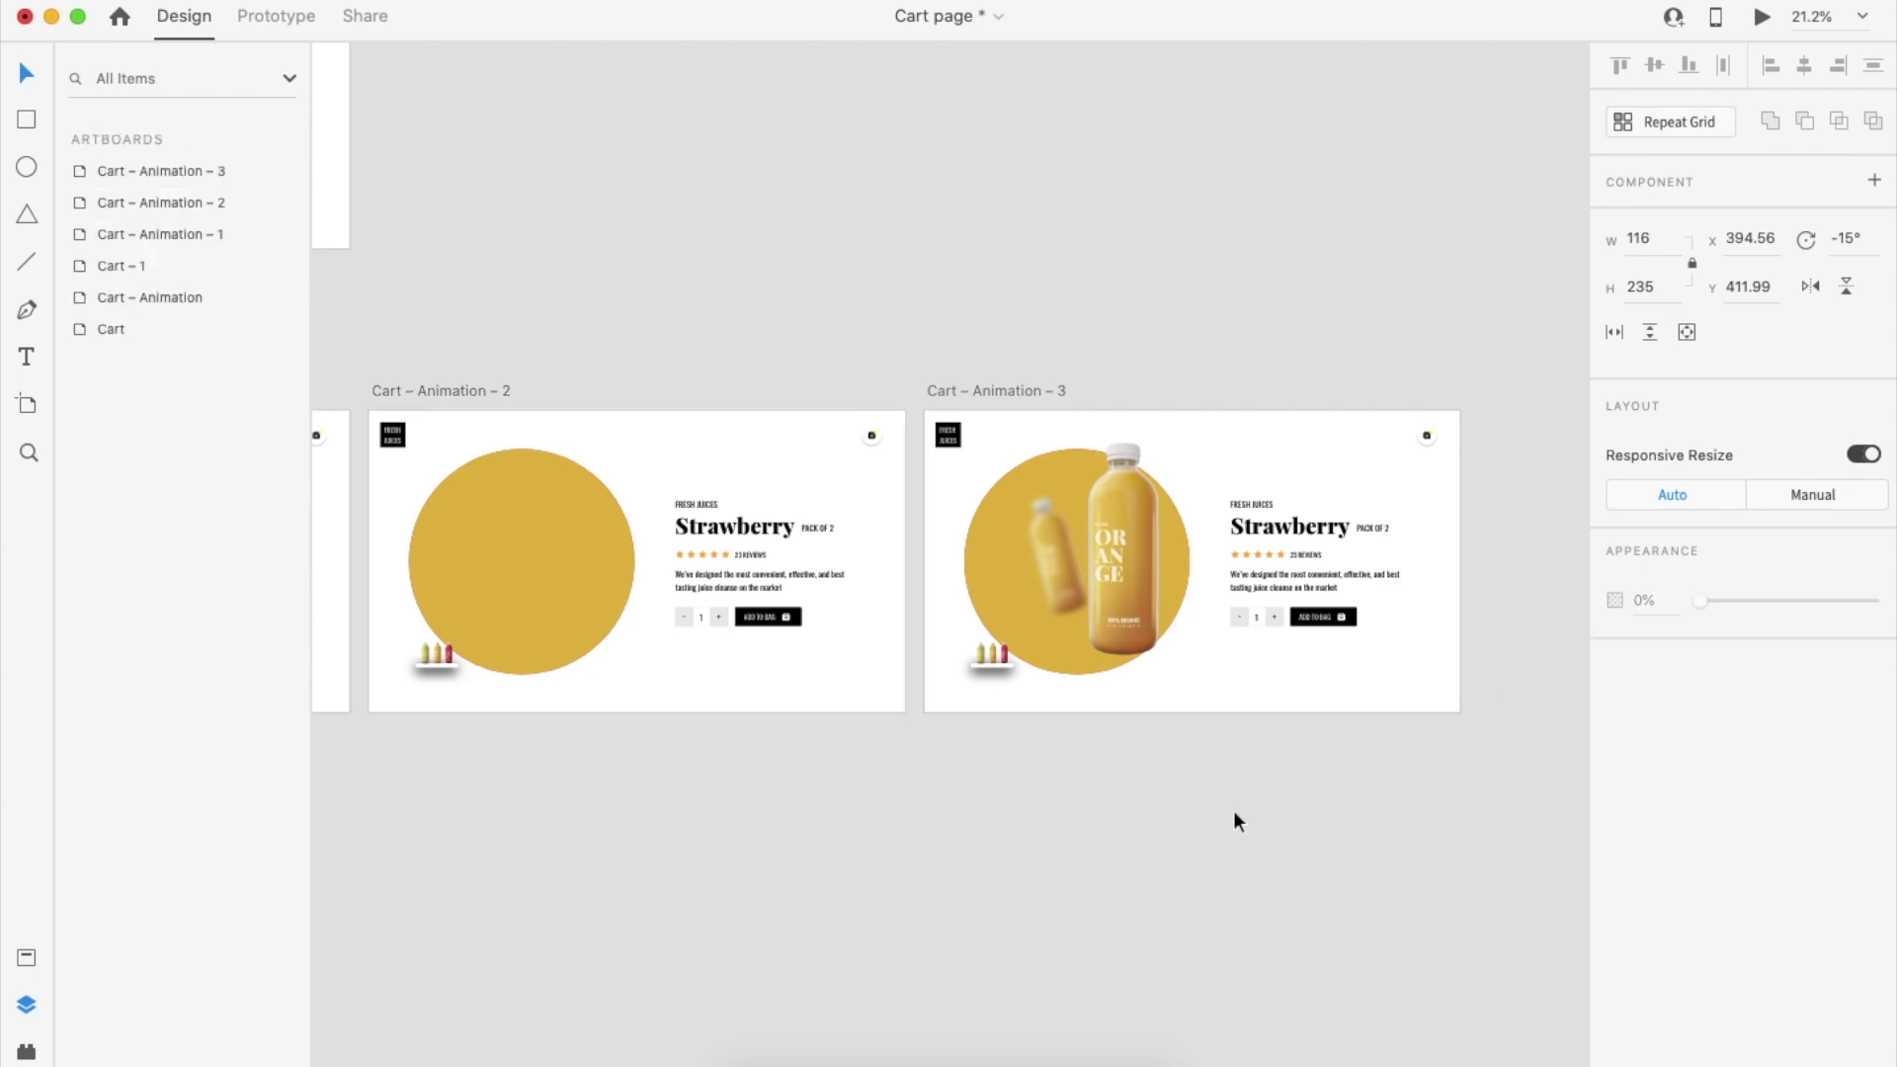
# Link the orange thumbnail bottle on Cart – Animation to Cart – Animation – 1 with a Tap trigger and Auto-Animate
pyautogui.scroll(-3, 1234, 810)
pyautogui.scroll(-2, 1233, 810)
pyautogui.hscroll(-5, 1233, 810)
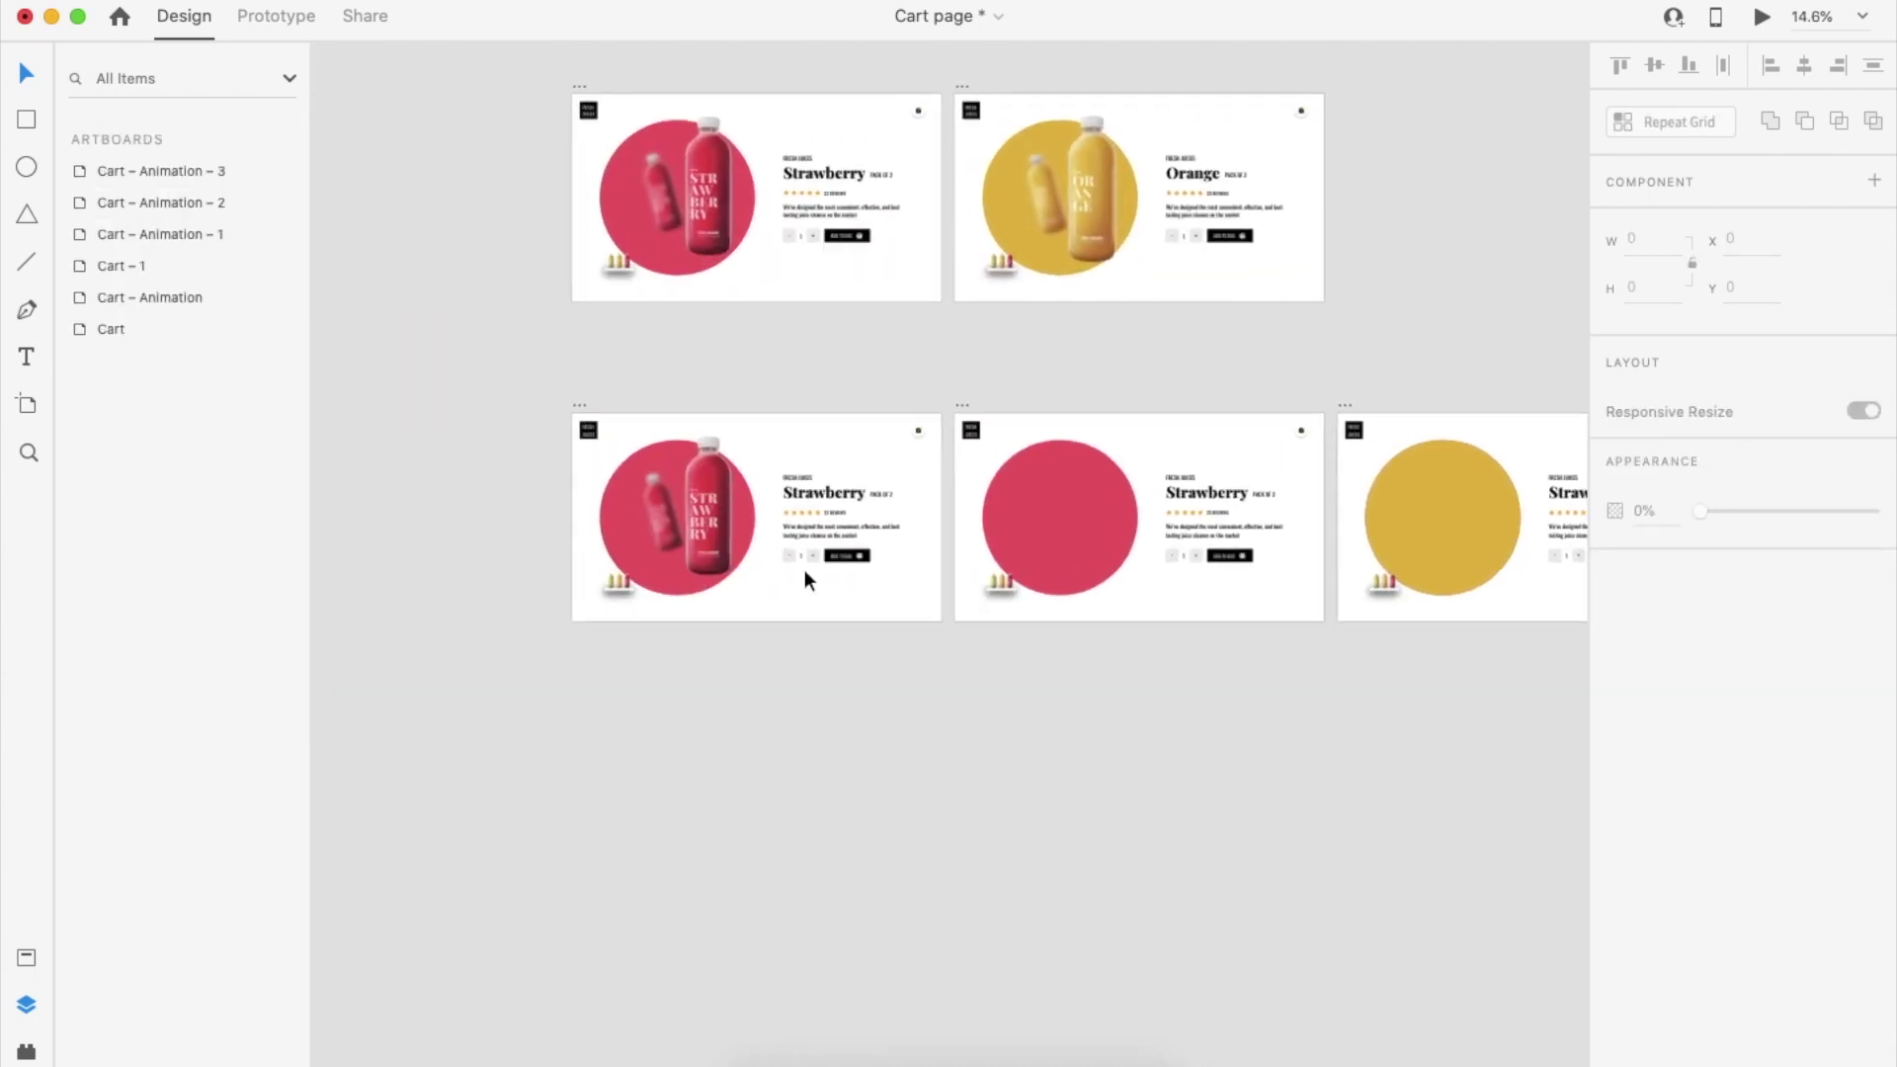
pyautogui.scroll(3, 804, 569)
pyautogui.doubleClick(474, 590)
pyautogui.click(273, 17)
pyautogui.moveTo(483, 590); pyautogui.dragTo(1124, 573)
pyautogui.click(1671, 148)
pyautogui.click(1671, 147)
pyautogui.click(1811, 280)
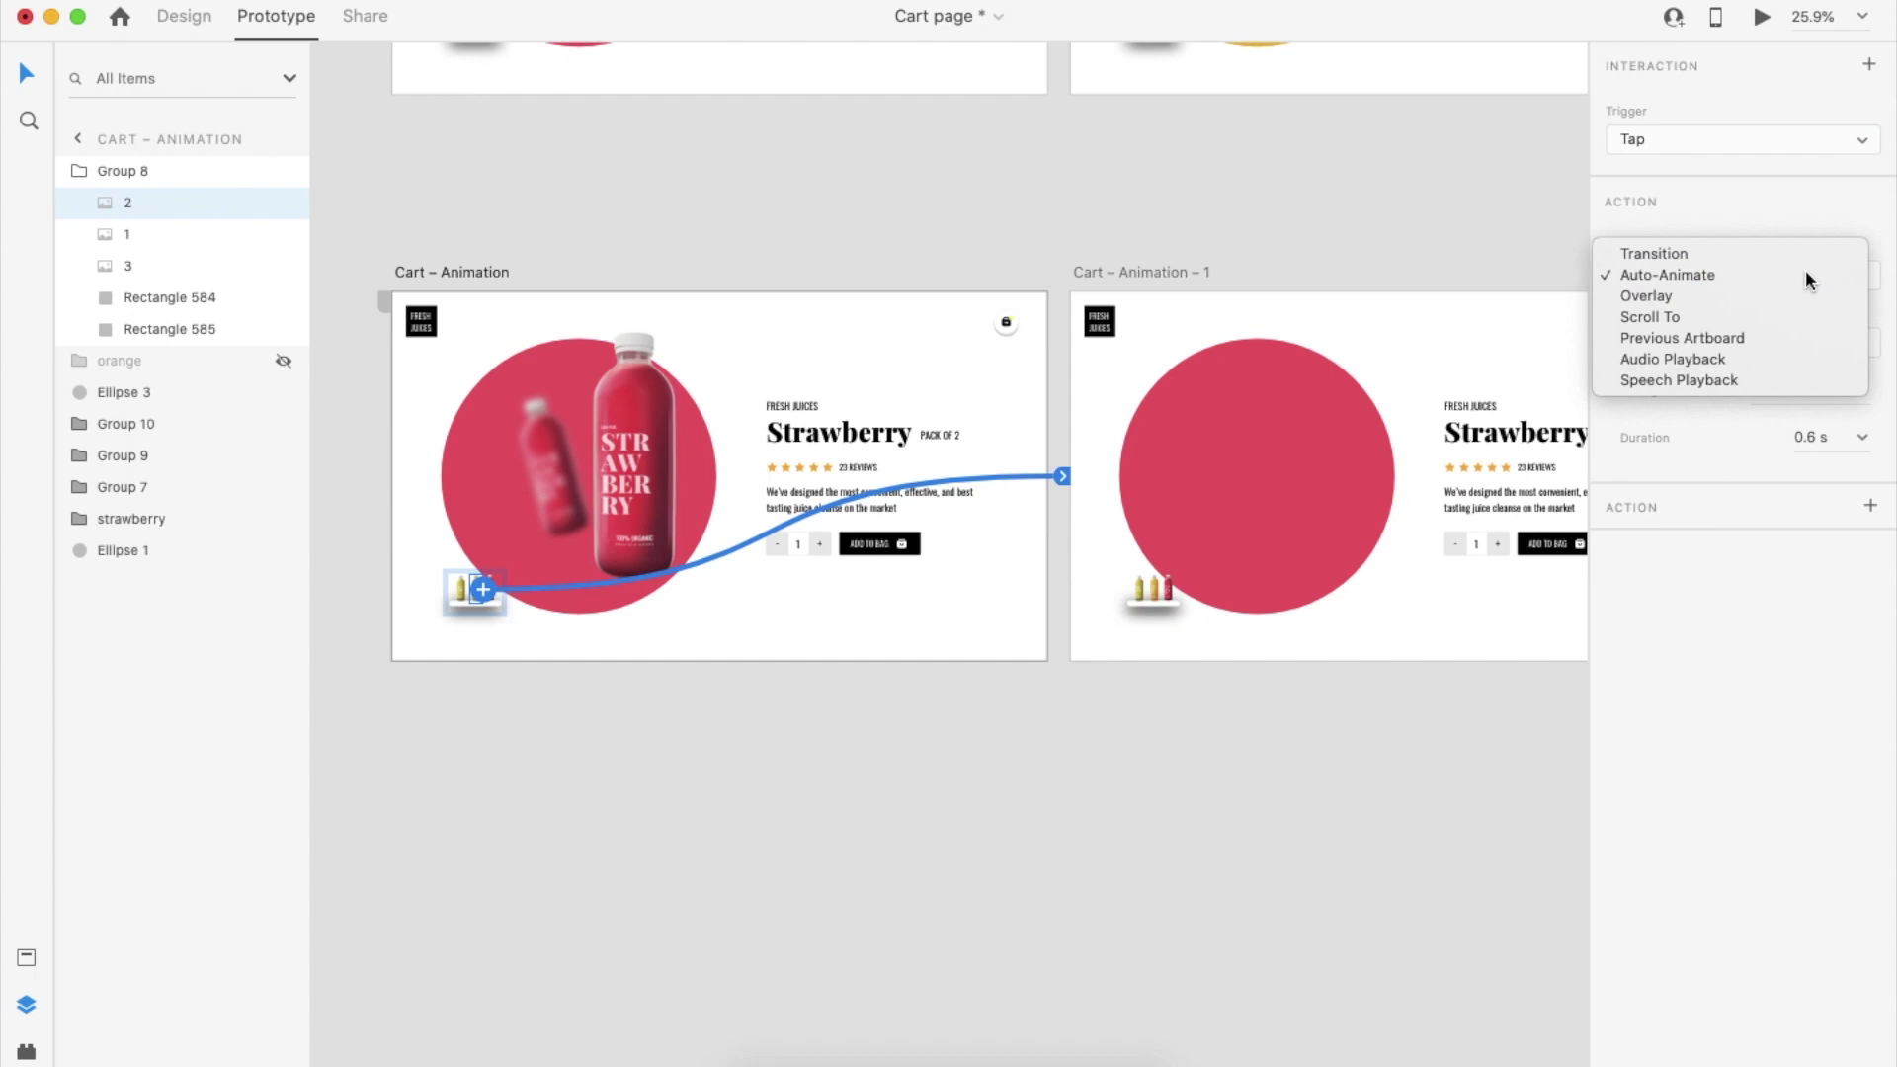
pyautogui.click(1809, 277)
# Set the thumbnail interaction's easing to Snap and its duration to 1.3 s
pyautogui.click(1863, 388)
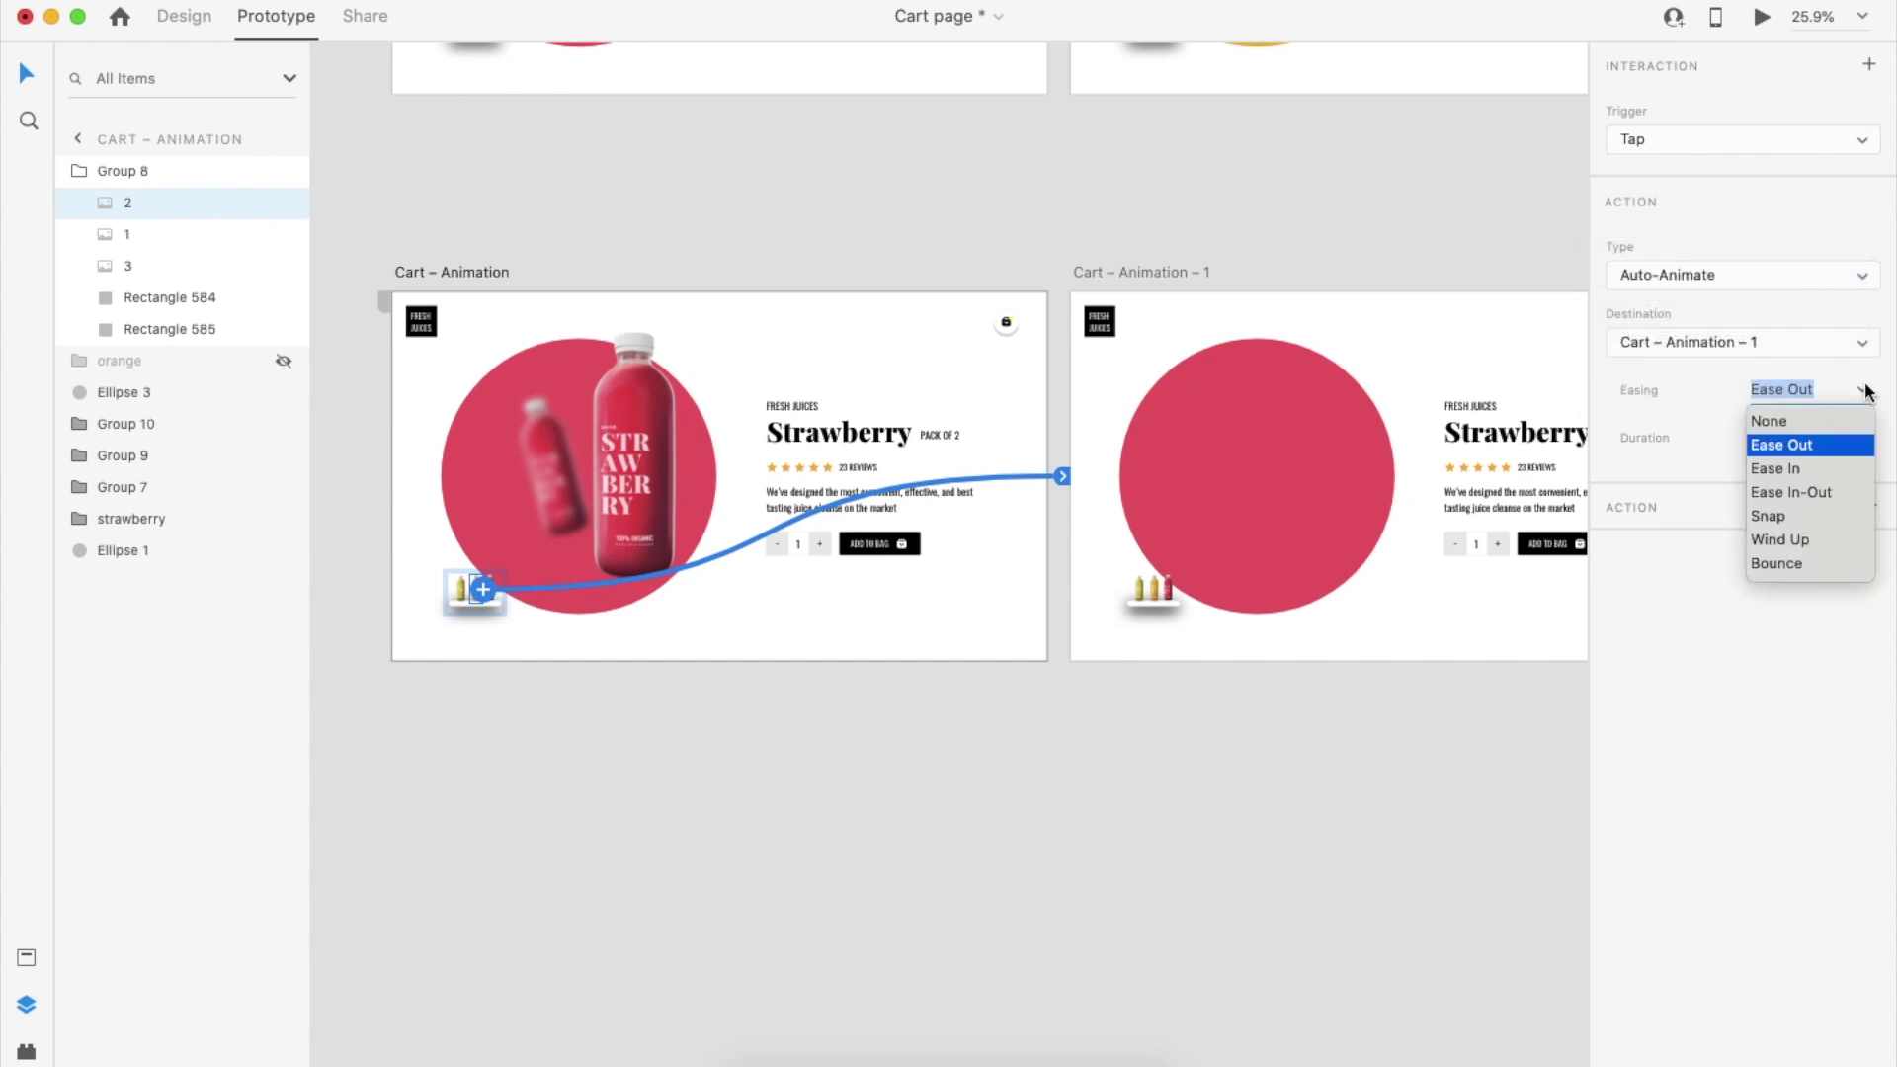
pyautogui.click(1814, 494)
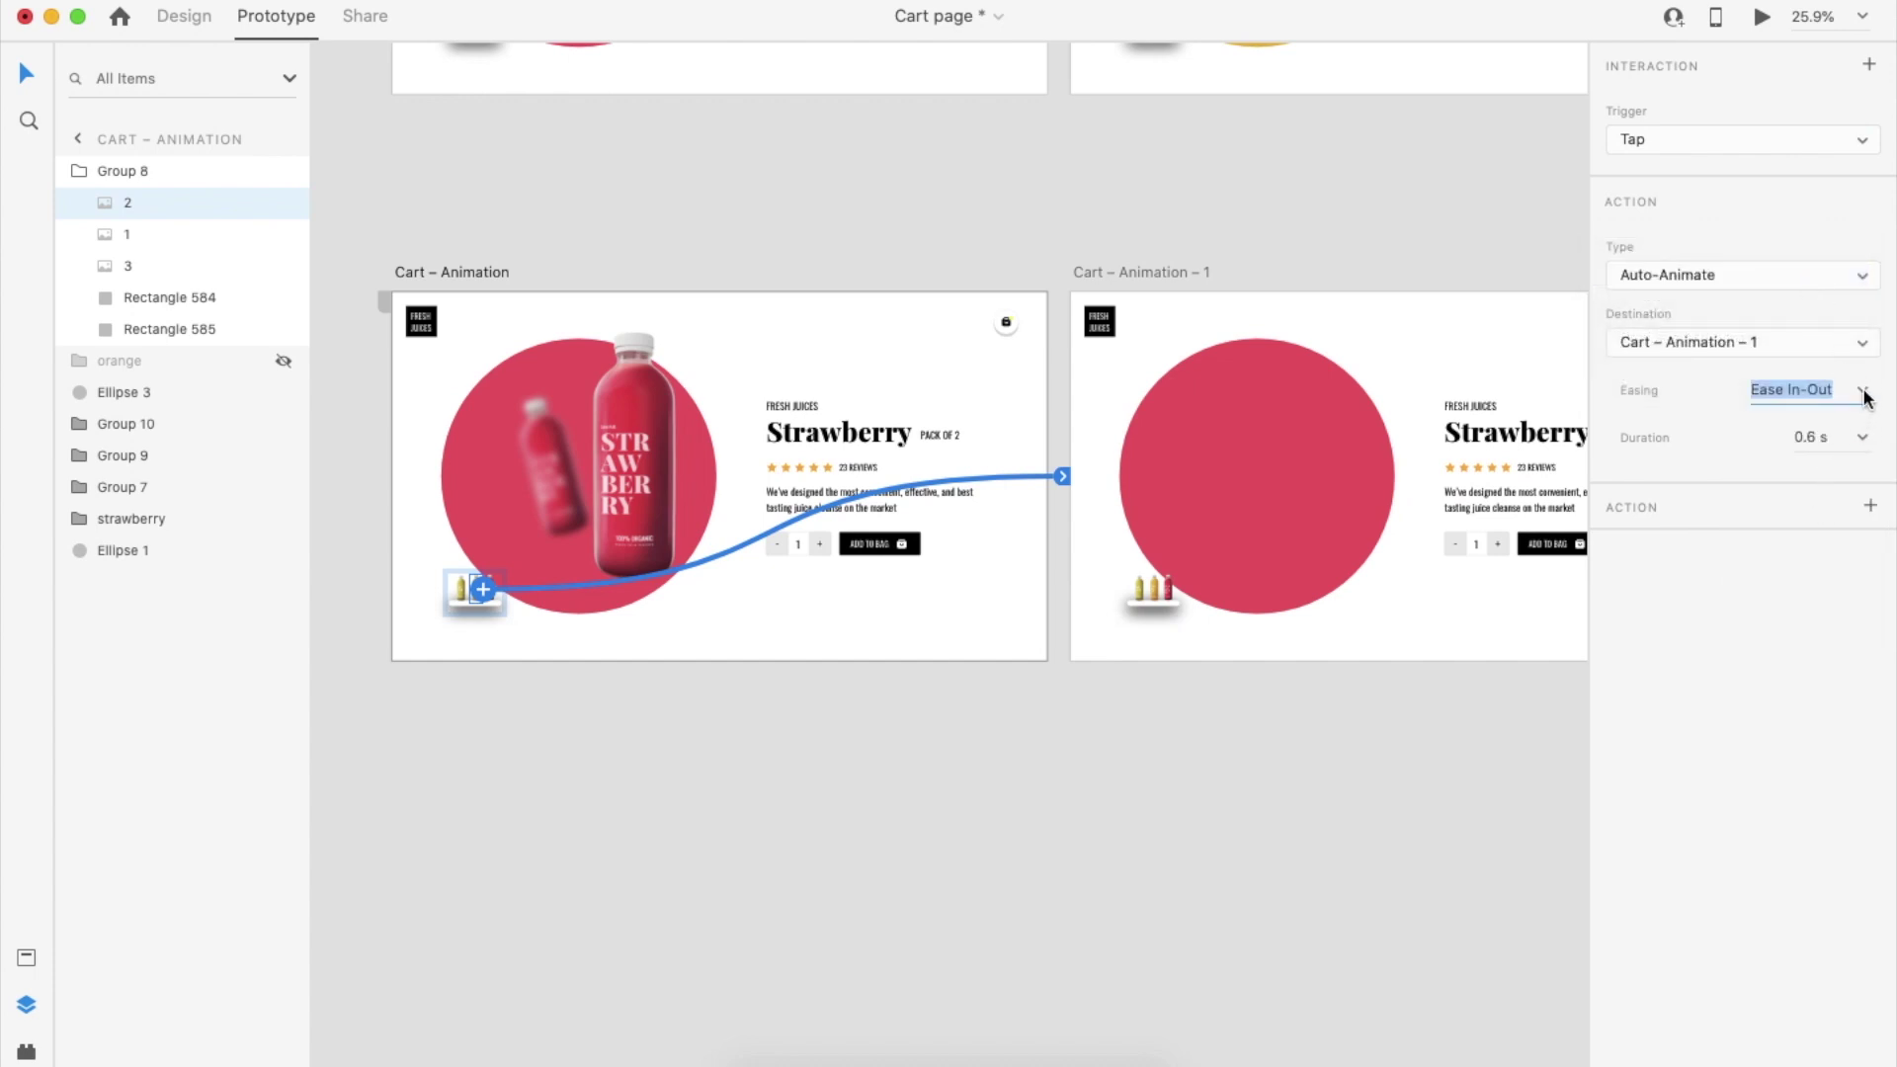
pyautogui.click(1864, 405)
pyautogui.click(1784, 516)
pyautogui.click(1826, 437)
pyautogui.write('1')
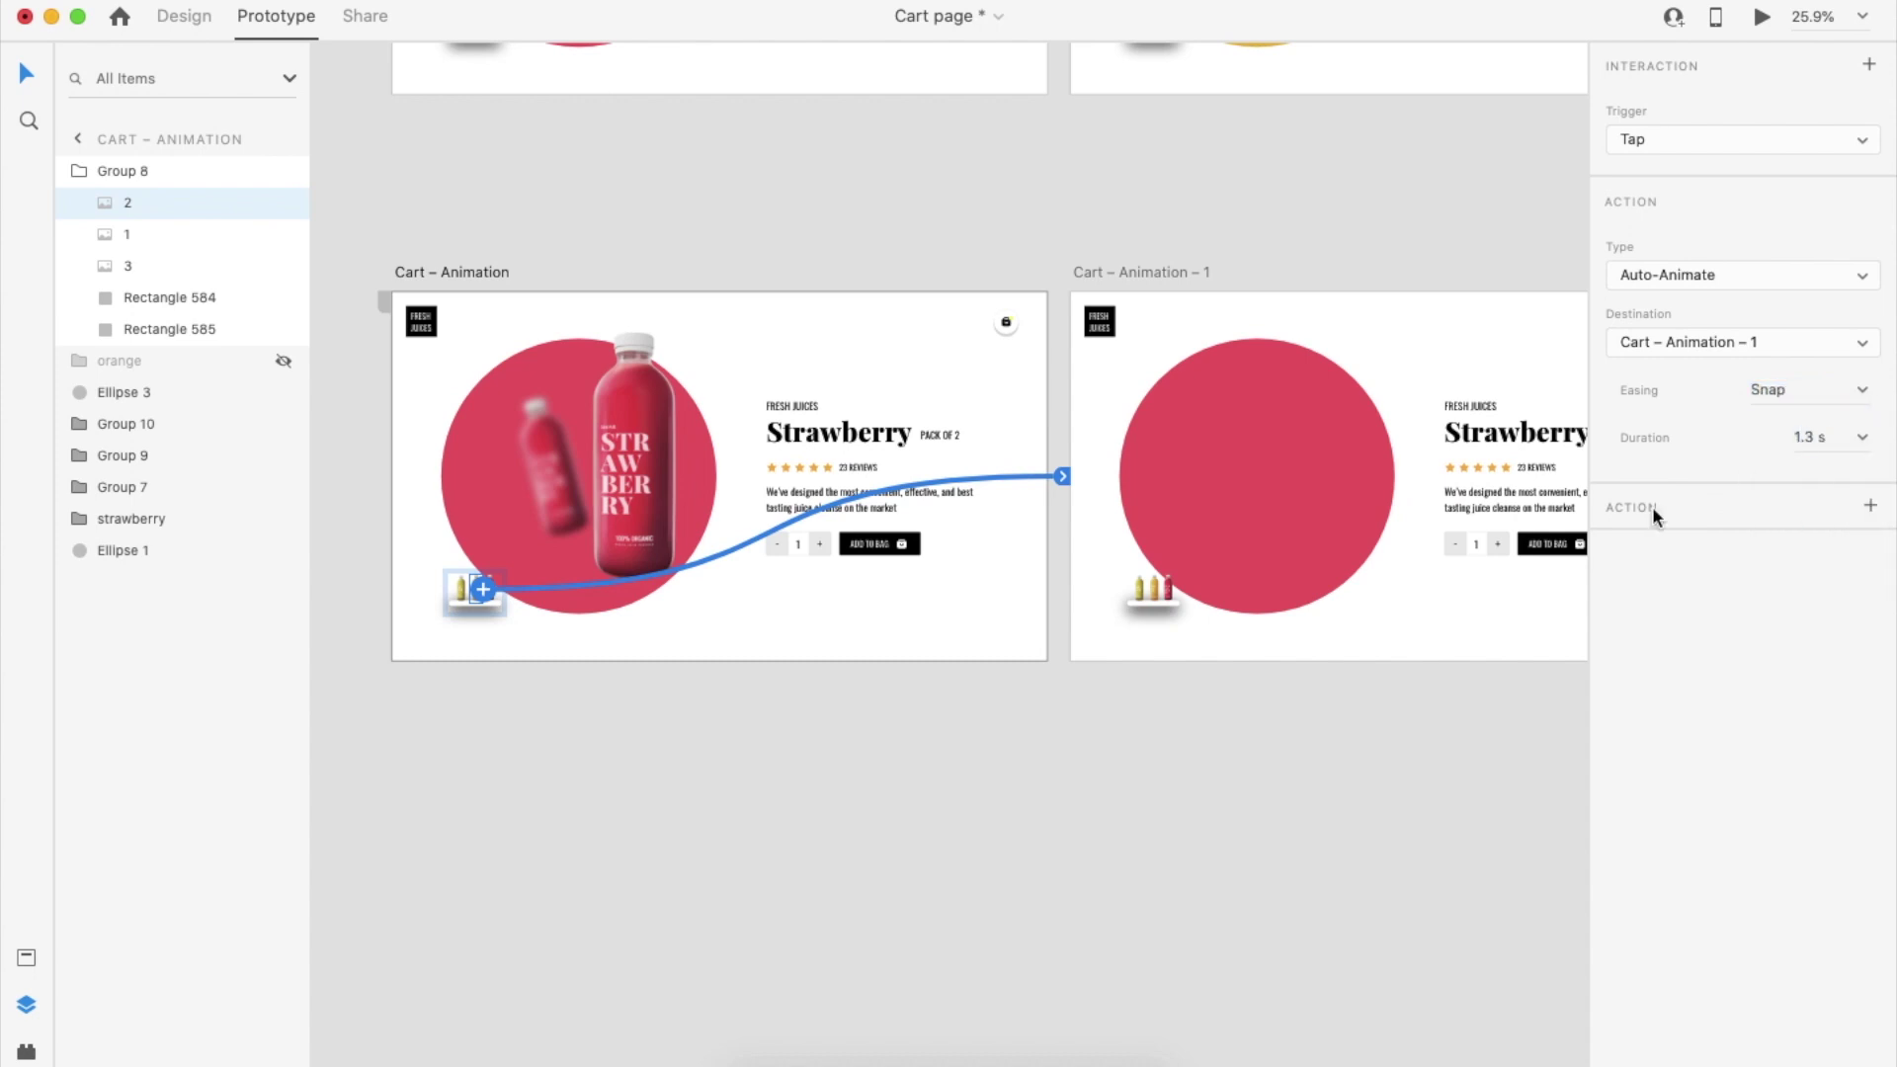
# Link the Cart – Animation – 1 artboard to Cart – Animation – 2 using Auto-Animate with a Time trigger
pyautogui.hscroll(8, 1280, 578)
pyautogui.click(733, 286)
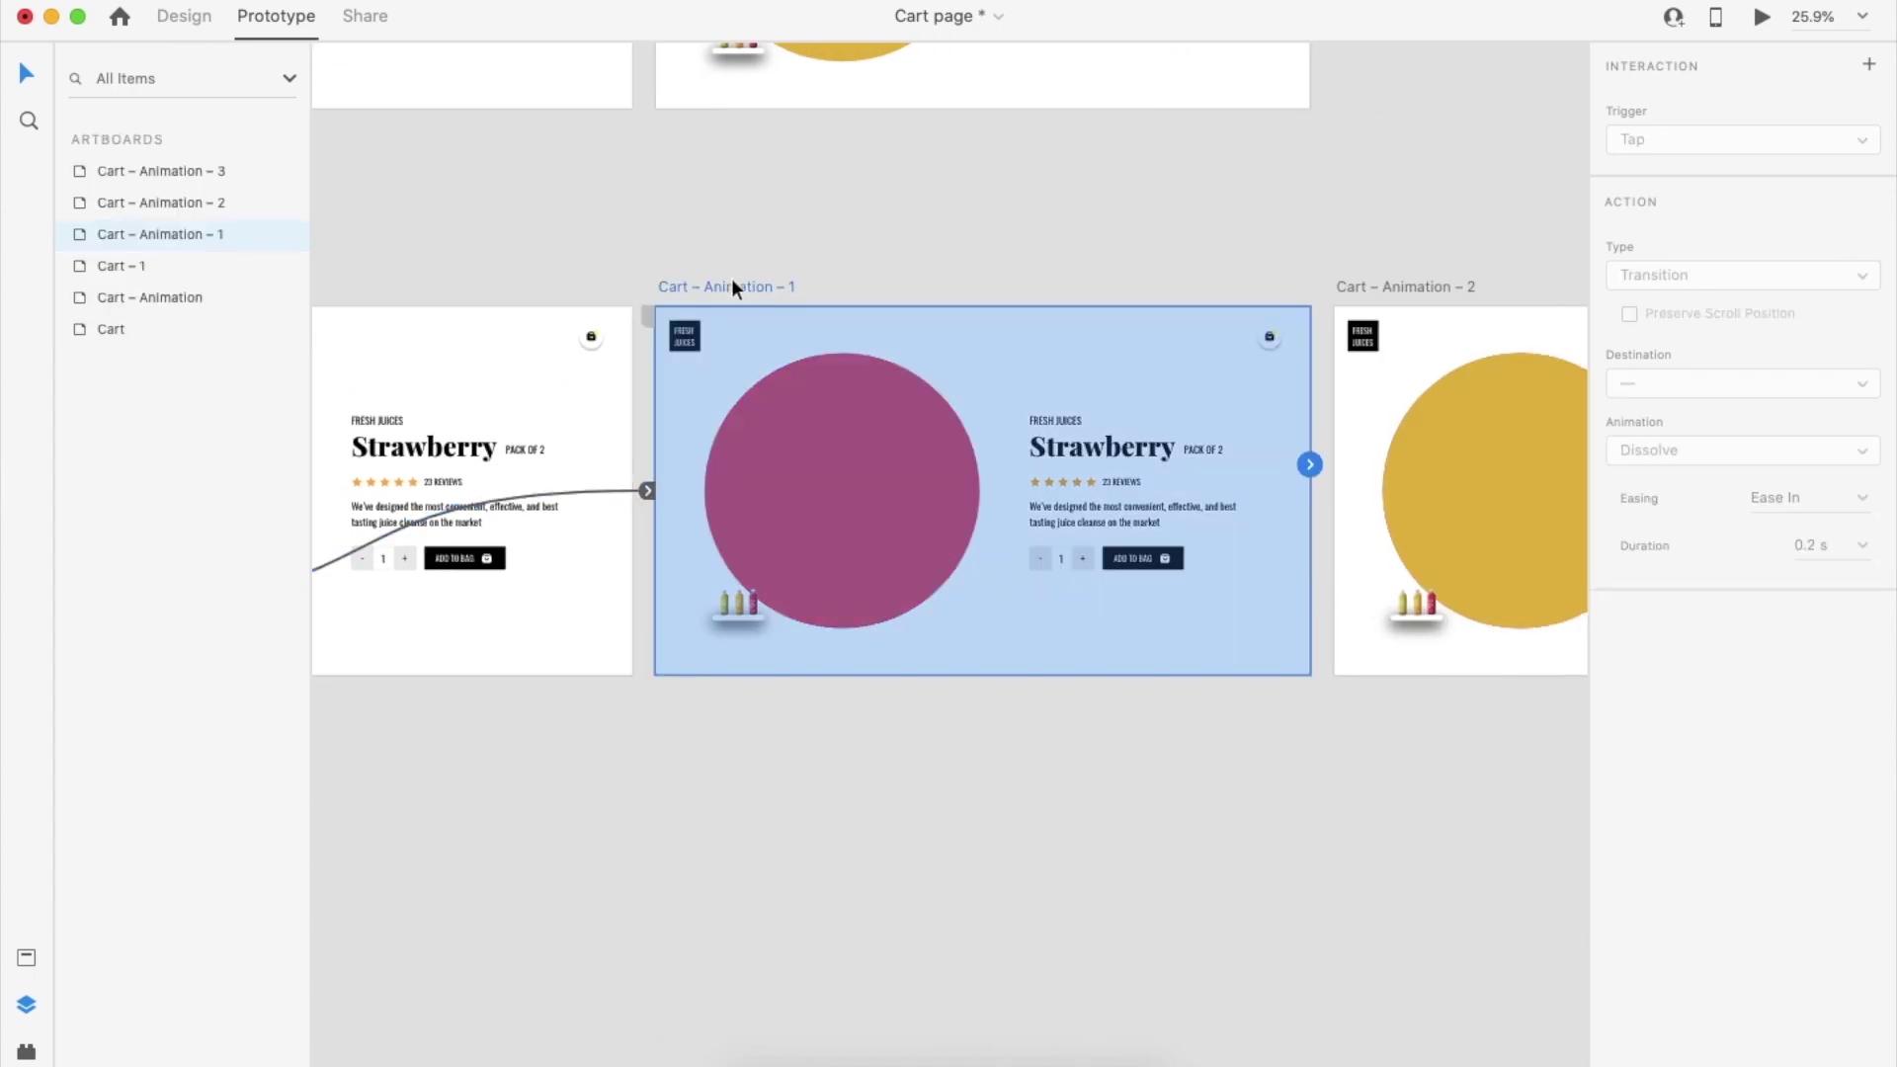
pyautogui.moveTo(1309, 466); pyautogui.dragTo(1393, 426)
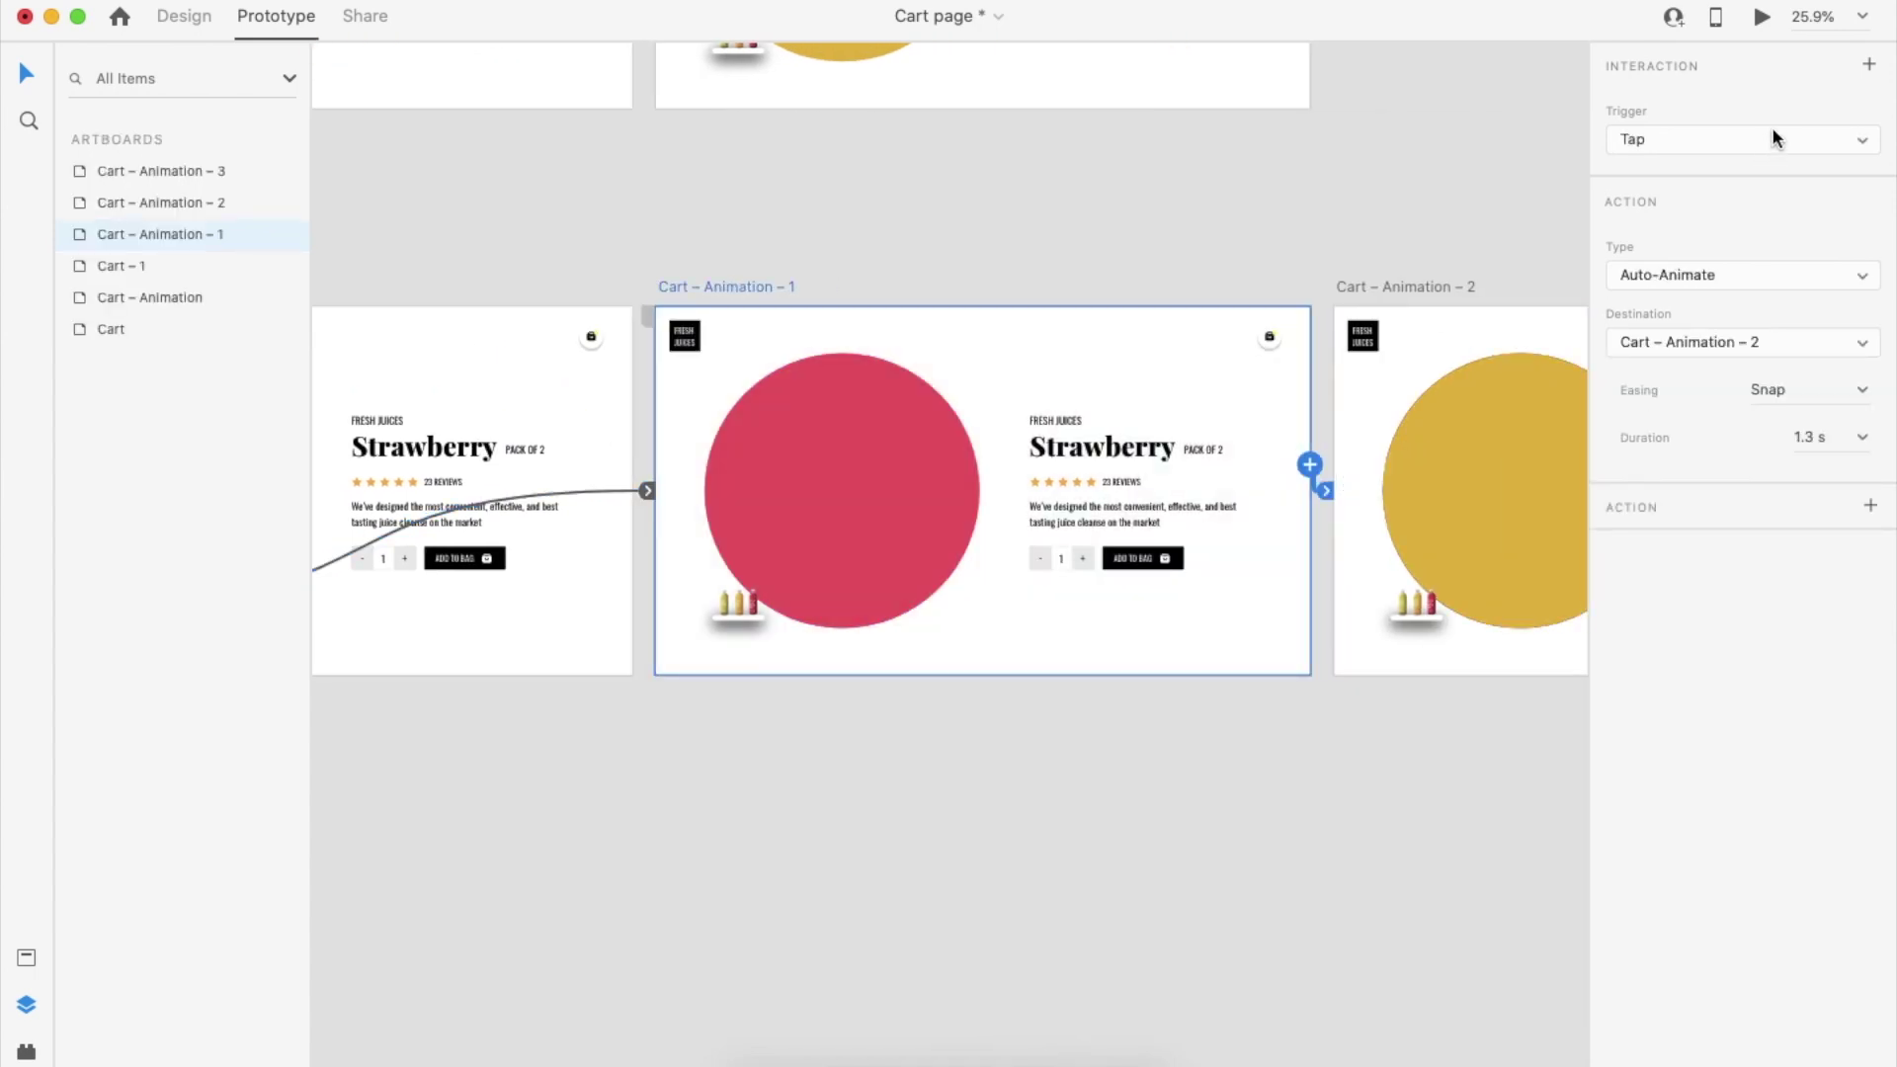
pyautogui.click(1770, 139)
pyautogui.click(1747, 183)
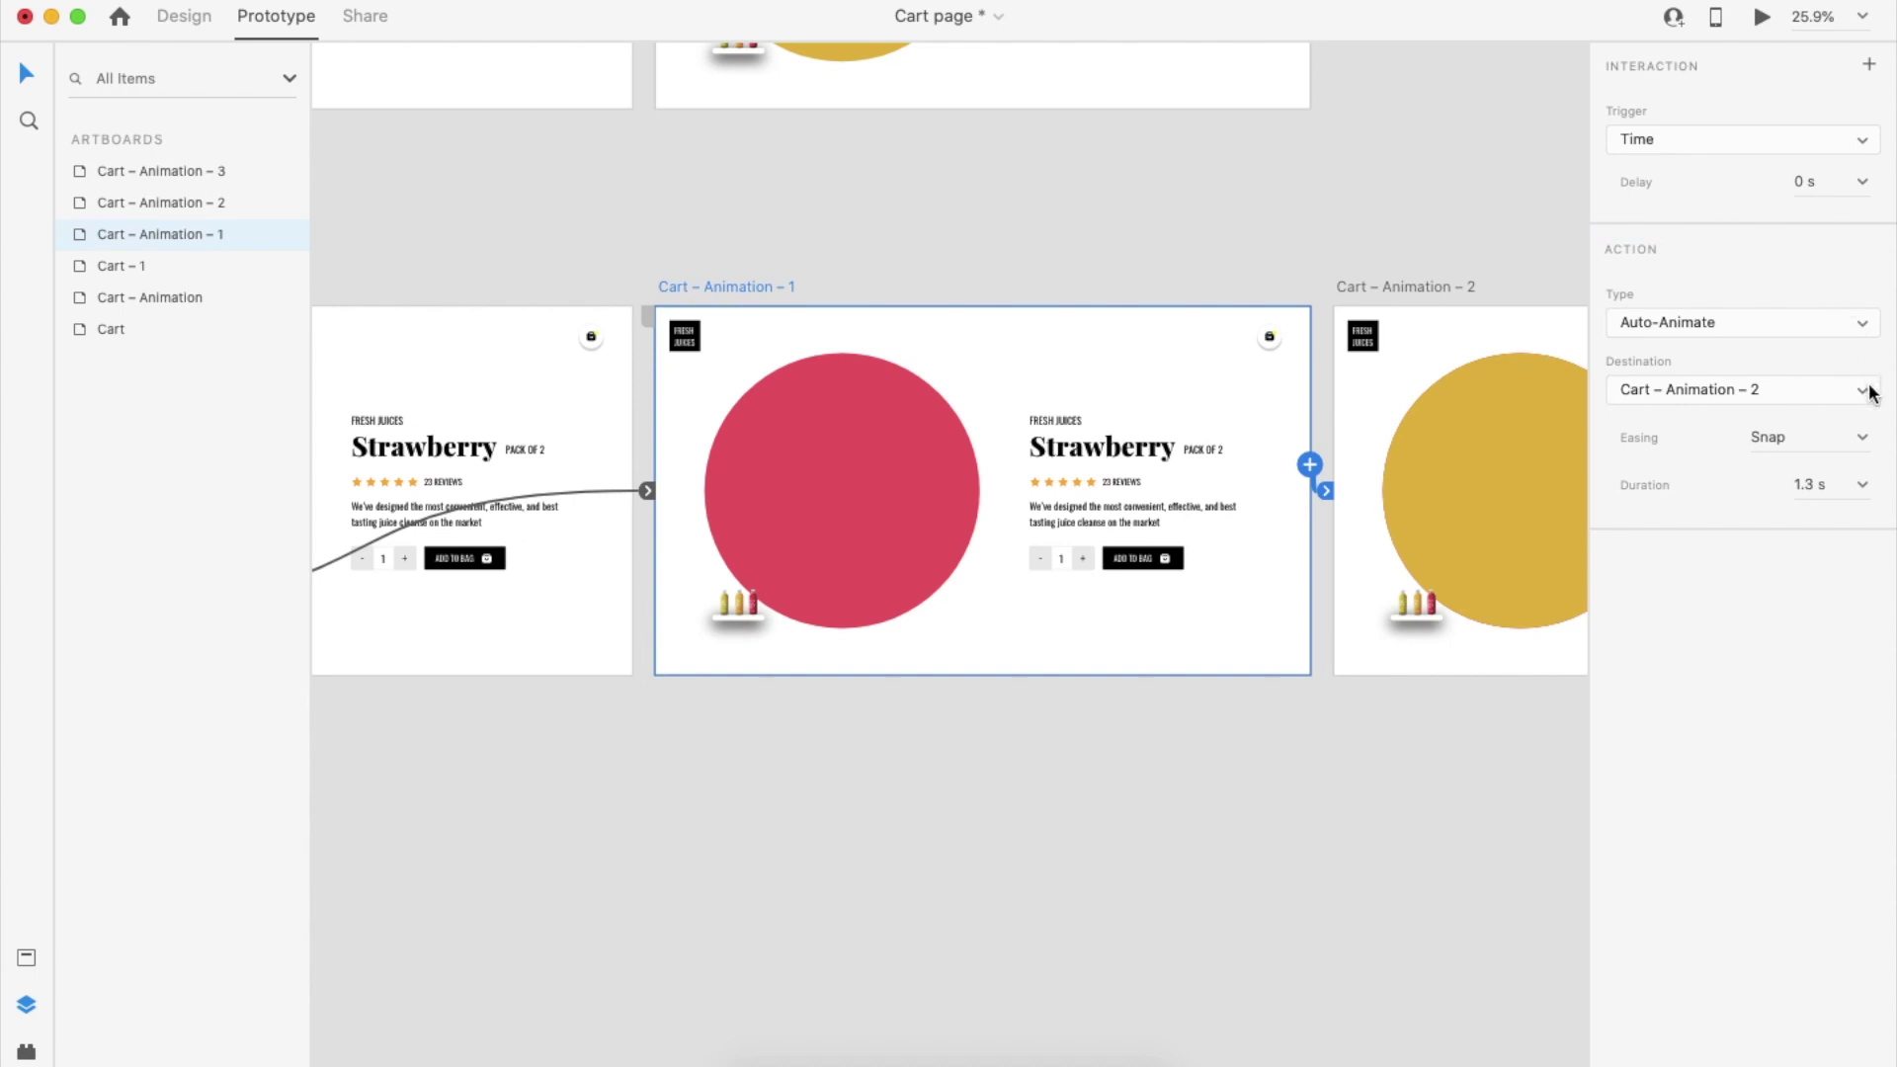
# Link the Cart – Animation – 2 artboard to Cart – Animation – 3
pyautogui.hscroll(10, 1181, 606)
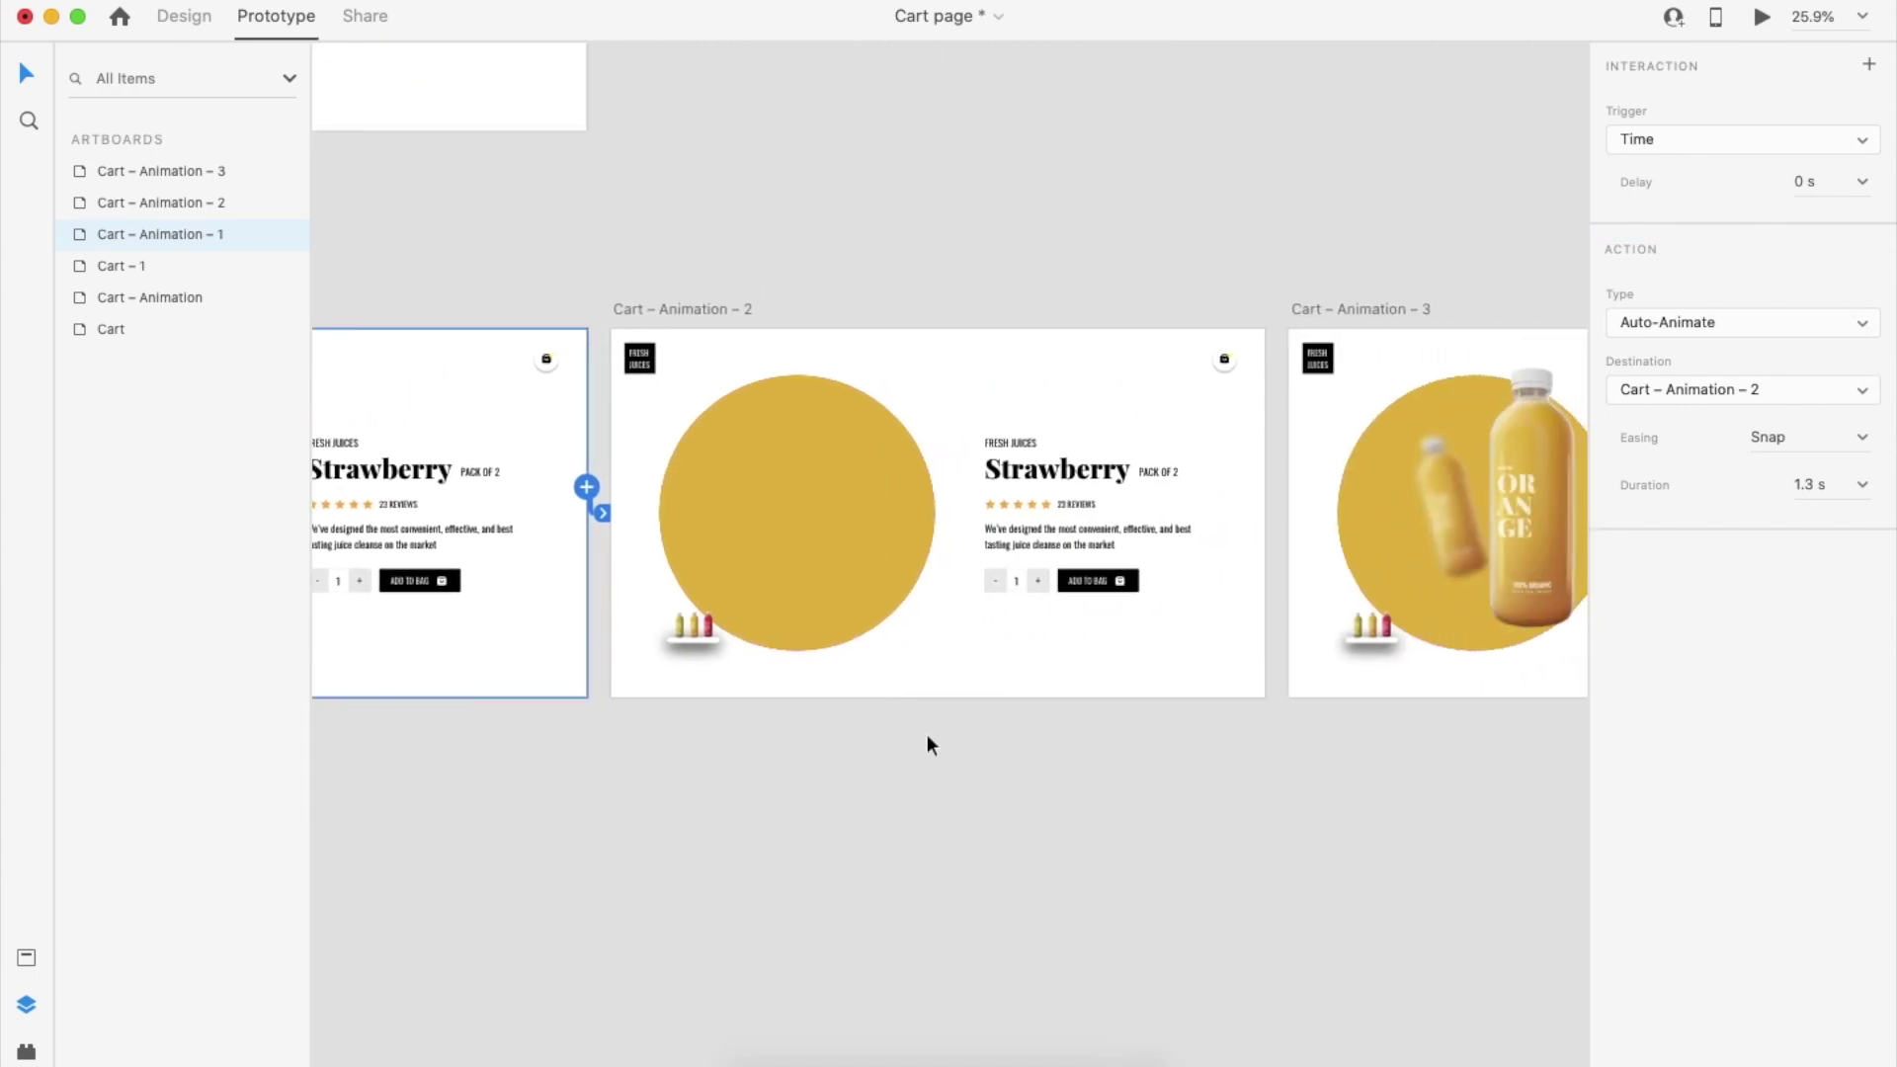
pyautogui.scroll(-3, 780, 807)
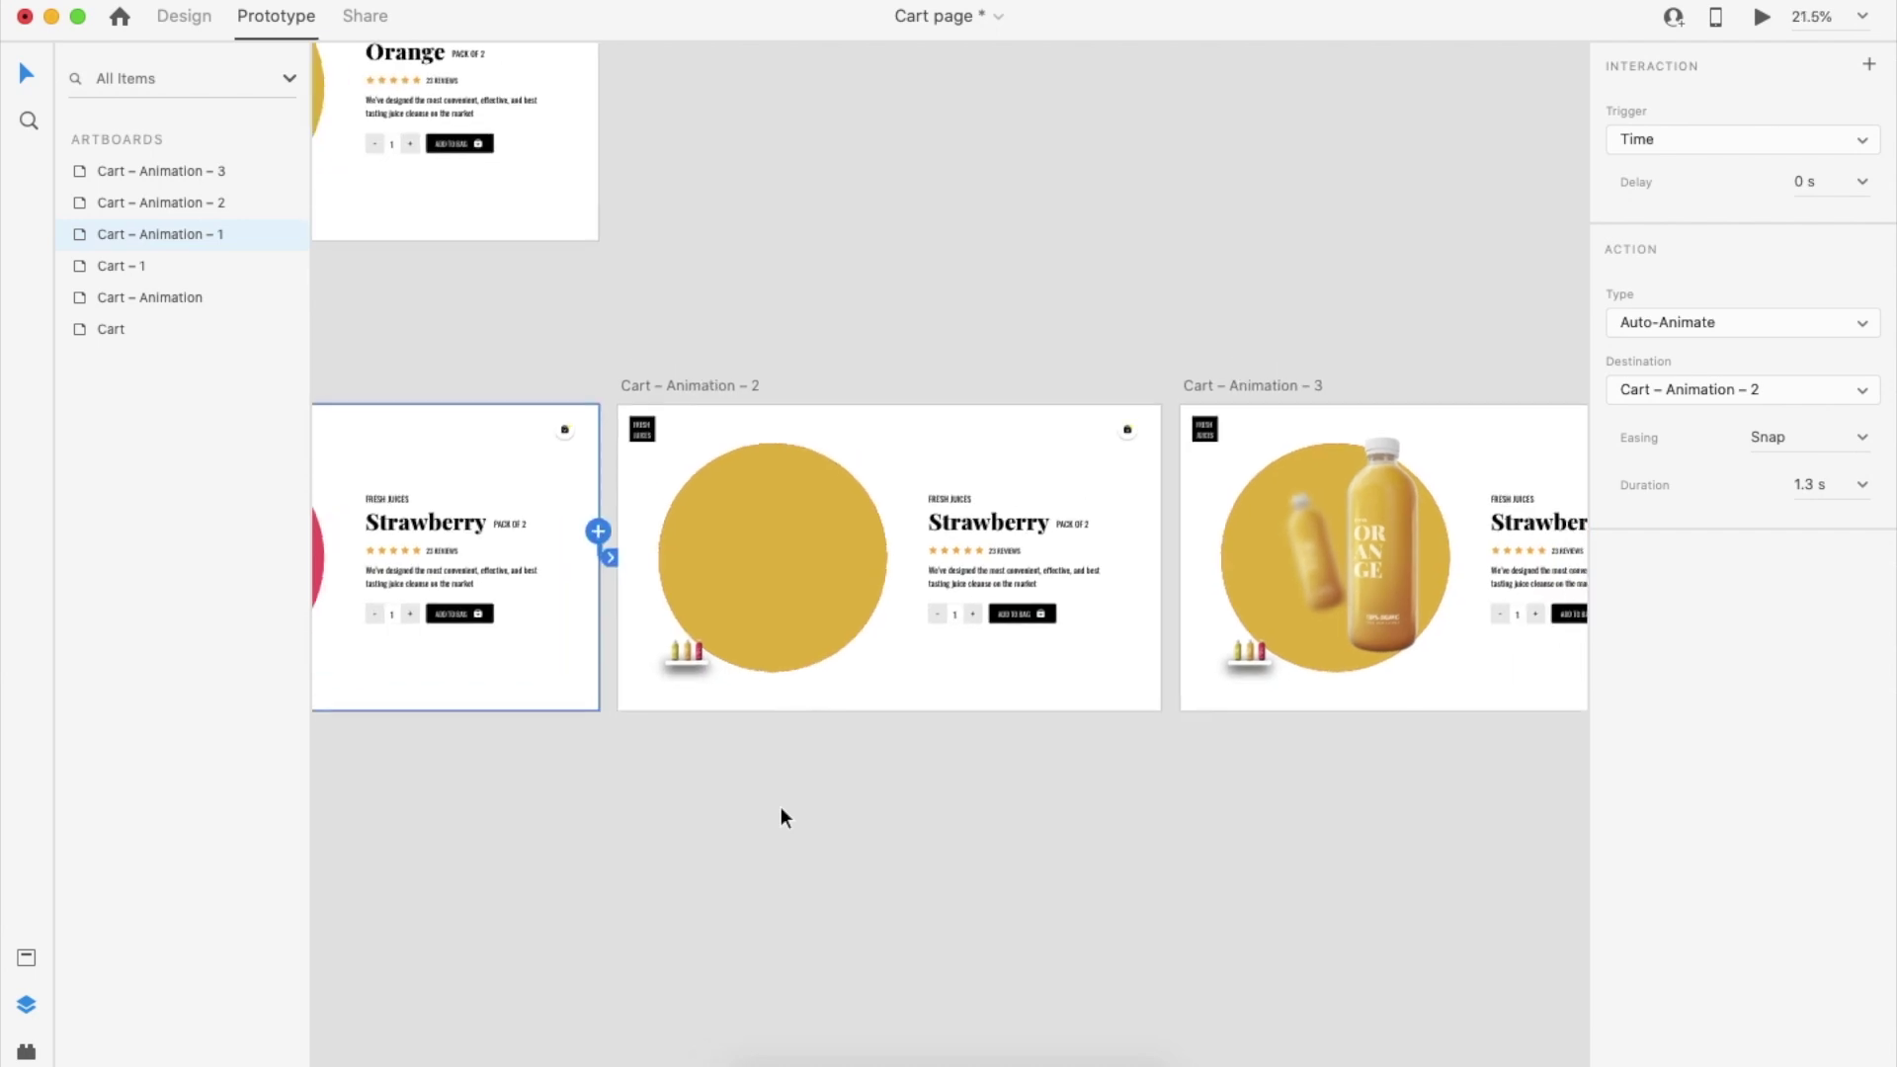
pyautogui.hscroll(-9, 658, 750)
pyautogui.scroll(-2, 658, 750)
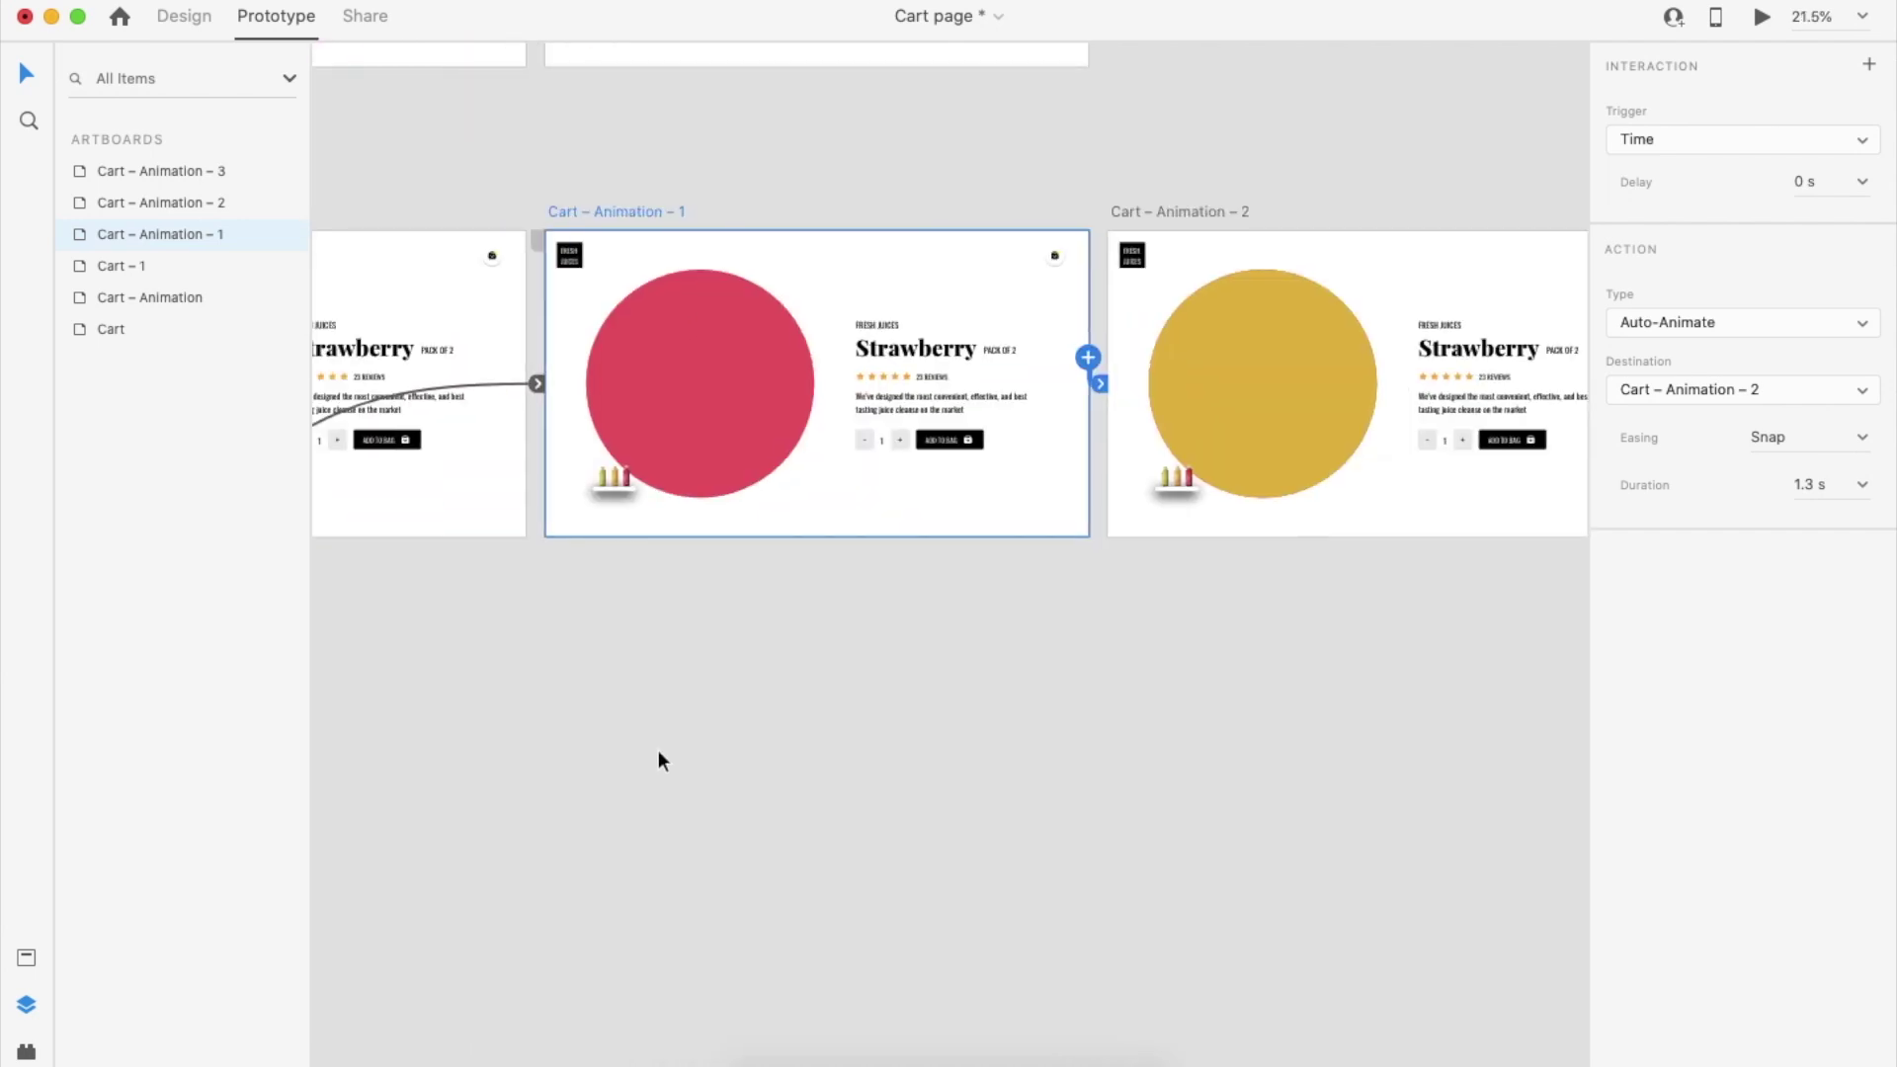
pyautogui.hscroll(6, 658, 750)
pyautogui.click(804, 217)
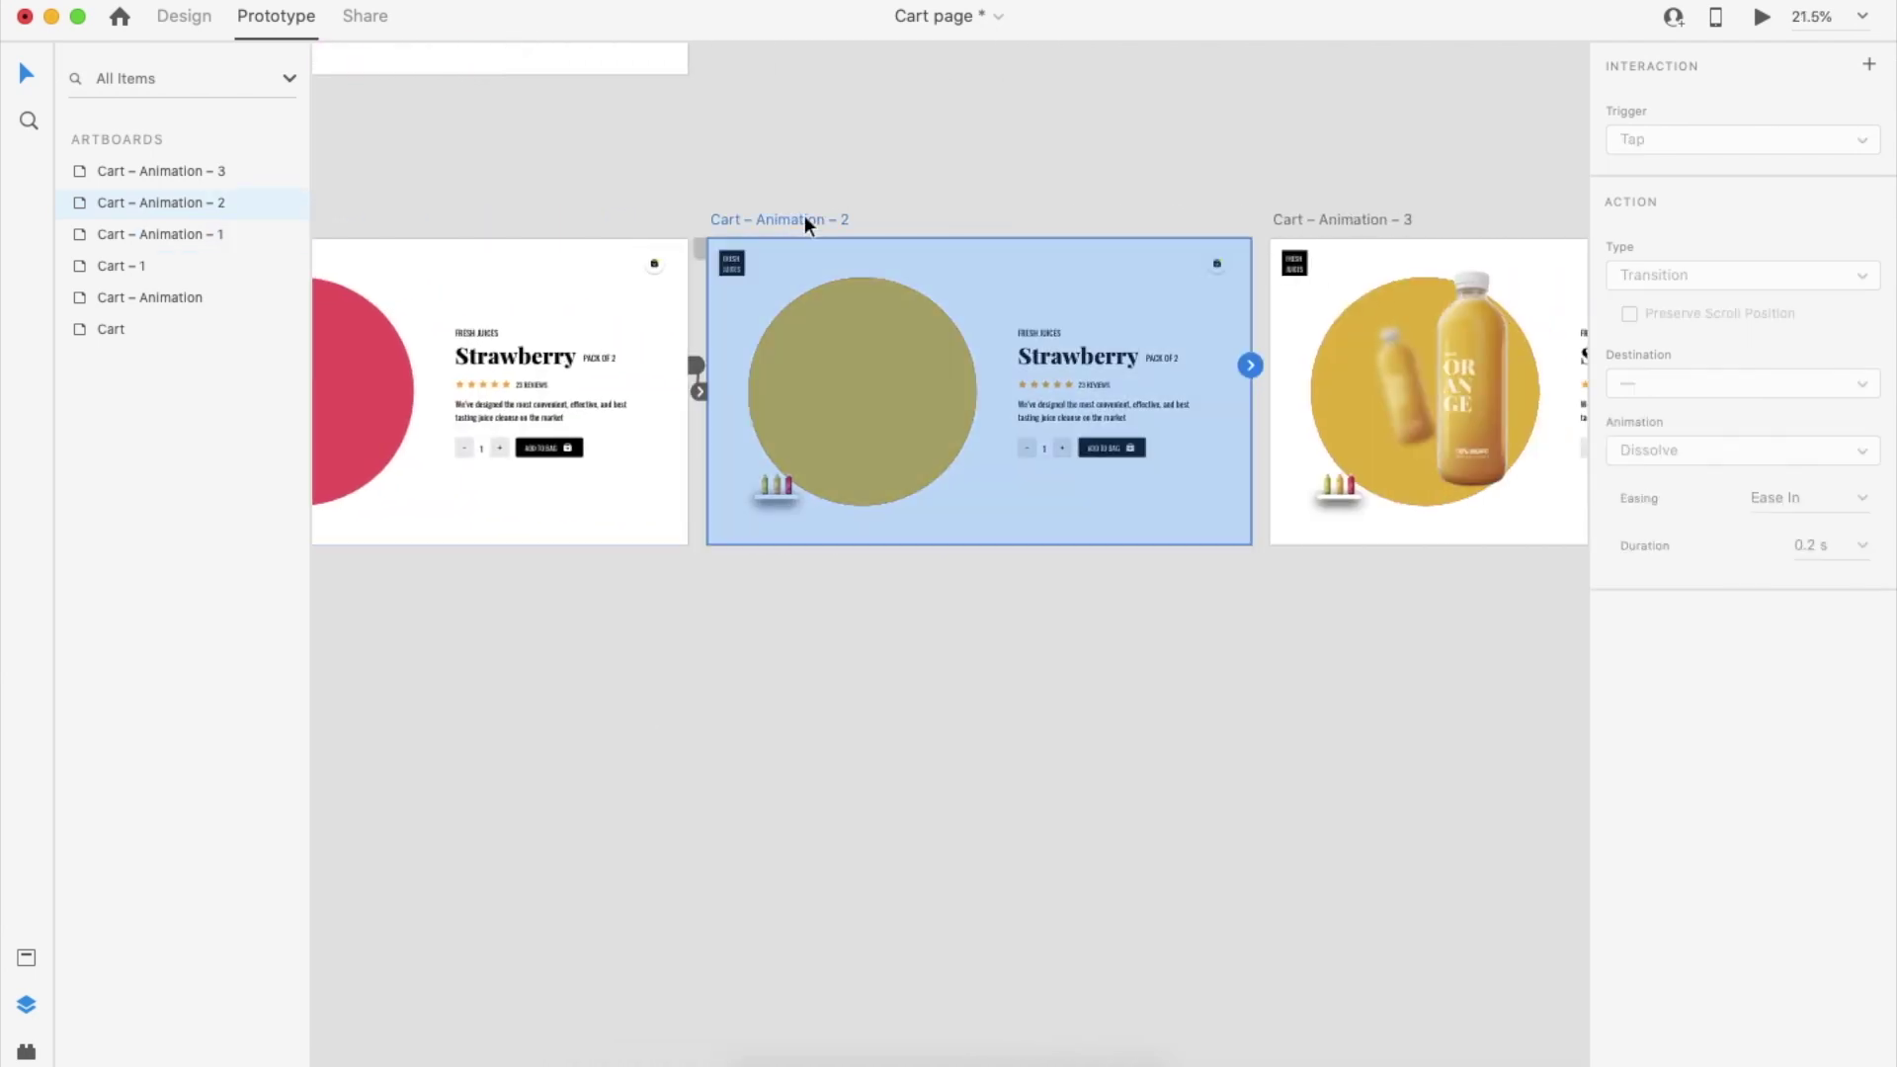
pyautogui.moveTo(1258, 371); pyautogui.dragTo(1305, 378)
# Preview the prototype from Cart – Animation, trigger the transition with the orange thumbnail bottle, and close the preview
pyautogui.scroll(-3, 1305, 377)
pyautogui.click(423, 381)
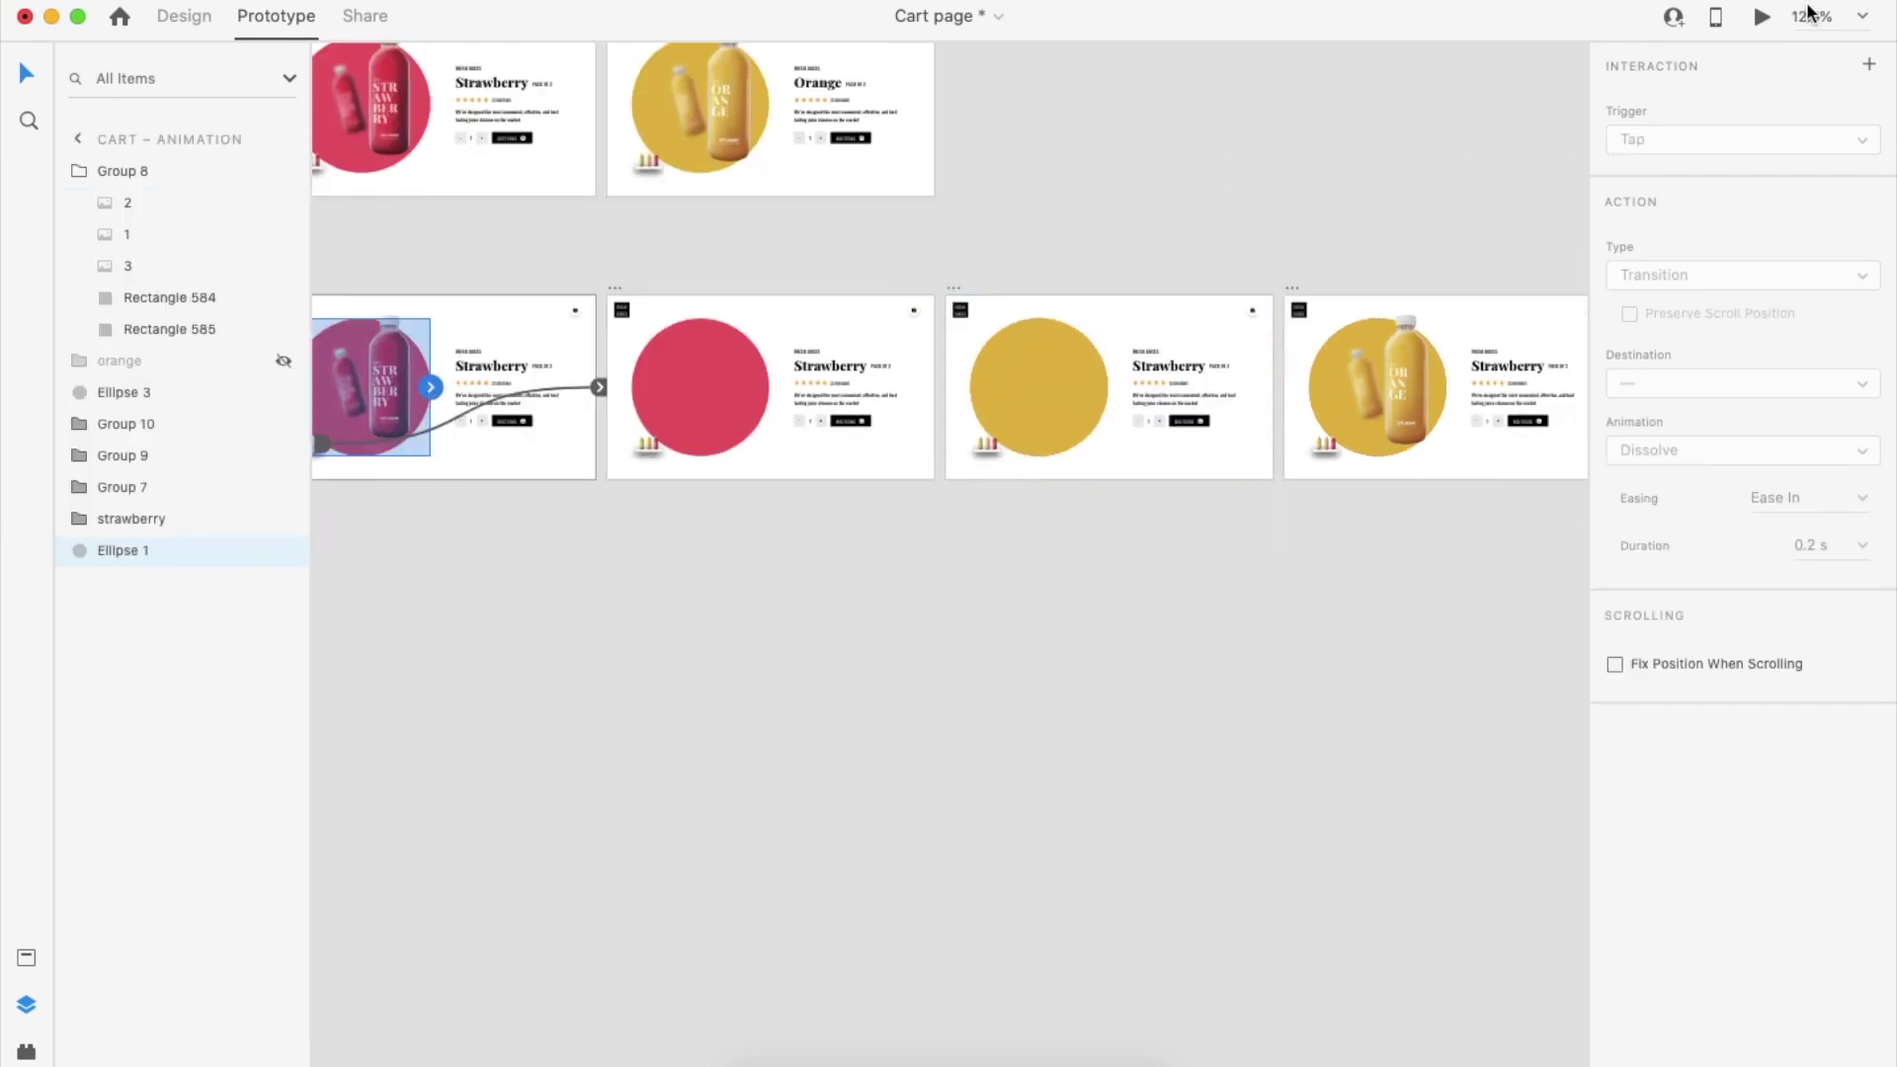
pyautogui.click(1763, 18)
pyautogui.click(285, 889)
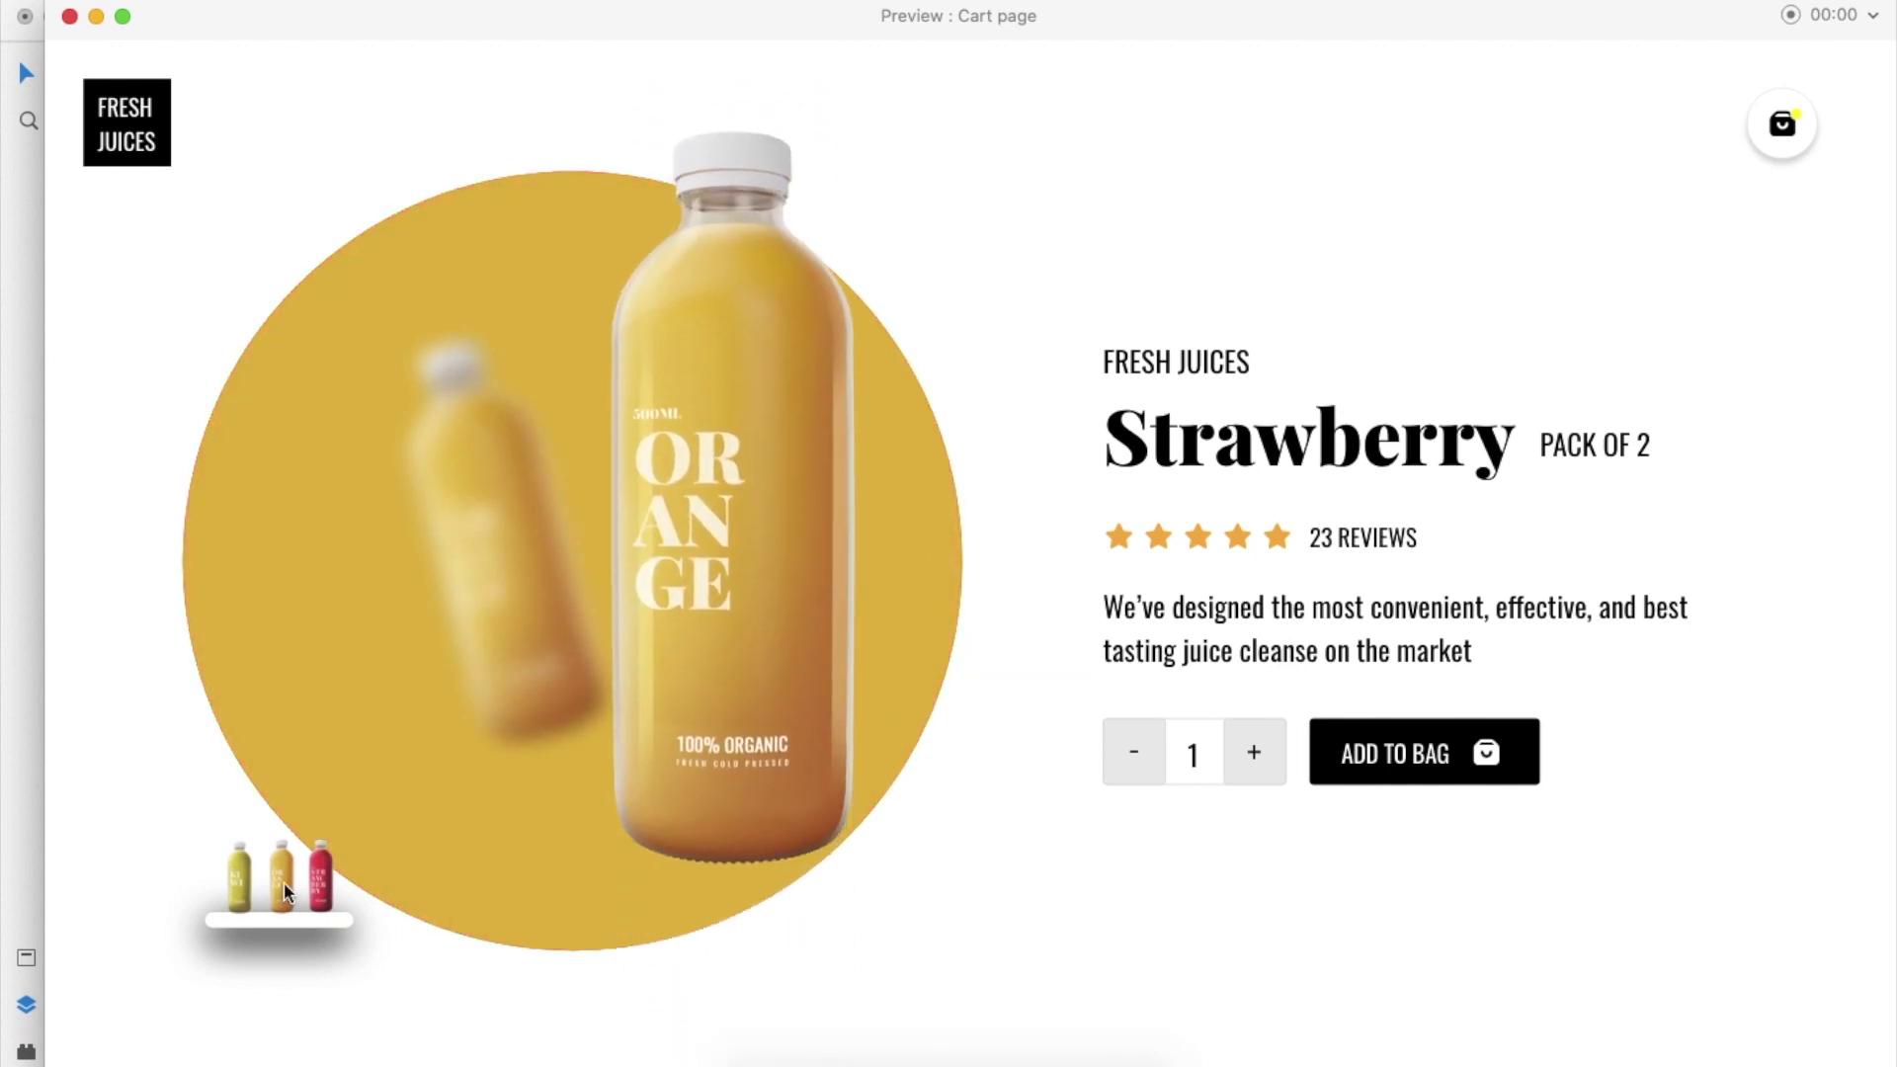
pyautogui.click(70, 15)
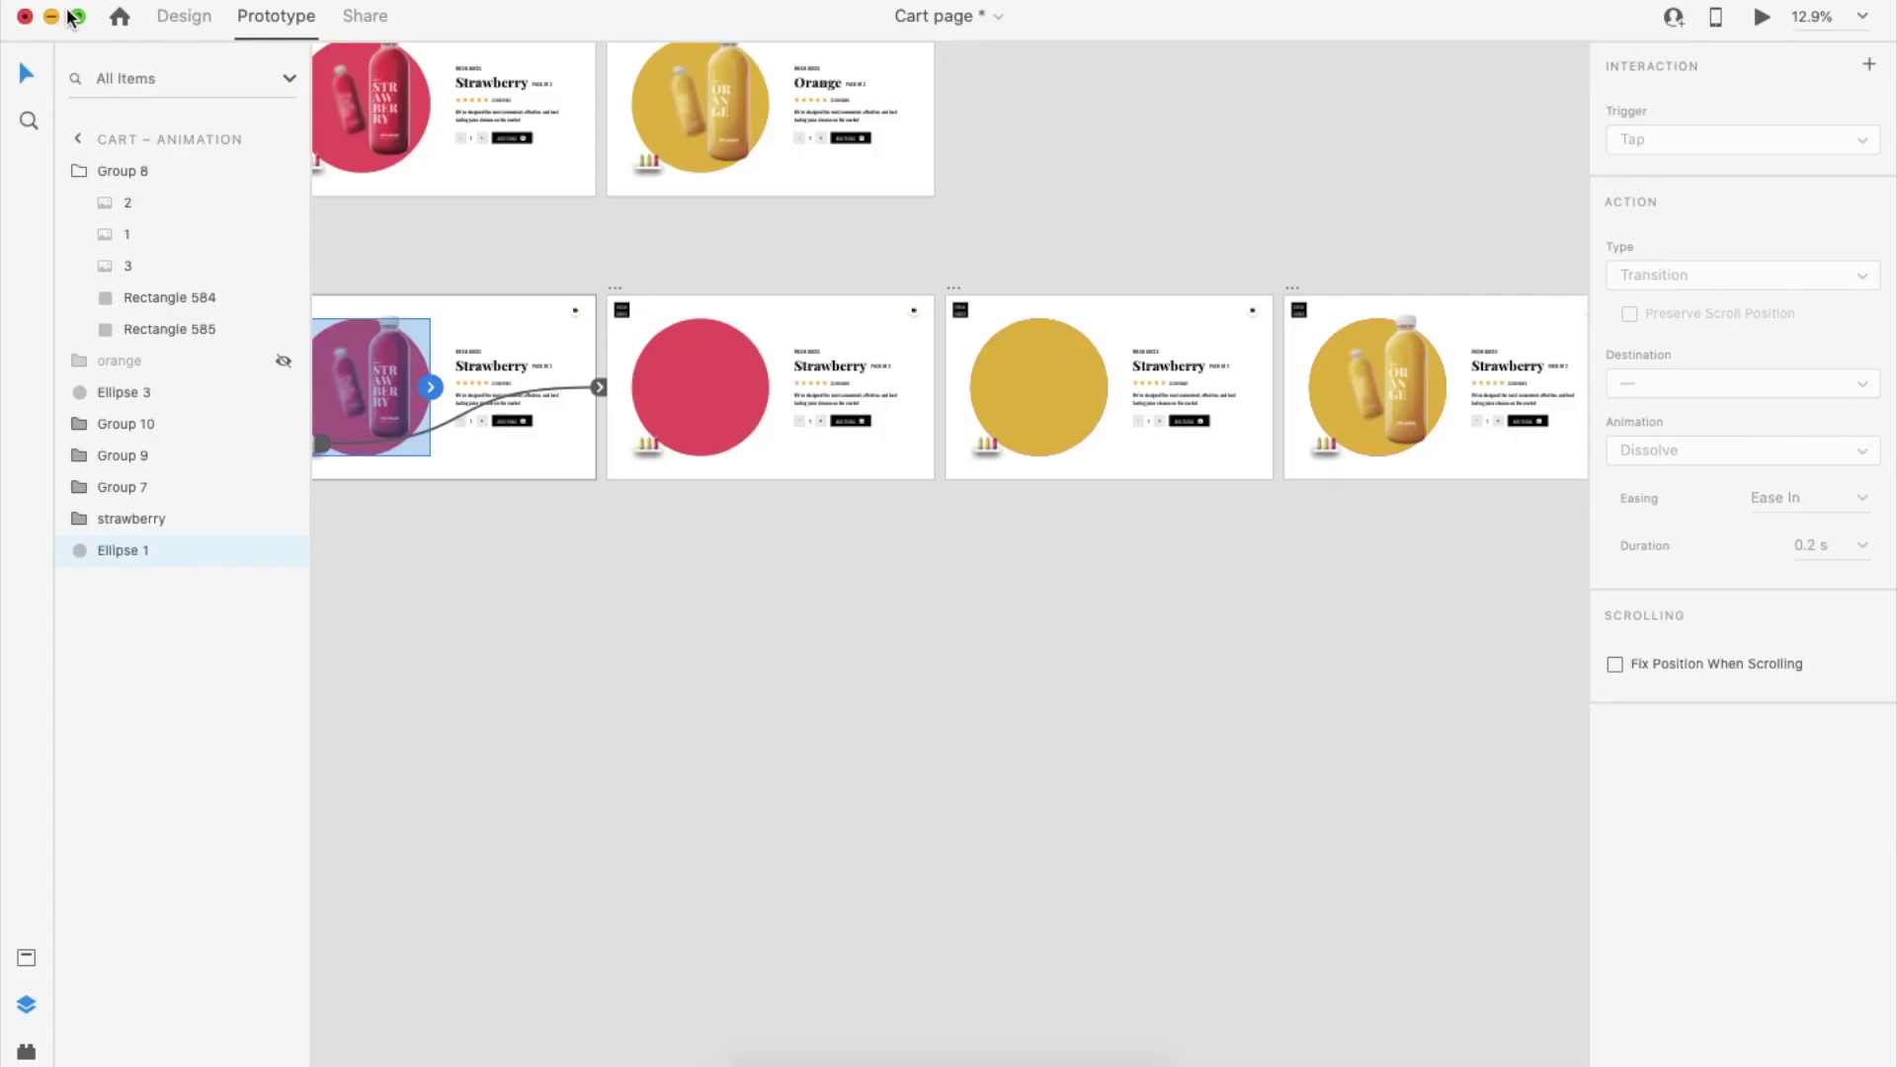
# Examine the layers of Cart – Animation – 1 and Cart – Animation – 2, and preview the timed transitions from Cart – Animation – 1
pyautogui.click(1076, 389)
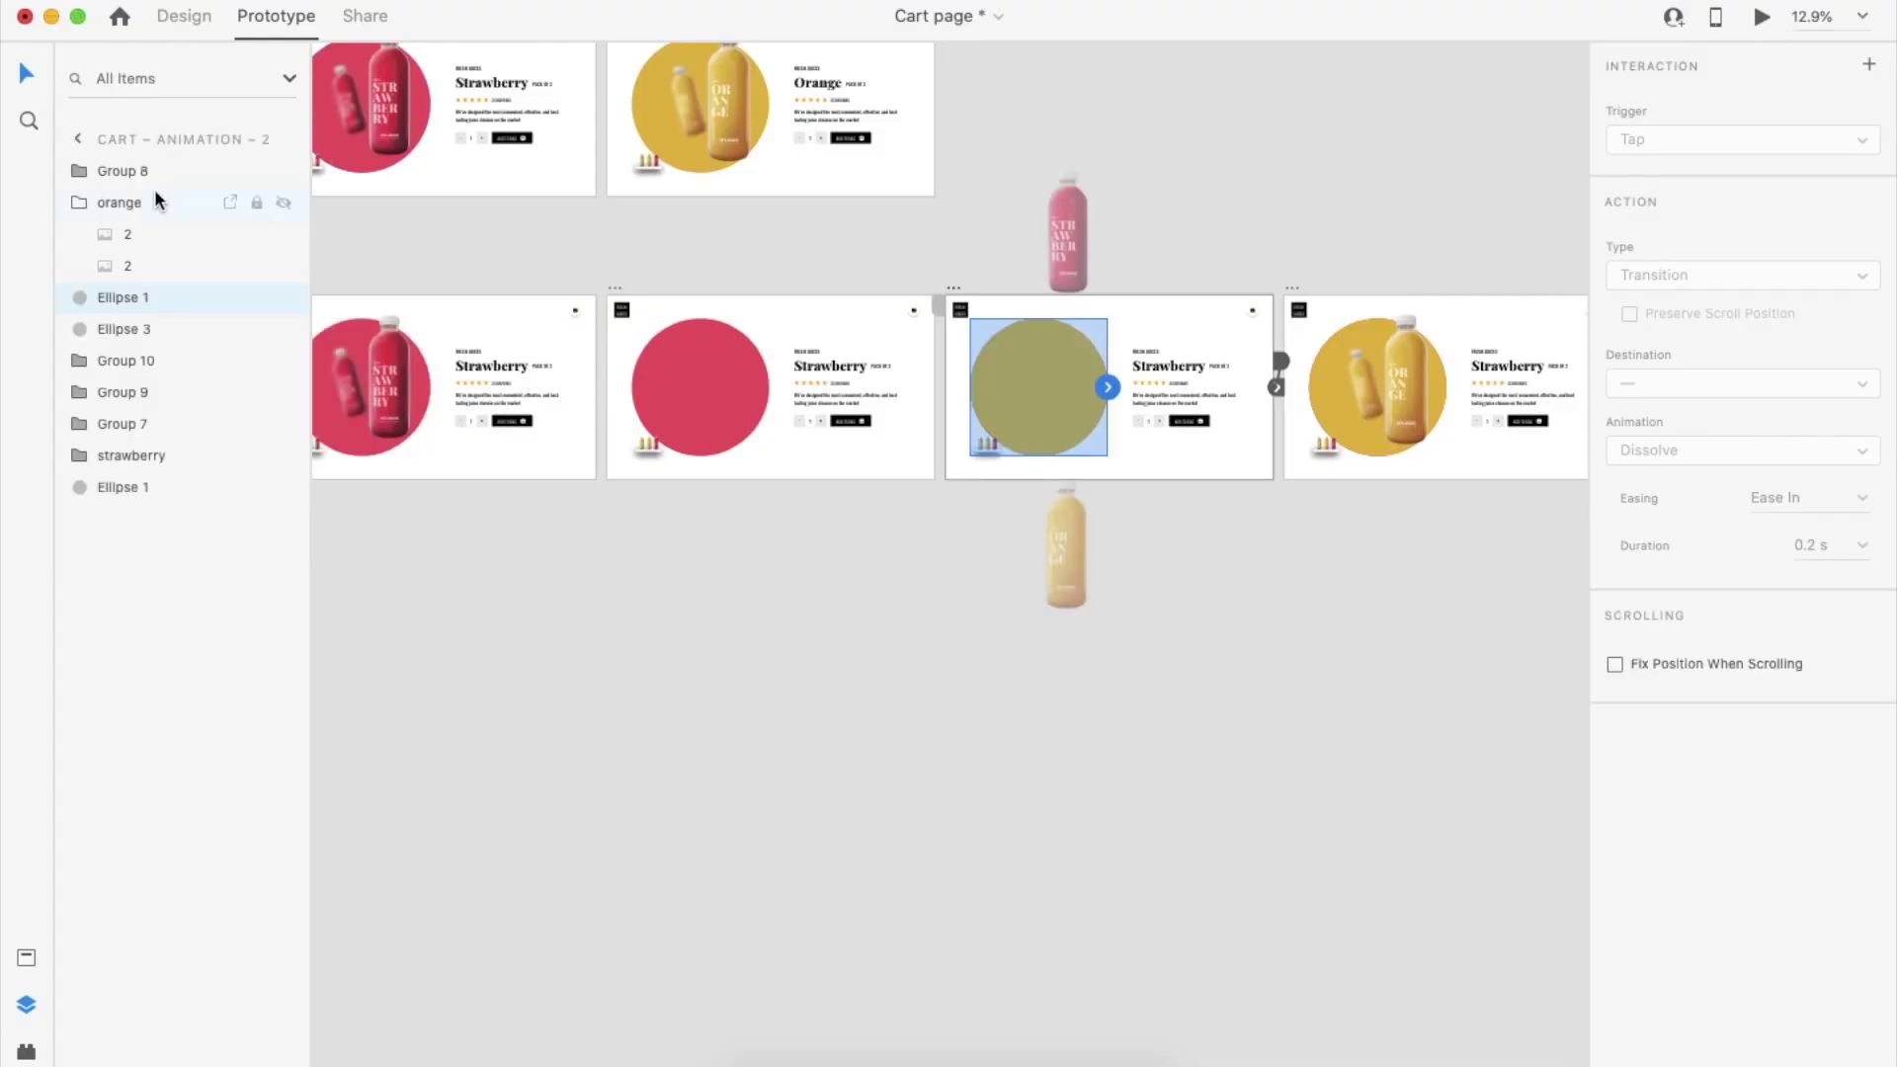
pyautogui.click(1079, 571)
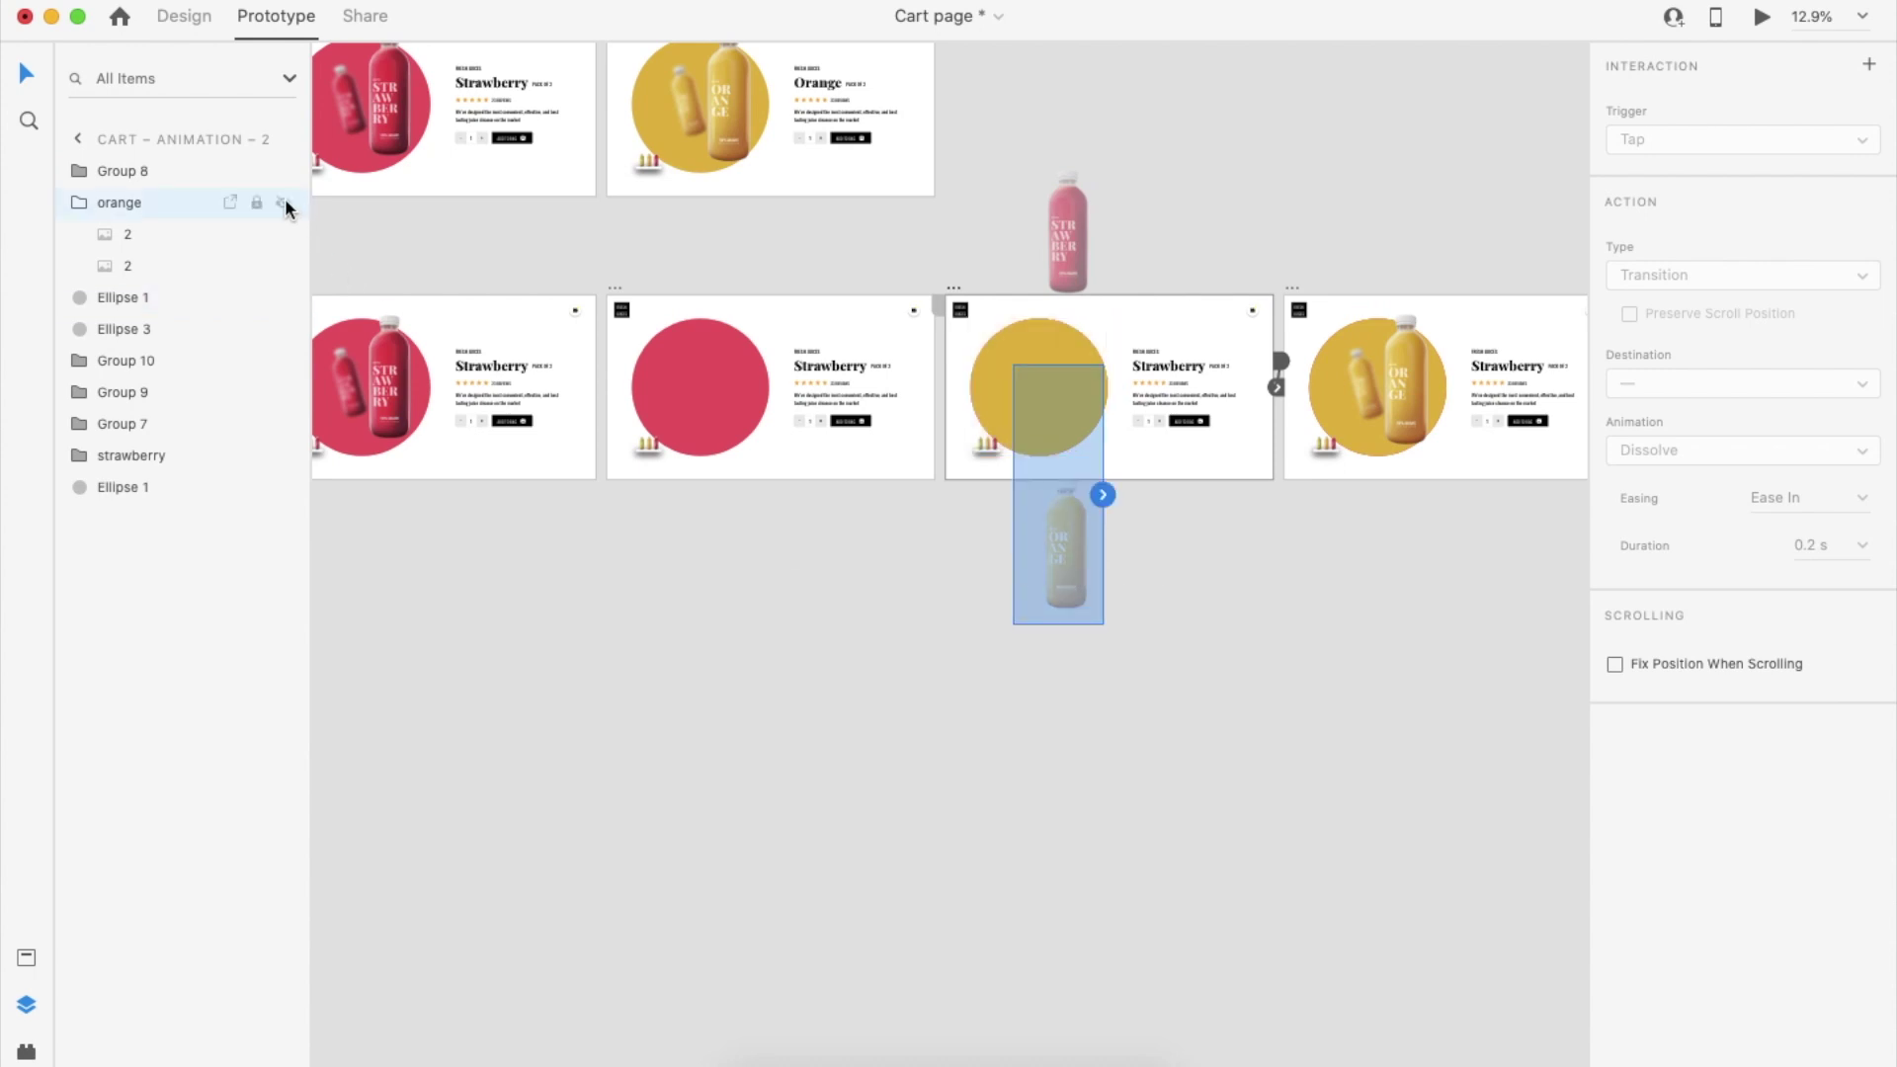
pyautogui.click(285, 203)
pyautogui.click(707, 391)
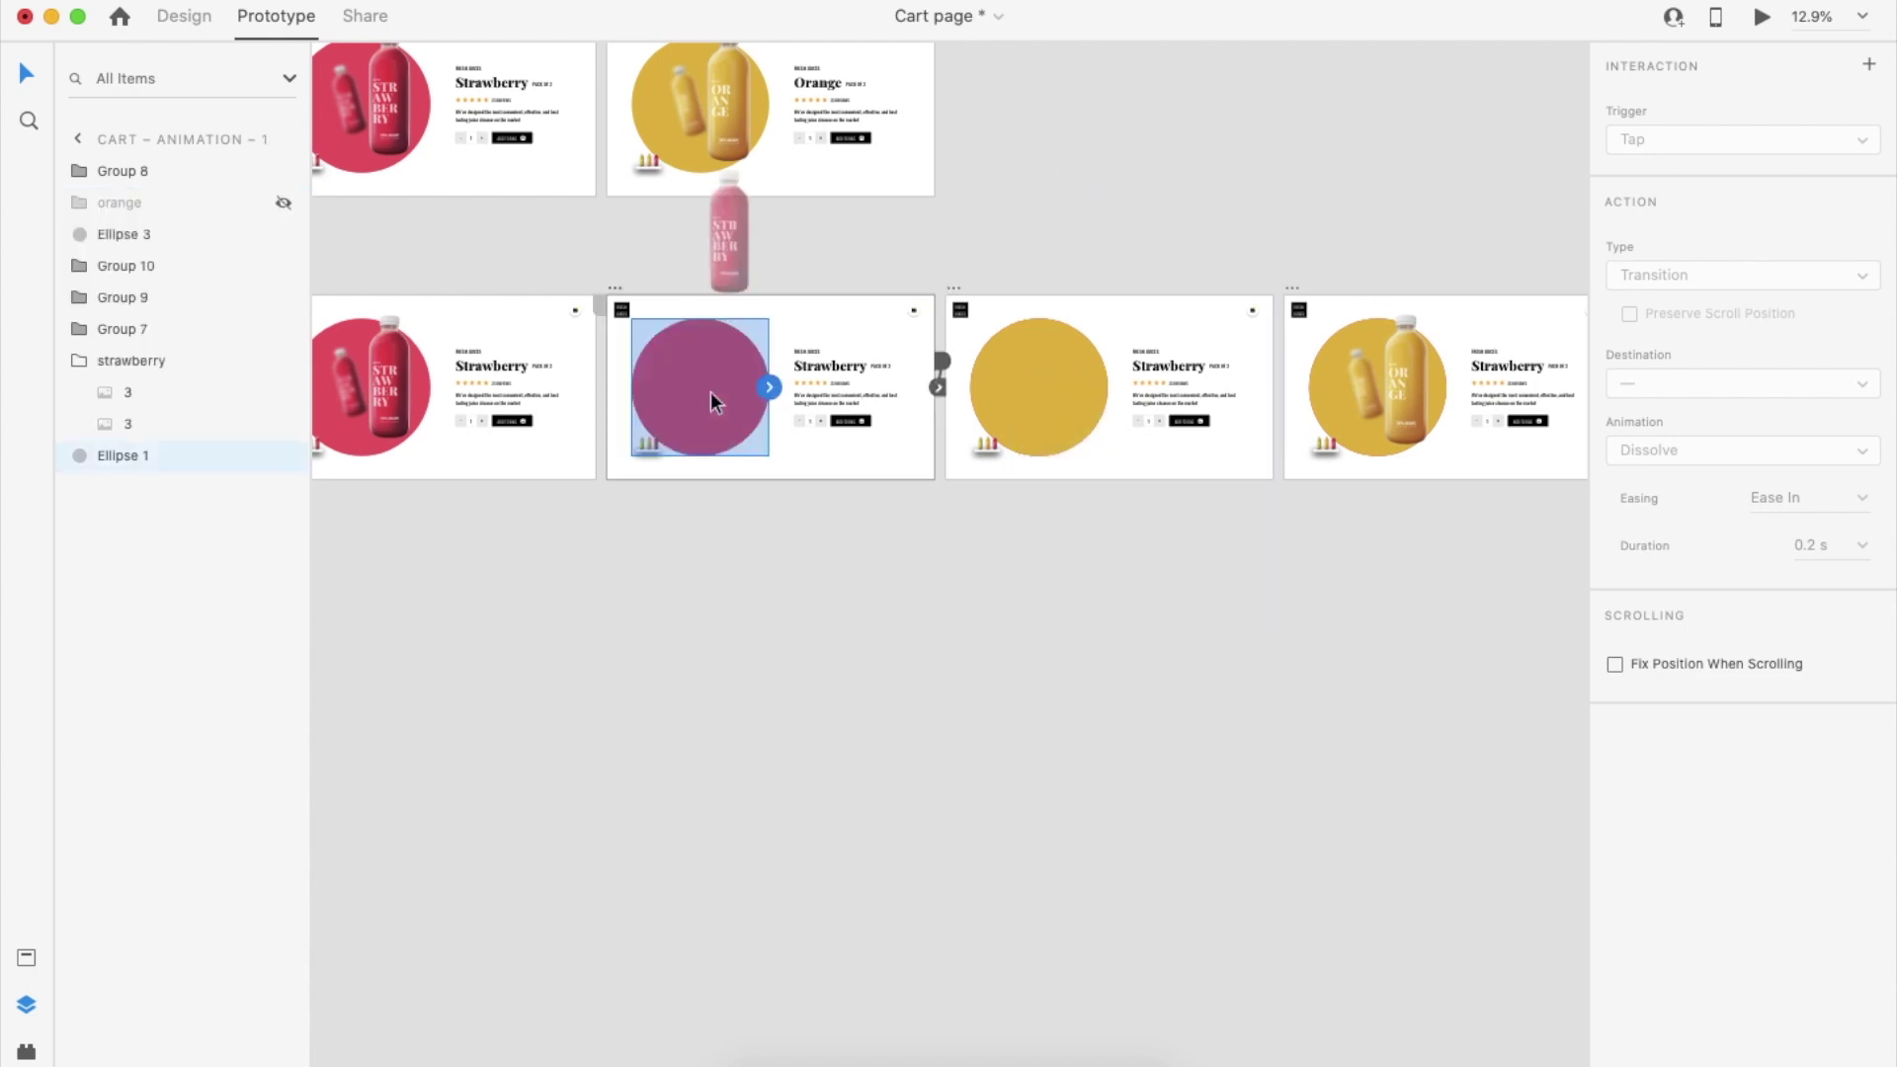
pyautogui.click(1018, 417)
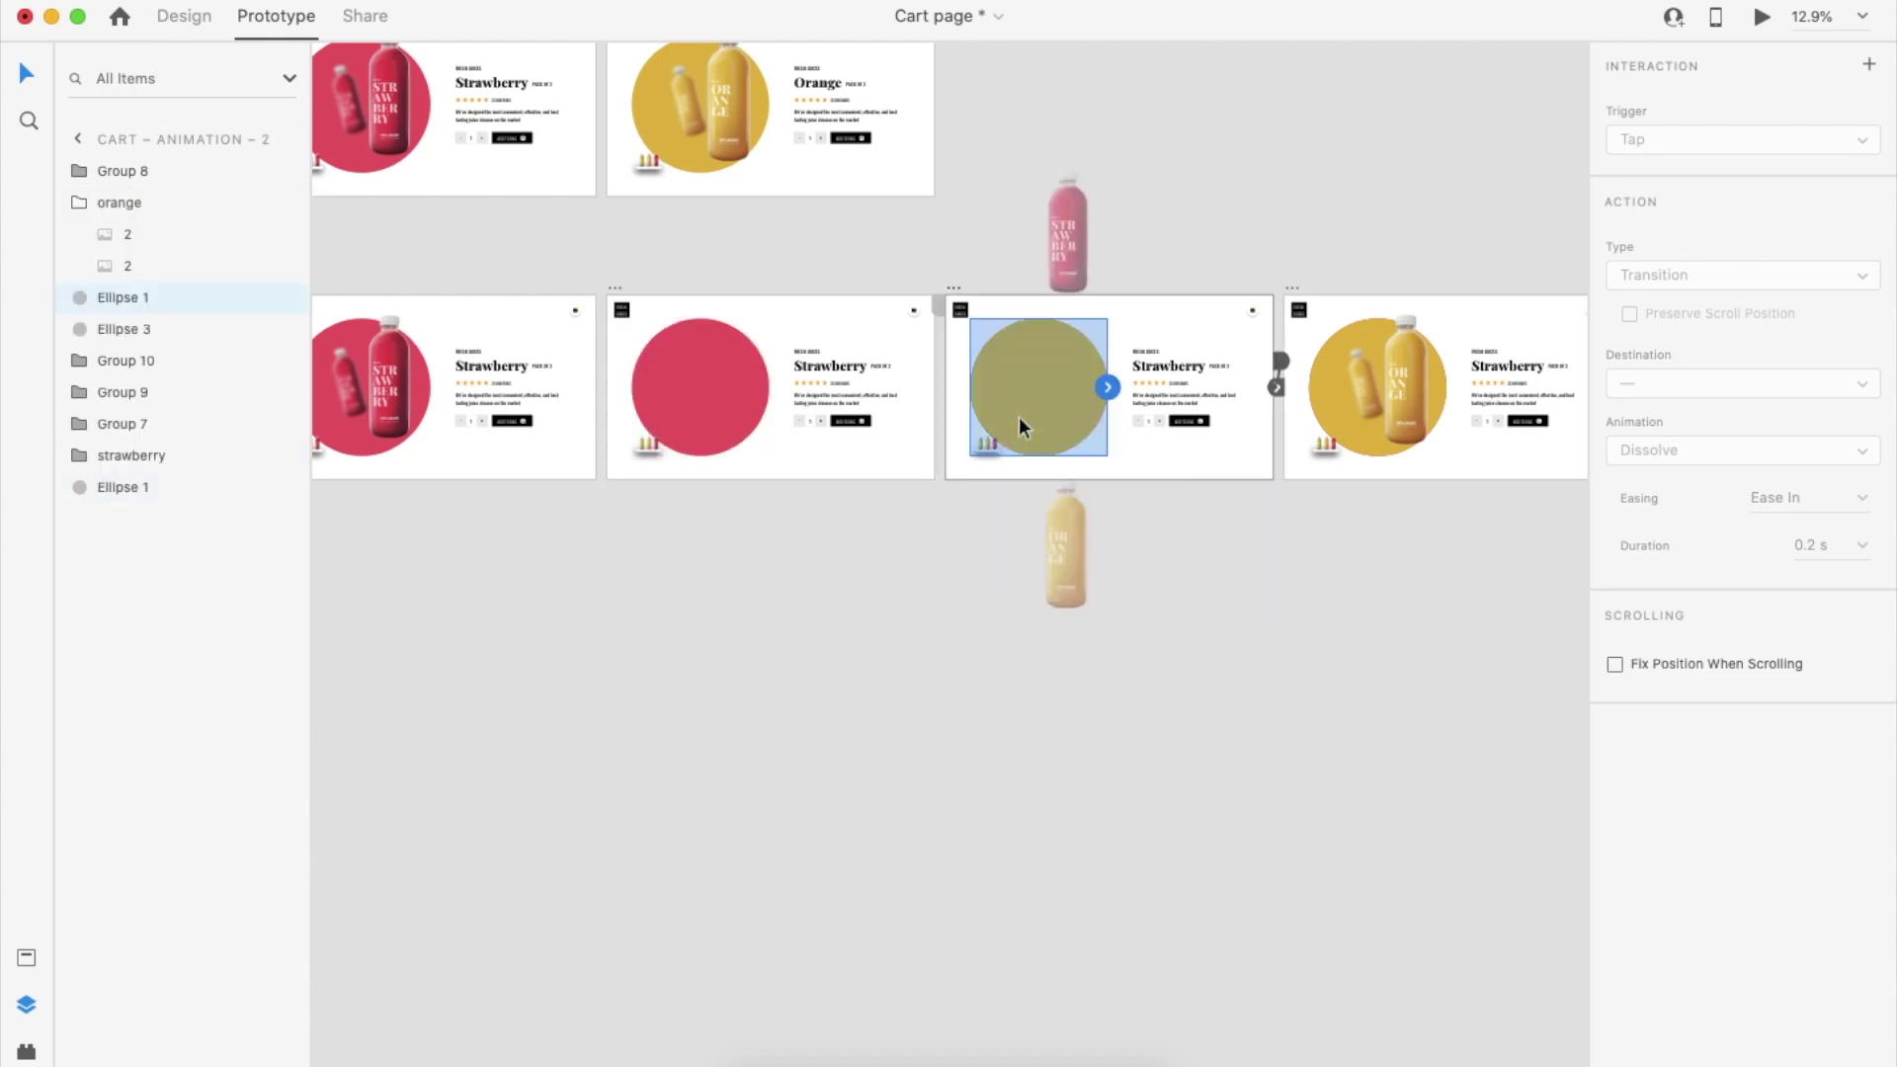
pyautogui.click(757, 393)
pyautogui.click(1762, 17)
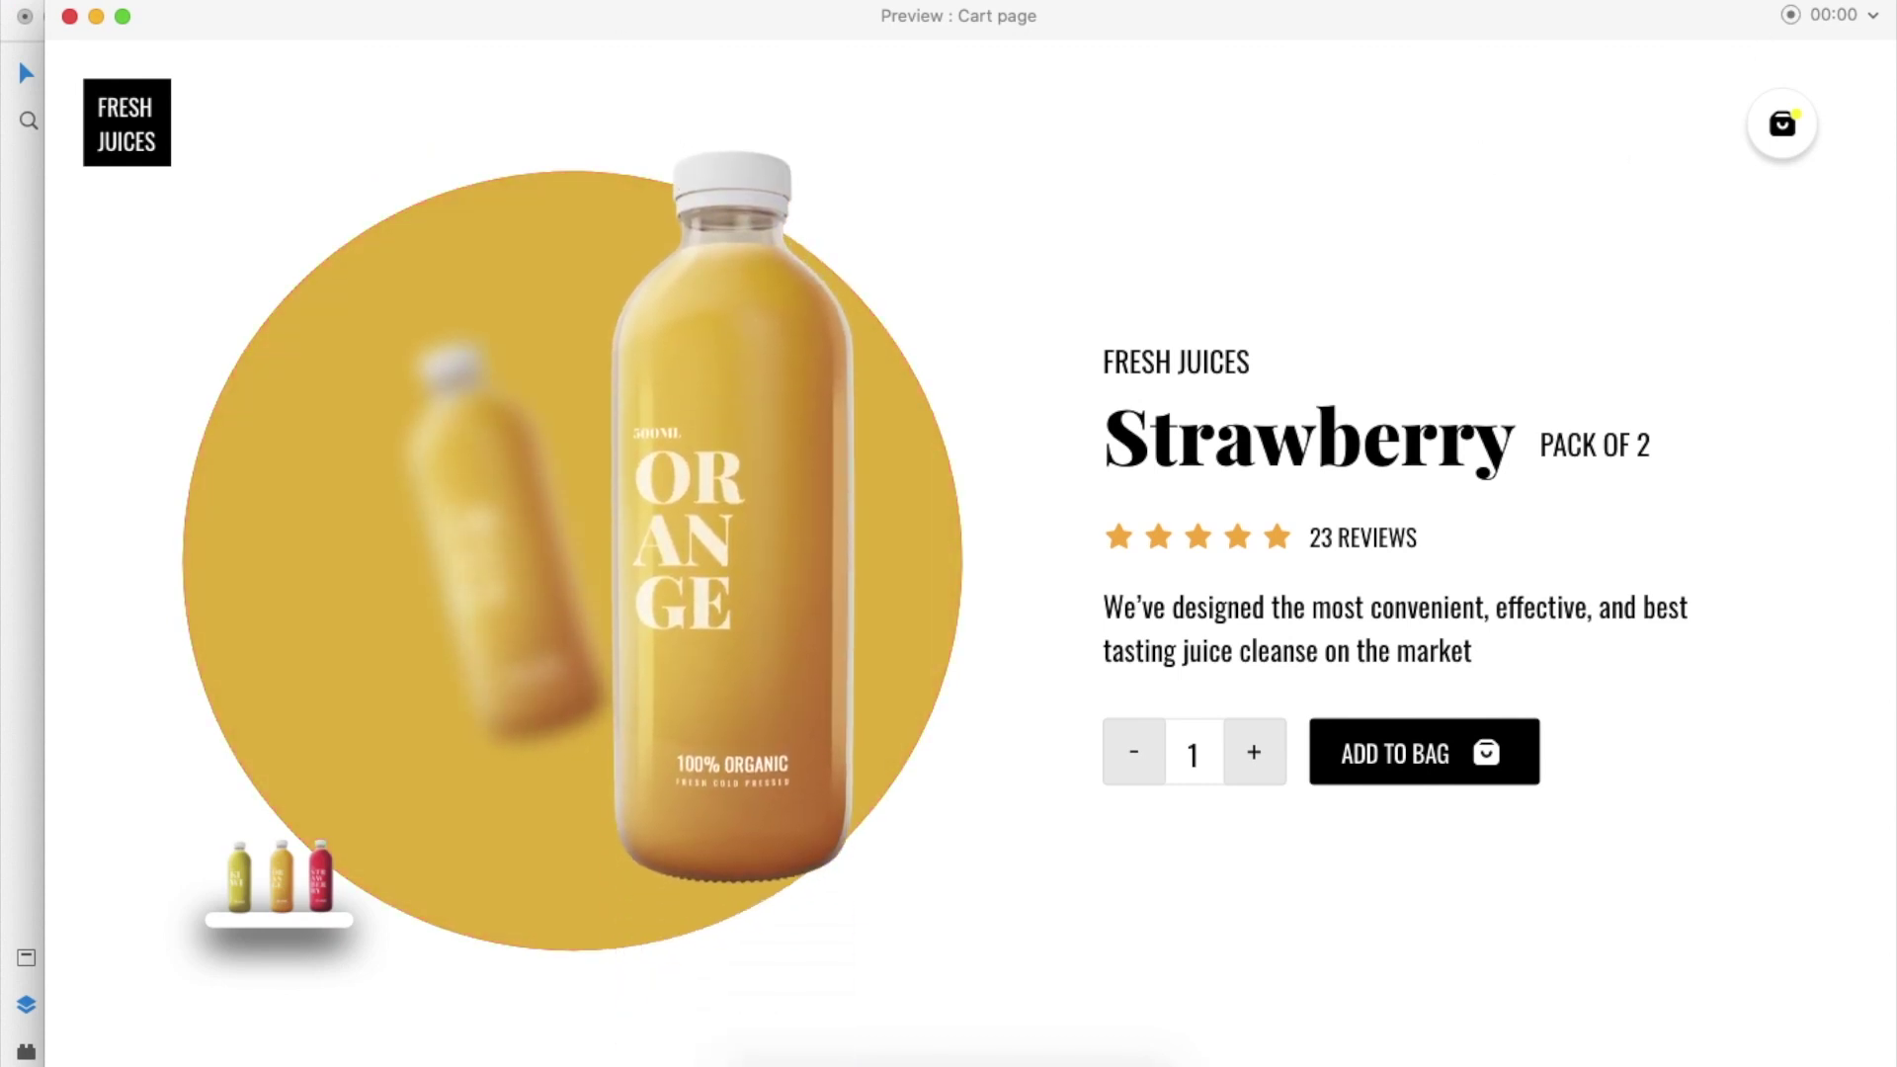
pyautogui.click(71, 17)
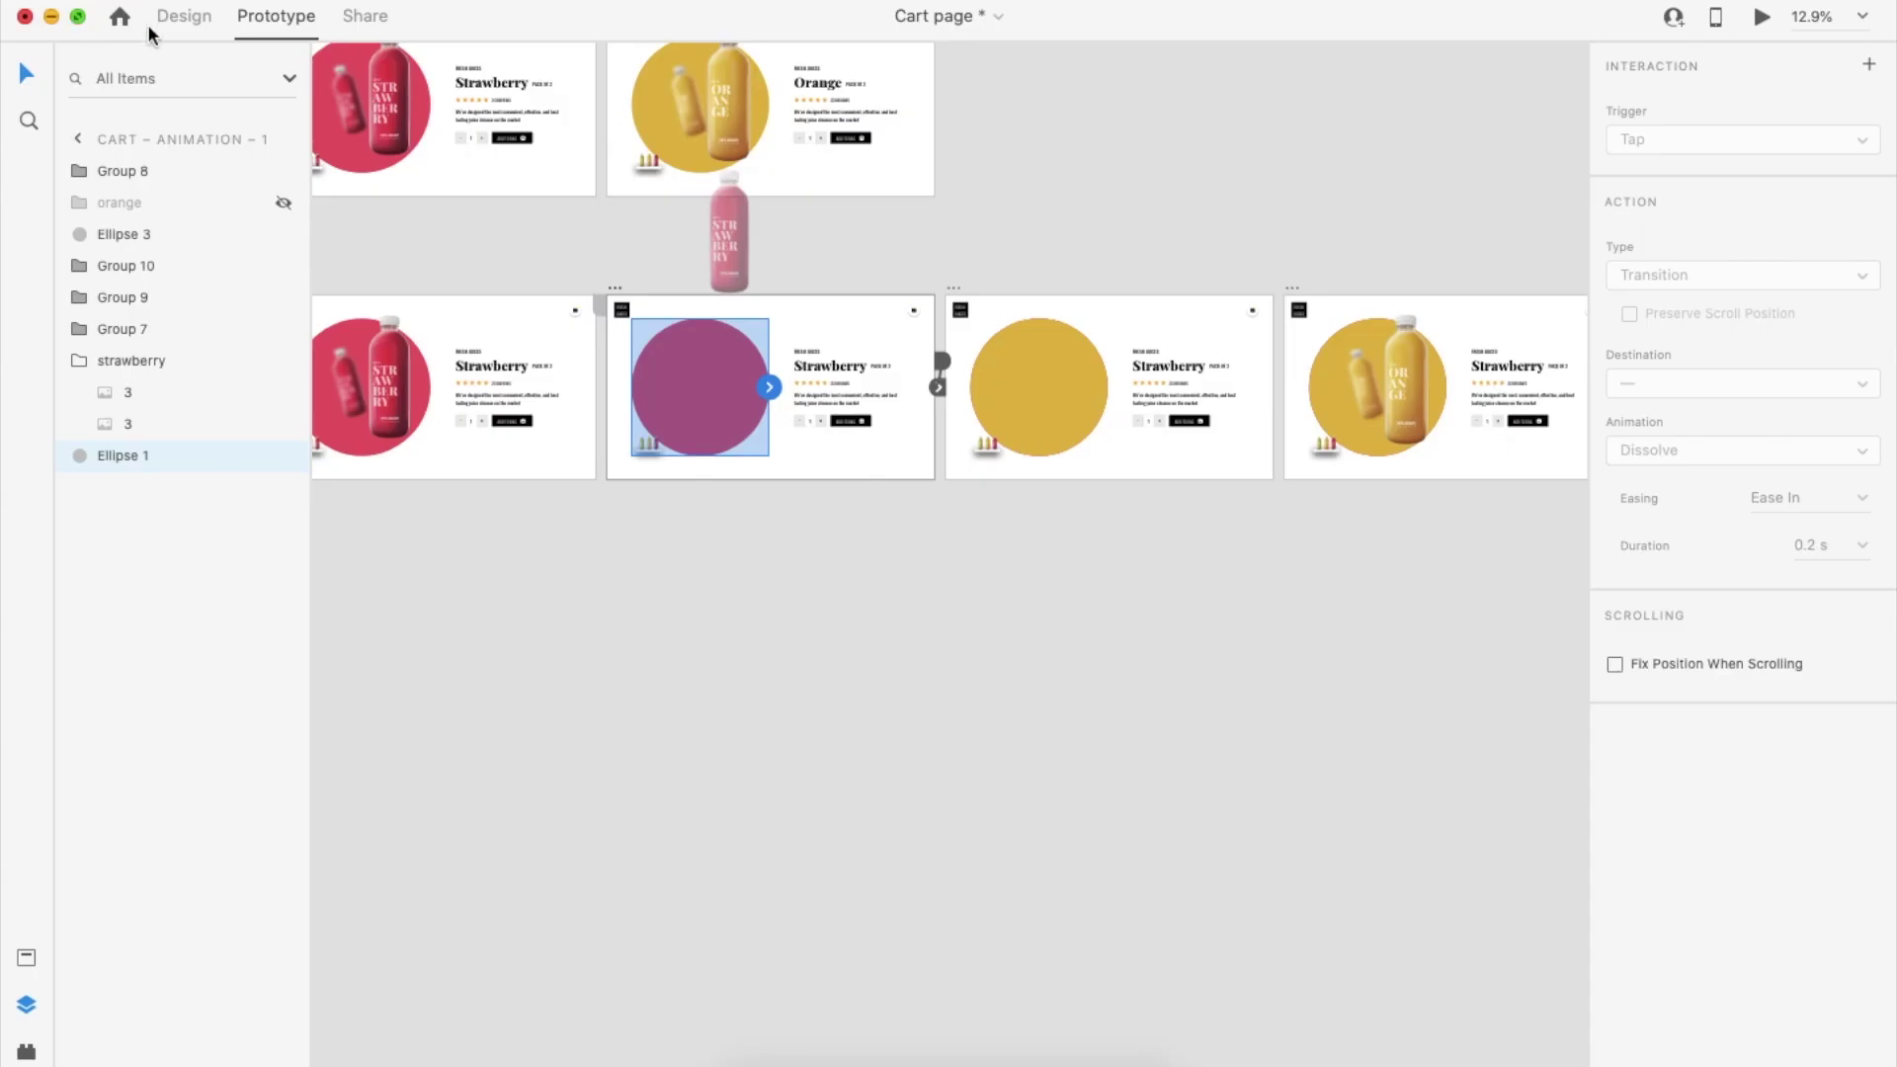
# Return to design editing and replay the preview starting from the Cart – Animation – 1 artboard
pyautogui.click(988, 559)
pyautogui.click(1043, 405)
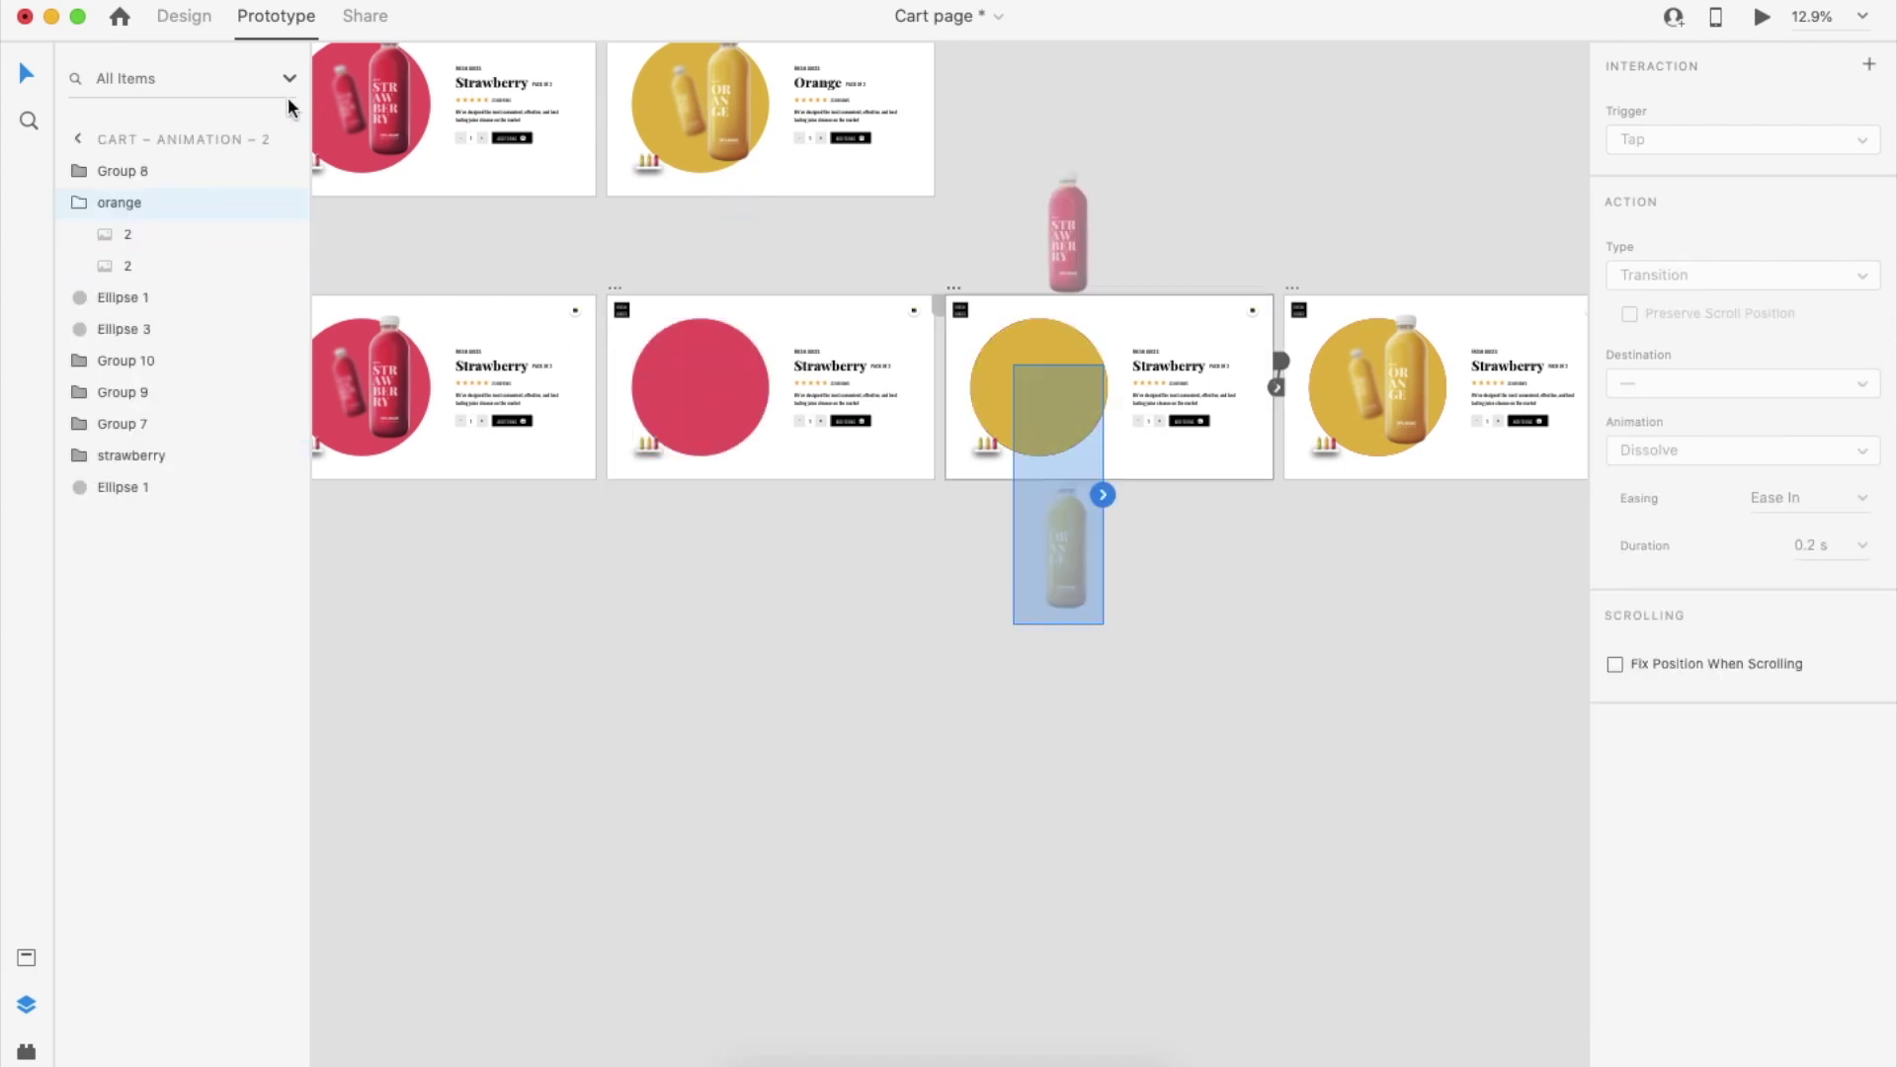
pyautogui.click(184, 17)
pyautogui.moveTo(1825, 781); pyautogui.dragTo(1558, 791)
pyautogui.click(755, 432)
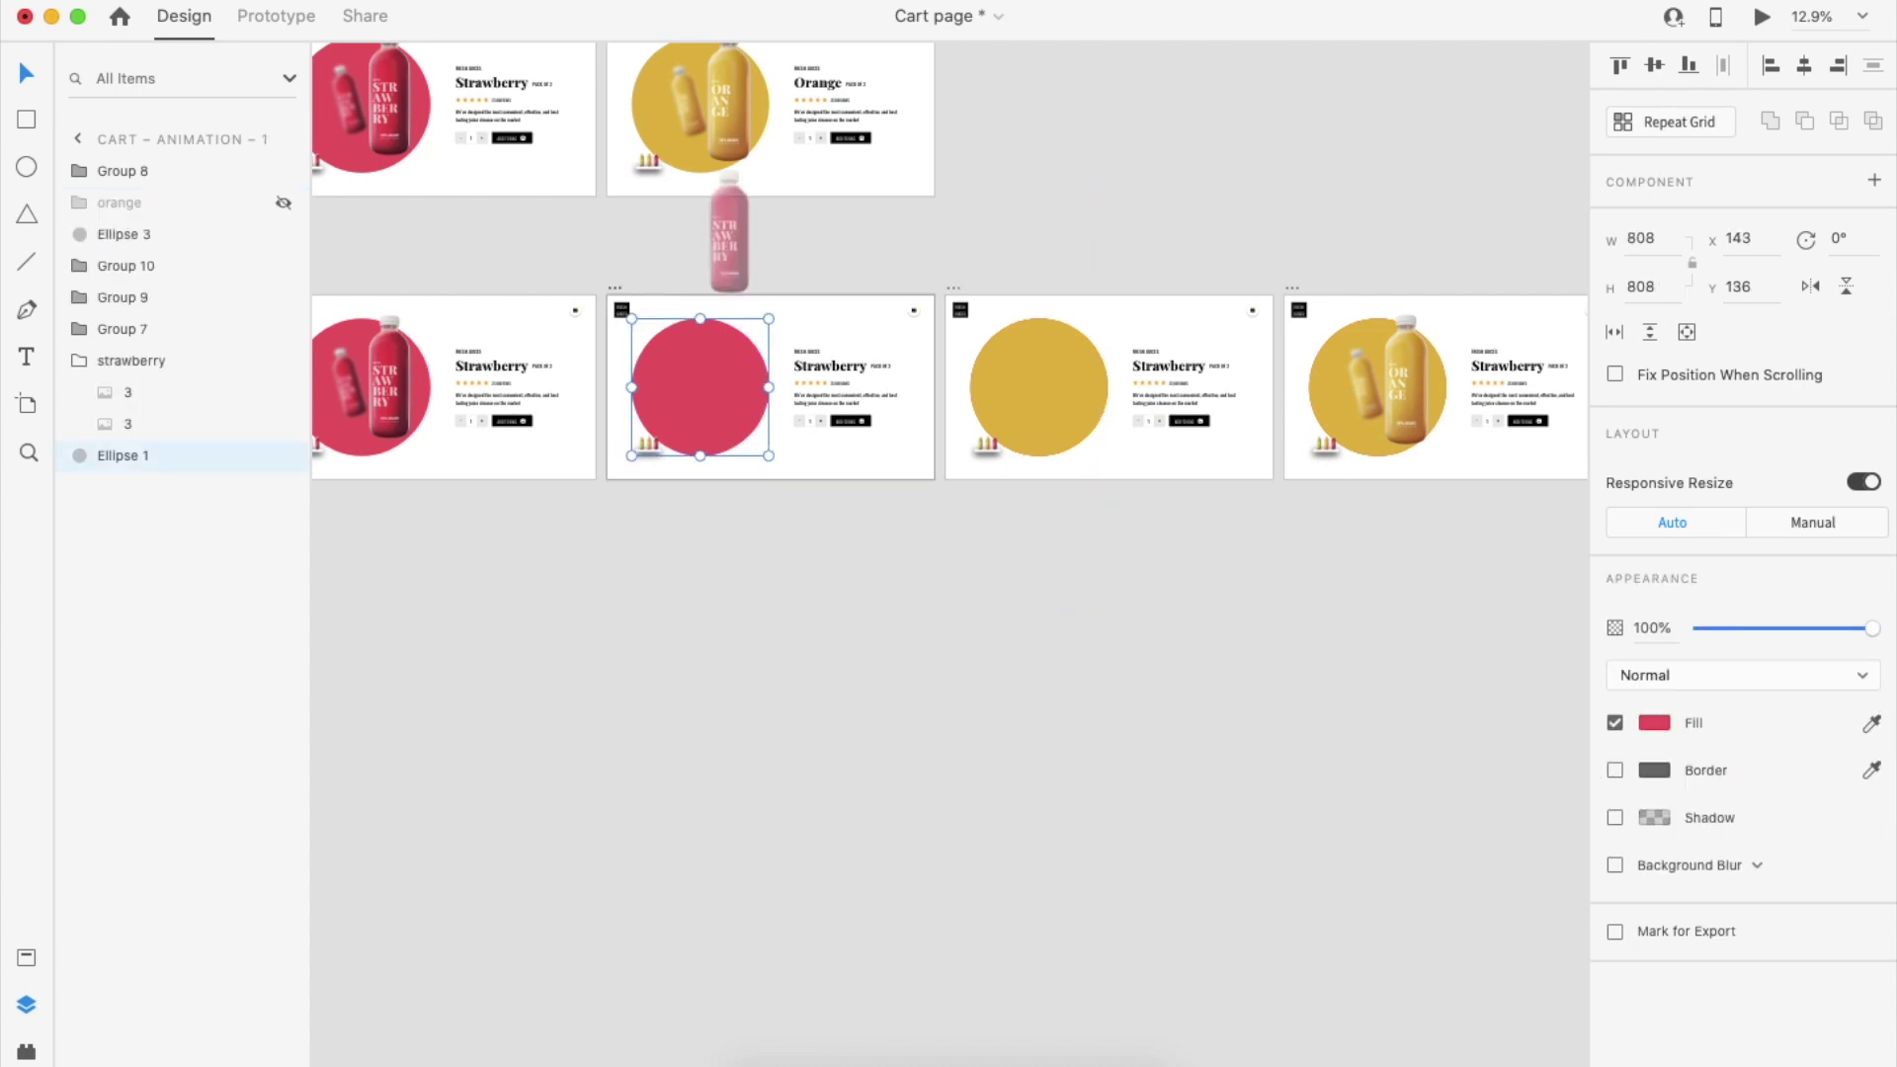
pyautogui.click(1761, 17)
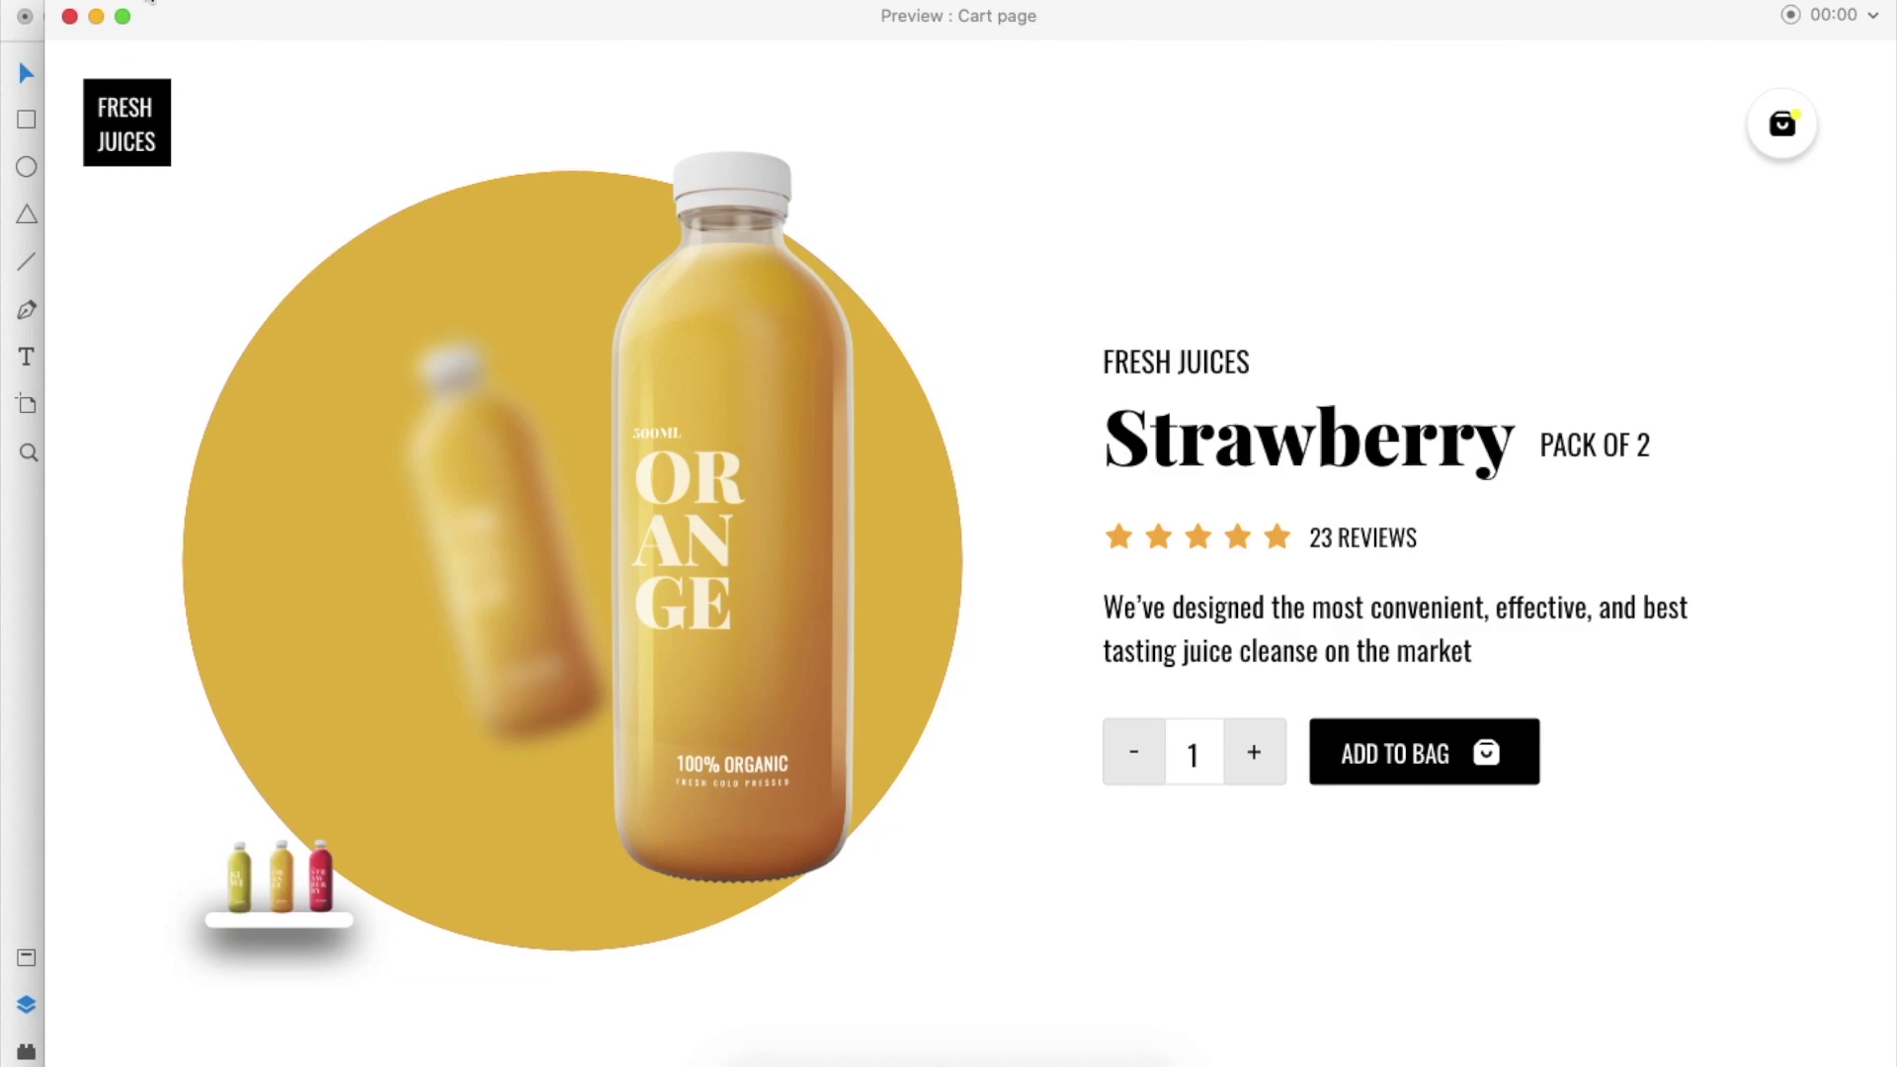
pyautogui.click(69, 16)
# Replay the full strawberry-to-orange transition in a preview started from the Cart – Animation artboard
pyautogui.hscroll(-3, 569, 316)
pyautogui.click(568, 395)
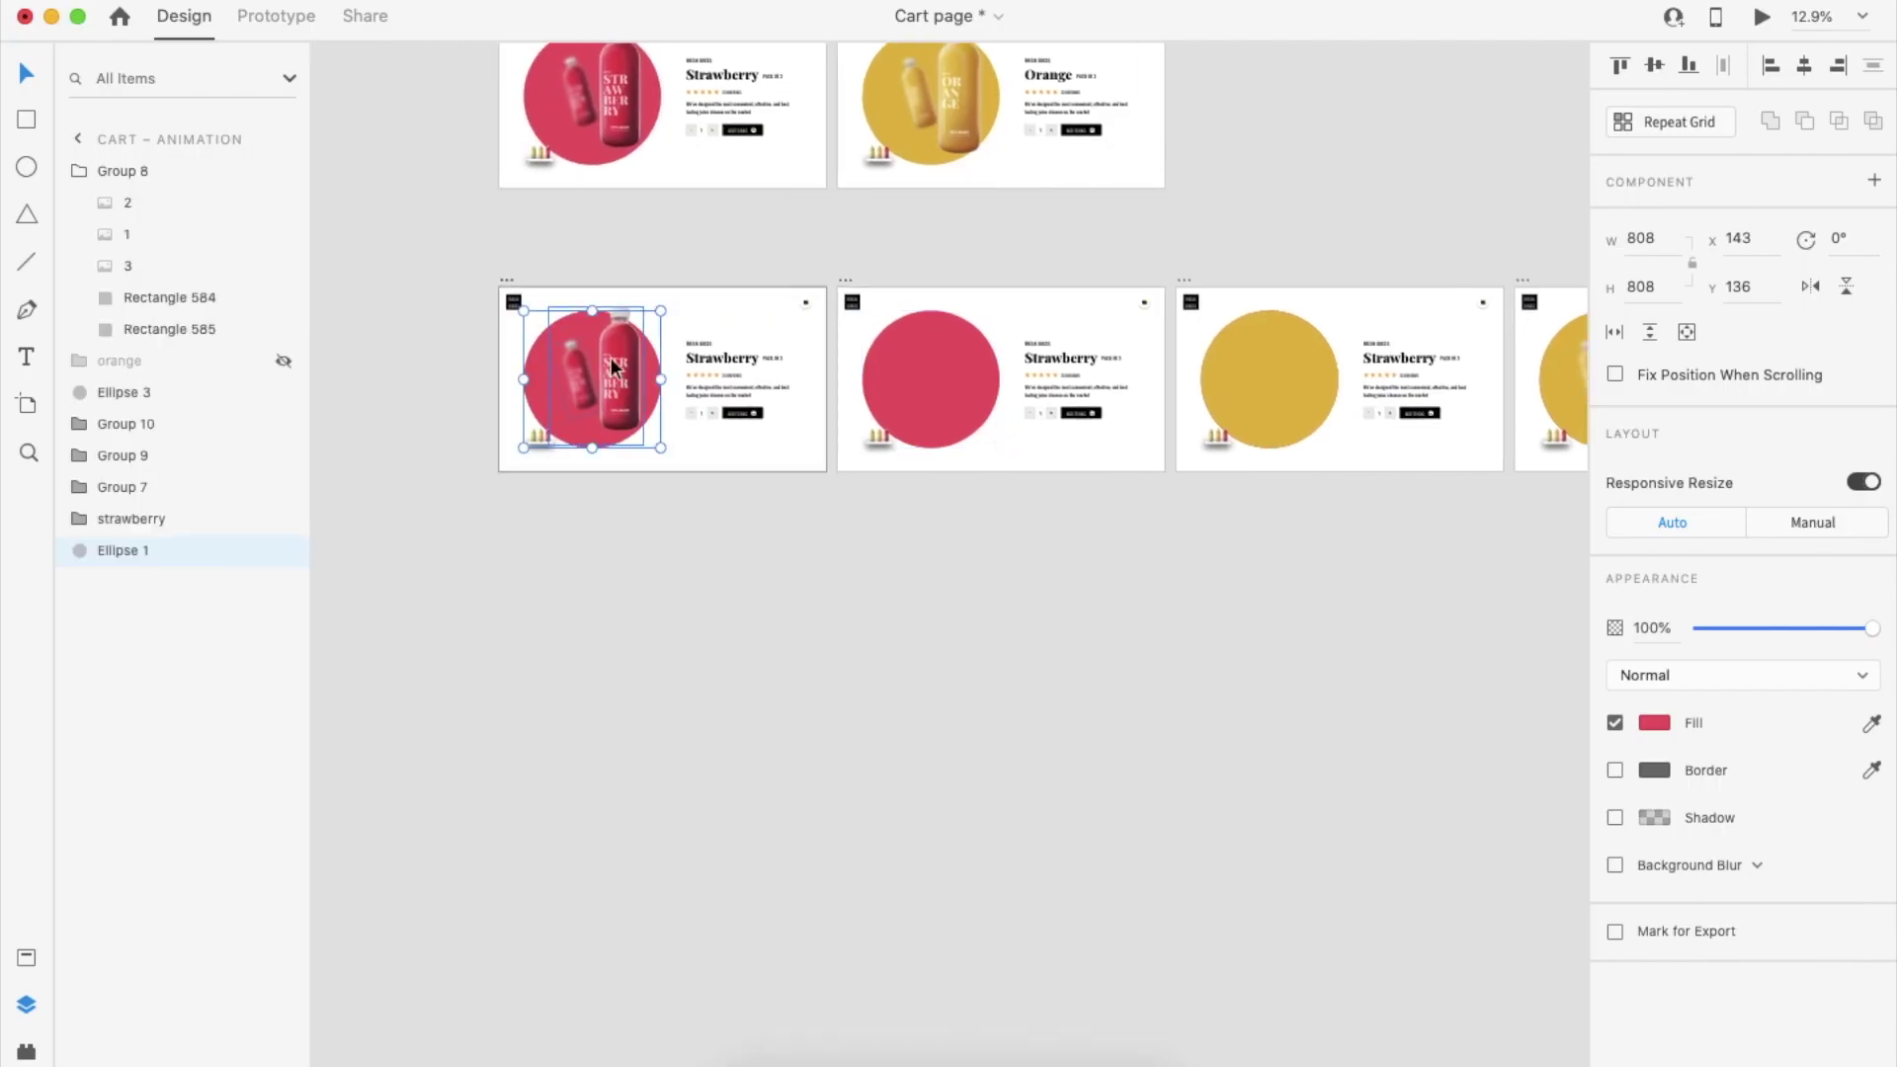
pyautogui.click(1762, 16)
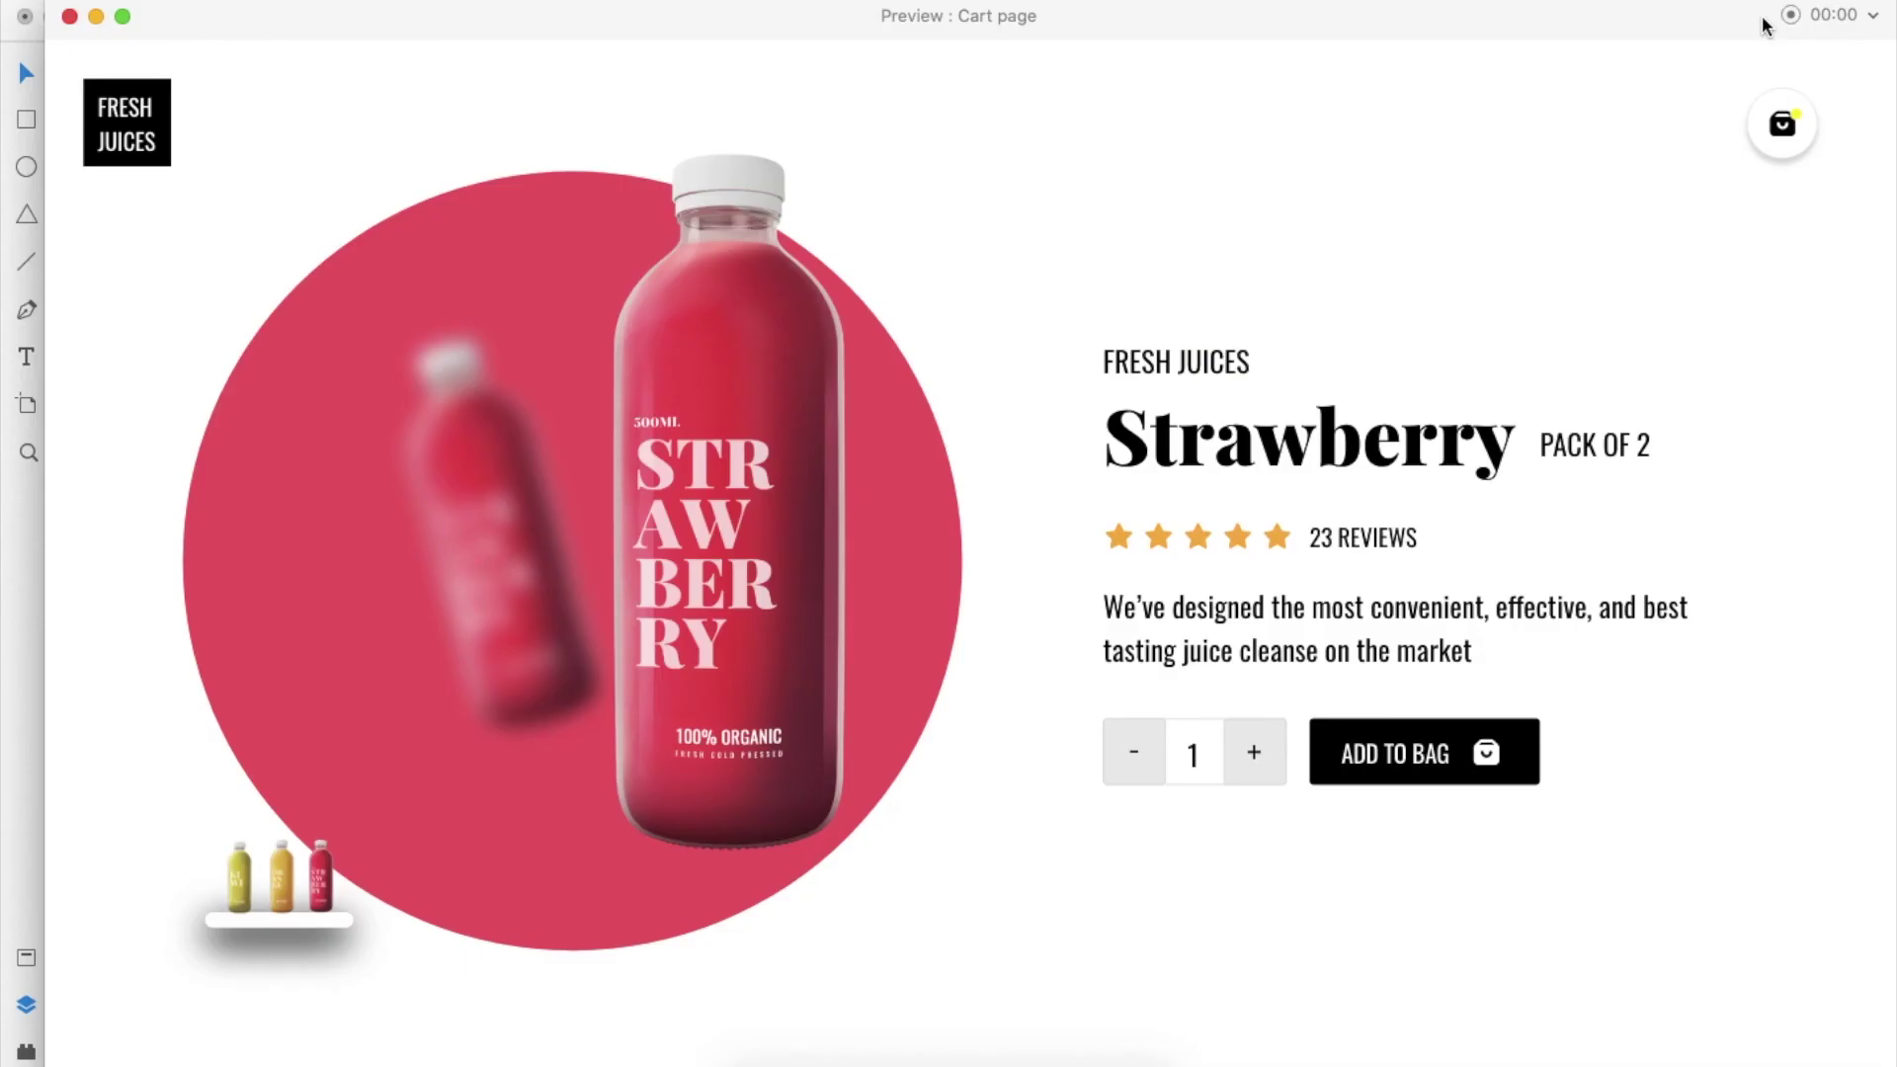
pyautogui.click(282, 876)
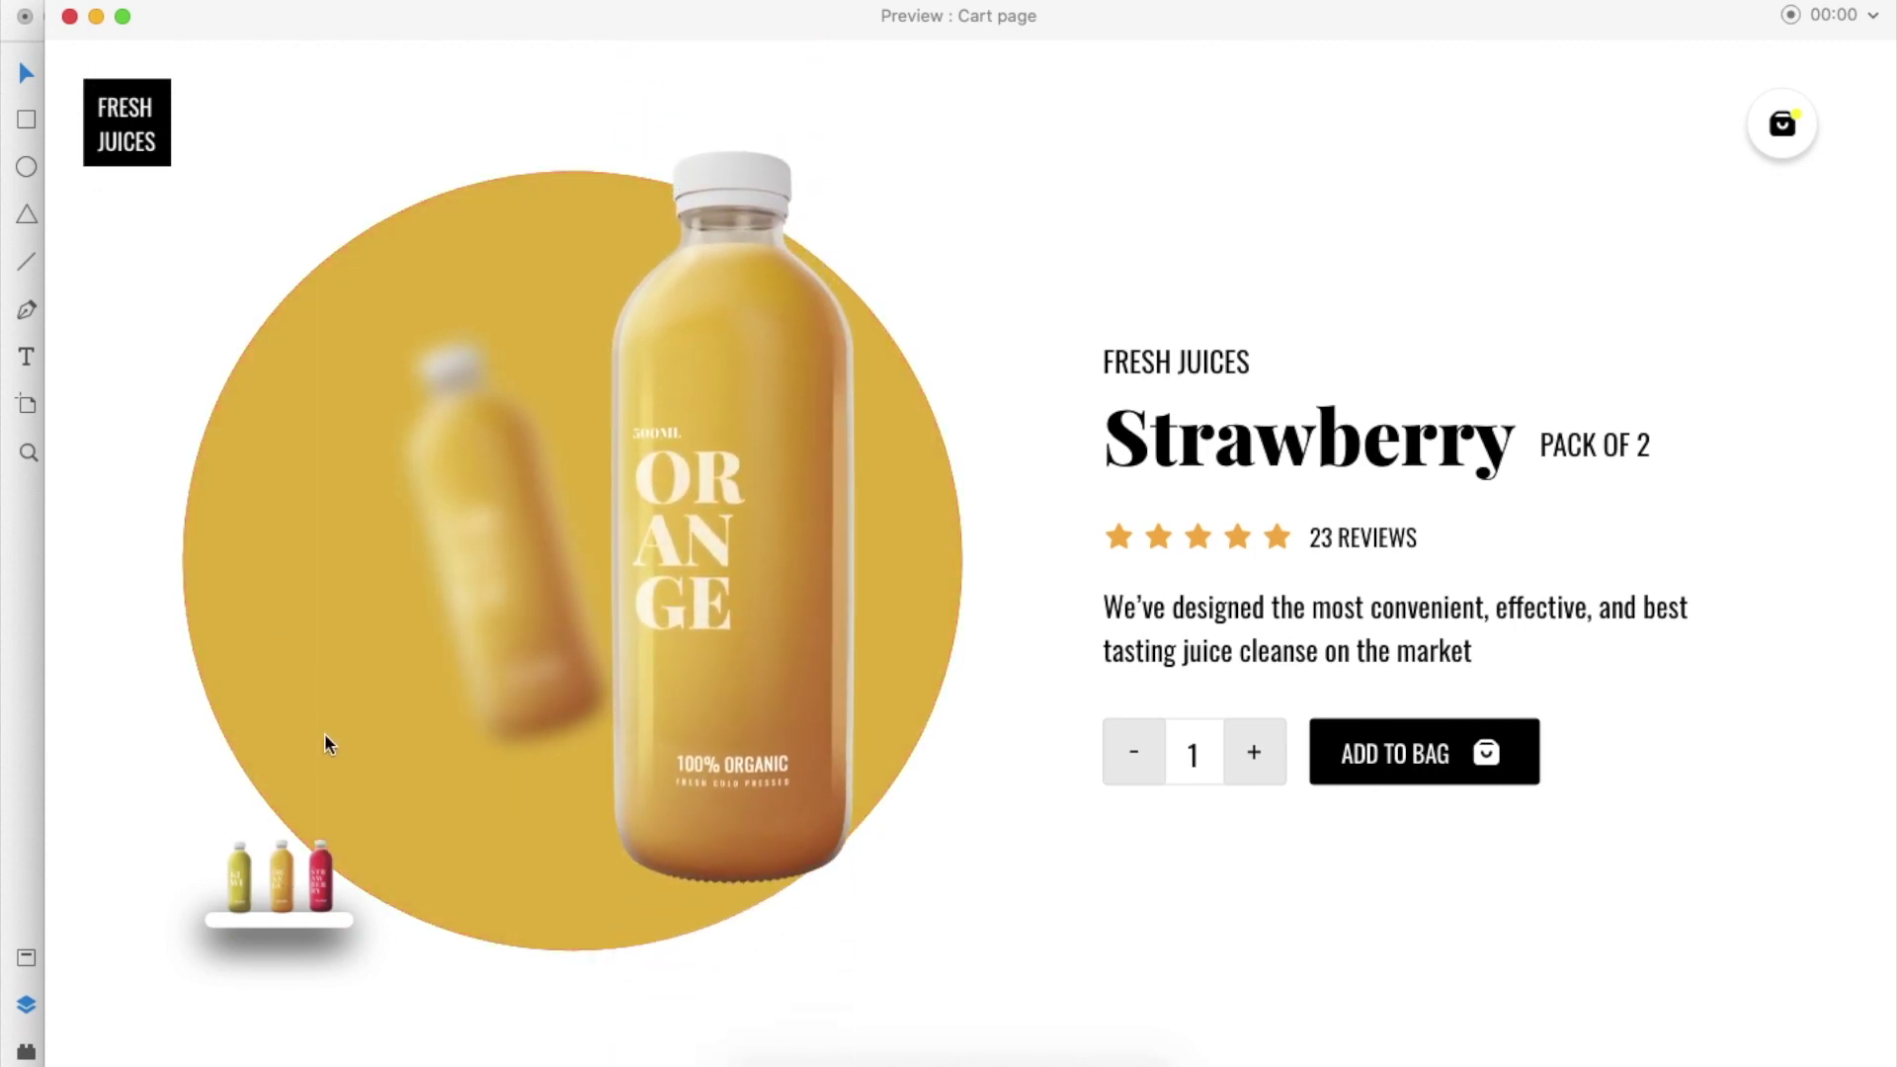
pyautogui.click(70, 16)
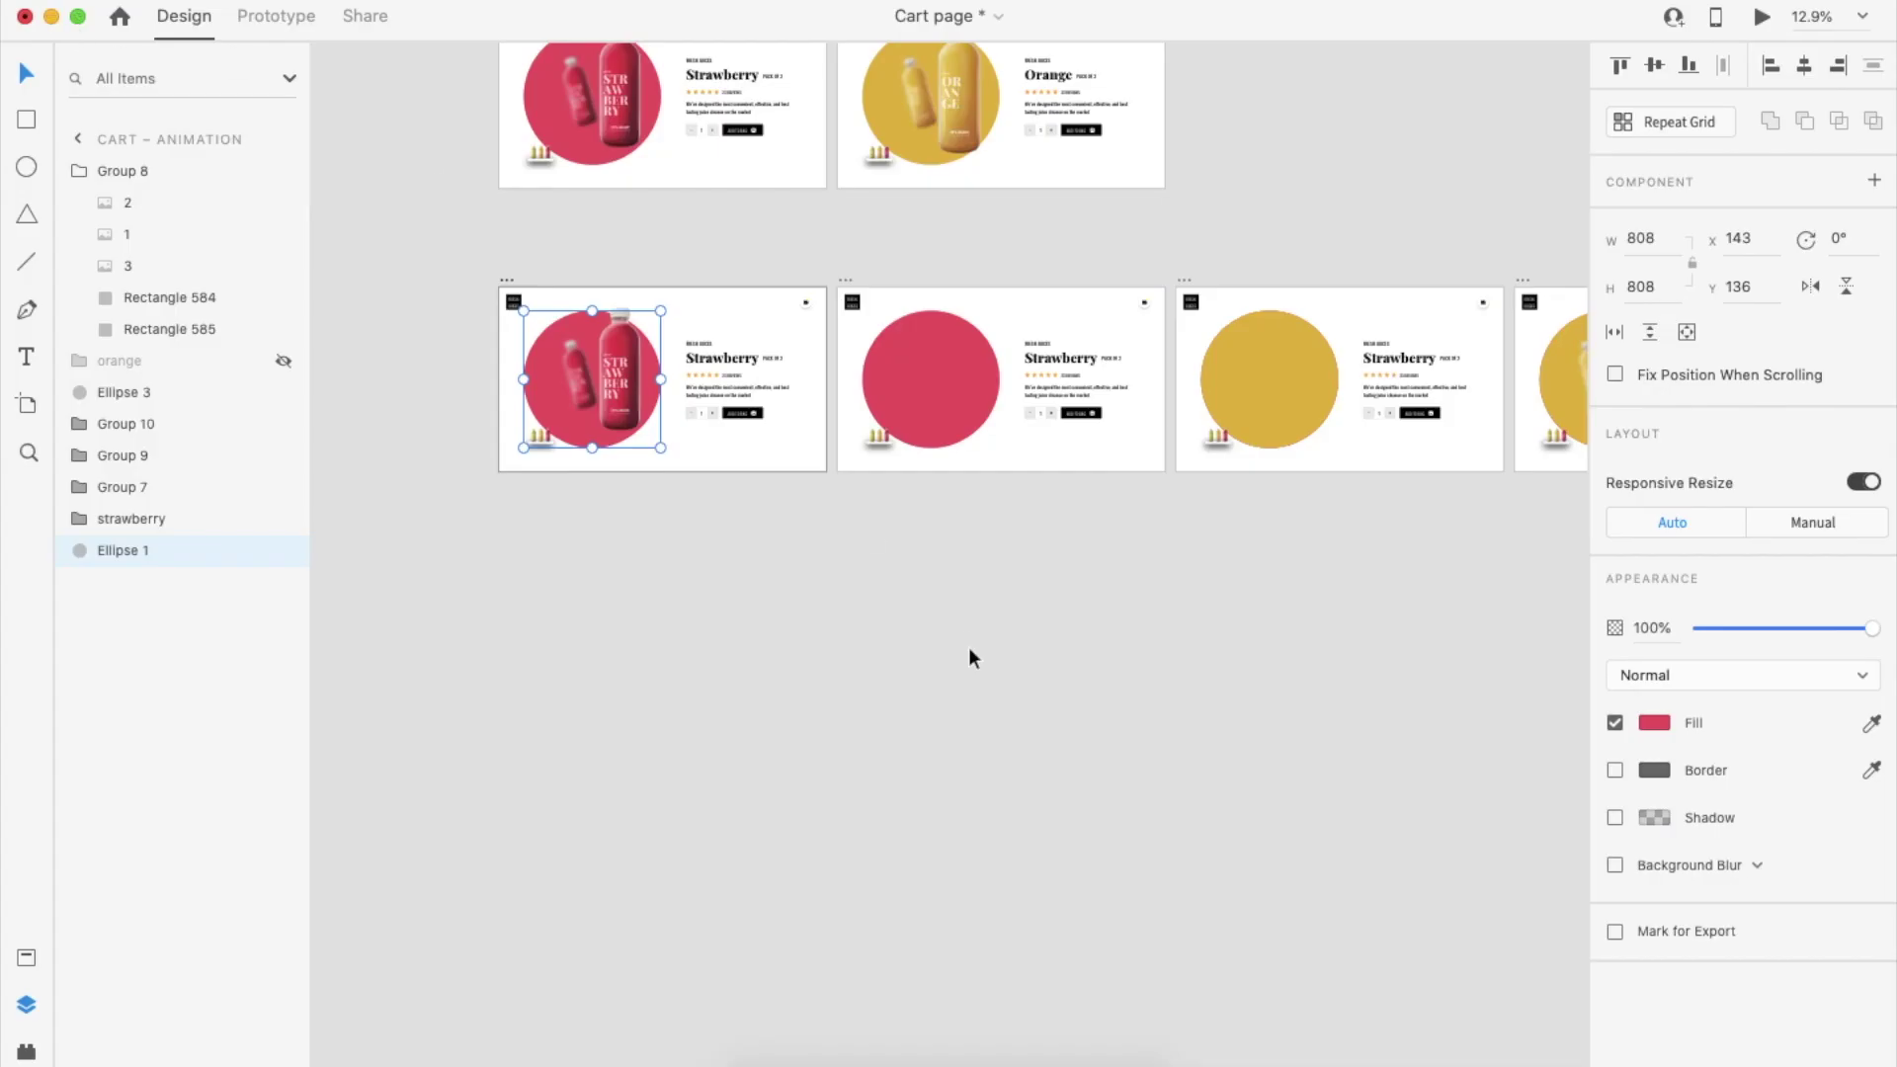
# Duplicate the Cart – Animation – 2 artboard and place the copy directly below the original
pyautogui.hscroll(5, 968, 658)
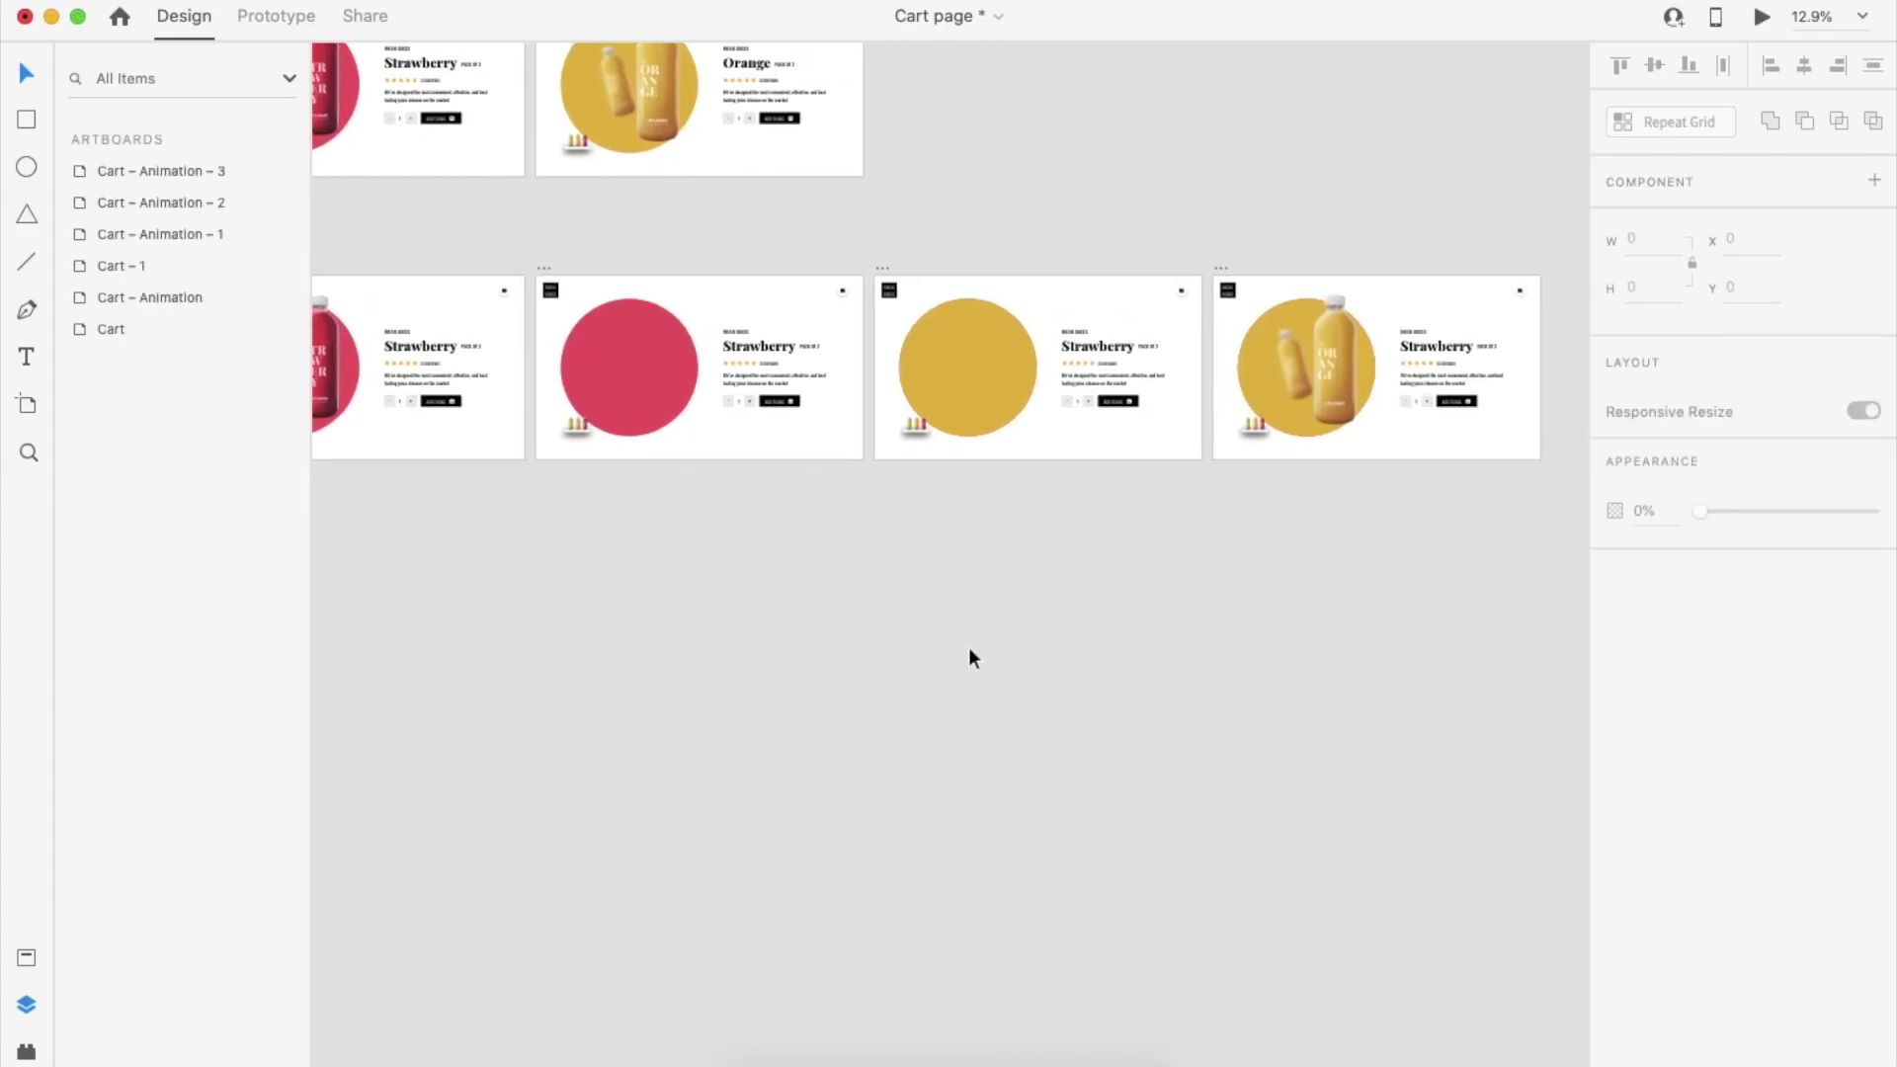
pyautogui.scroll(-3, 970, 650)
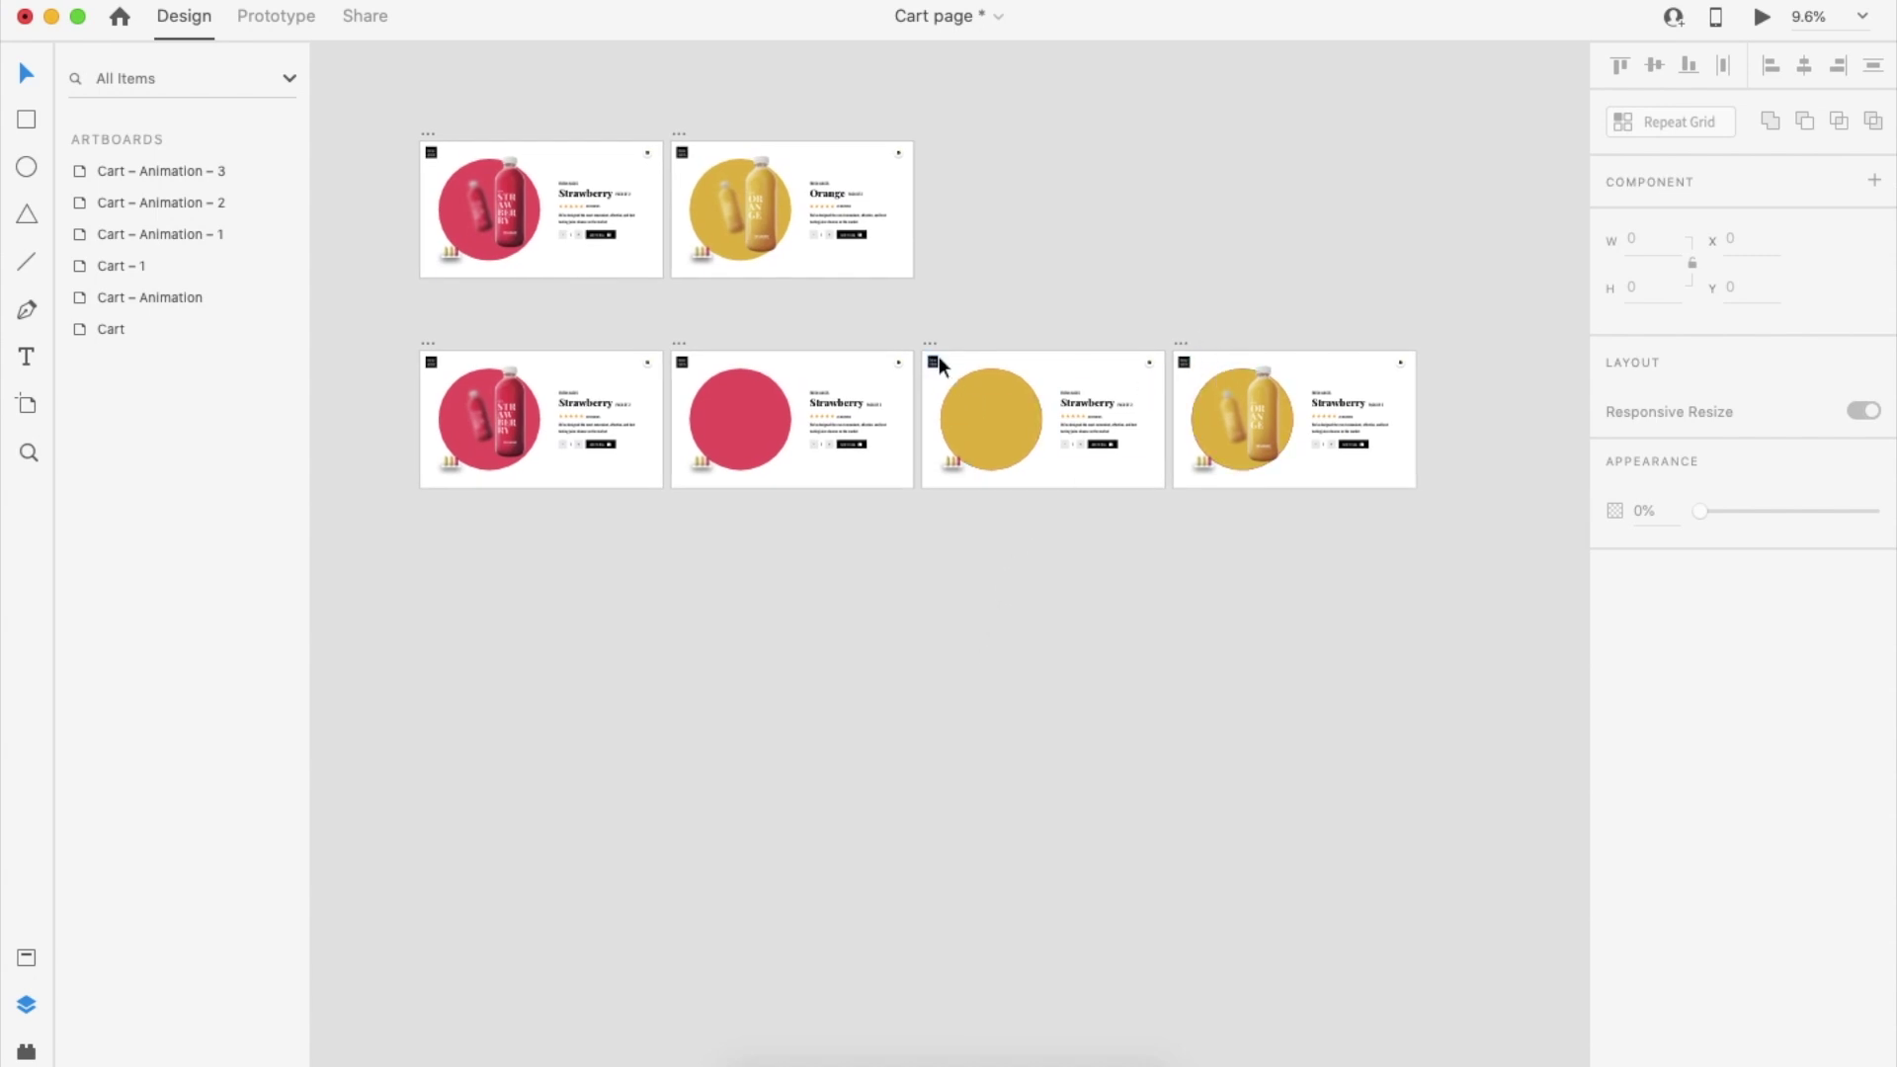
pyautogui.moveTo(931, 340); pyautogui.dragTo(933, 518)
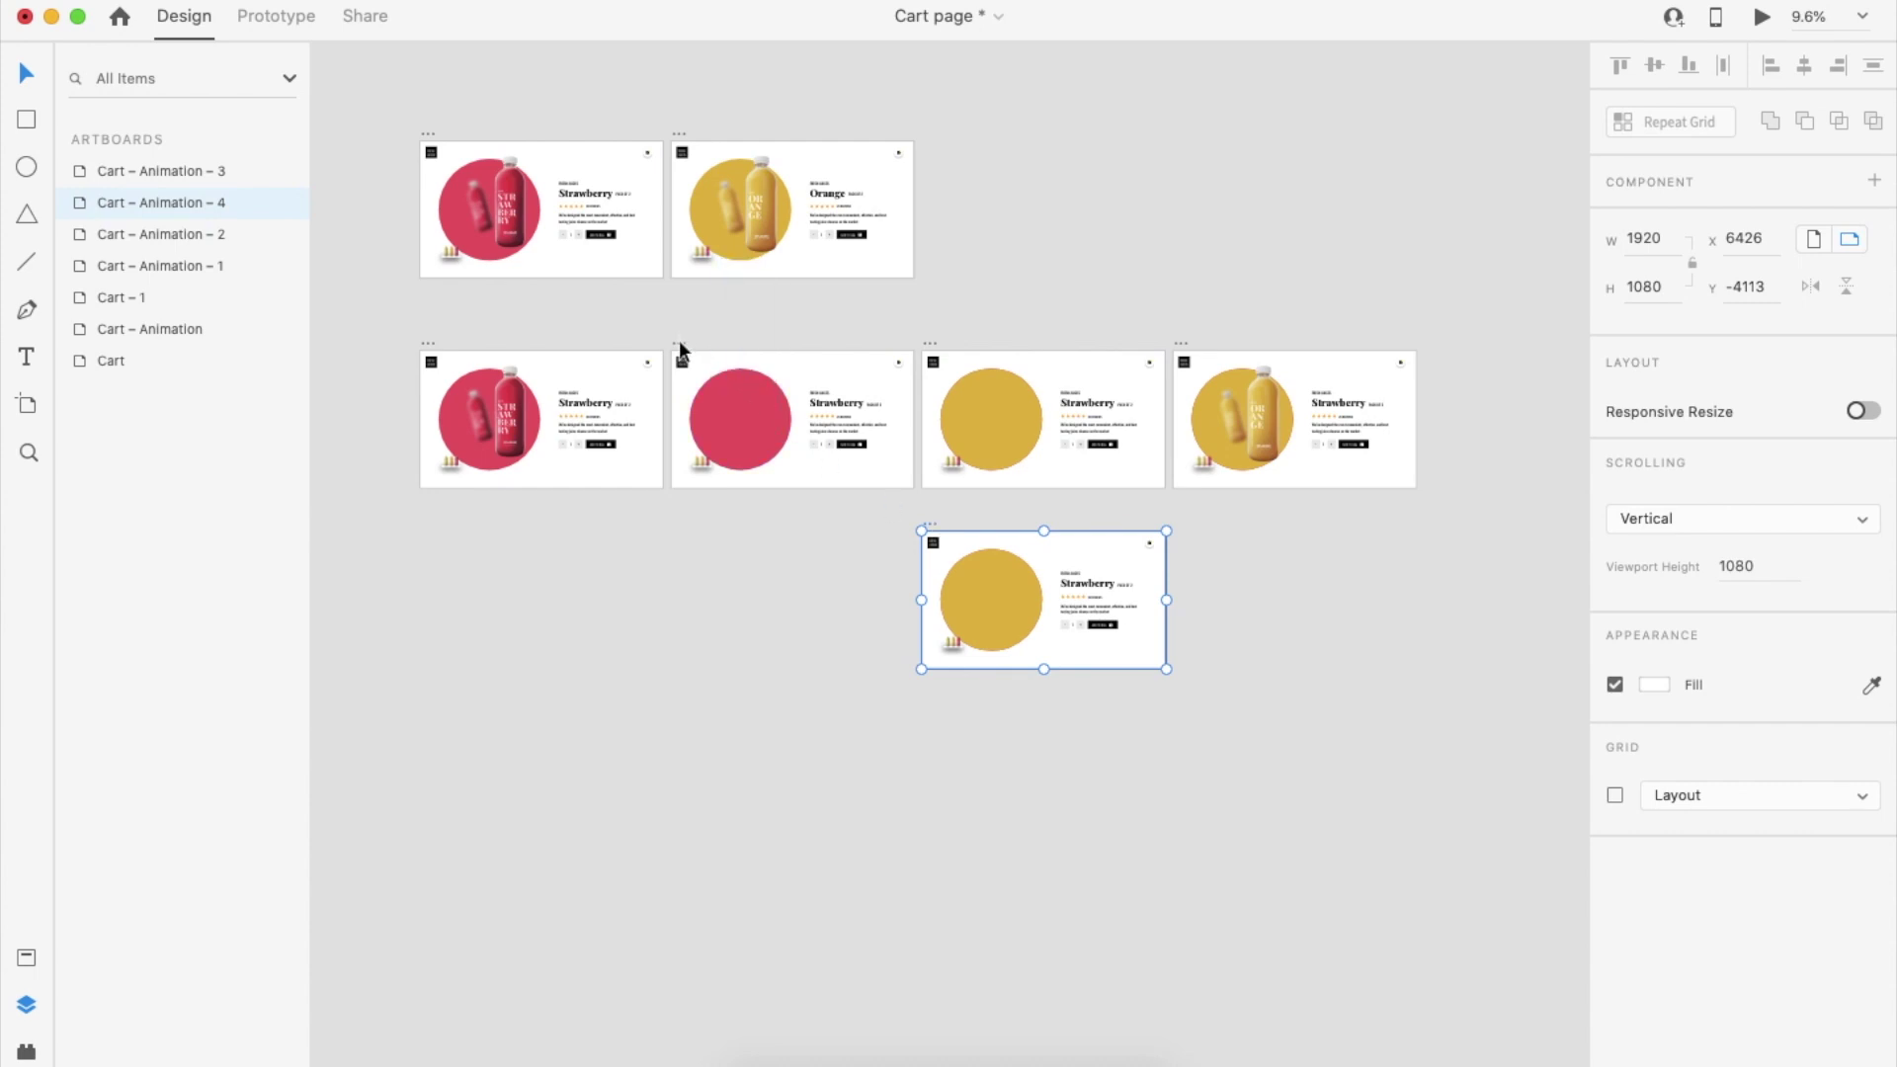
# Duplicate the Cart – Animation – 1 artboard and place the copy directly below the original
pyautogui.moveTo(679, 344); pyautogui.dragTo(679, 519)
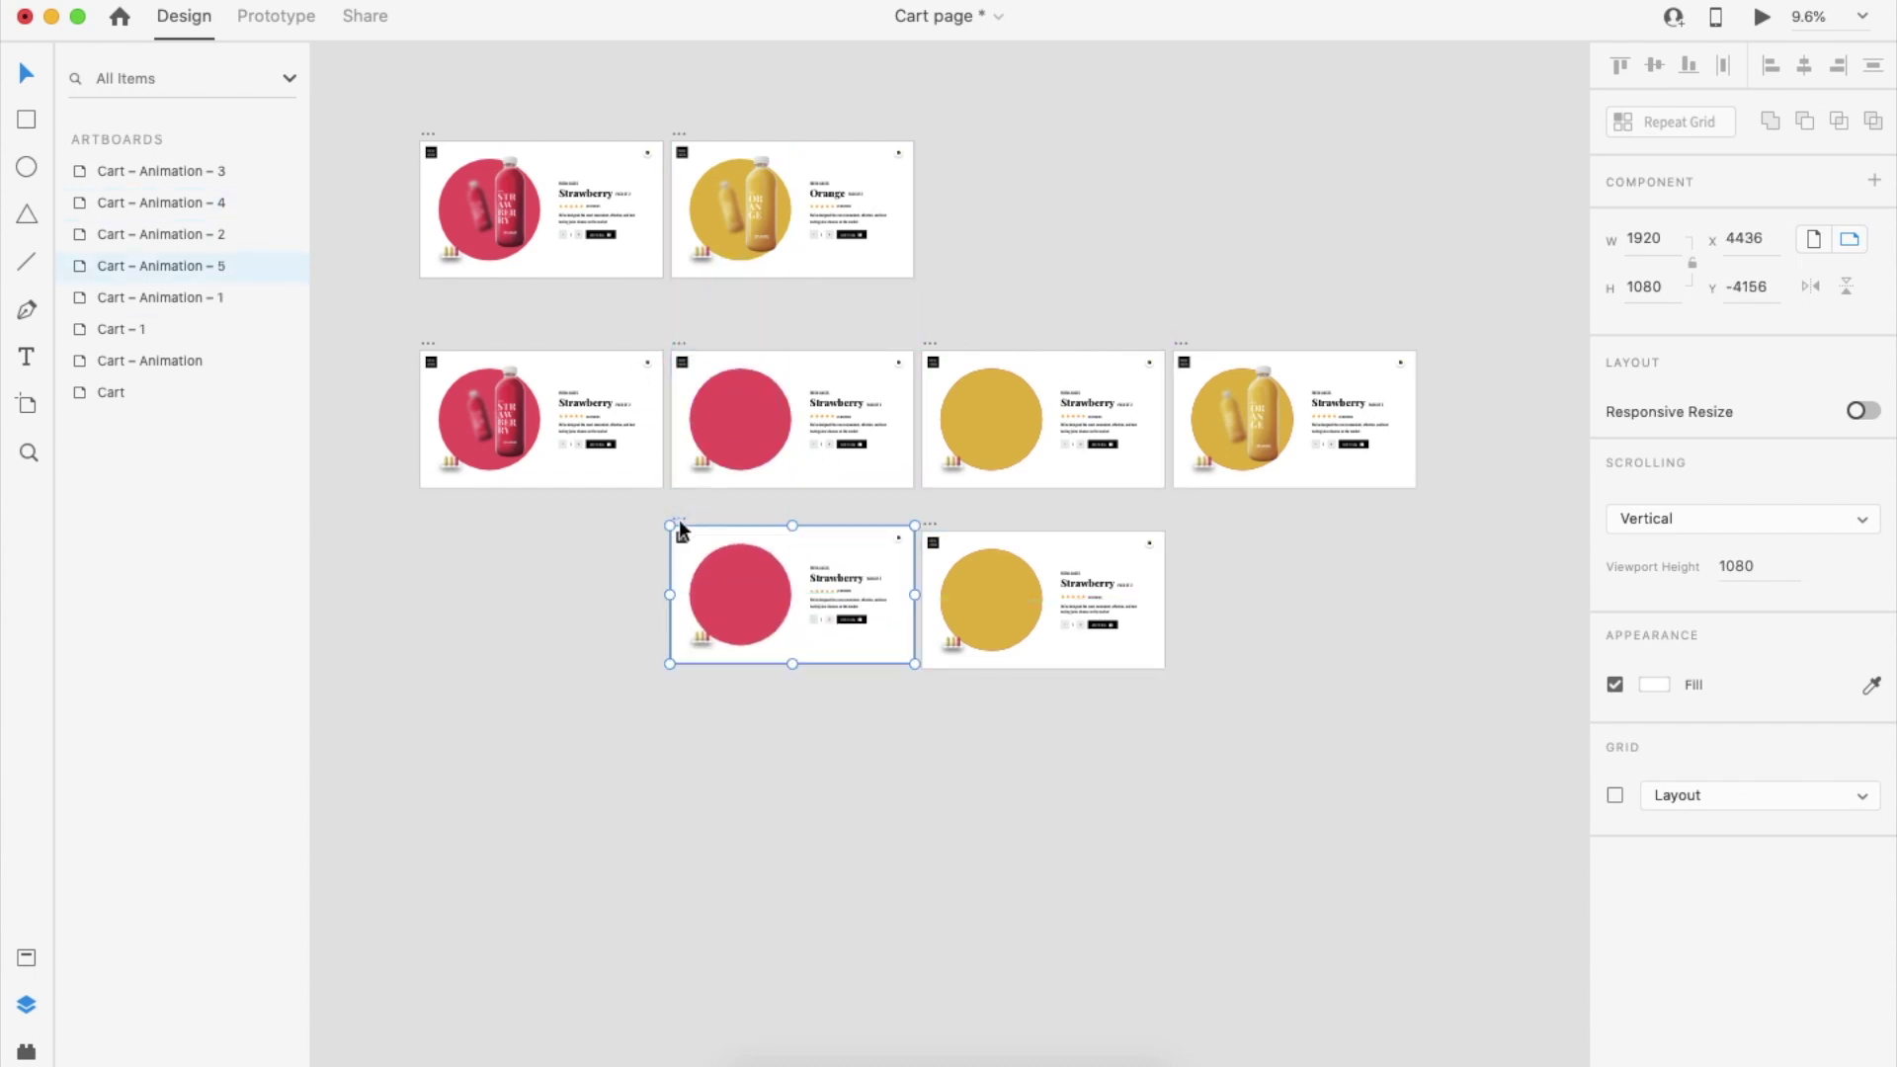
# Link the strawberry bottle thumbnail on Cart – Animation – 3 to Cart – Animation – 4 with a tap-triggered Auto-Animate transition
pyautogui.click(1208, 460)
pyautogui.scroll(5, 1208, 461)
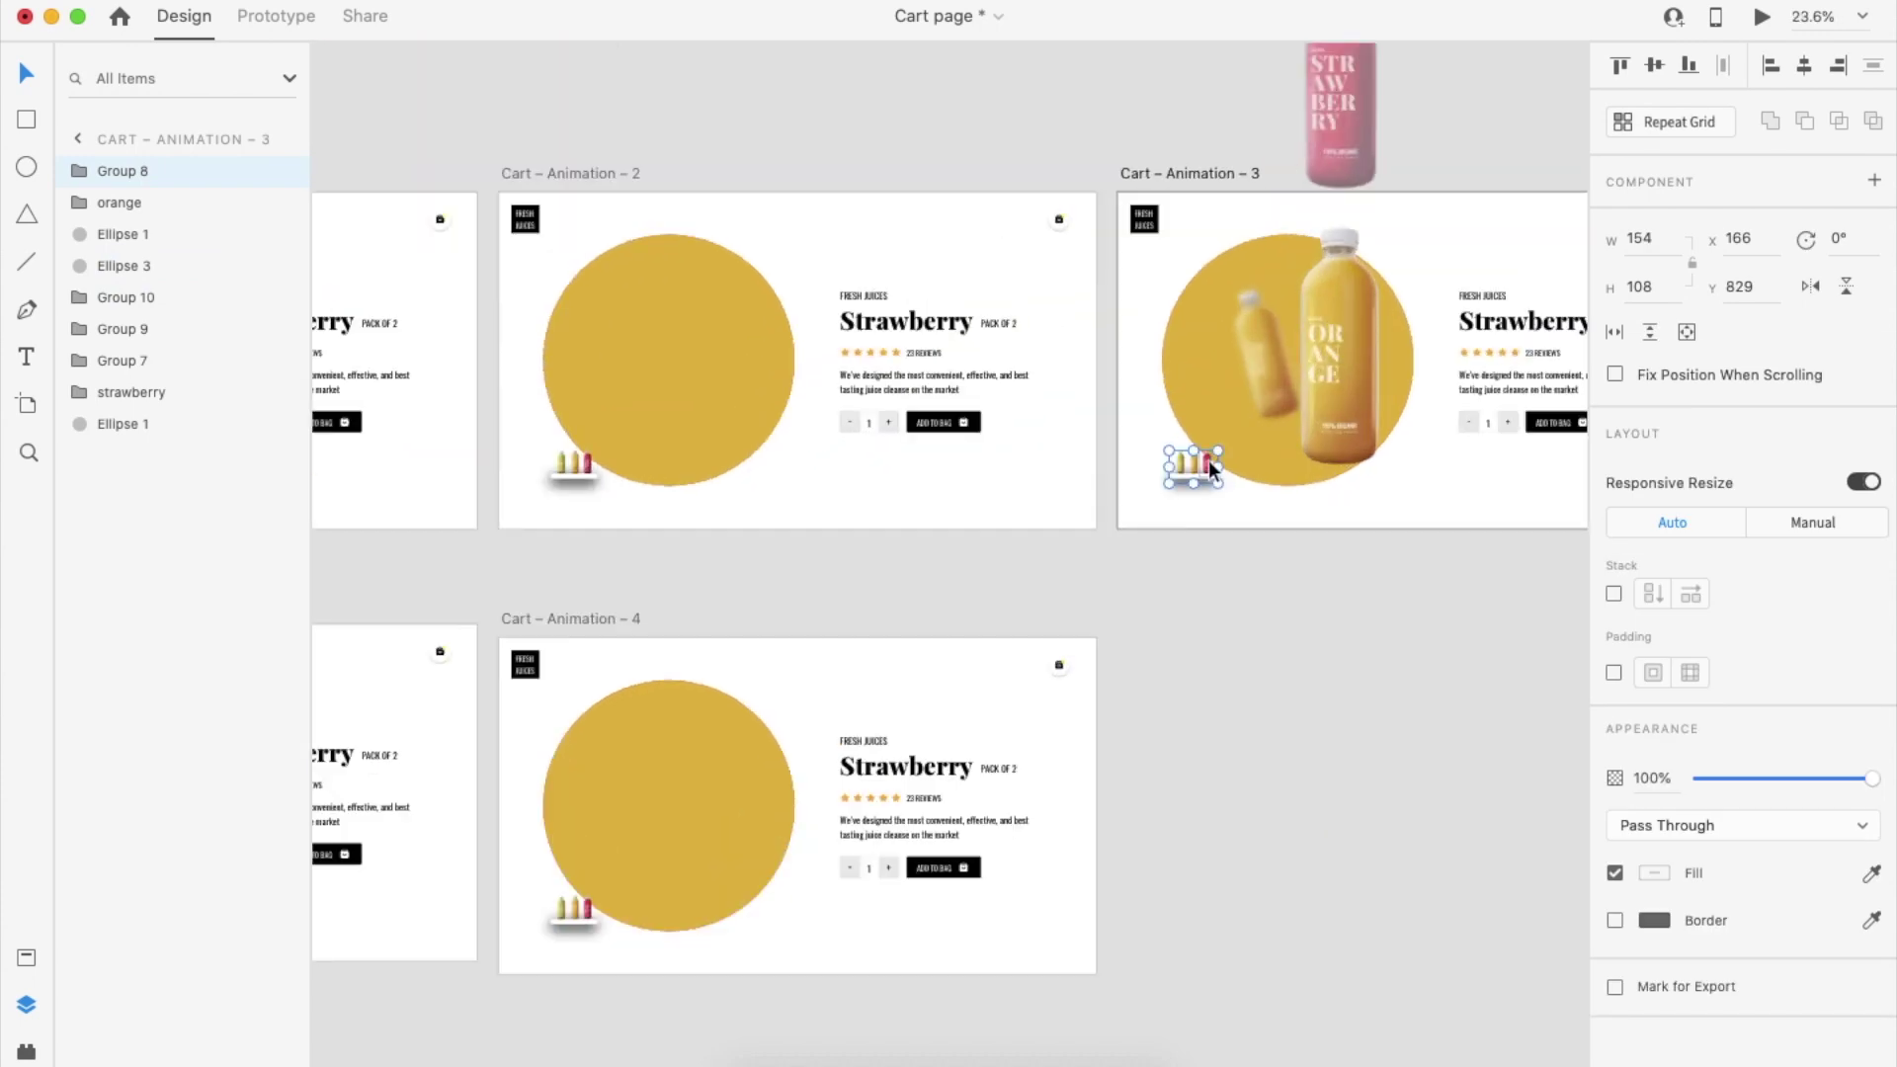
pyautogui.doubleClick(1207, 463)
pyautogui.click(294, 24)
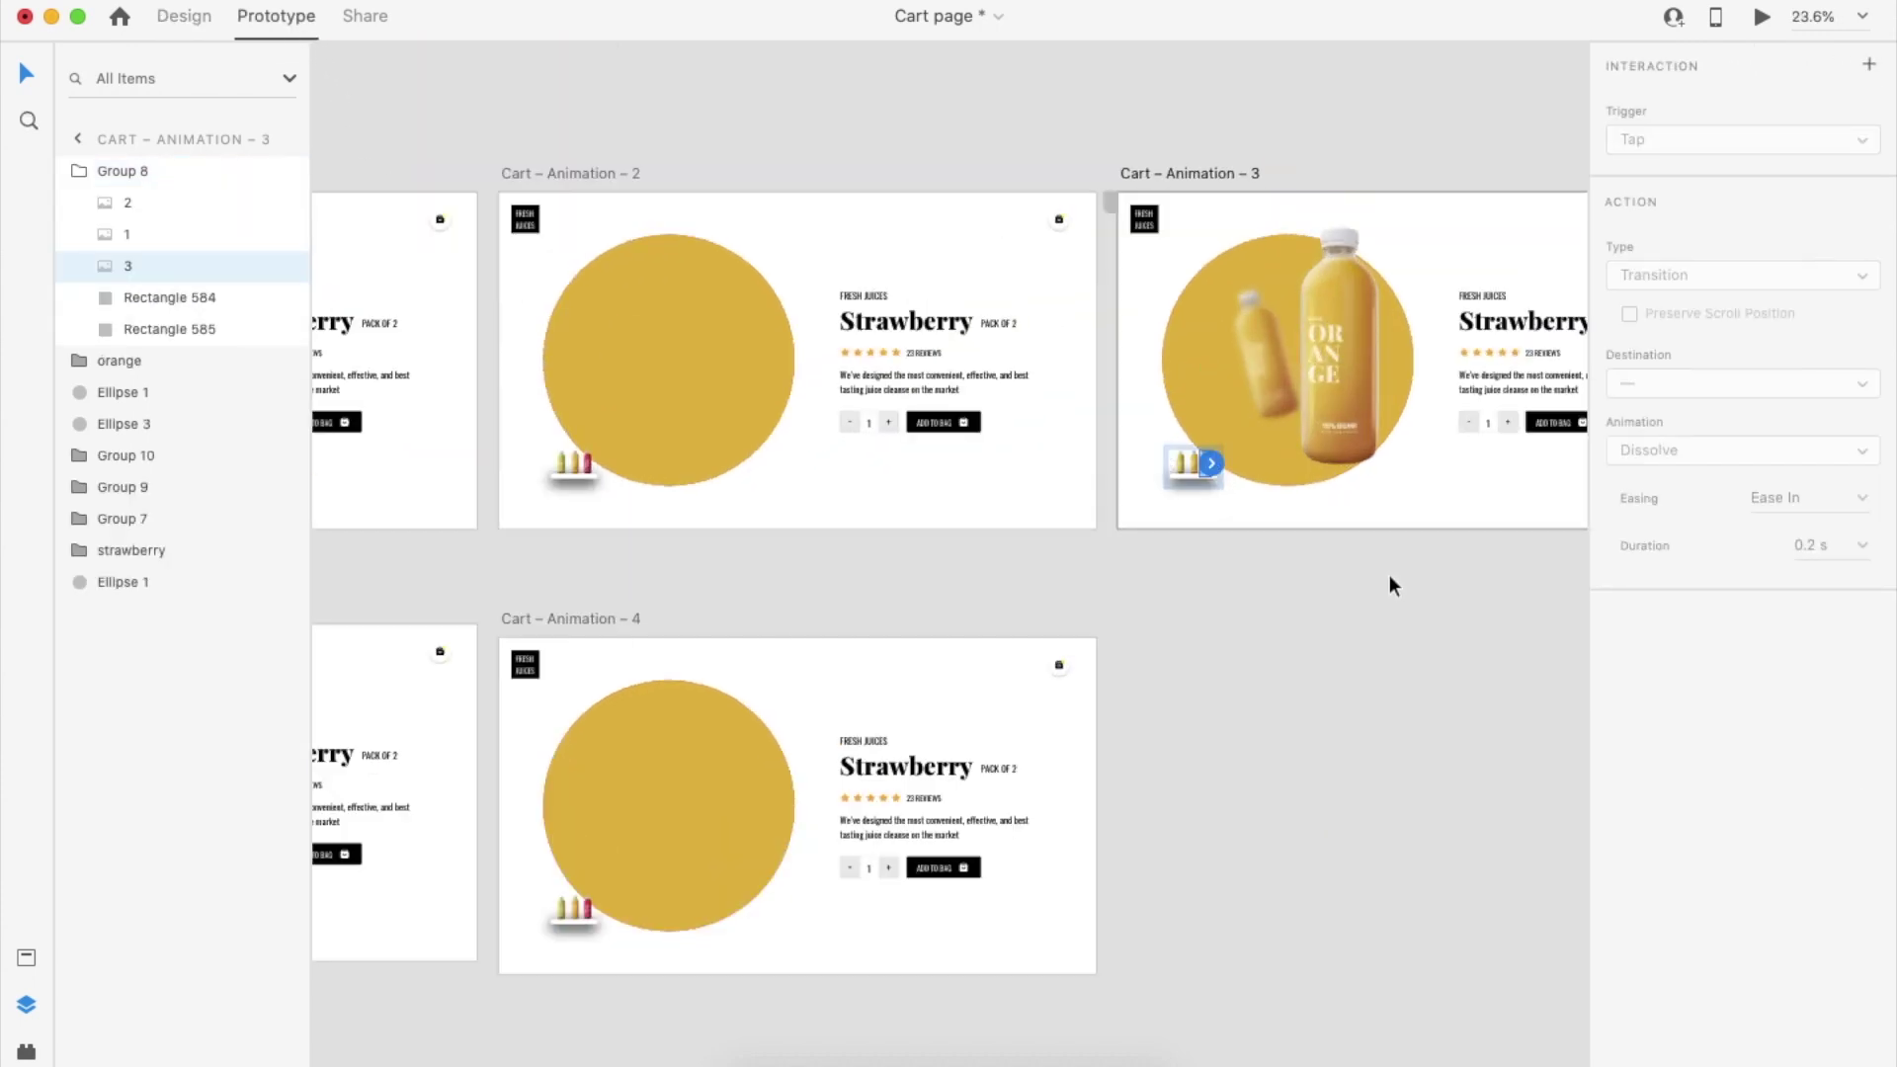
pyautogui.moveTo(1213, 471); pyautogui.dragTo(1024, 773)
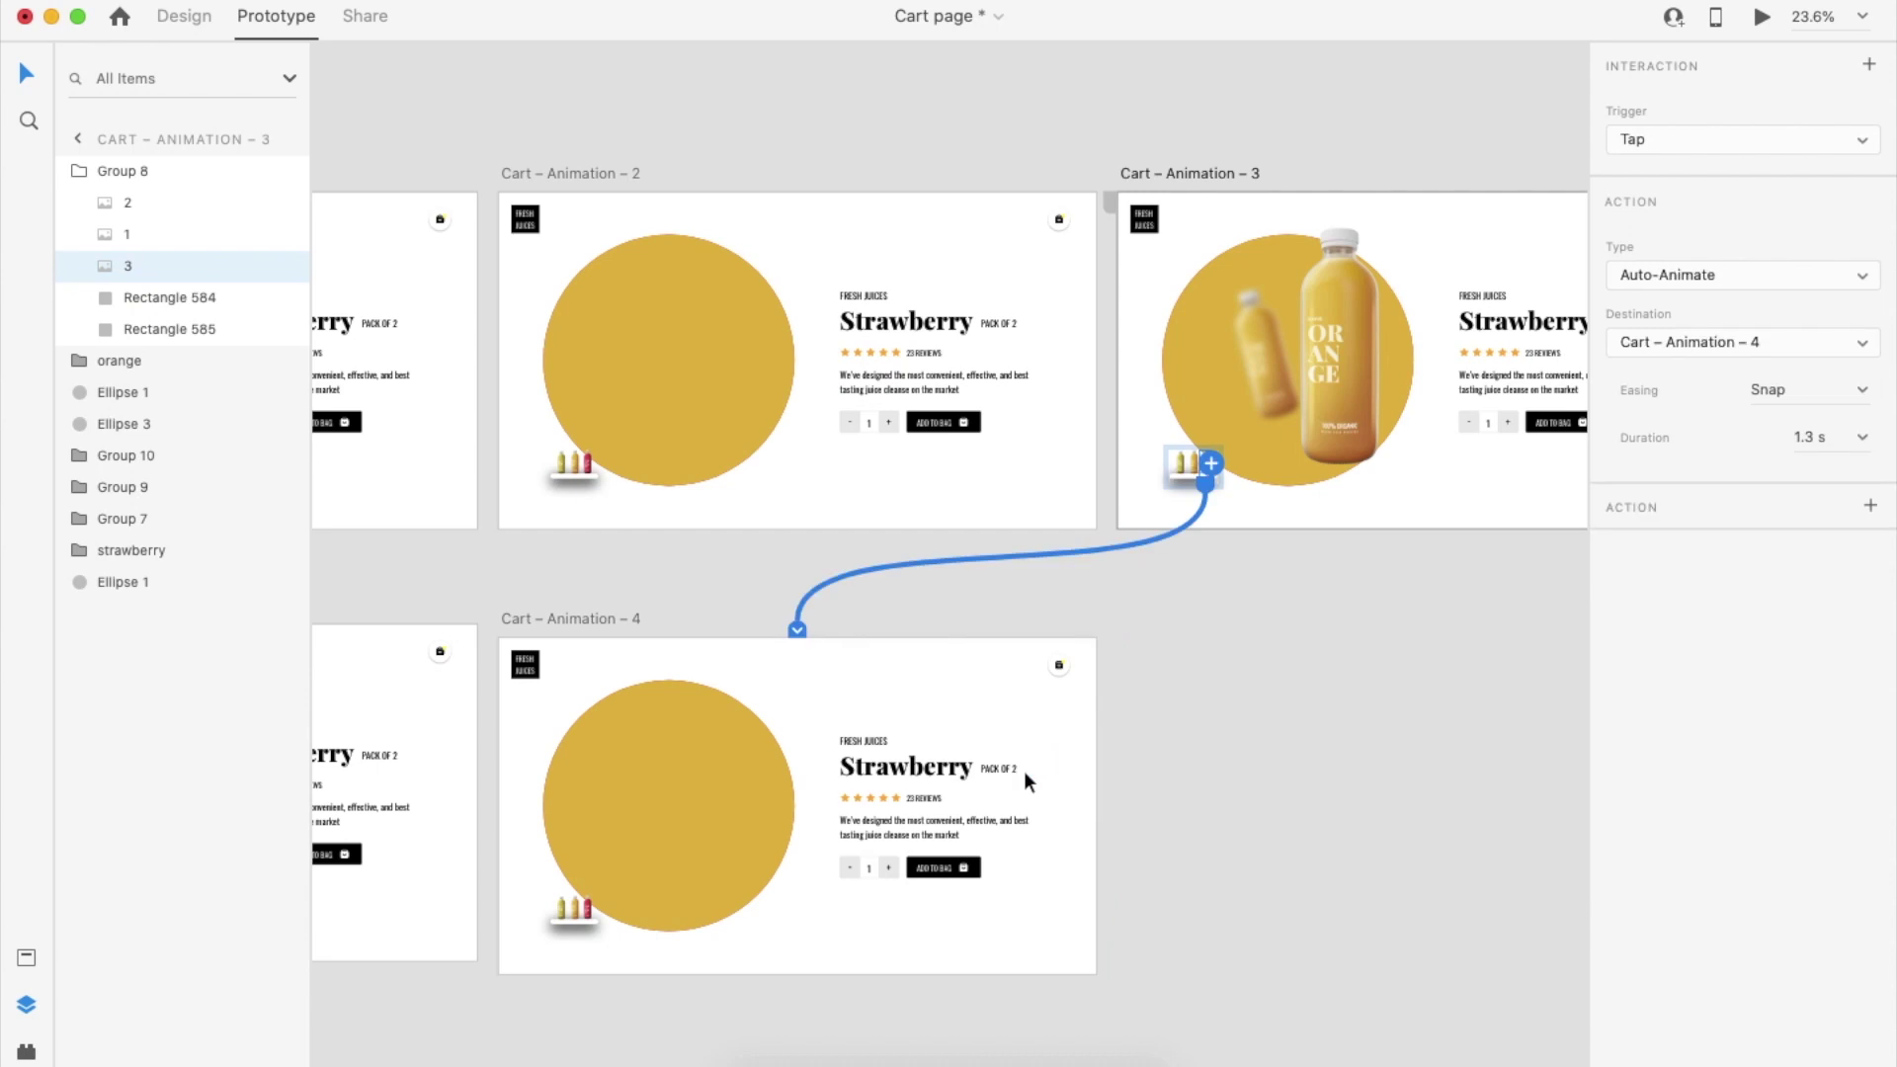
# Link the Cart – Animation – 4 artboard to Cart – Animation – 5 with a time-triggered Auto-Animate transition
pyautogui.scroll(-2, 1035, 748)
pyautogui.hscroll(-1, 1036, 748)
pyautogui.scroll(-3, 1100, 675)
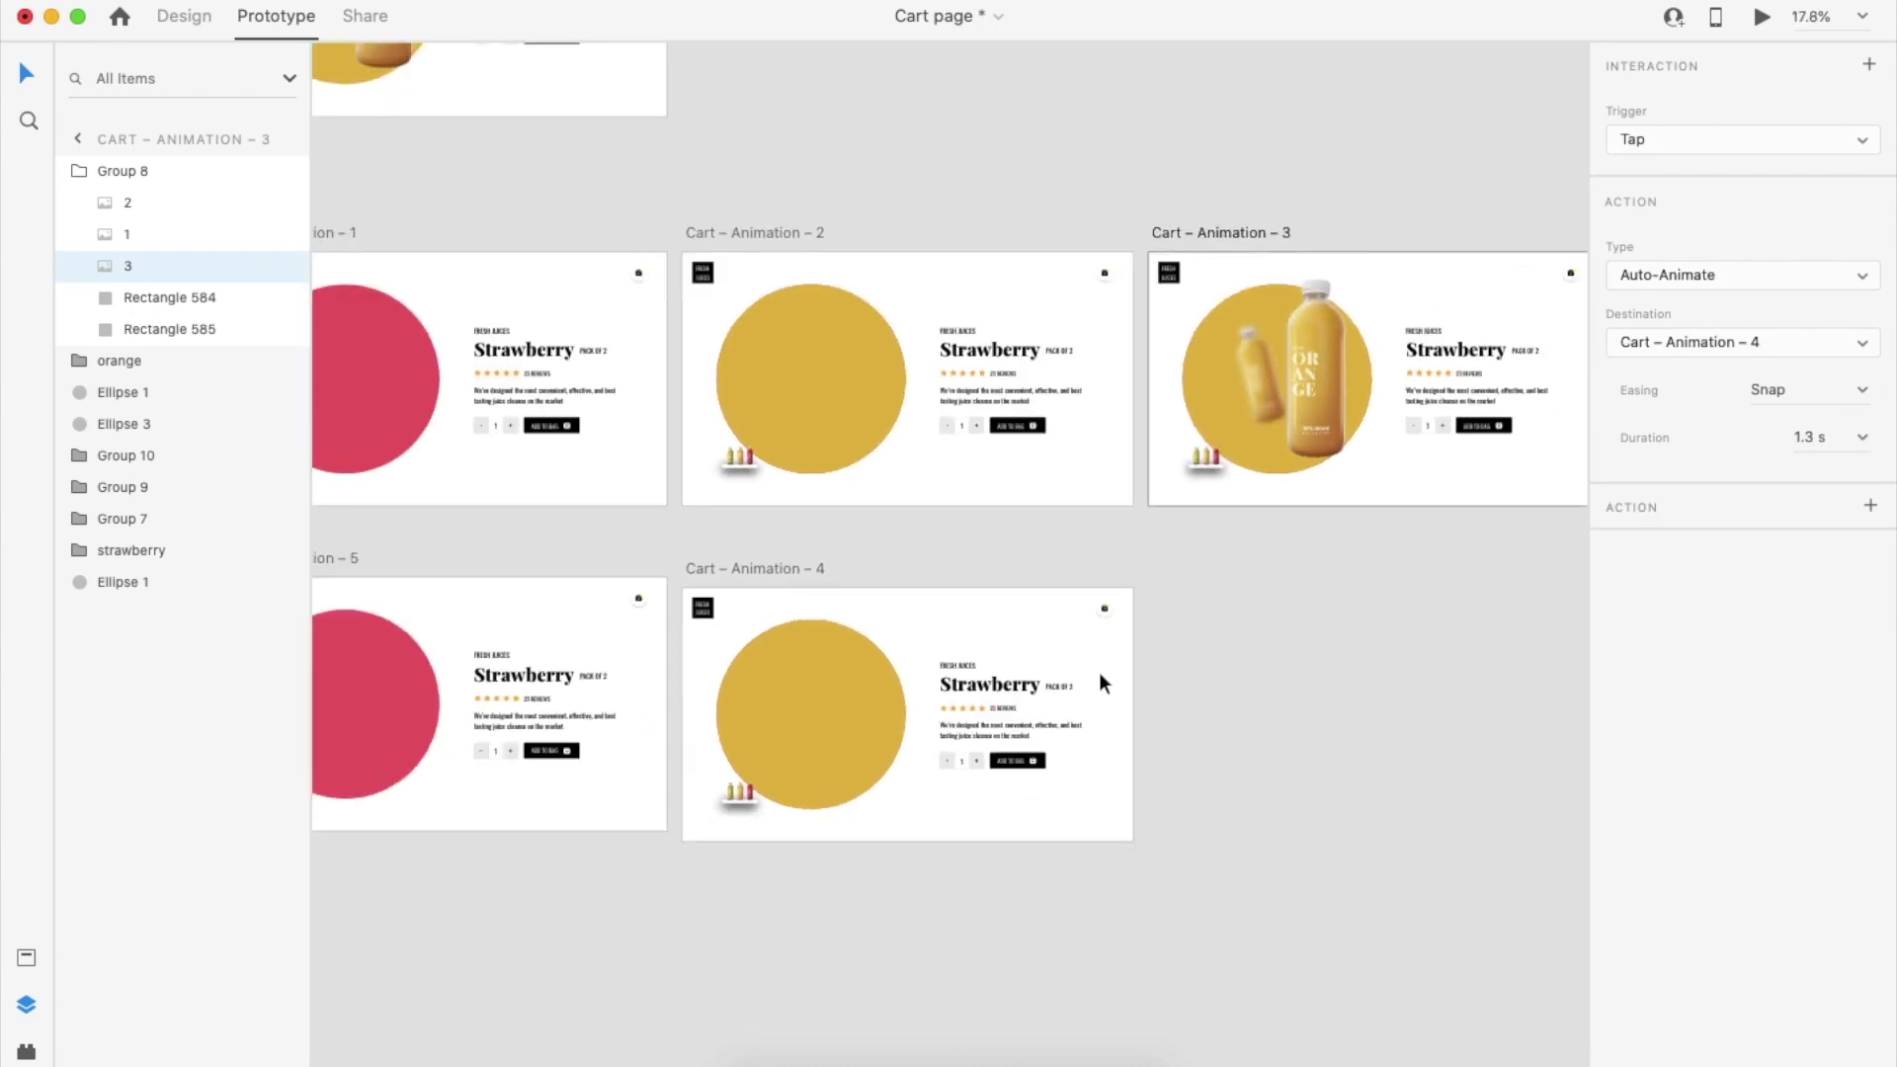
pyautogui.hscroll(-3, 1097, 675)
pyautogui.scroll(-2, 1096, 674)
pyautogui.click(975, 425)
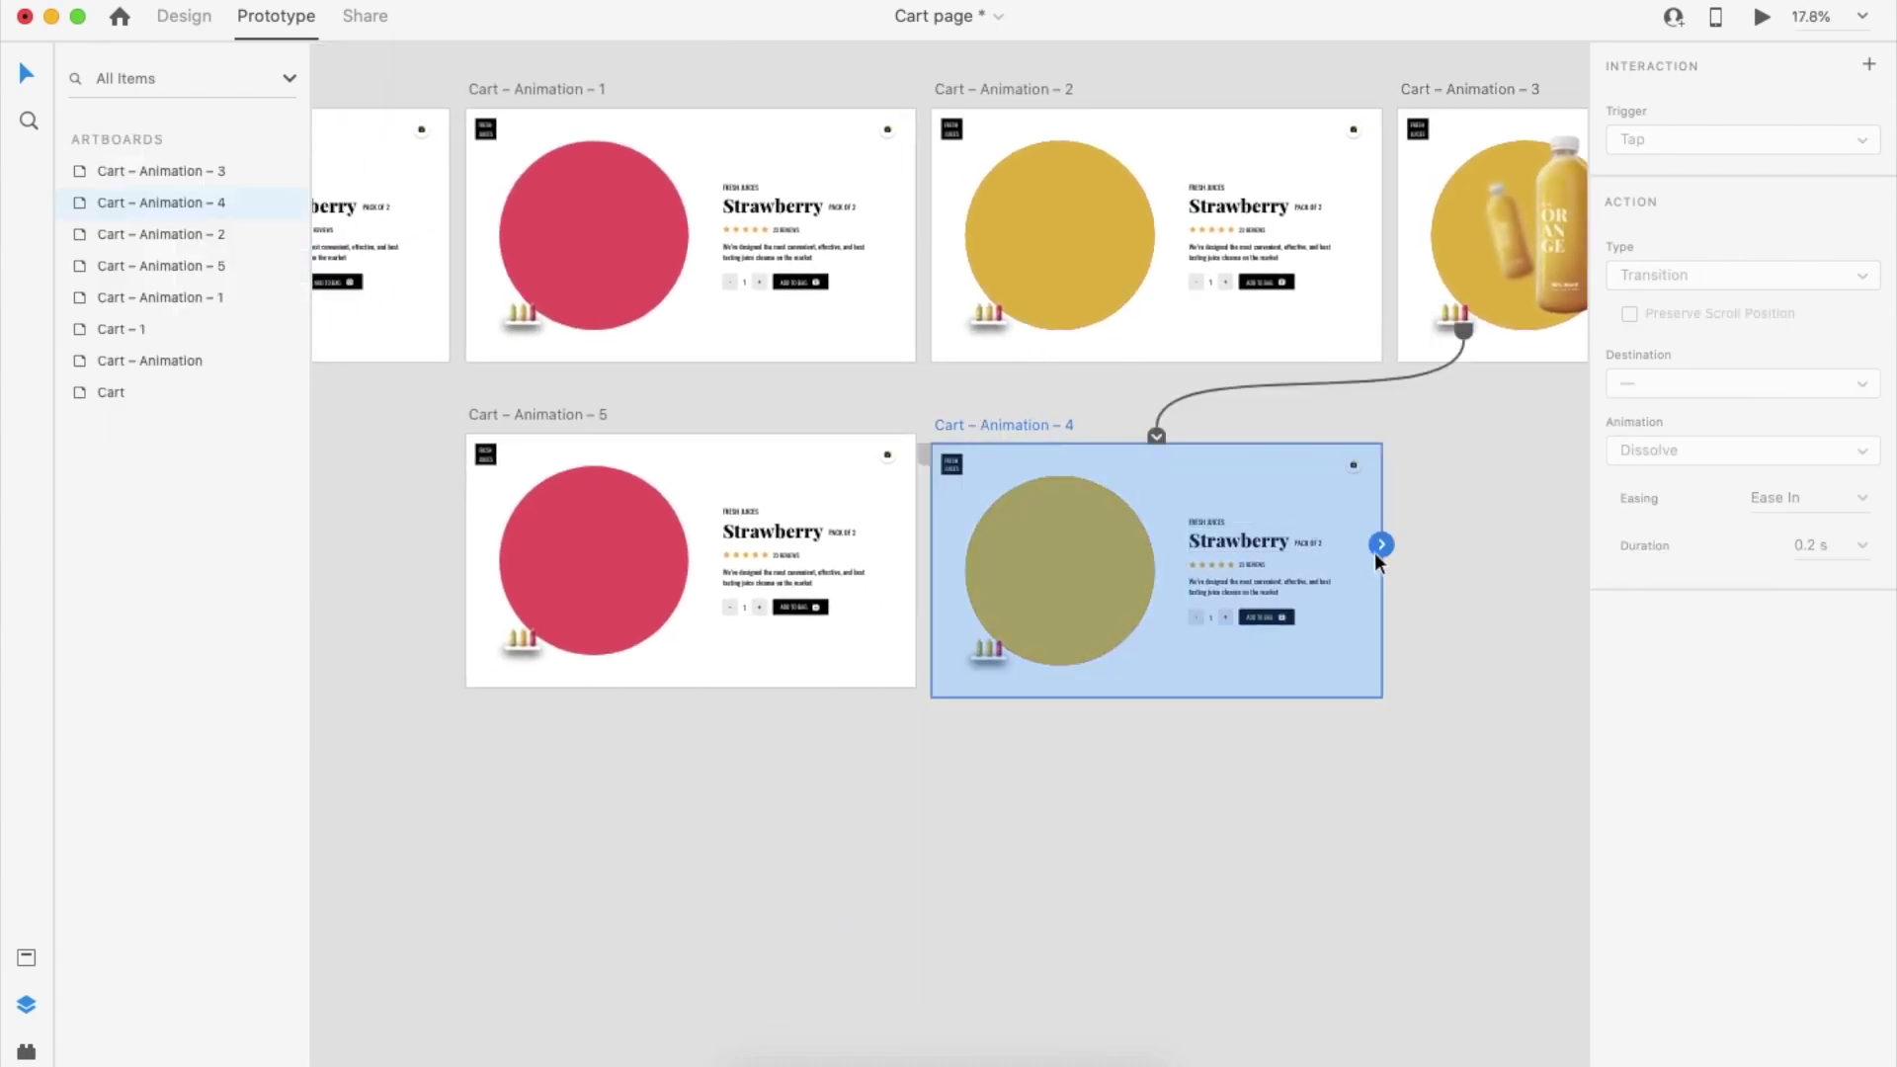
pyautogui.moveTo(1382, 545); pyautogui.dragTo(890, 586)
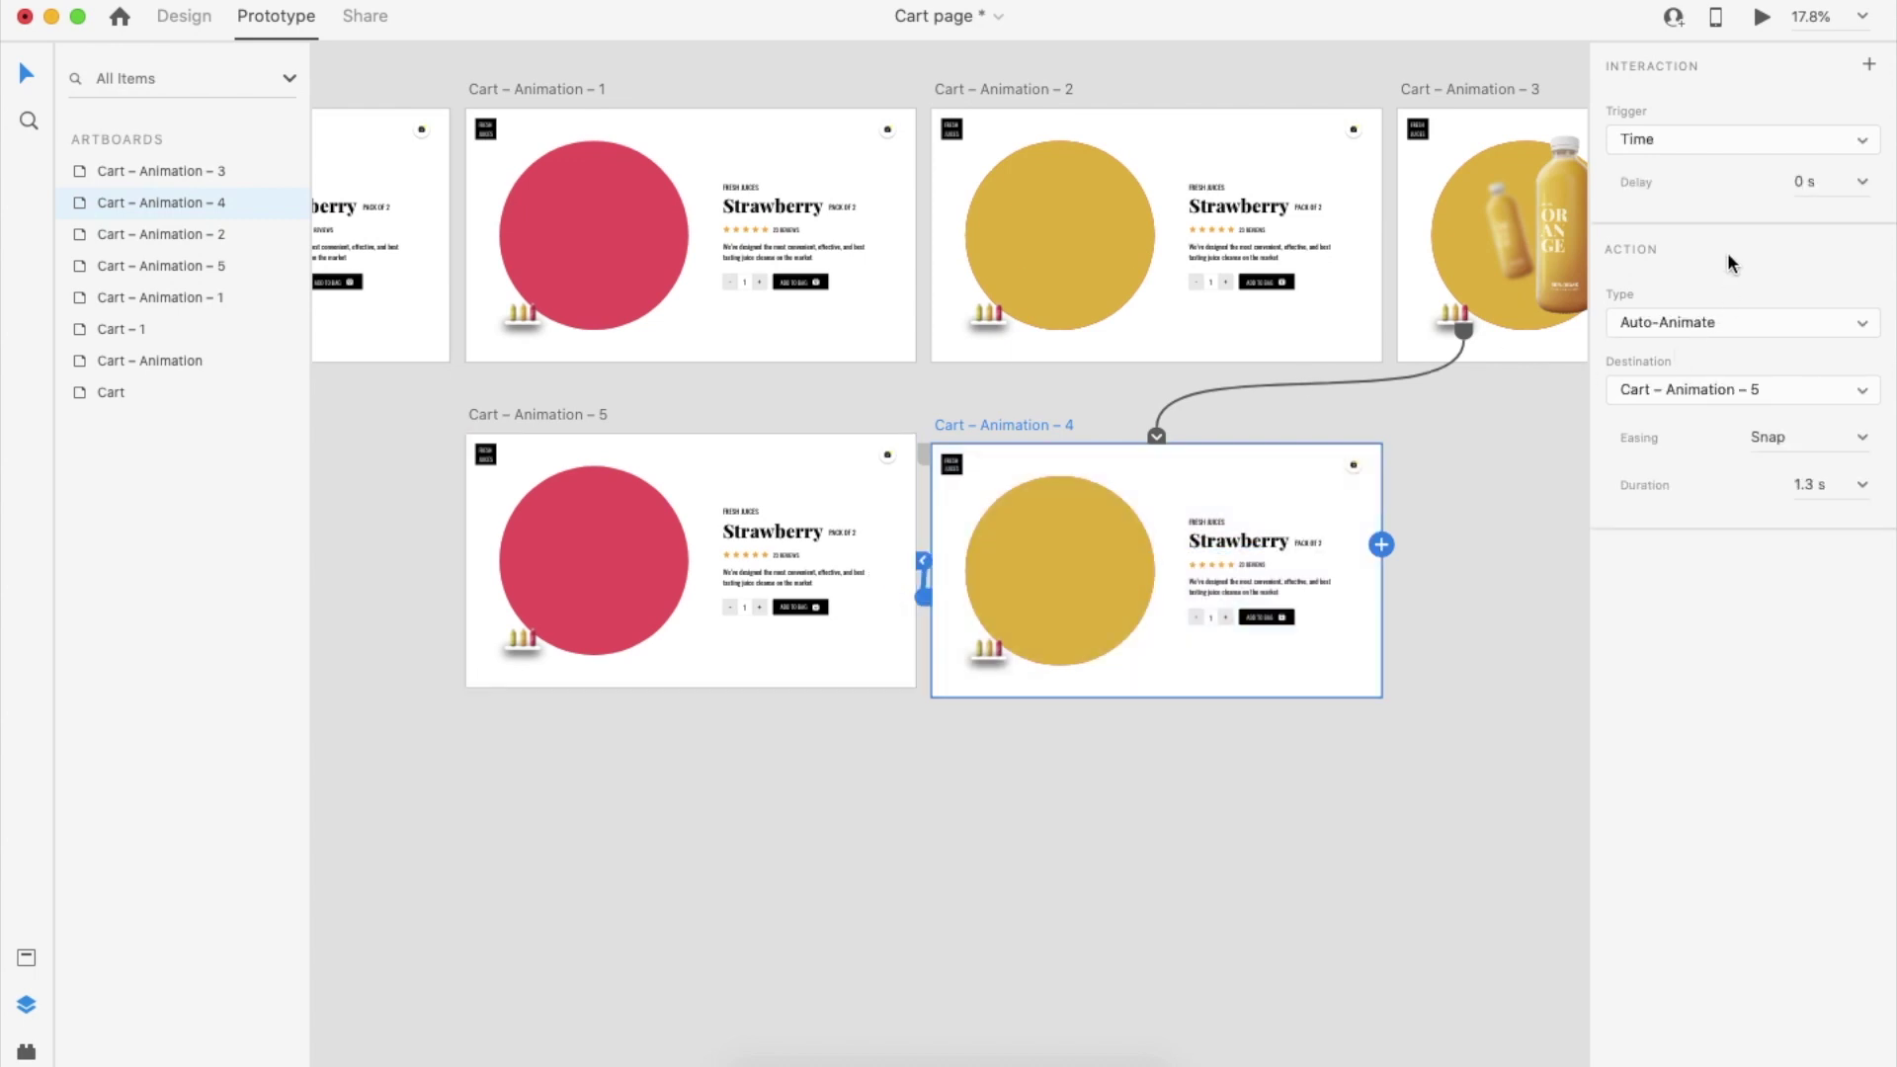
# Link the Cart – Animation – 5 artboard back to Cart – Animation with a time-triggered Auto-Animate transition
pyautogui.hscroll(-5, 695, 629)
pyautogui.click(824, 416)
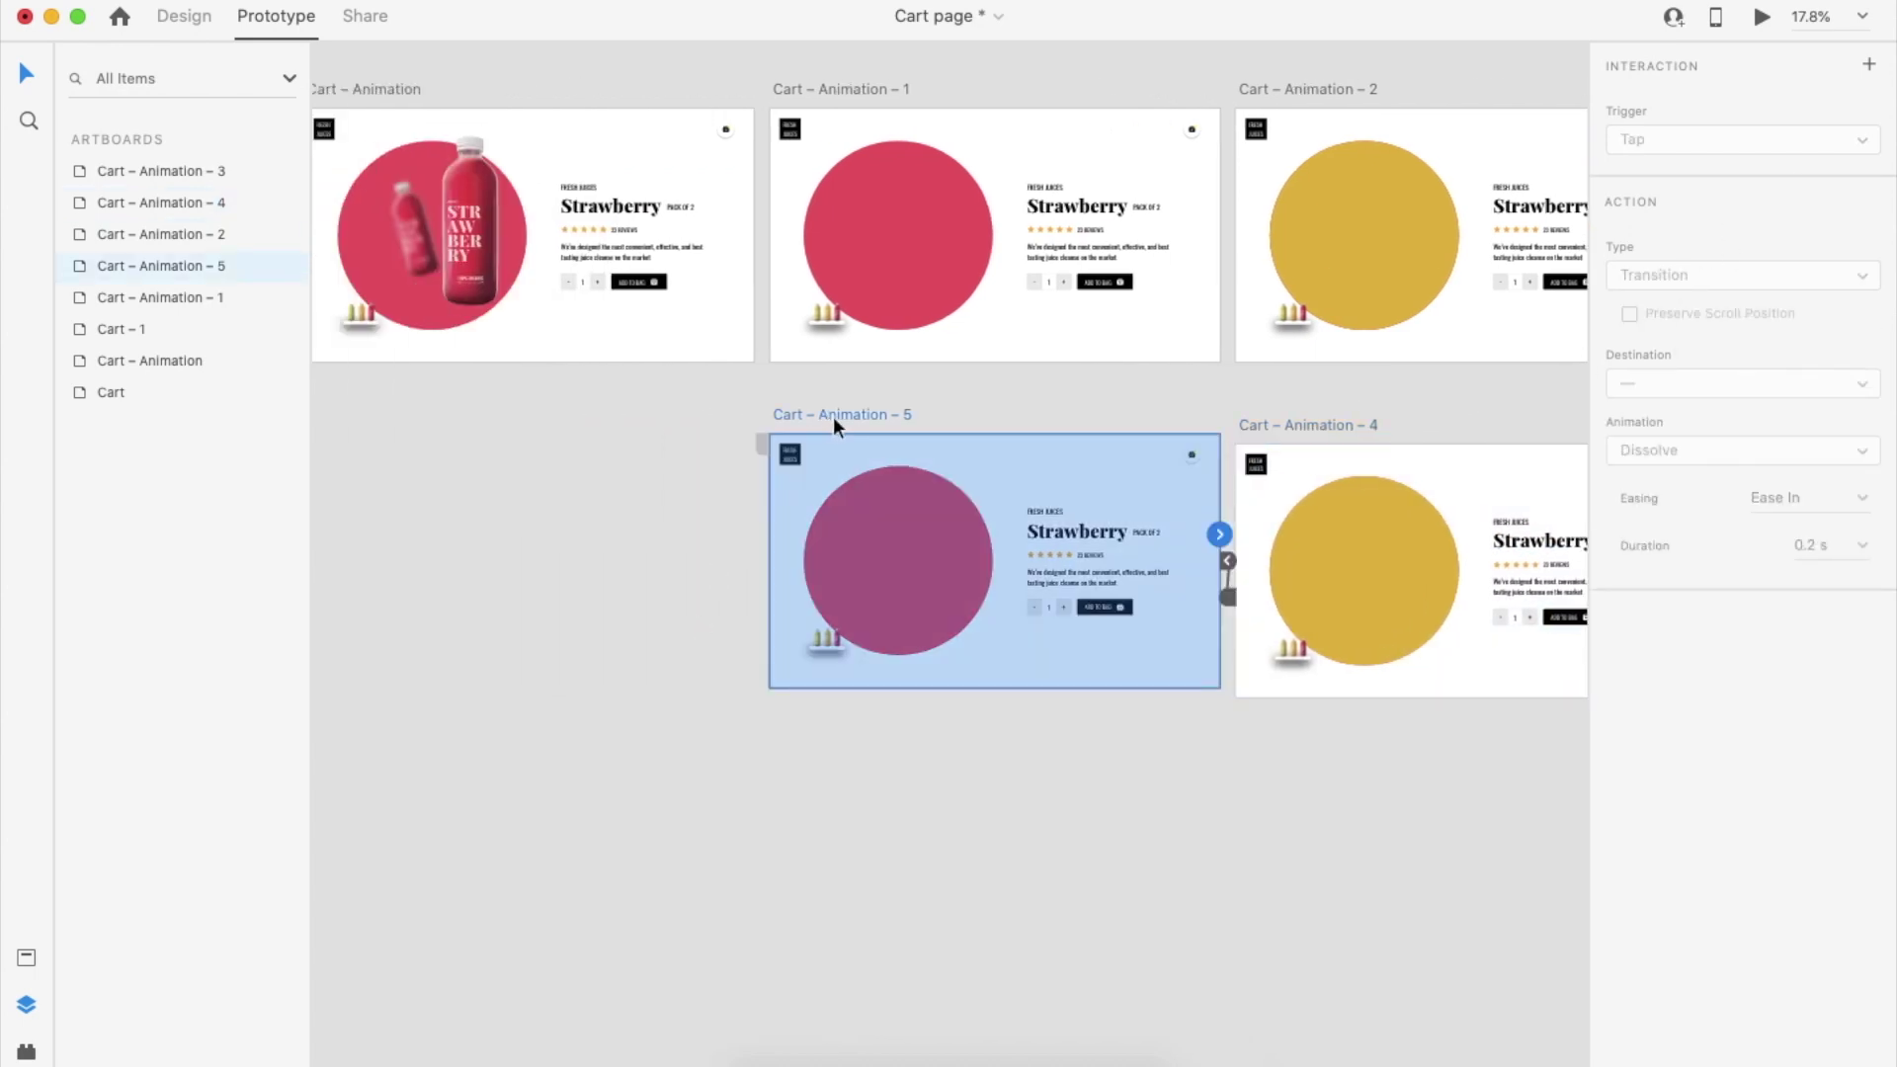
pyautogui.moveTo(1219, 535); pyautogui.dragTo(657, 368)
pyautogui.moveTo(1219, 535); pyautogui.dragTo(626, 335)
# Preview the prototype from Cart – Animation, switching from strawberry to orange and back through the bottle thumbnails
pyautogui.scroll(-5, 627, 331)
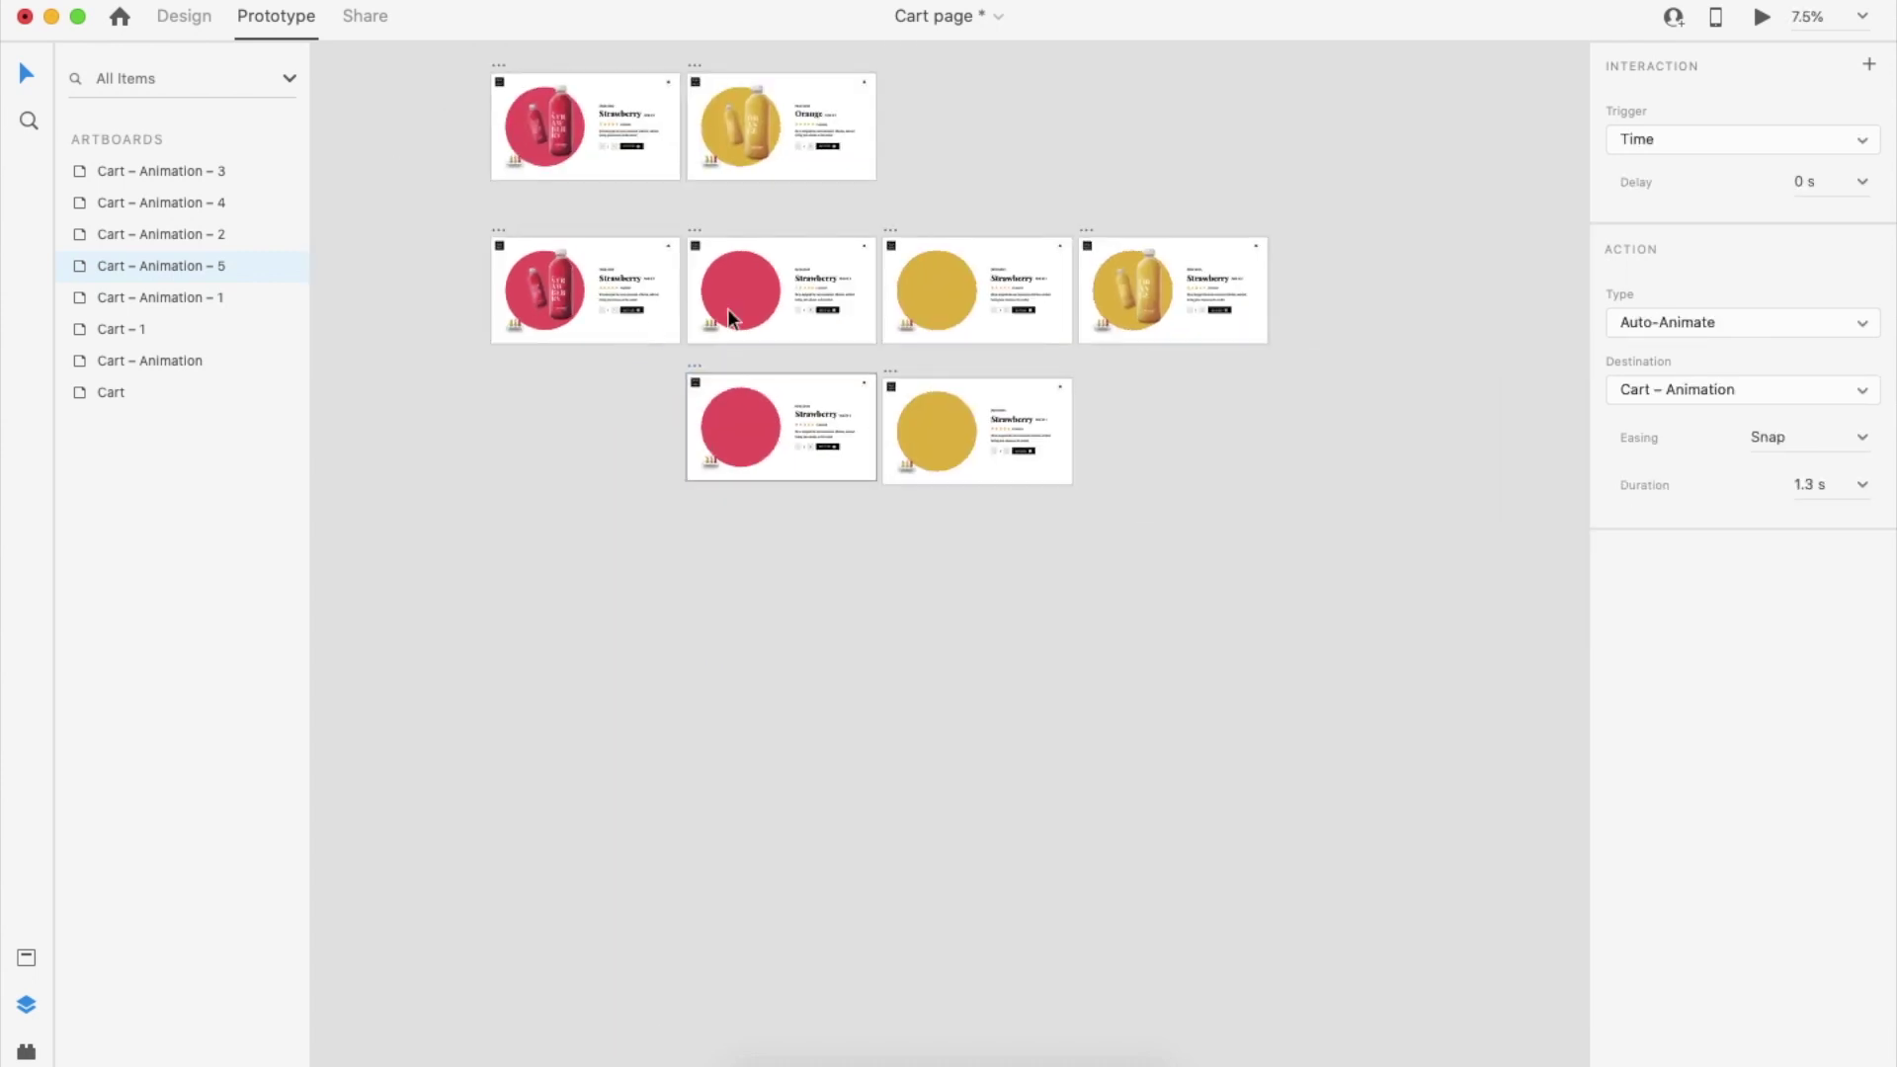
pyautogui.click(1158, 304)
pyautogui.click(647, 280)
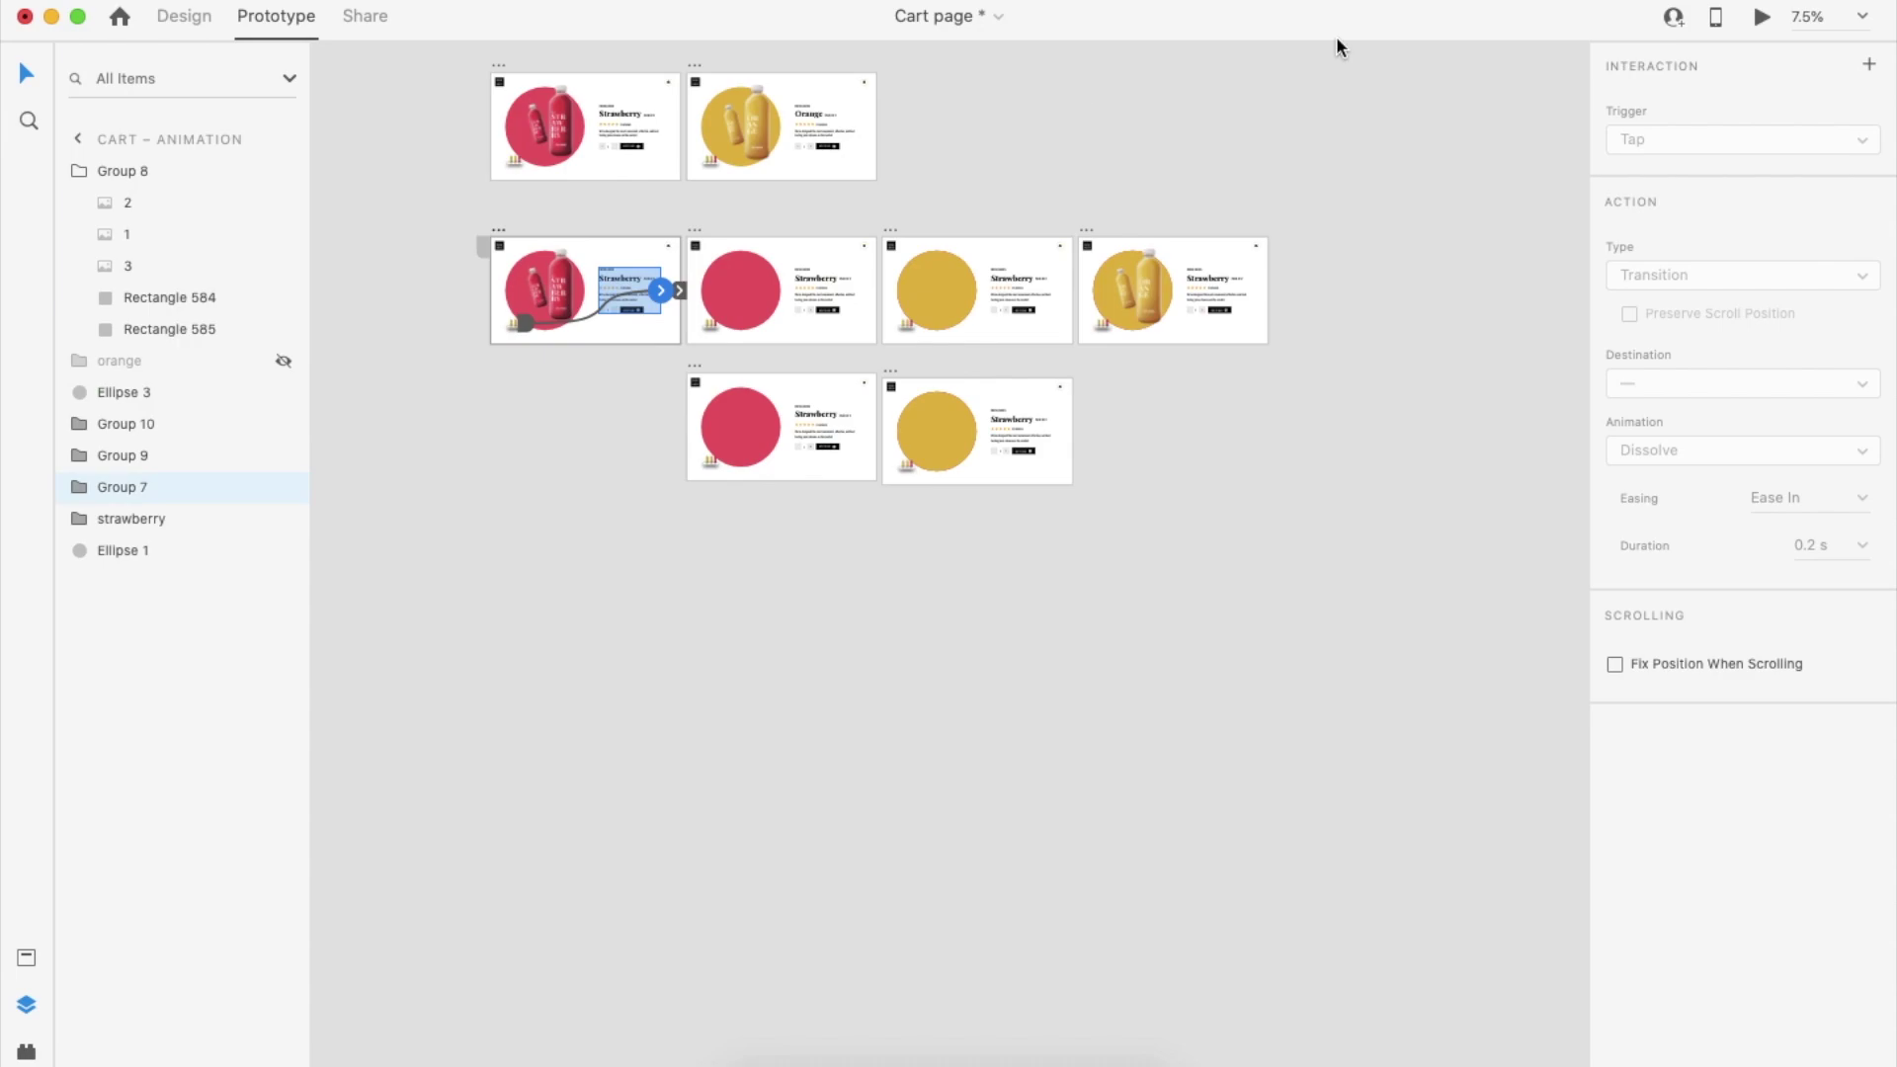
pyautogui.click(1764, 20)
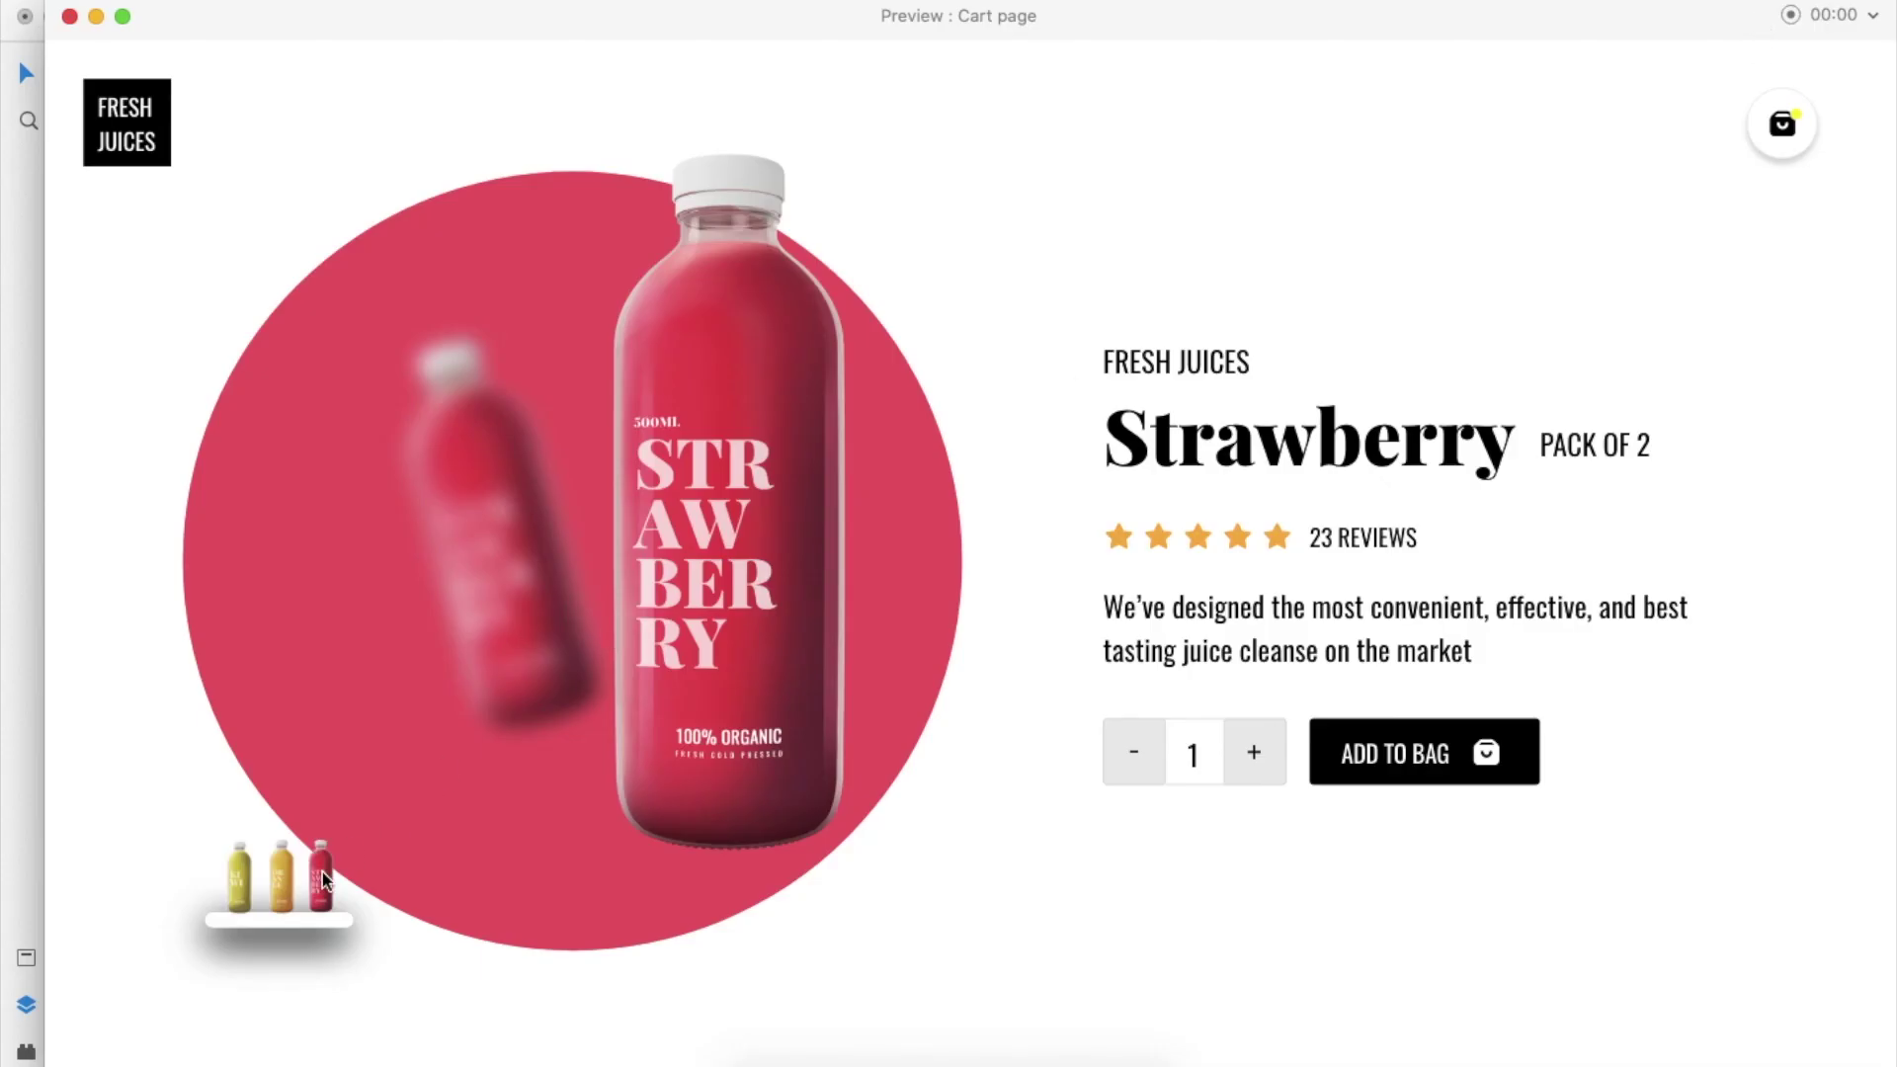
pyautogui.click(284, 874)
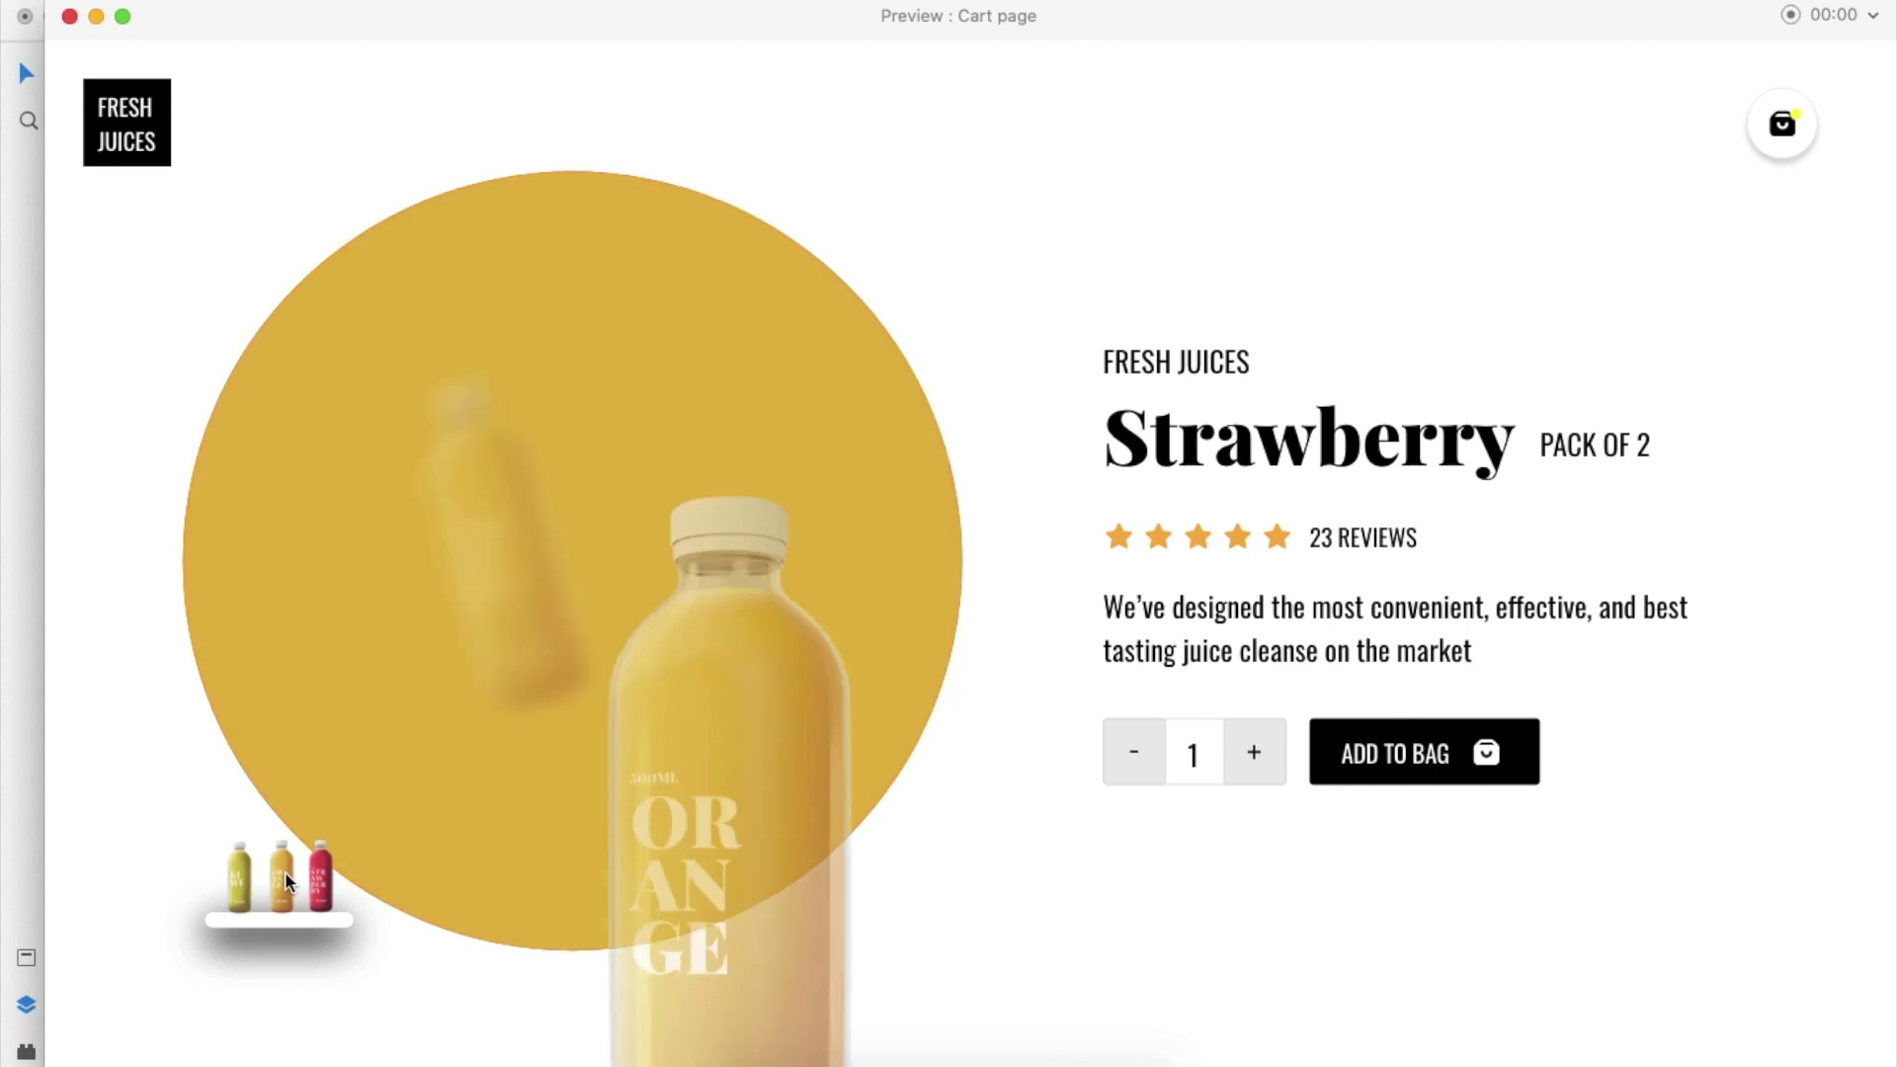
pyautogui.click(321, 883)
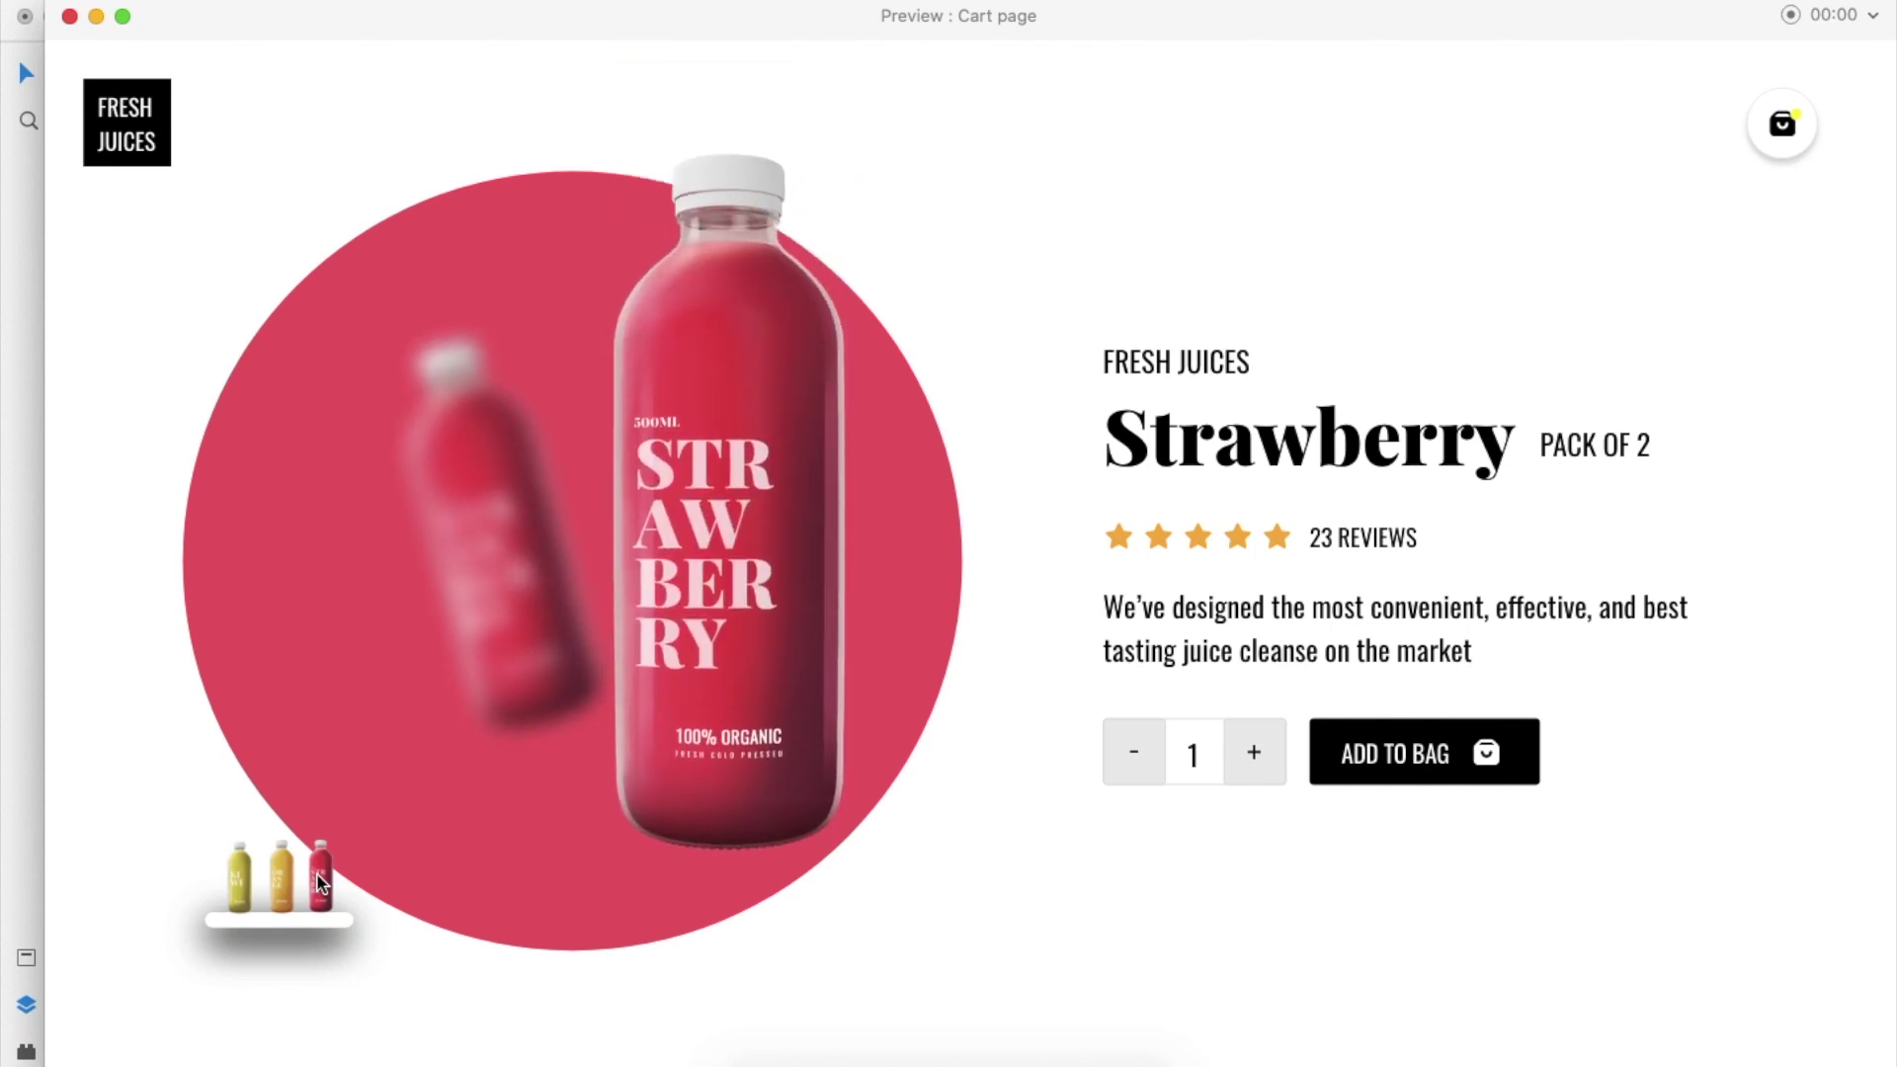
pyautogui.click(70, 17)
# Examine the interaction of Cart – Animation – 4 and the artboards of the return transition to Cart – Animation
pyautogui.click(865, 541)
pyautogui.scroll(5, 881, 381)
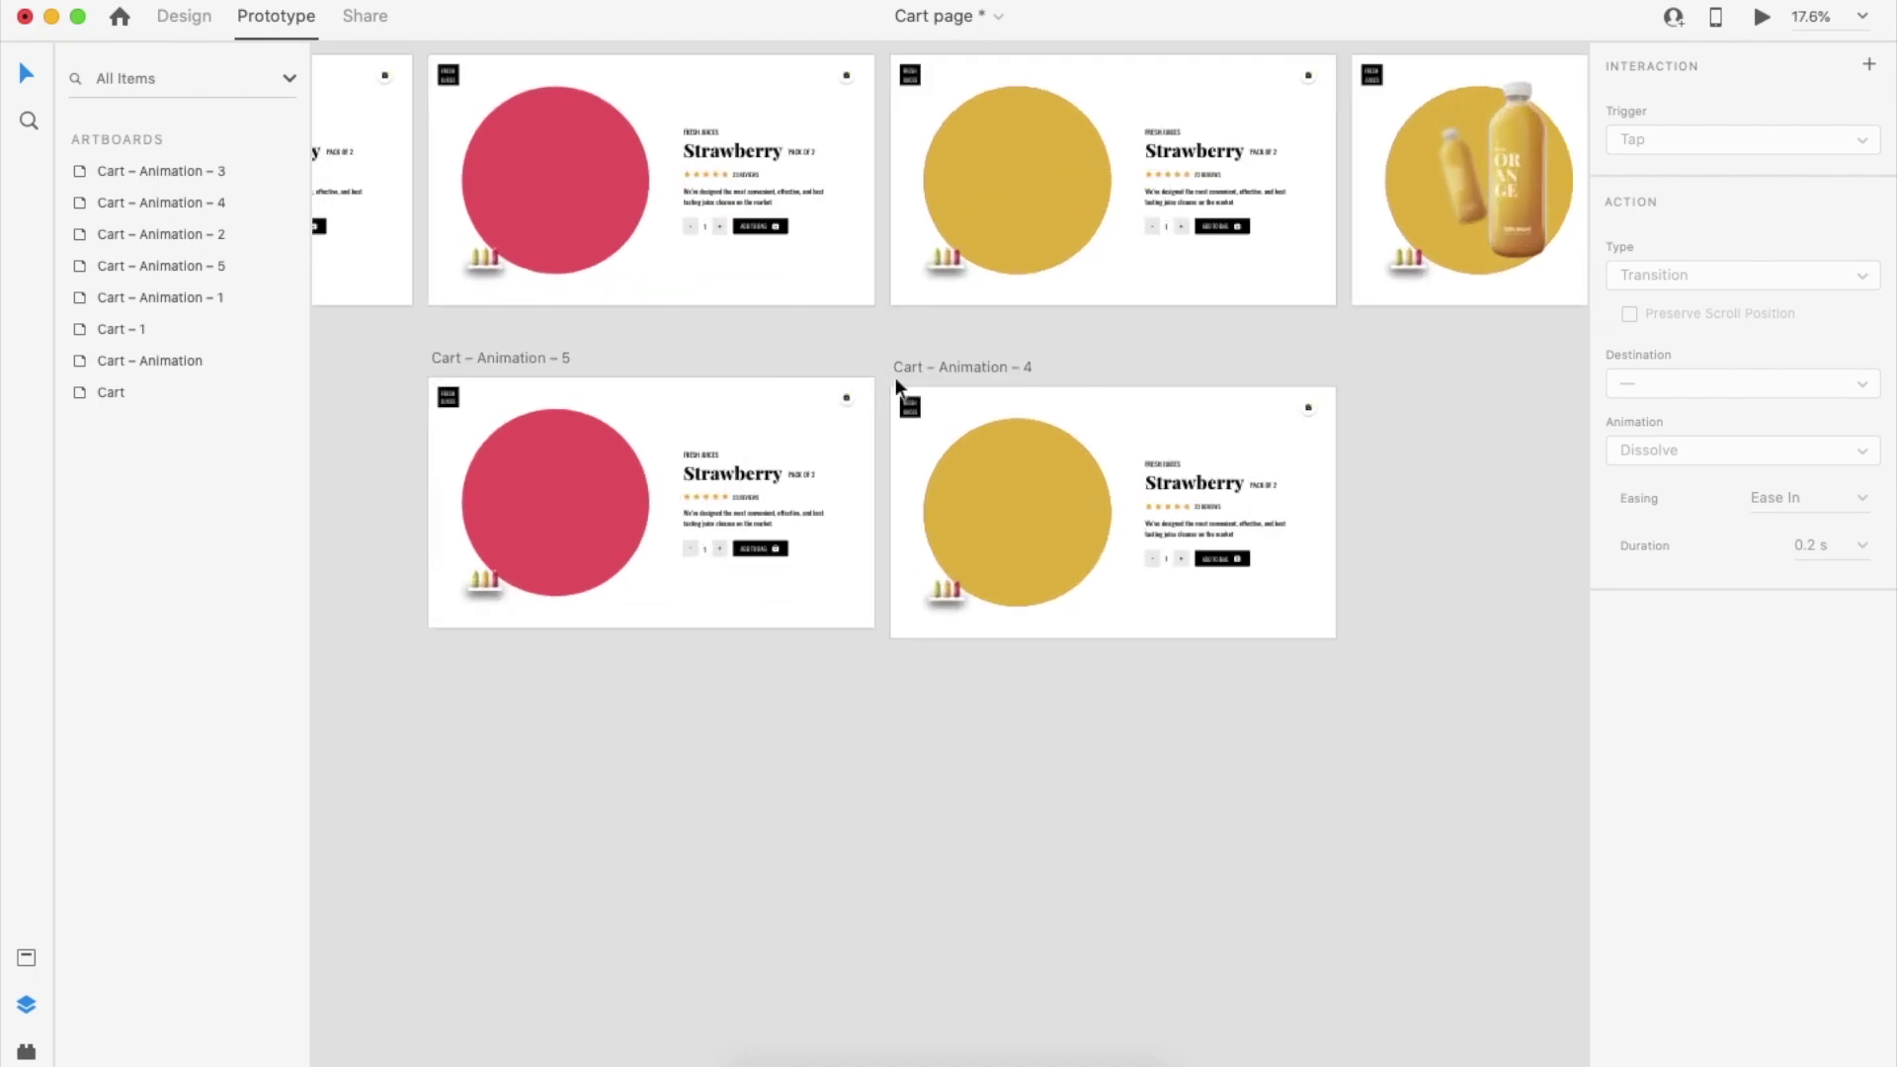
pyautogui.click(931, 363)
pyautogui.scroll(-5, 933, 355)
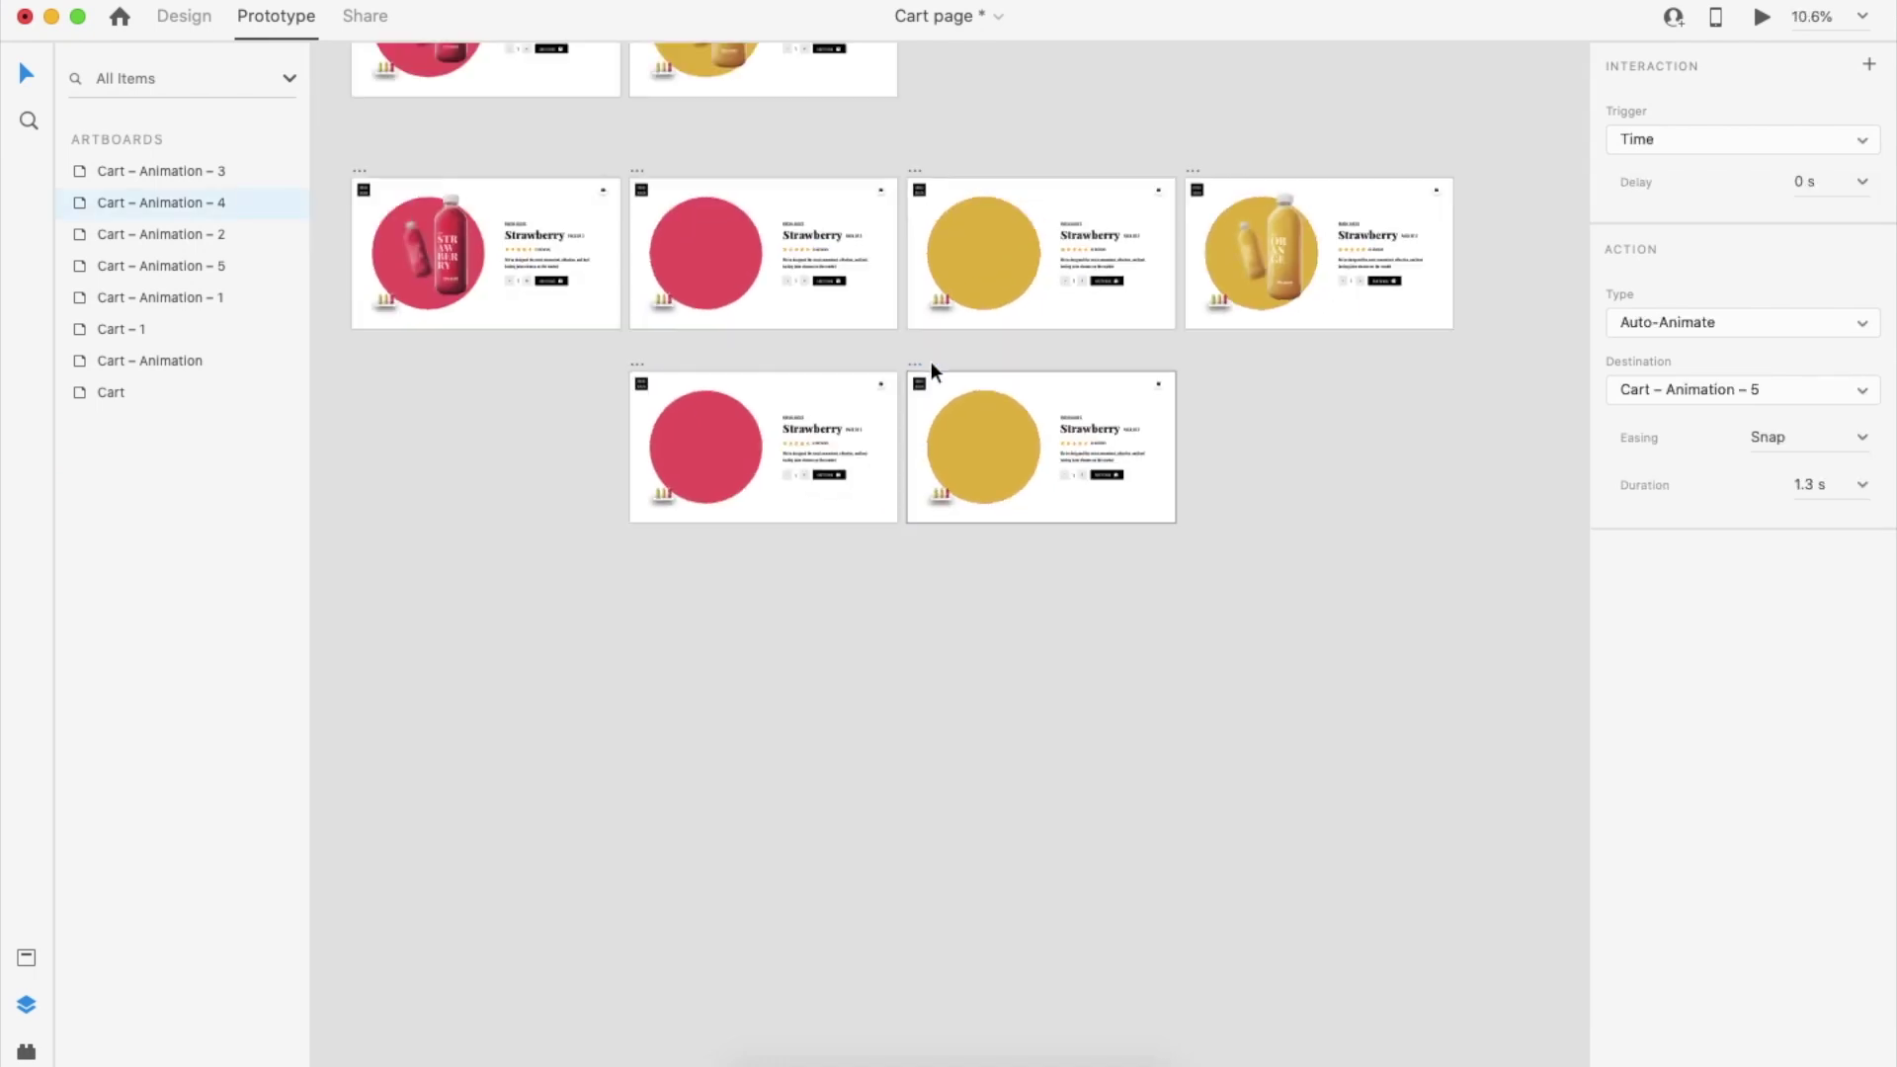
pyautogui.hscroll(1, 1075, 354)
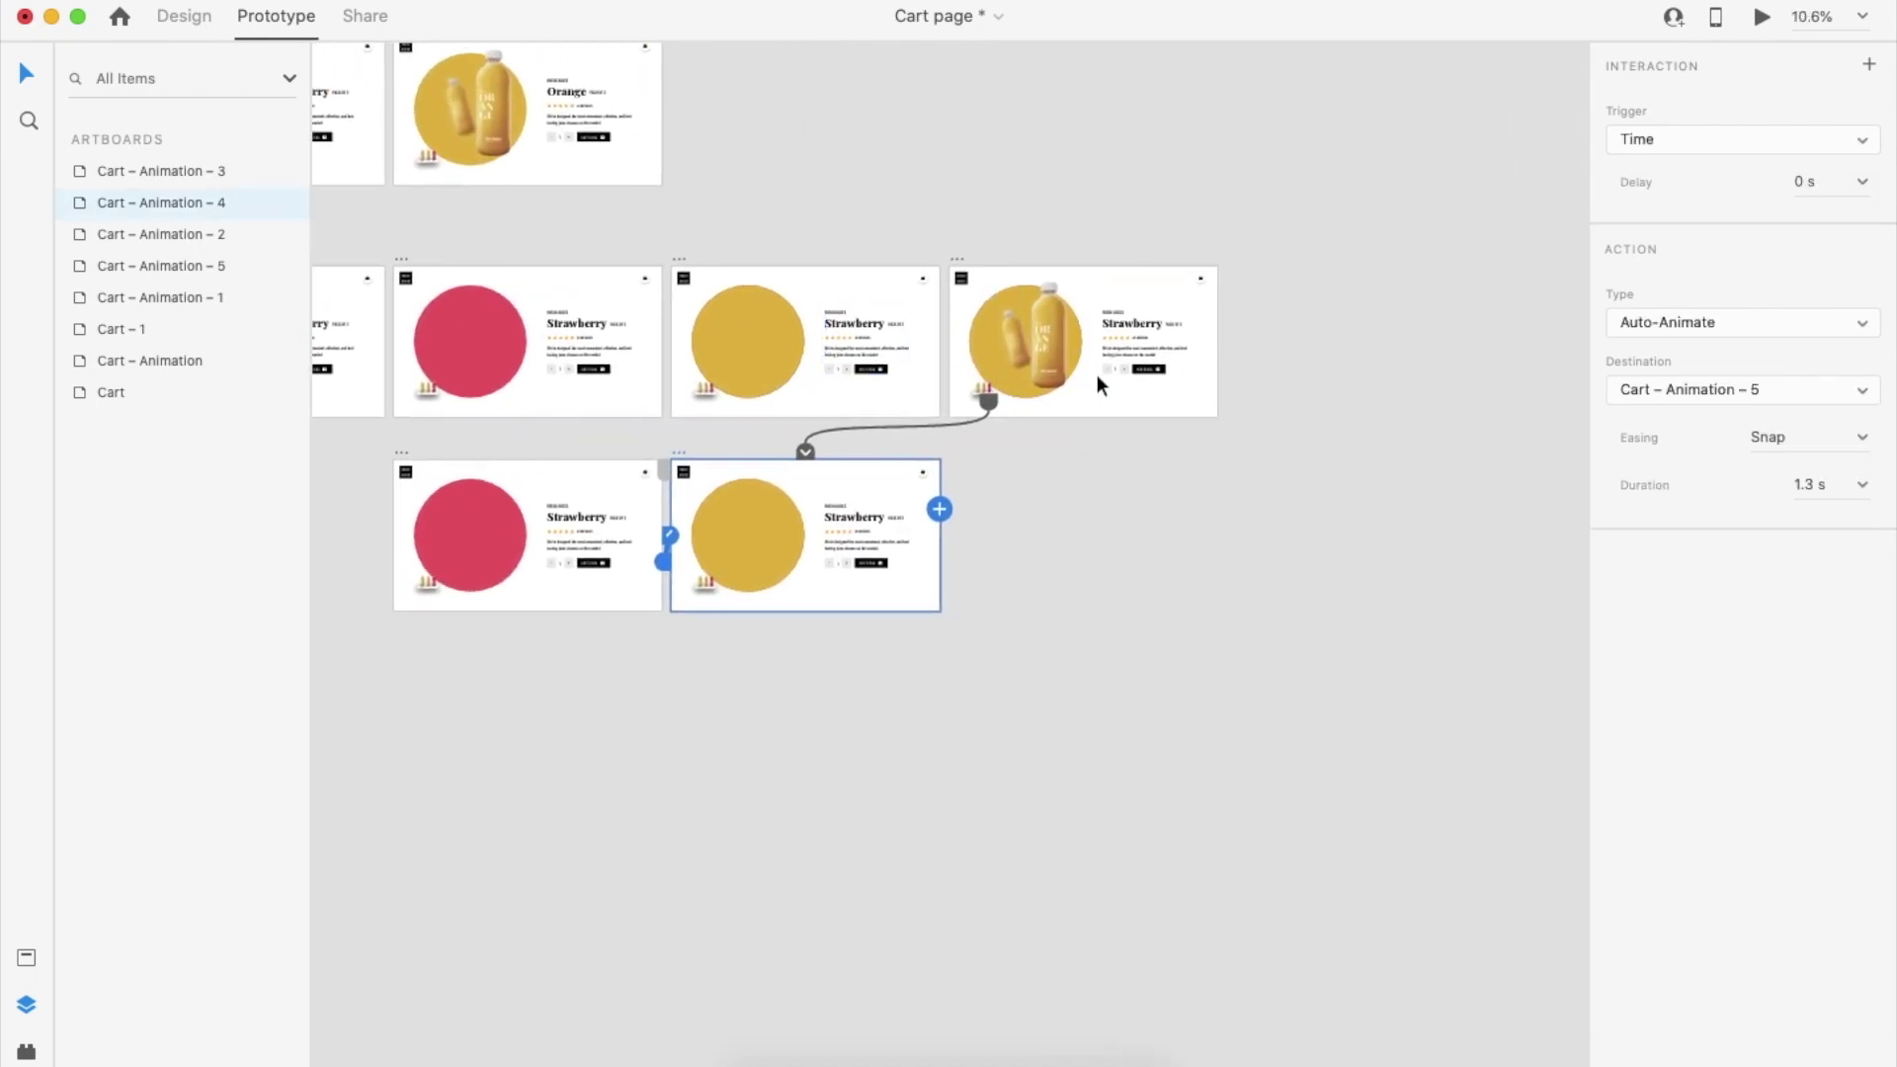
pyautogui.hscroll(-5, 1097, 376)
pyautogui.scroll(4, 748, 368)
pyautogui.hscroll(-1, 747, 365)
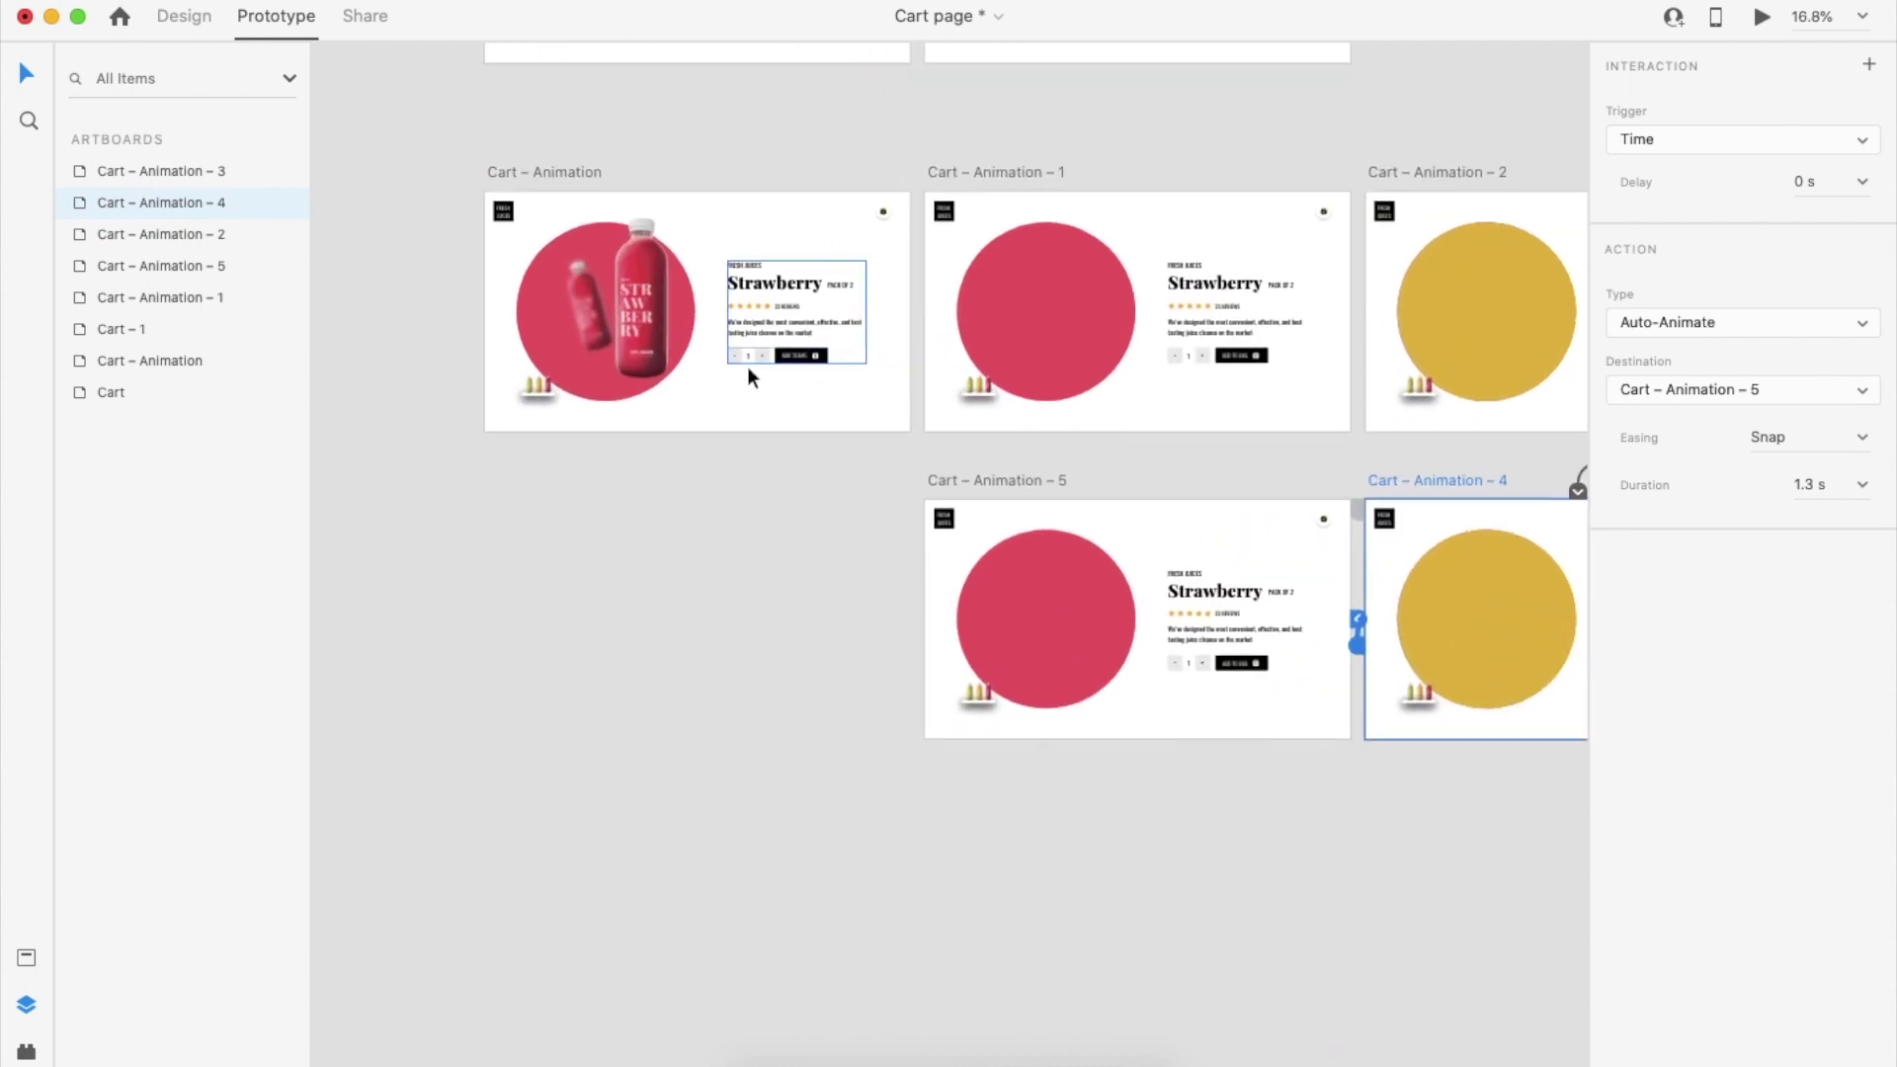
pyautogui.scroll(5, 792, 352)
pyautogui.hscroll(-1, 793, 352)
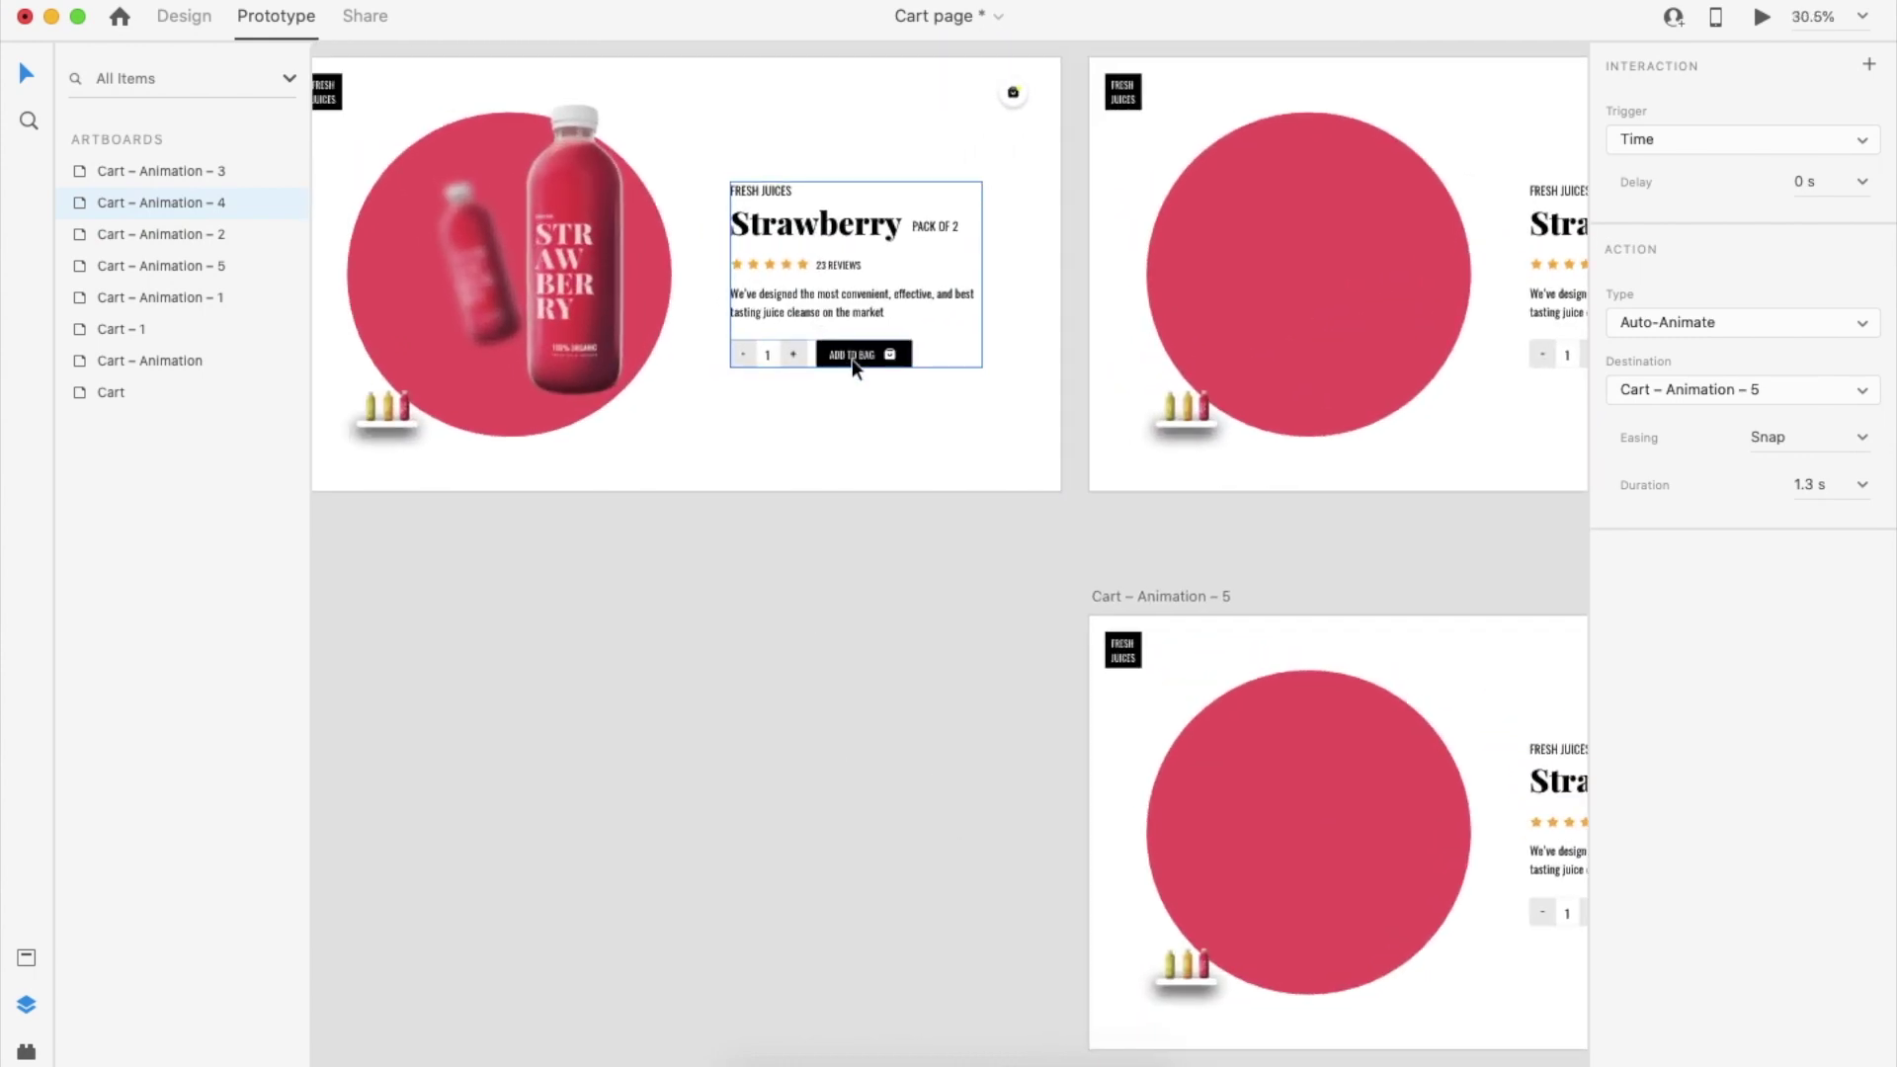
# Return to design editing and examine the product details and Add to Bag button on the Cart – Animation – 3 artboard
pyautogui.click(852, 358)
pyautogui.click(184, 17)
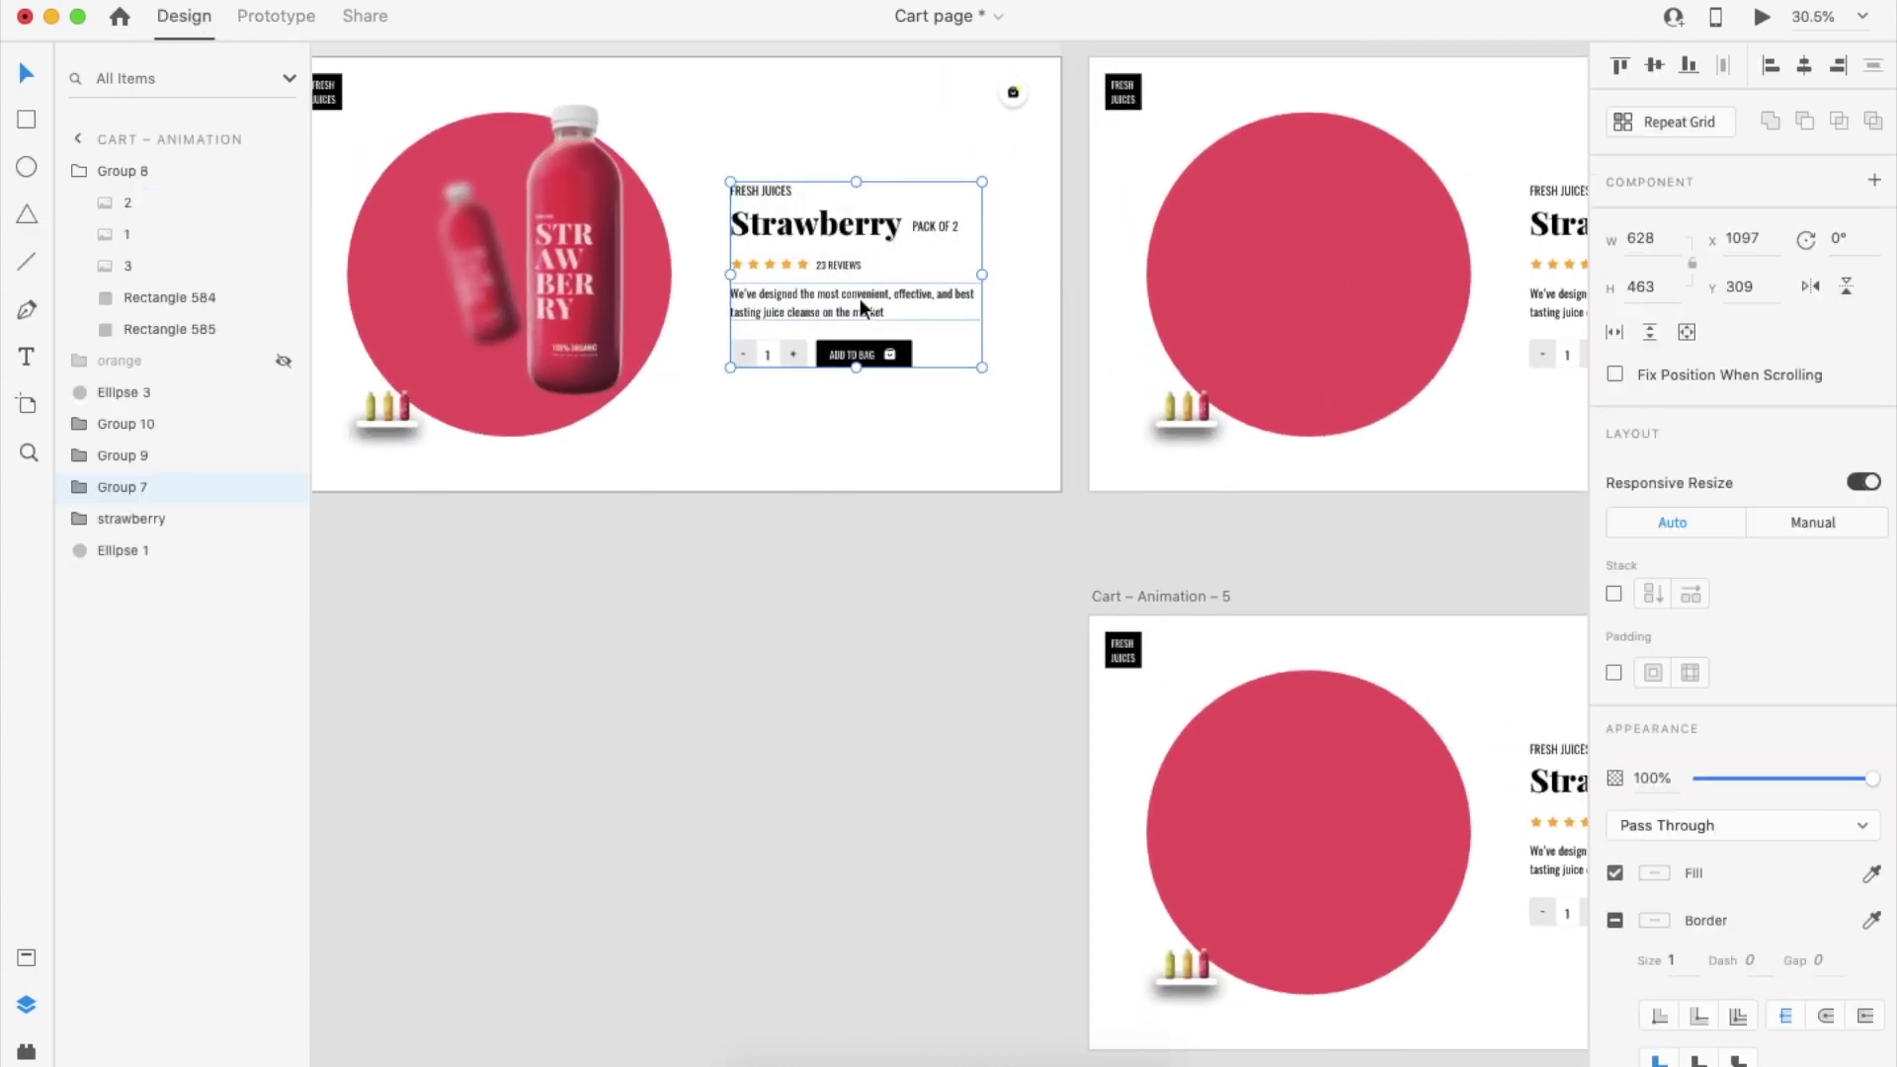
pyautogui.hscroll(5, 860, 298)
pyautogui.scroll(-5, 860, 302)
pyautogui.scroll(5, 1139, 336)
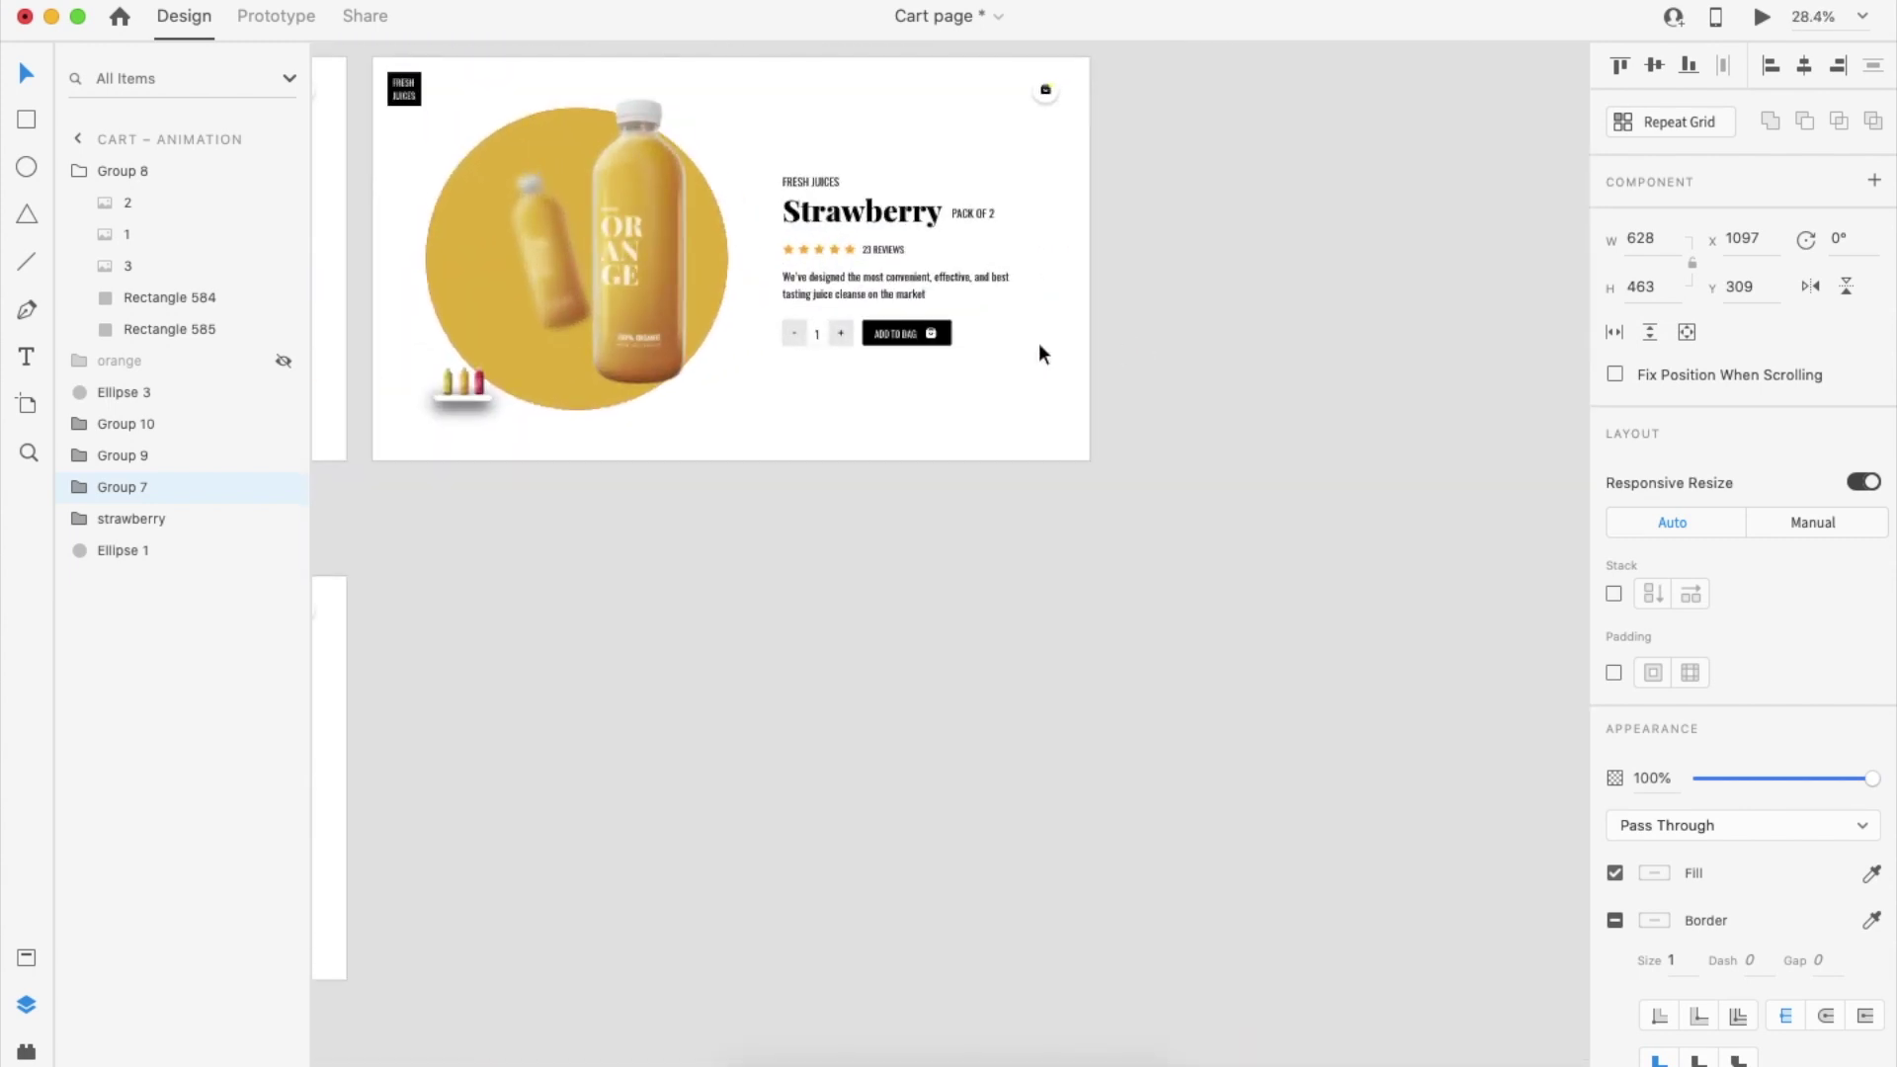
pyautogui.scroll(2, 909, 312)
pyautogui.scroll(-3, 909, 312)
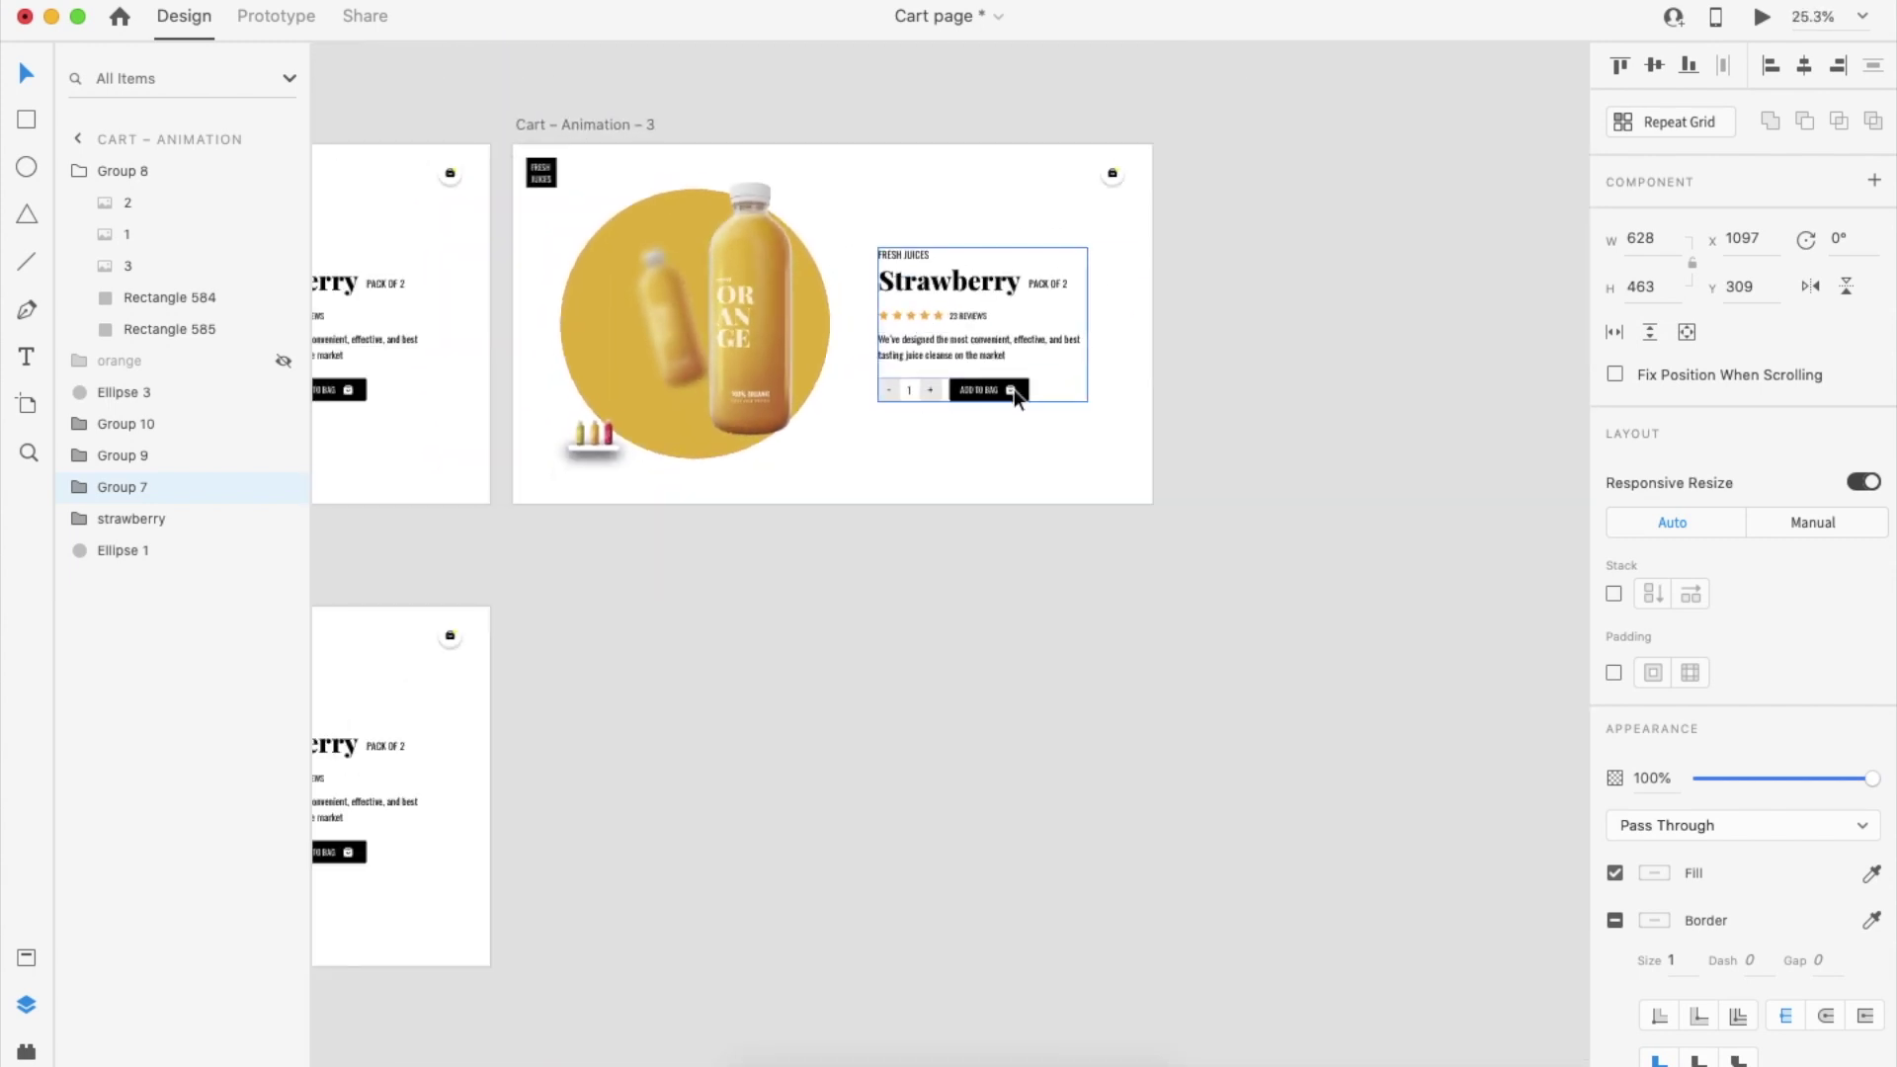
pyautogui.click(617, 130)
pyautogui.click(1124, 624)
pyautogui.scroll(3, 1125, 624)
pyautogui.scroll(-2, 1125, 624)
pyautogui.hscroll(2, 1124, 625)
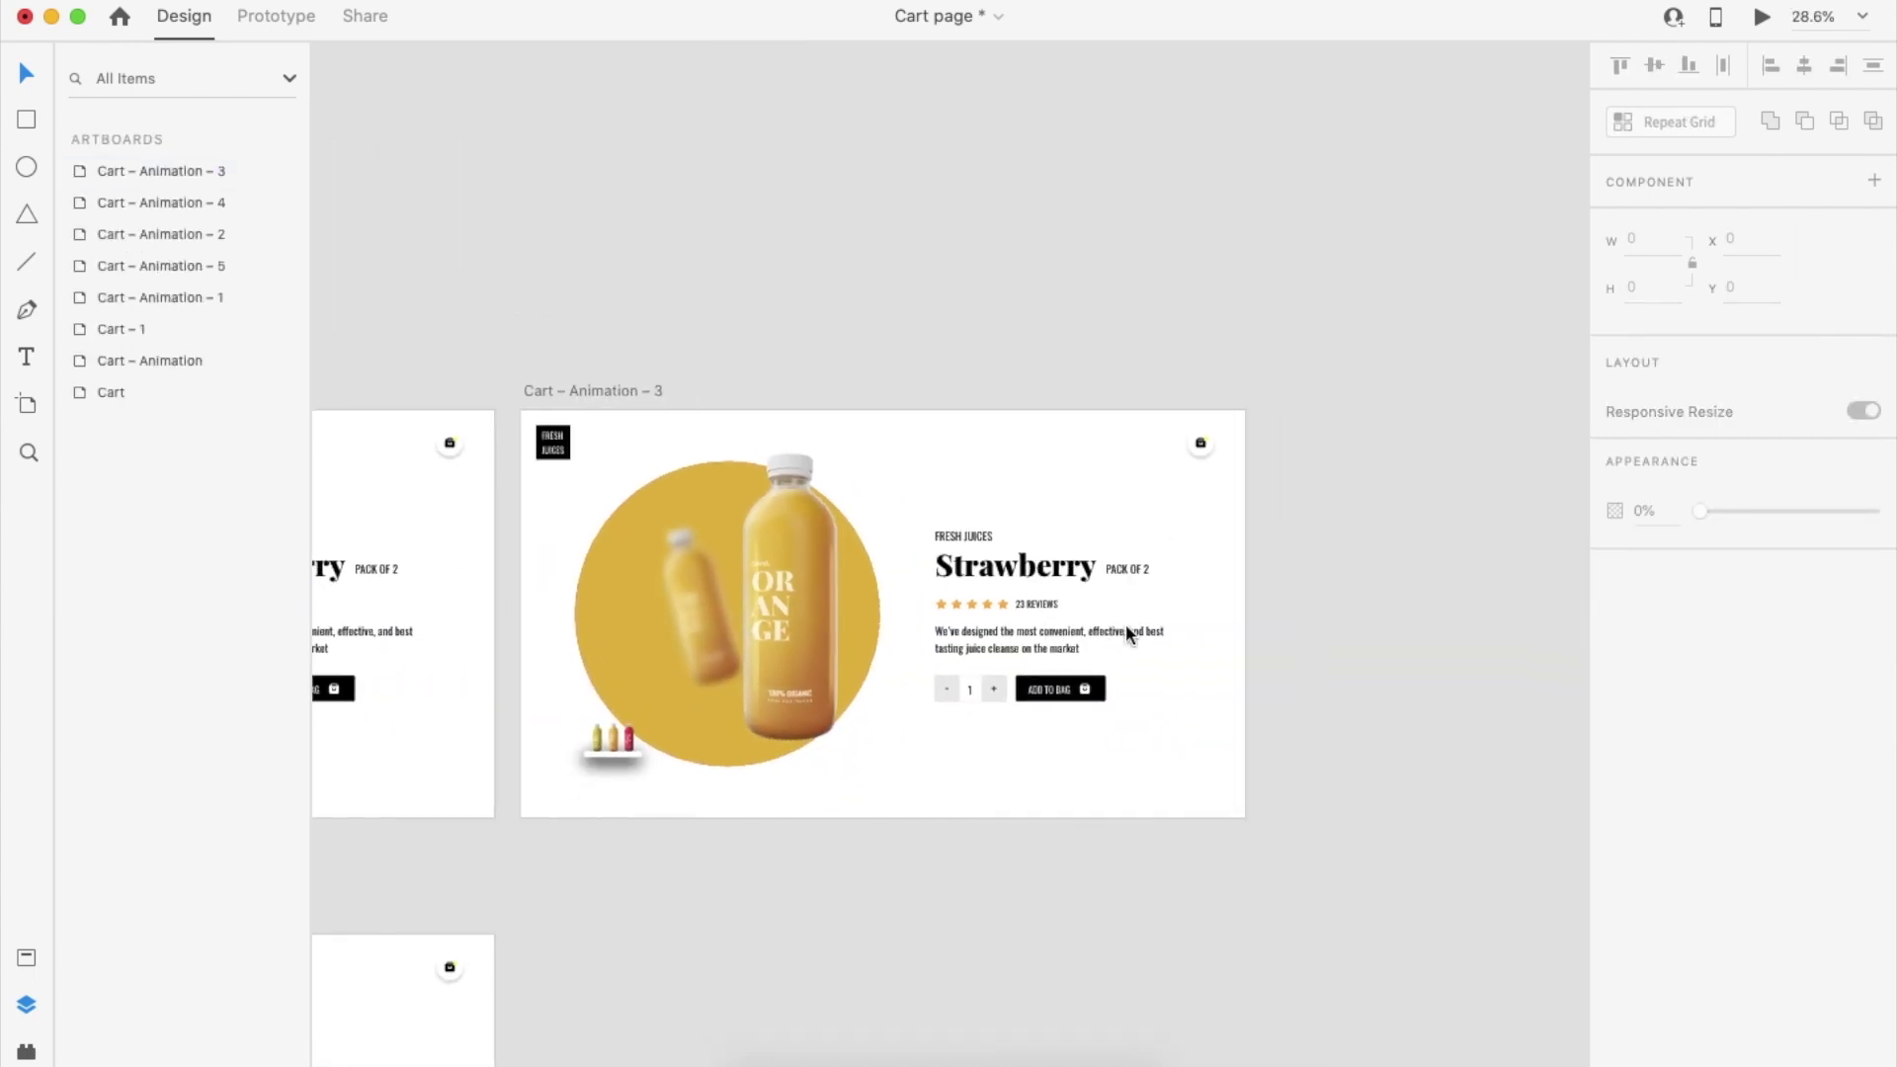
pyautogui.scroll(4, 941, 719)
pyautogui.scroll(2, 950, 726)
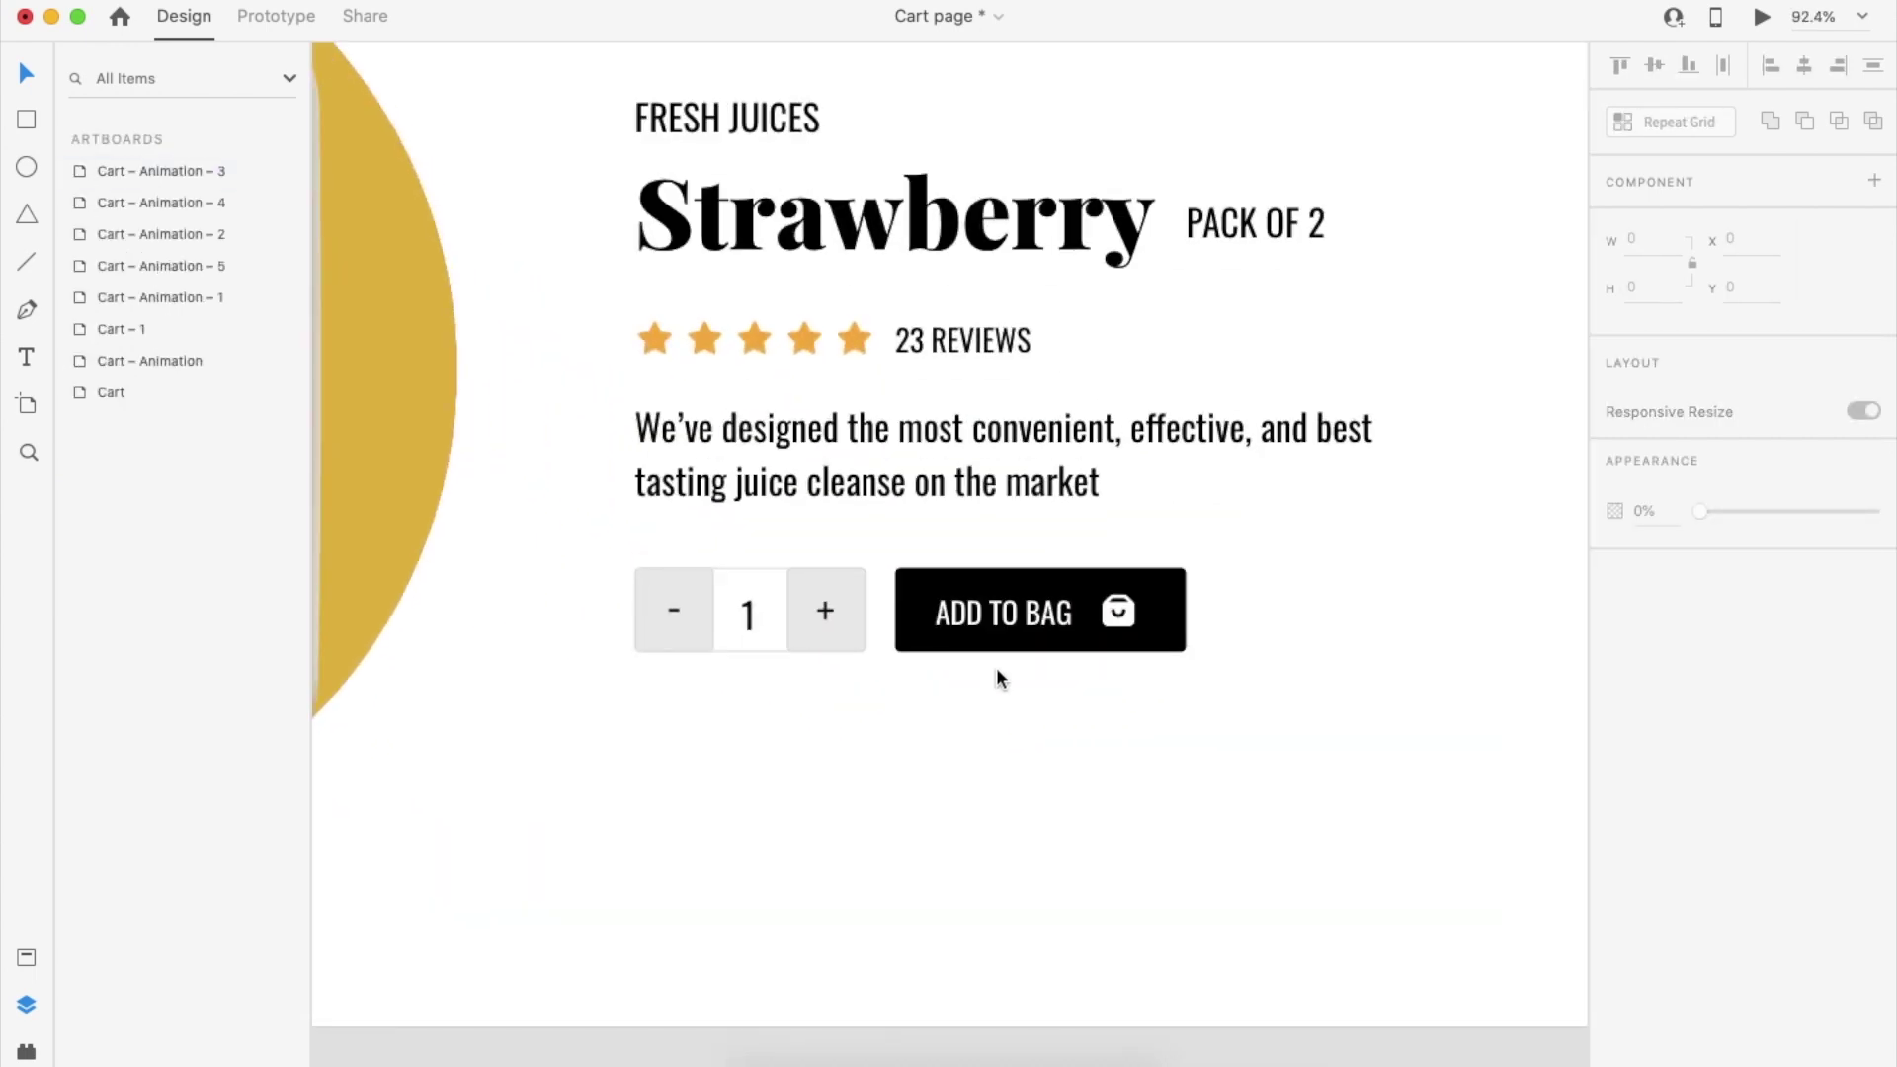
# Copy the black background rectangle of the Add to Bag button on Cart – Animation – 3 and paste it over the button
pyautogui.doubleClick(1077, 591)
pyautogui.scroll(5, 1077, 591)
pyautogui.doubleClick(1078, 591)
pyautogui.moveTo(1077, 591); pyautogui.dragTo(1079, 535)
pyautogui.press('super+z')
pyautogui.doubleClick(1077, 571)
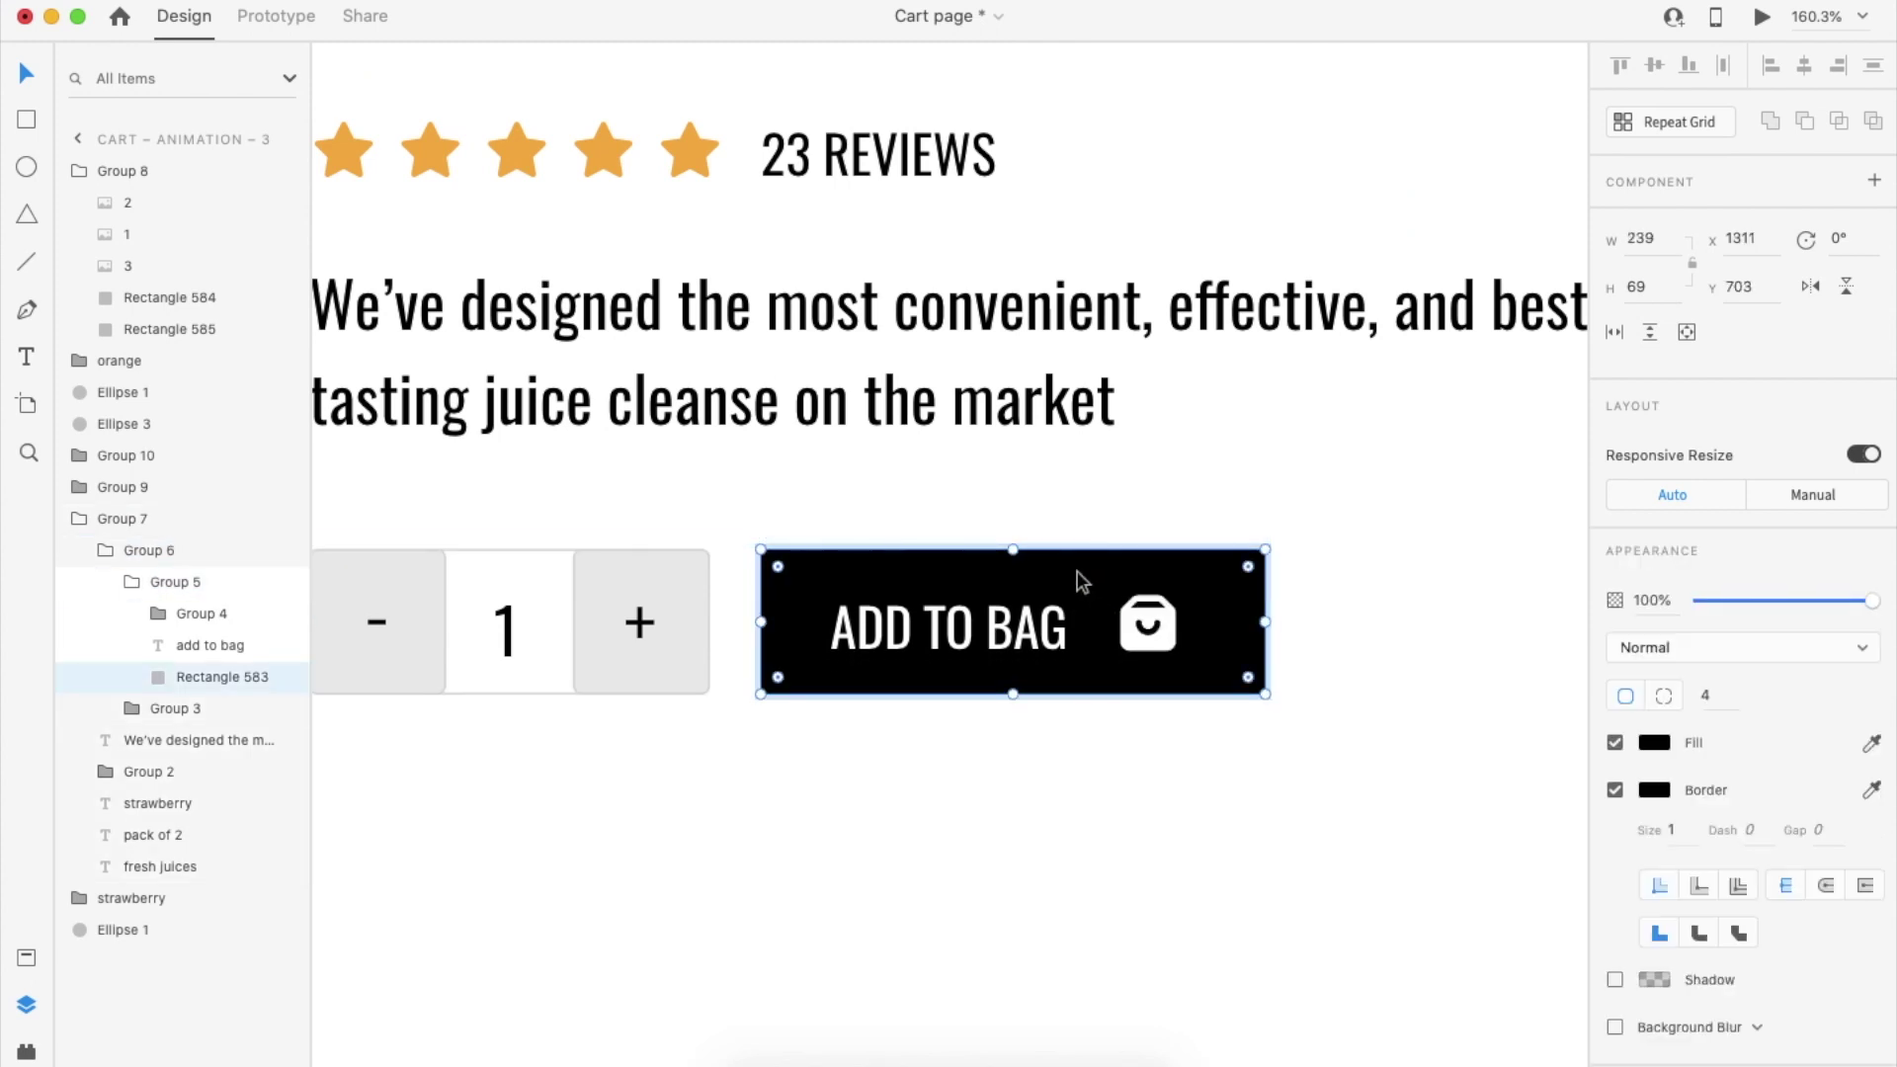
pyautogui.click(1397, 615)
pyautogui.press('cmd+v')
# Recolour the pasted rectangle's fill and border light green and move it directly below the Add to Bag button
pyautogui.scroll(3, 1073, 658)
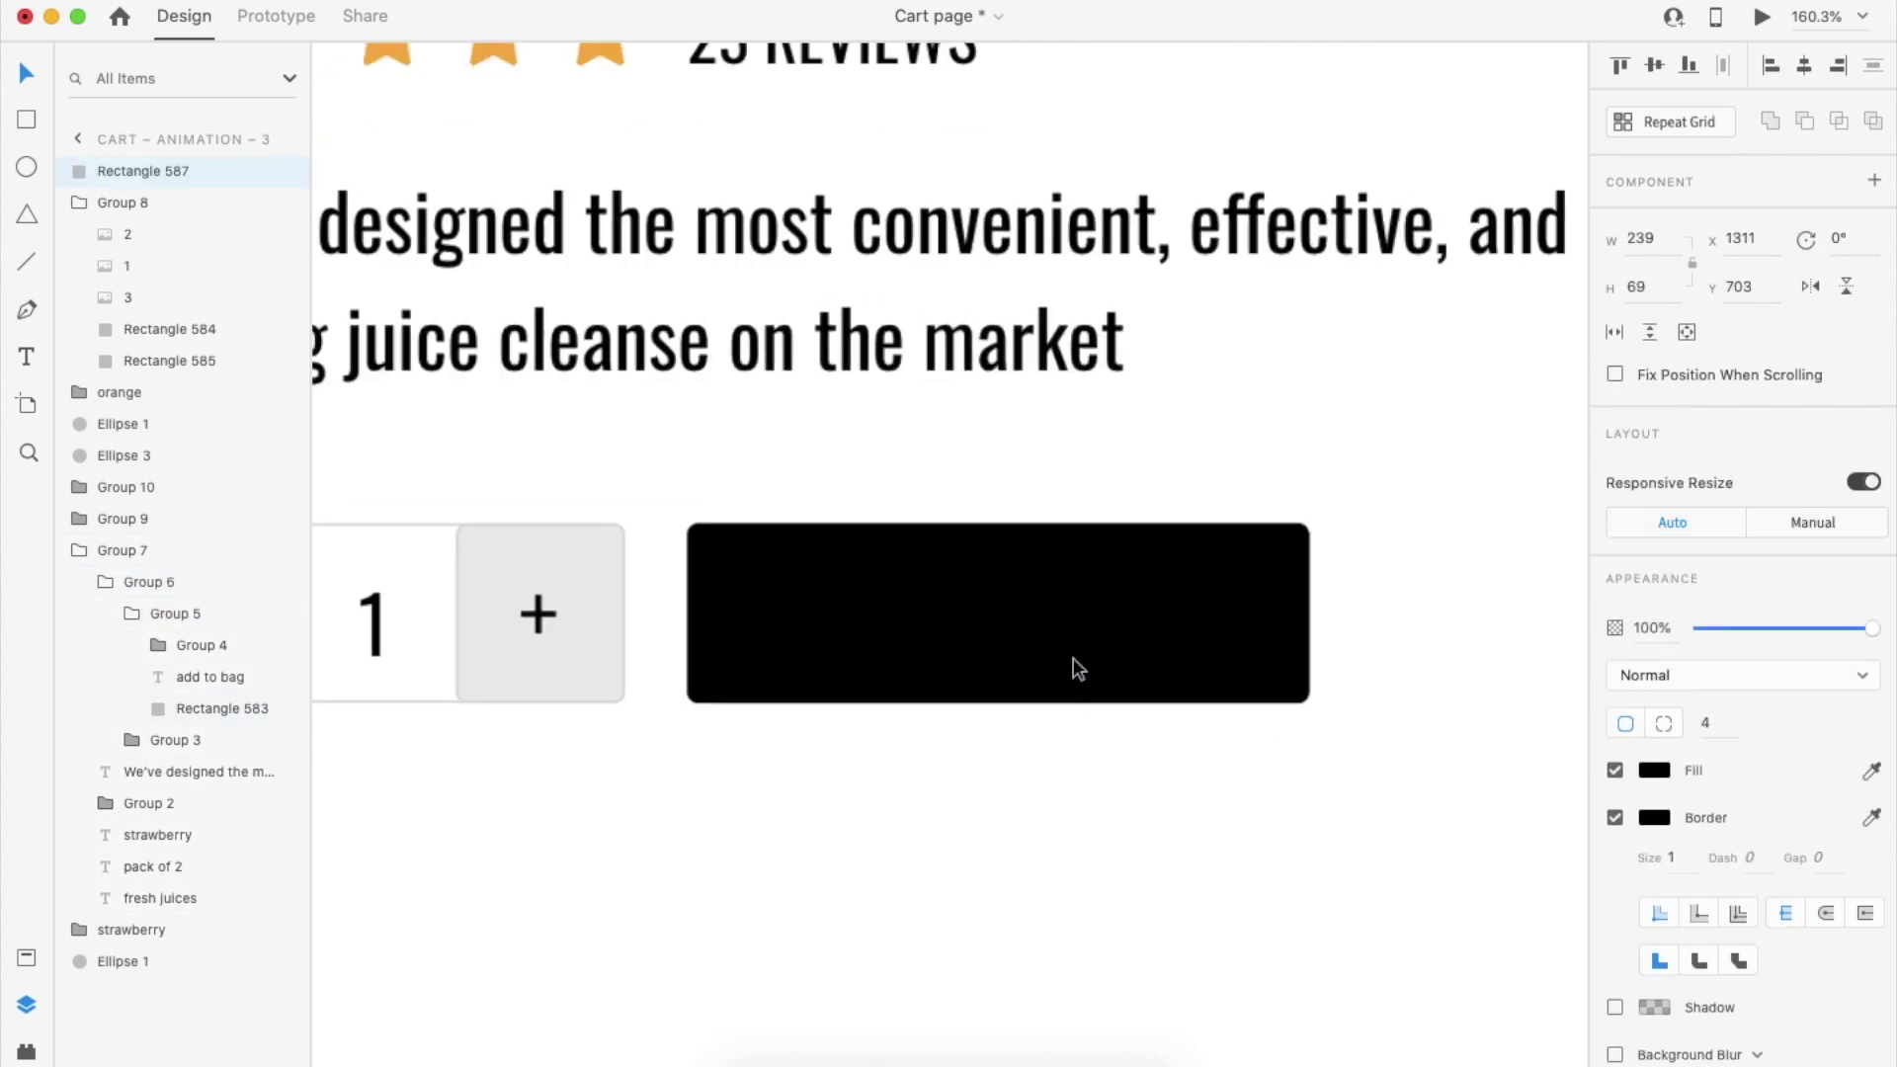
pyautogui.click(1639, 779)
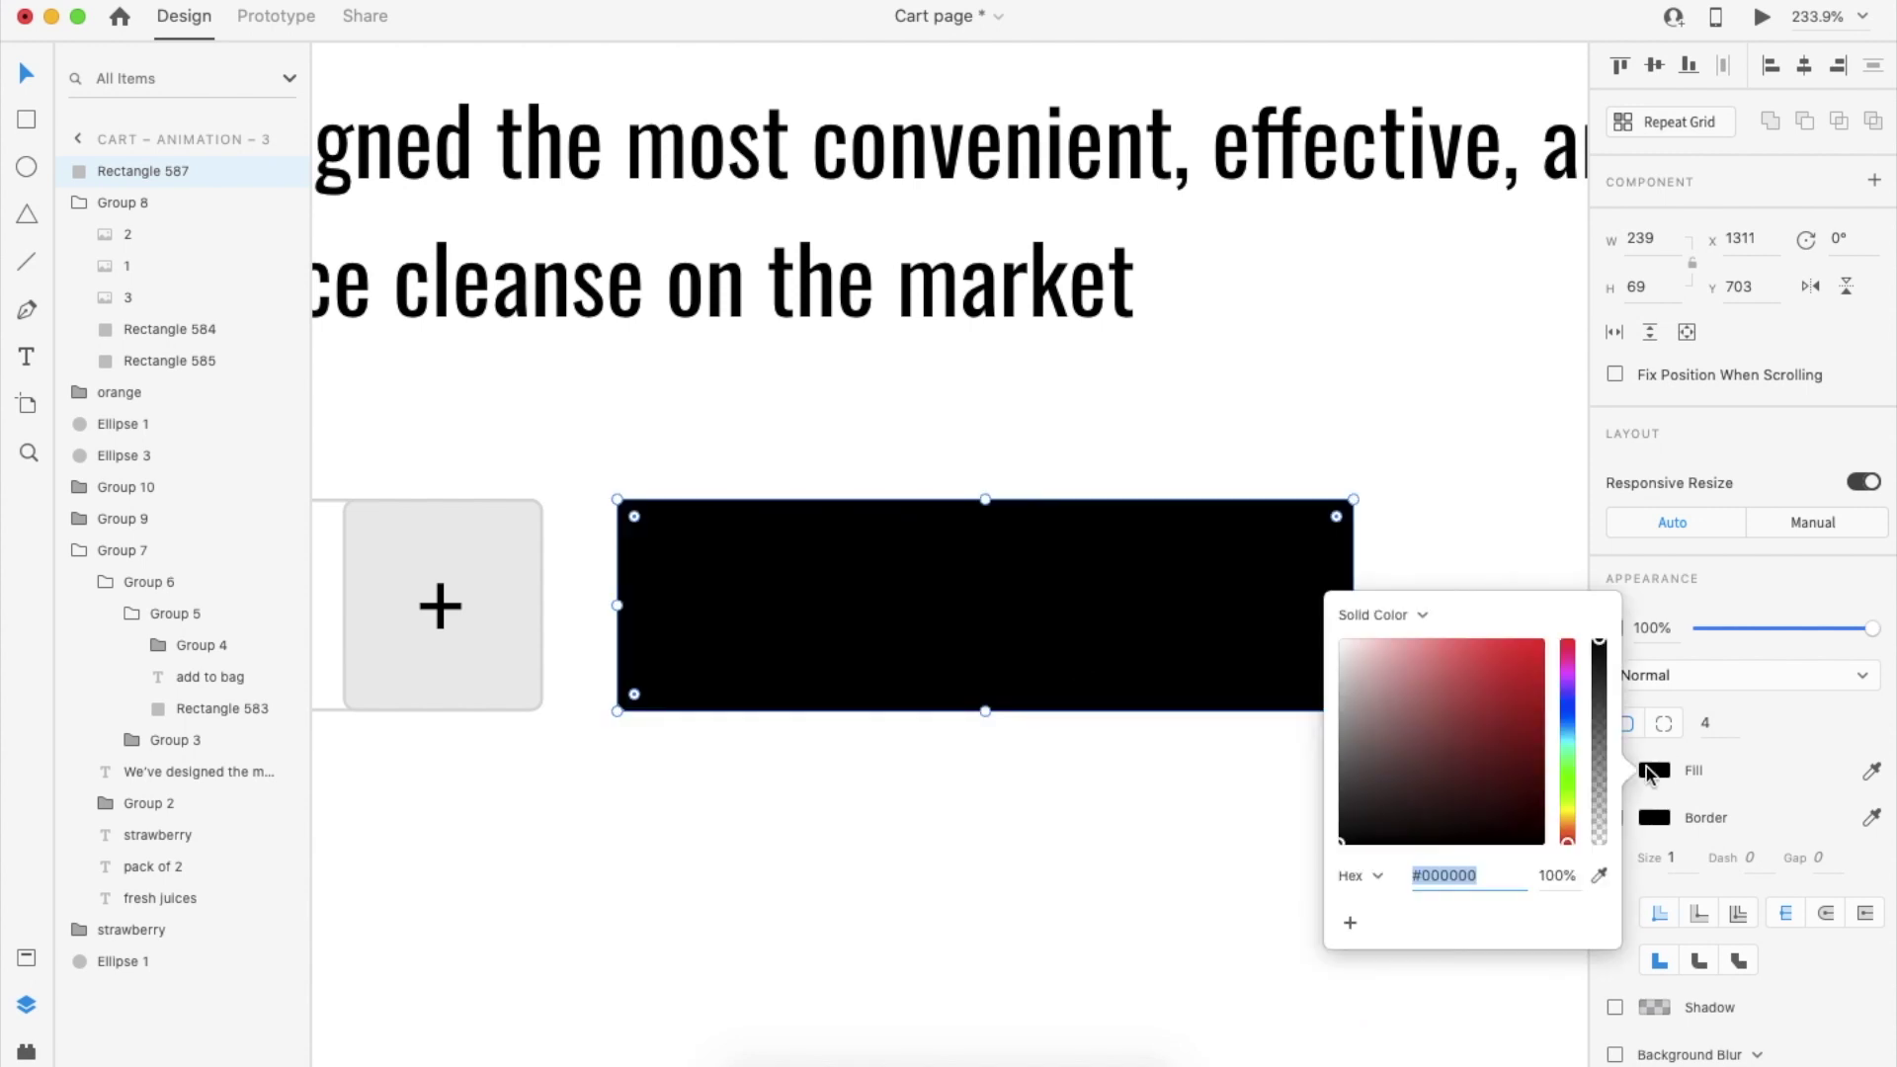
pyautogui.click(1569, 768)
pyautogui.moveTo(1540, 703); pyautogui.dragTo(1517, 669)
pyautogui.moveTo(1565, 767); pyautogui.dragTo(1567, 757)
pyautogui.click(1870, 818)
pyautogui.click(1164, 607)
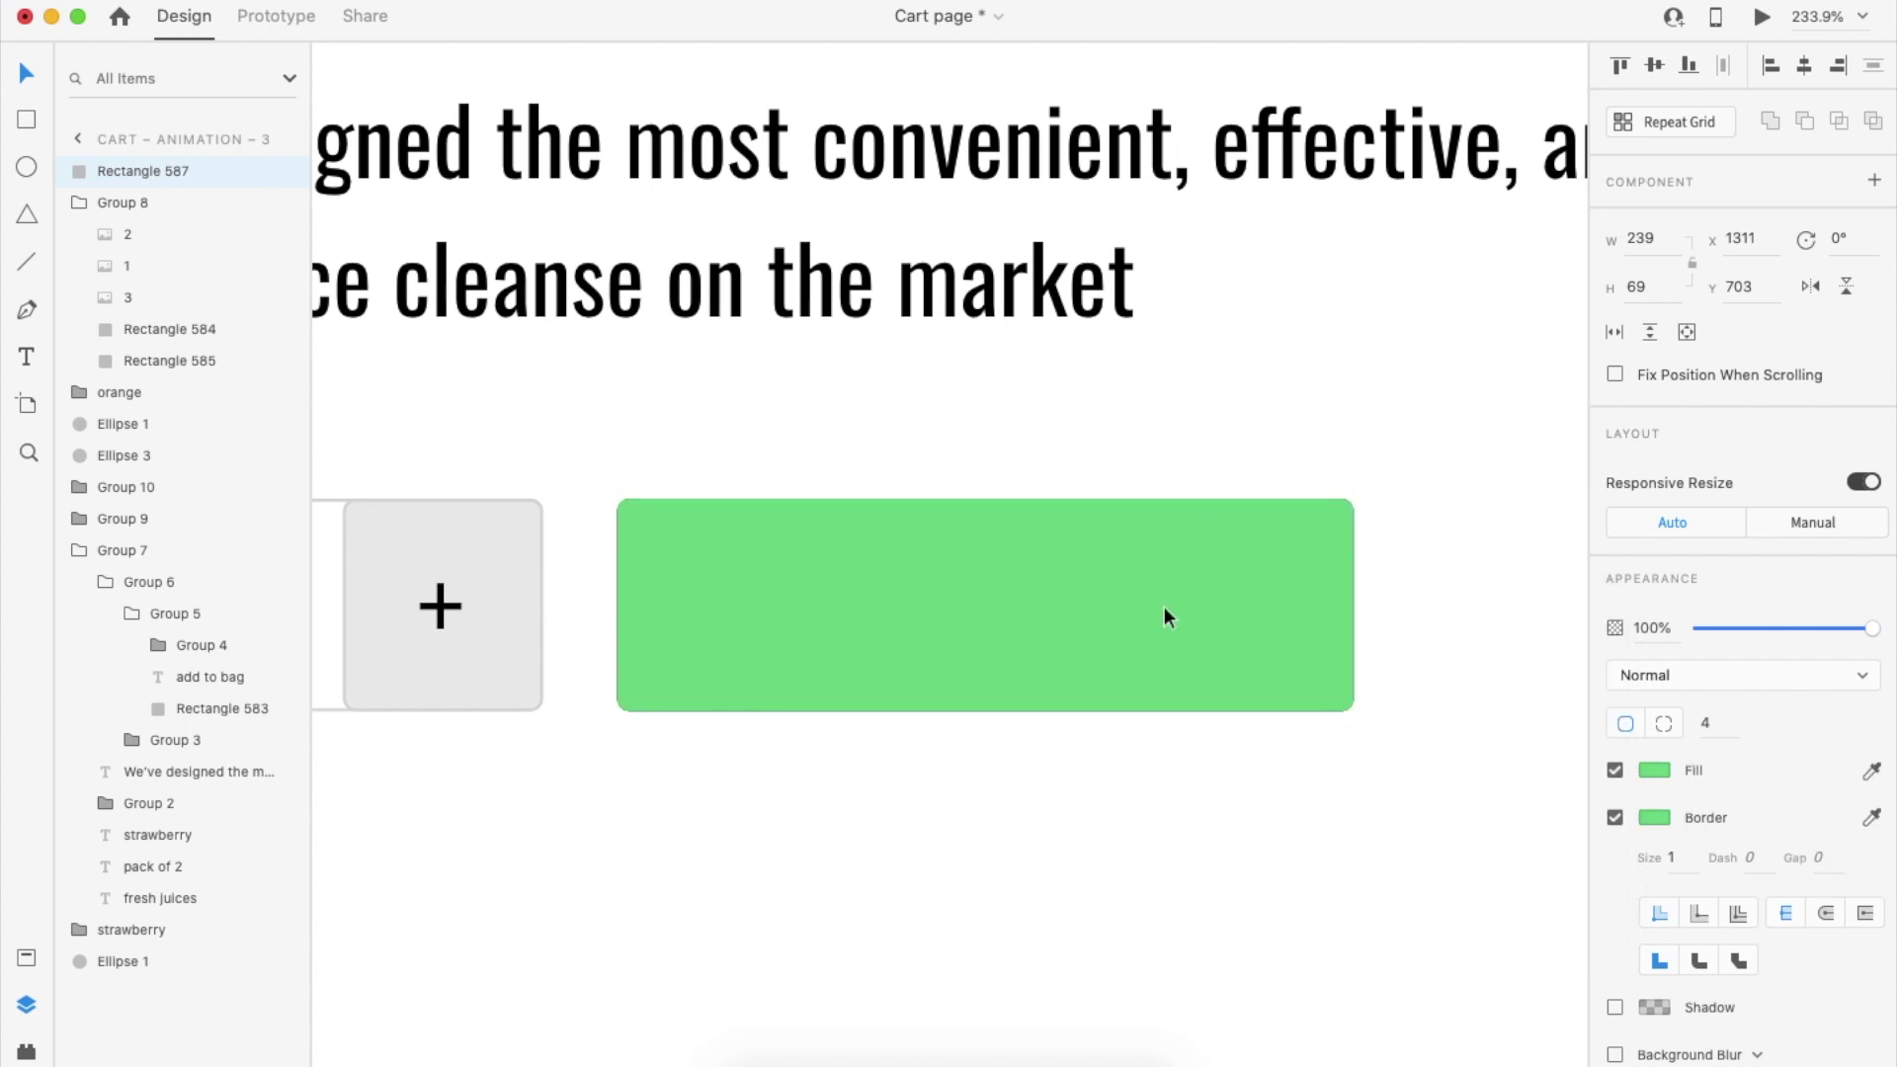
pyautogui.moveTo(1075, 694); pyautogui.dragTo(1073, 871)
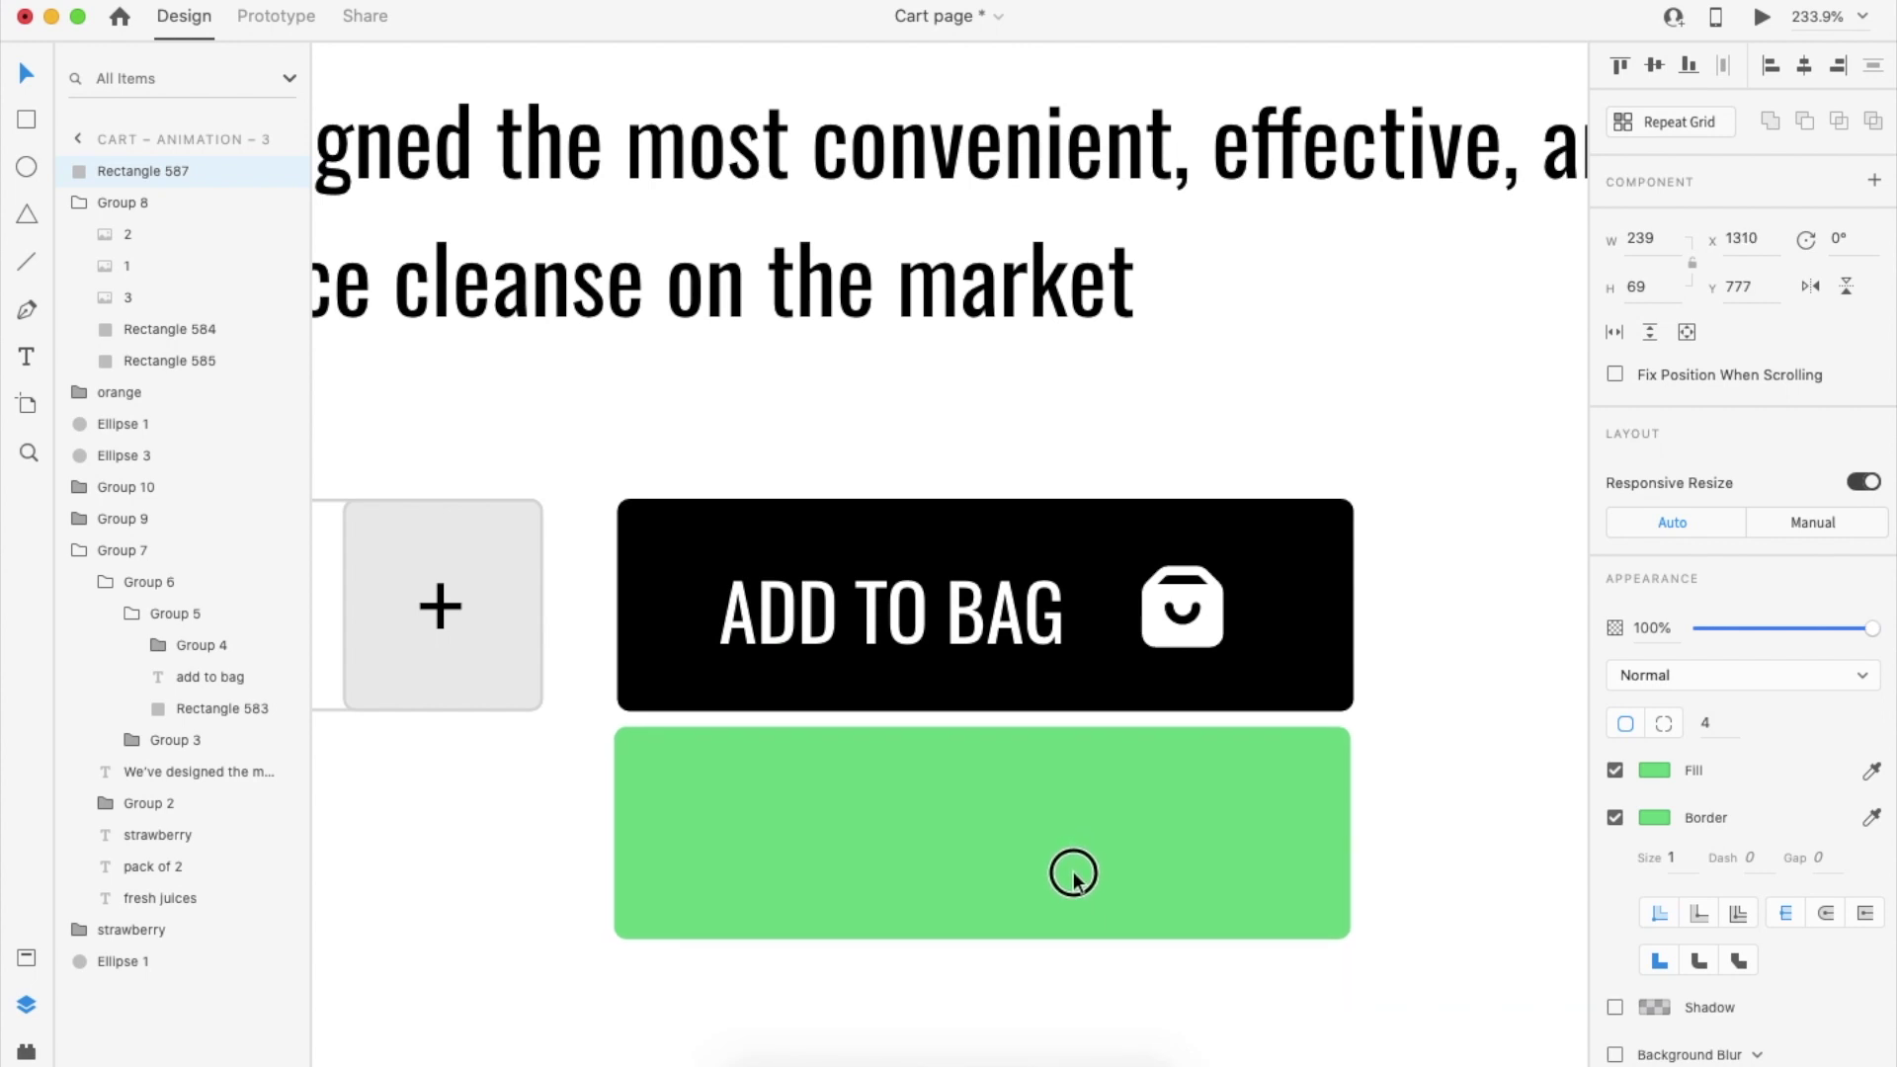
# Copy the ADD TO BAG label onto the green rectangle and change its text to ADDED
pyautogui.click(1049, 637)
pyautogui.doubleClick(1050, 637)
pyautogui.doubleClick(1049, 637)
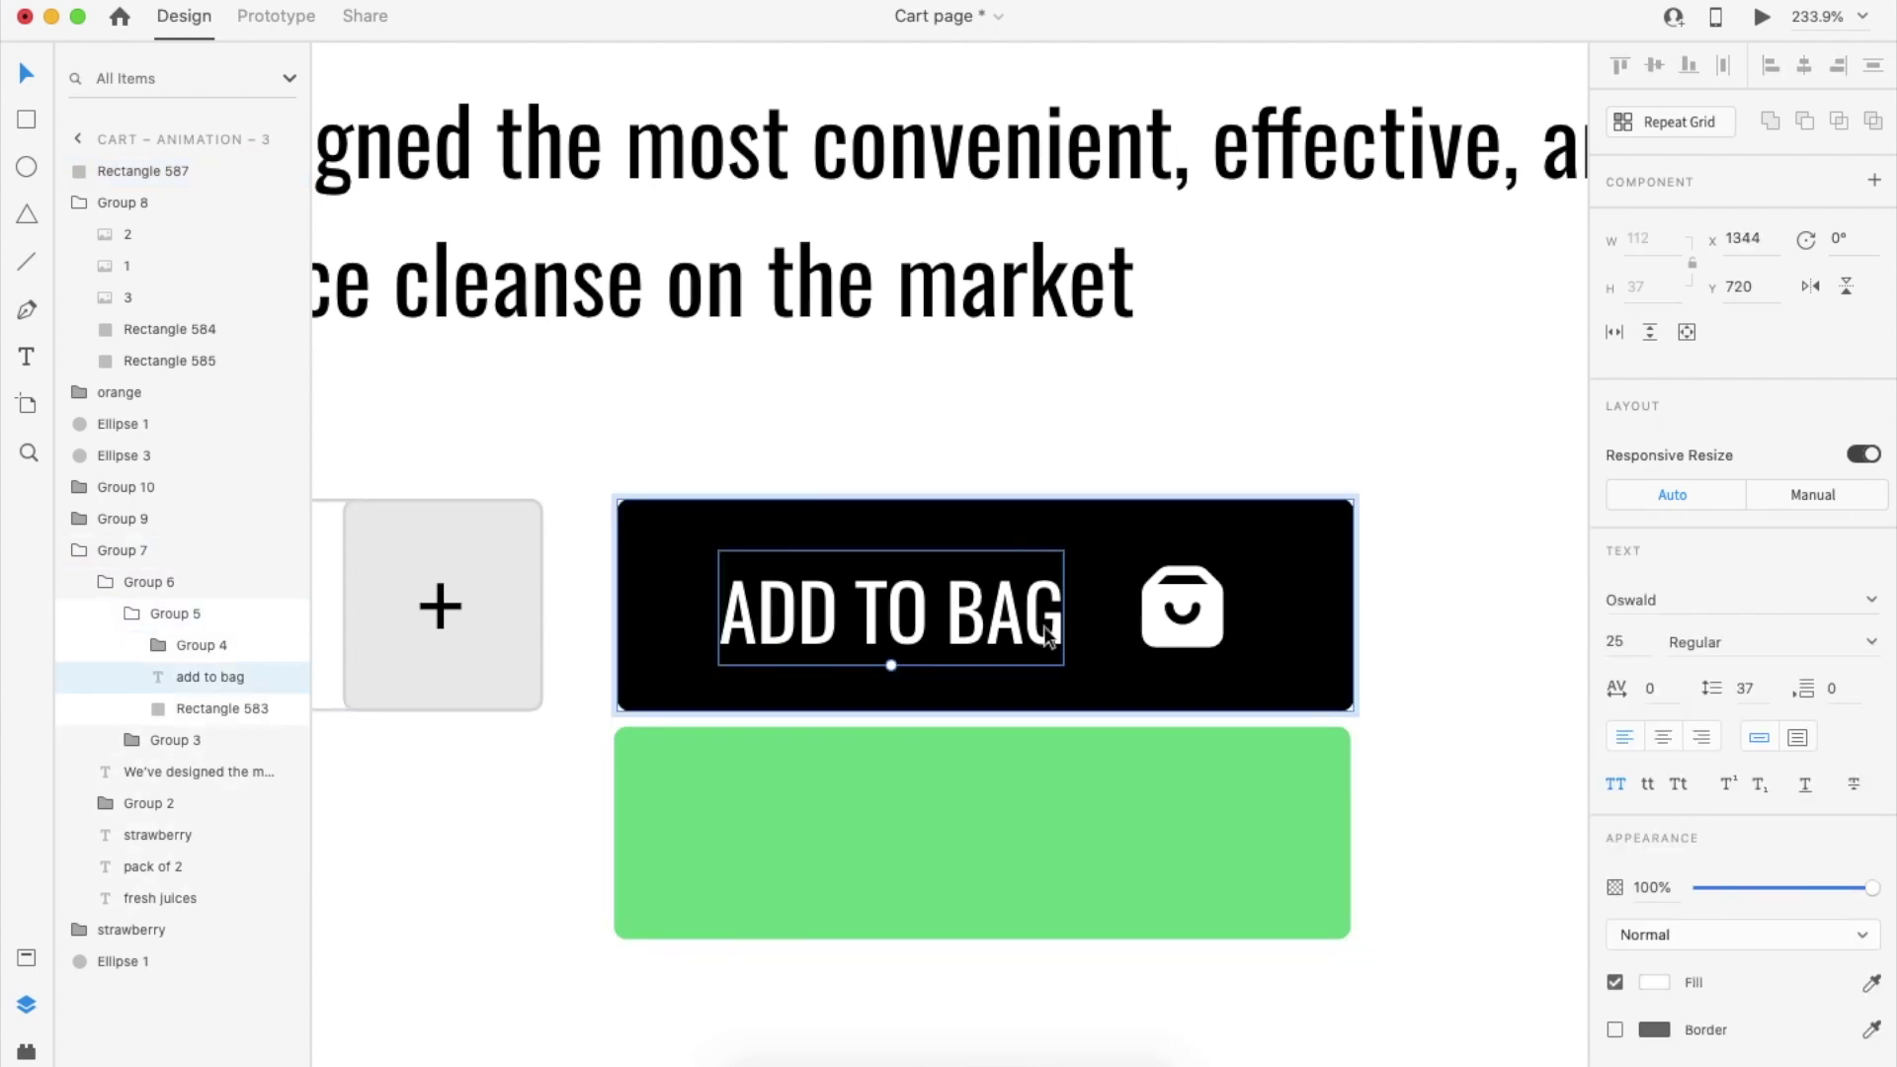
pyautogui.hotkey('ctrl', 'c')
pyautogui.click(1044, 822)
pyautogui.hotkey('ctrl', 'v')
pyautogui.moveTo(991, 605); pyautogui.dragTo(985, 820)
pyautogui.doubleClick(984, 815)
pyautogui.write('ADDED')
pyautogui.press('Escape')
# Draw a check mark beside the ADDED label with the Pen tool and give it a white #FFFFFF border of size 2
pyautogui.press('p')
pyautogui.click(1084, 823)
pyautogui.click(1100, 839)
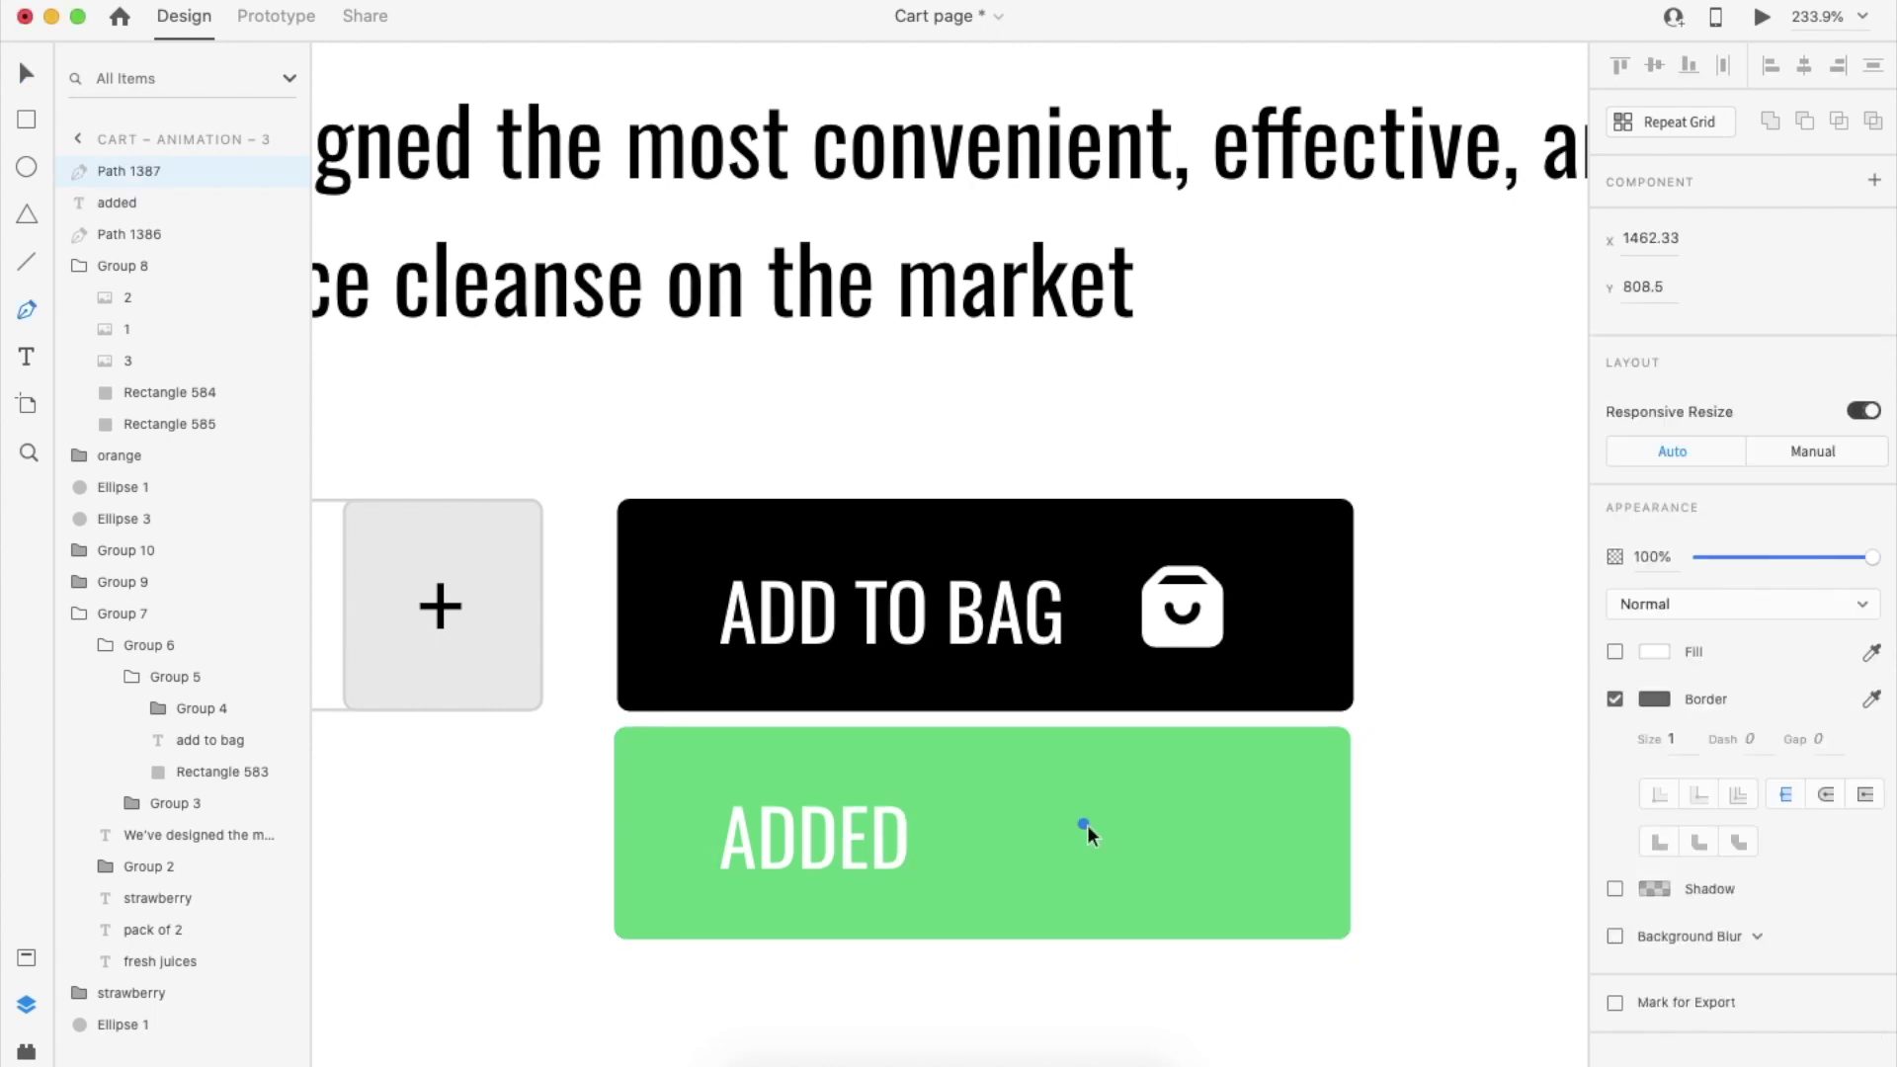
pyautogui.click(1148, 791)
pyautogui.press('Escape')
pyautogui.click(1675, 739)
pyautogui.write('2')
pyautogui.click(1660, 698)
pyautogui.moveTo(1521, 652); pyautogui.dragTo(1304, 488)
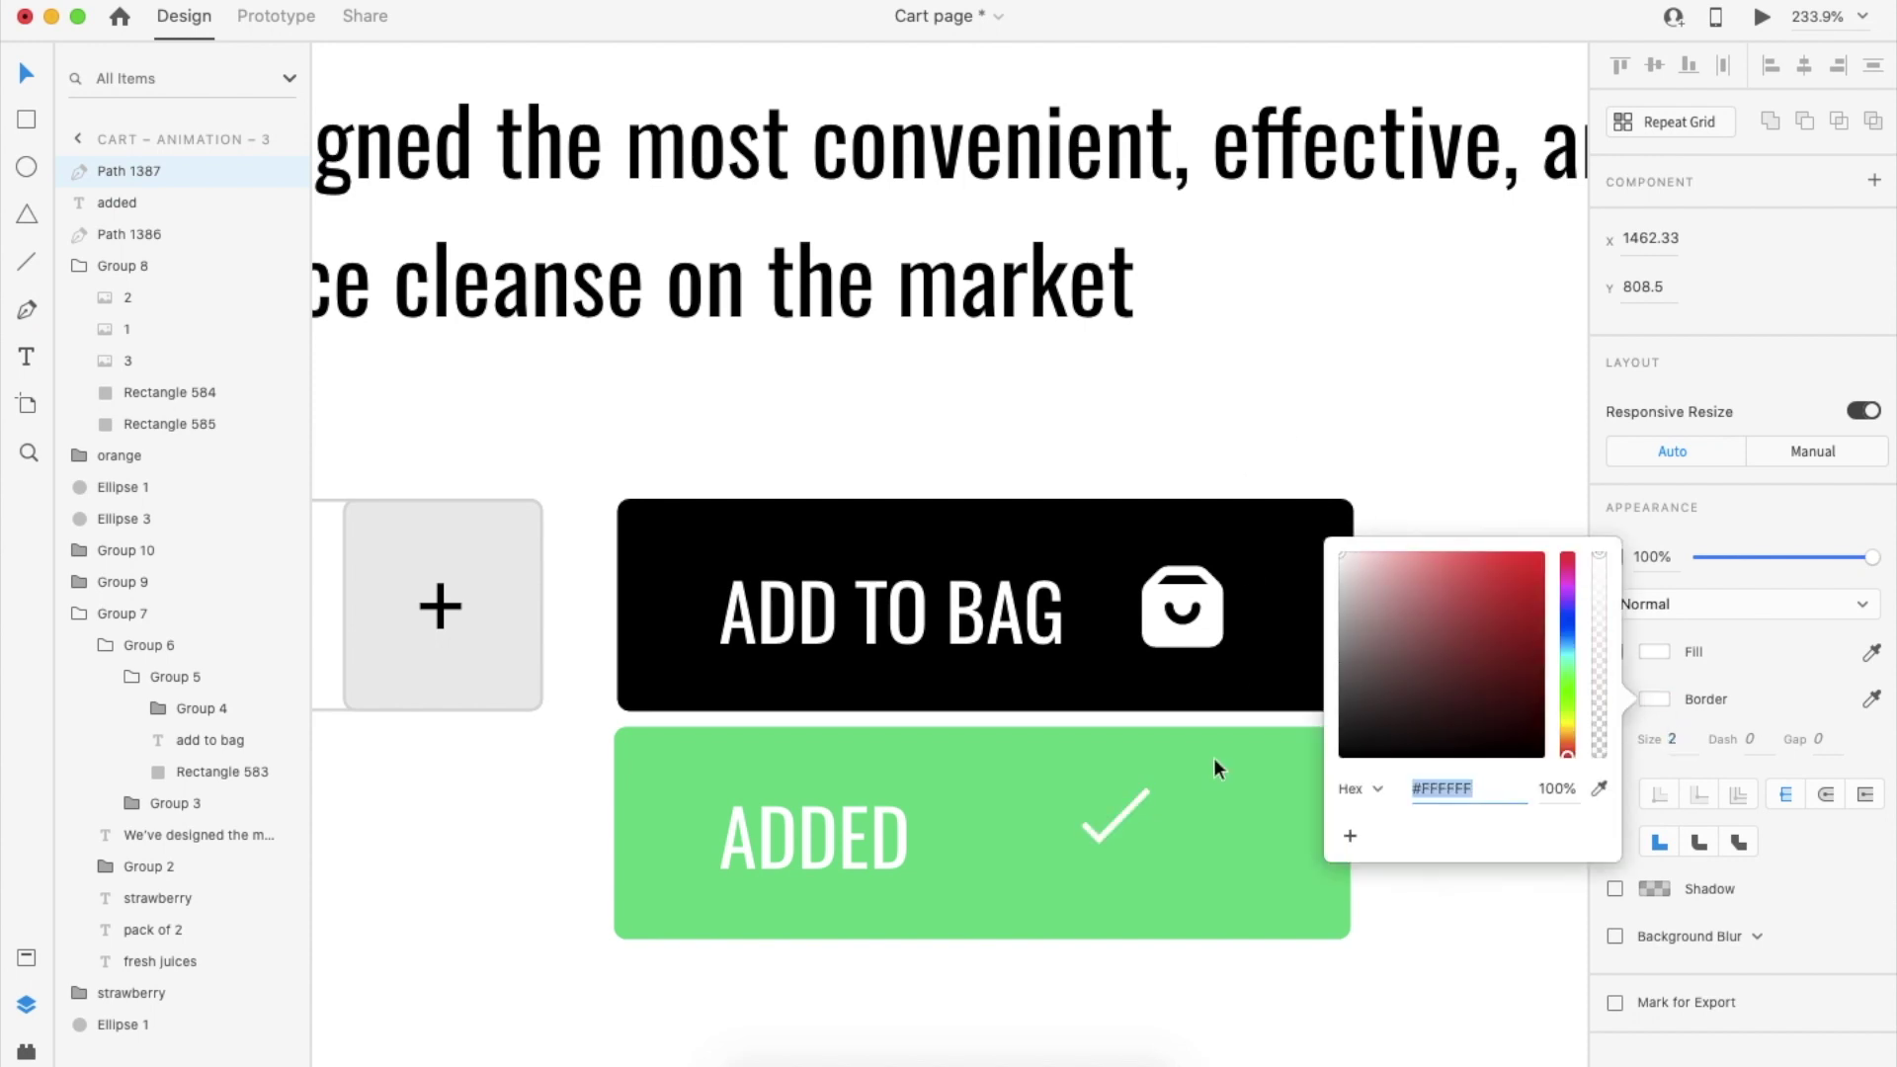
# Adjust the spacing of the check mark and ADDED label inside the green rectangle and group all the button's parts
pyautogui.moveTo(1085, 824); pyautogui.dragTo(1178, 842)
pyautogui.click(1125, 853)
pyautogui.moveTo(887, 822); pyautogui.dragTo(910, 826)
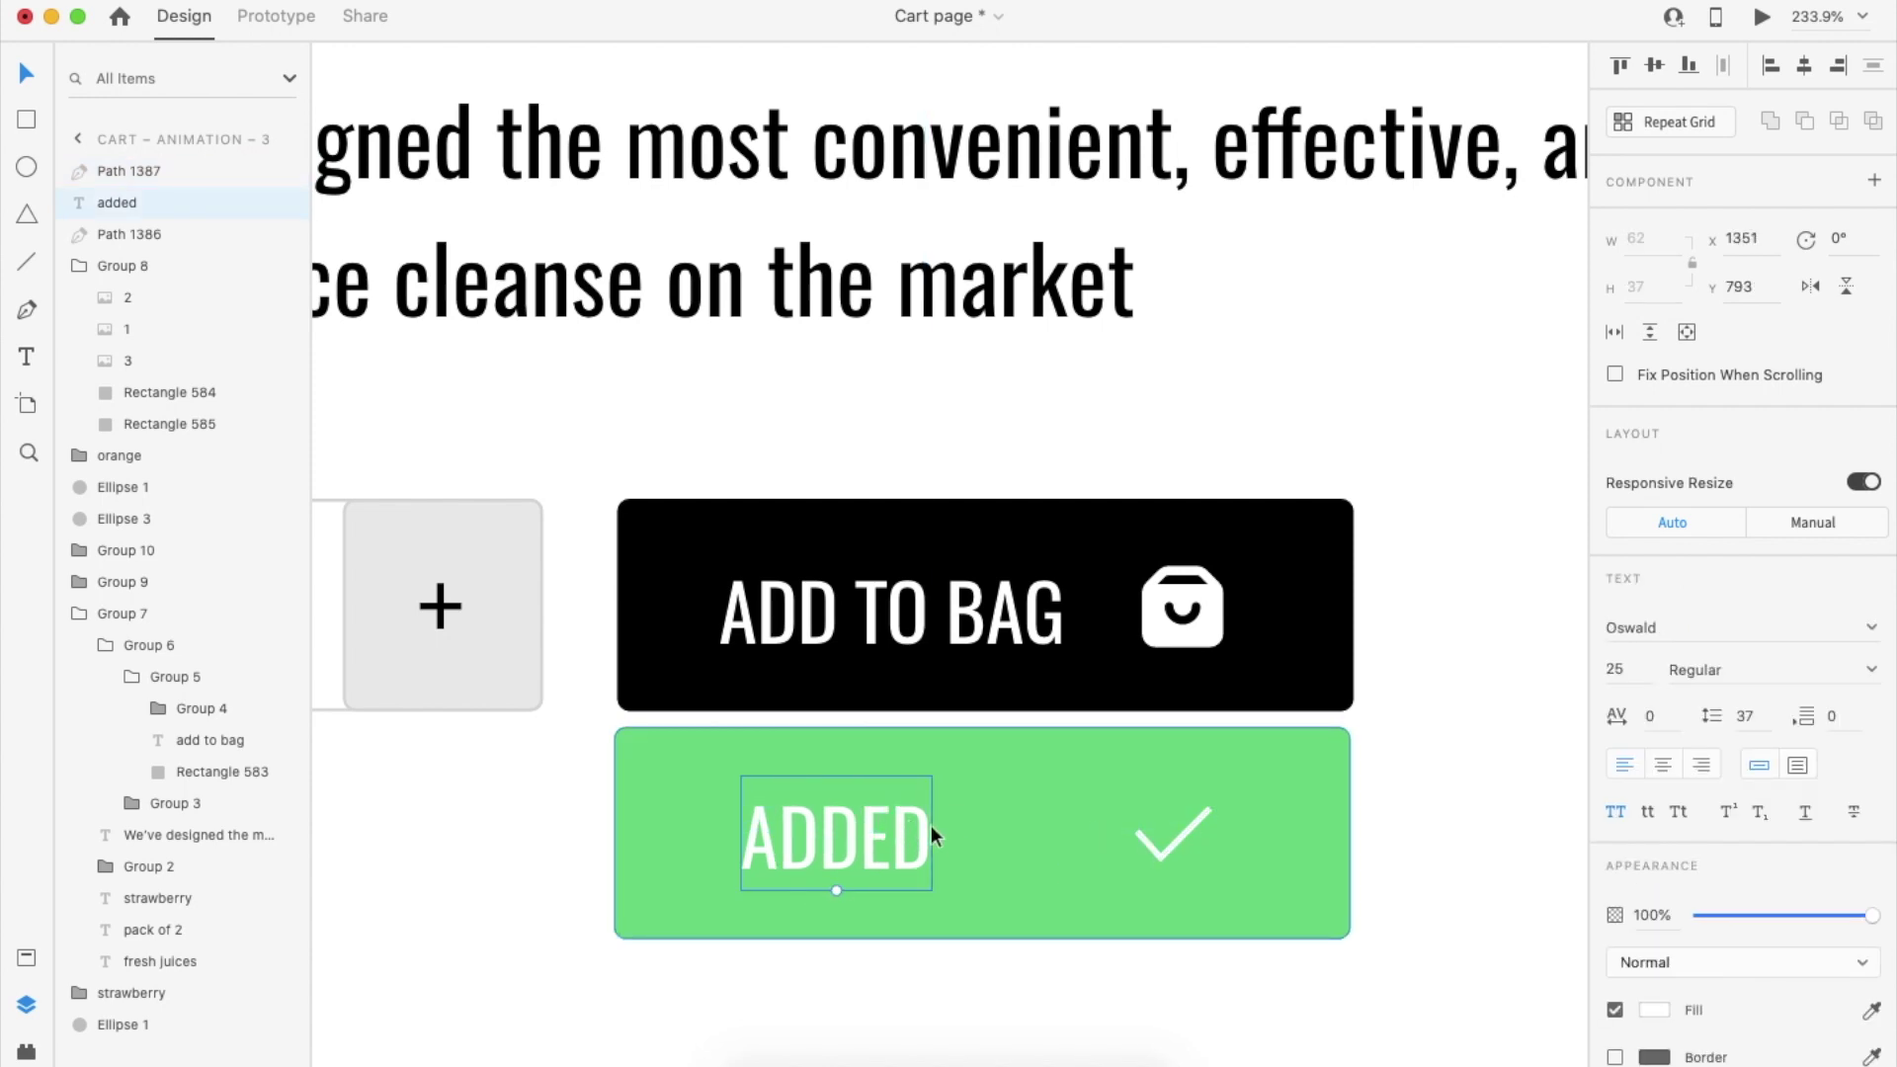
pyautogui.keyDown('shift'); pyautogui.click(1156, 846); pyautogui.keyUp('shift')
pyautogui.press('super+g')
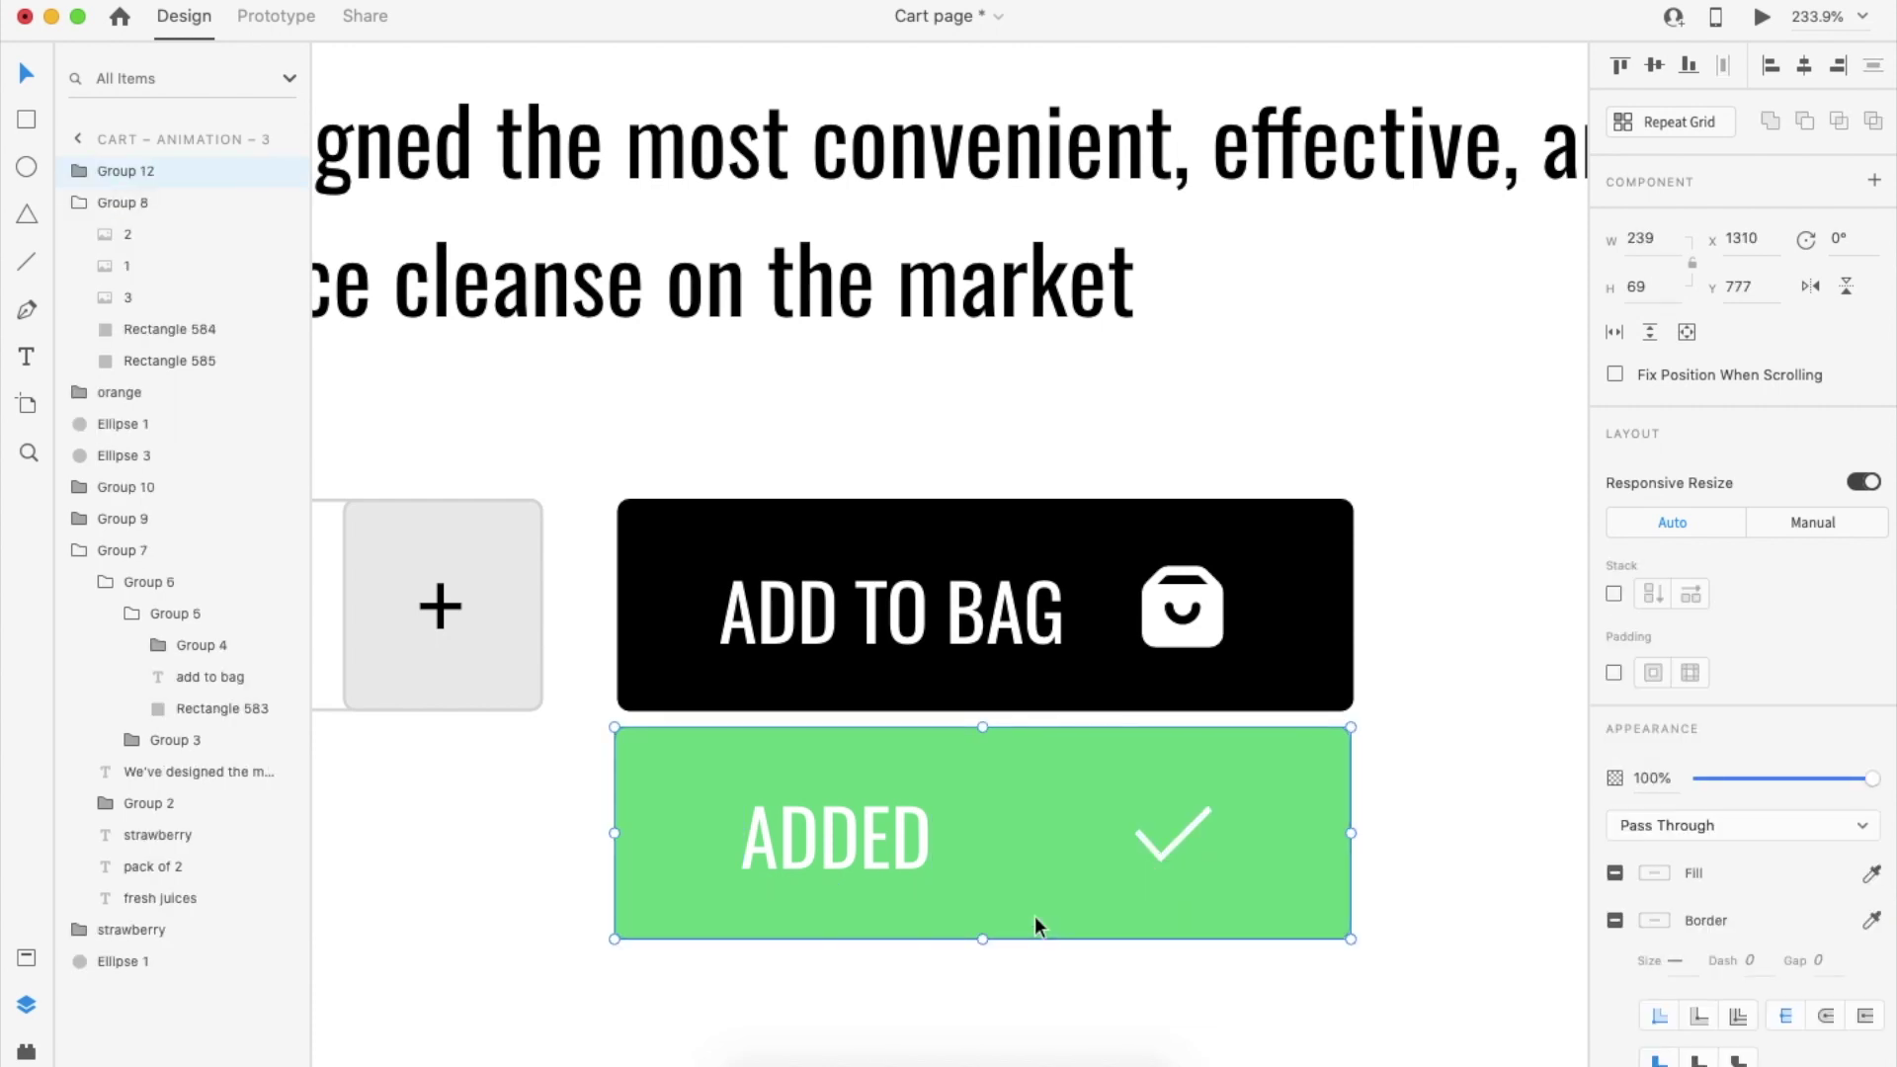
# Move the green ADDED button group up over the Add to Bag button, to X 1311 and Y 703
pyautogui.scroll(-10, 1035, 915)
pyautogui.click(1122, 411)
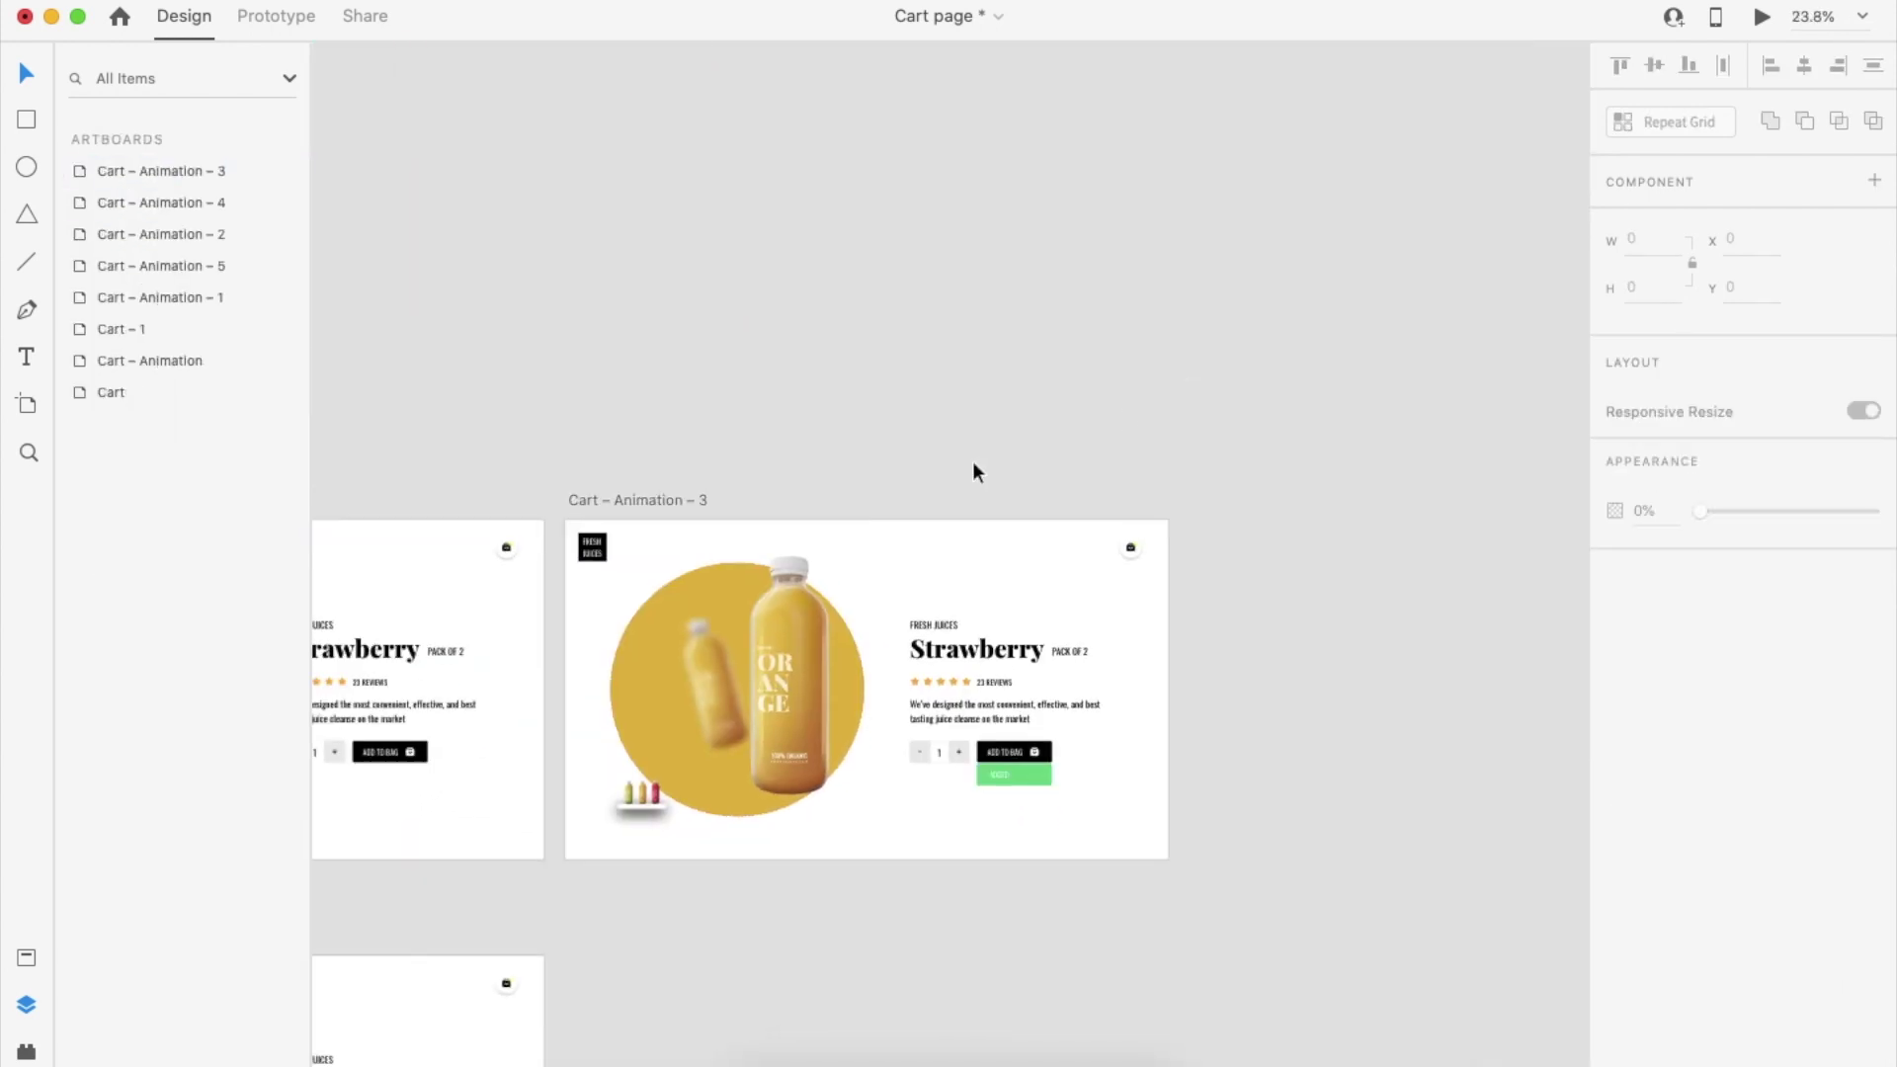
pyautogui.click(664, 500)
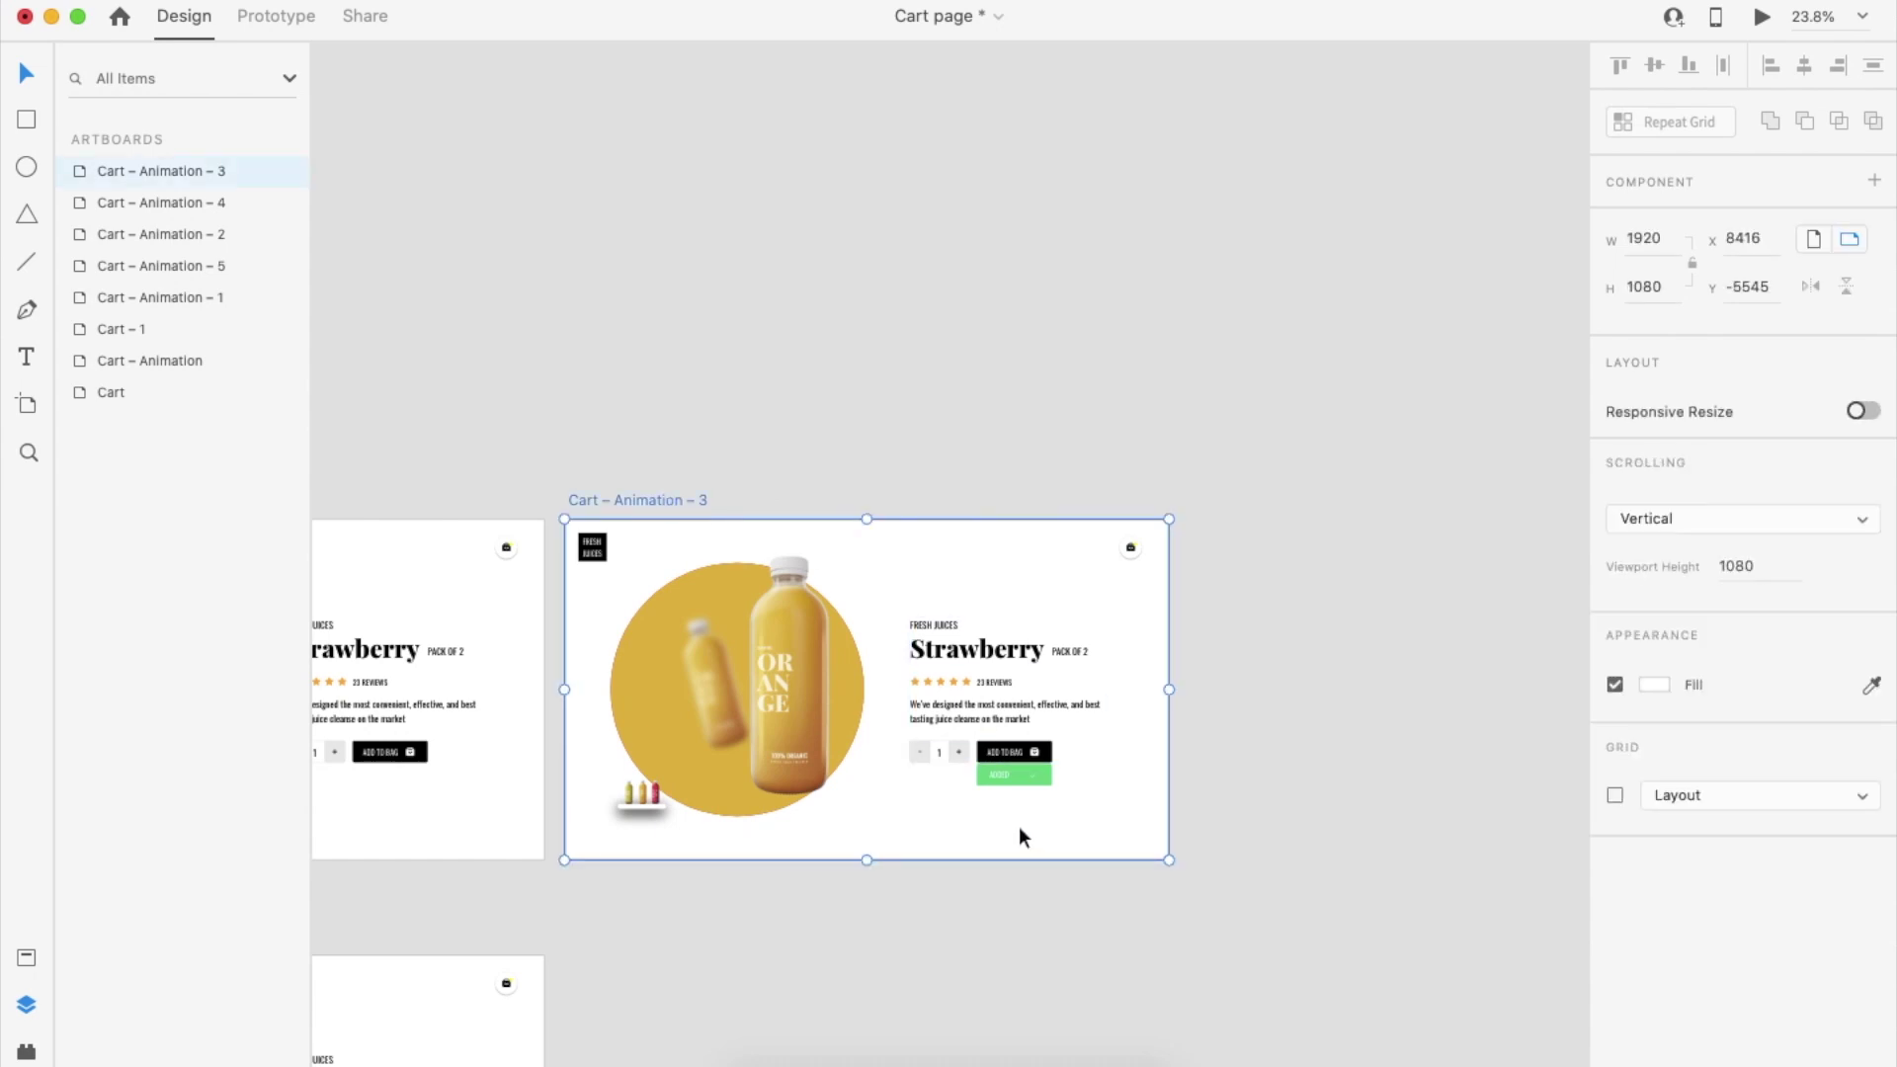
pyautogui.click(1027, 775)
pyautogui.scroll(5, 1028, 774)
pyautogui.moveTo(1028, 775); pyautogui.dragTo(1028, 729)
pyautogui.scroll(-8, 1028, 729)
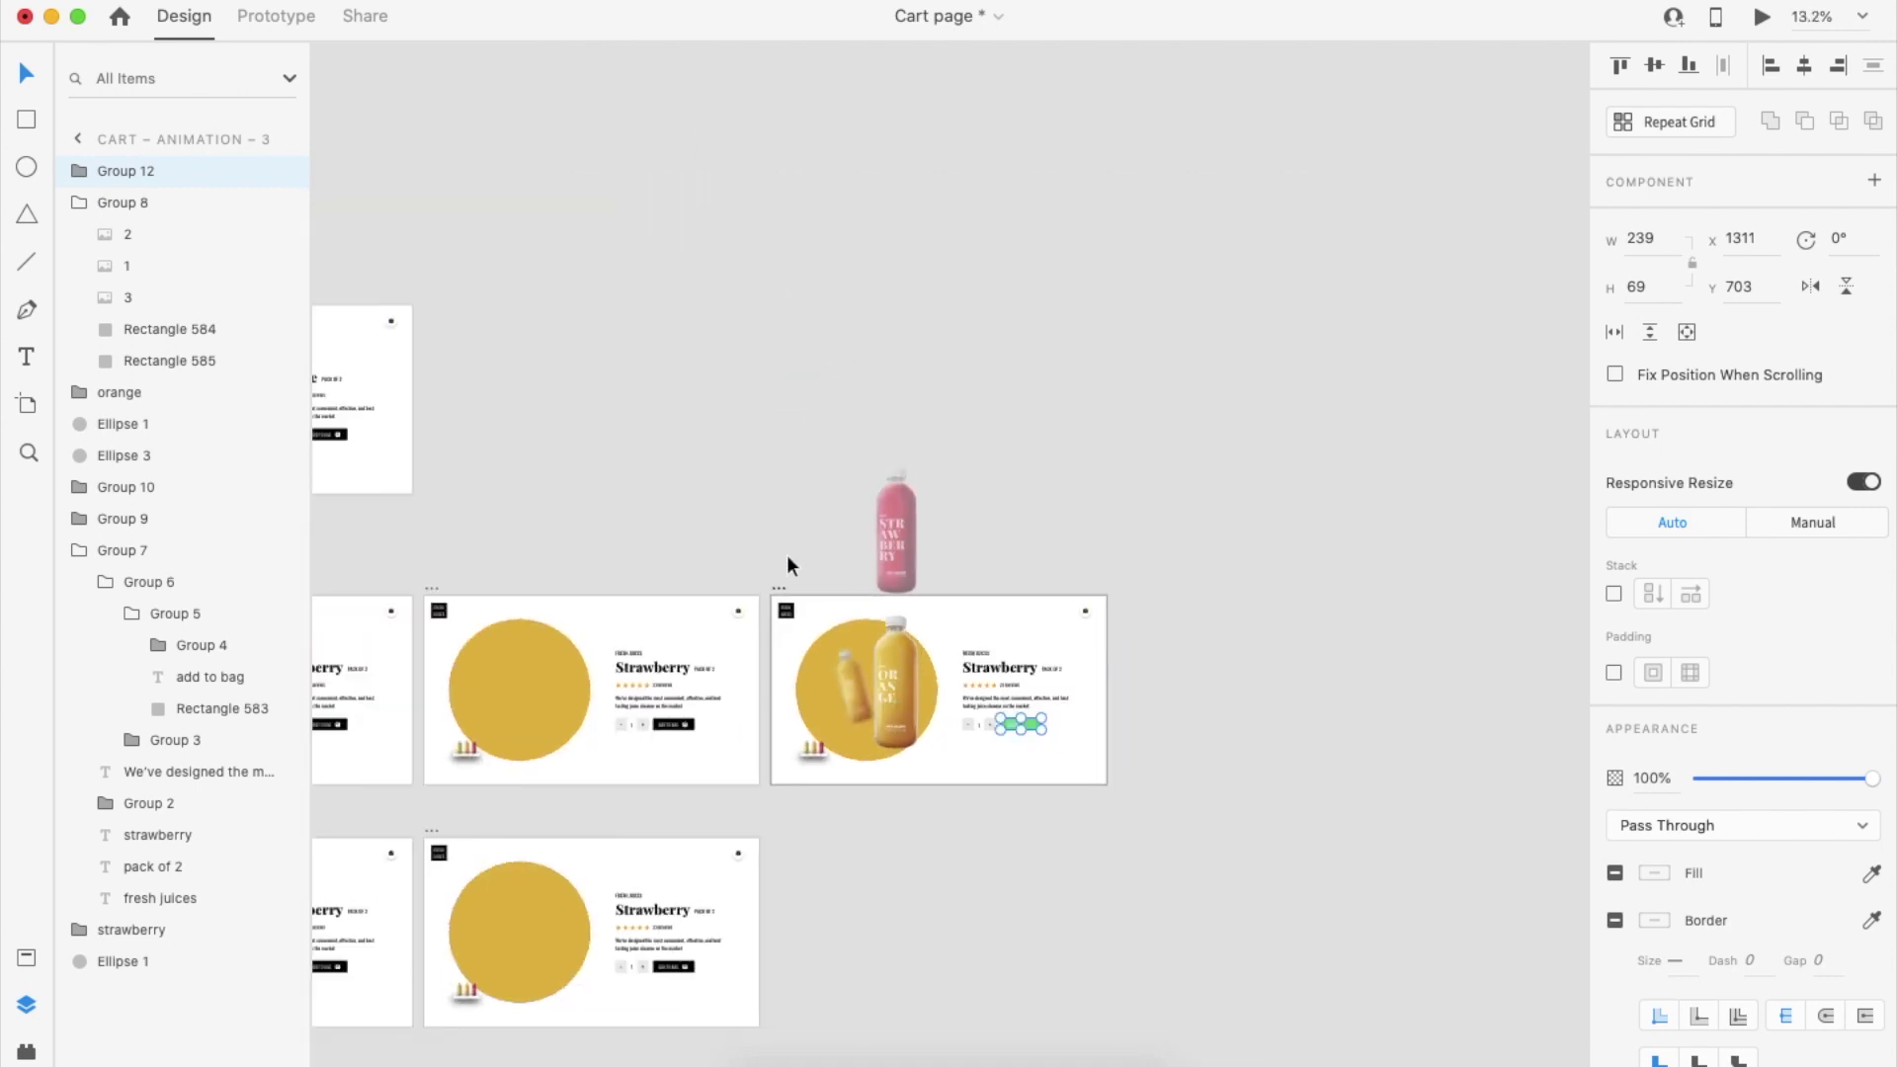
# Duplicate the Cart – Animation – 3 artboard
pyautogui.click(796, 571)
pyautogui.click(781, 587)
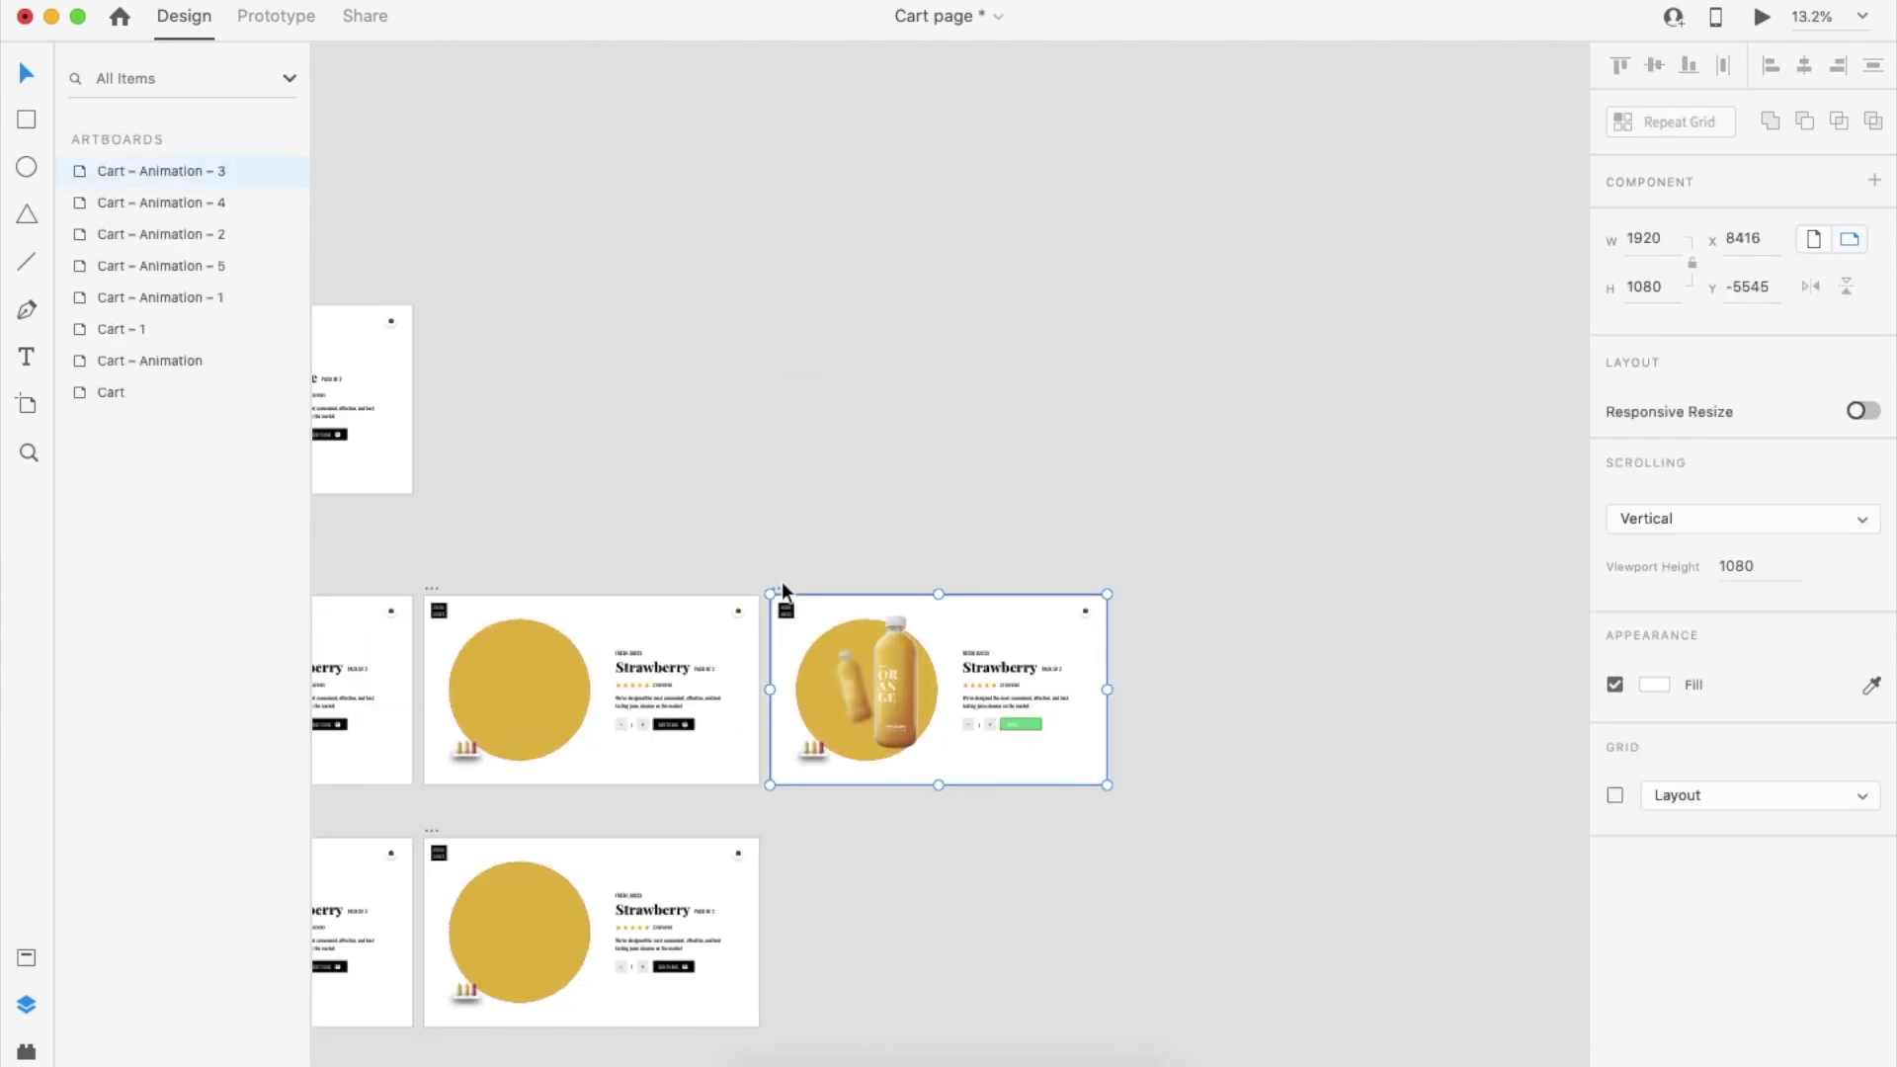
pyautogui.press('super+d')
# Set the opacity of the ADDED label and check mark in Cart – Animation – 3 to 0%
pyautogui.scroll(10, 1081, 735)
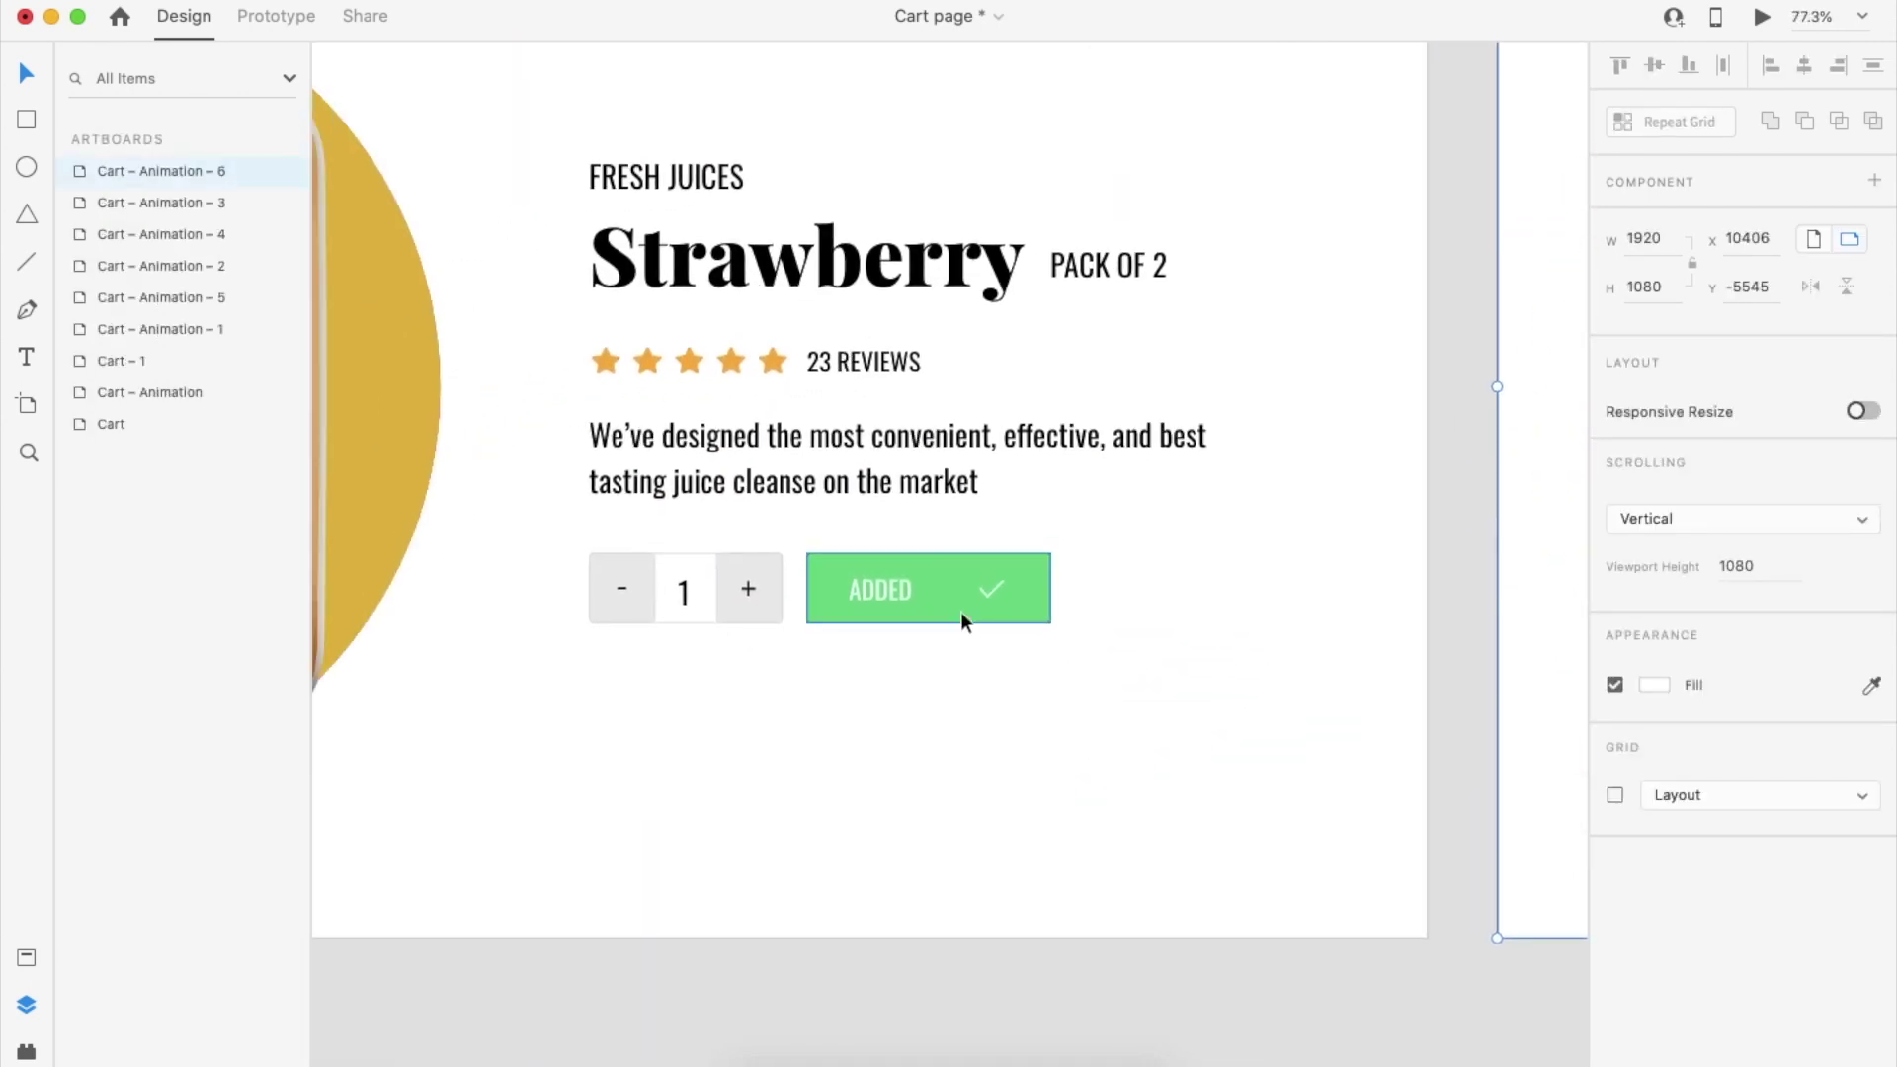
pyautogui.scroll(4, 957, 618)
pyautogui.doubleClick(950, 589)
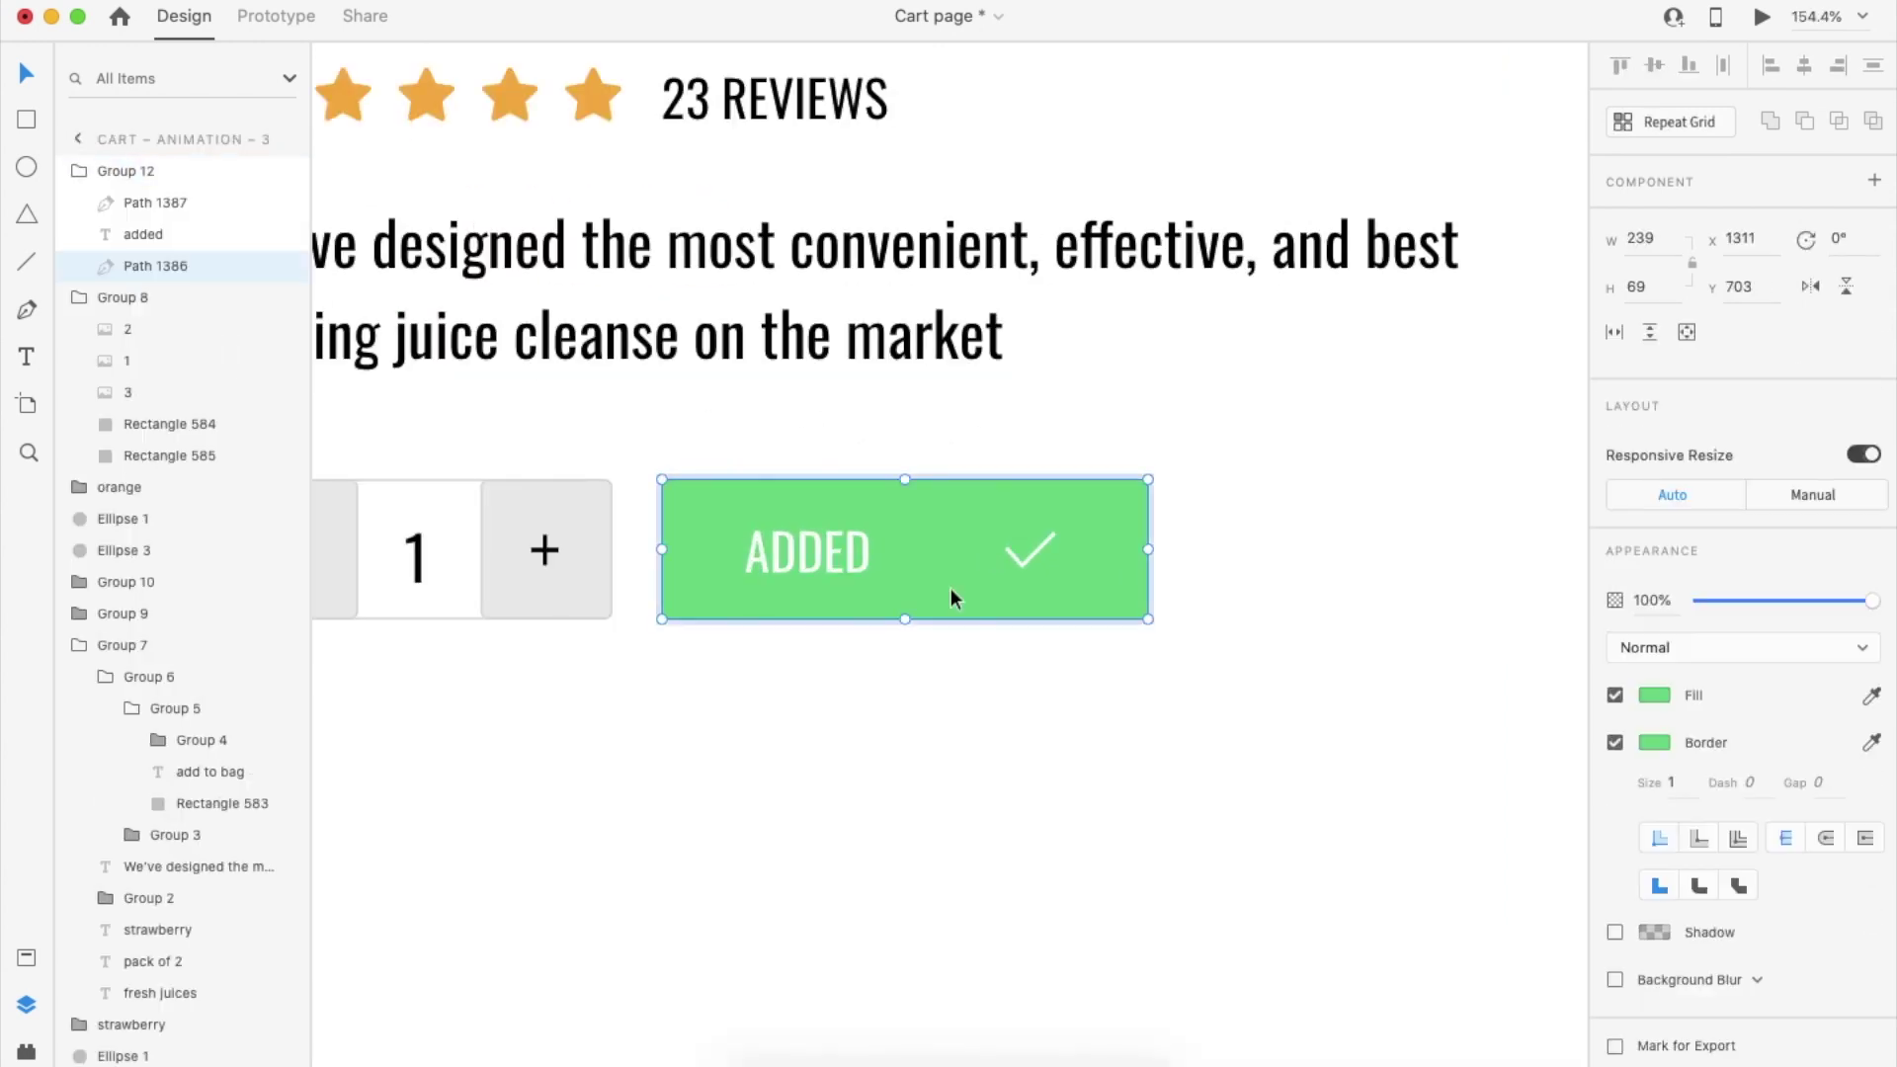
pyautogui.scroll(1, 951, 589)
pyautogui.click(857, 537)
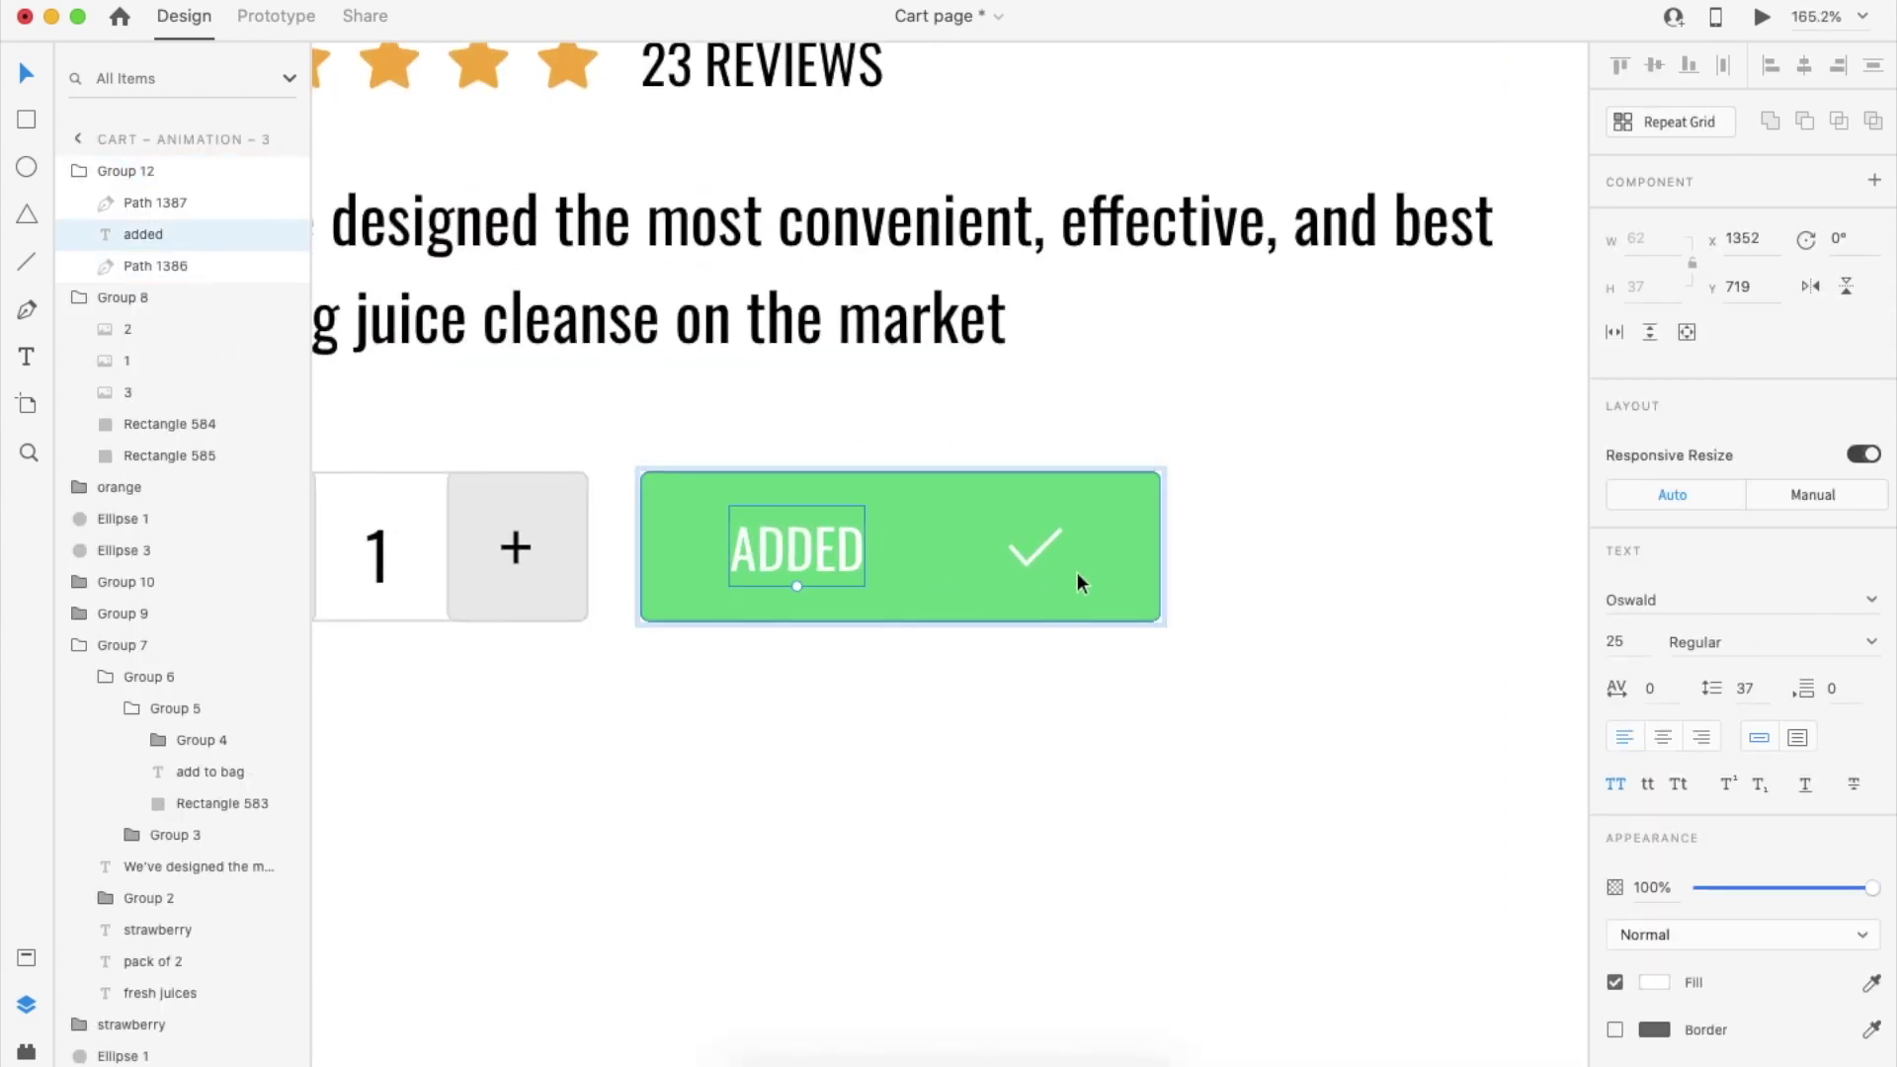
pyautogui.keyDown('shift'); pyautogui.click(1041, 553); pyautogui.keyUp('shift')
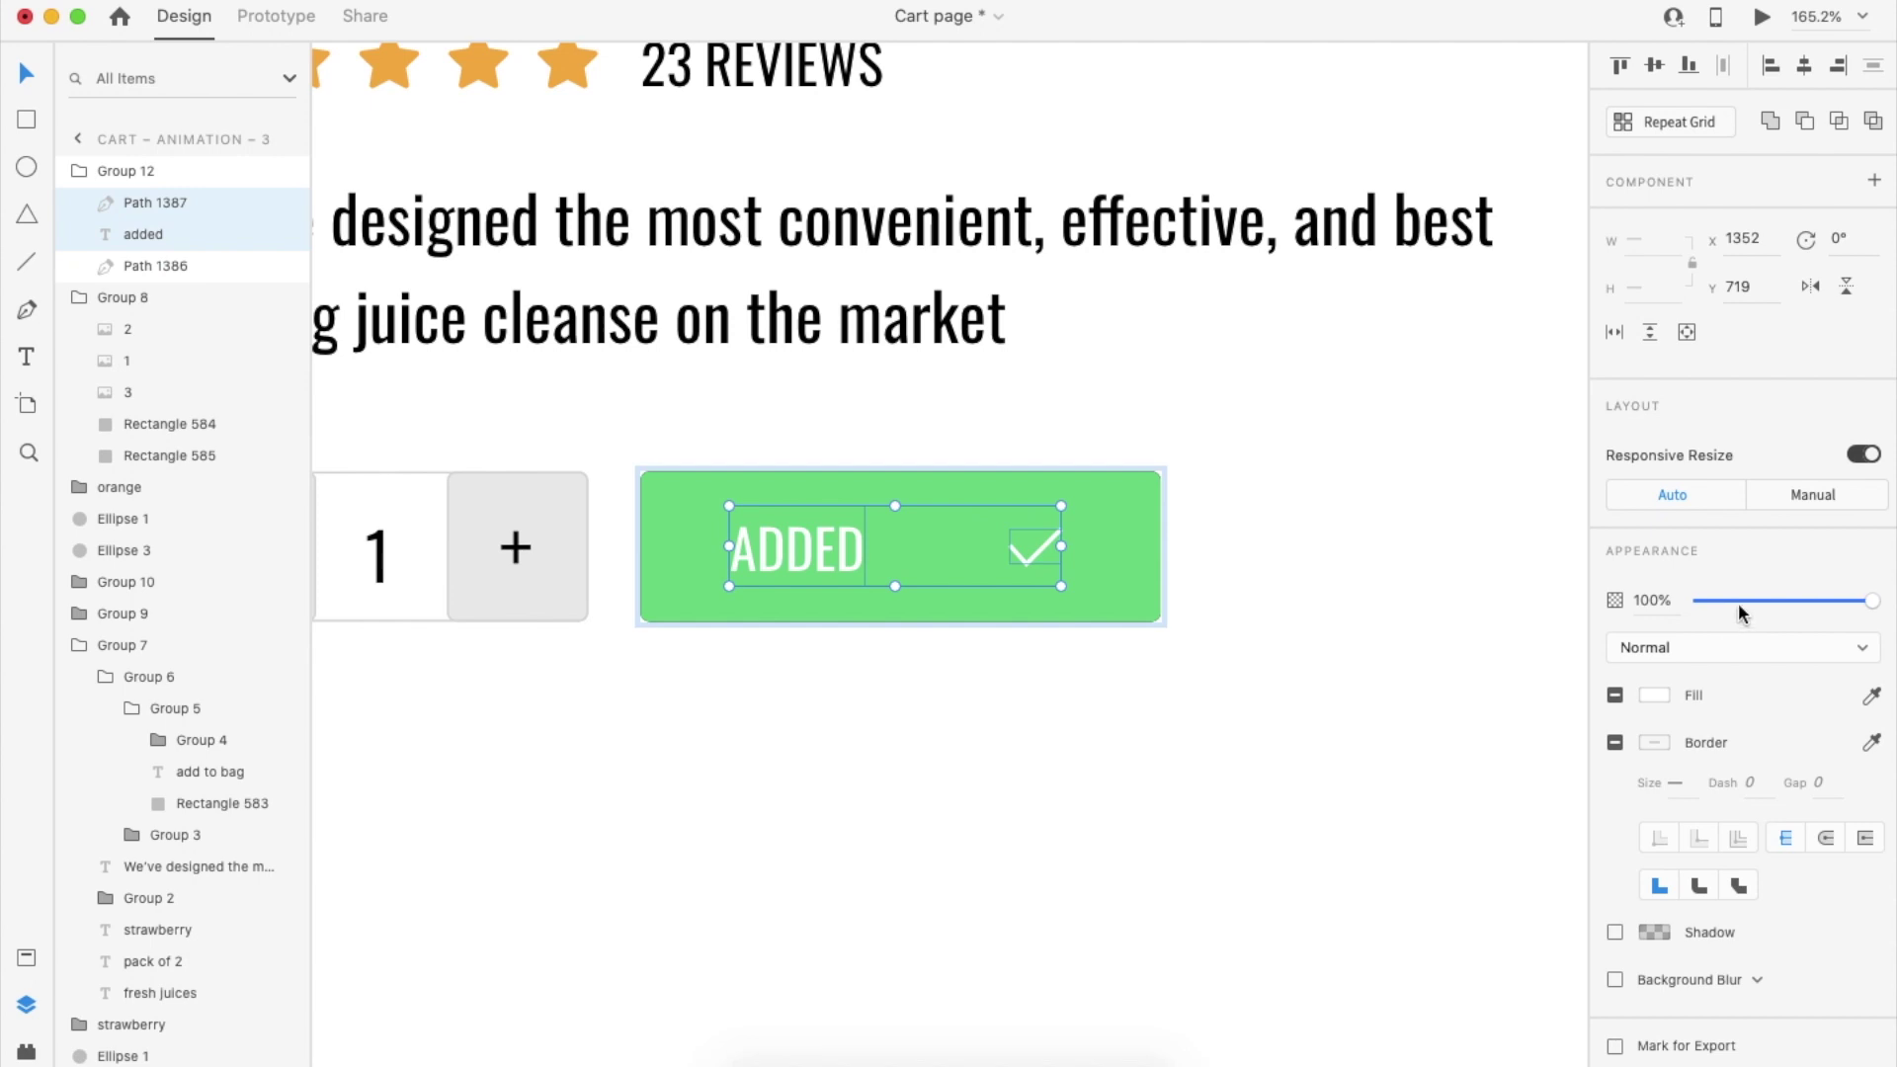
pyautogui.moveTo(1741, 612); pyautogui.dragTo(1575, 605)
# Collapse the green rectangle in Cart – Animation – 3 to a thin strip about 0.84 high along the button's bottom edge
pyautogui.click(945, 484)
pyautogui.moveTo(905, 472); pyautogui.dragTo(898, 620)
pyautogui.scroll(-10, 899, 619)
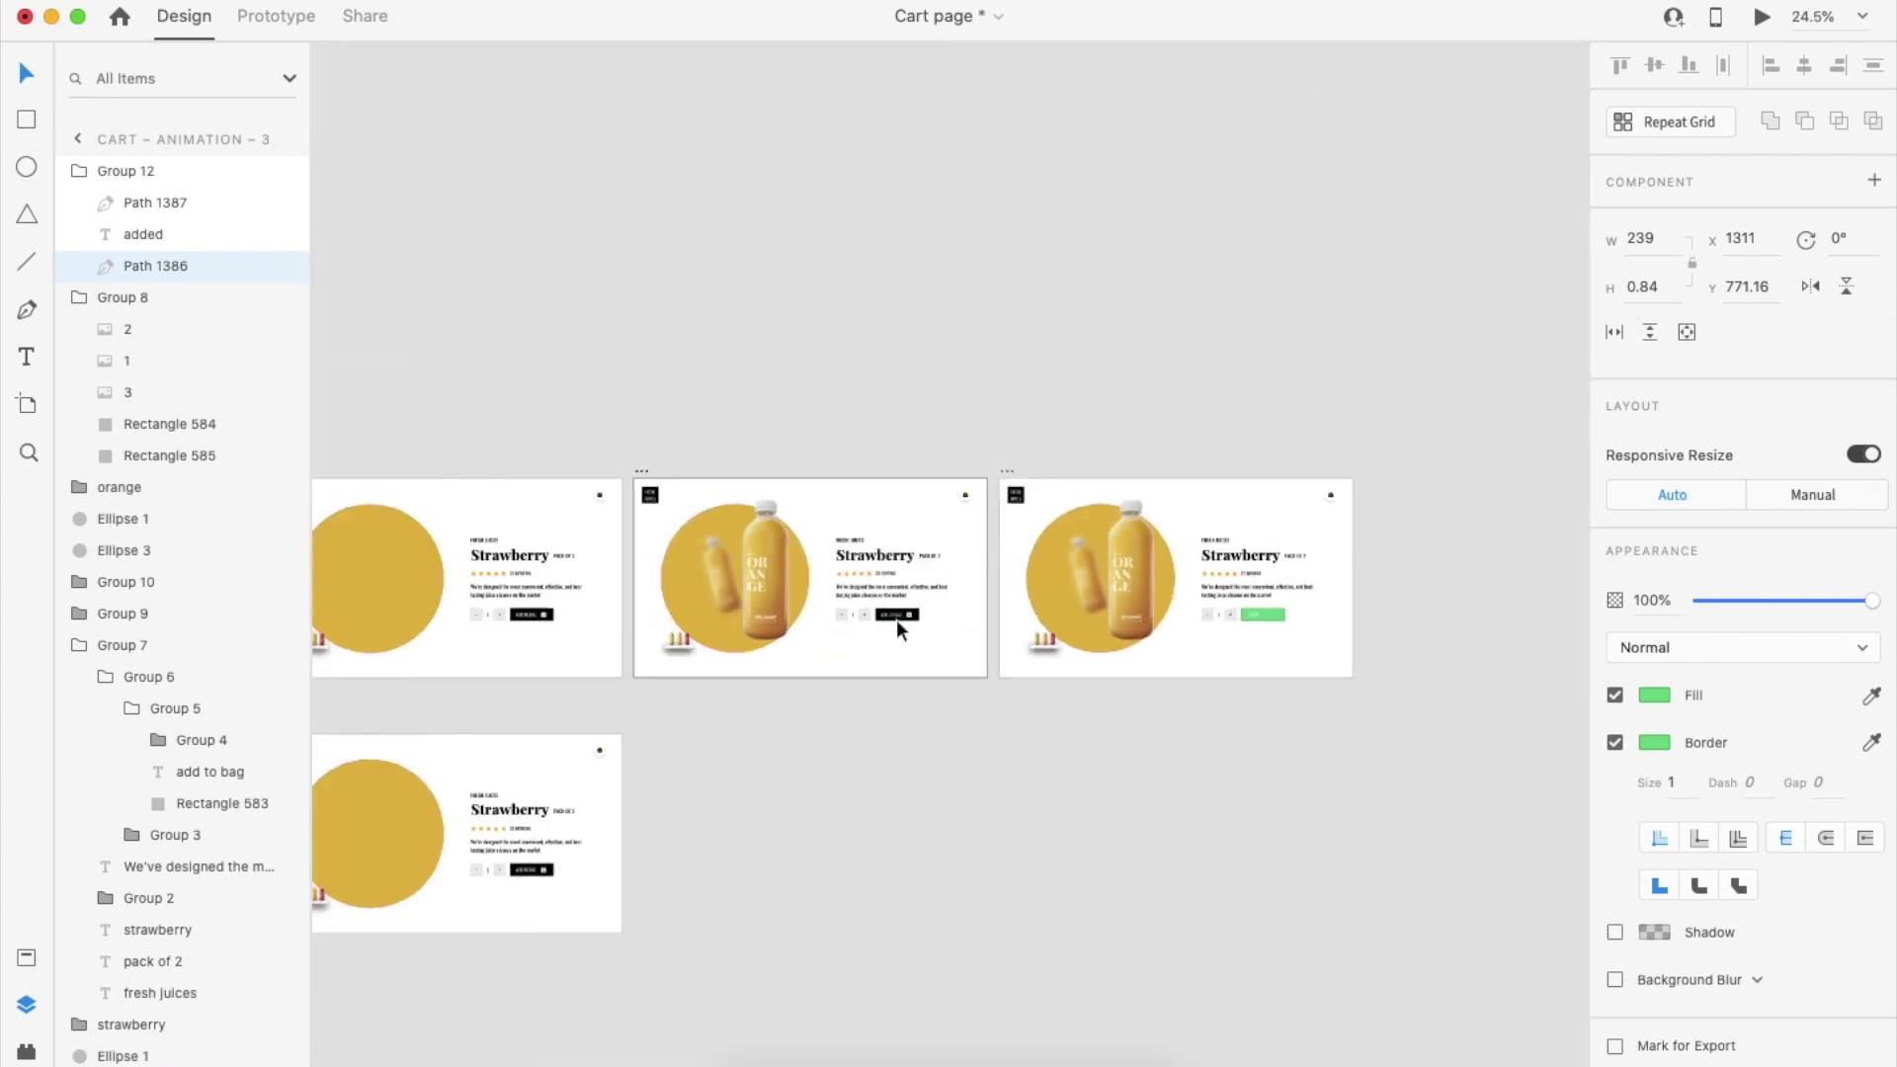
pyautogui.click(899, 776)
# Link the collapsed button group in Cart – Animation – 3 to Cart – Animation – 6 with Tap, Auto-Animate, Snap easing and 1.3 s duration
pyautogui.doubleClick(905, 611)
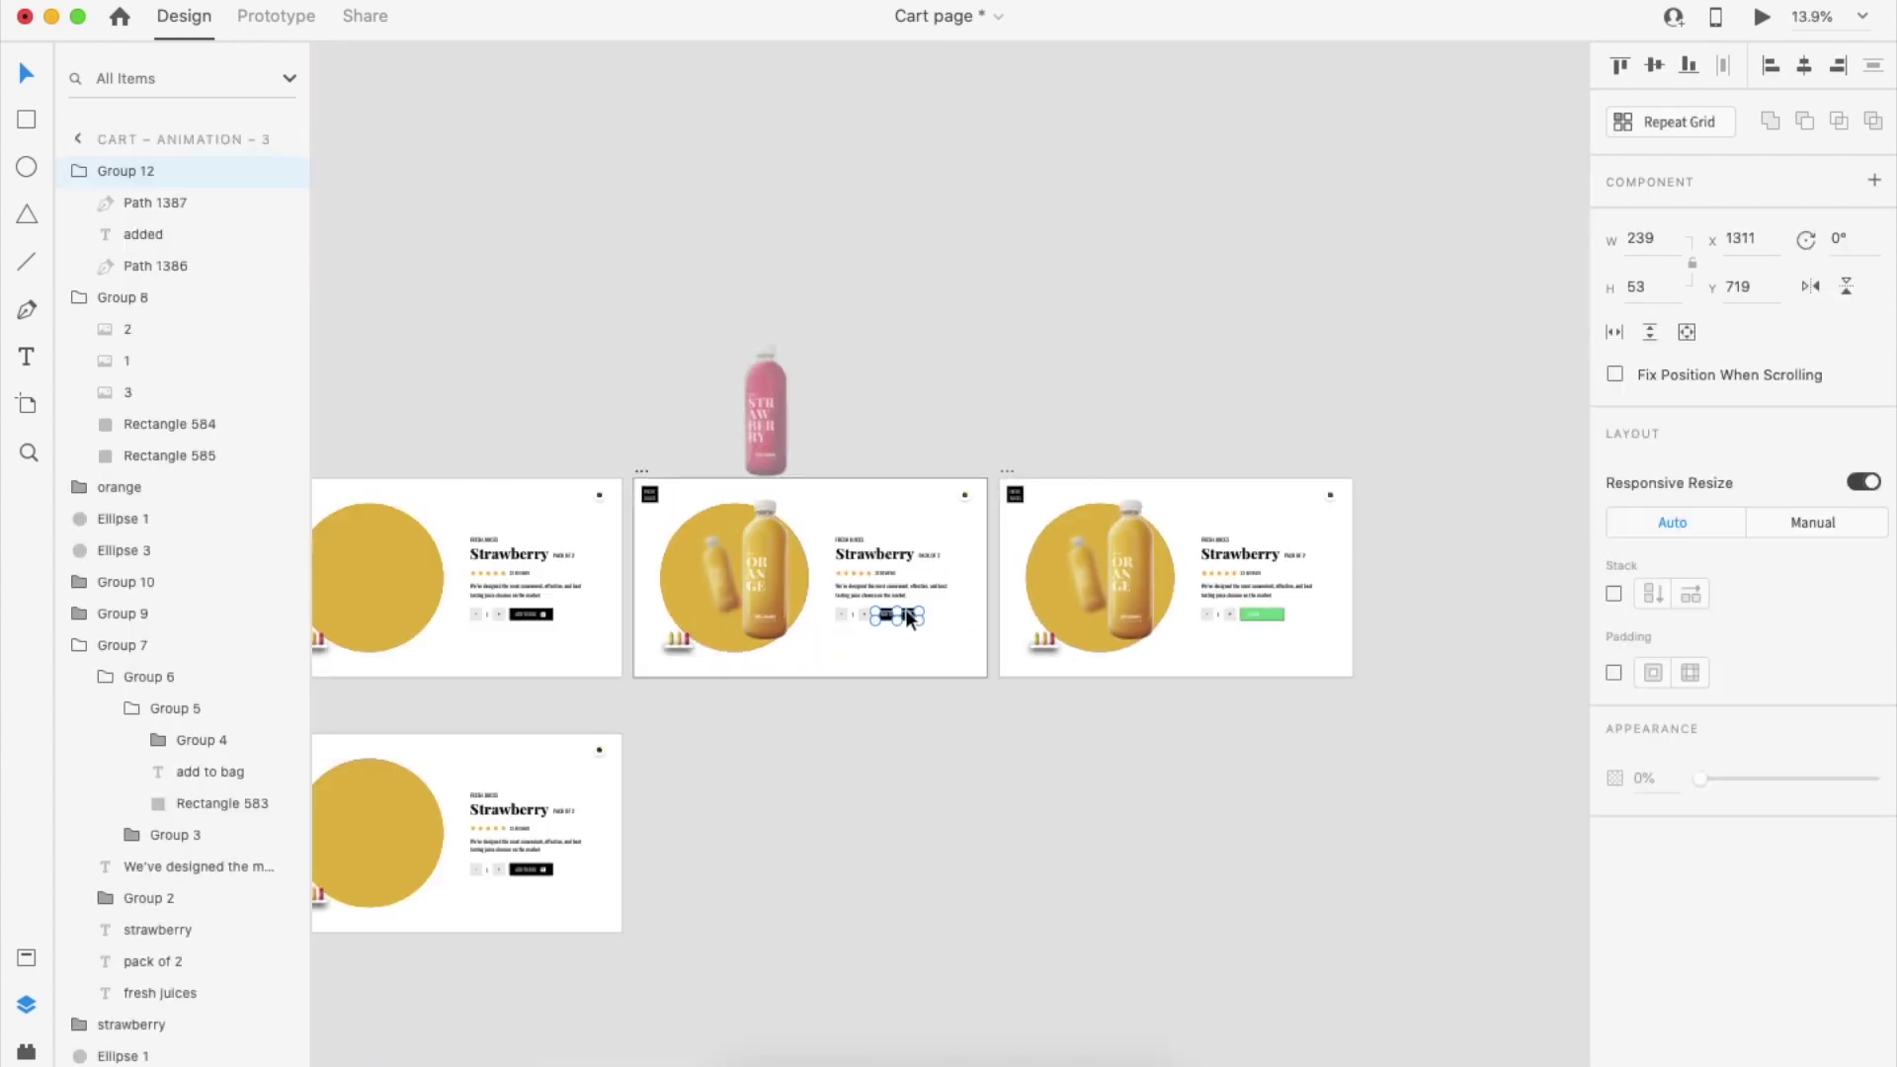
pyautogui.scroll(4, 909, 620)
pyautogui.click(897, 695)
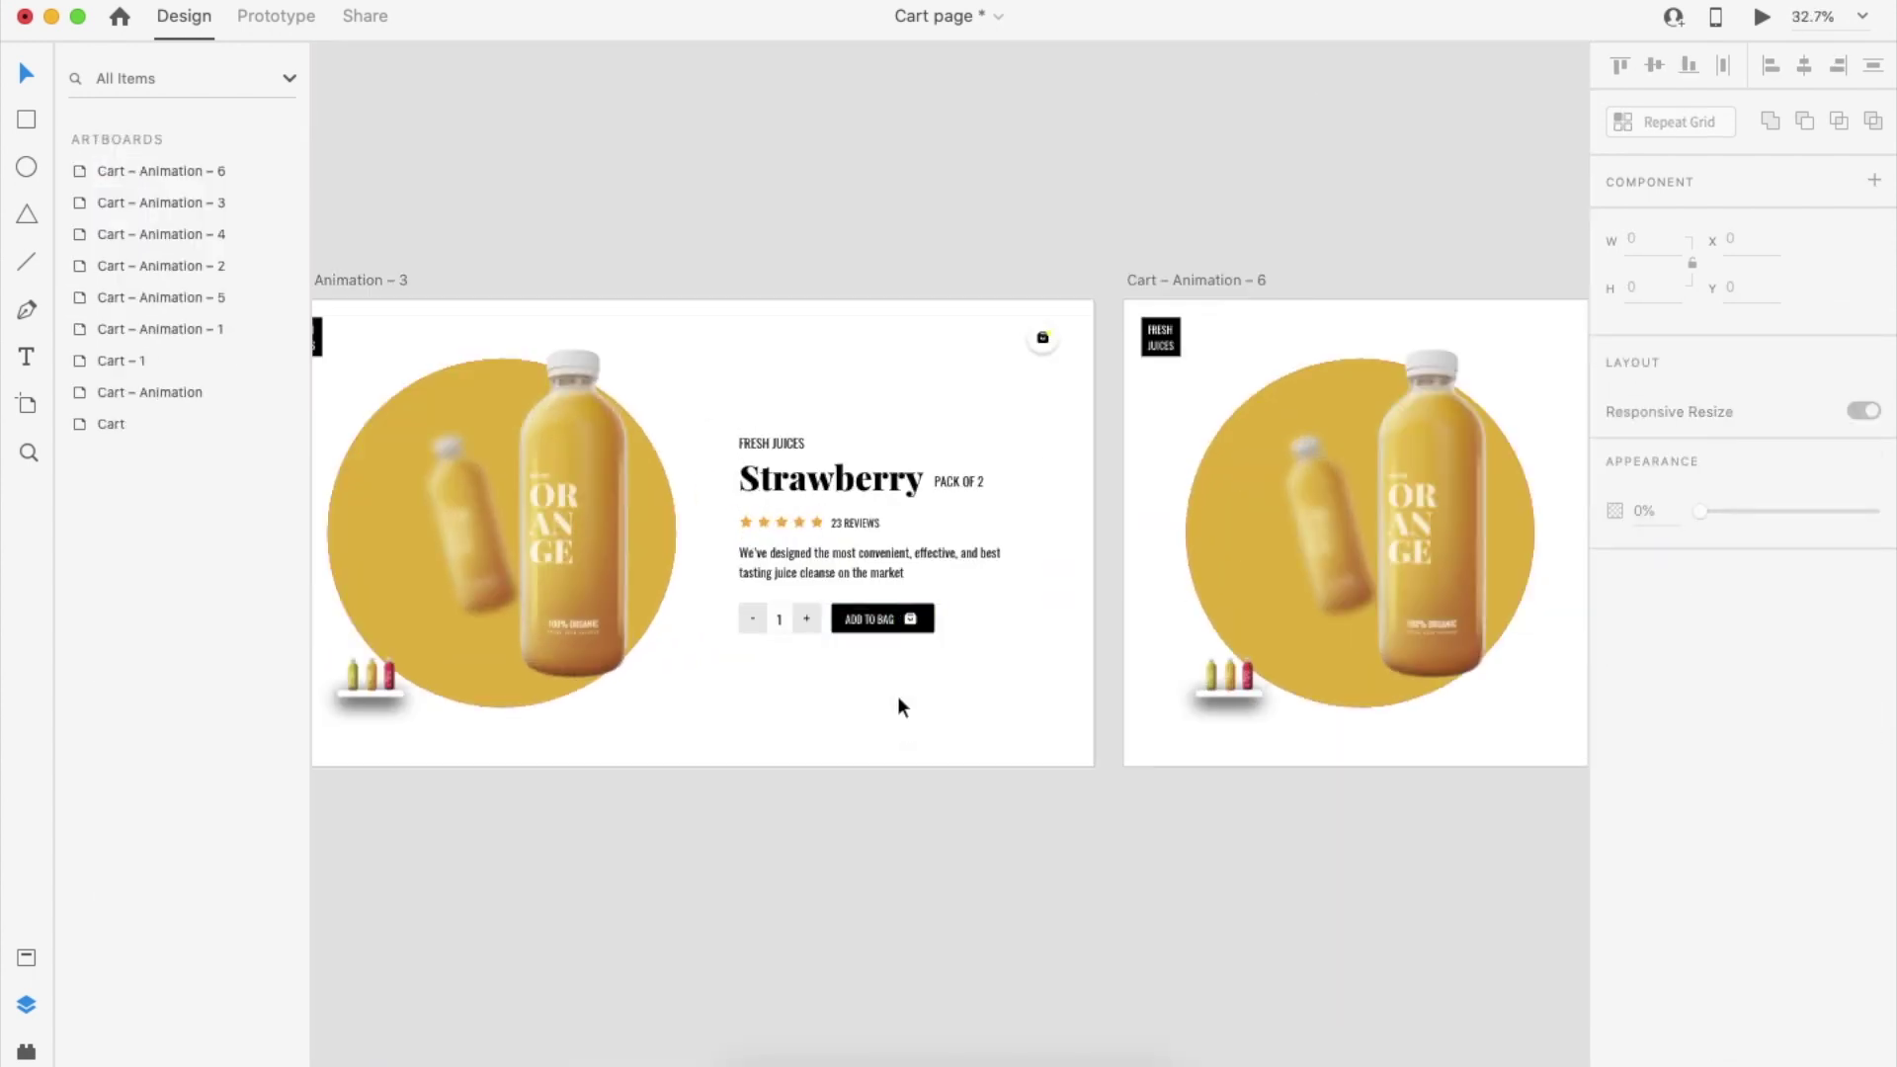
pyautogui.click(865, 629)
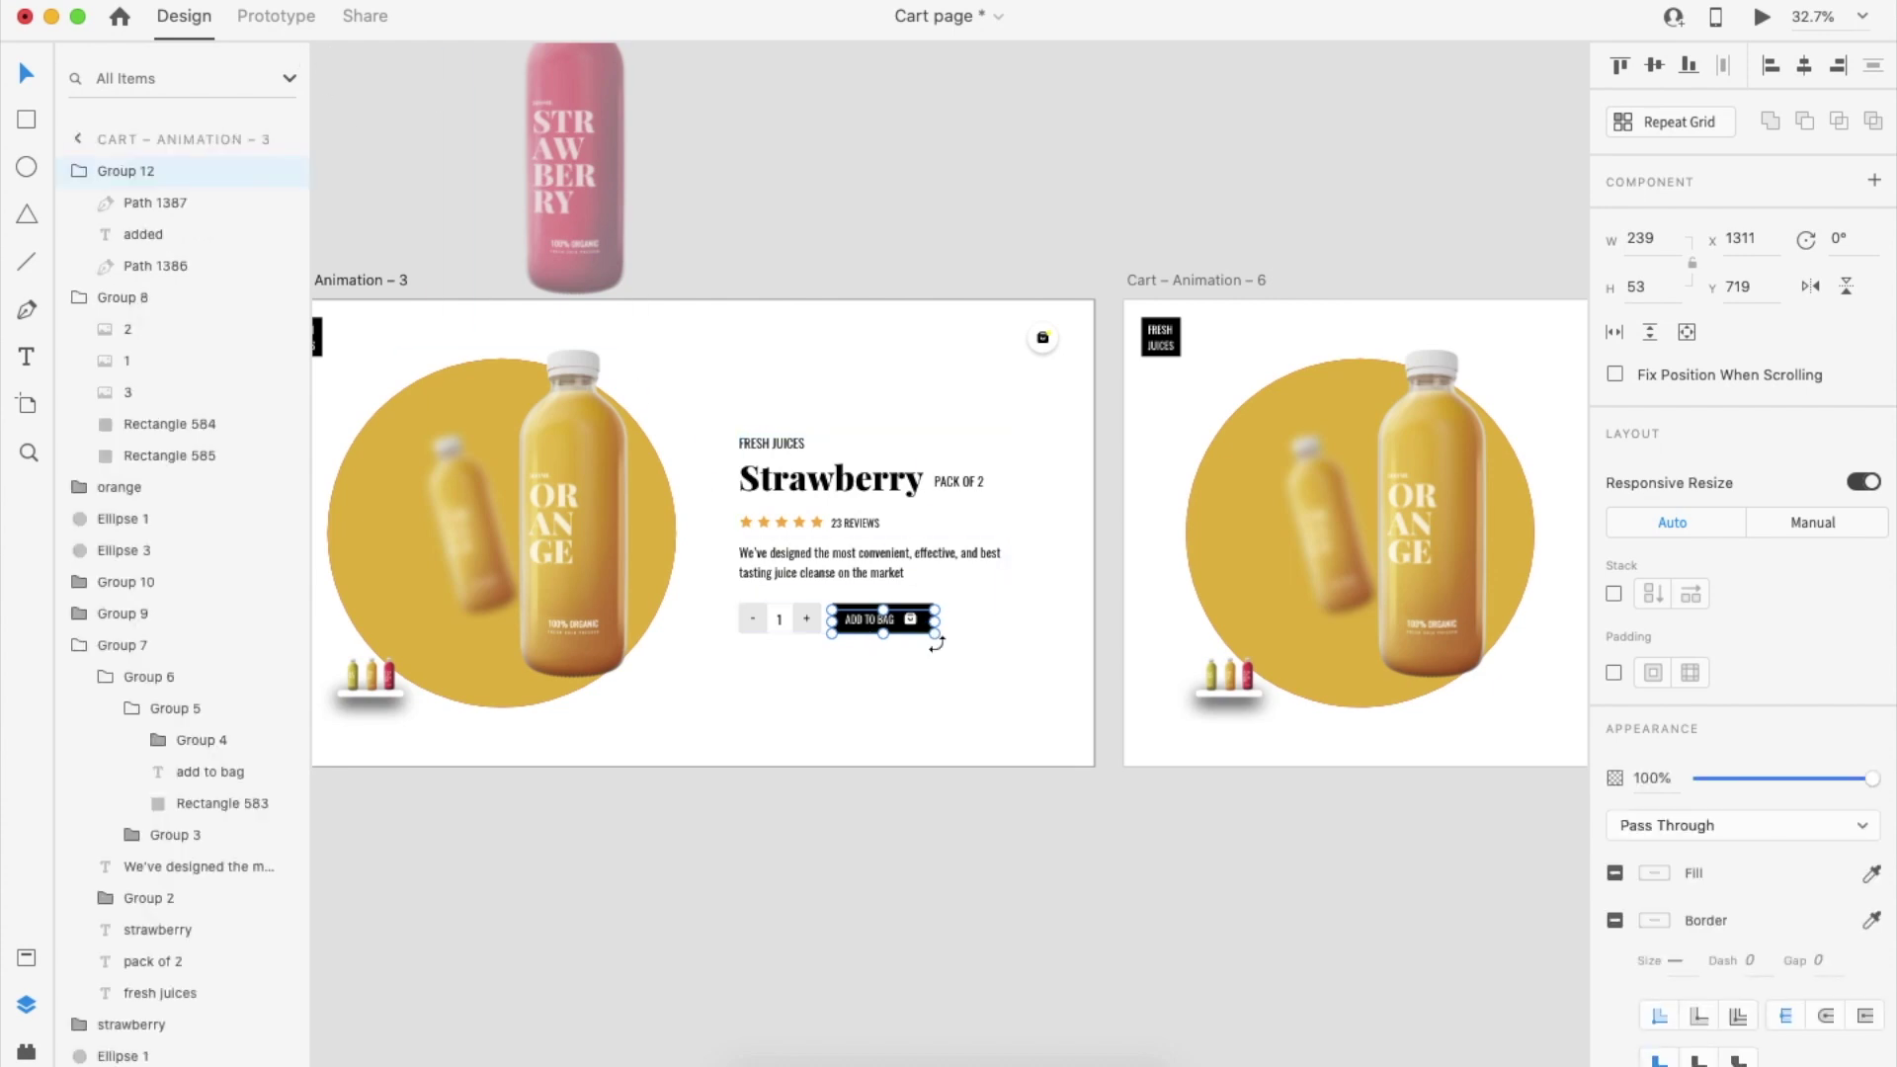
pyautogui.click(280, 16)
pyautogui.scroll(-3, 719, 313)
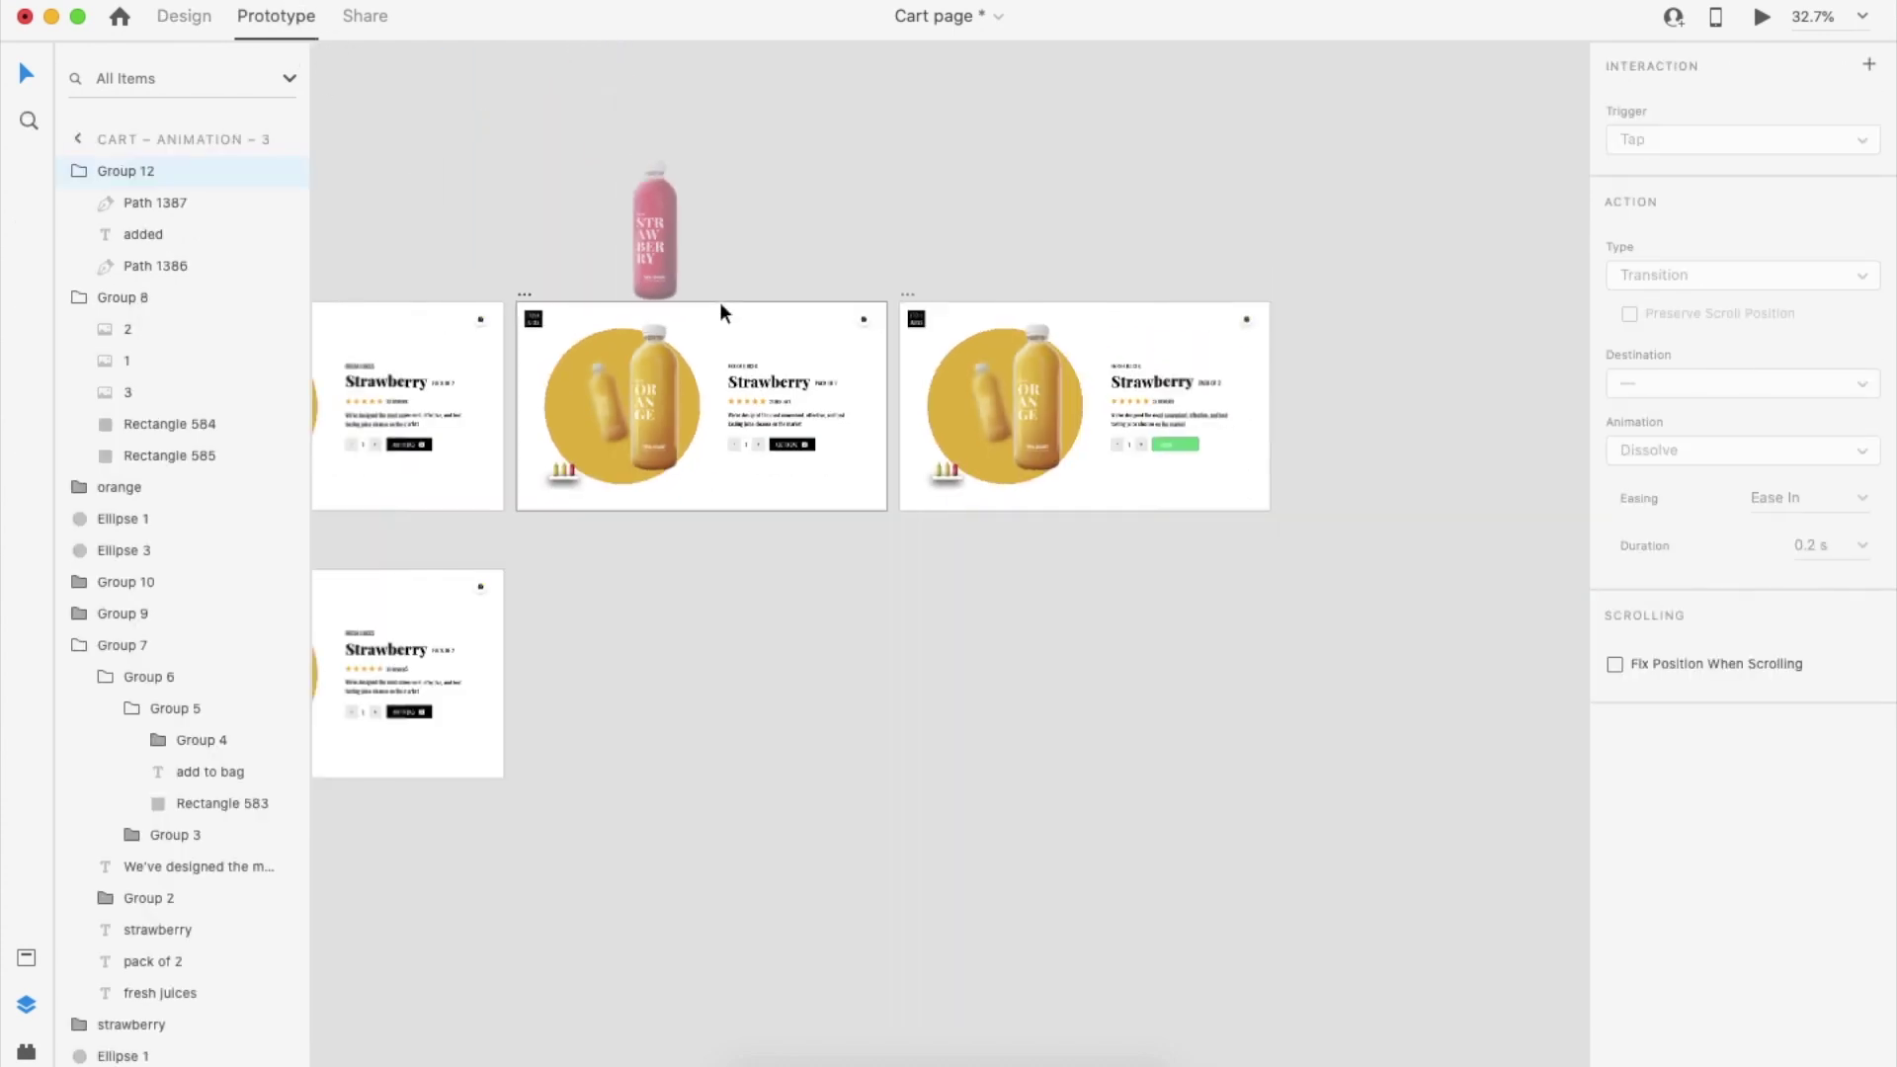
pyautogui.moveTo(816, 445); pyautogui.dragTo(1077, 443)
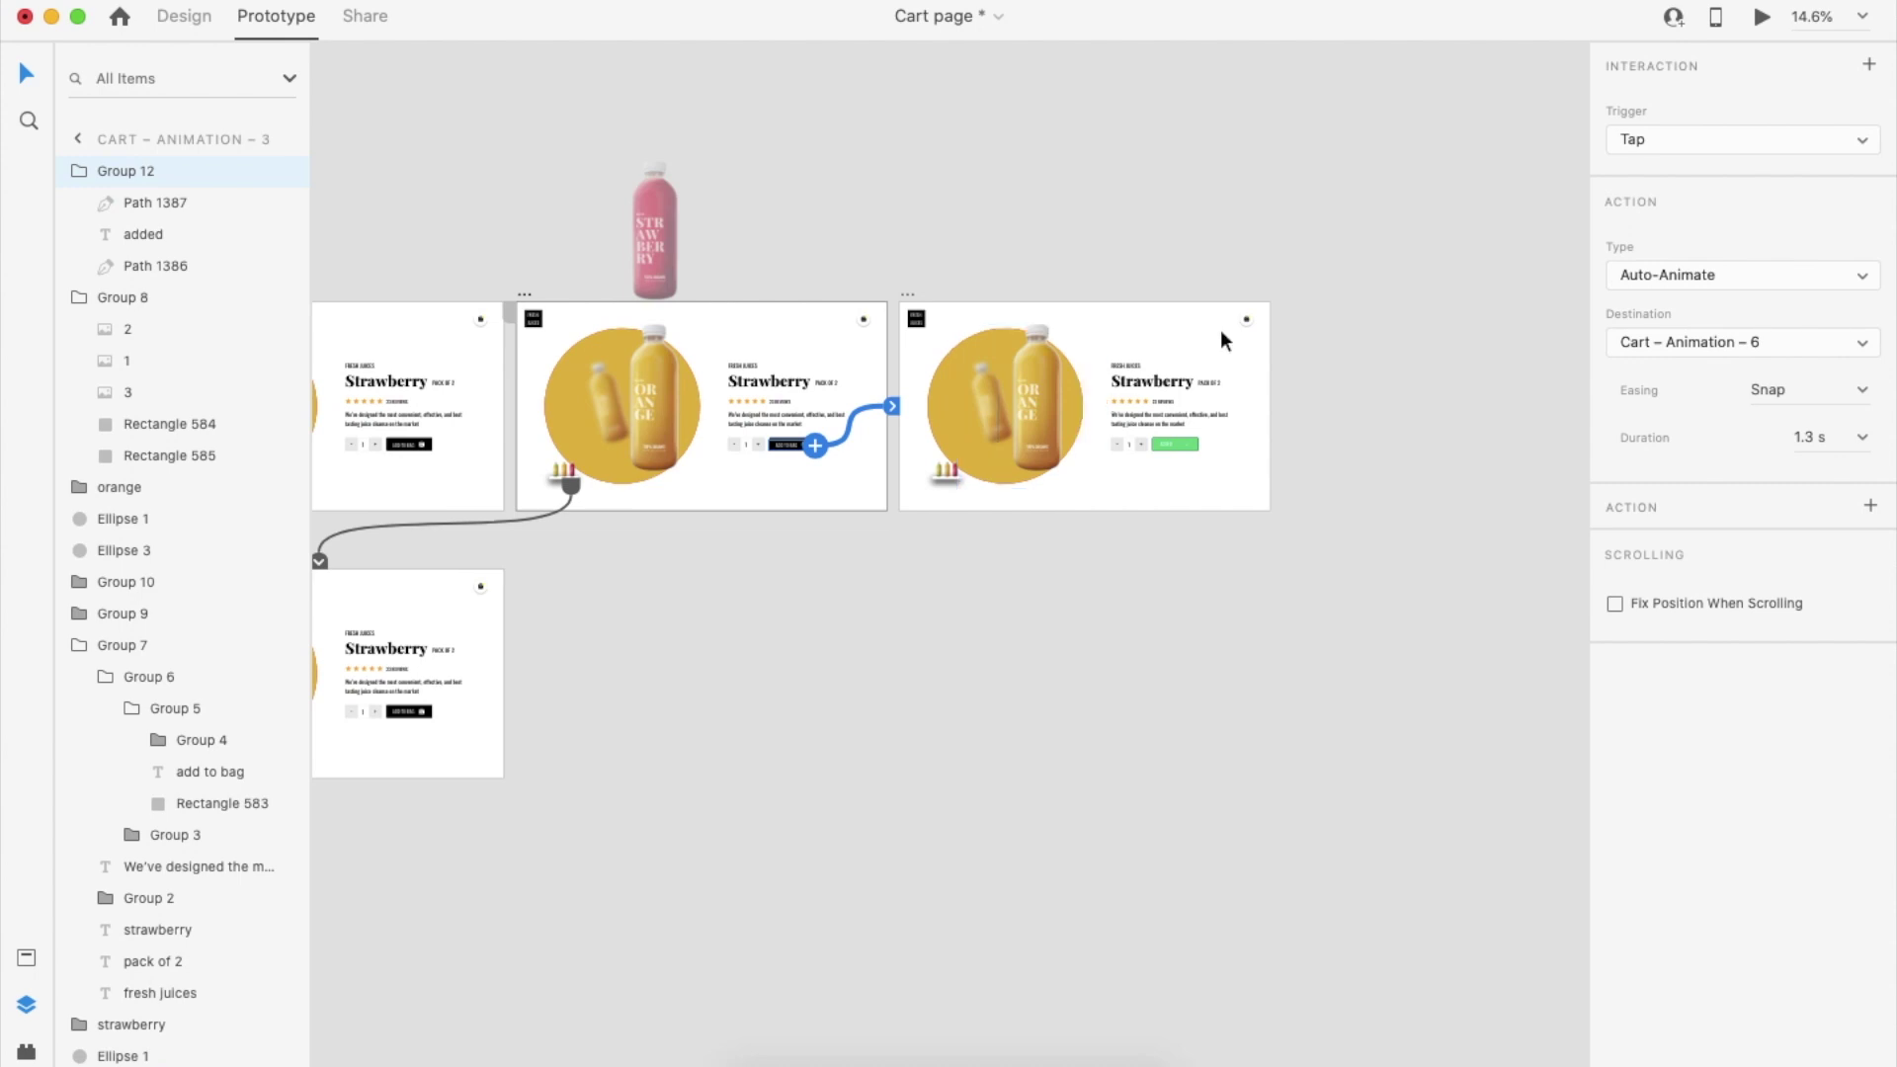
# Preview the prototype from Cart – Animation – 3, test the Add to Bag button and close the preview
pyautogui.click(804, 432)
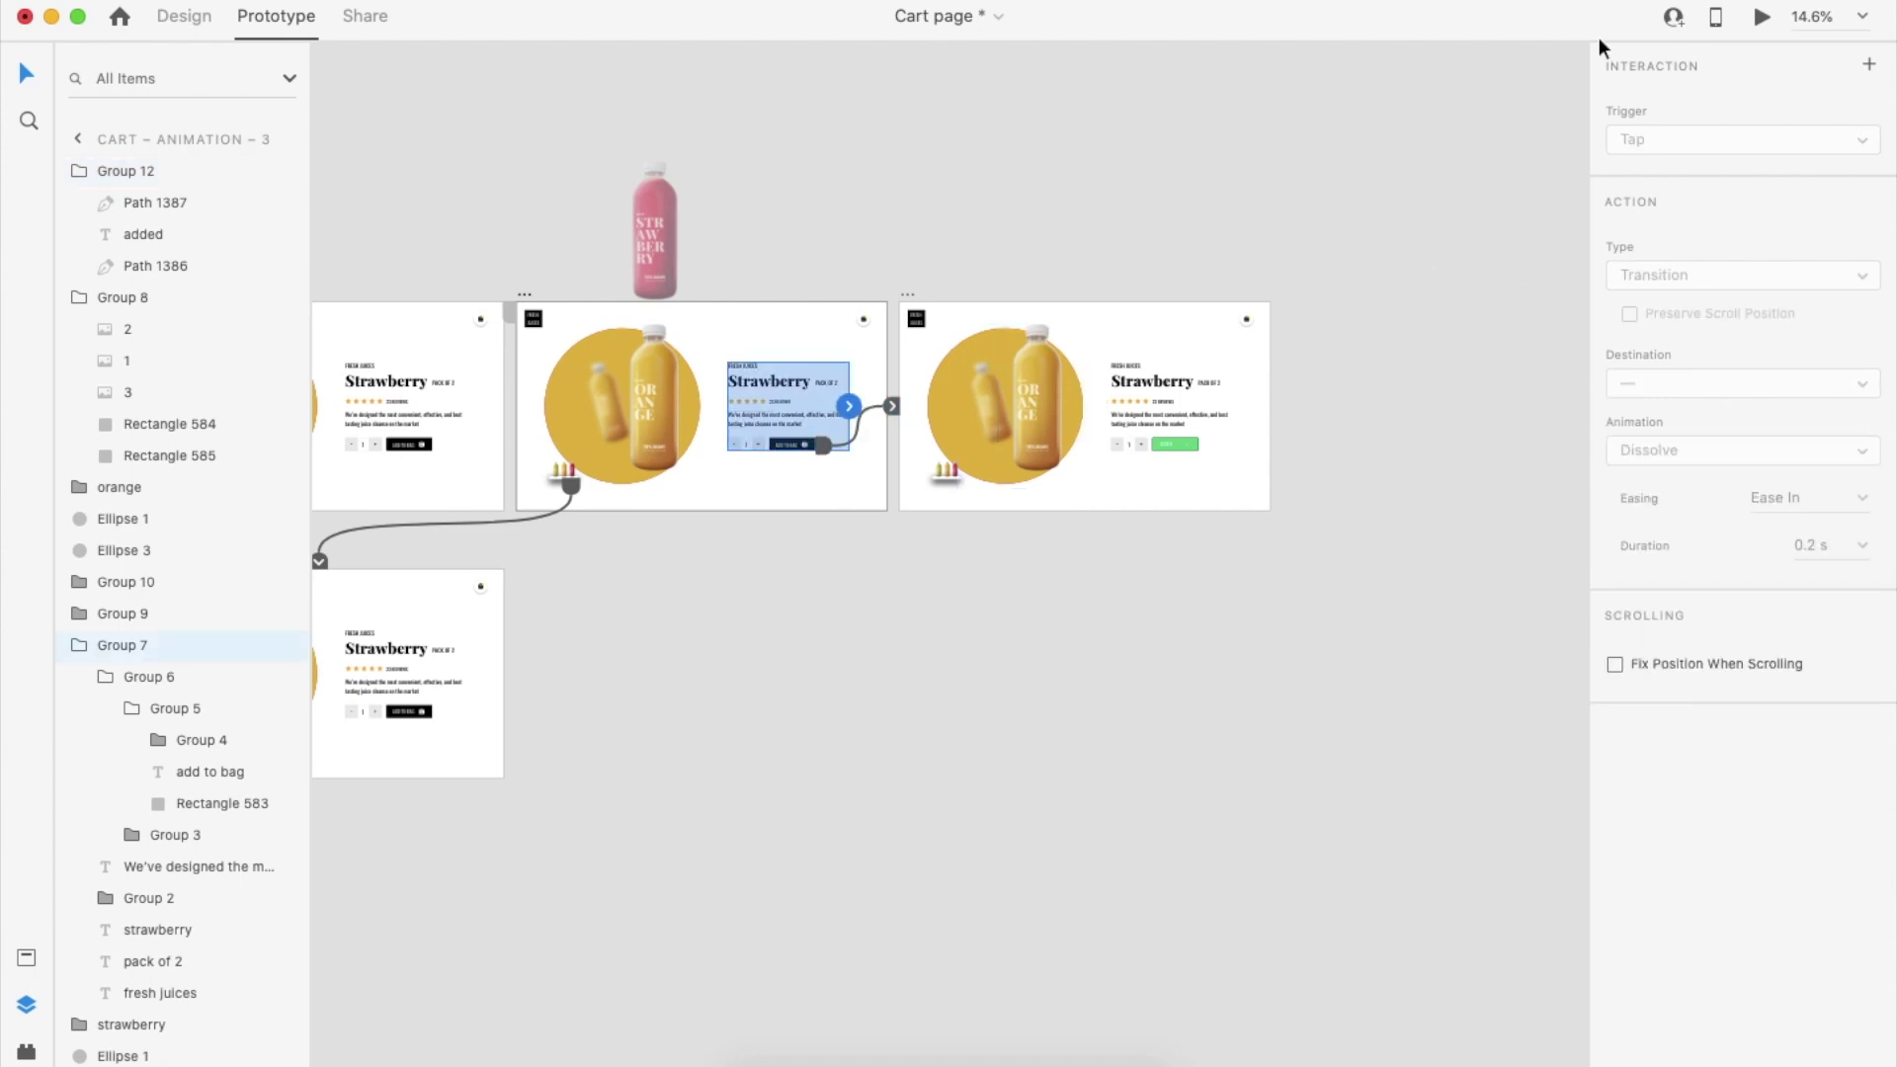
pyautogui.click(1762, 18)
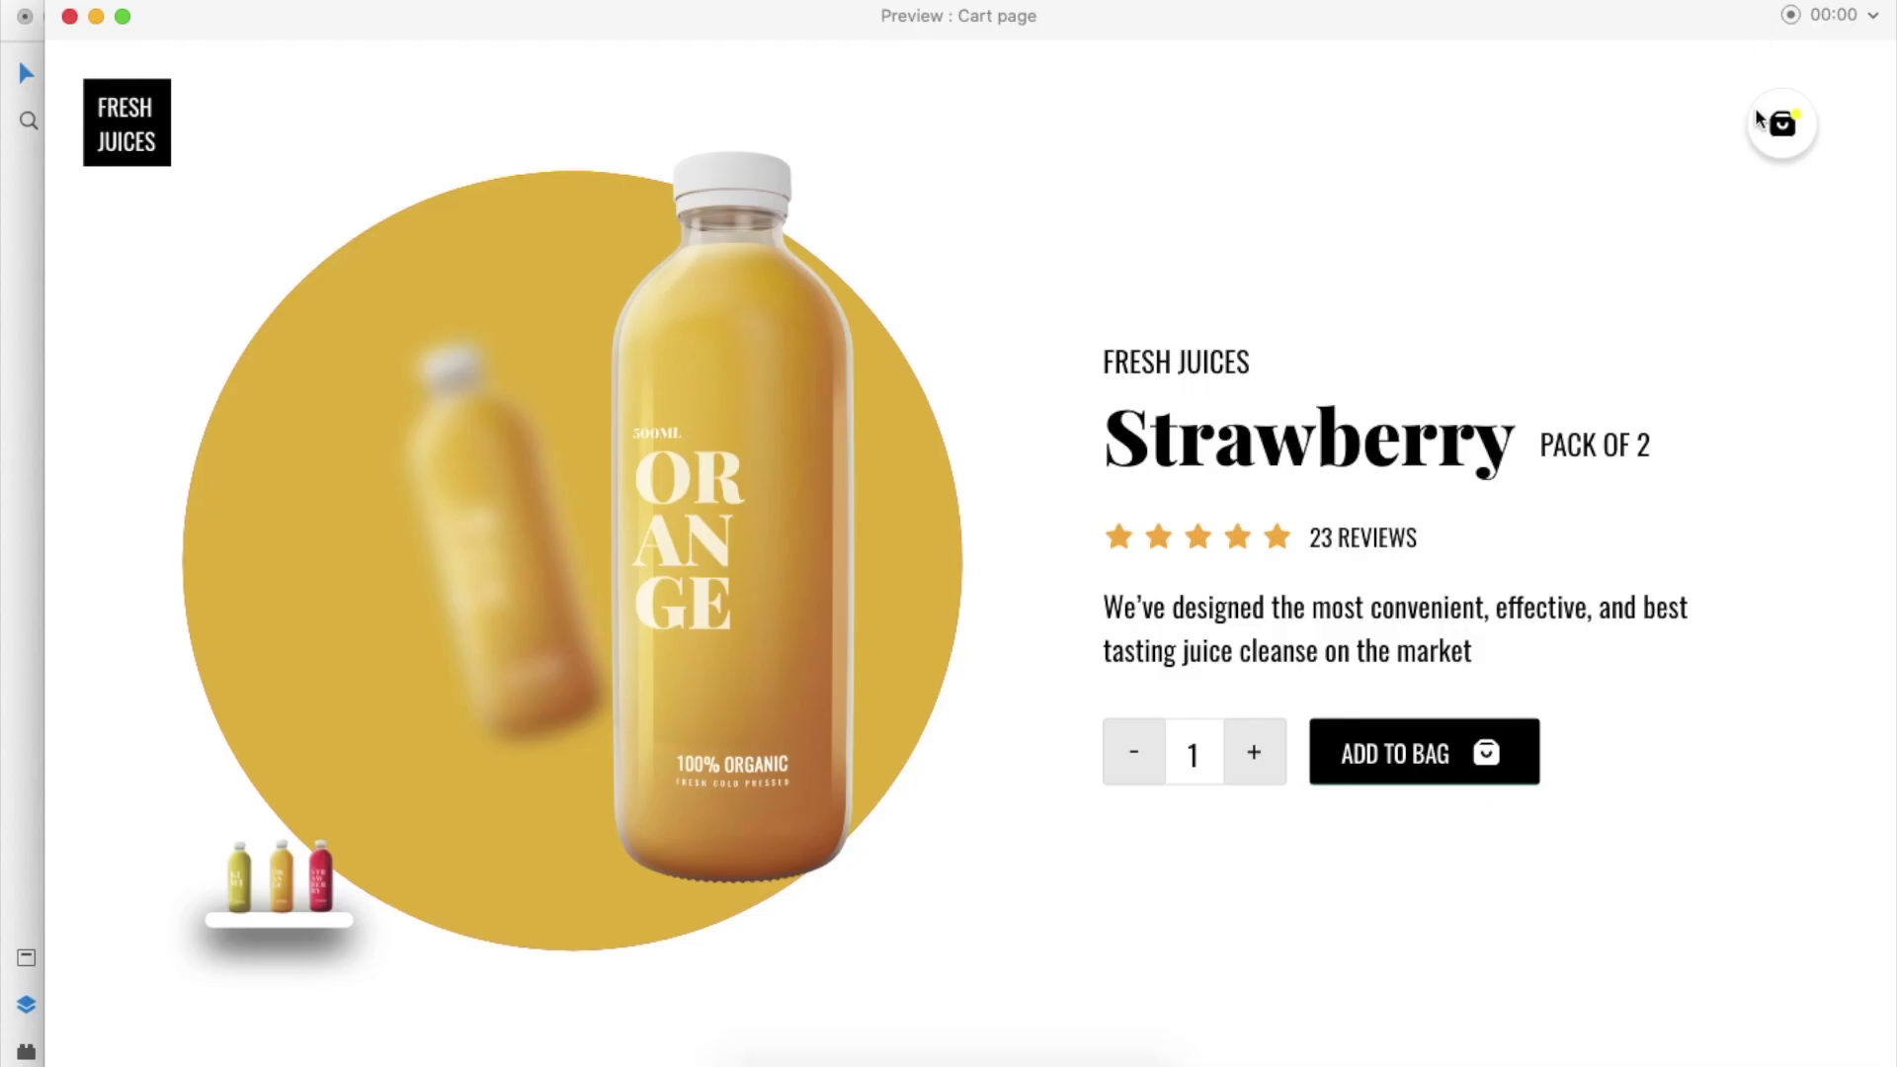
pyautogui.click(1426, 761)
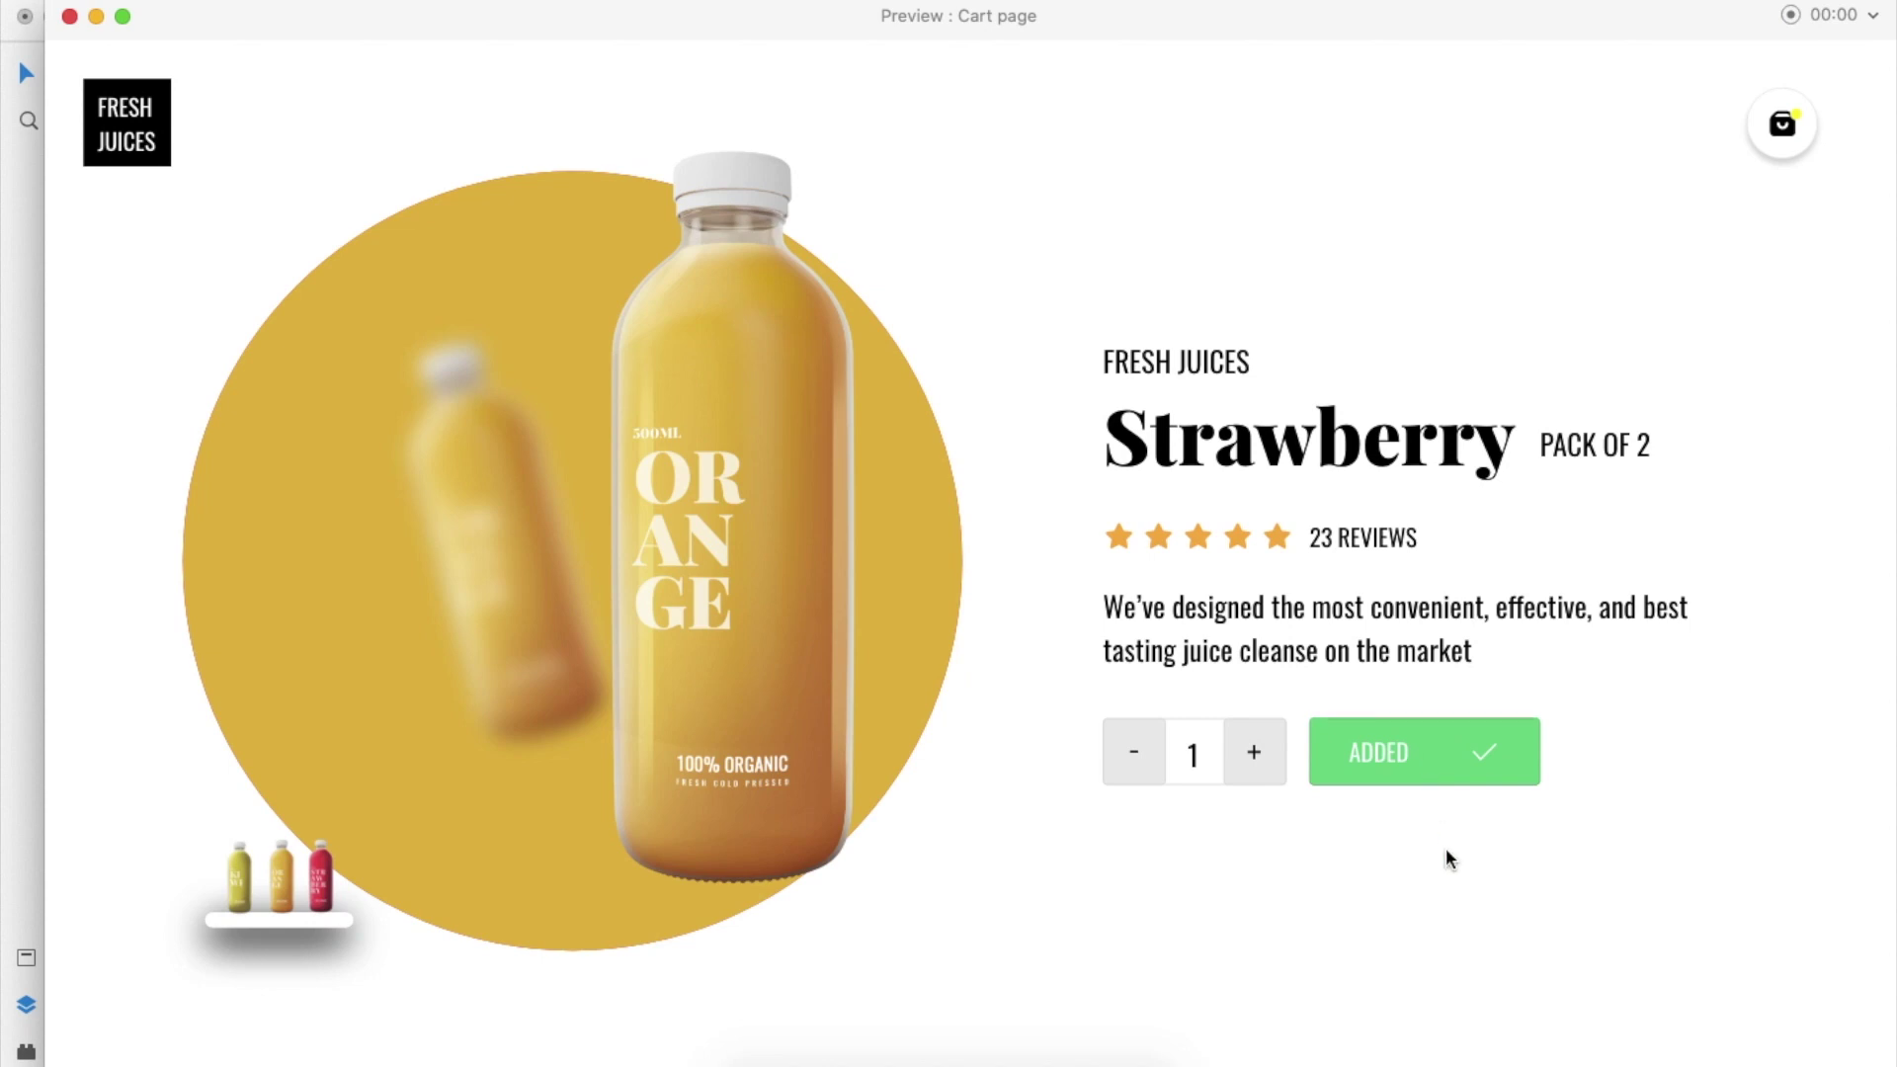
pyautogui.click(69, 15)
pyautogui.click(1018, 741)
# Nudge the hidden ADDED label in Cart – Animation – 3 by 20 px towards the check mark
pyautogui.scroll(3, 817, 391)
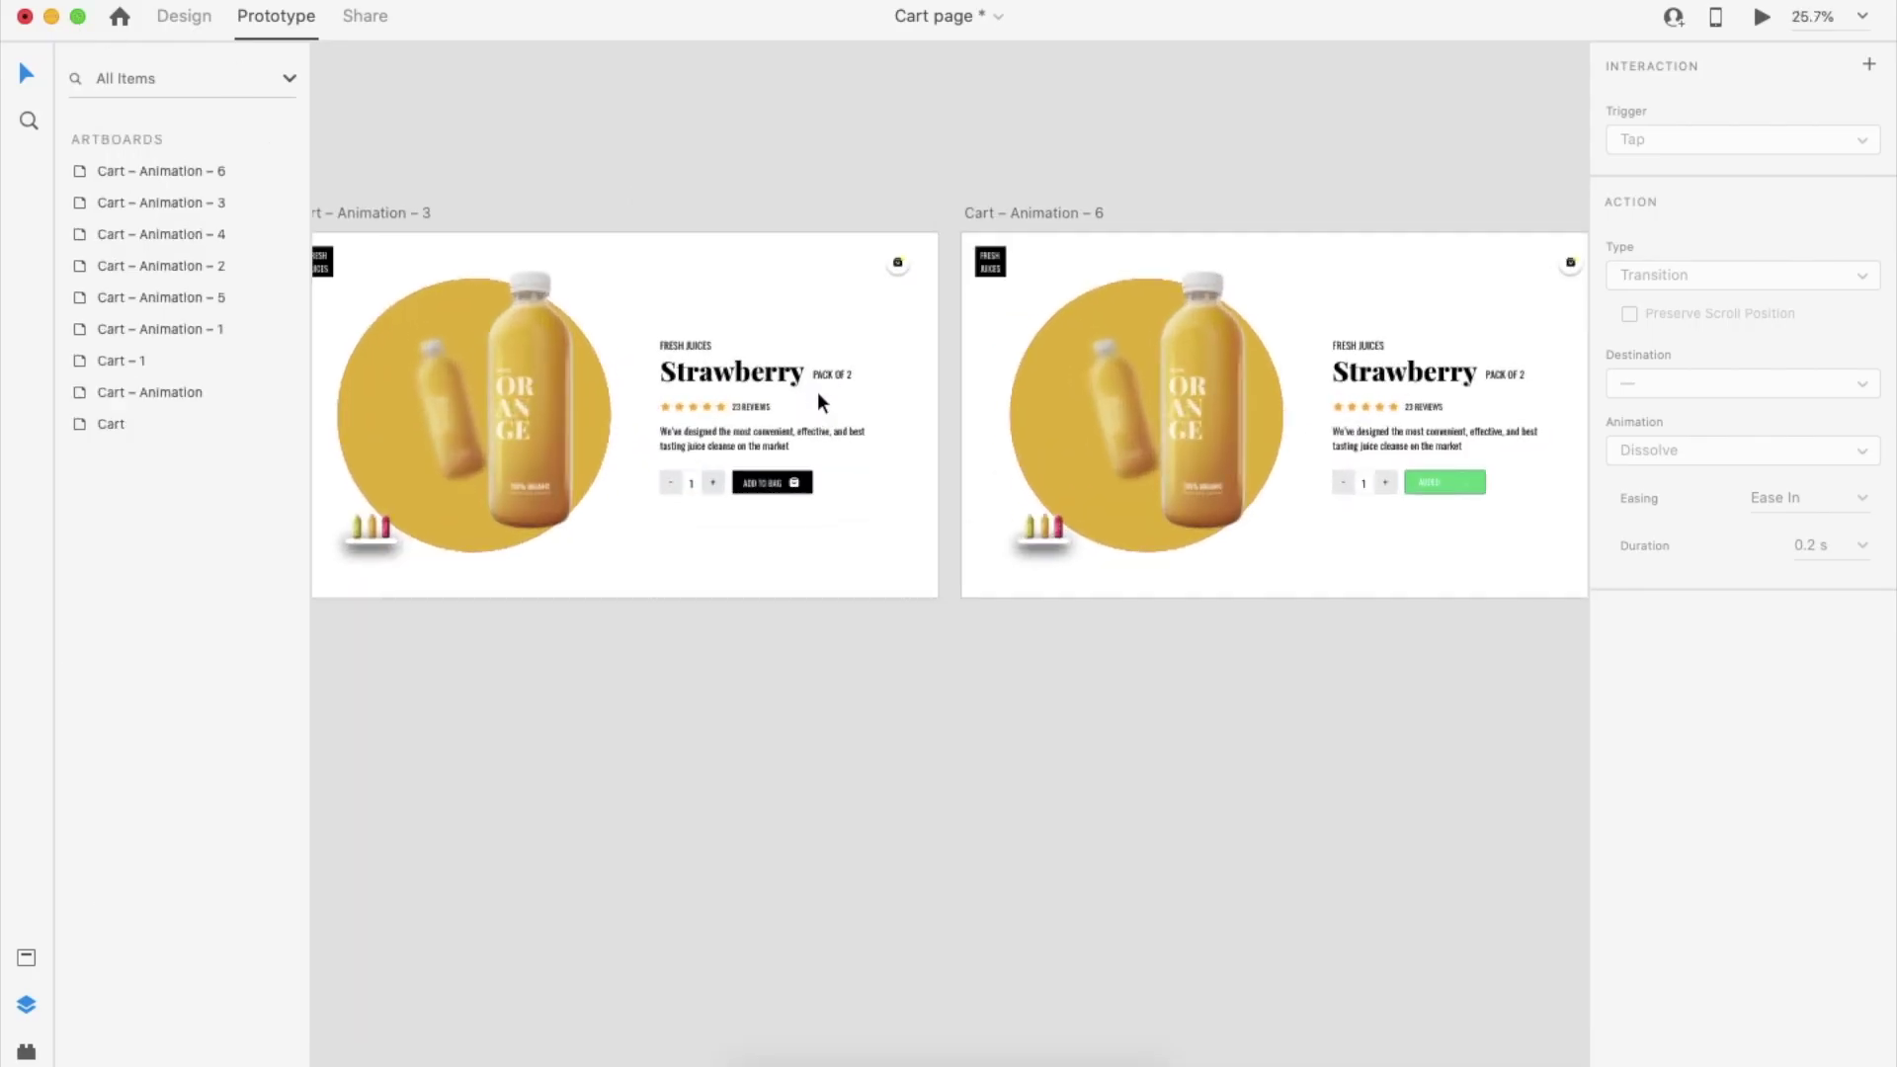
pyautogui.click(761, 484)
pyautogui.scroll(5, 764, 485)
pyautogui.doubleClick(768, 492)
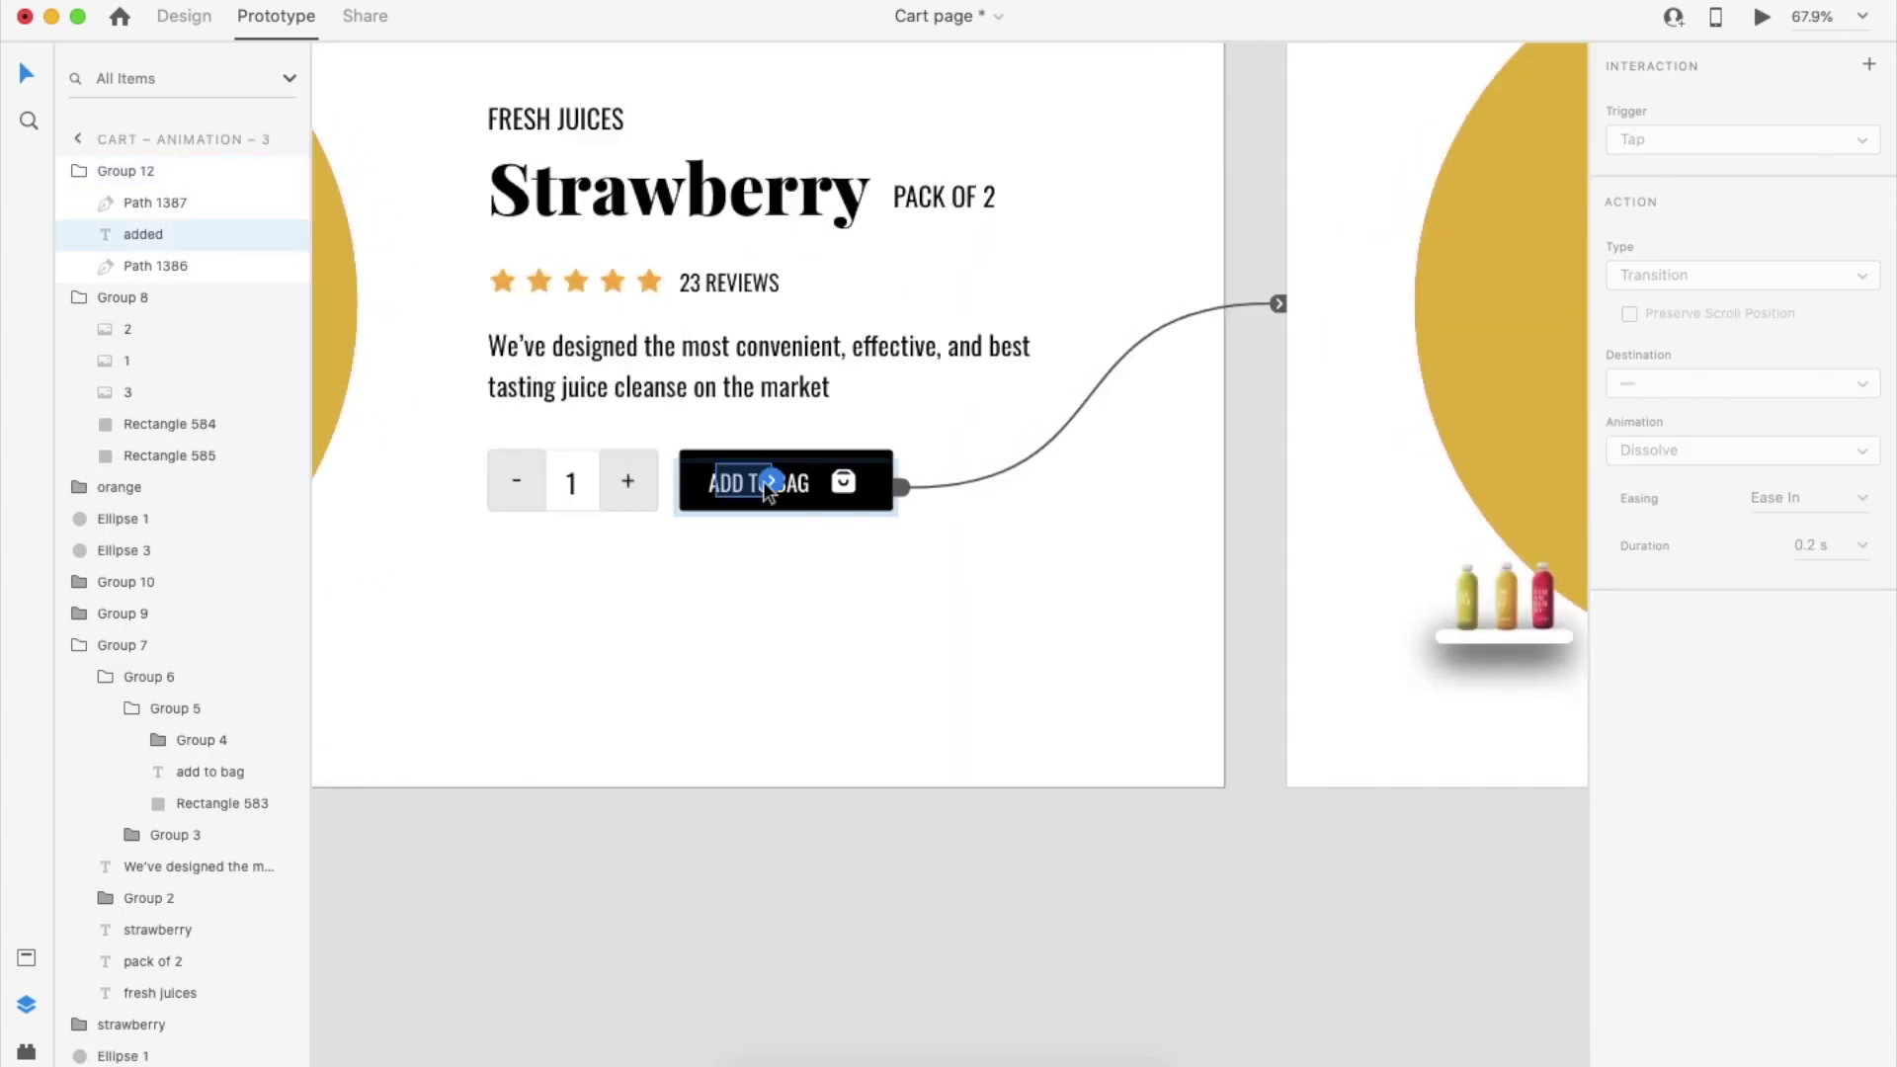
pyautogui.hotkey('shift', 'Right')
pyautogui.hotkey('shift', 'Right')
pyautogui.keyDown('shift'); pyautogui.click(846, 494); pyautogui.keyUp('shift')
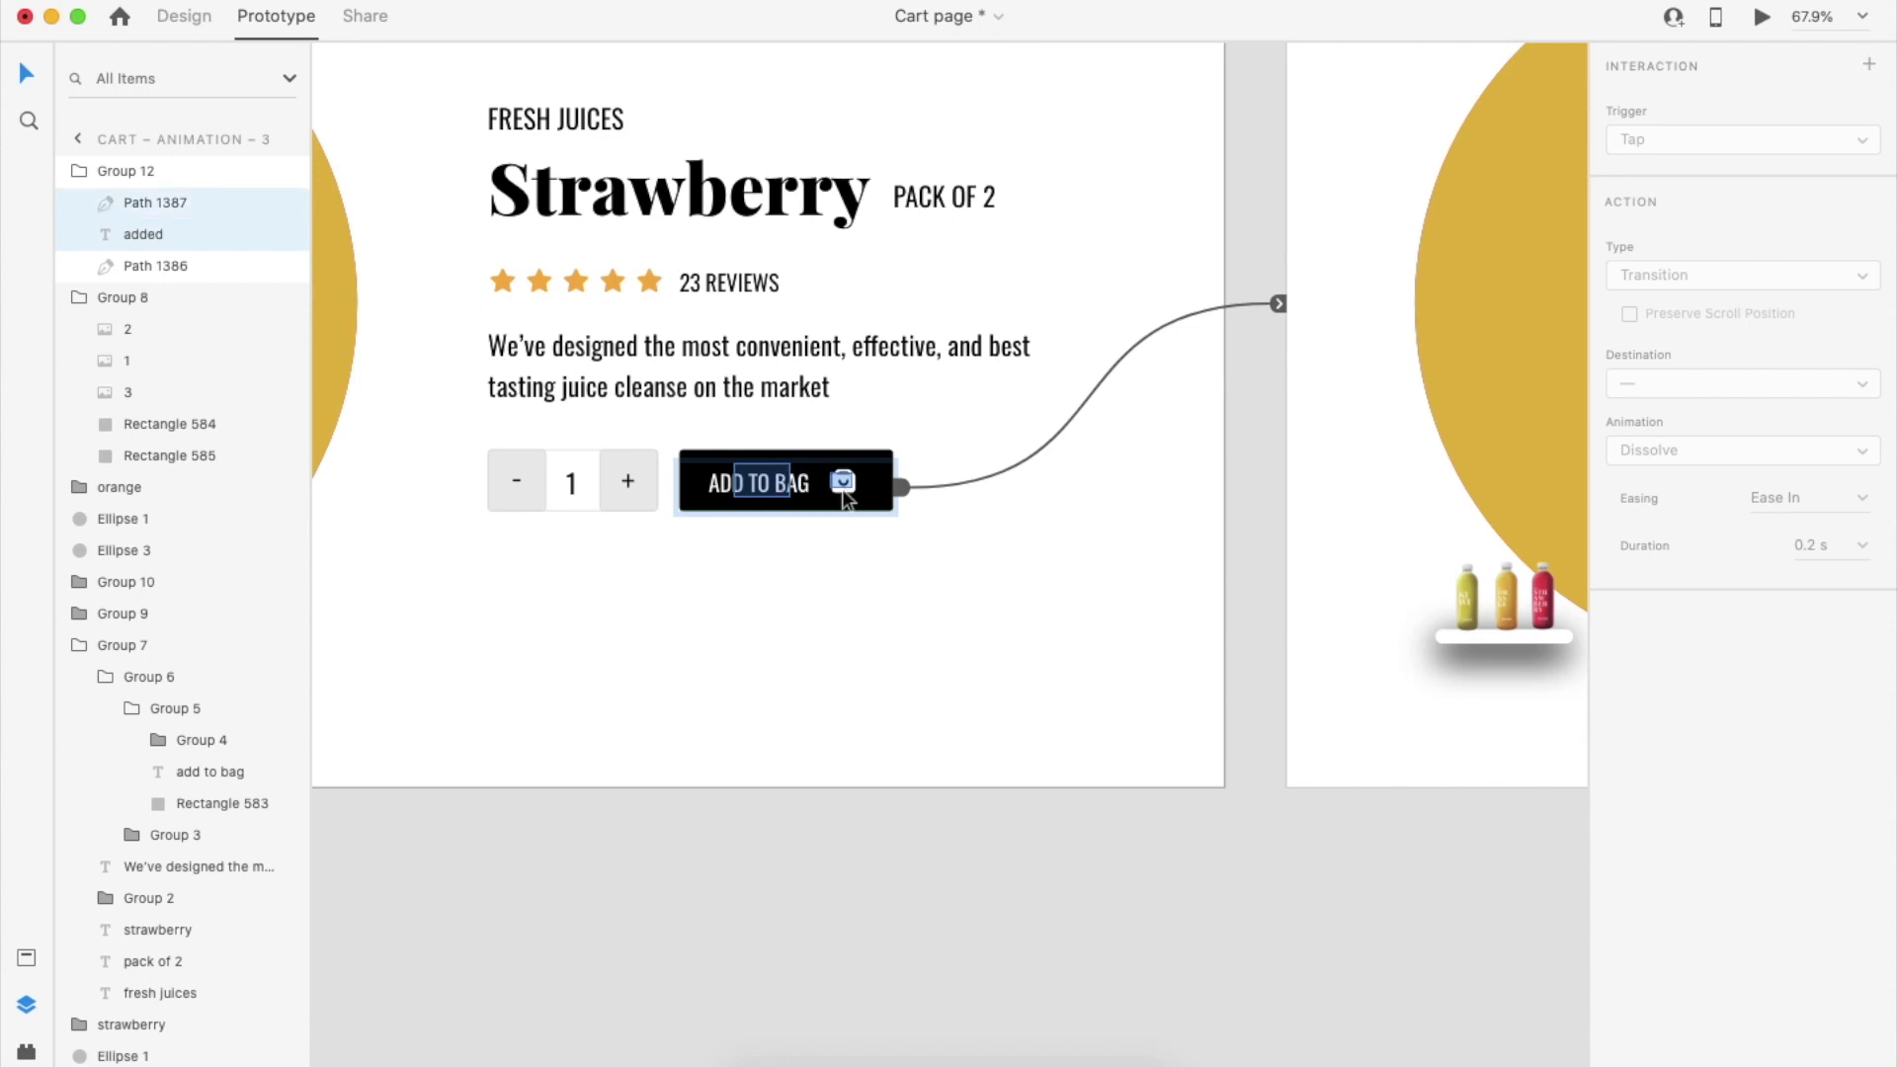
pyautogui.click(814, 557)
# In Cart – Animation – 6, group the check mark with the ADDED label nudged closer to it, and centre the group horizontally on the green rectangle
pyautogui.hscroll(15, 814, 557)
pyautogui.click(778, 476)
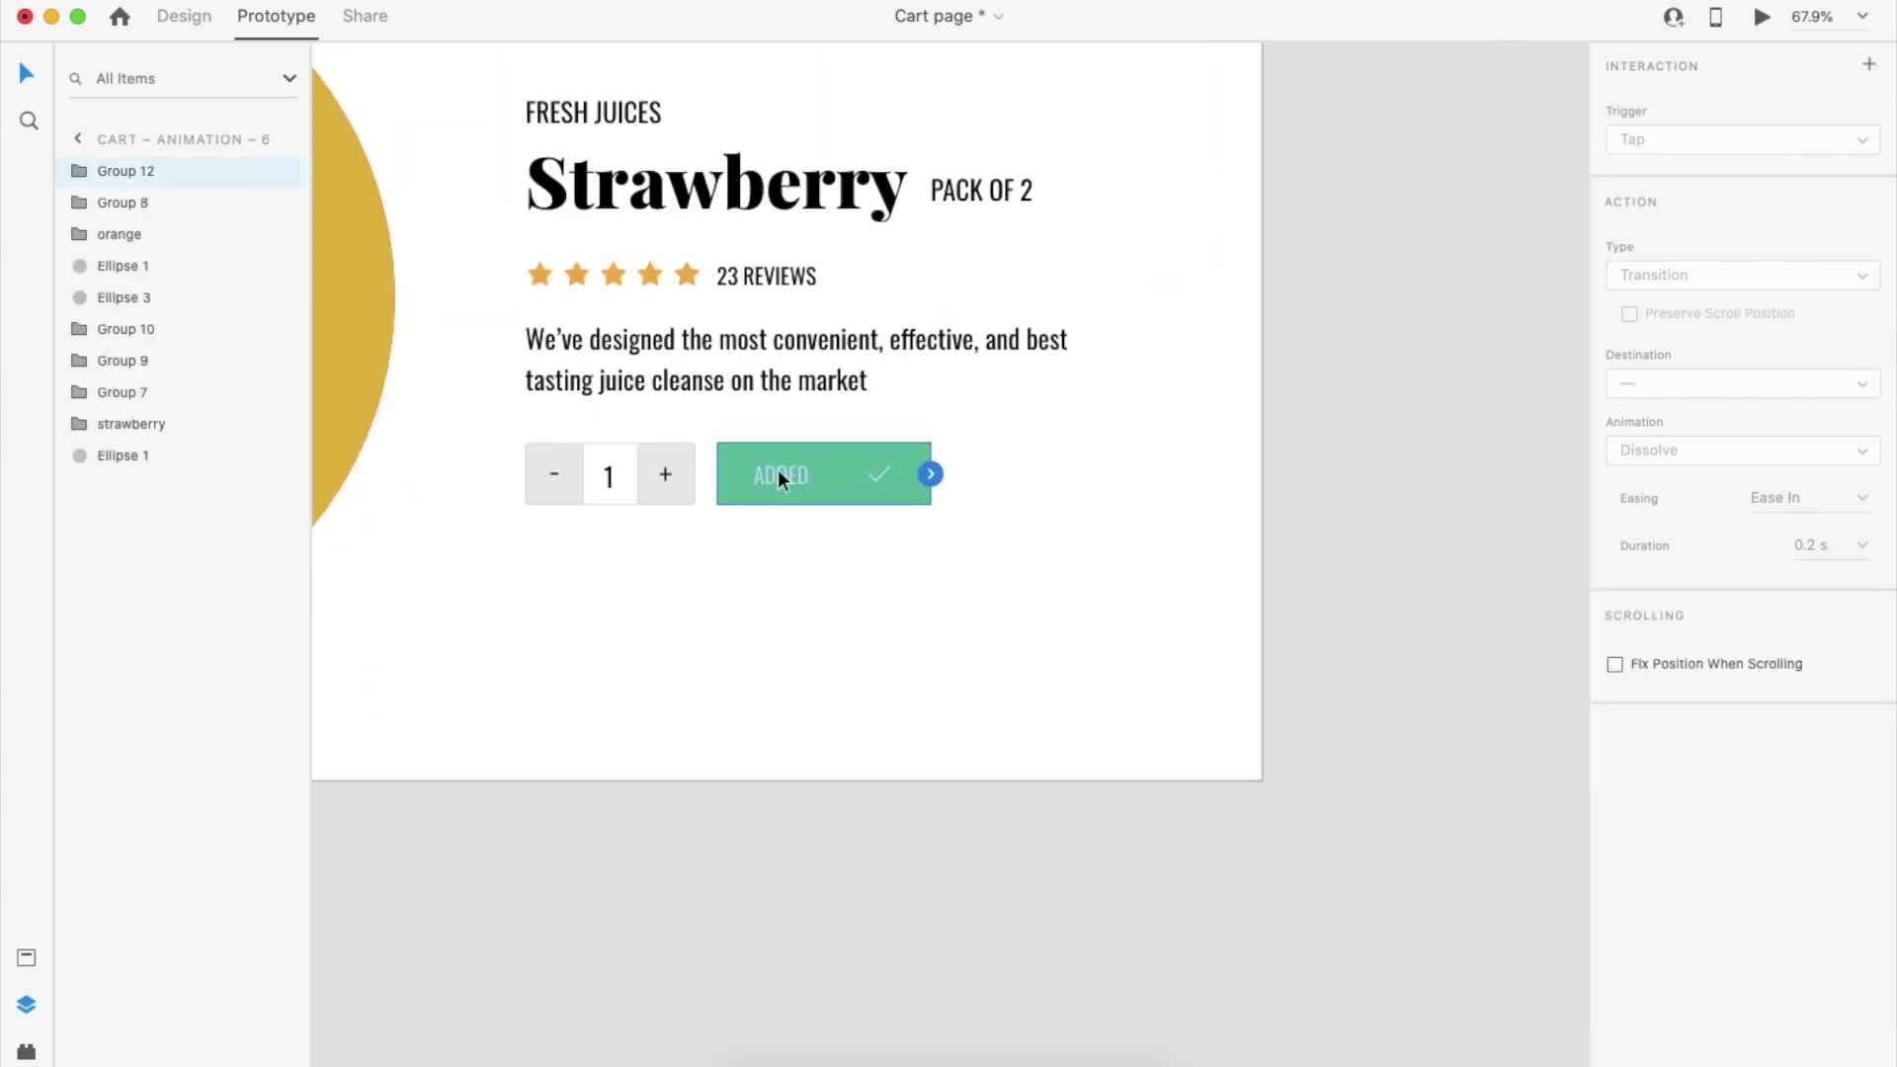
pyautogui.doubleClick(779, 472)
pyautogui.hotkey('shift', 'Right')
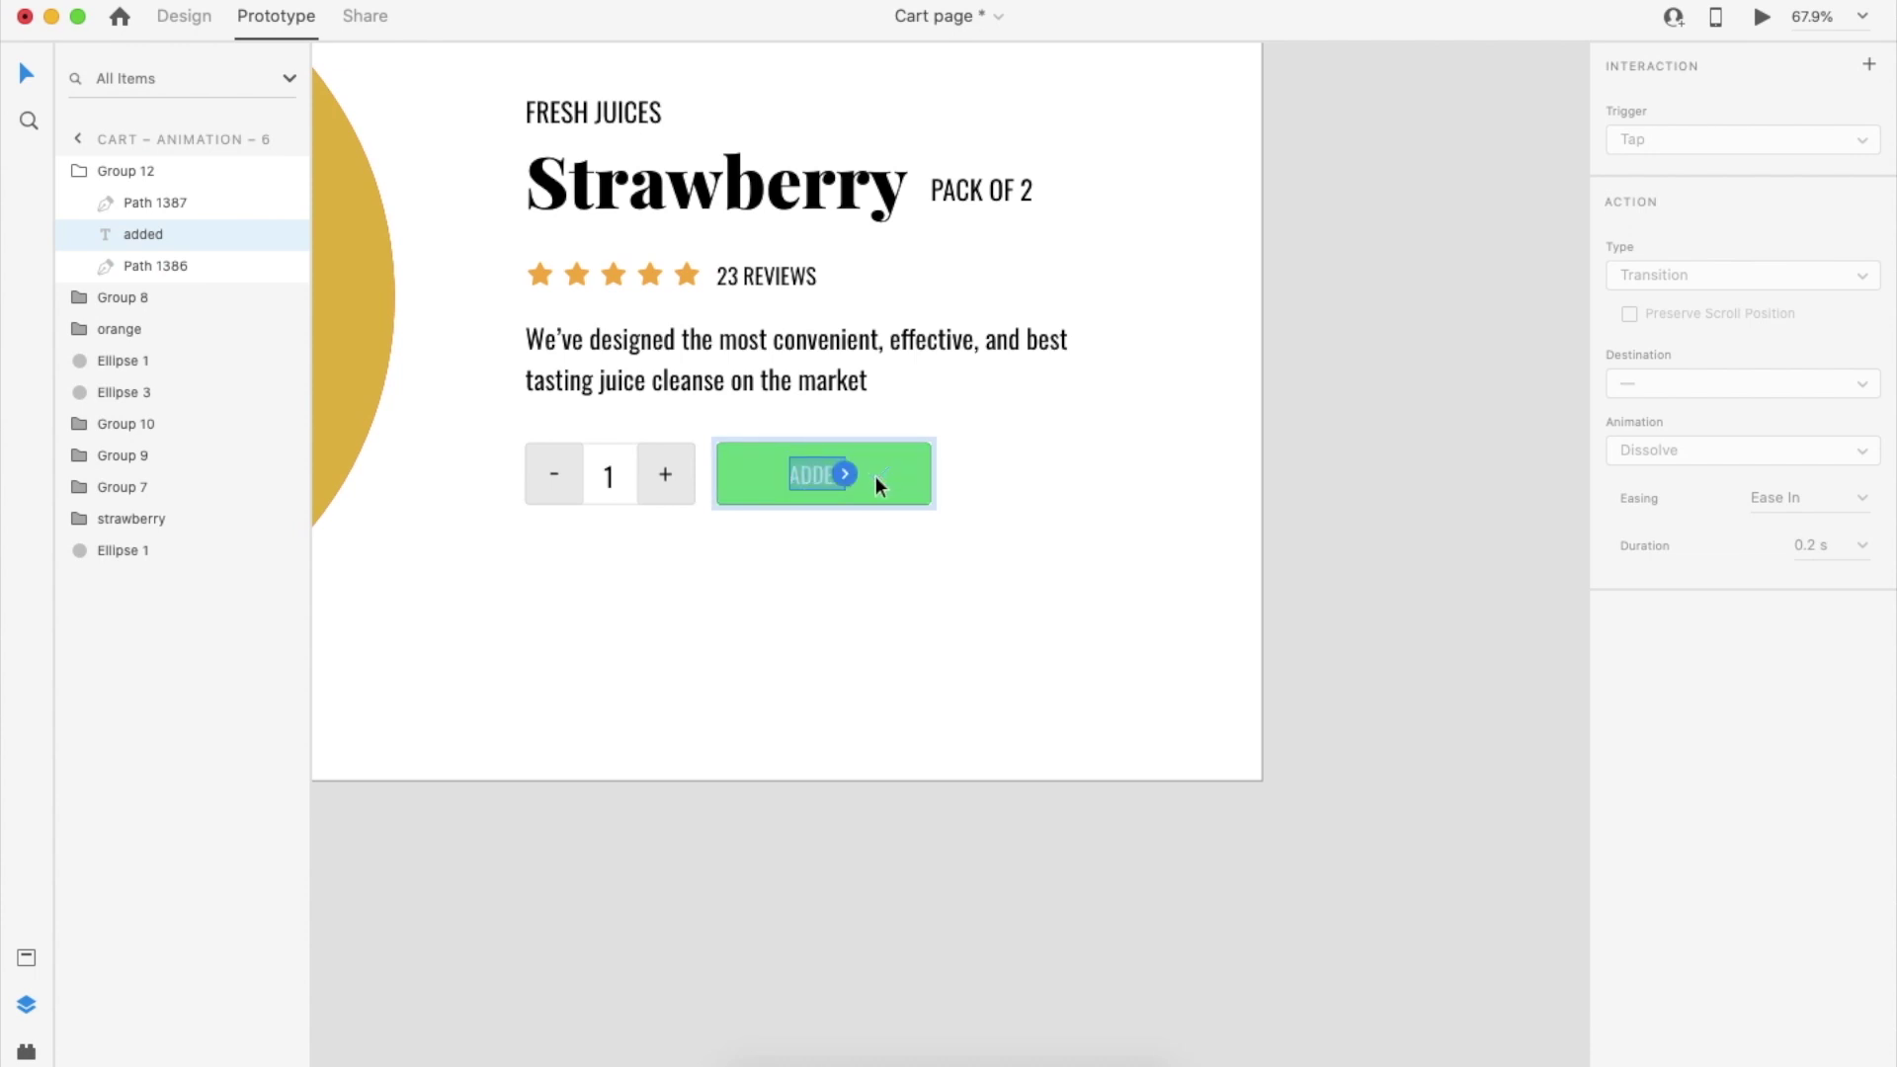
pyautogui.keyDown('shift'); pyautogui.click(875, 476); pyautogui.keyUp('shift')
pyautogui.press('super+g')
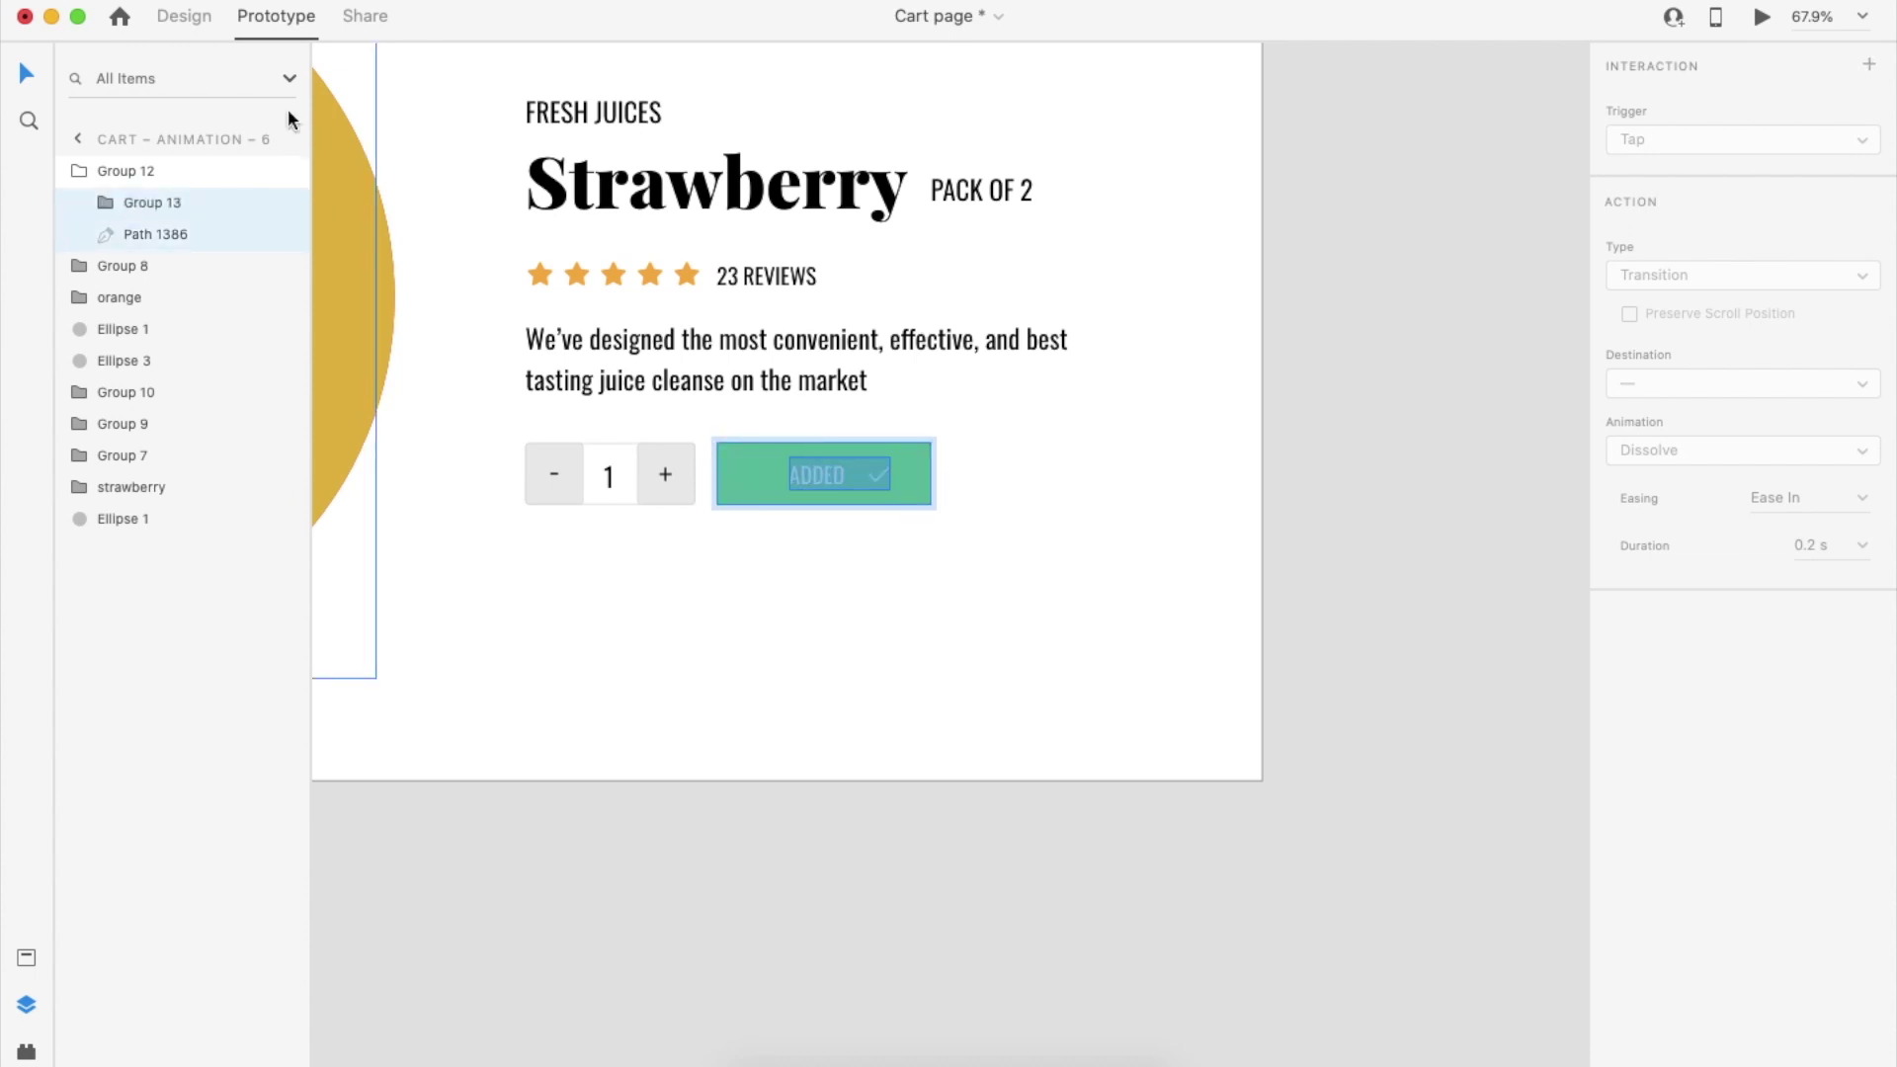
pyautogui.click(213, 27)
pyautogui.click(1805, 74)
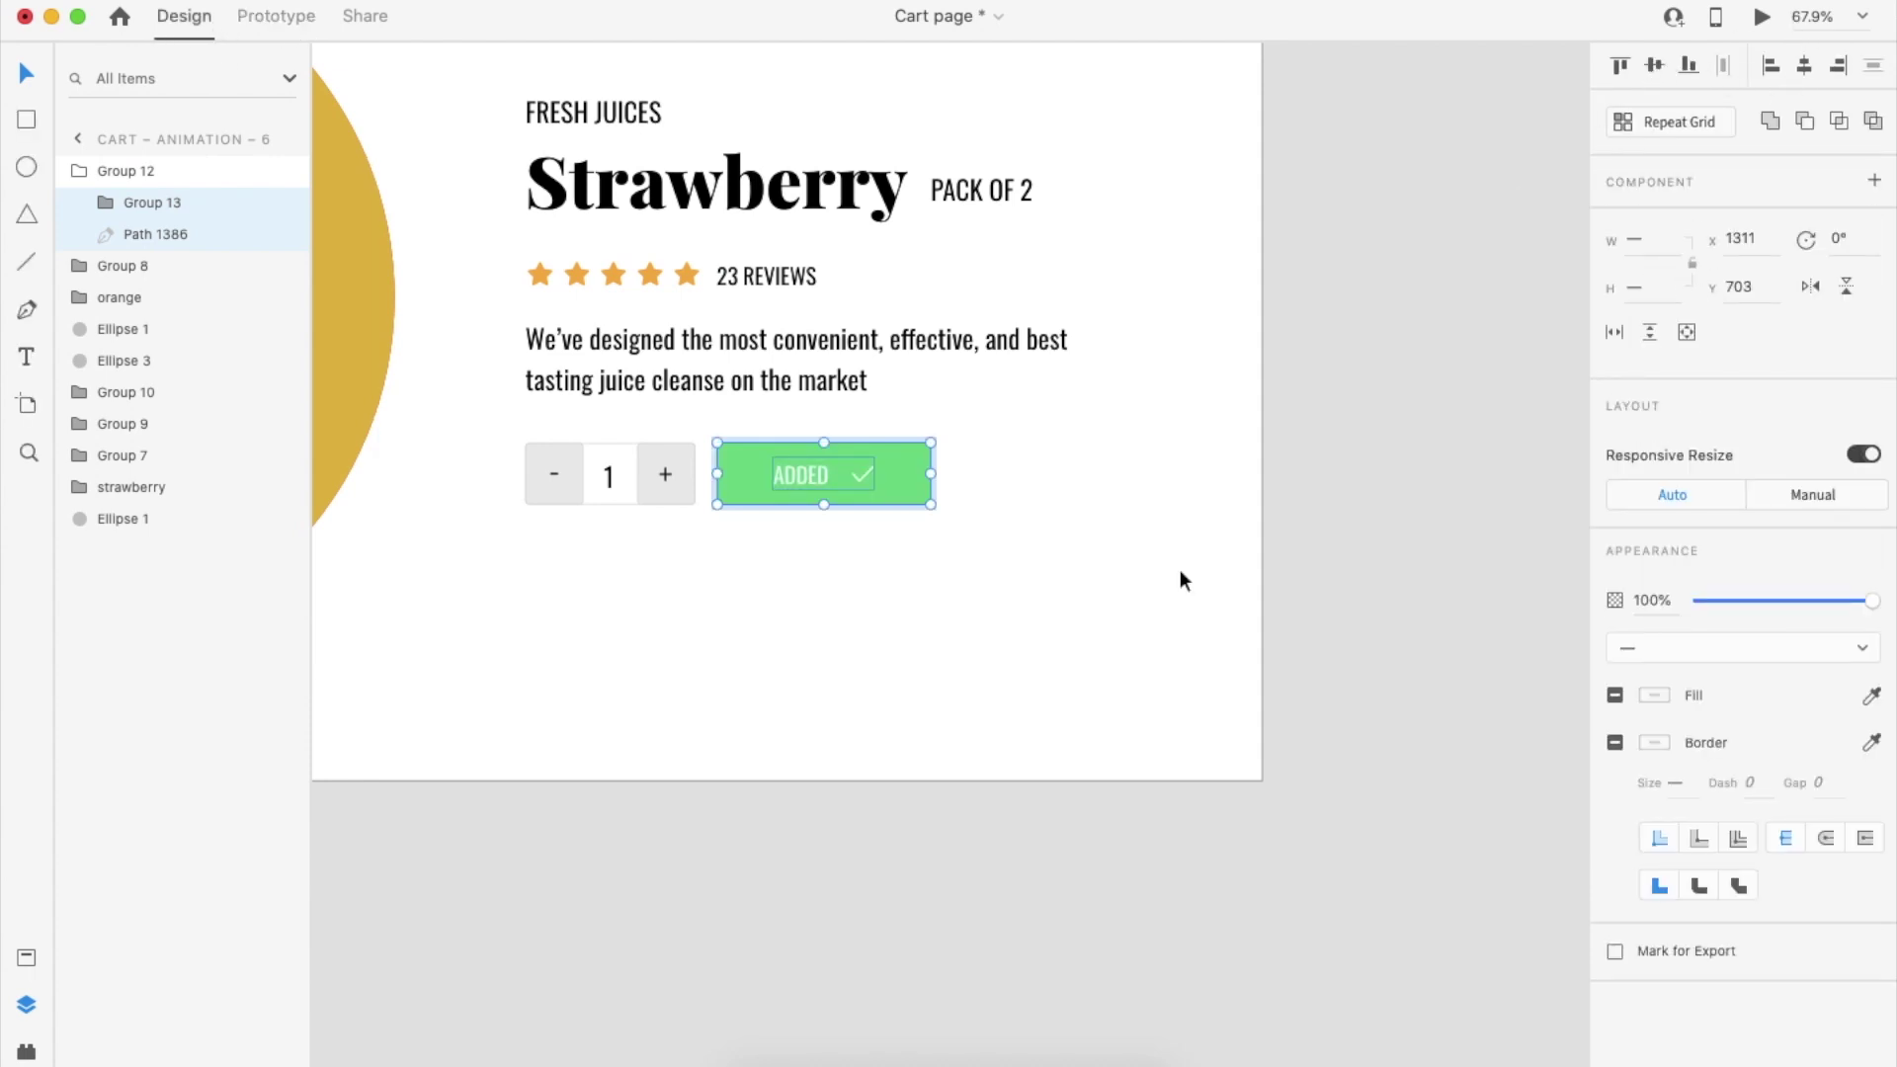
# Replace the hidden ADDED label and check mark in Cart – Animation – 3 with a copy of the centred button parts from Cart – Animation – 6
pyautogui.hscroll(-15, 1179, 580)
pyautogui.doubleClick(1153, 475)
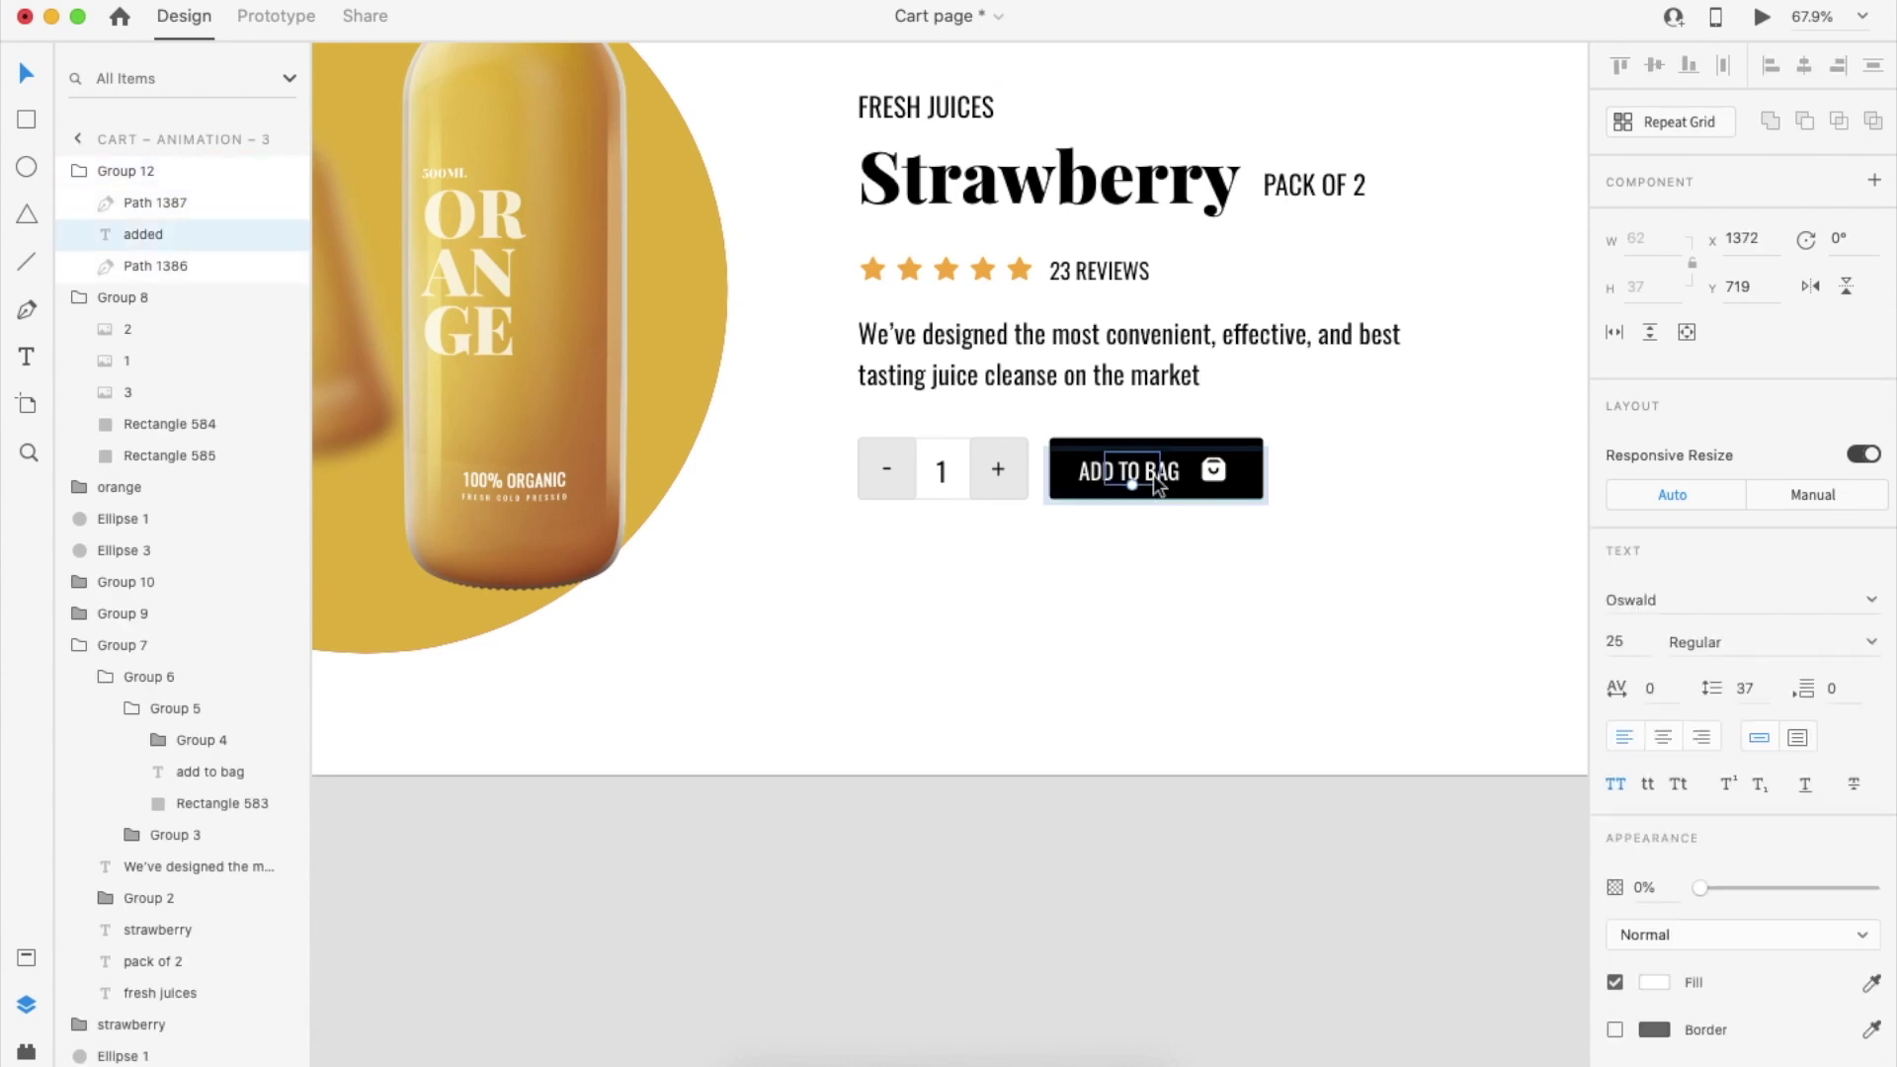
pyautogui.keyDown('shift'); pyautogui.click(1209, 471); pyautogui.keyUp('shift')
pyautogui.press('Delete')
pyautogui.press('super+v')
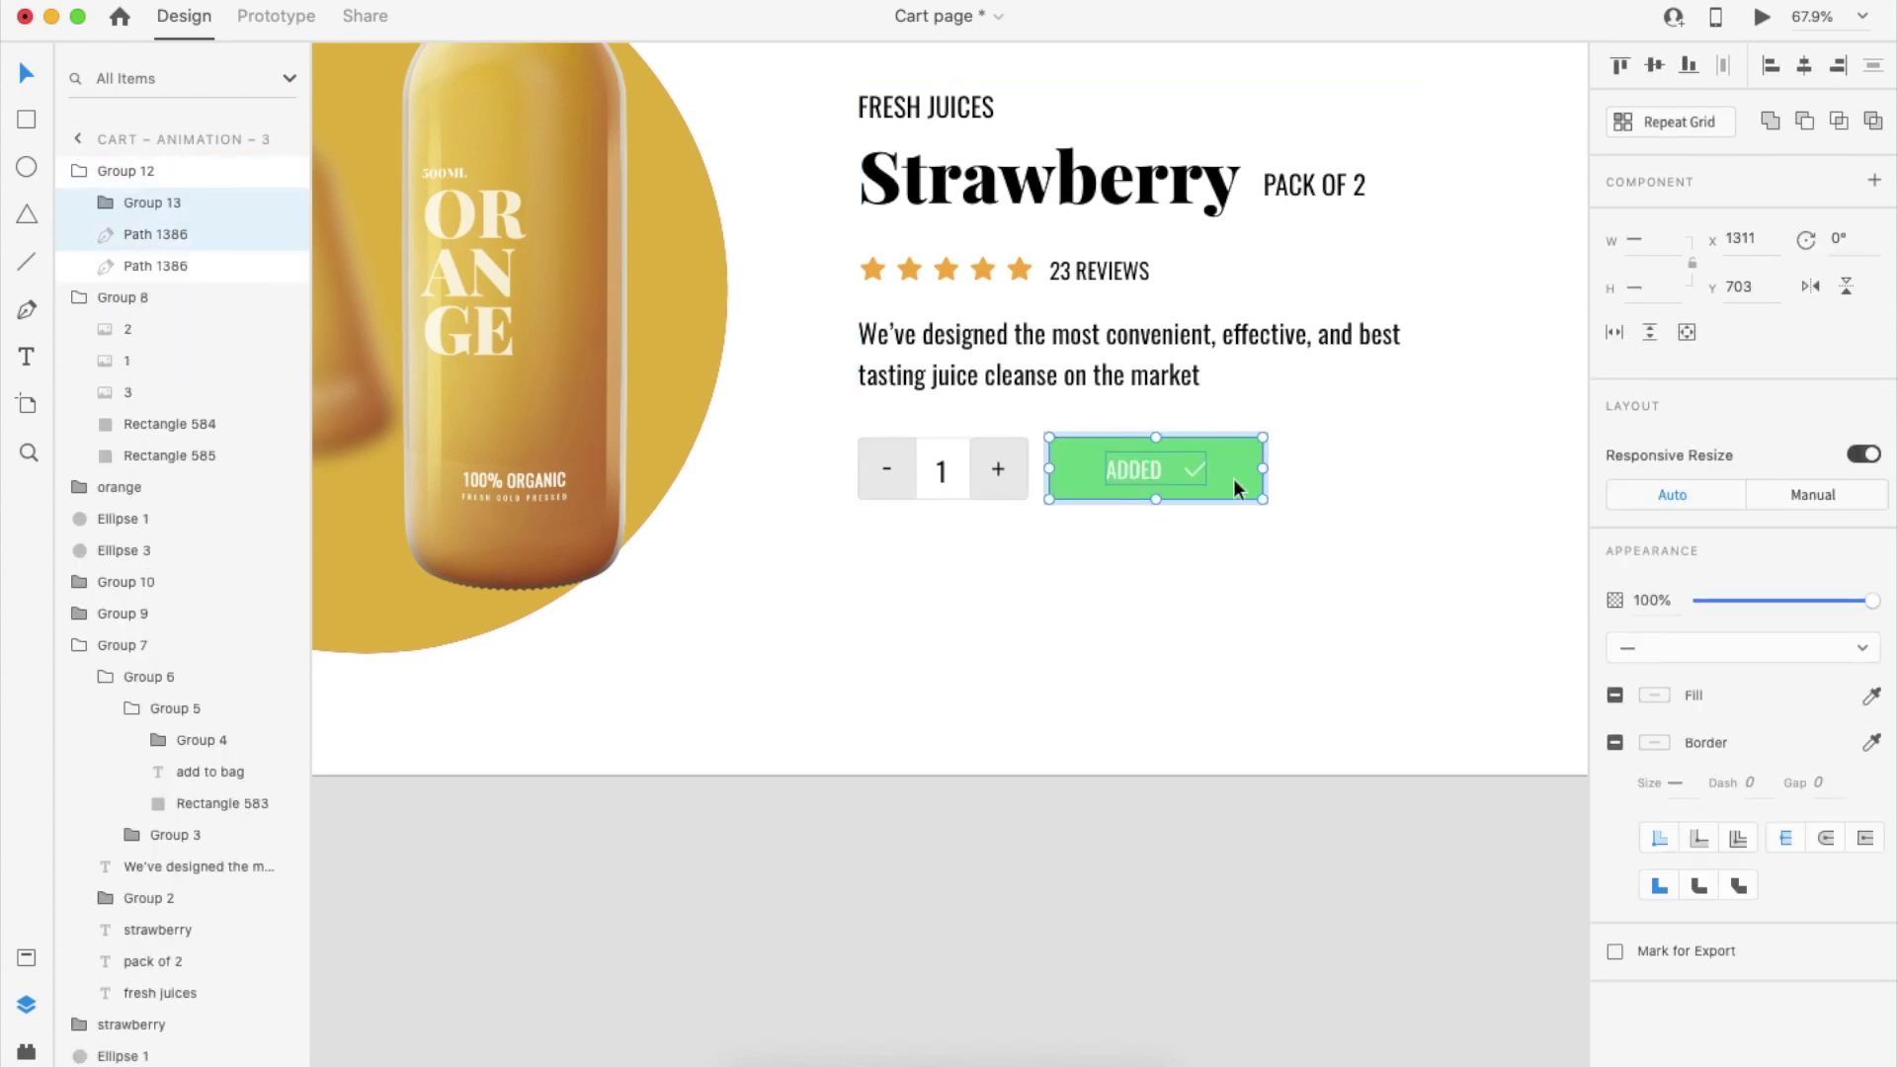
# Delete the pasted green rectangle in Cart – Animation – 3 and set the pasted label and check mark group's opacity to 0%
pyautogui.click(1233, 478)
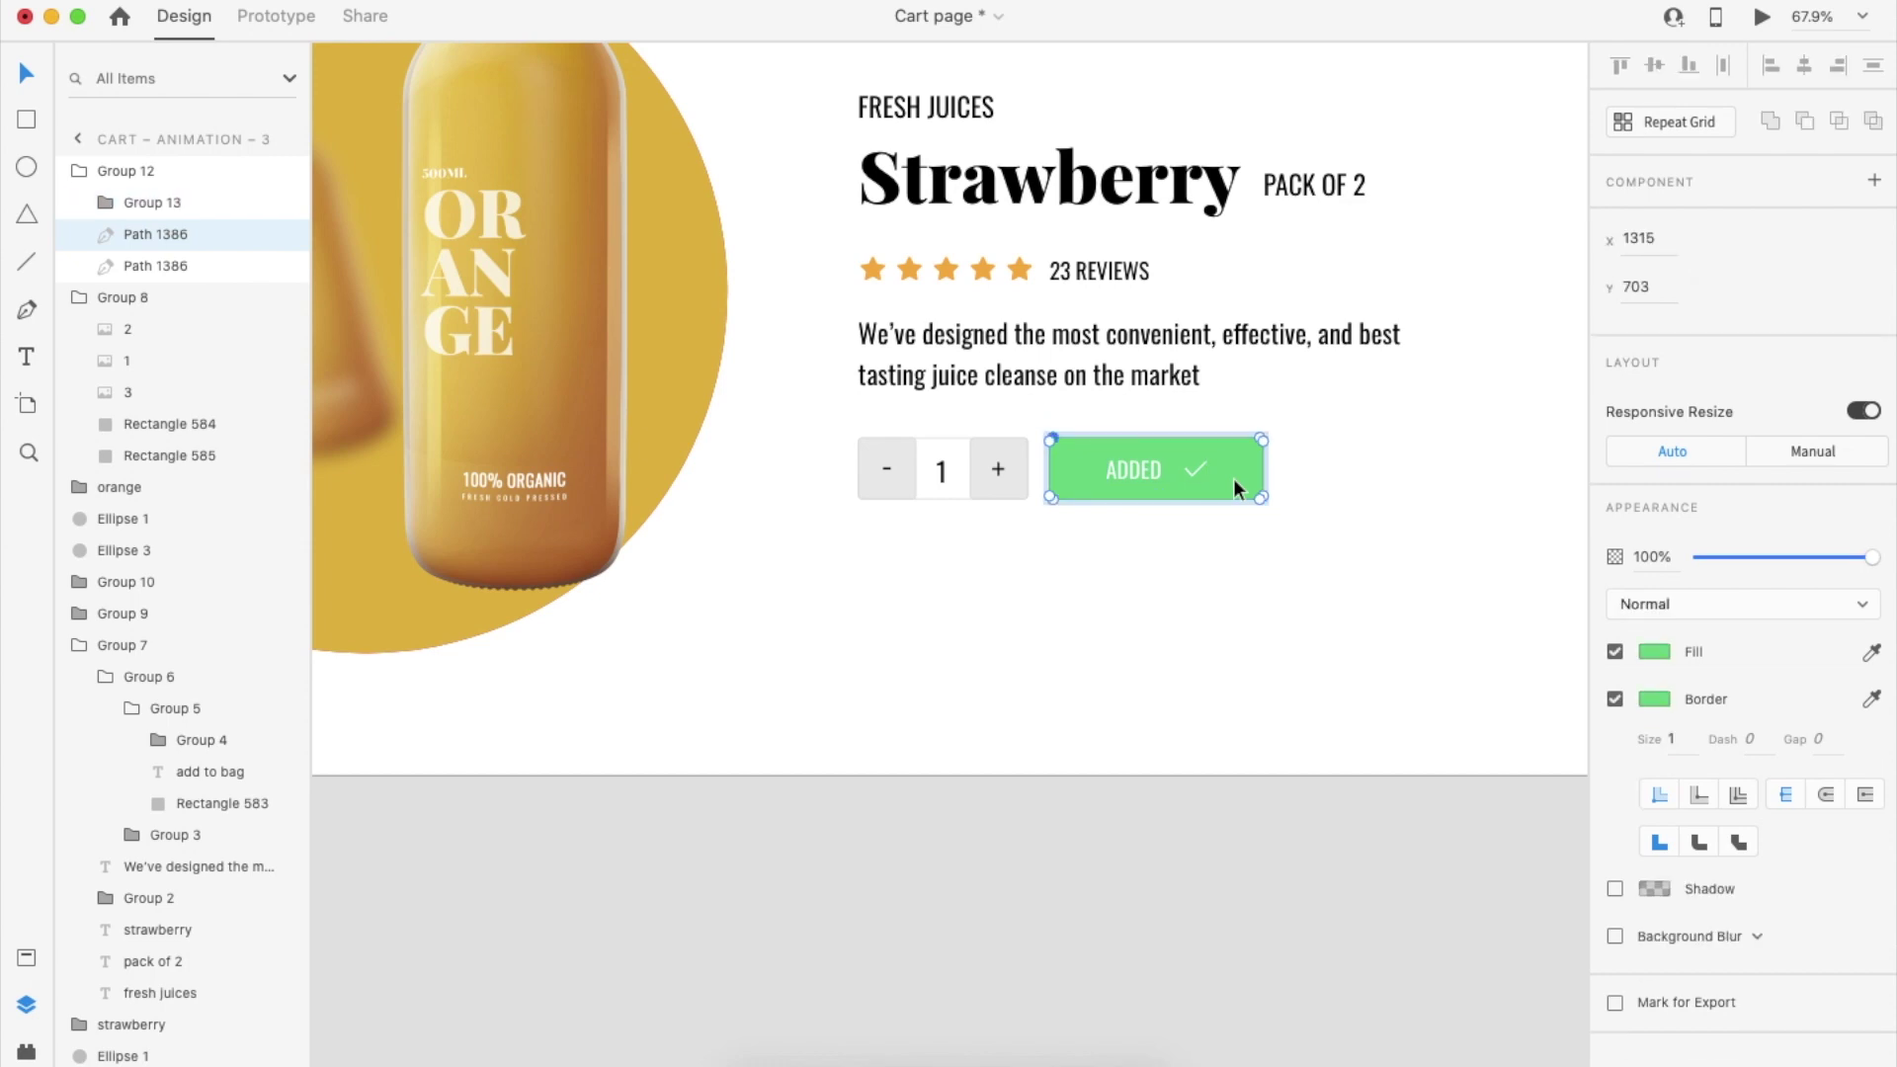
pyautogui.press('Delete')
pyautogui.doubleClick(1198, 475)
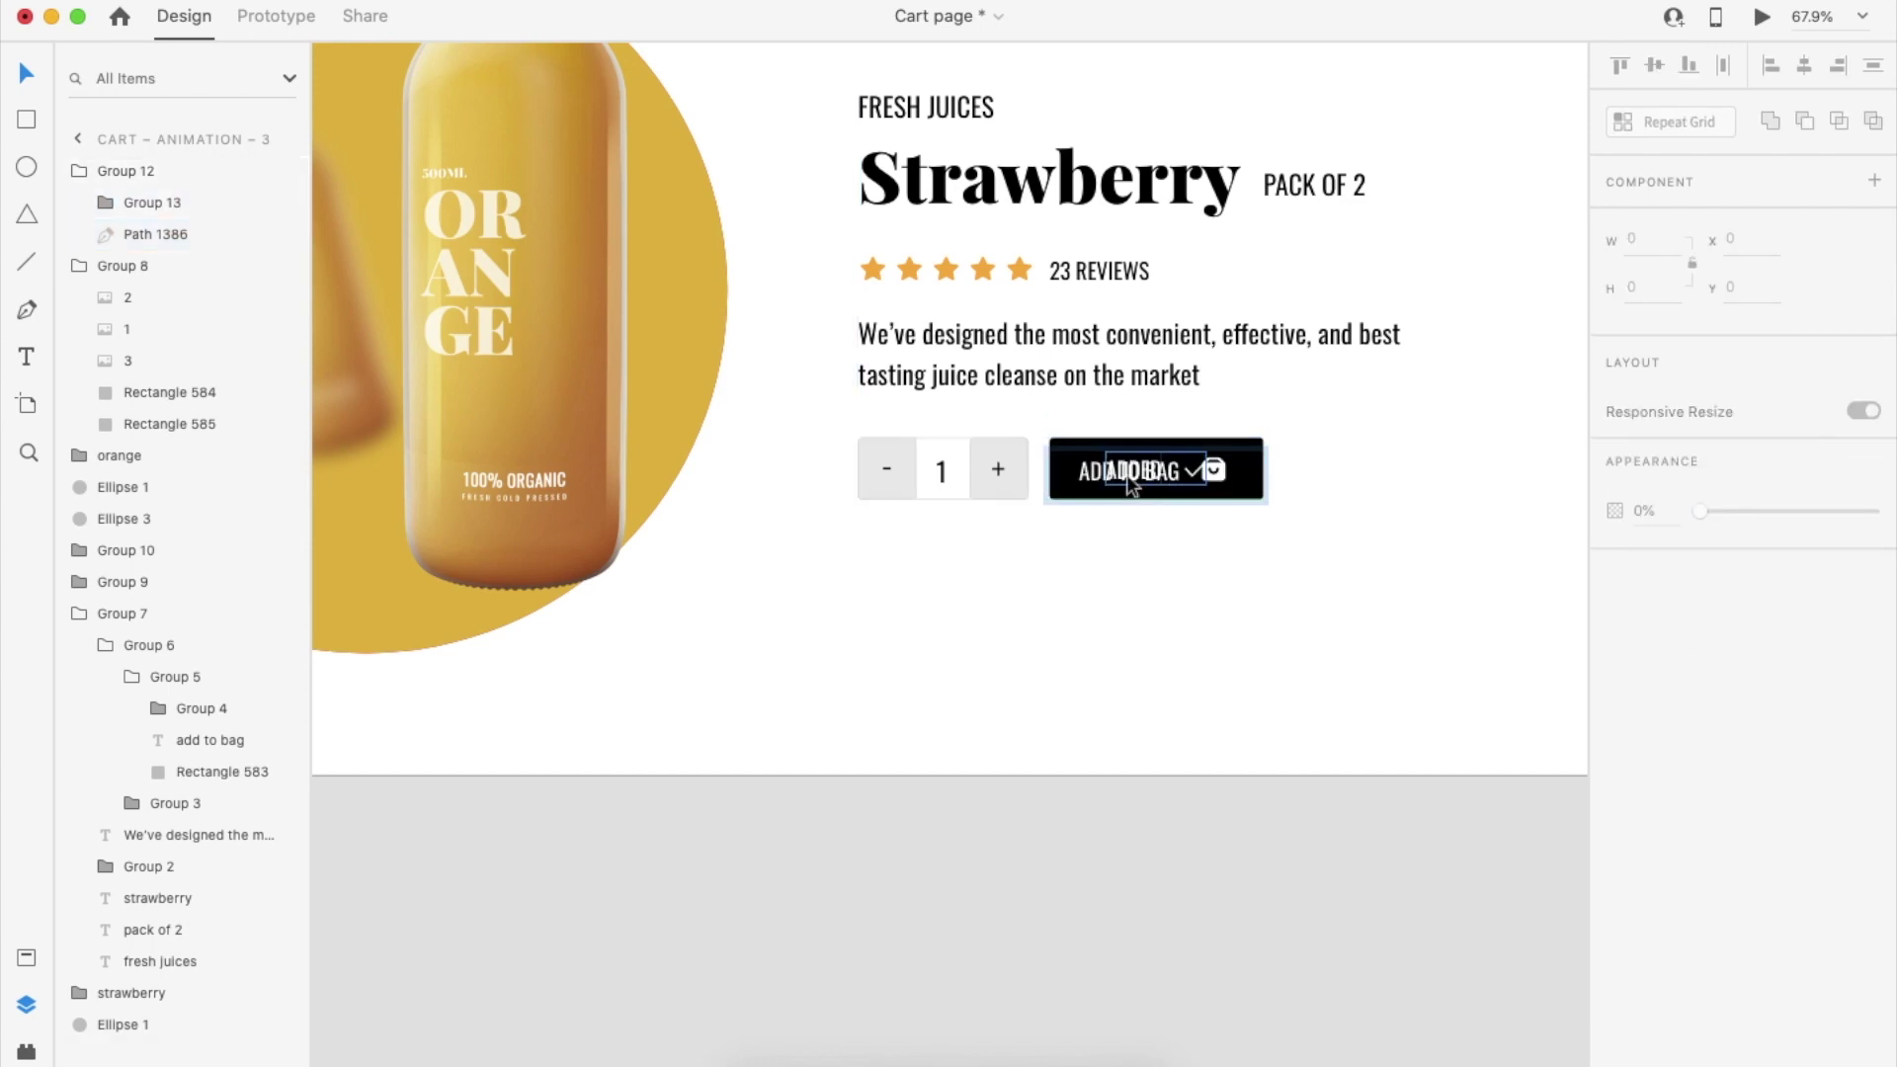
pyautogui.moveTo(1729, 751); pyautogui.dragTo(1692, 753)
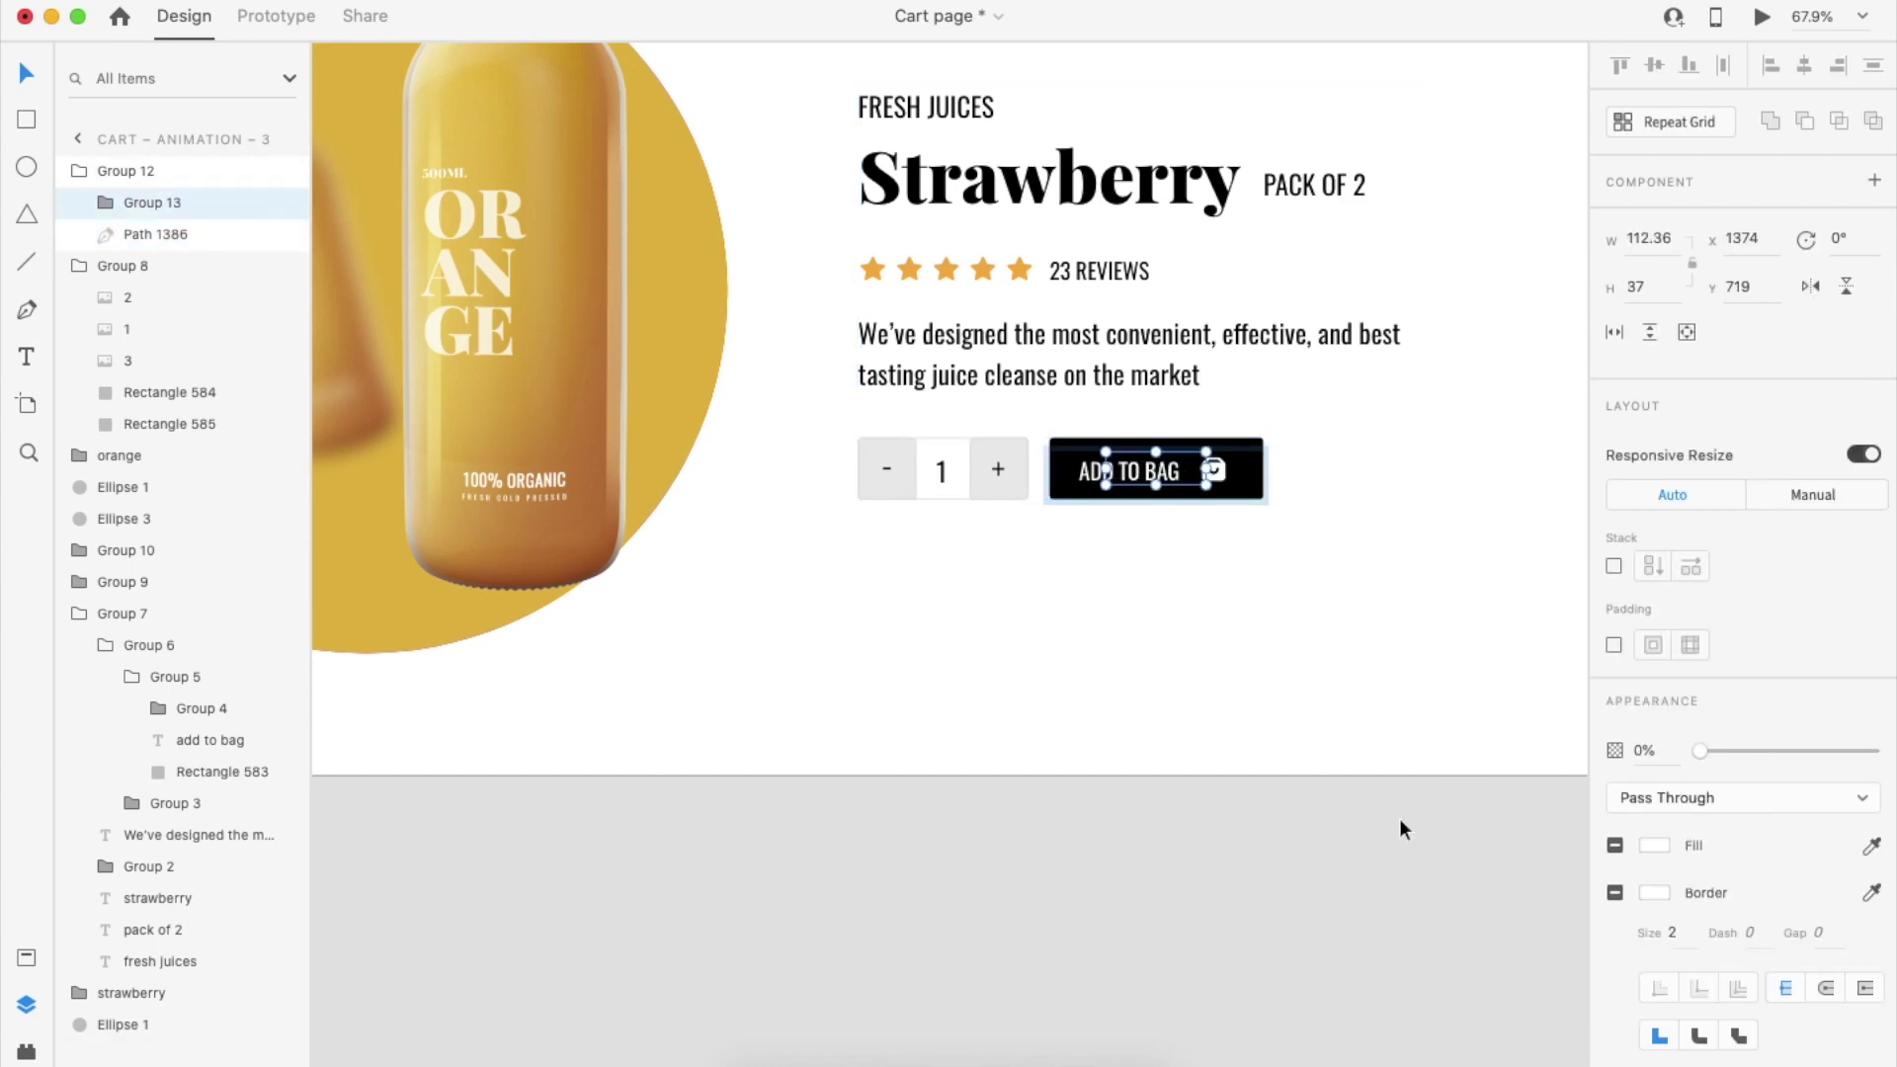
# Preview the revised Add to Bag to ADDED transition from Cart – Animation – 3 and close the preview
pyautogui.click(1133, 848)
pyautogui.scroll(-5, 1132, 848)
pyautogui.click(1130, 683)
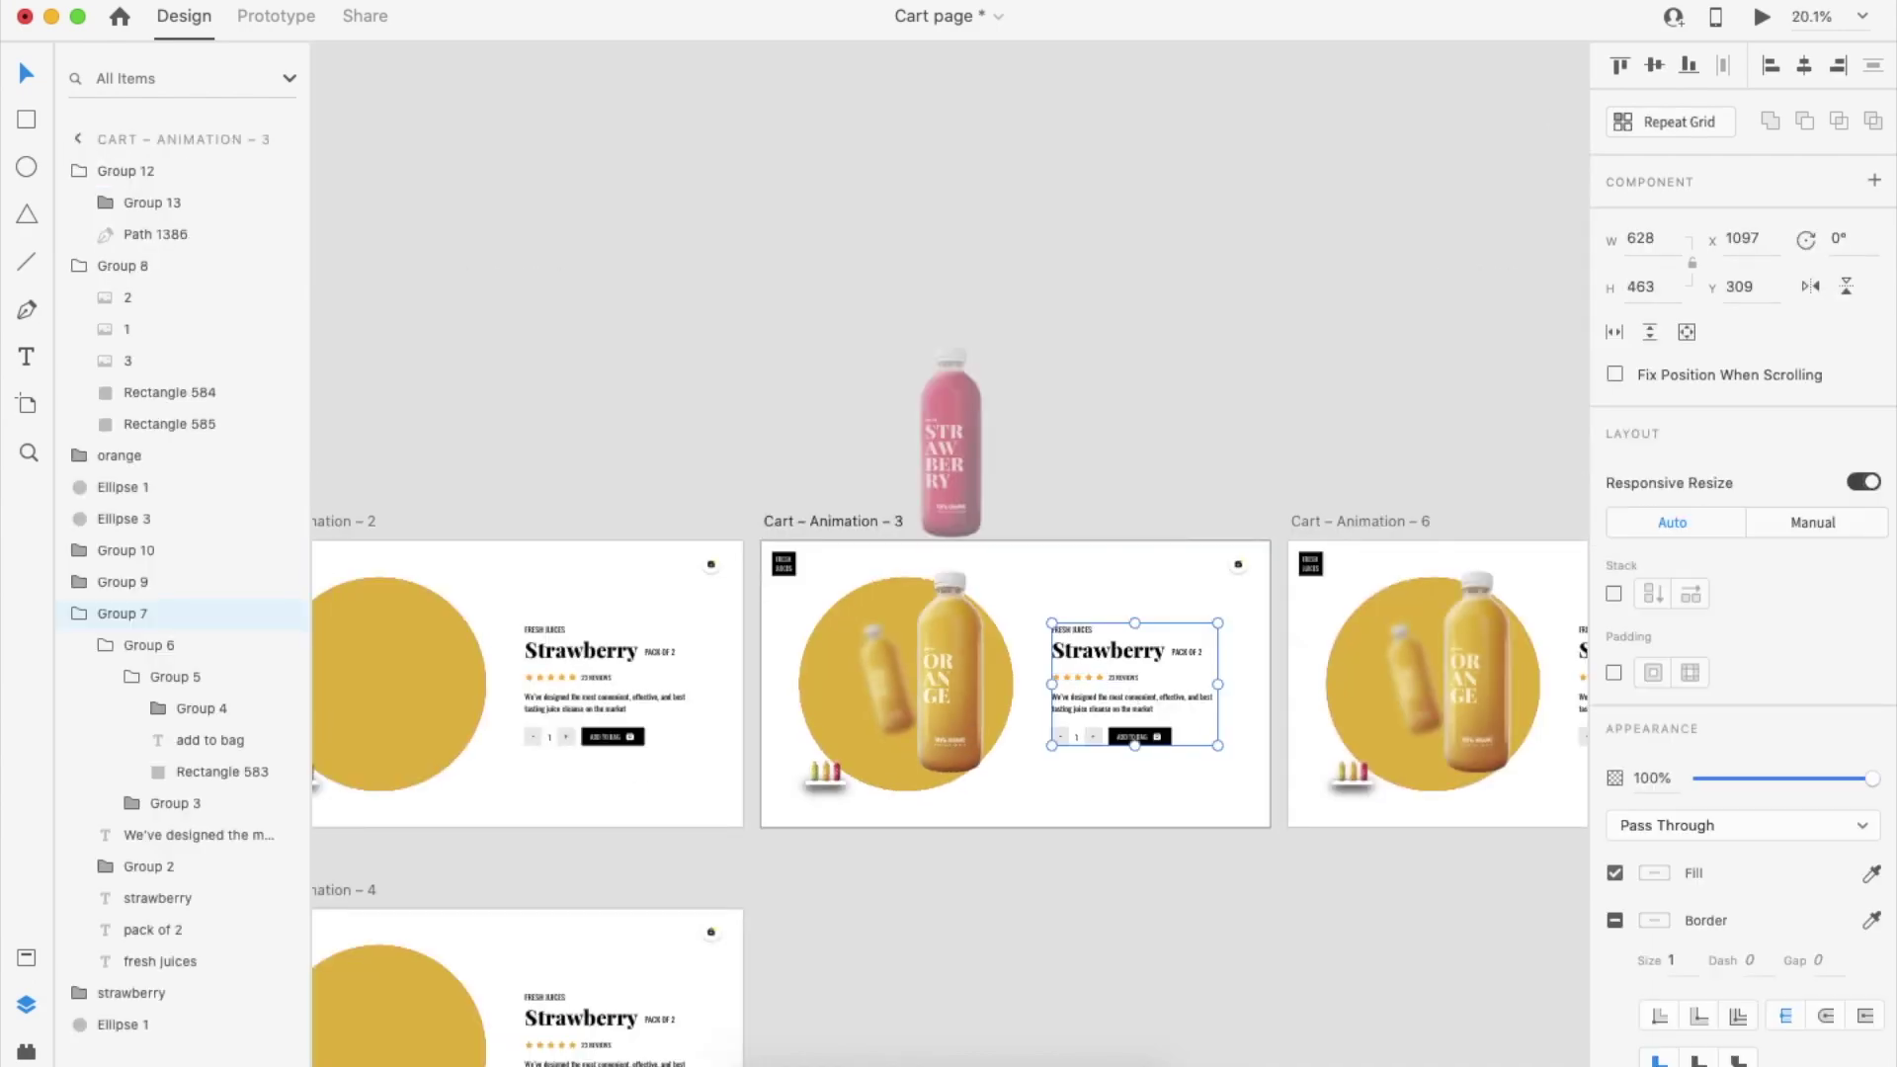
pyautogui.click(1763, 18)
pyautogui.click(1423, 769)
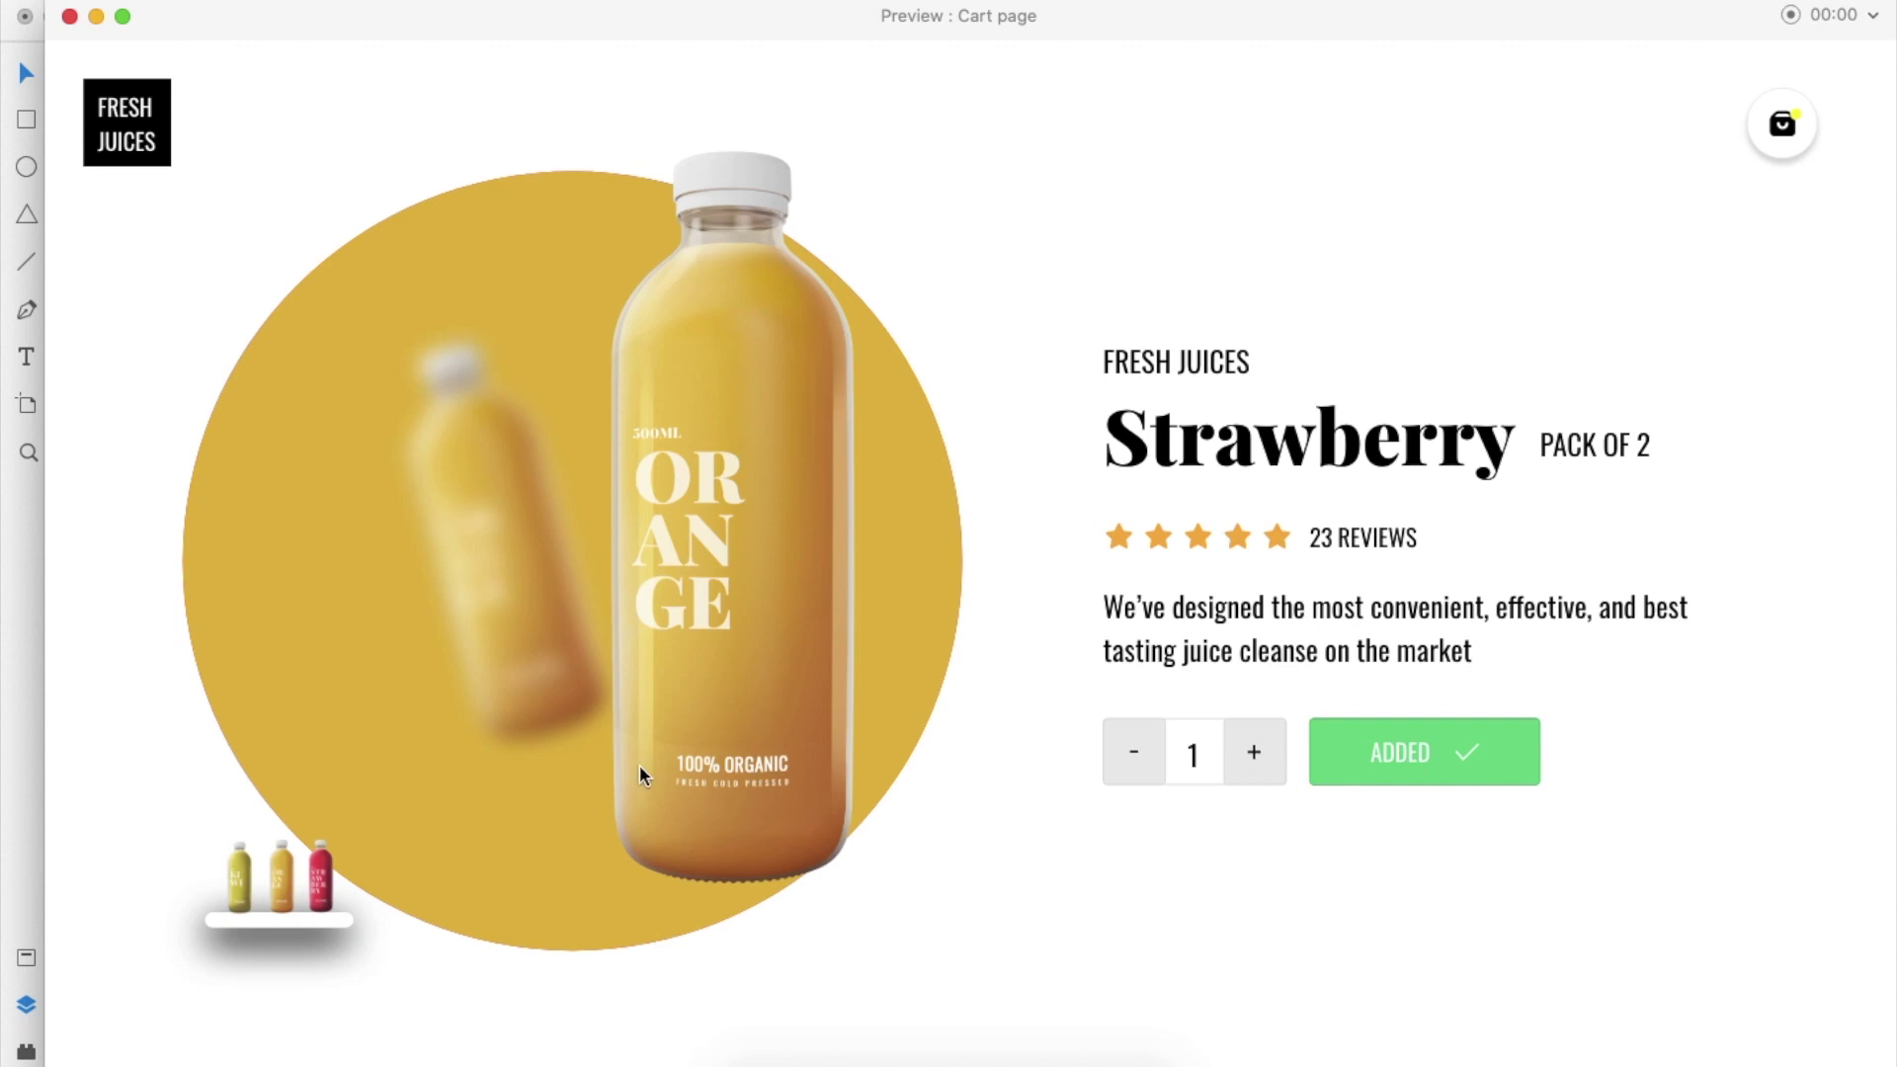
pyautogui.click(69, 17)
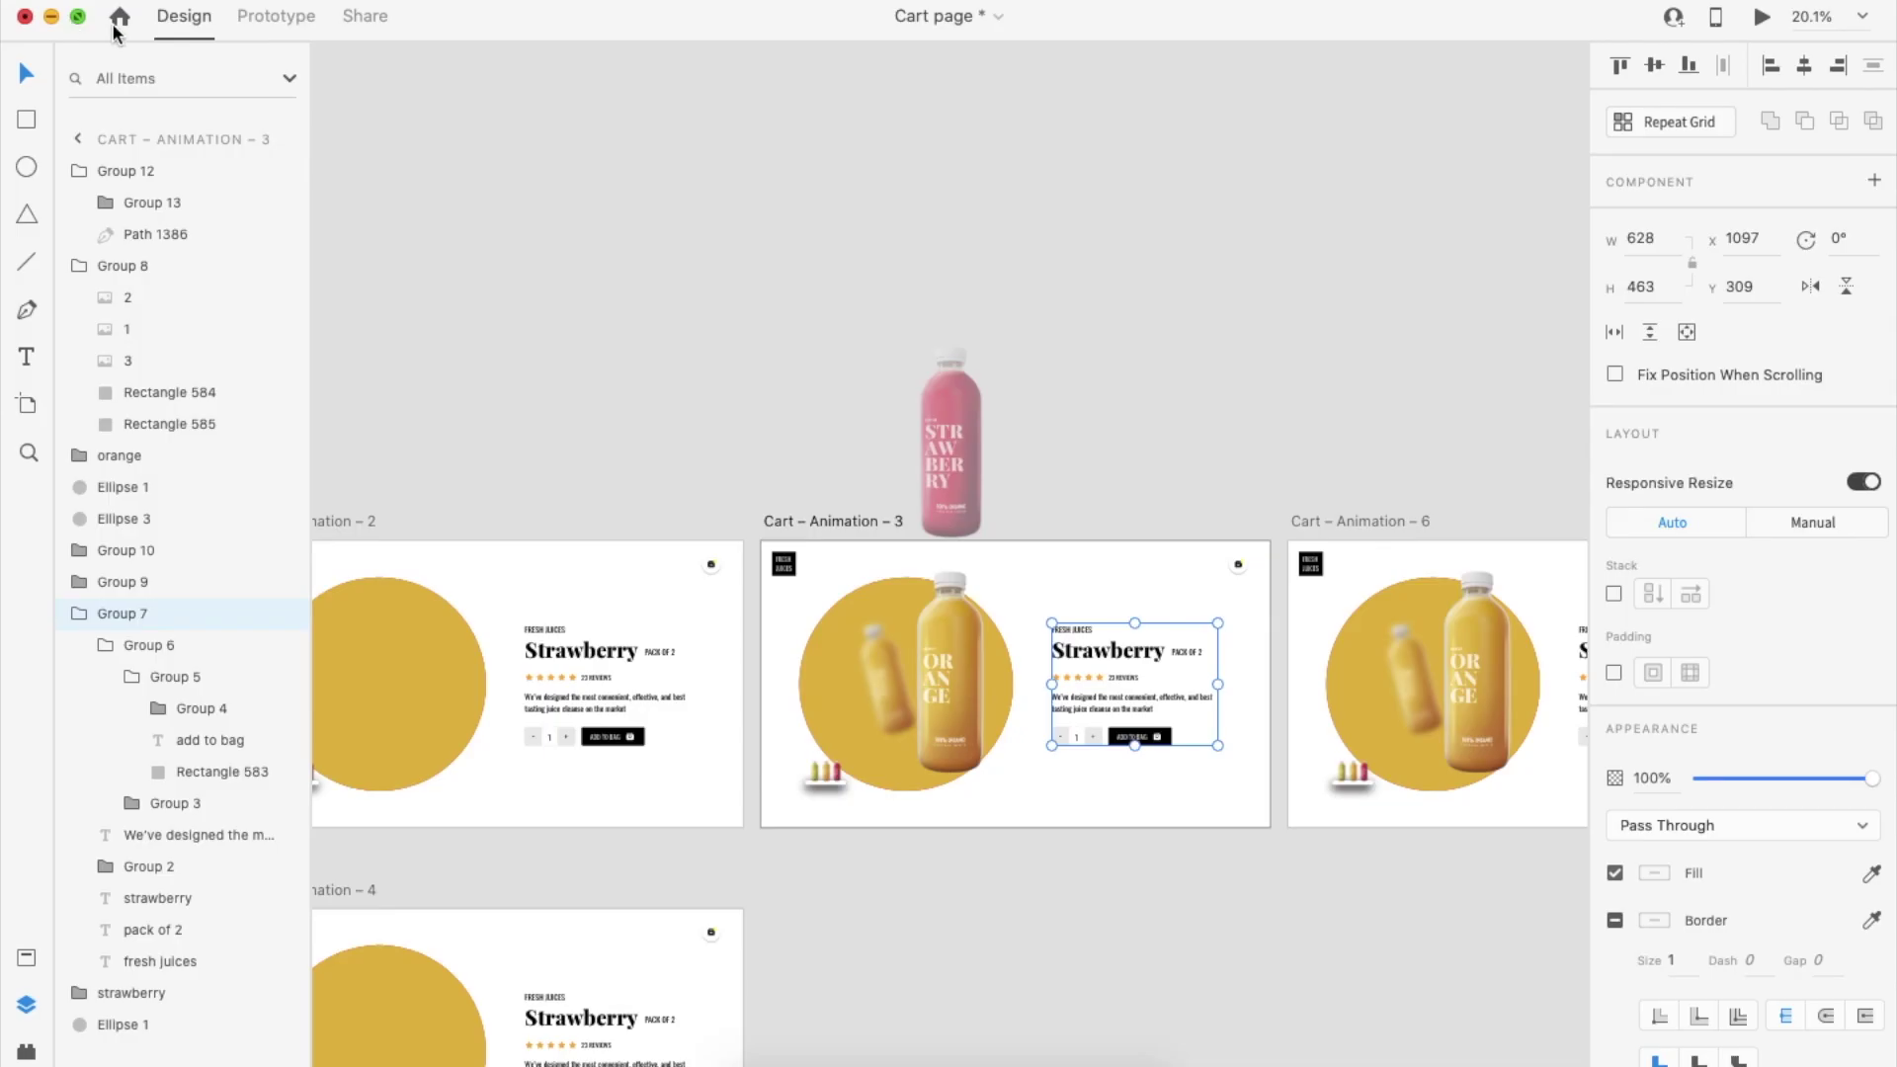
# Duplicate the Cart – Animation – 3 artboard and place the copy just beyond Cart – Animation – 6 in the same row
pyautogui.scroll(-5, 905, 383)
pyautogui.click(1273, 294)
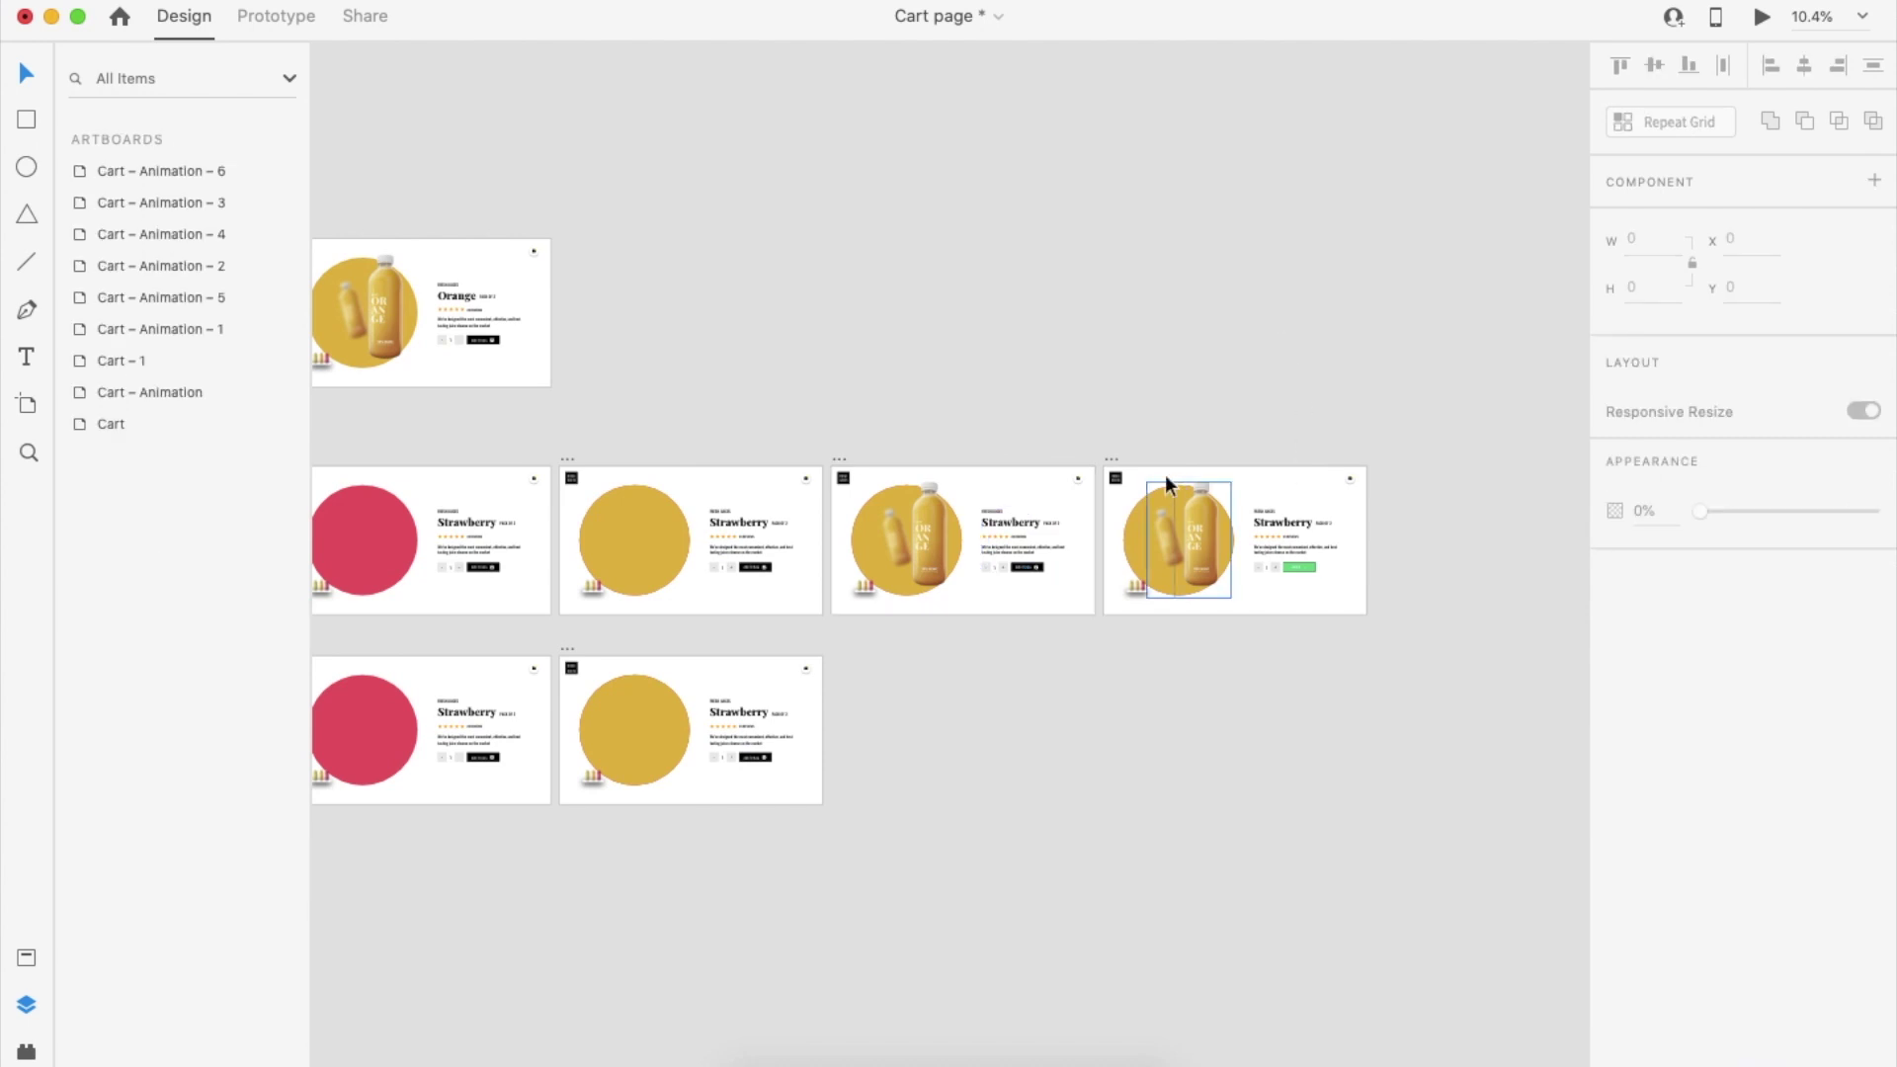
pyautogui.click(1113, 455)
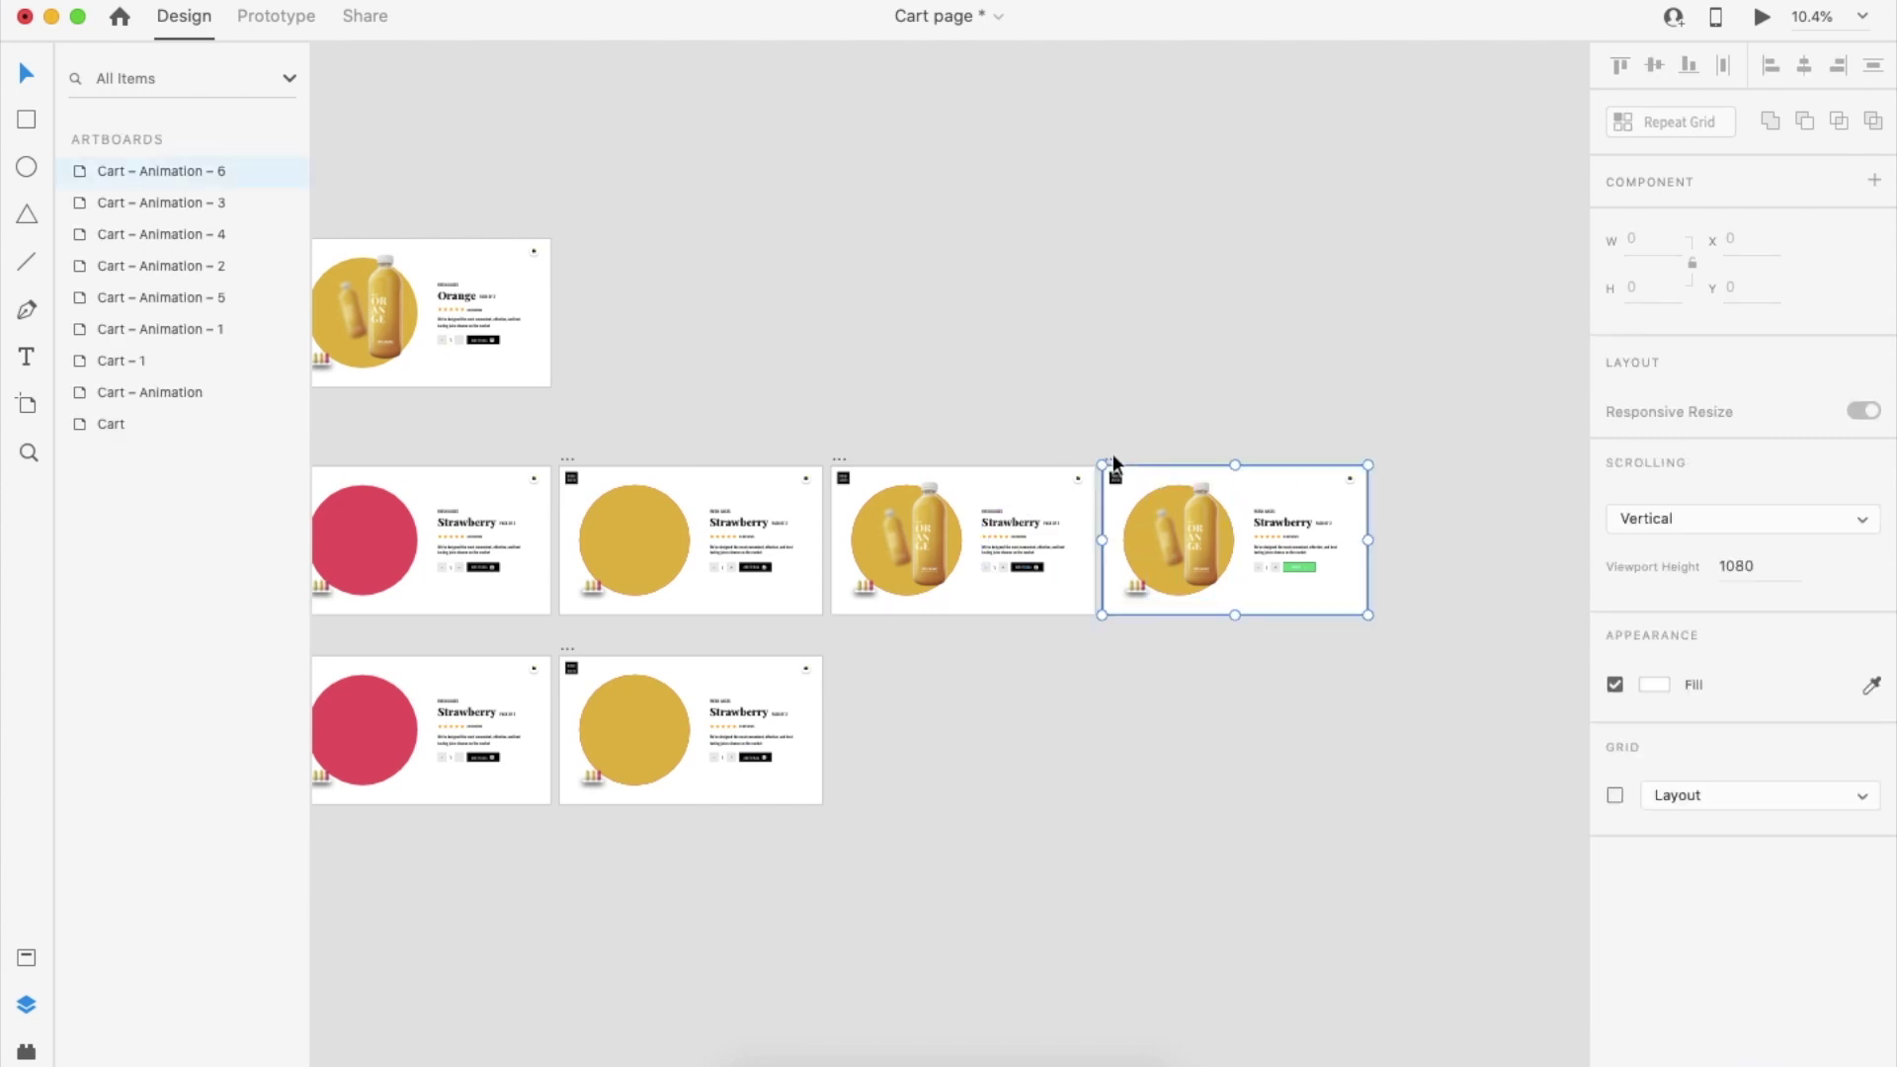
pyautogui.click(309, 19)
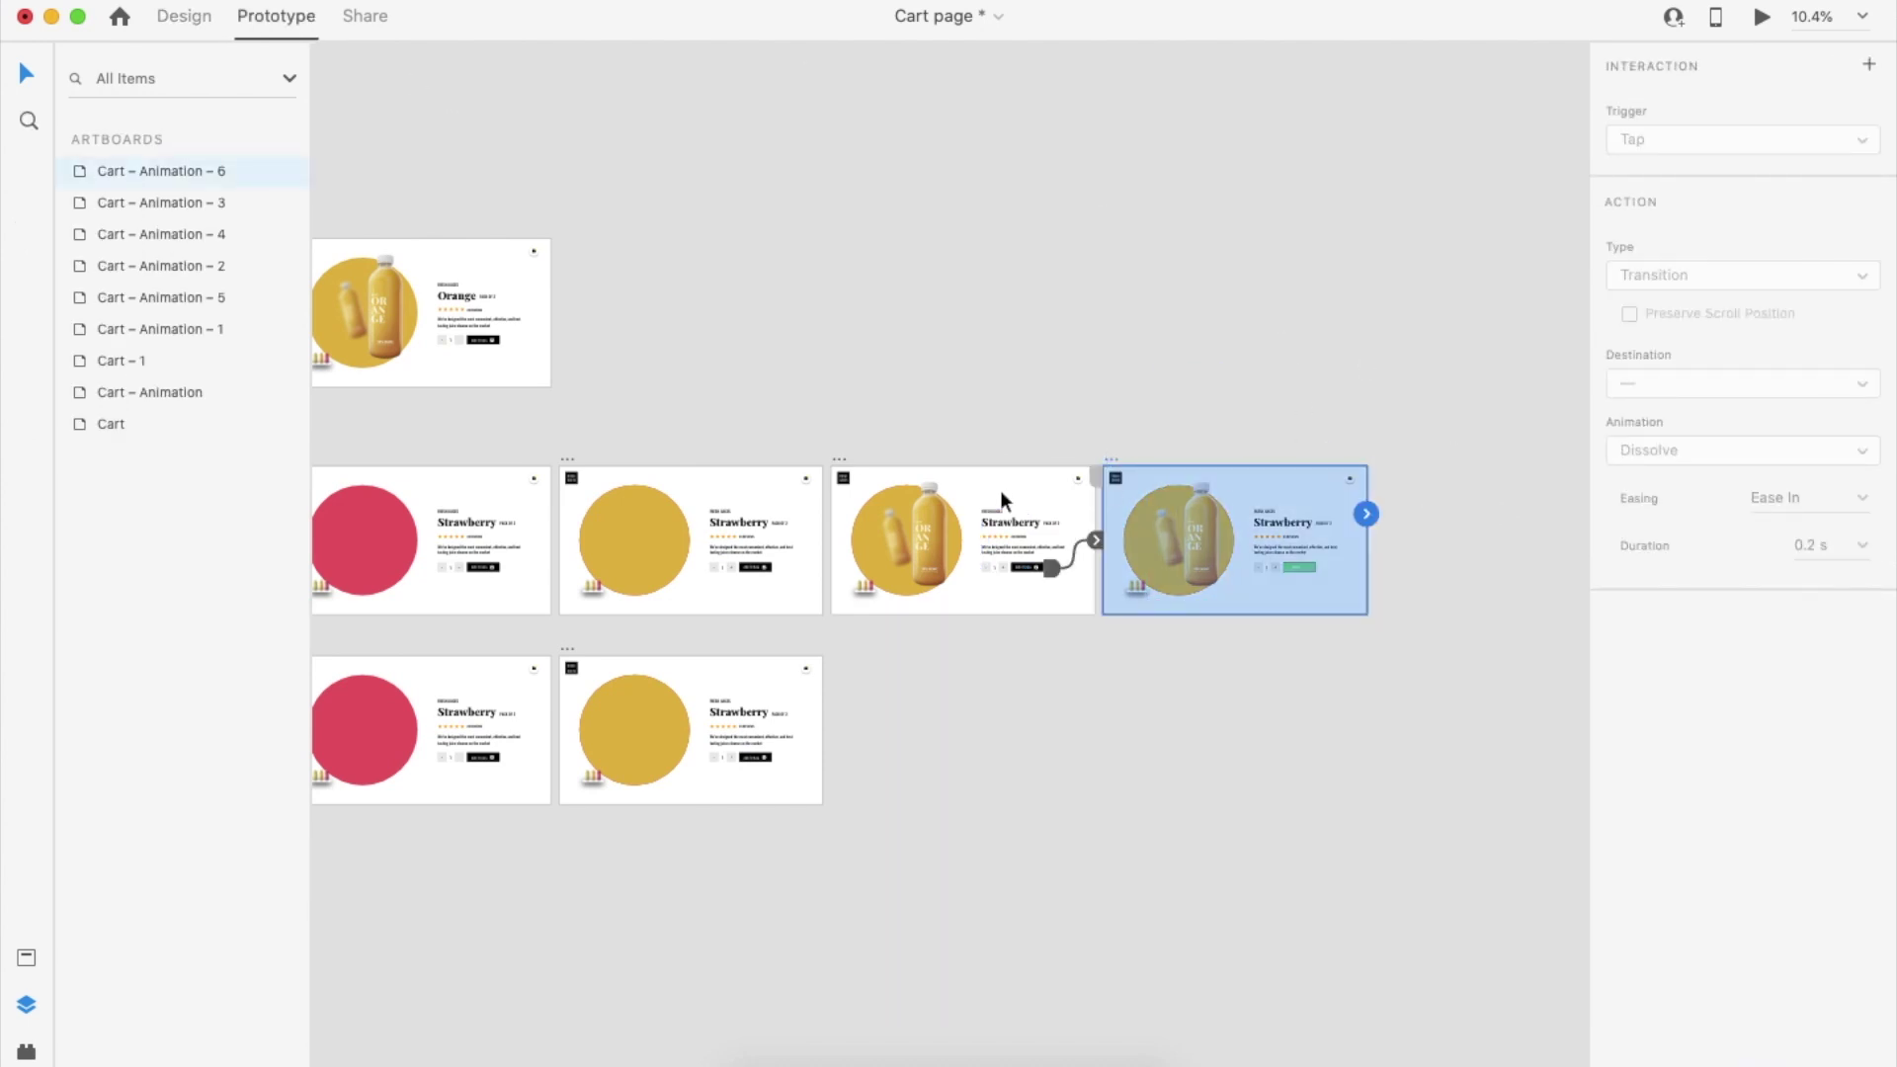
pyautogui.click(840, 462)
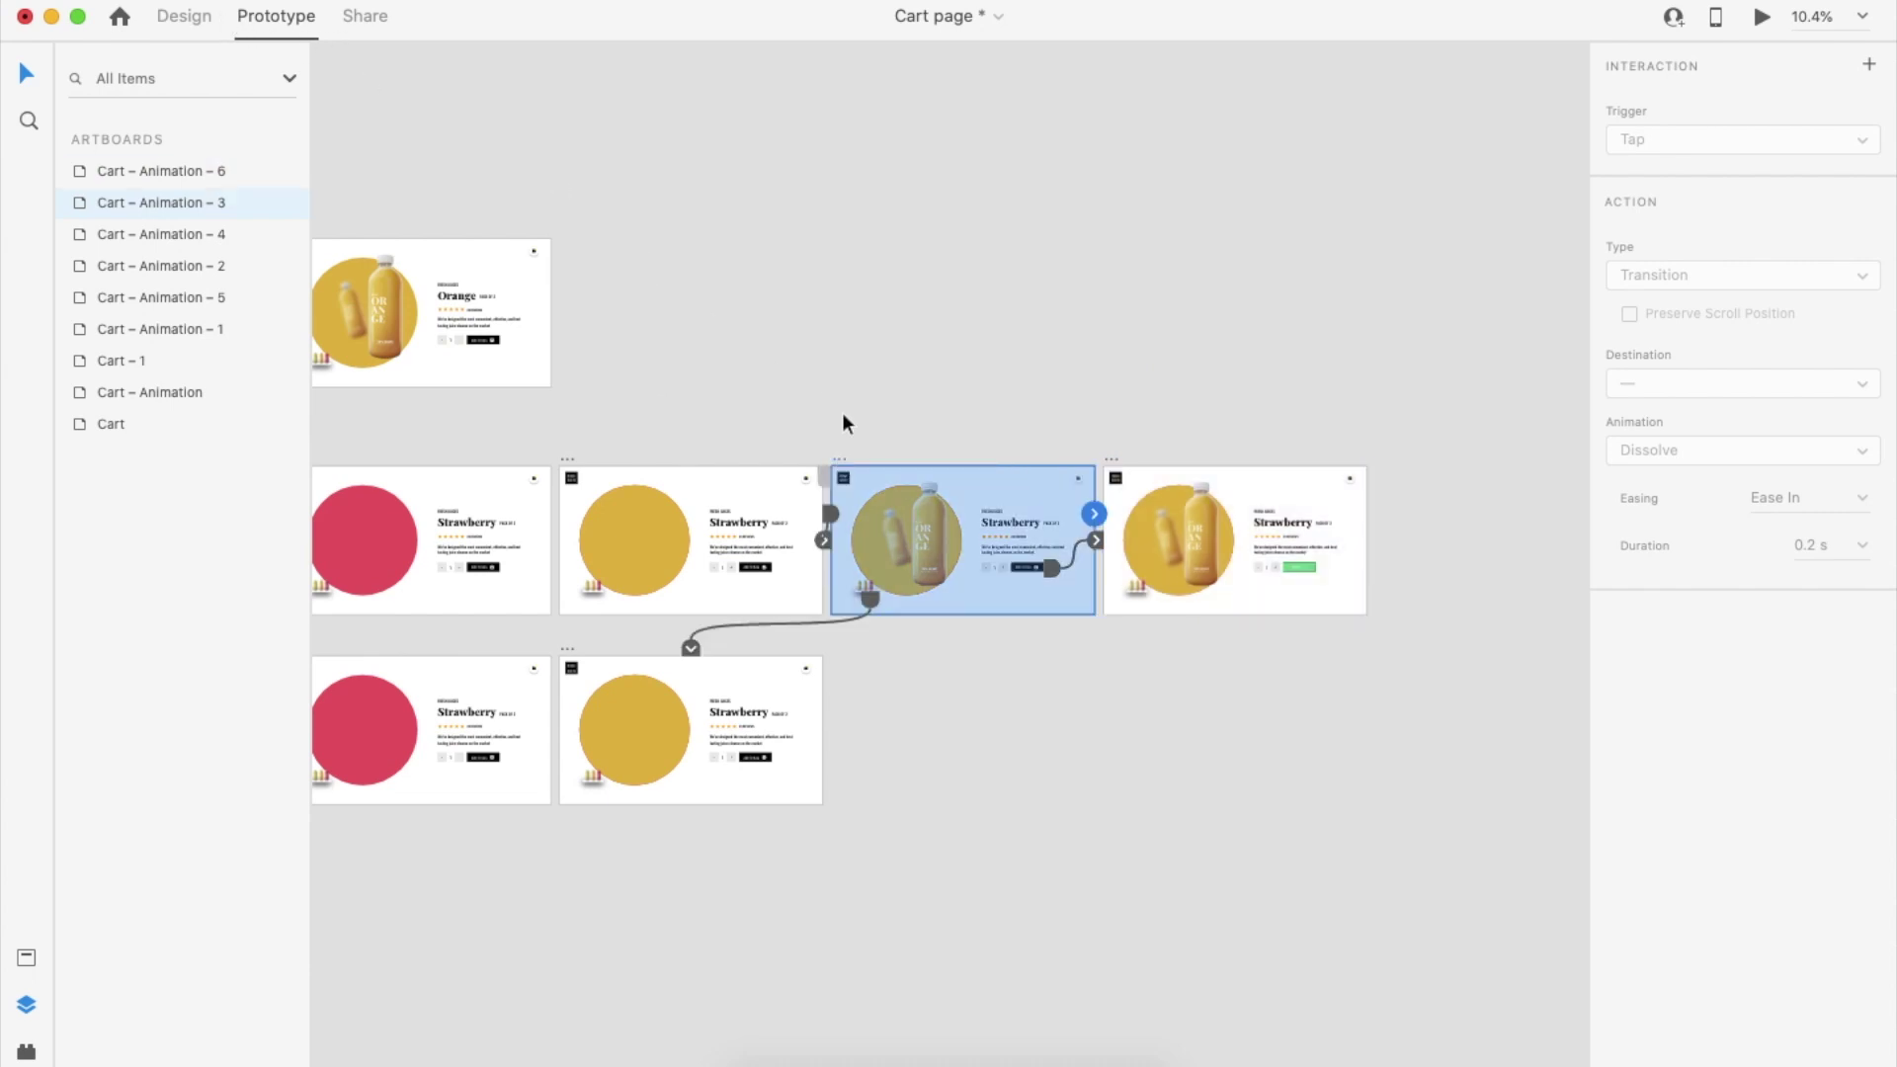
pyautogui.moveTo(839, 461); pyautogui.dragTo(1386, 450)
pyautogui.hscroll(5, 1386, 450)
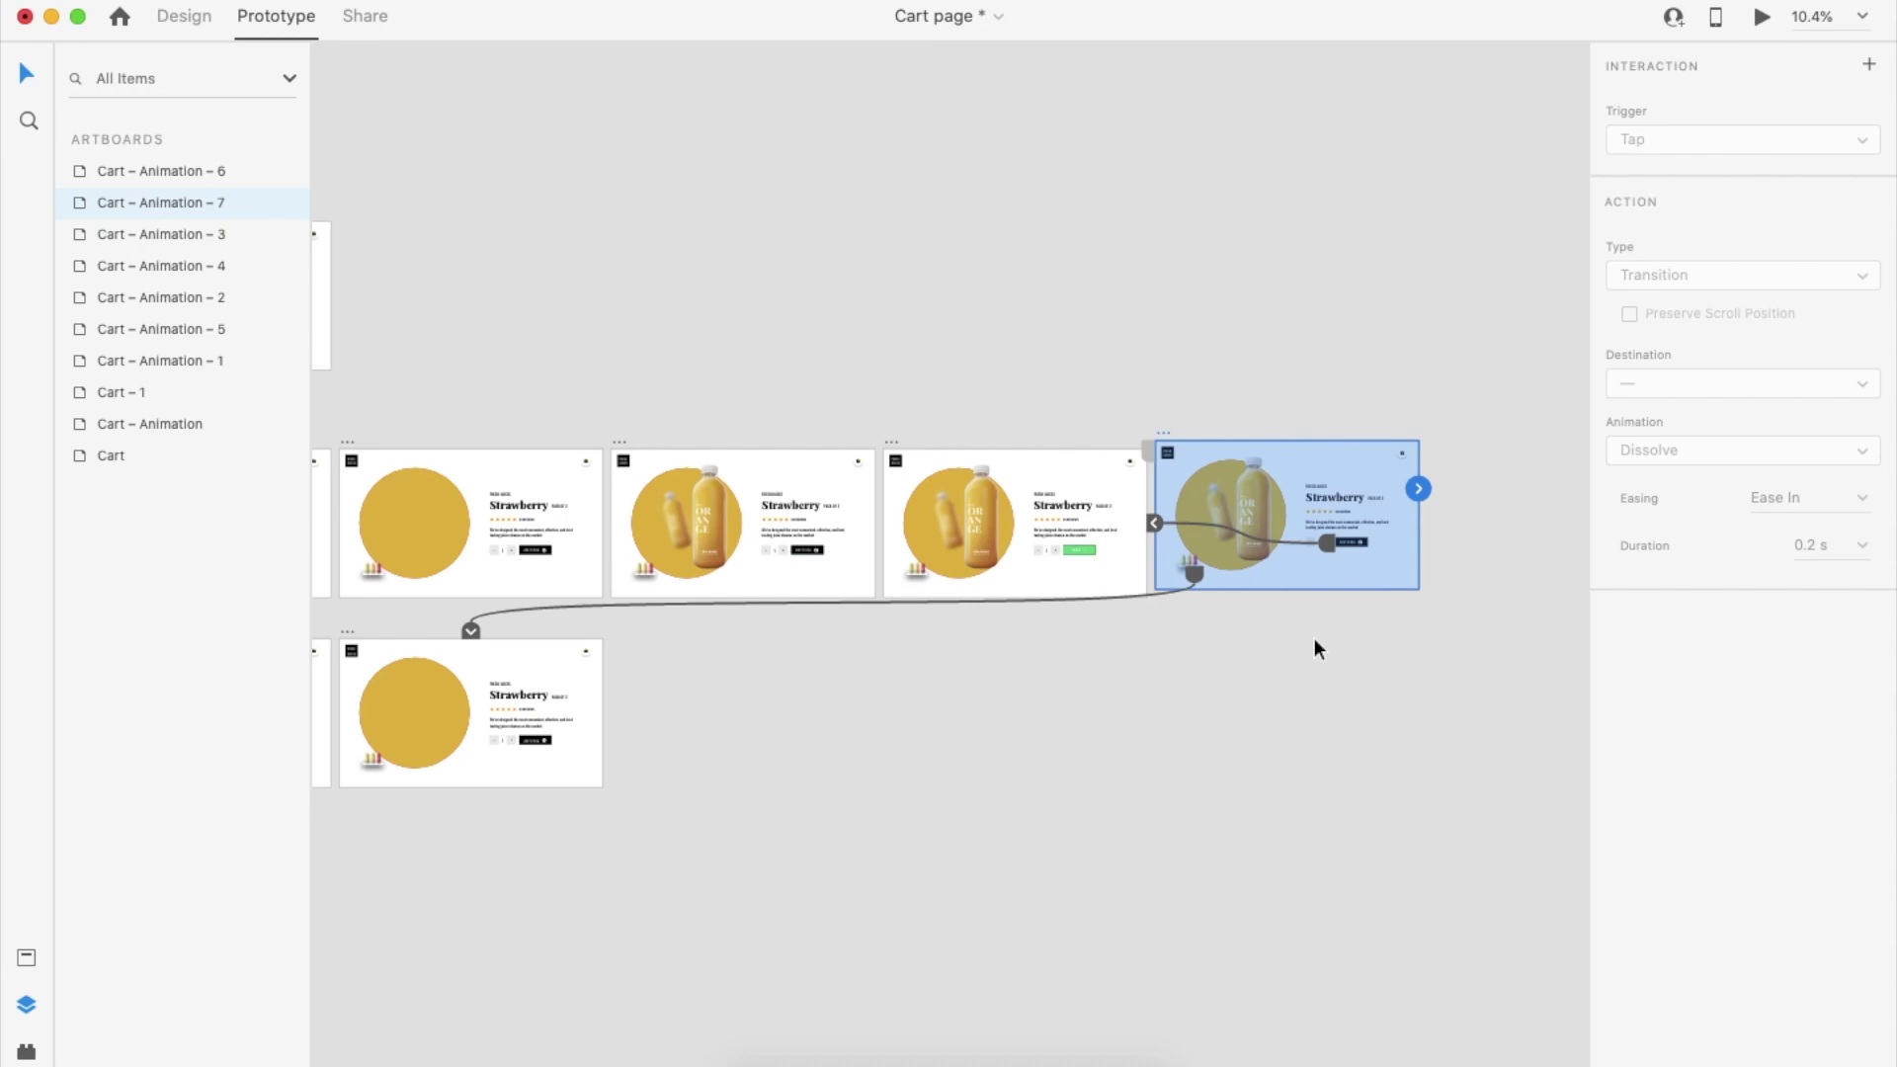
# Preview the Add to Bag to ADDED transition from Cart – Animation – 3 and close the preview
pyautogui.click(1240, 514)
pyautogui.click(862, 464)
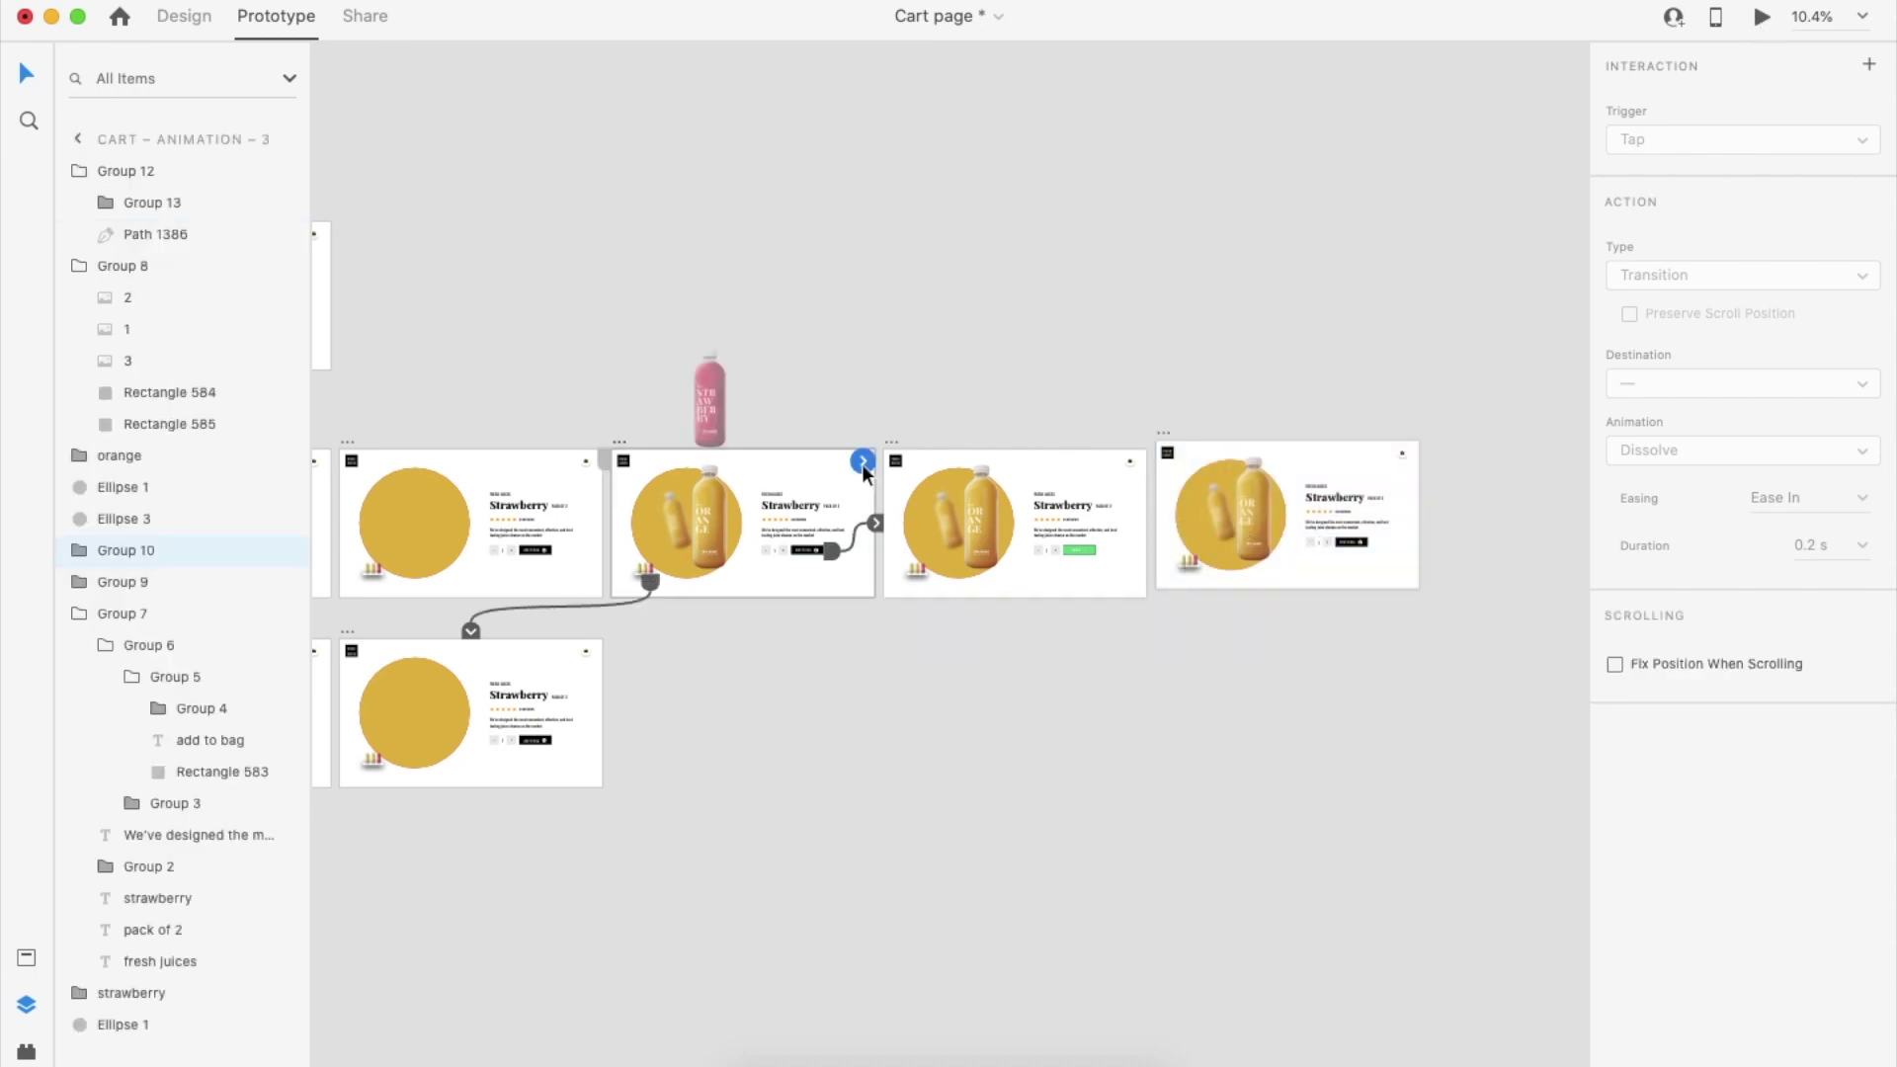
pyautogui.click(1763, 18)
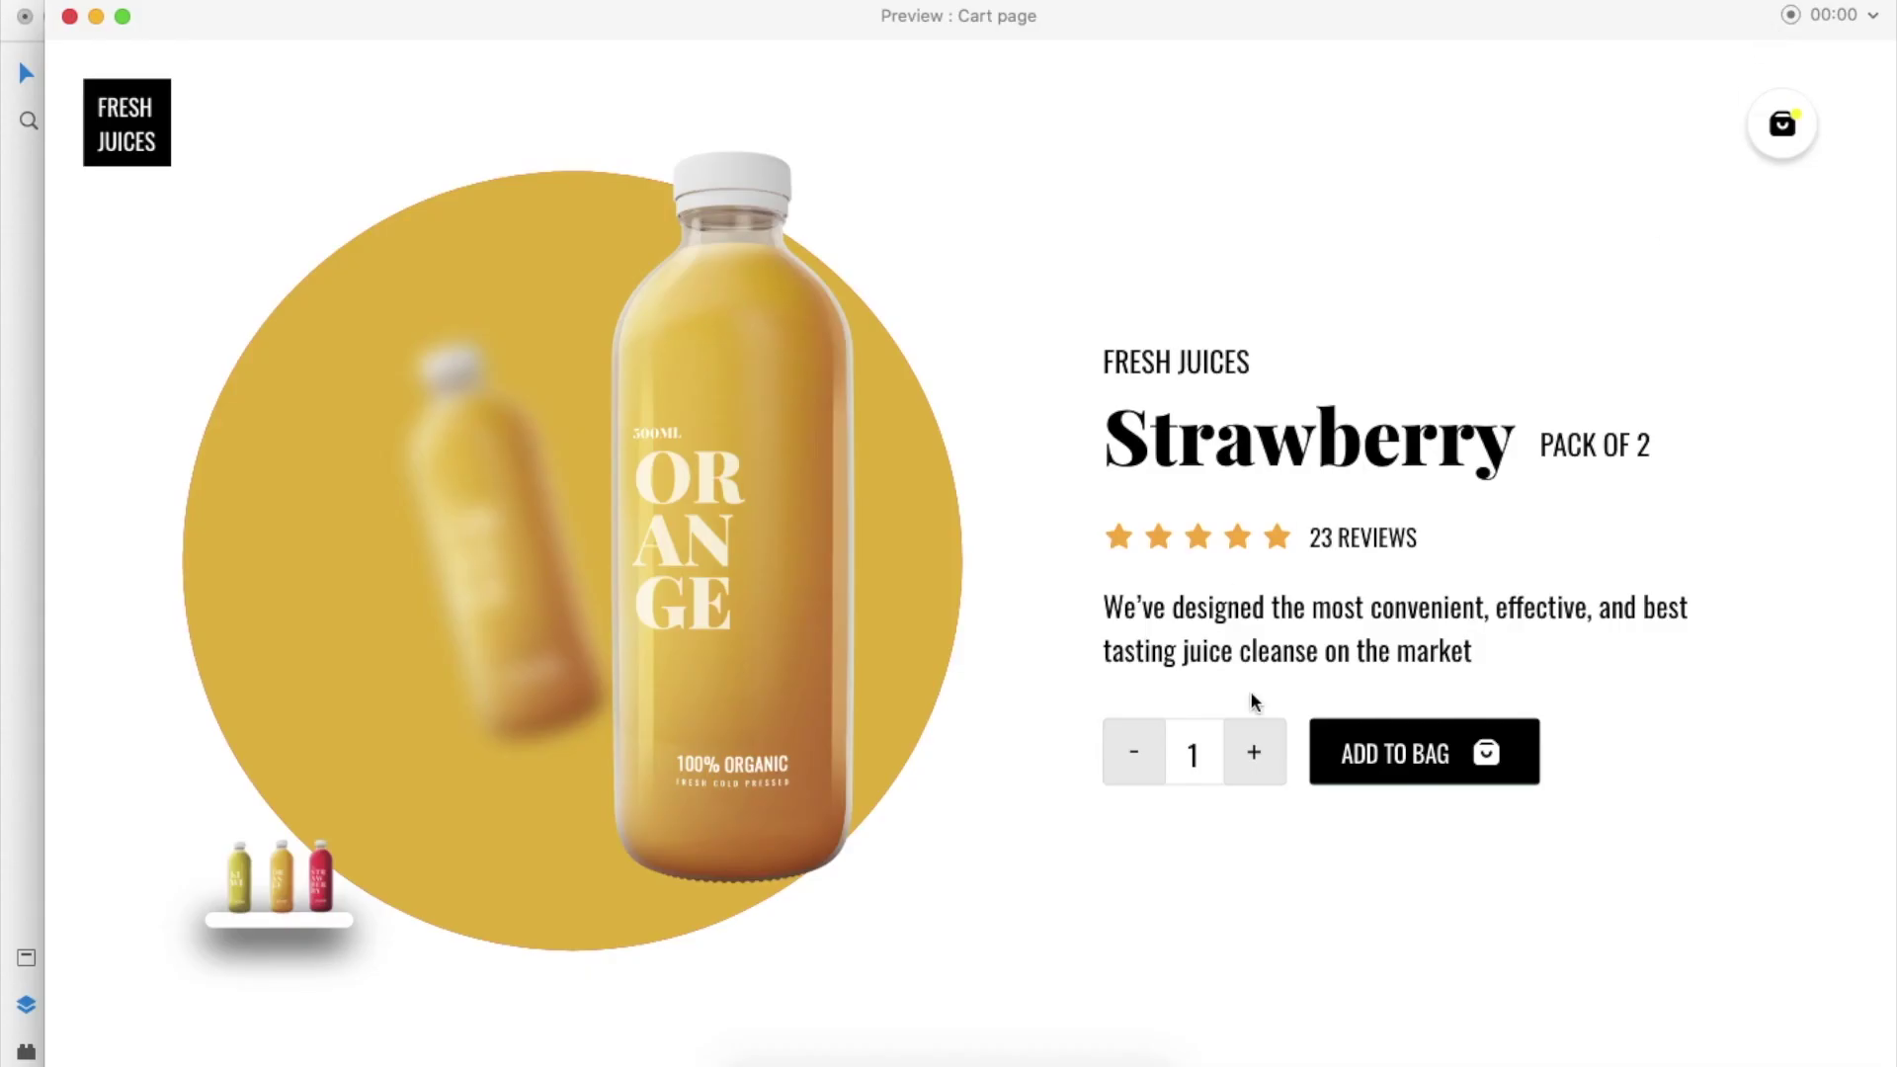
pyautogui.click(1380, 775)
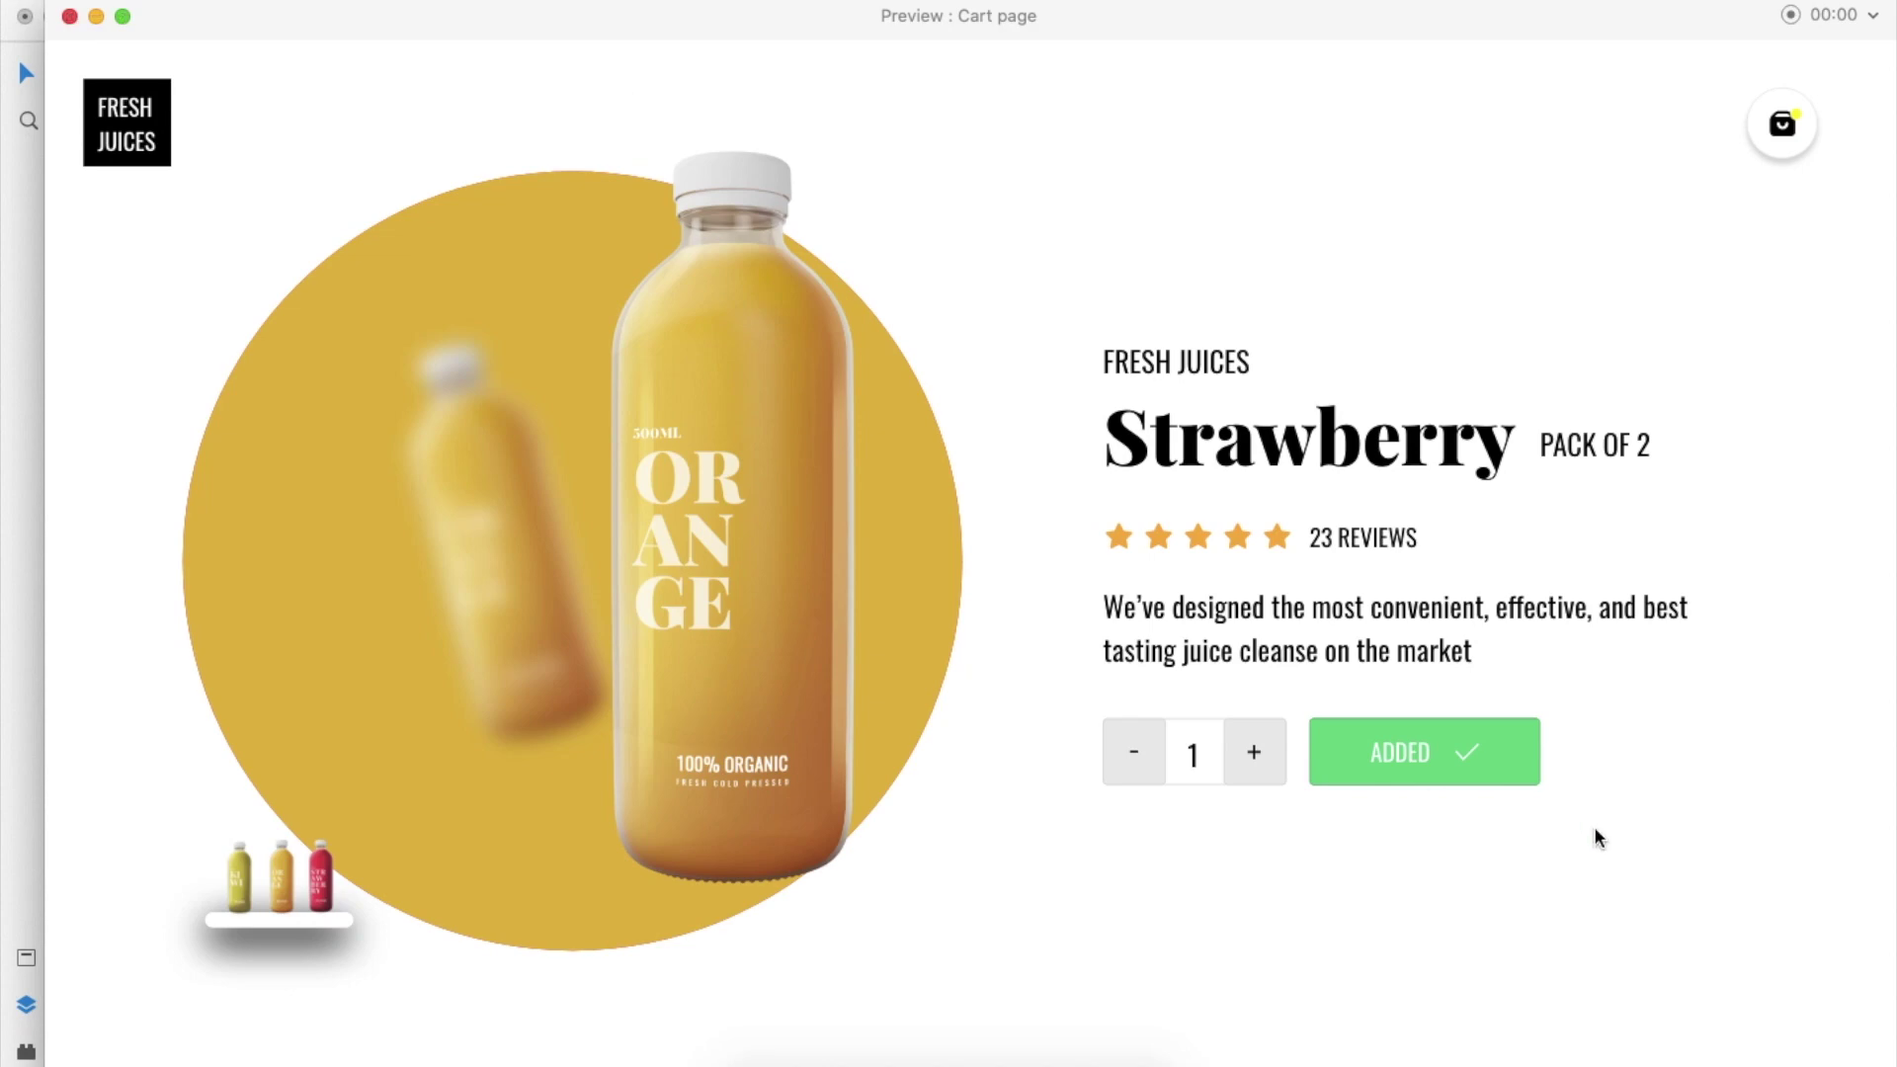
pyautogui.click(69, 16)
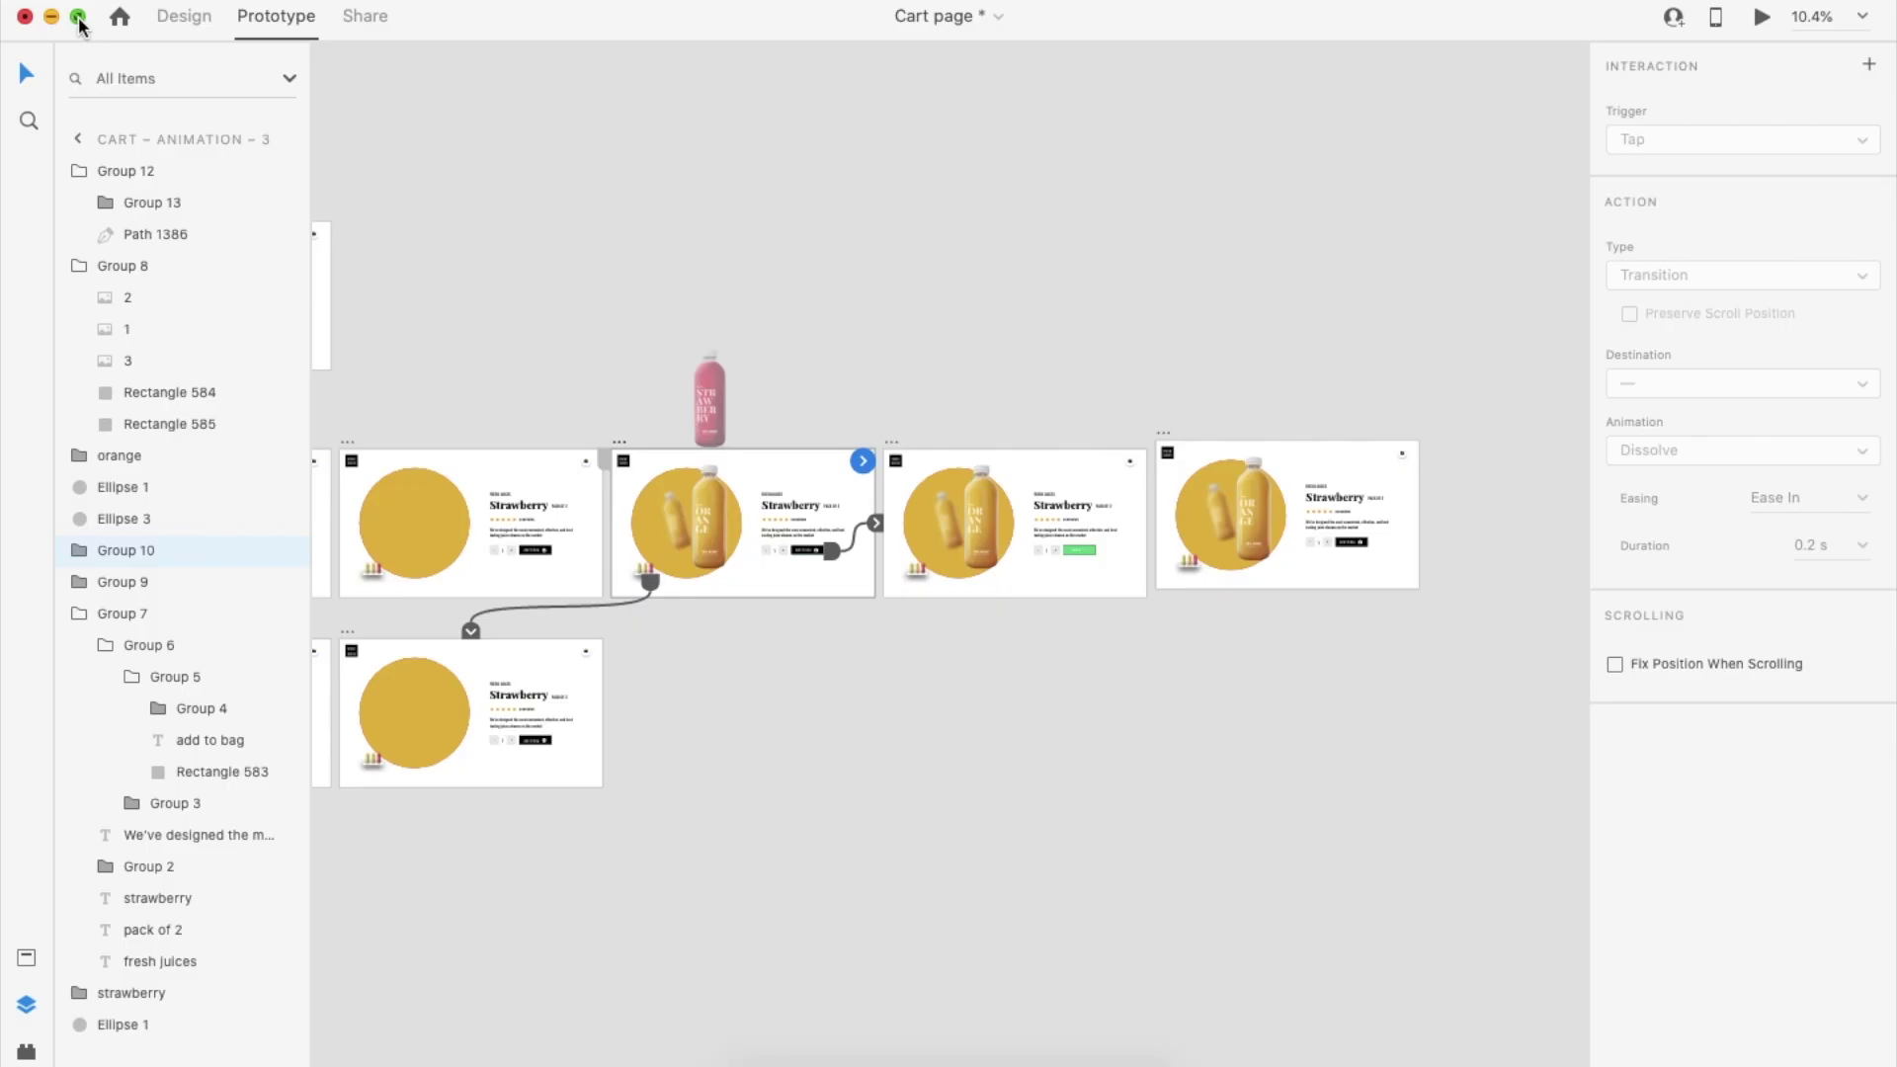
# Copy the green ADDED button group from Cart – Animation – 6 and paste it over the Add to Bag button in Cart – Animation – 7
pyautogui.scroll(1, 1069, 563)
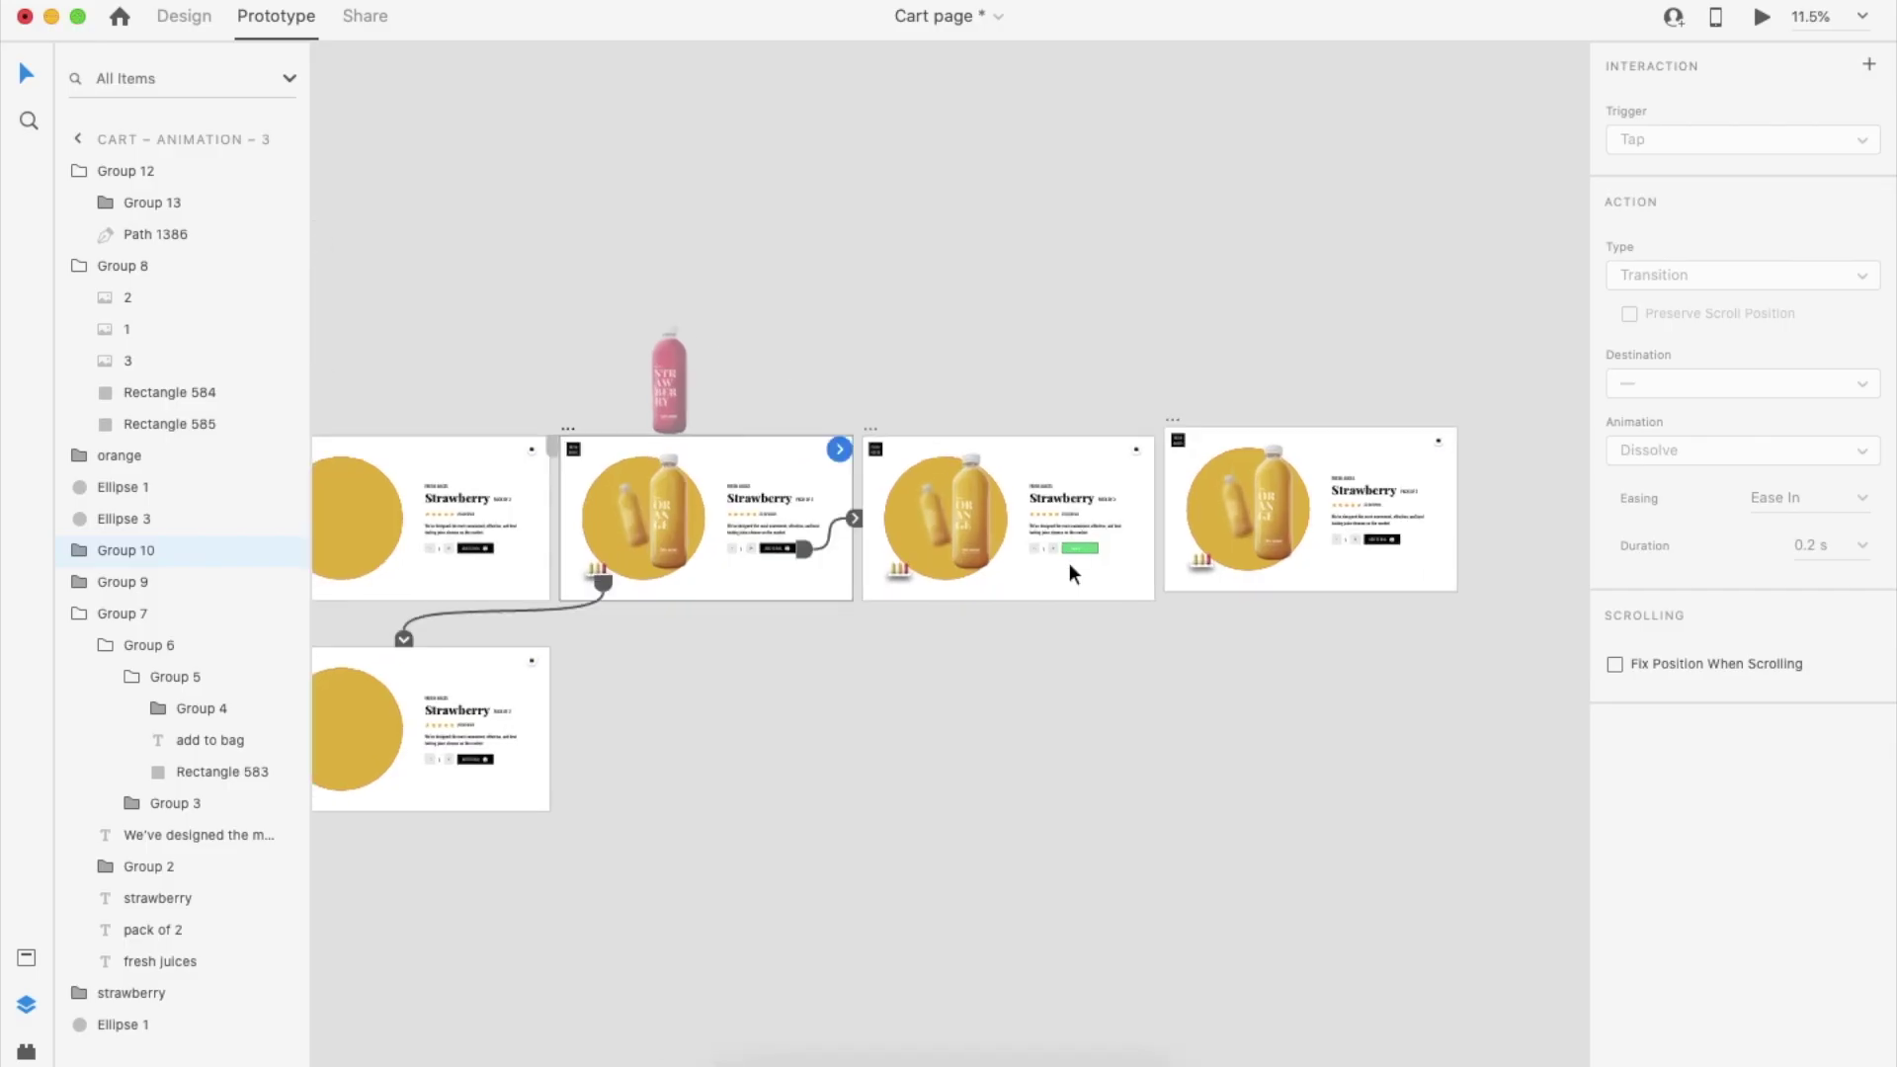
pyautogui.click(1081, 549)
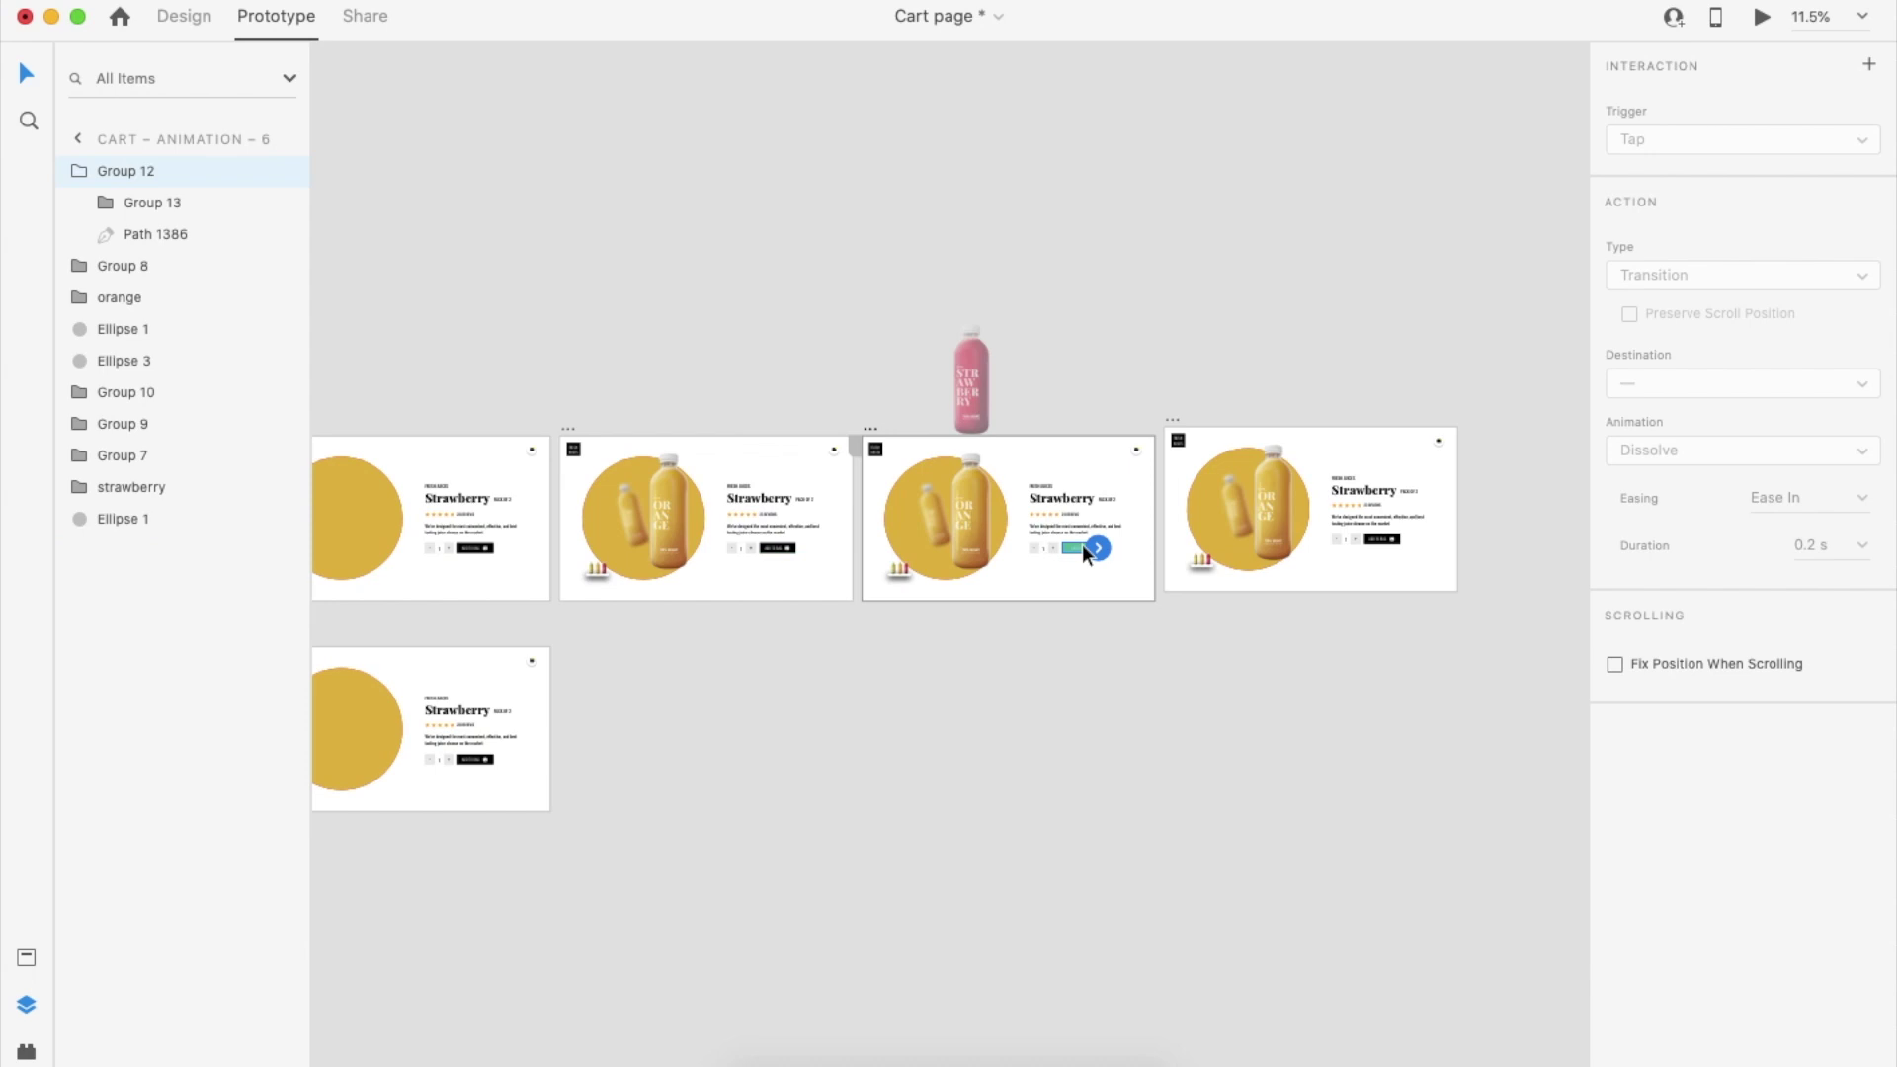
pyautogui.click(182, 18)
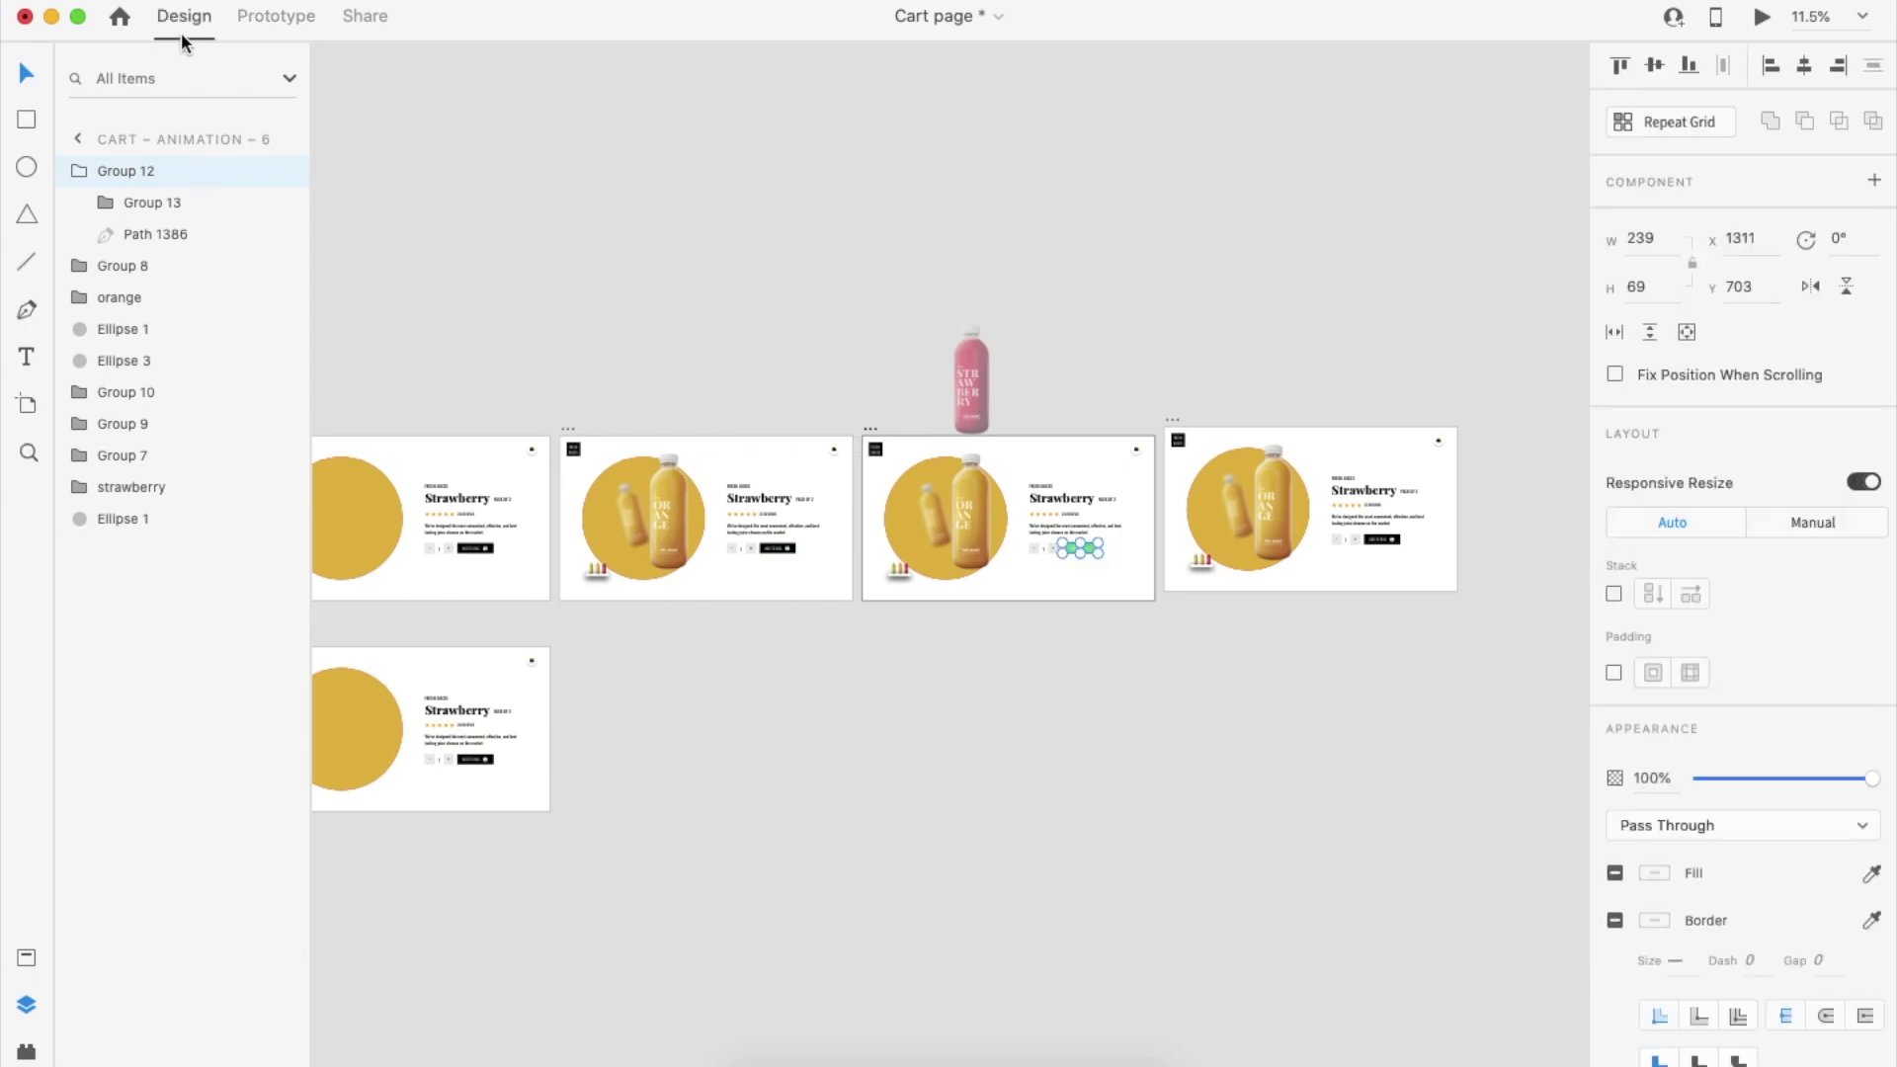
pyautogui.click(1384, 539)
pyautogui.press('Delete')
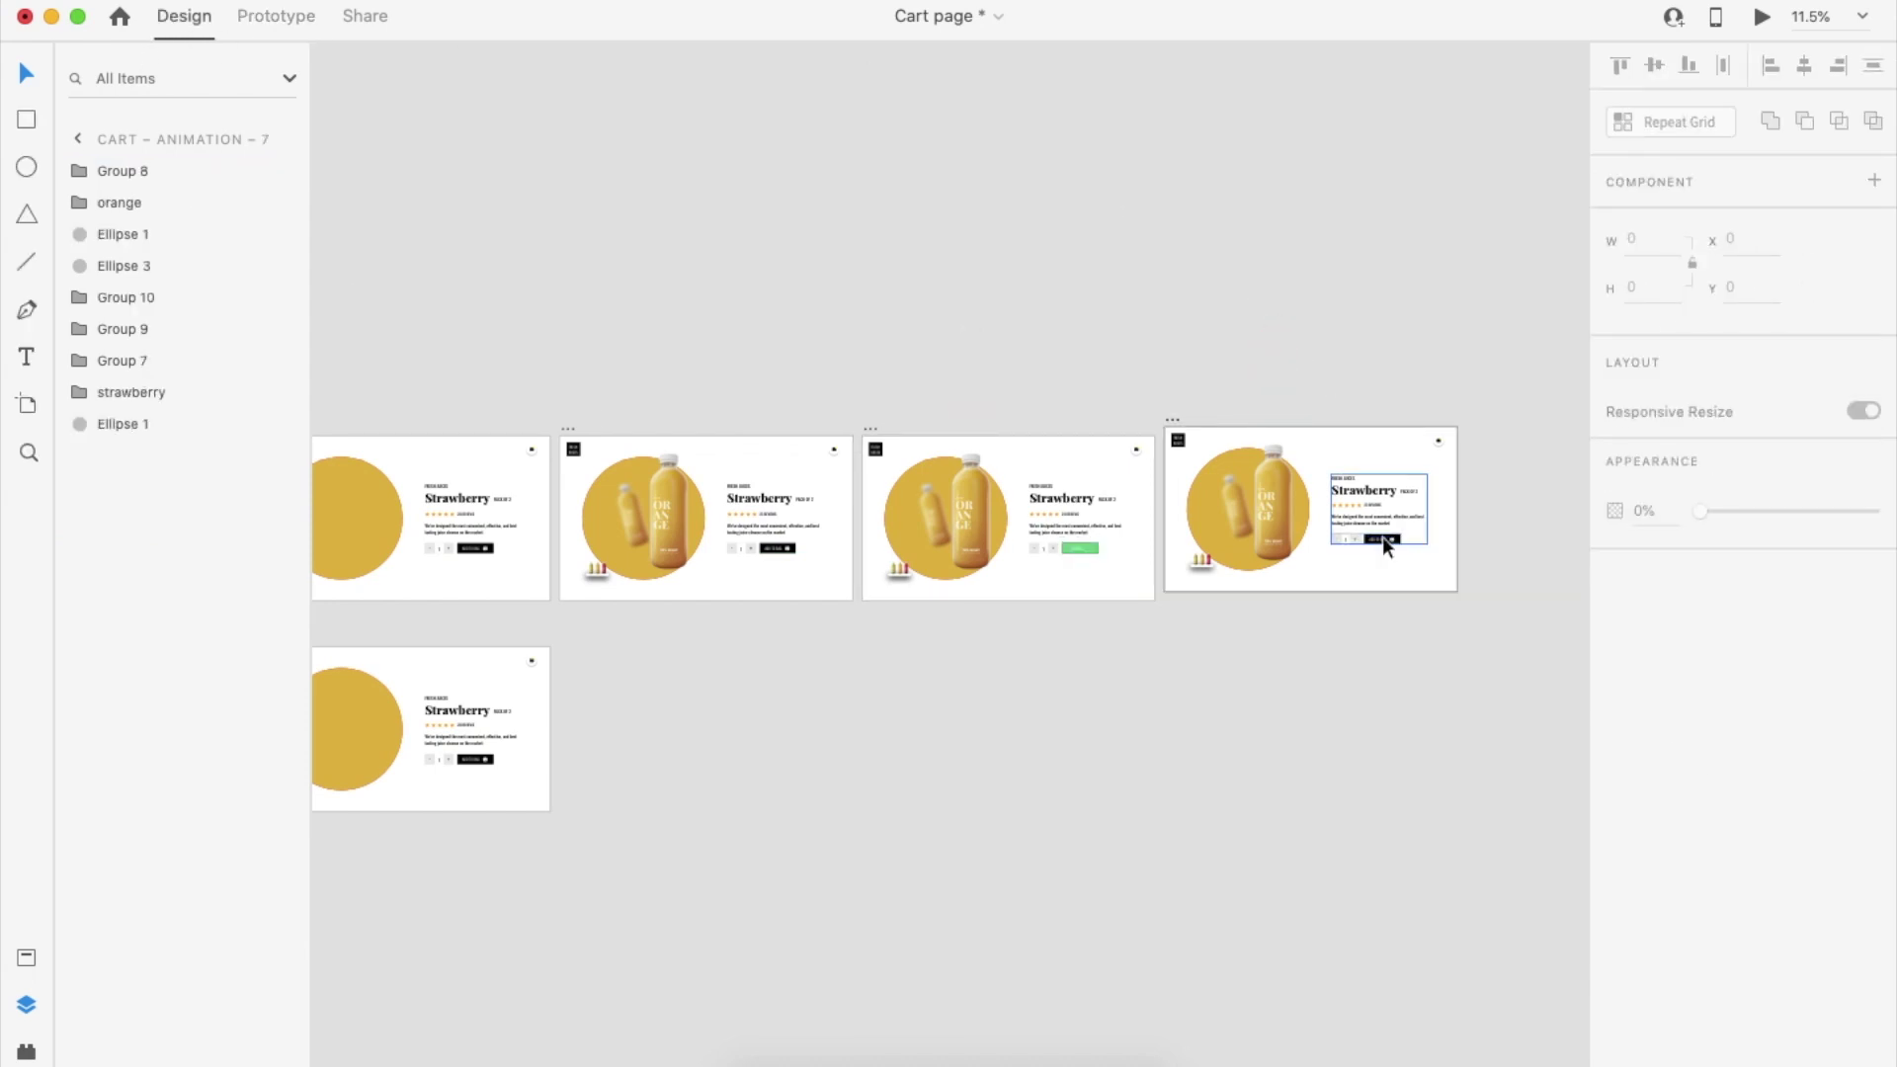
pyautogui.press('super+z')
pyautogui.scroll(3, 1383, 537)
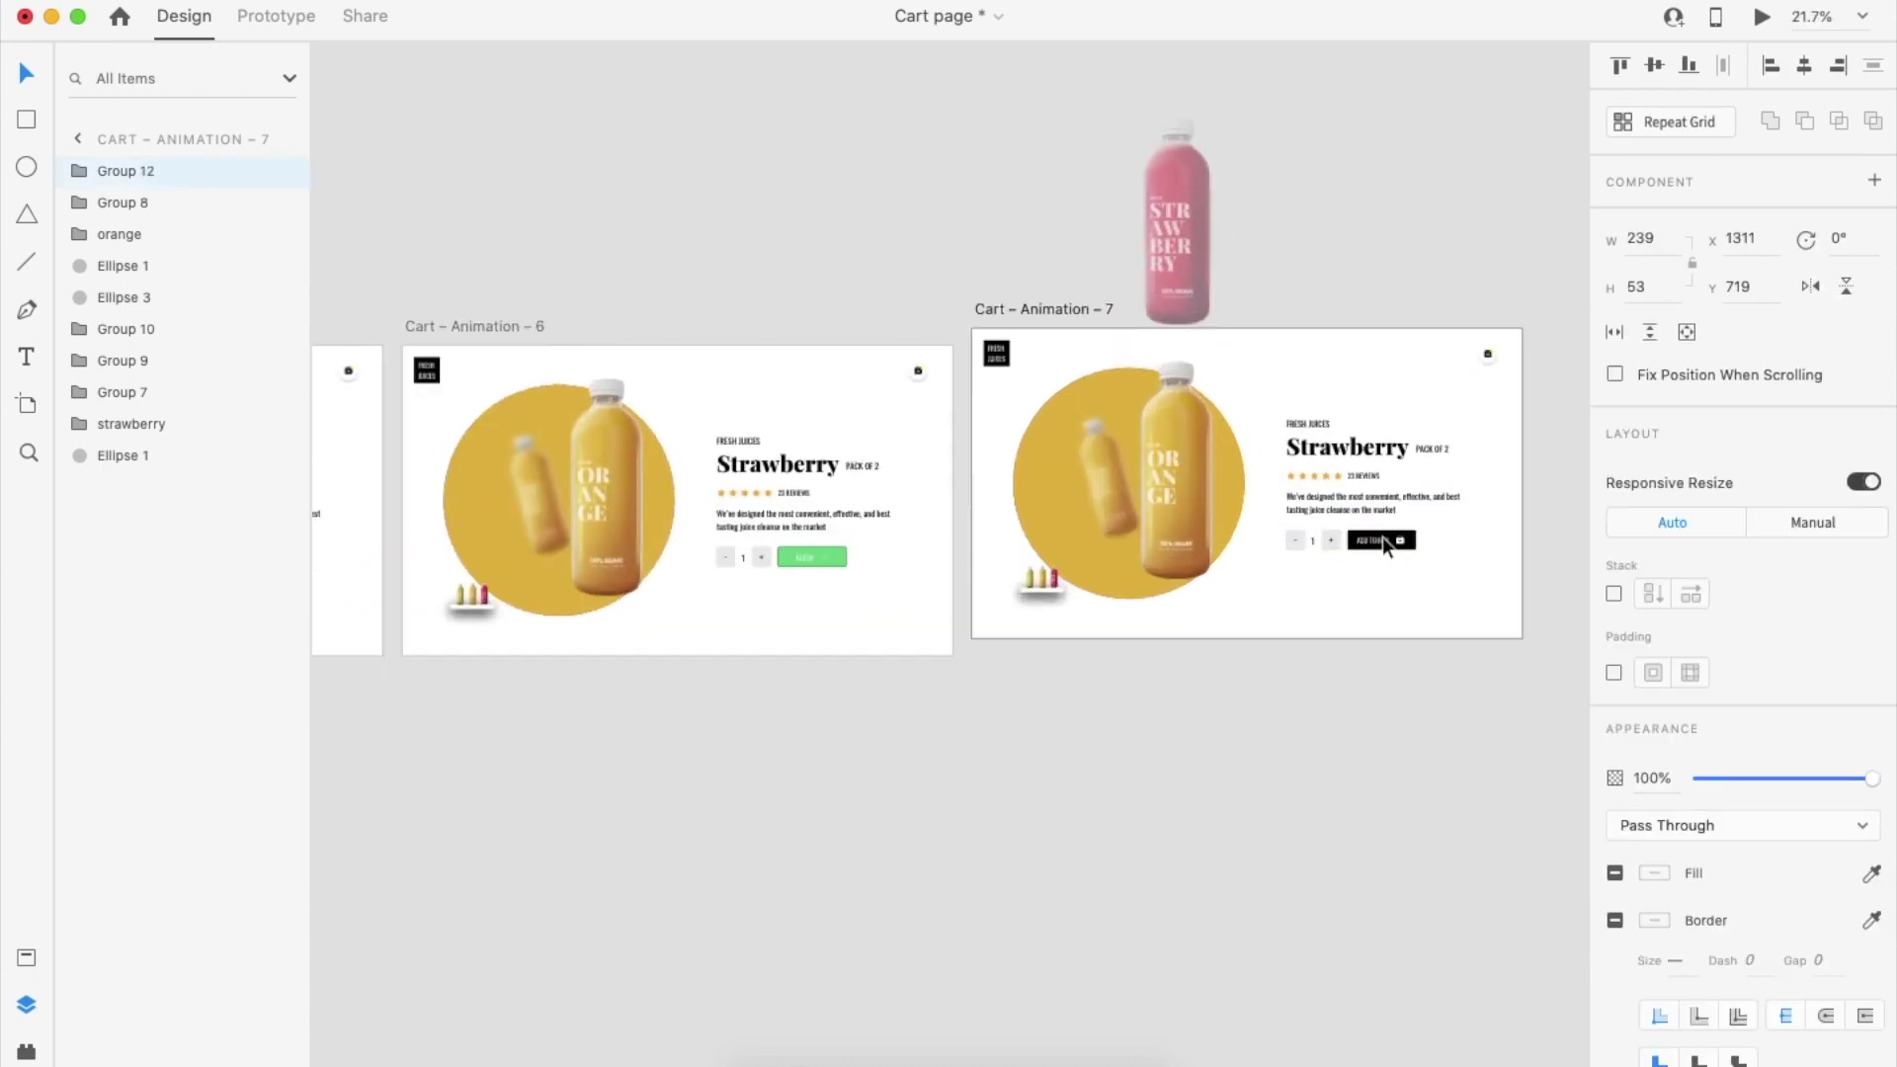
pyautogui.press('super+z')
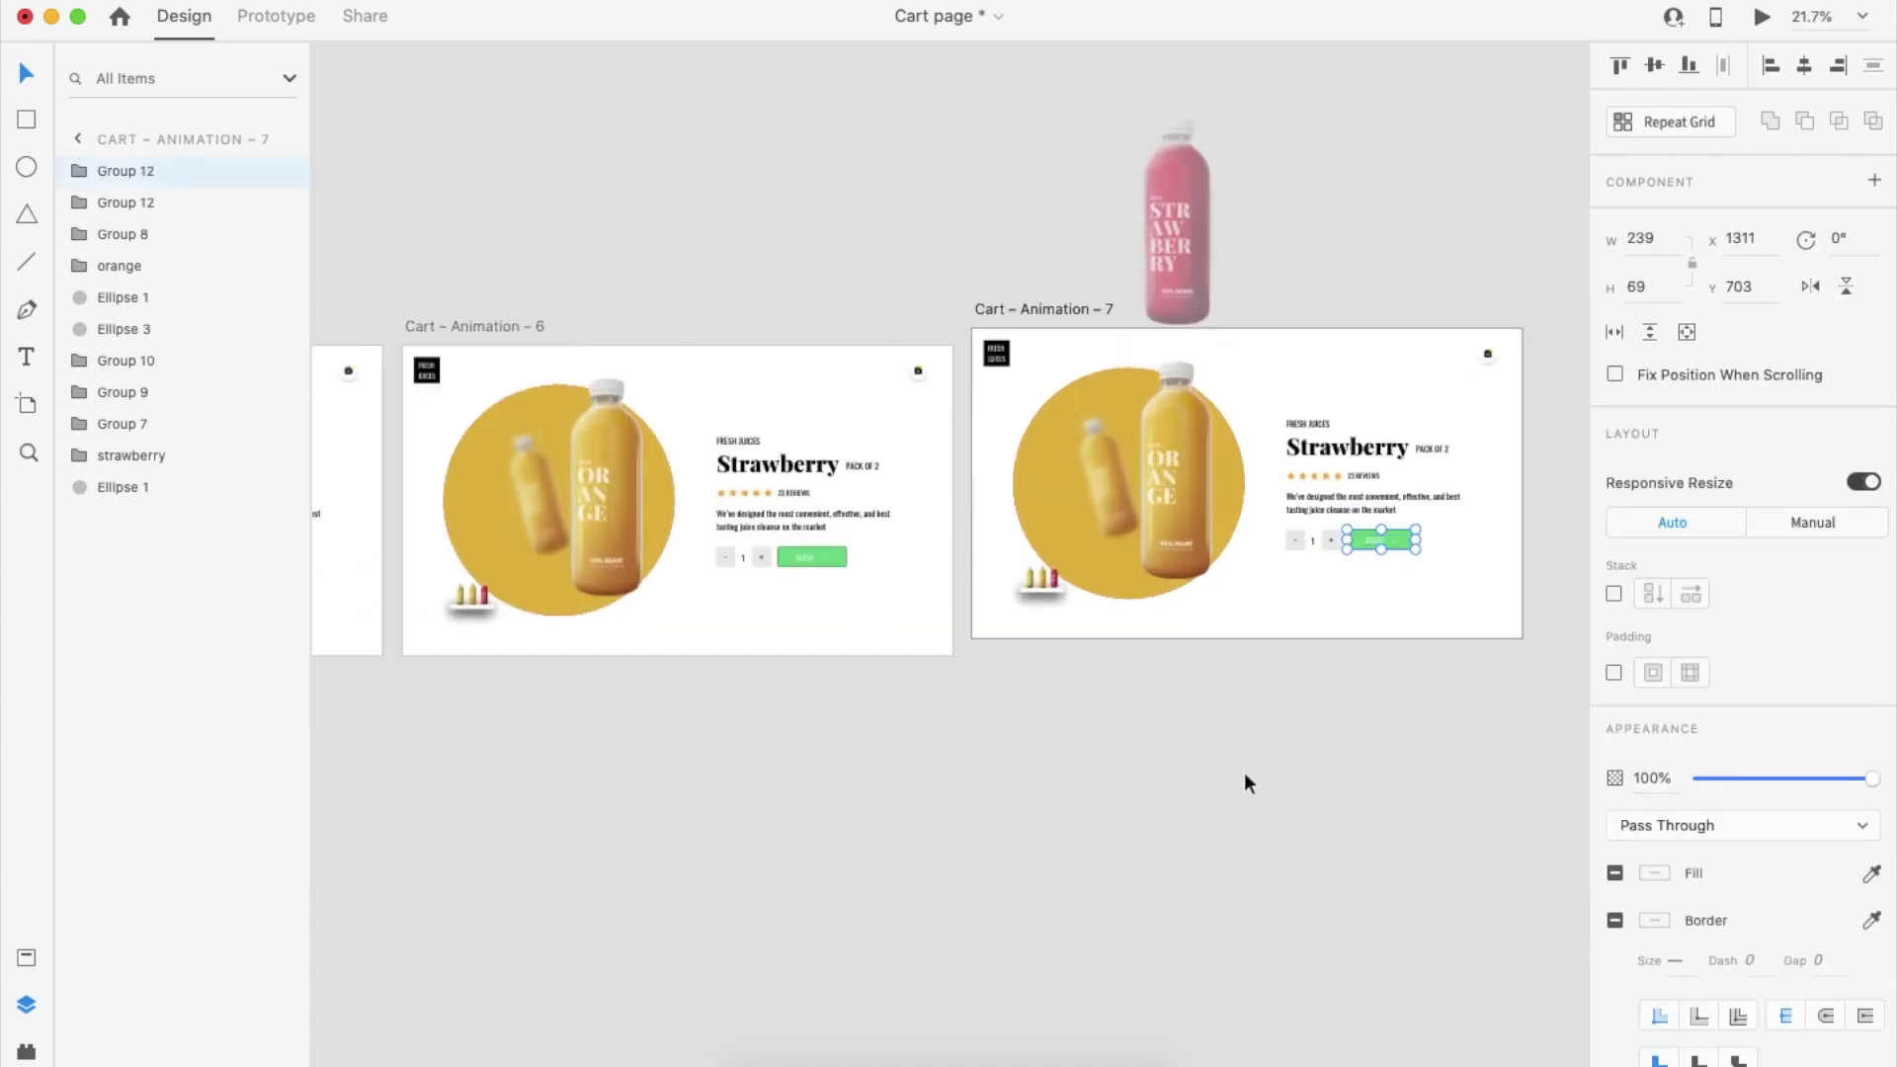
# Preview the prototype from Cart – Animation – 3, trigger Add to Bag once more, and close the preview
pyautogui.click(1243, 772)
pyautogui.scroll(-3, 1243, 773)
pyautogui.click(787, 632)
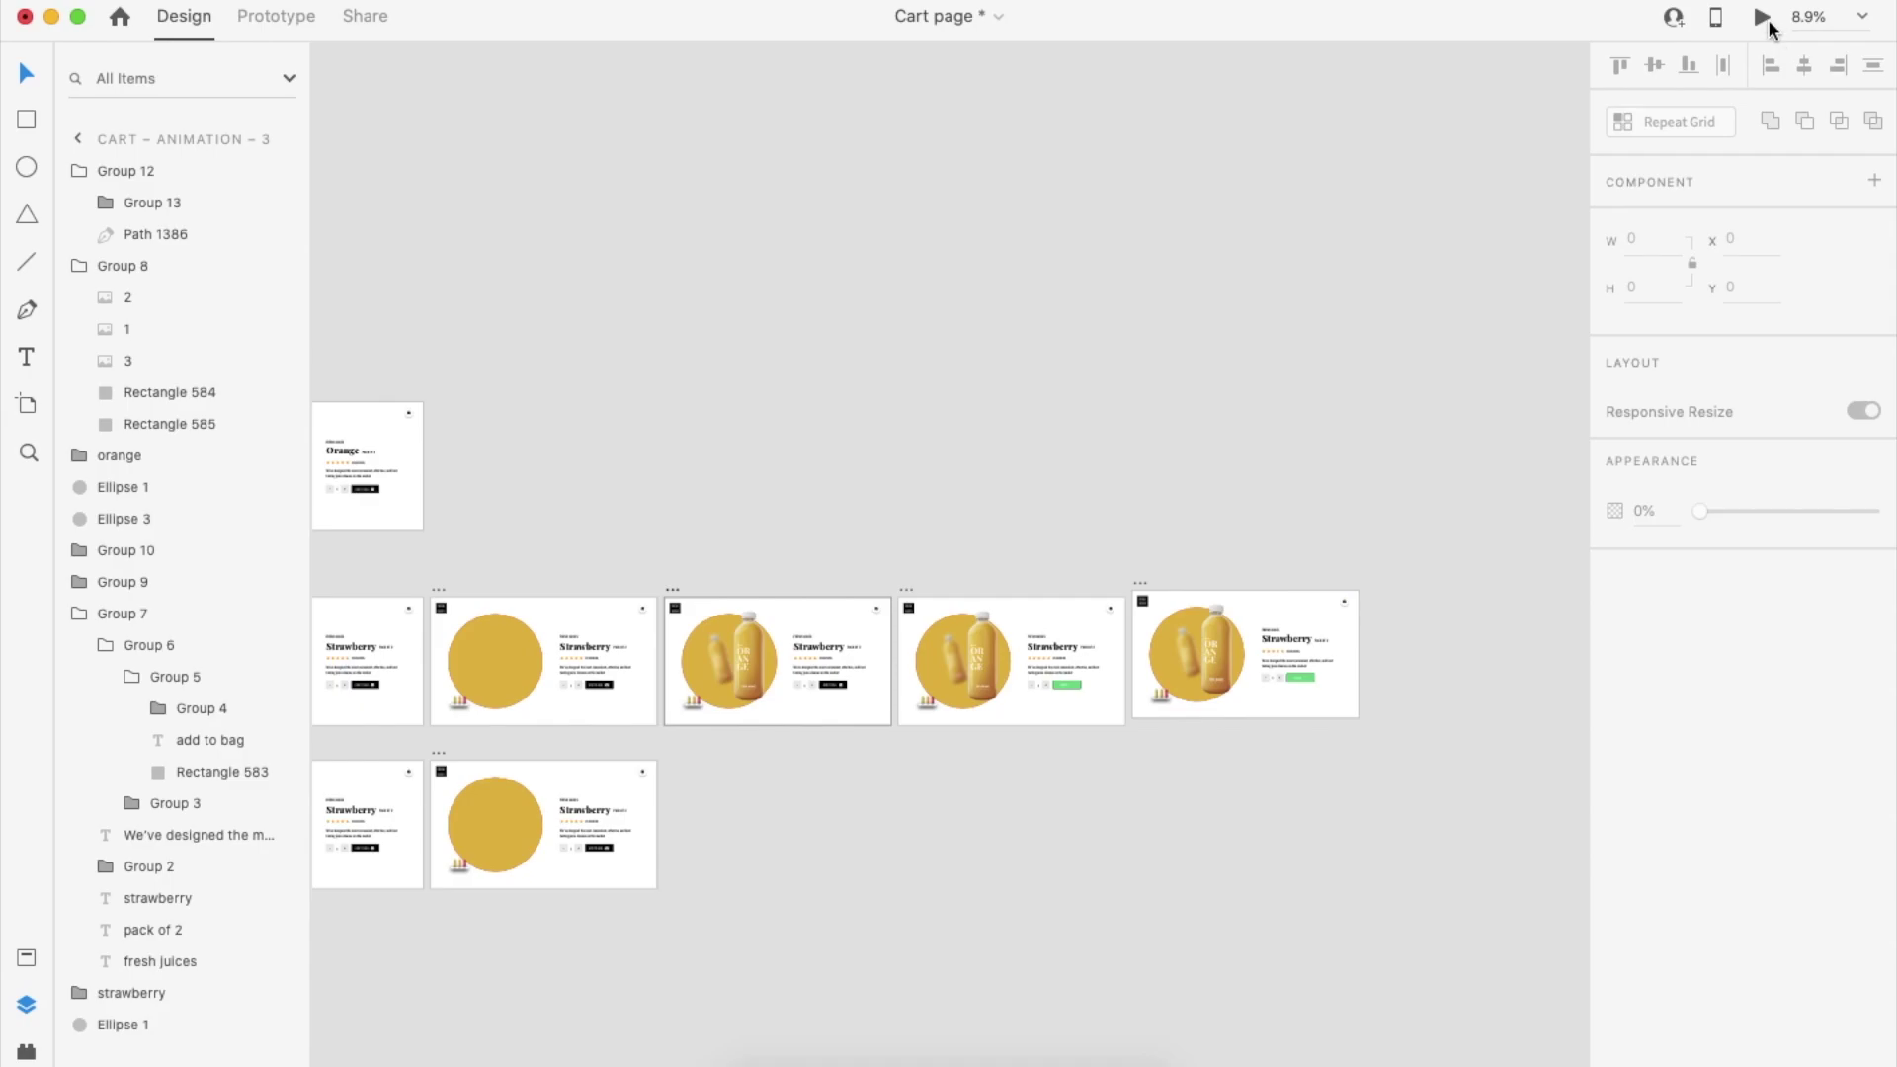
pyautogui.click(1762, 16)
pyautogui.click(1460, 776)
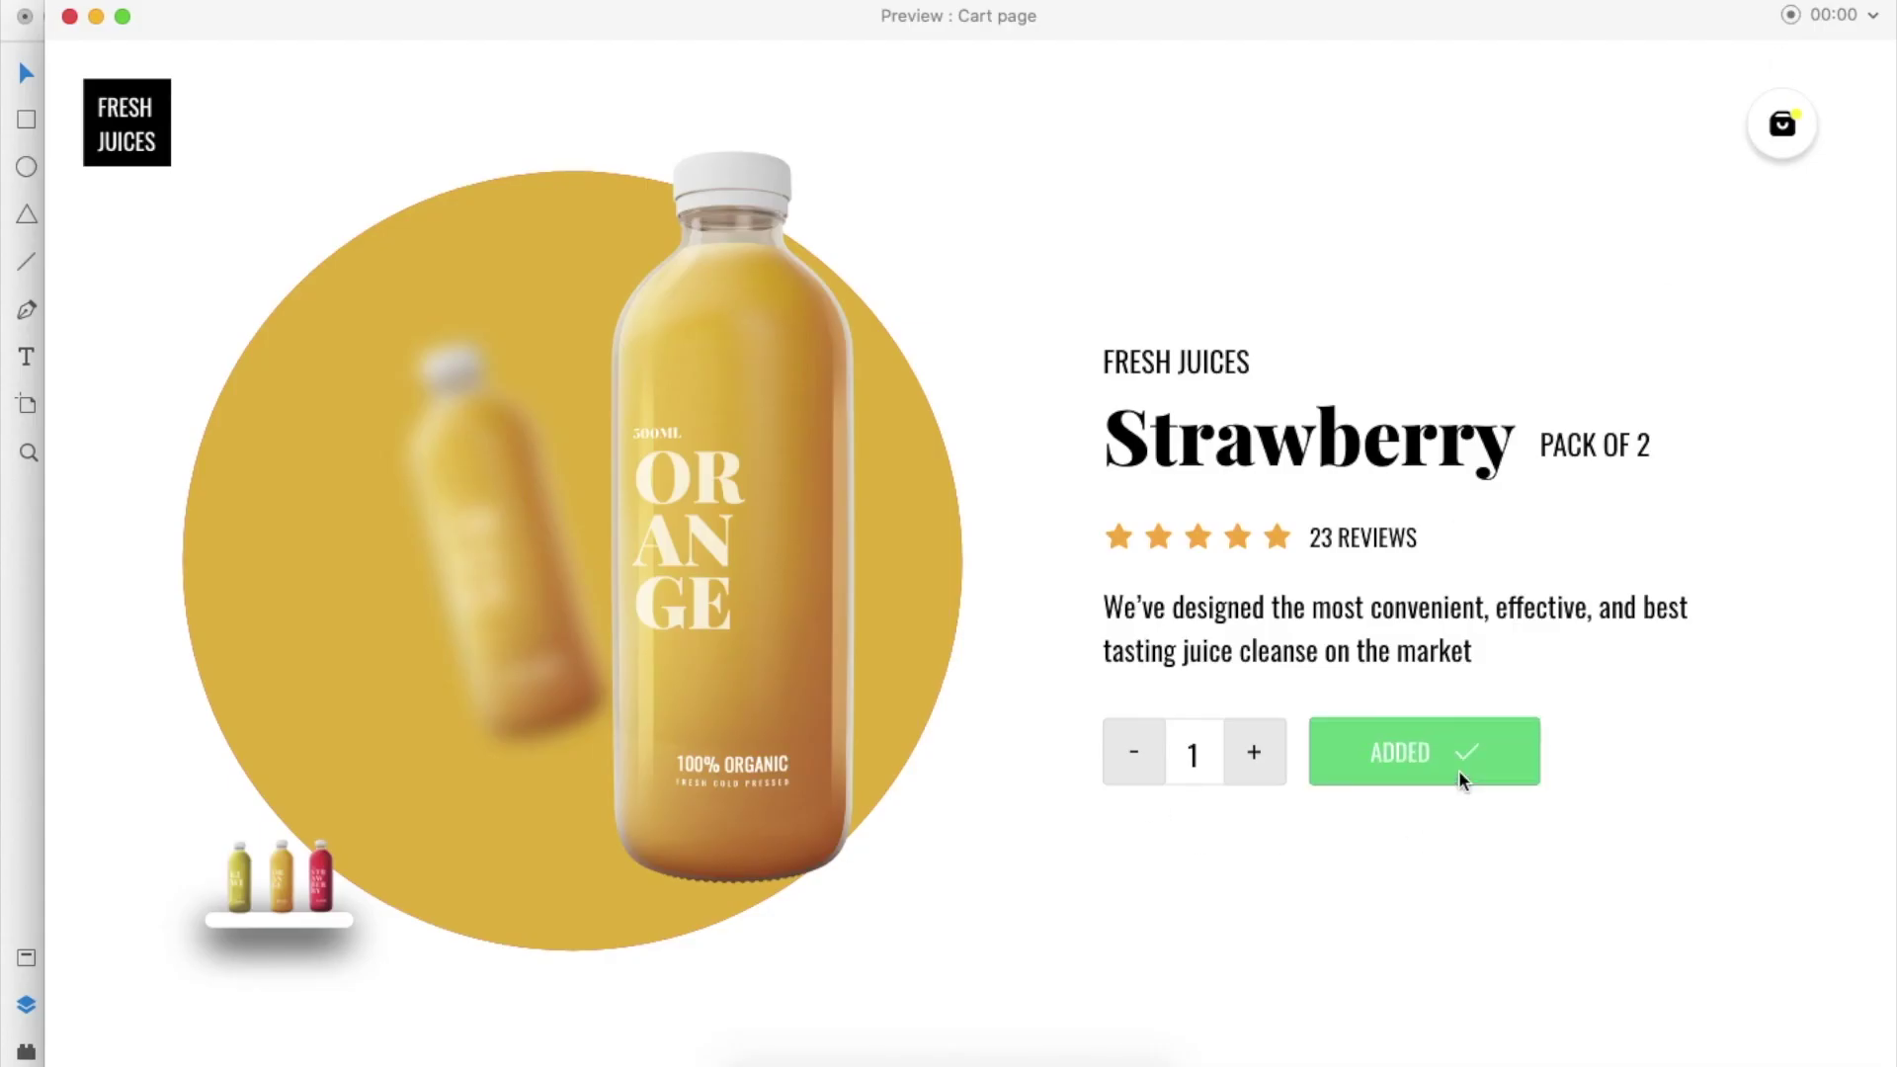
pyautogui.click(69, 16)
# Delete the duplicated artboard Cart – Animation – 7
pyautogui.click(907, 589)
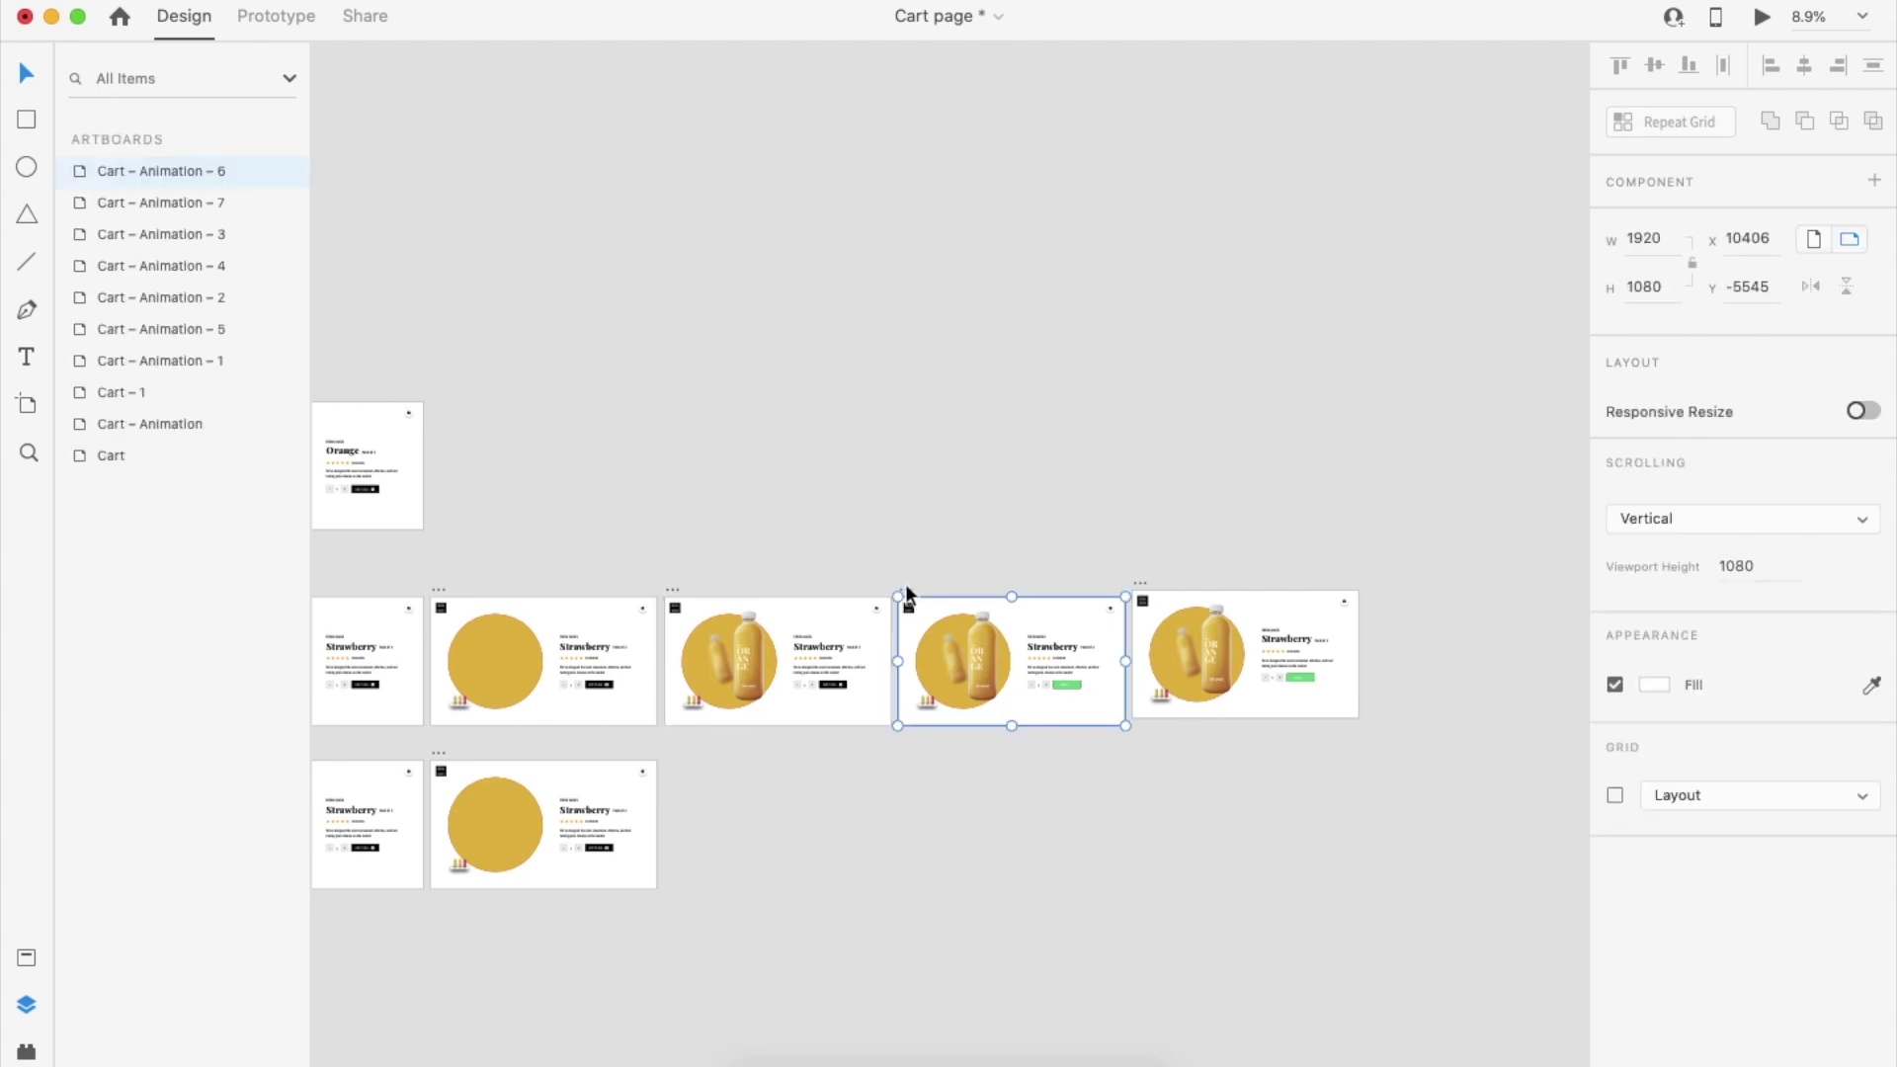
pyautogui.click(1140, 582)
pyautogui.press('Delete')
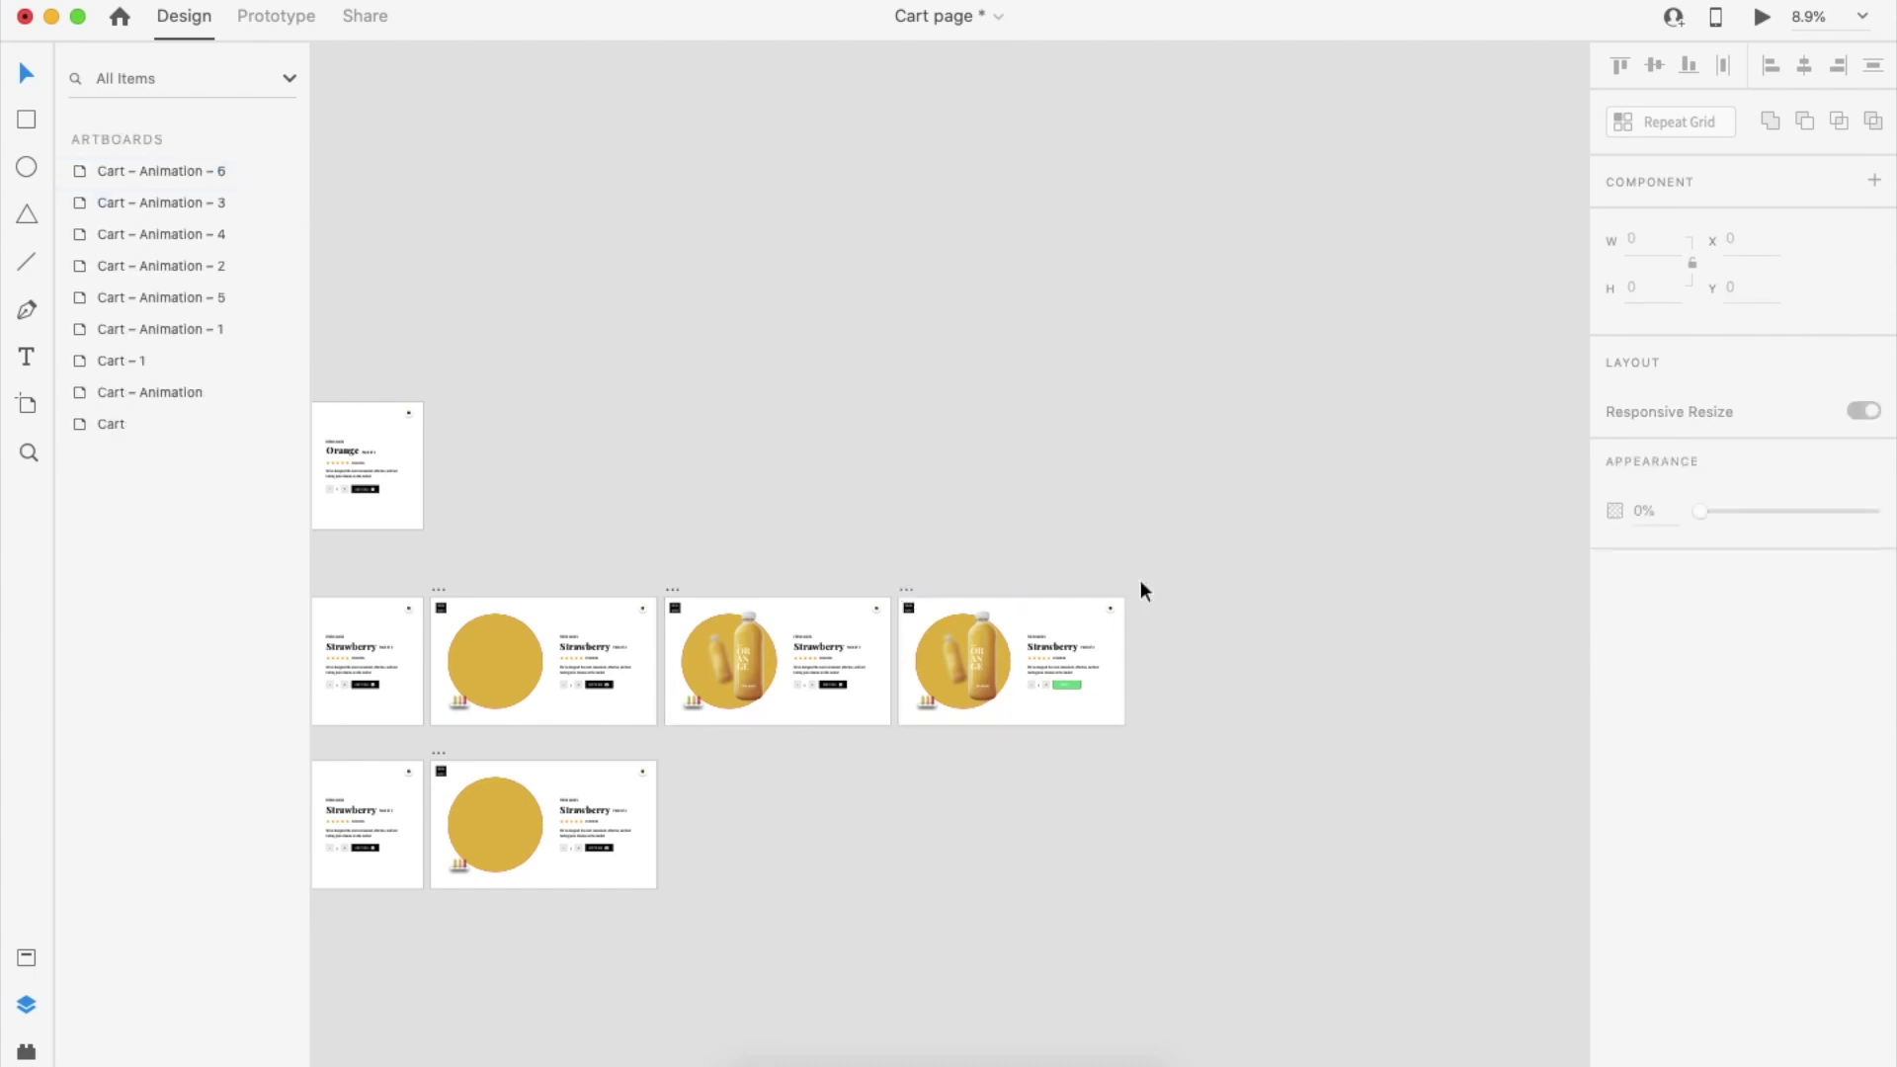
# Link the small red bottle thumbnail in Cart – Animation – 6 to Cart – Animation – 4 with a Tap-triggered Auto-Animate, Snap easing and 1.3 s duration
pyautogui.scroll(-4, 1140, 581)
pyautogui.scroll(5, 1016, 548)
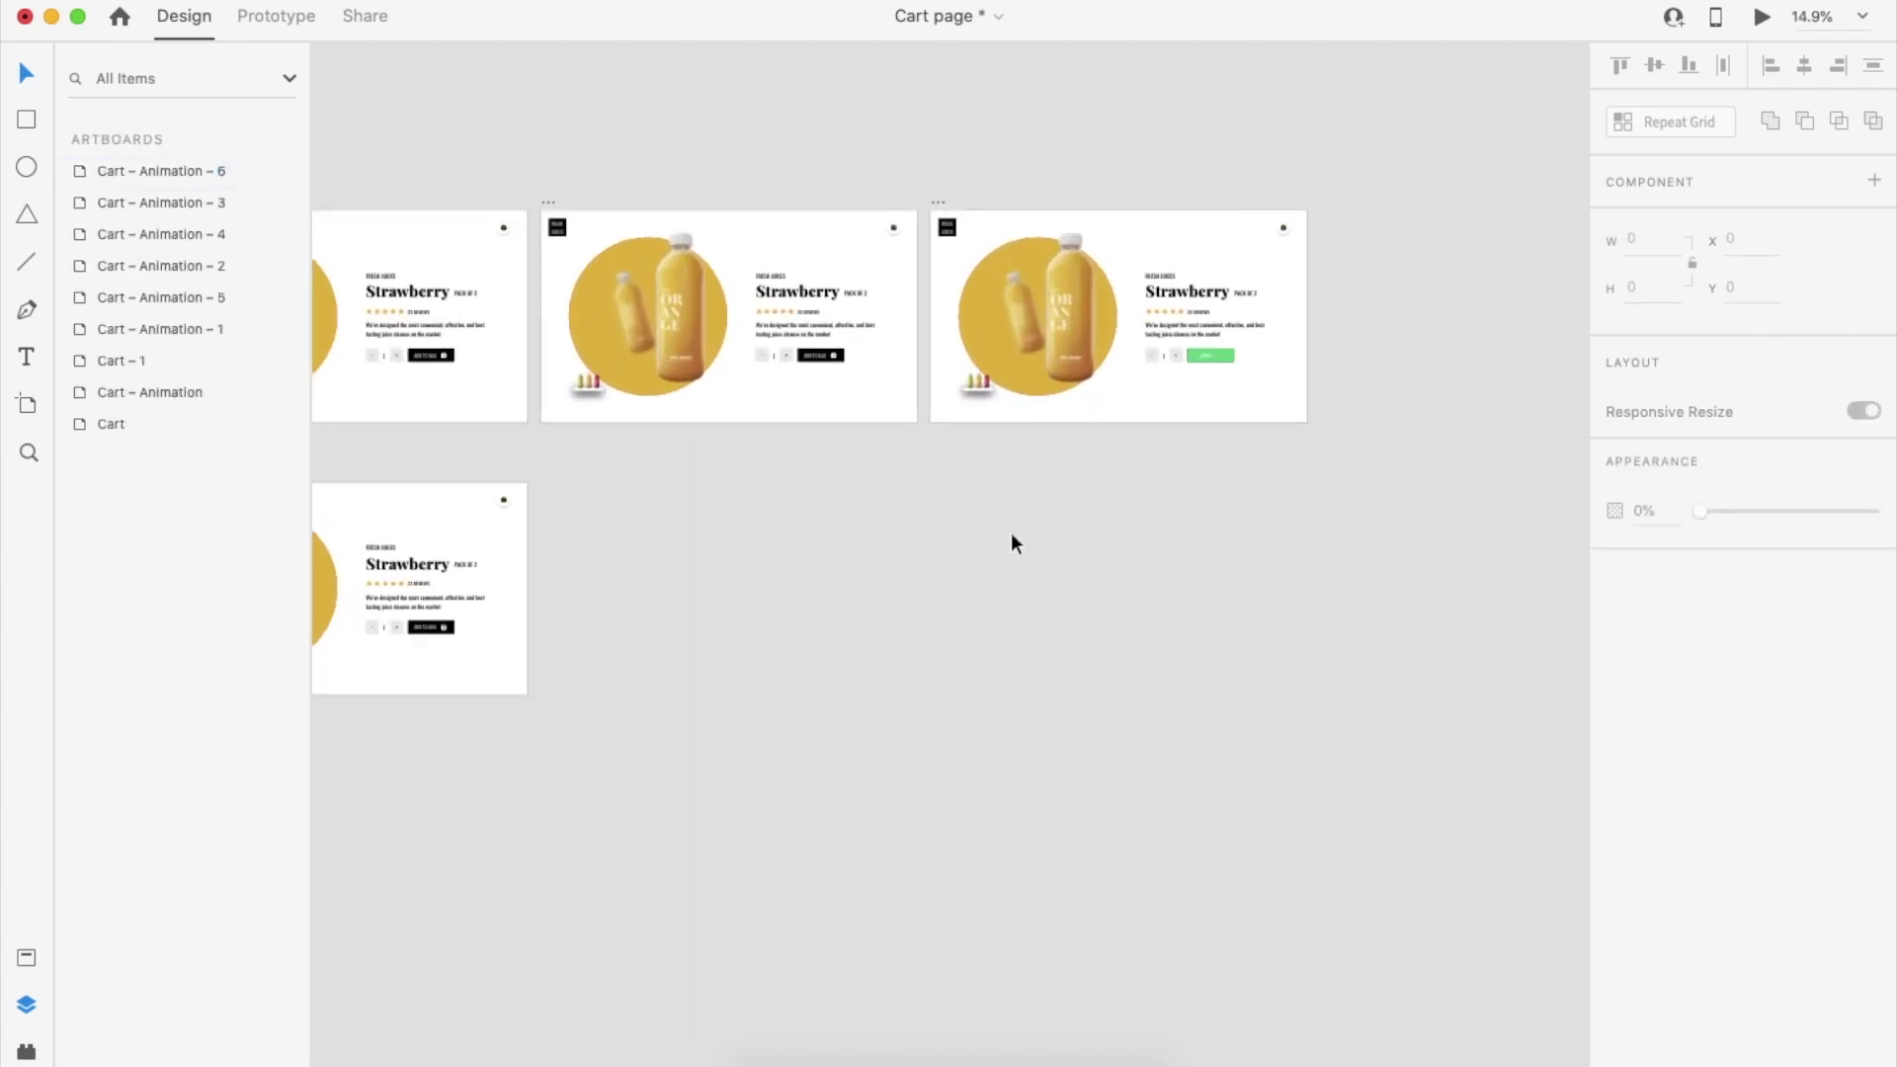
pyautogui.doubleClick(986, 383)
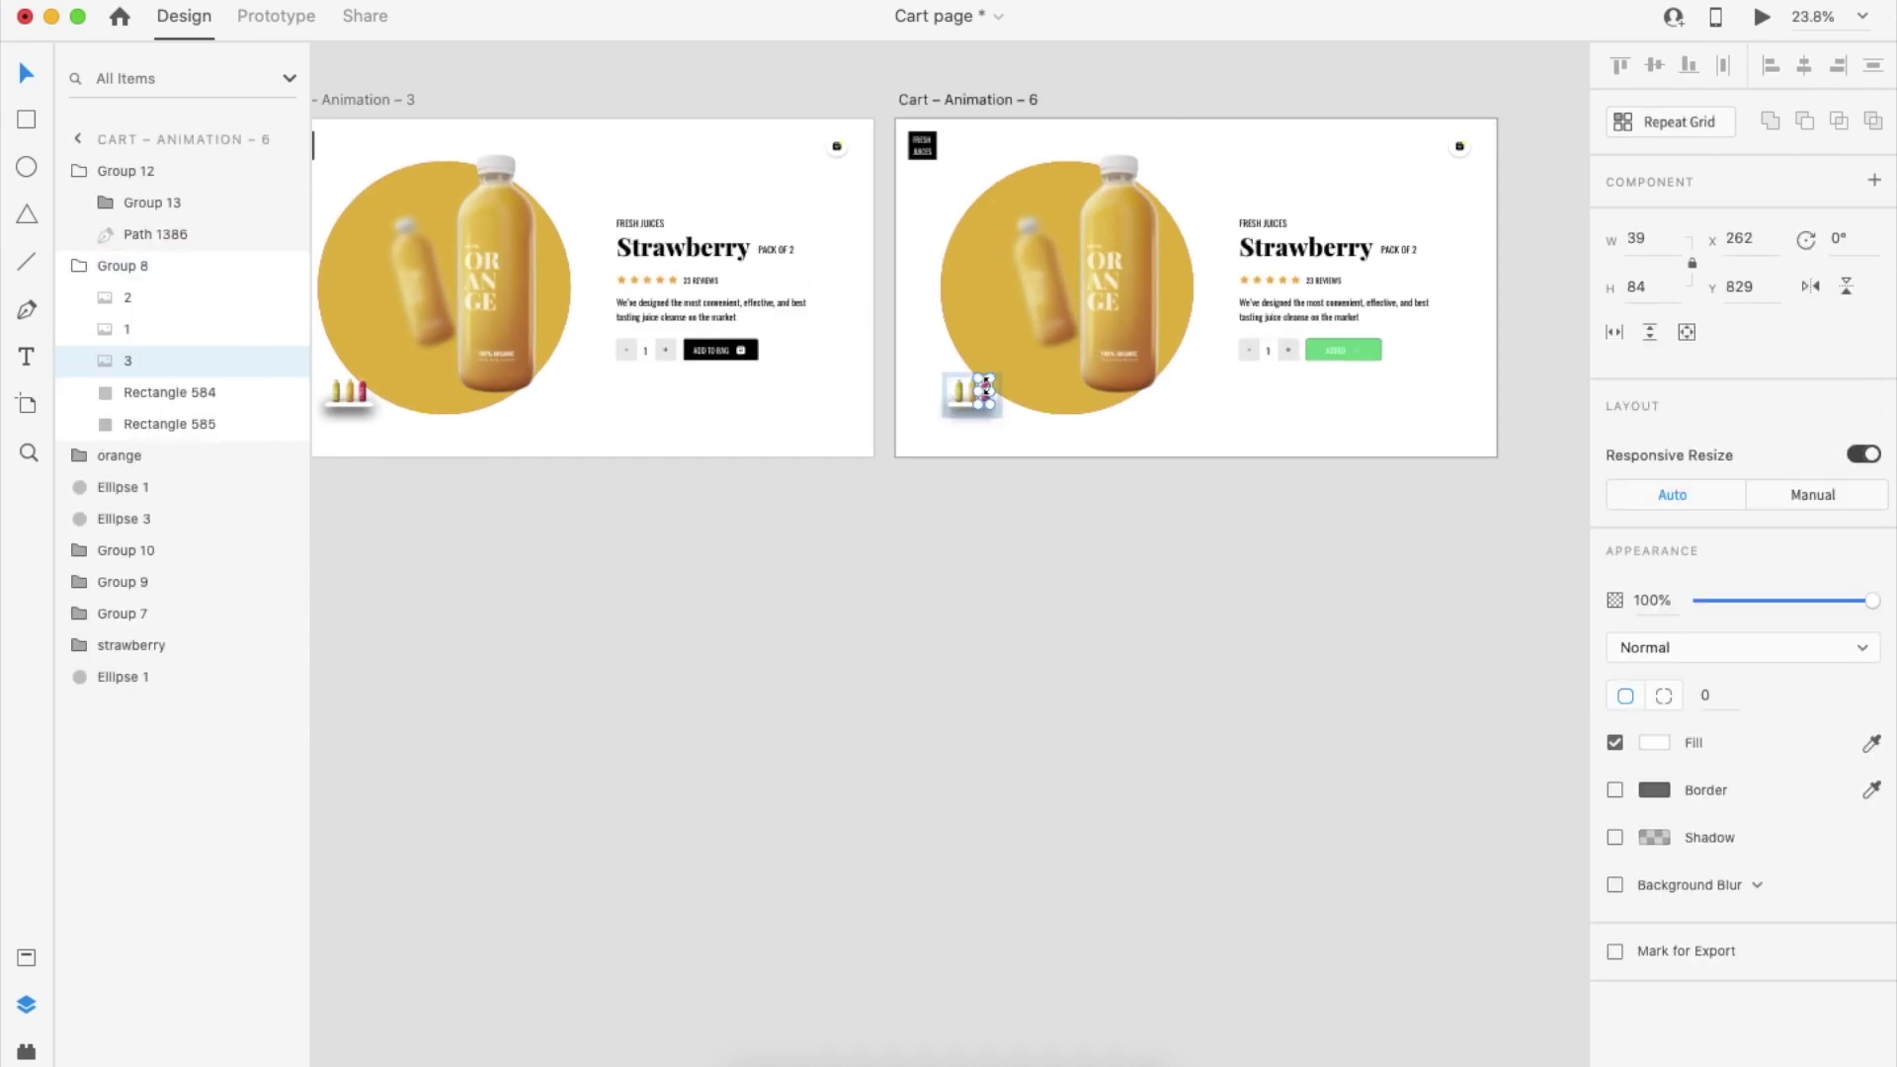
pyautogui.scroll(-5, 986, 383)
pyautogui.click(276, 16)
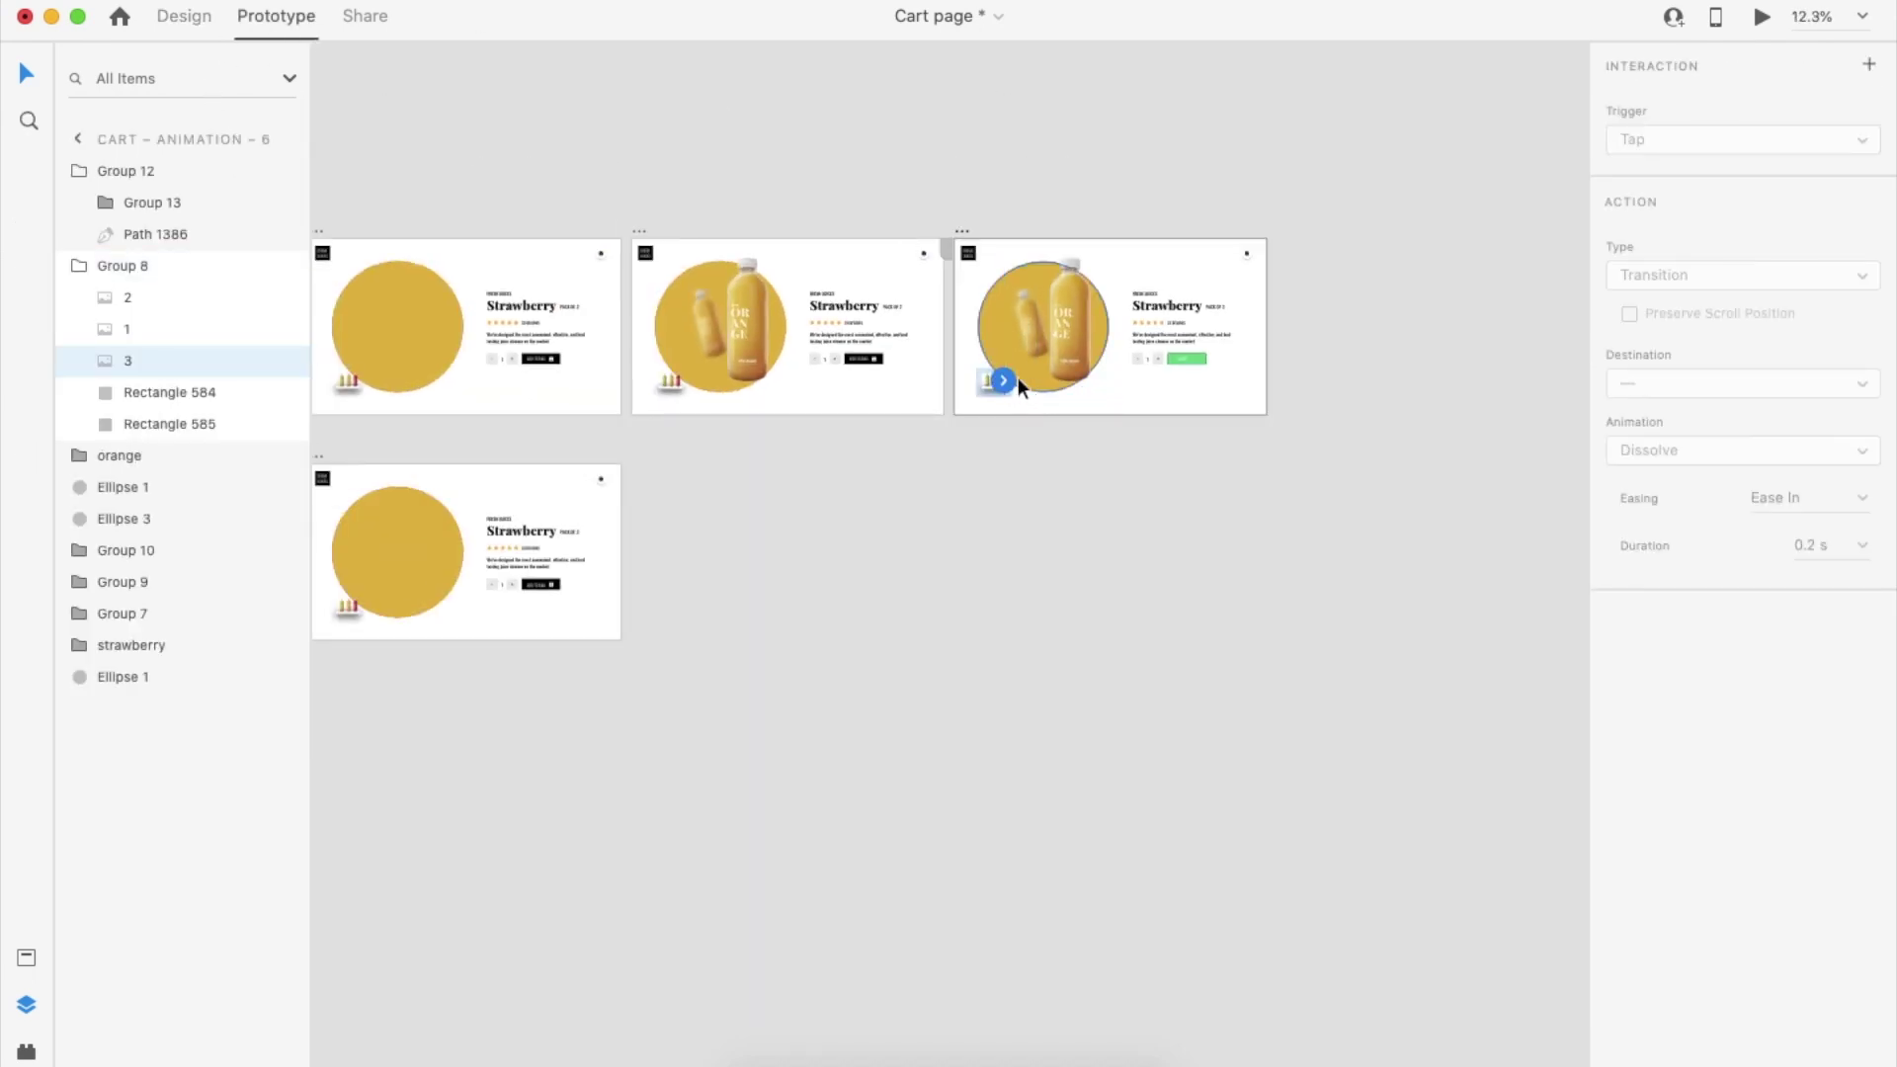
pyautogui.moveTo(1003, 380); pyautogui.dragTo(537, 547)
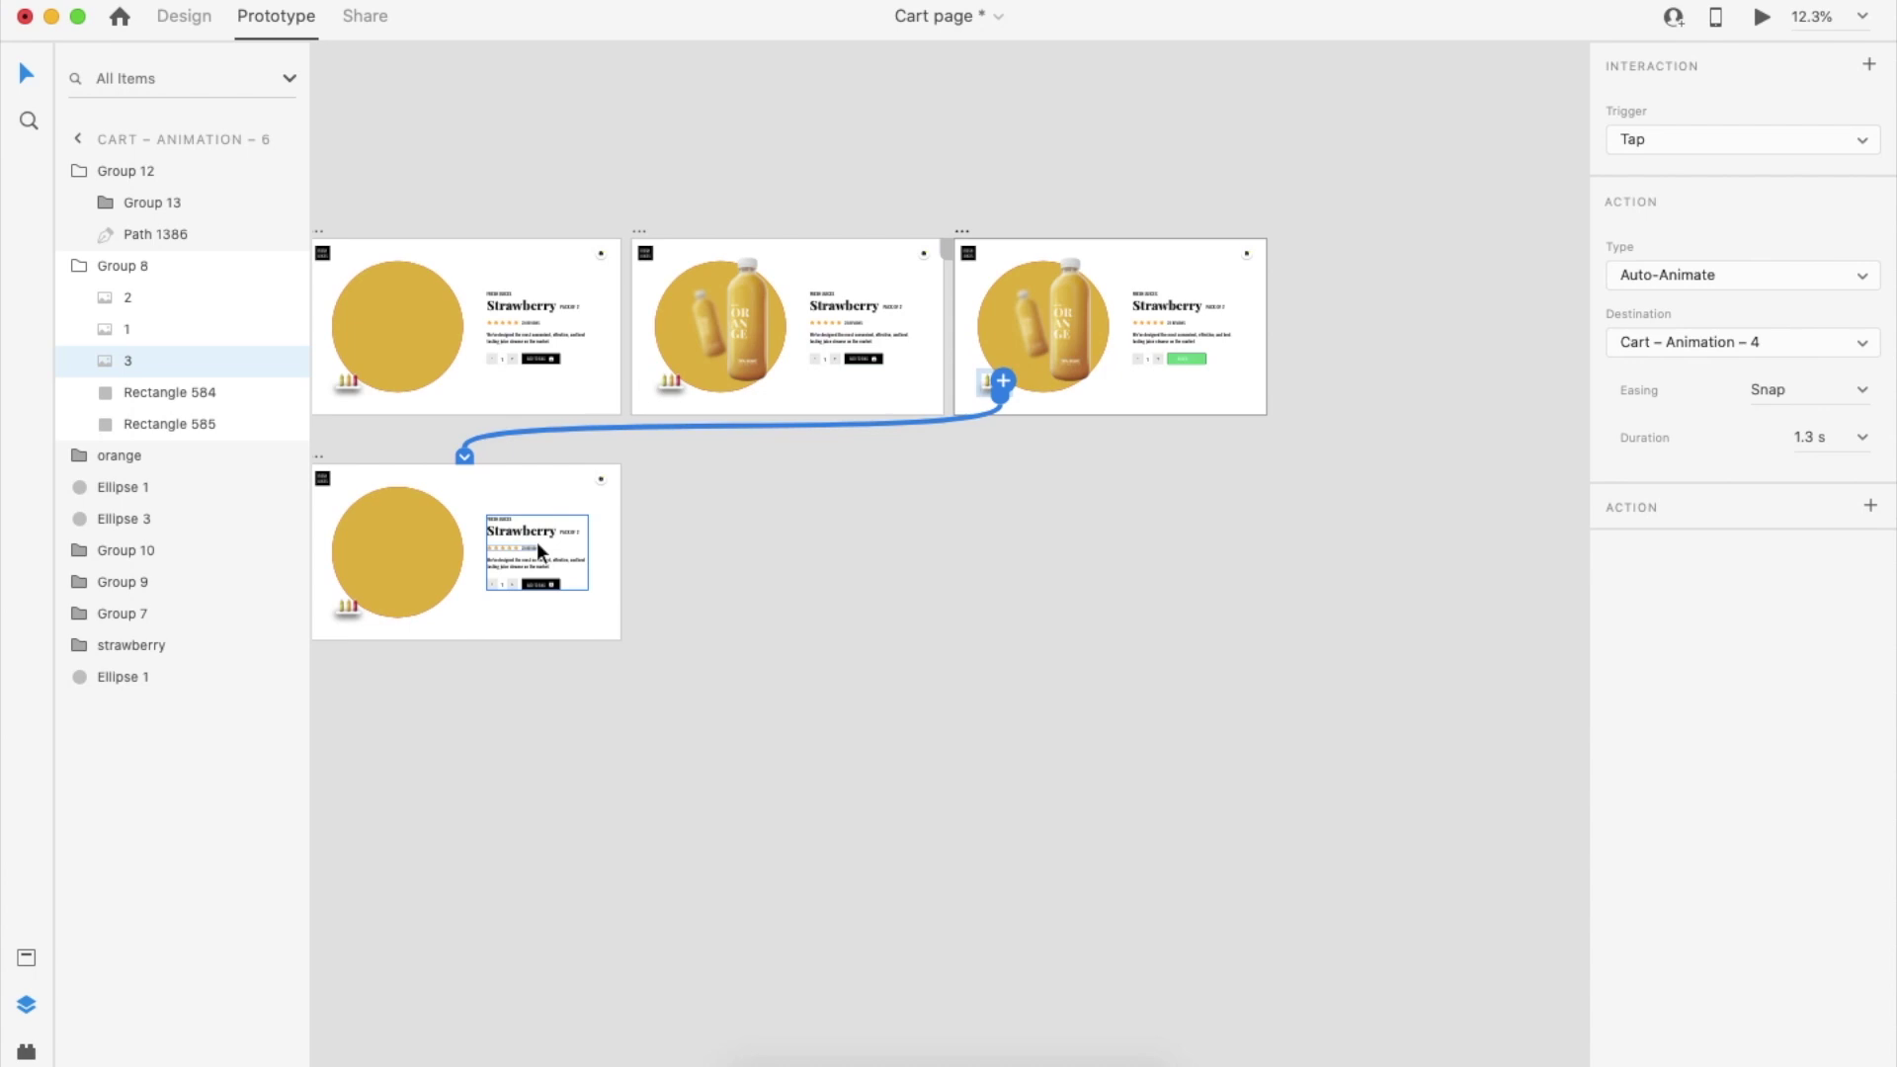
# Preview from Cart – Animation – 3 the Add to Bag animation, the switch to the strawberry bottle, and back to orange, then close the preview
pyautogui.scroll(-5, 537, 541)
pyautogui.click(633, 435)
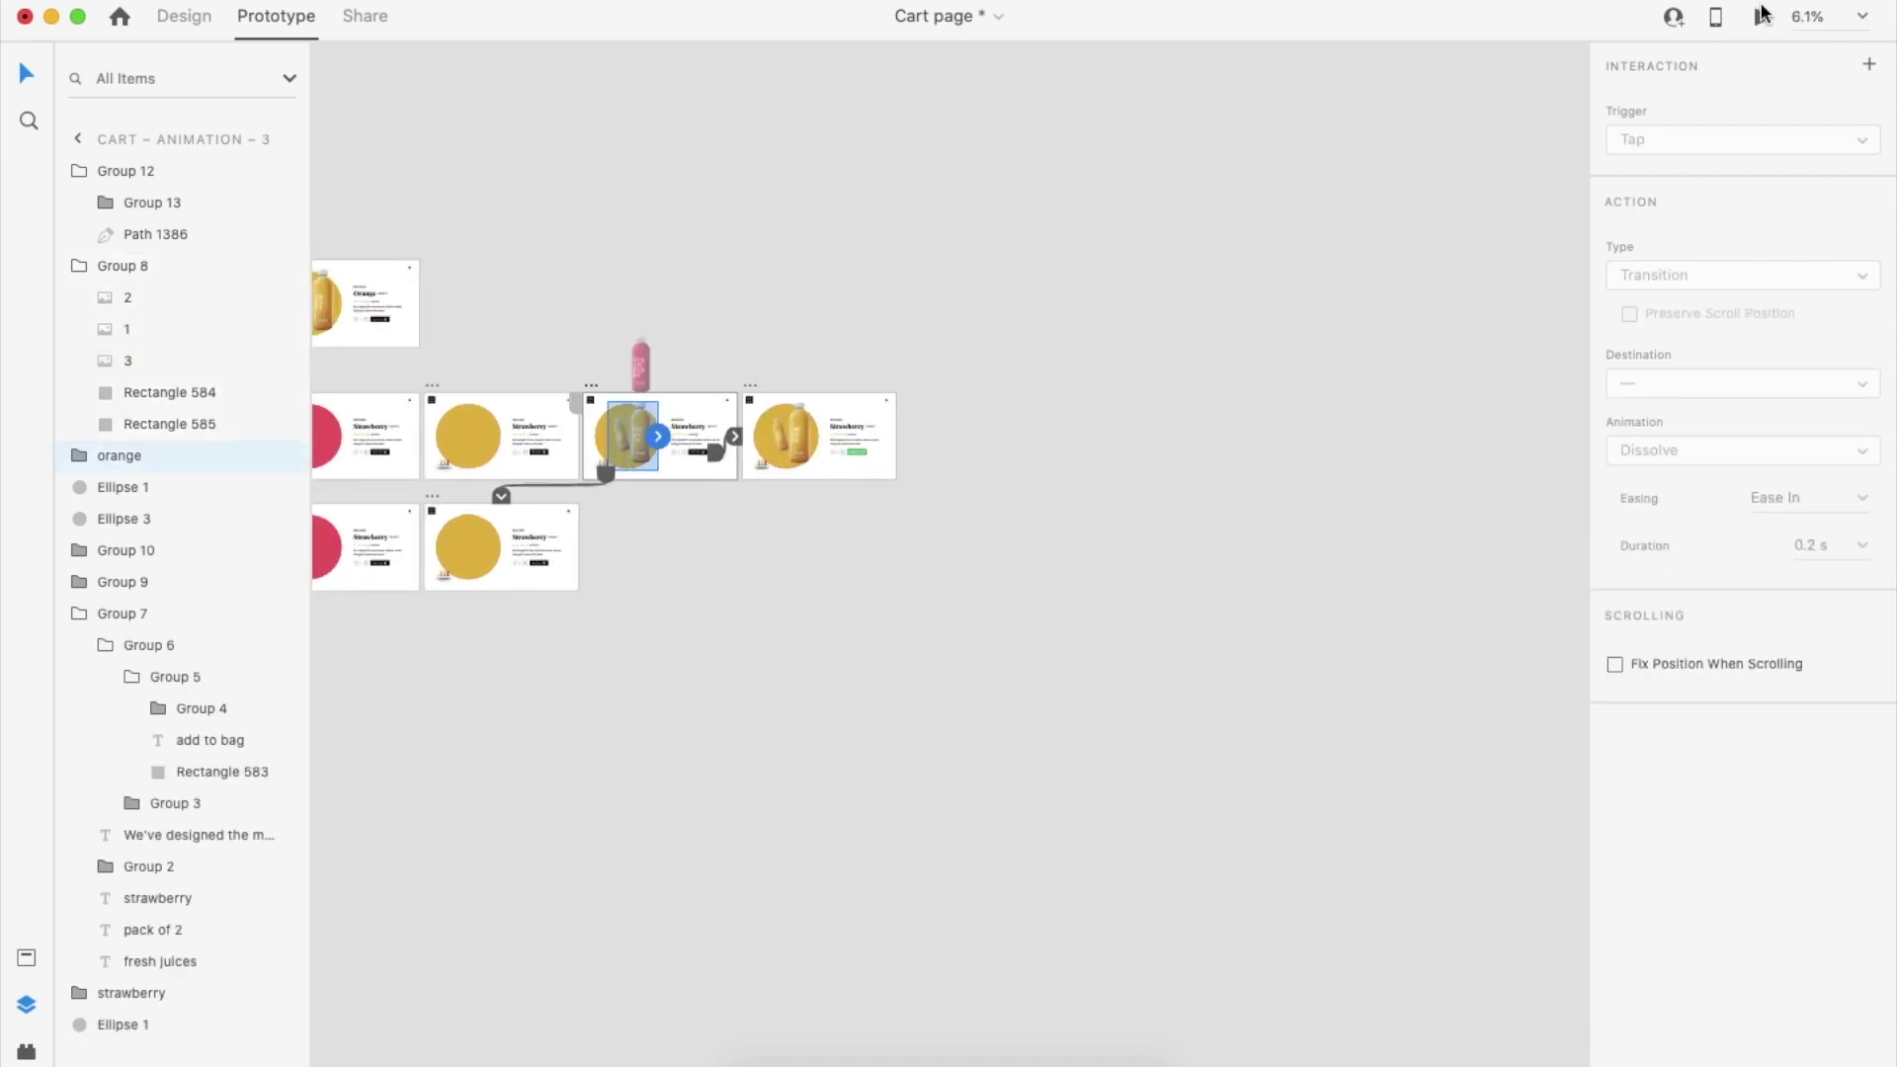
pyautogui.click(1762, 16)
pyautogui.click(1377, 757)
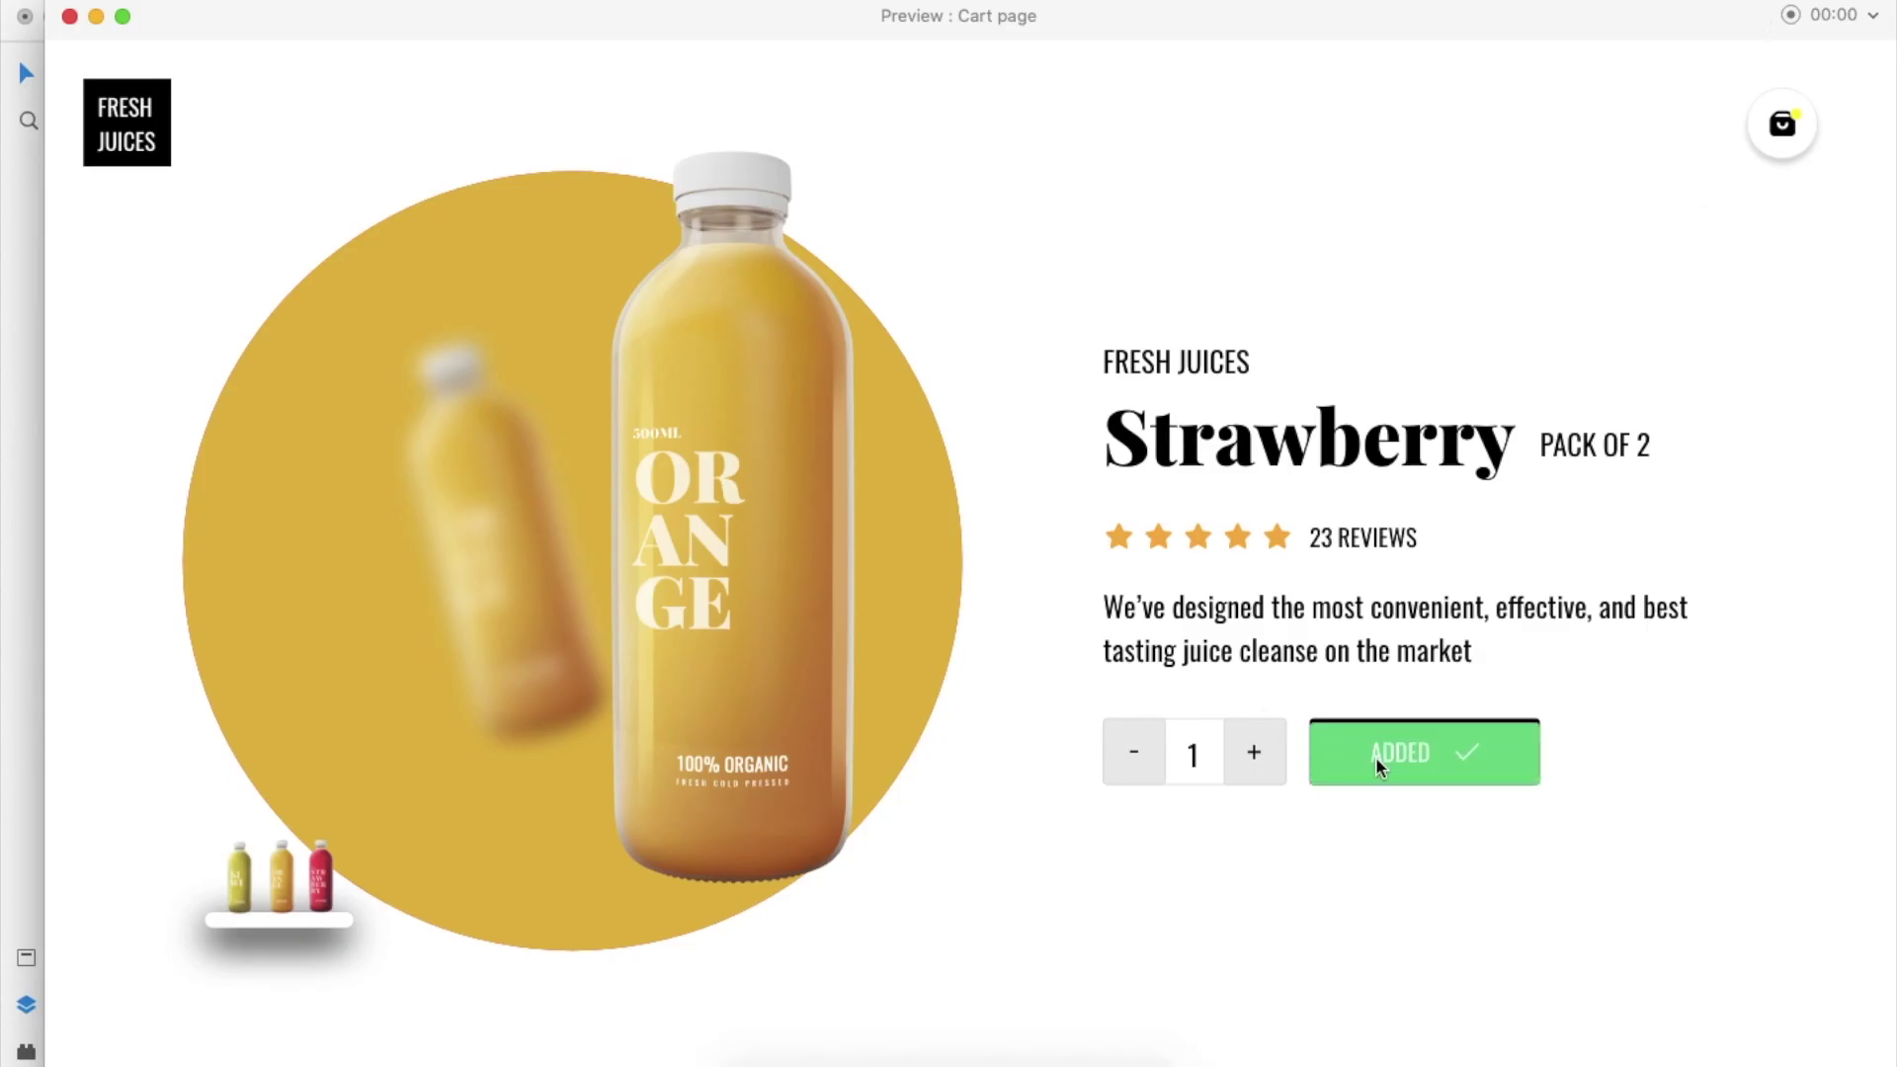
pyautogui.click(325, 887)
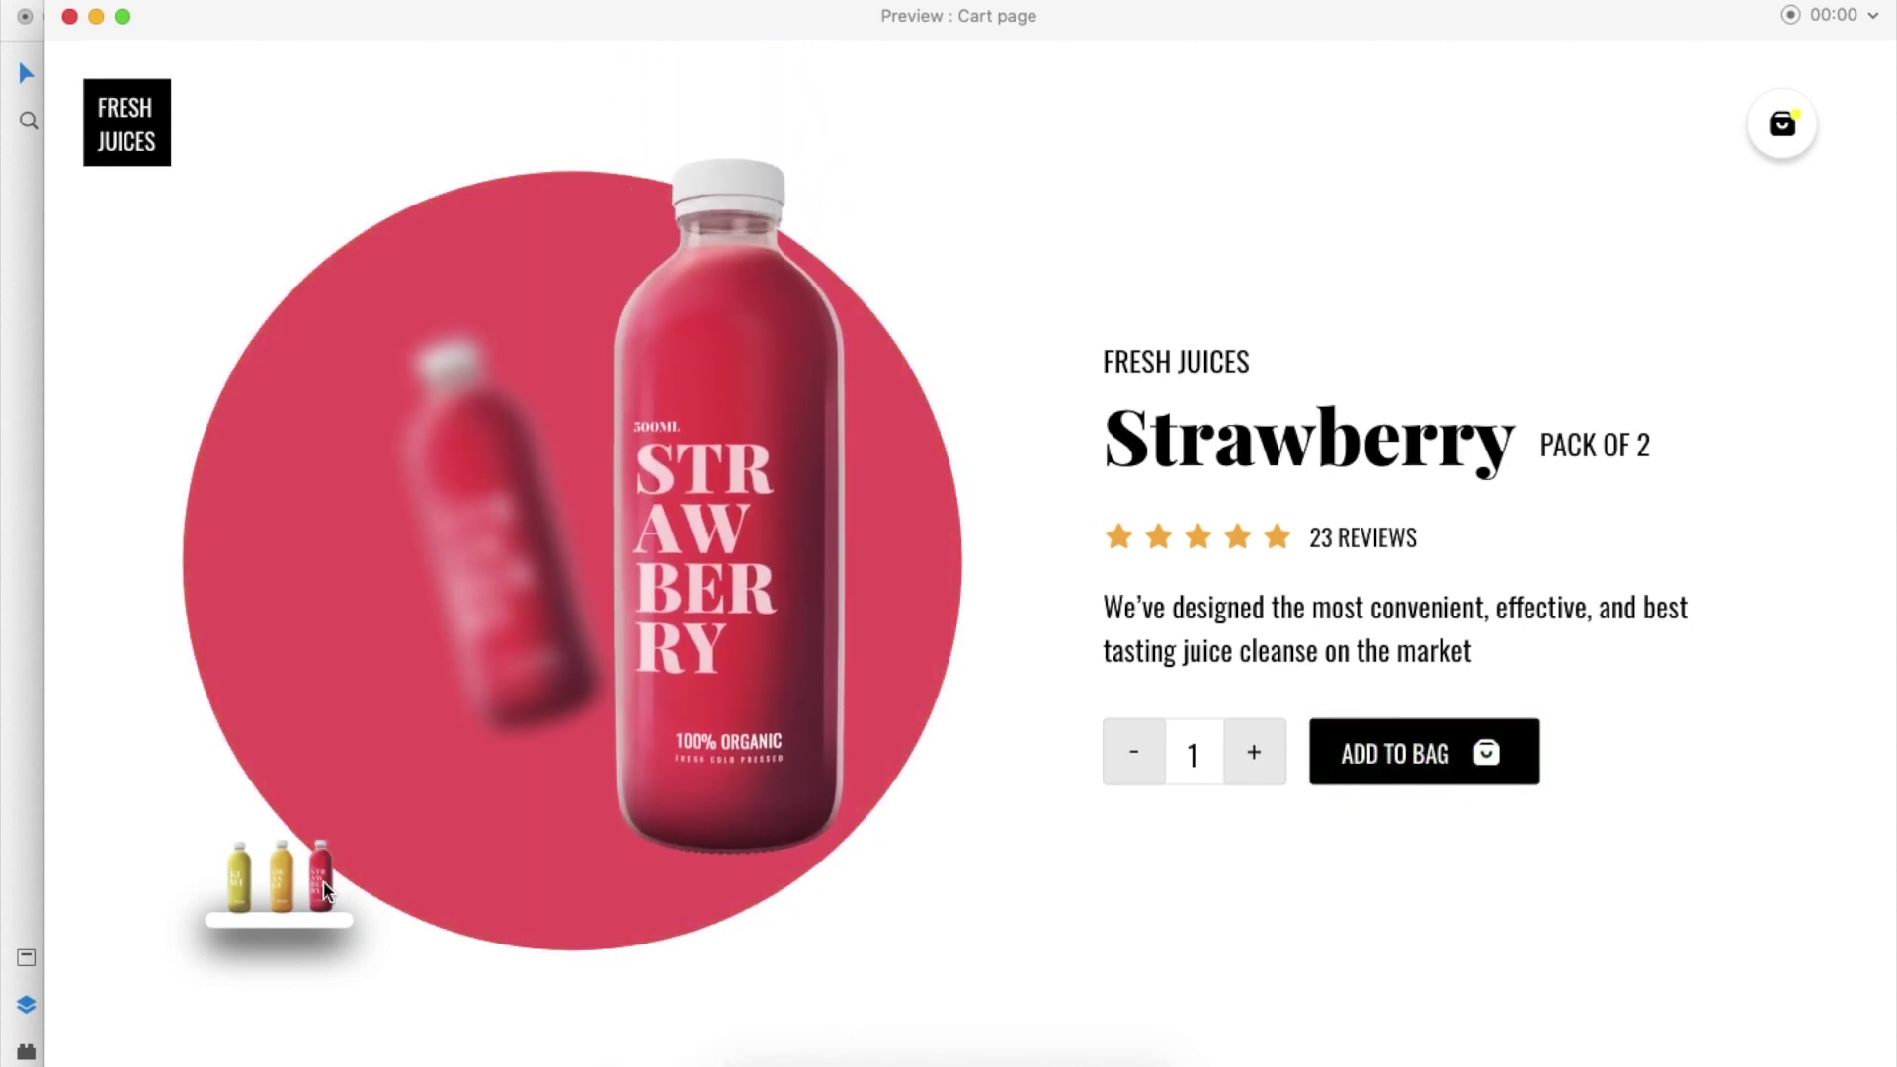
pyautogui.click(280, 888)
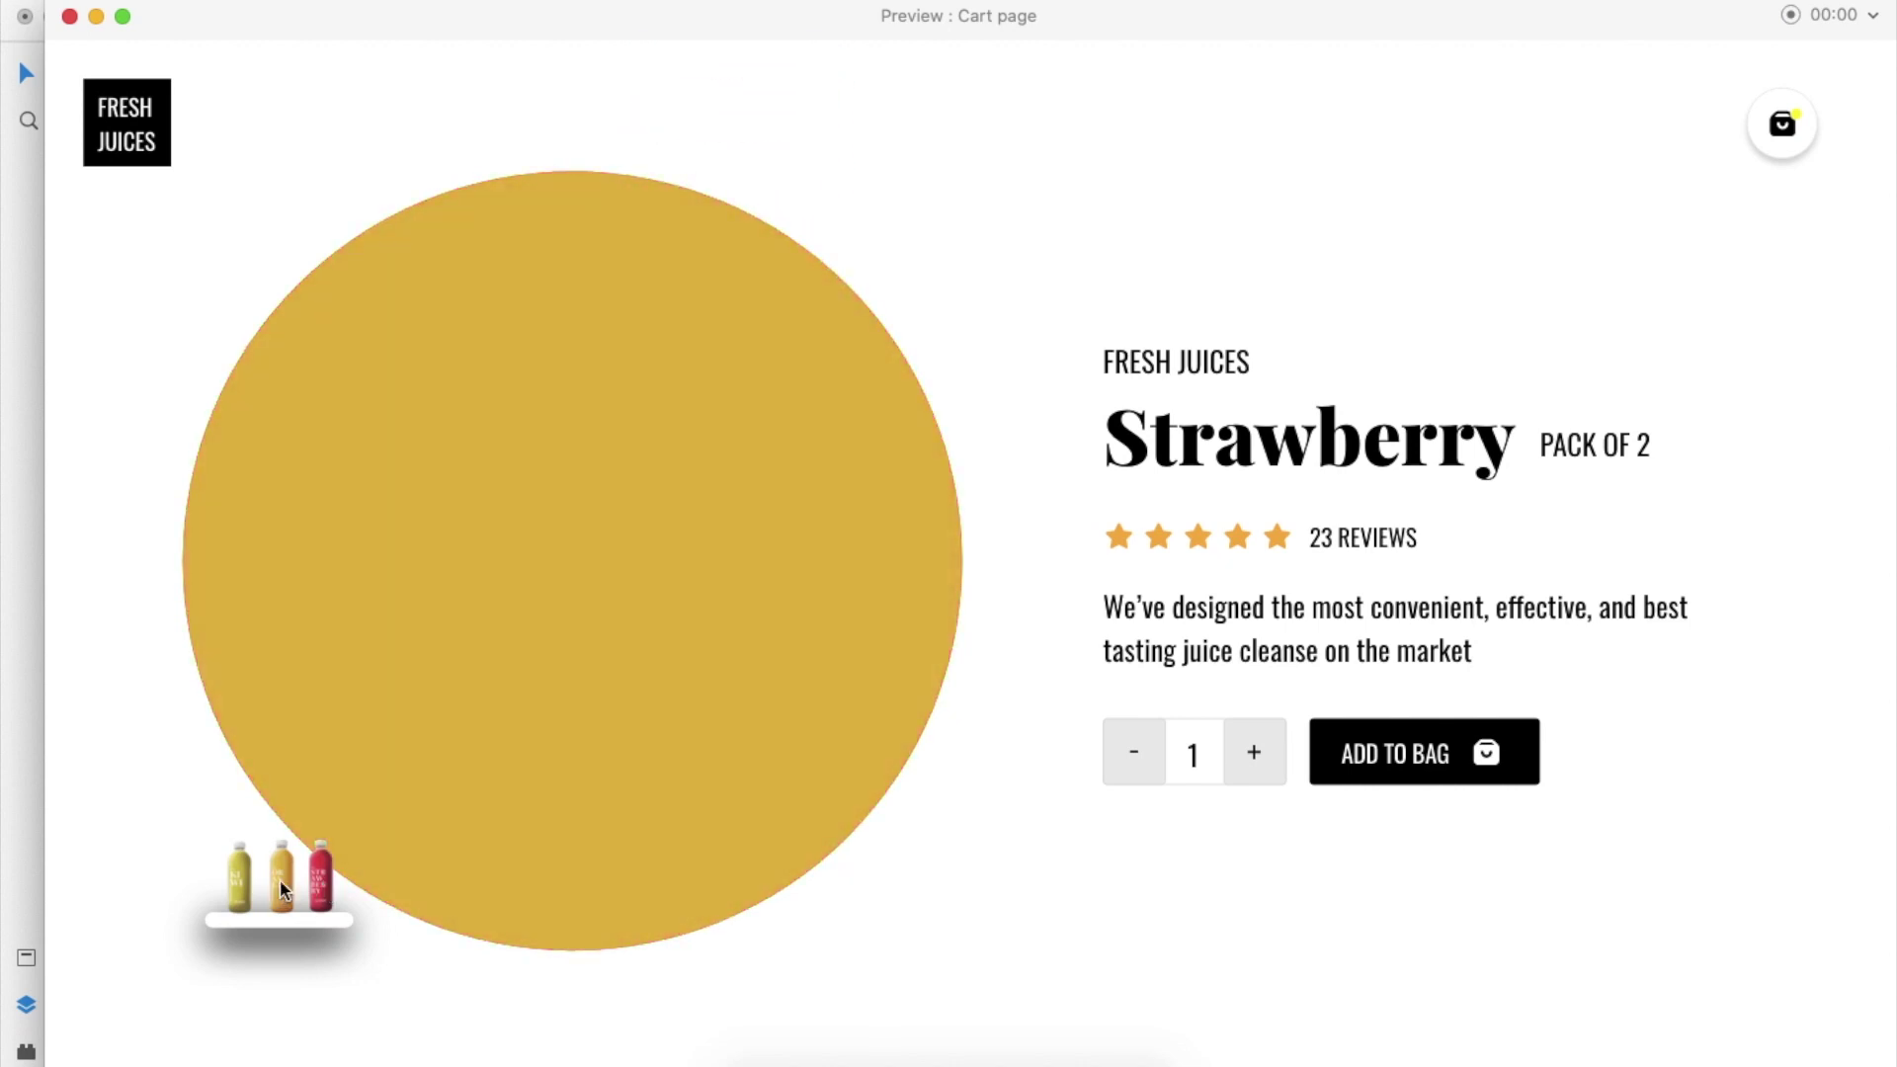
pyautogui.click(1409, 757)
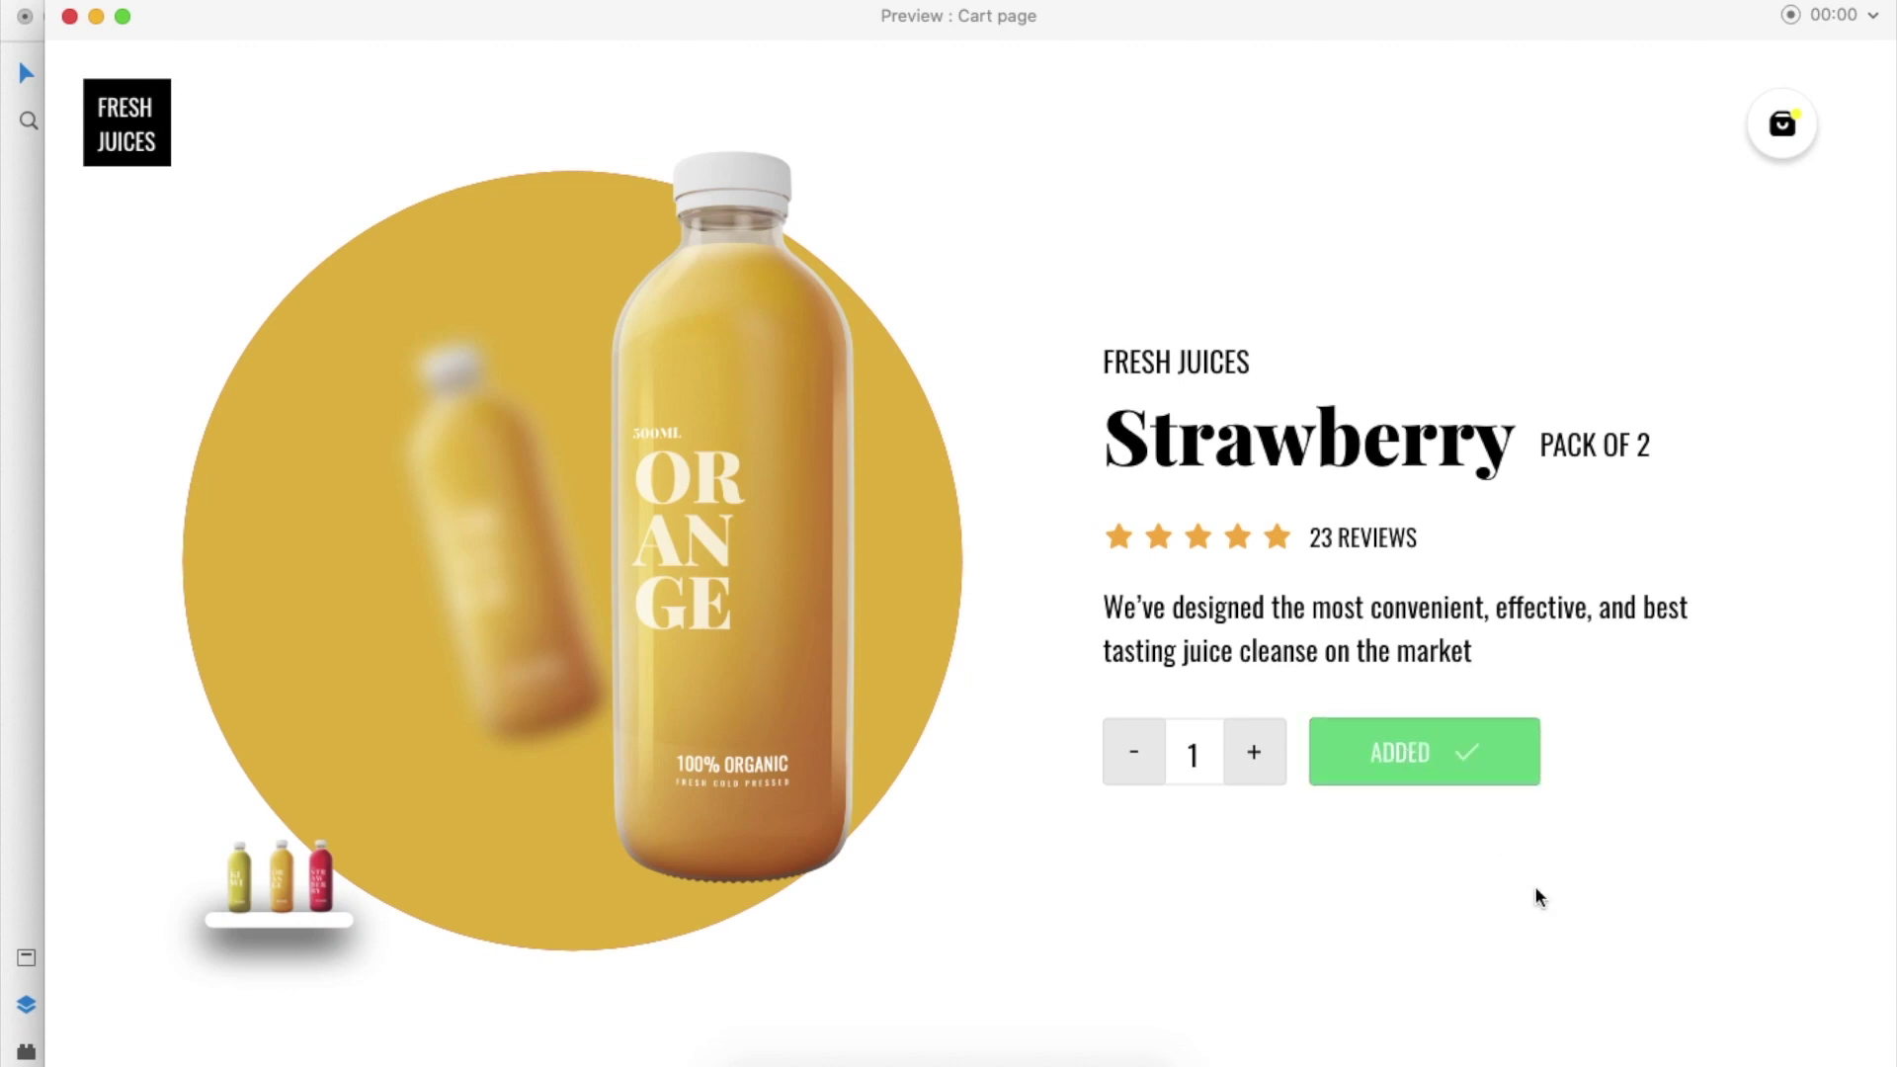
pyautogui.click(69, 16)
pyautogui.click(1057, 476)
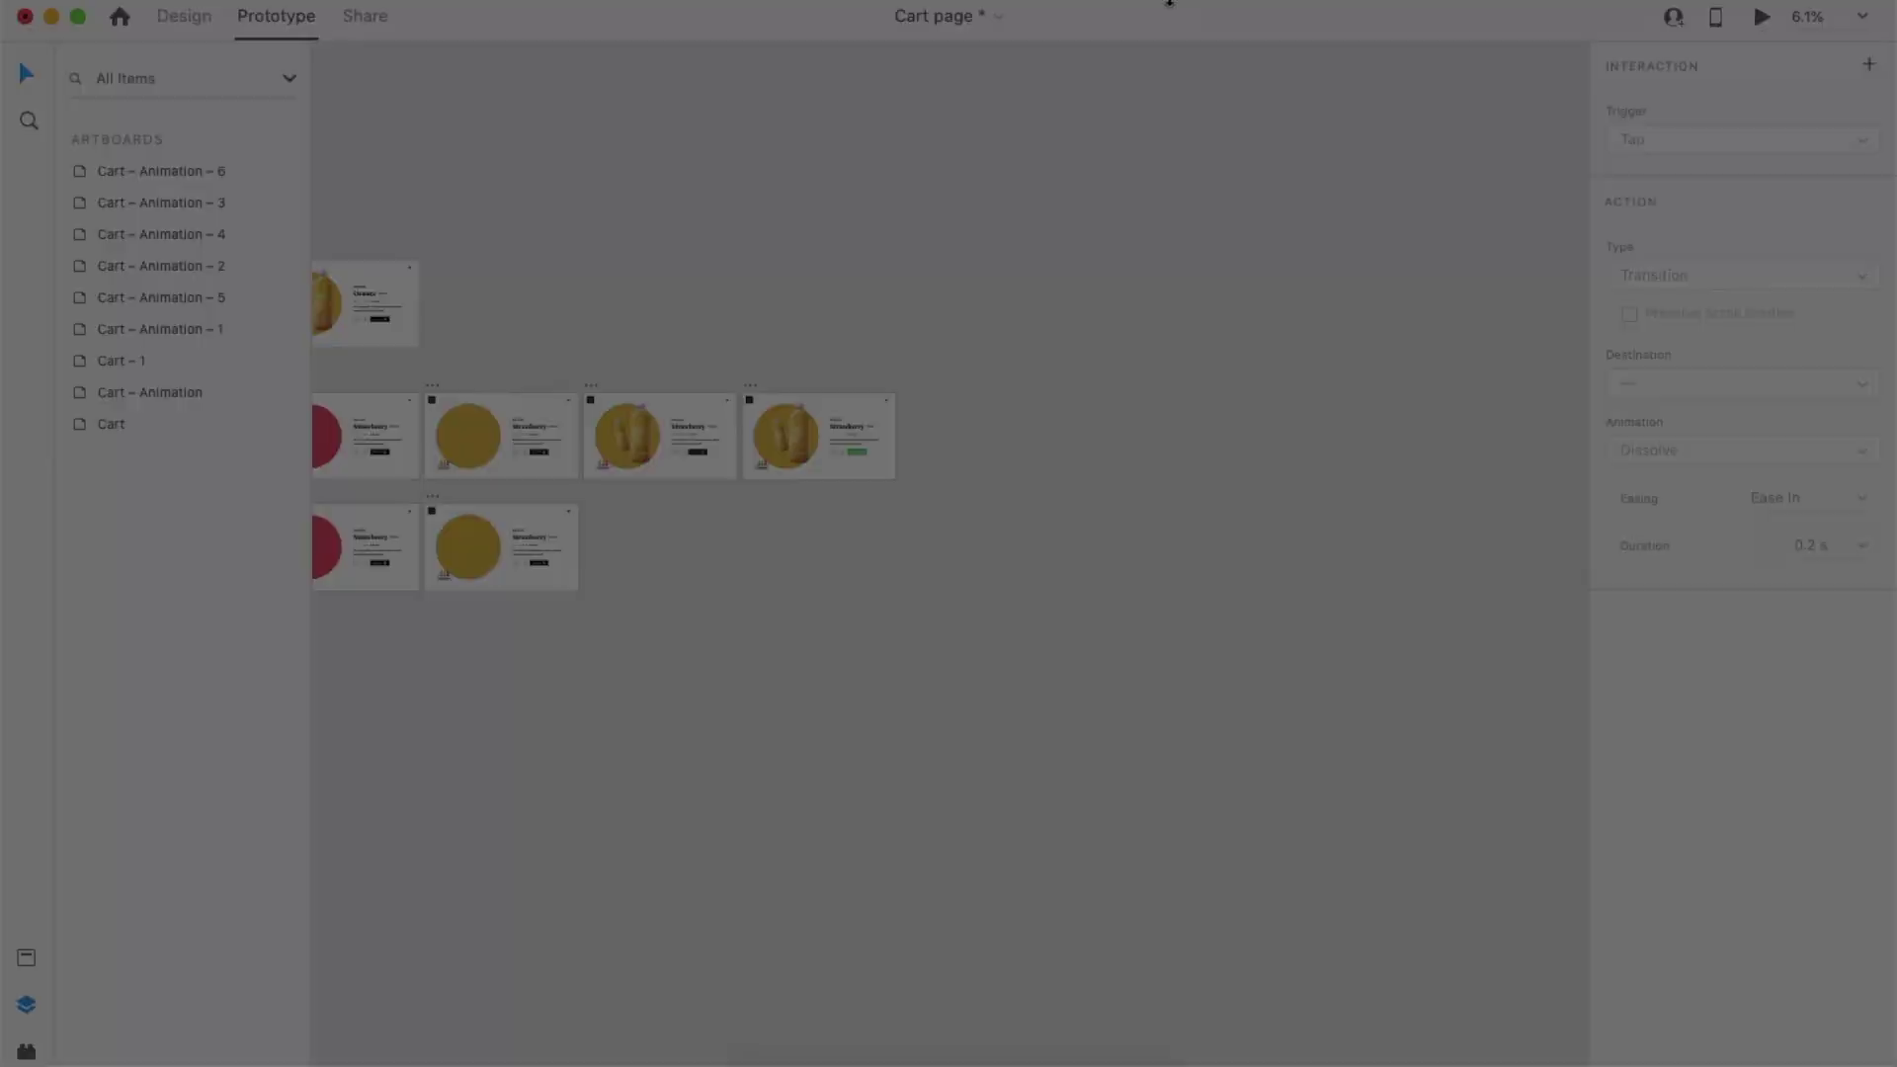